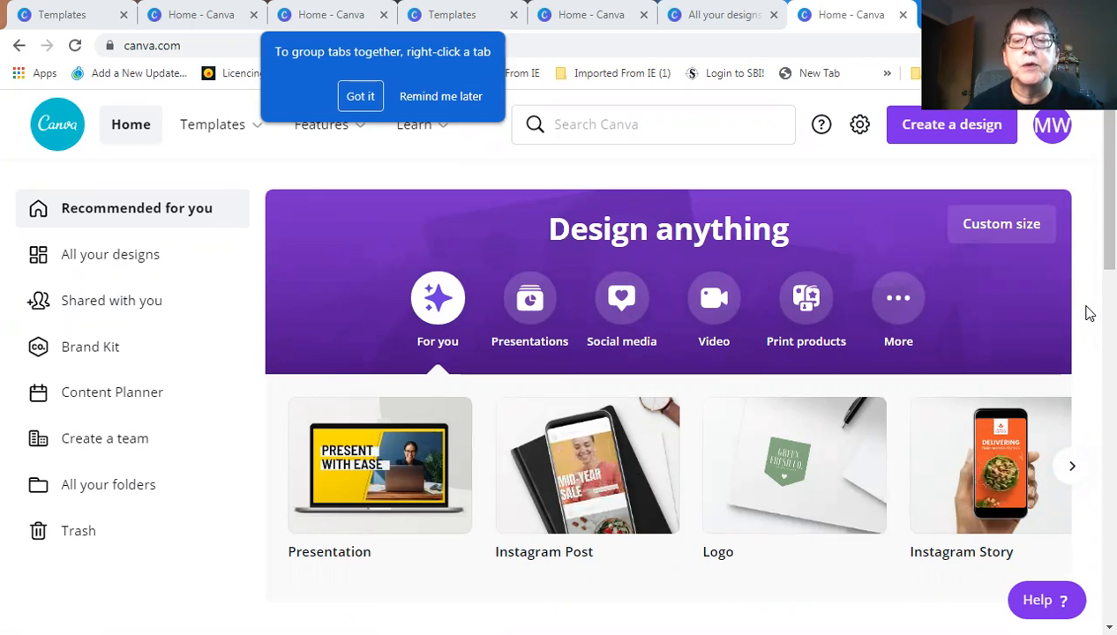
Open All your designs from the left sidebar
scroll(1093, 293, down, 3)
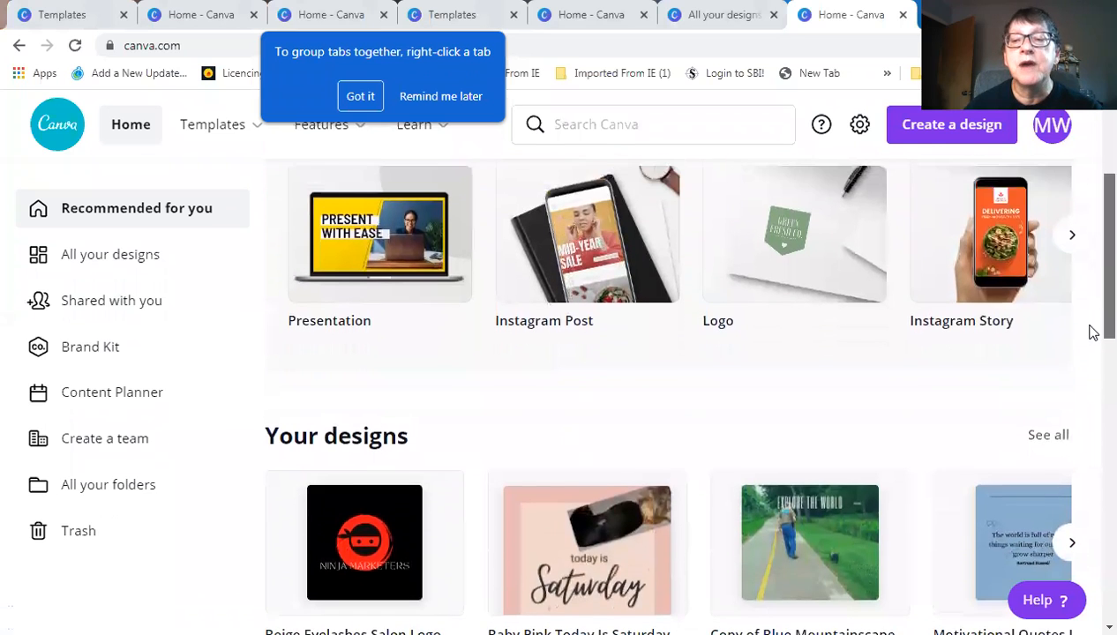
scroll(1090, 331, up, 2)
scroll(1092, 269, up, 1)
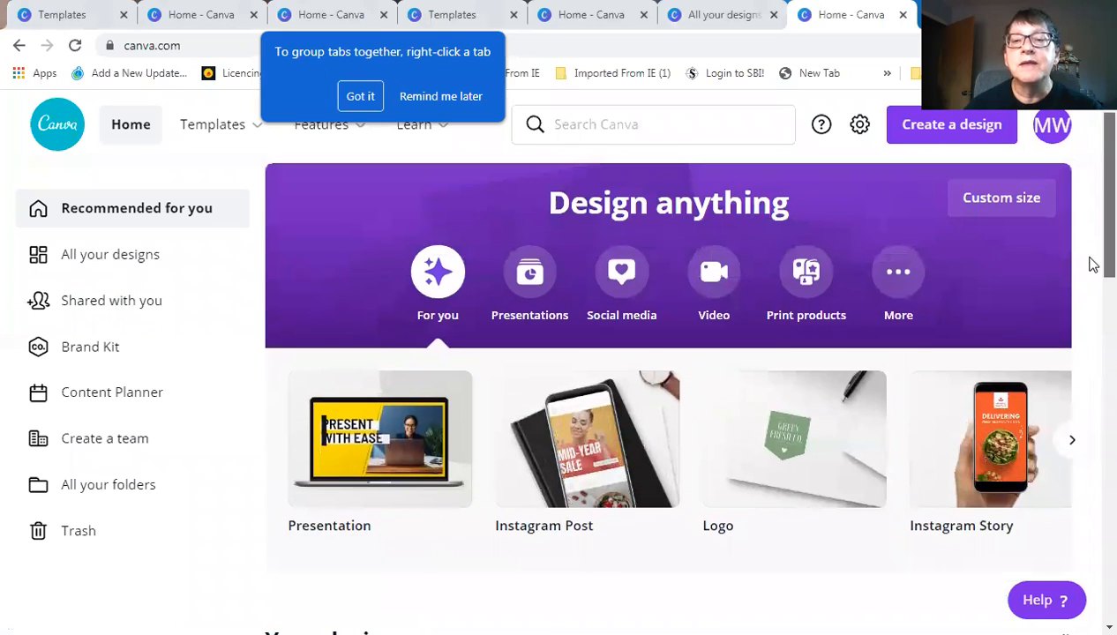
scroll(1092, 269, down, 1)
scroll(1092, 270, up, 1)
scroll(1092, 268, up, 1)
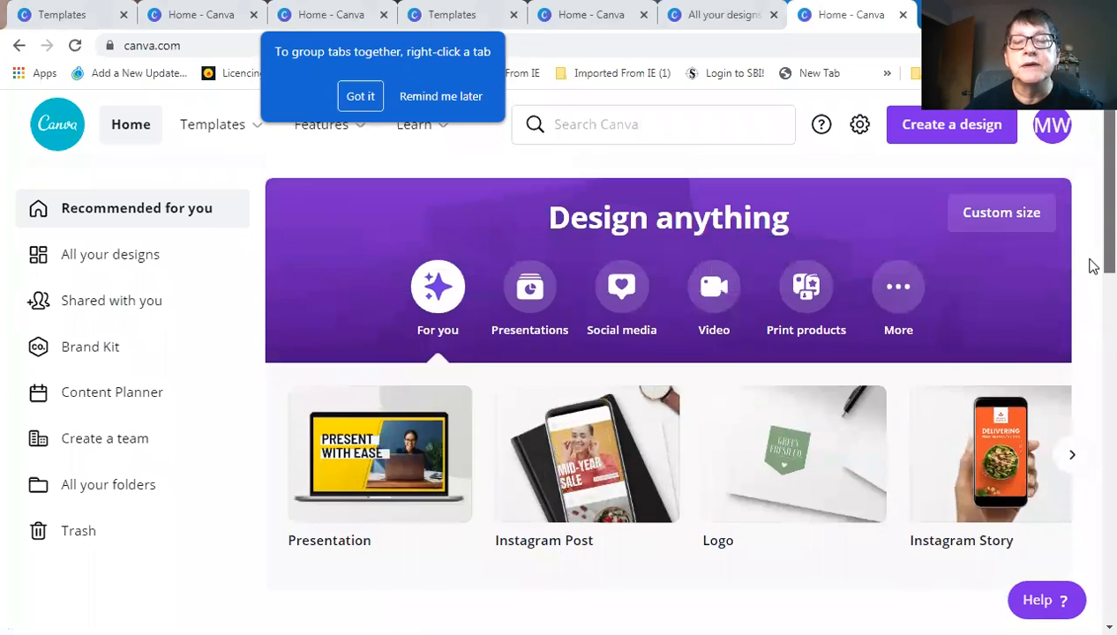
scroll(1092, 266, up, 1)
scroll(1092, 266, up, 1)
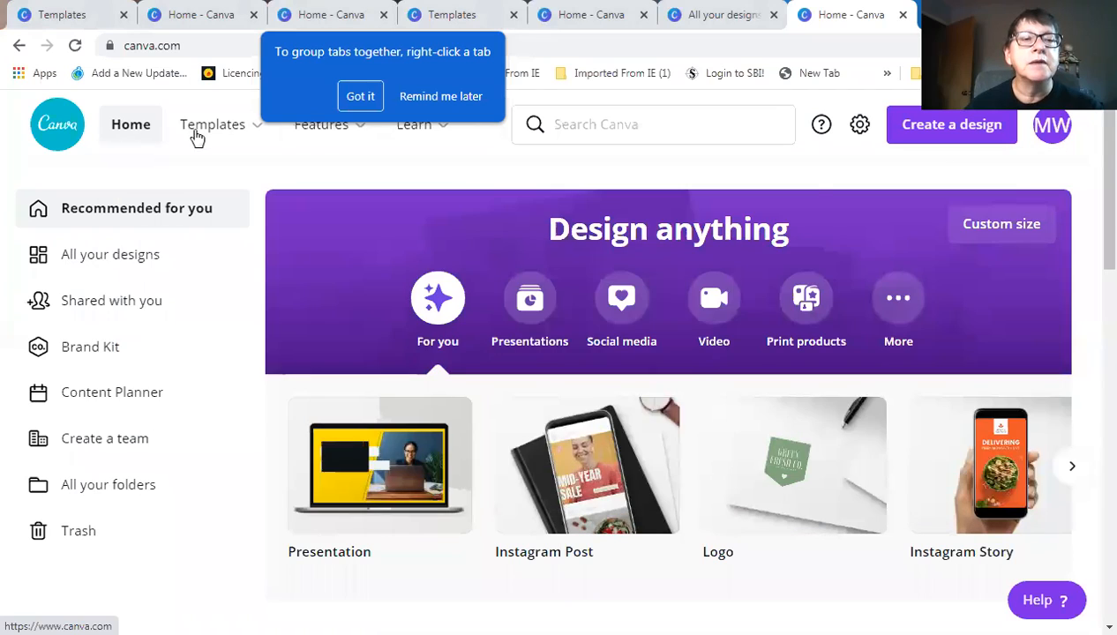
mouse_move(207, 140)
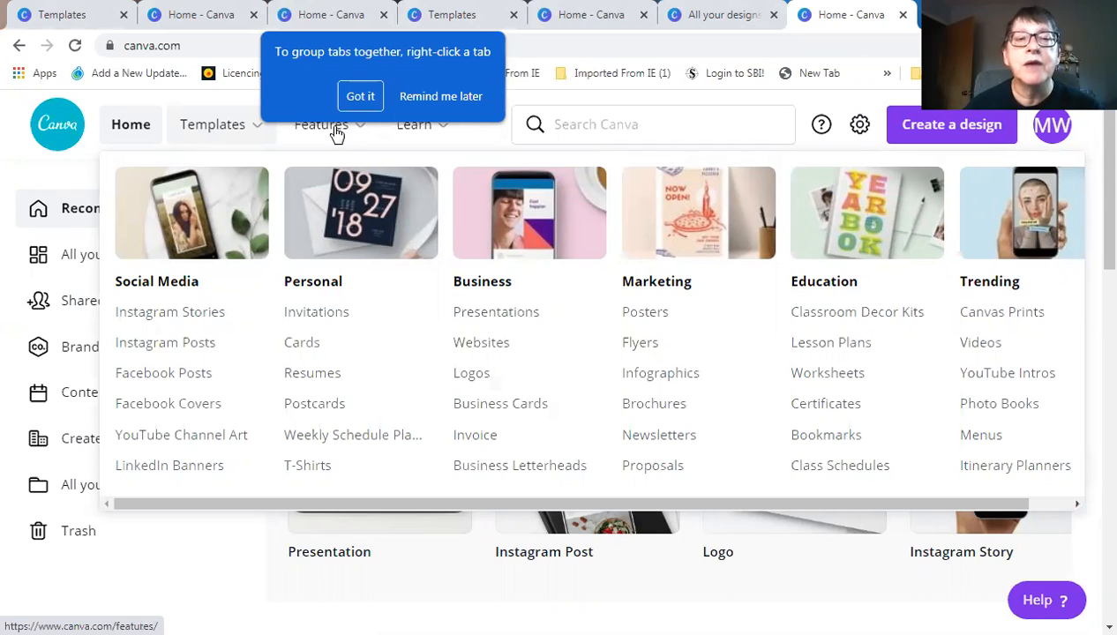
mouse_move(333, 134)
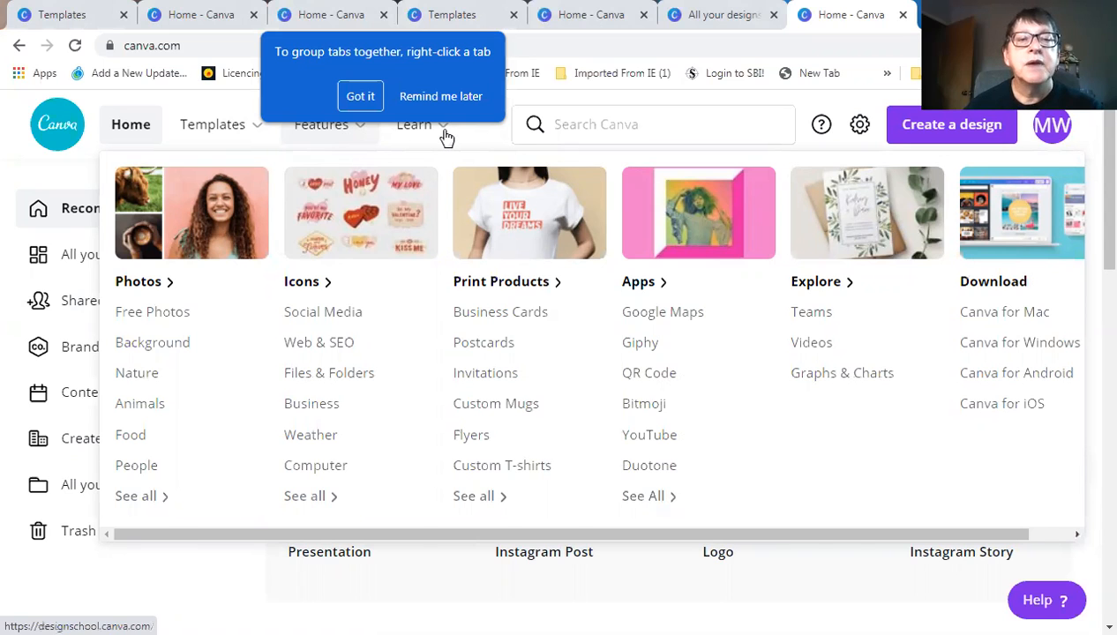
mouse_move(432, 137)
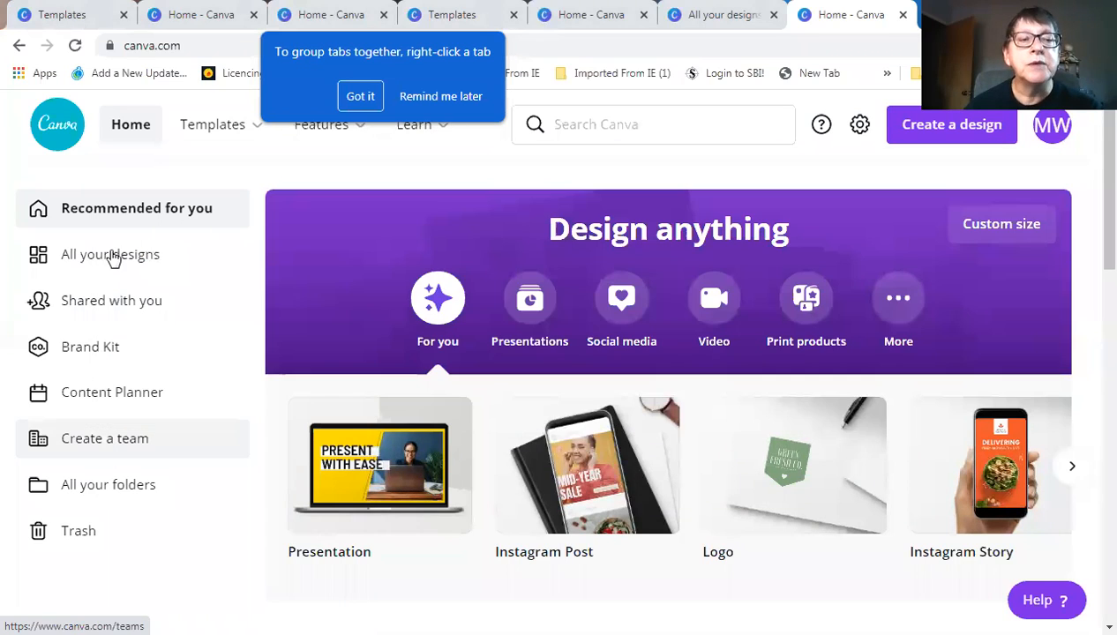
click(109, 257)
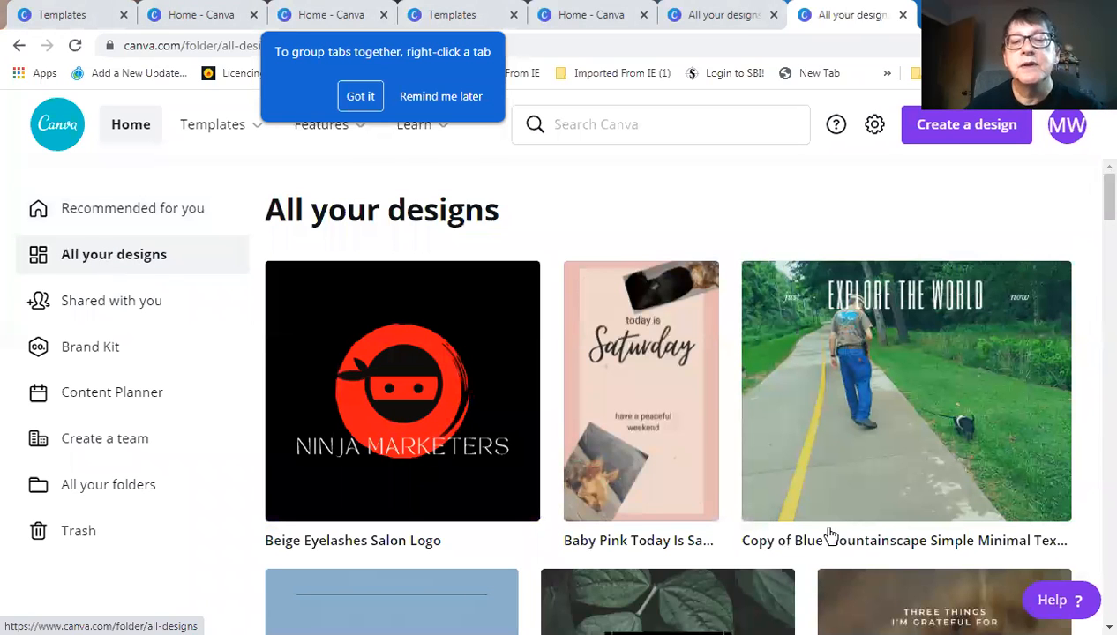
Browse the saved designs, such as Beige Eyelashes Salon Logo, then return to the top
scroll(848, 529, down, 5)
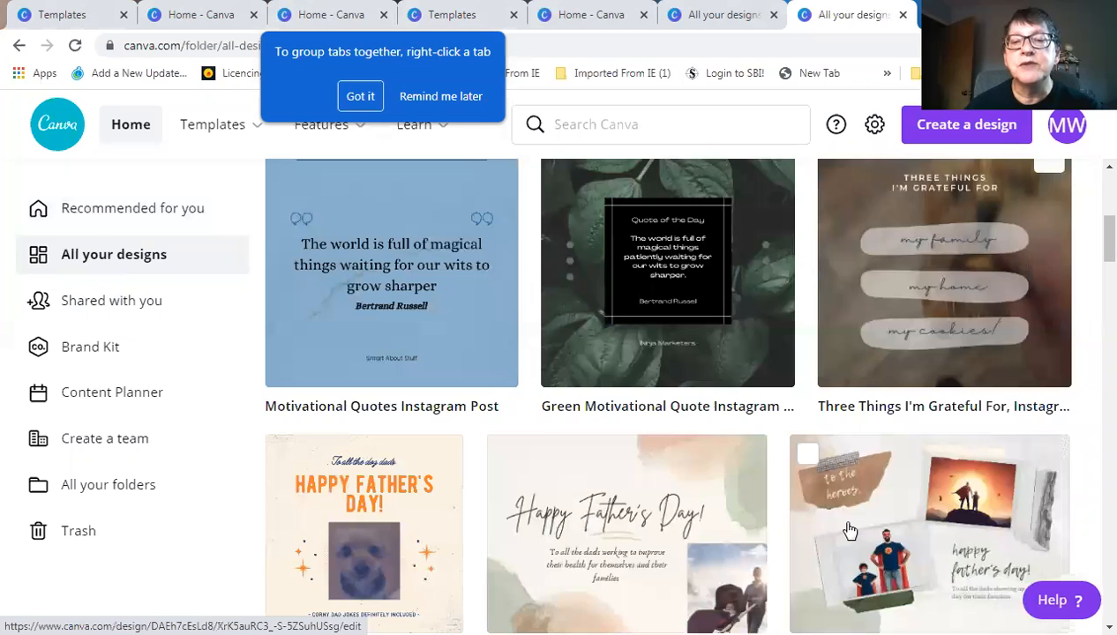
scroll(848, 529, down, 5)
scroll(849, 530, down, 5)
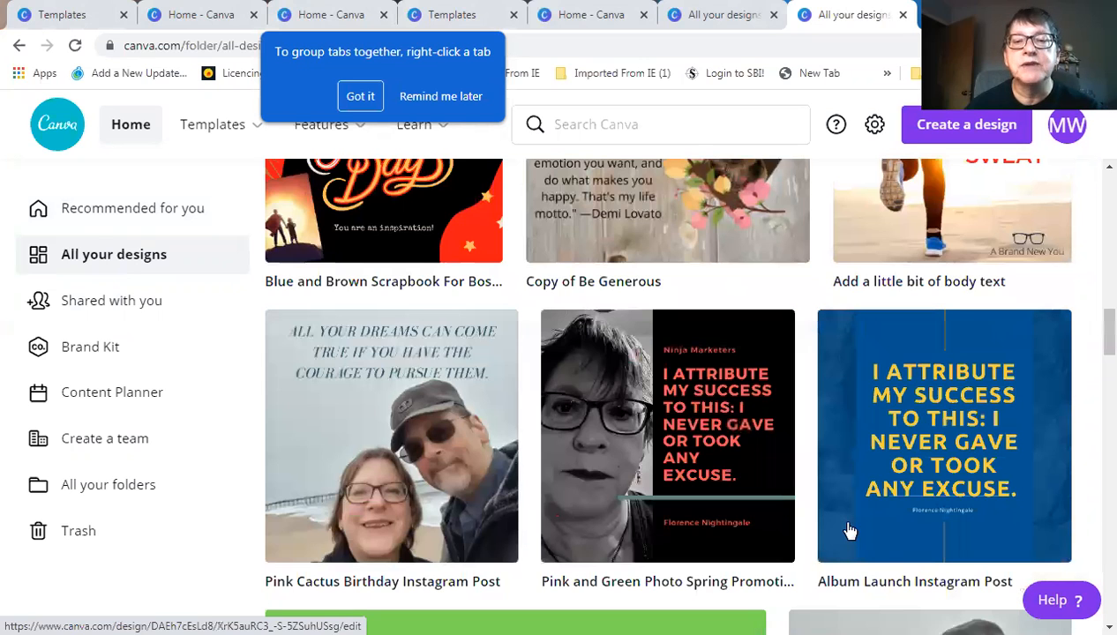
scroll(847, 530, down, 3)
scroll(845, 529, down, 3)
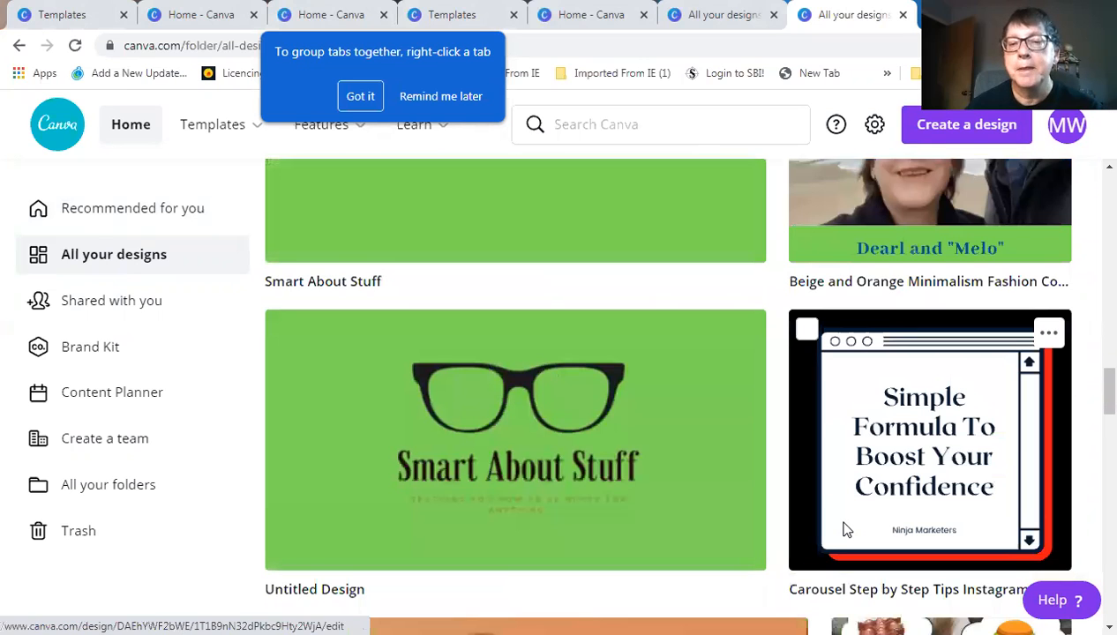
scroll(838, 527, down, 1)
scroll(838, 528, down, 5)
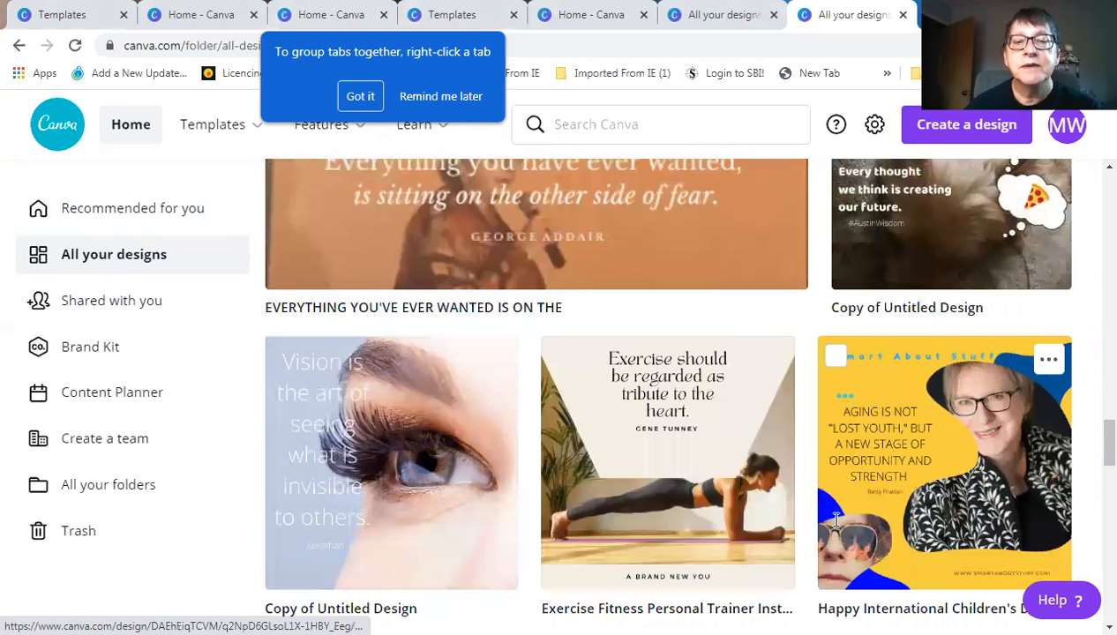
scroll(836, 524, down, 2)
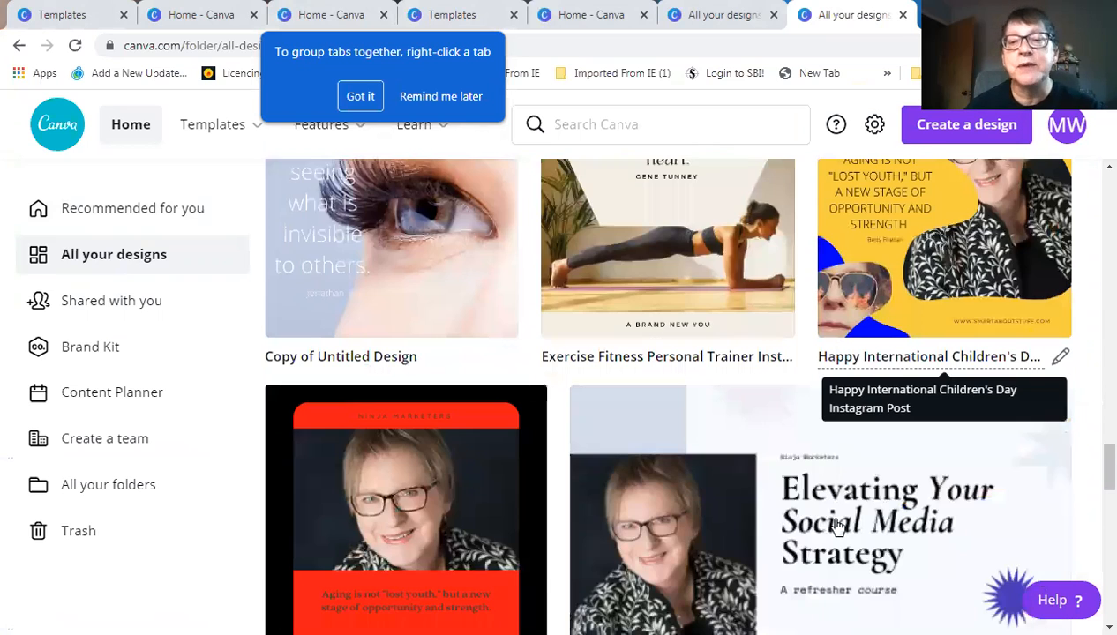
scroll(837, 526, down, 2)
scroll(837, 527, down, 2)
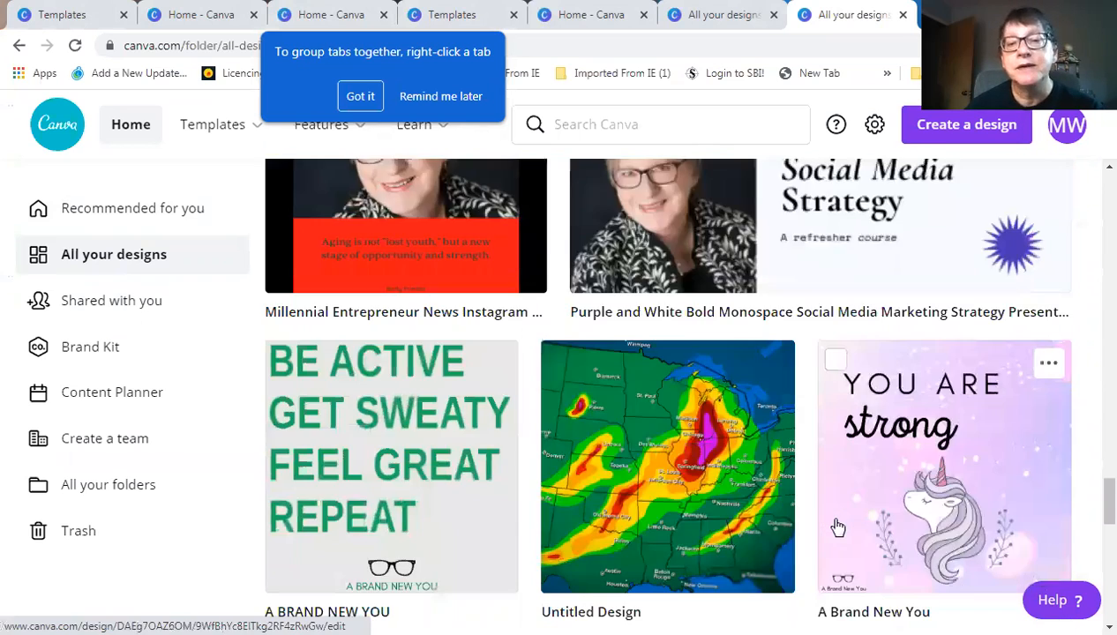
scroll(837, 527, down, 2)
scroll(837, 527, down, 3)
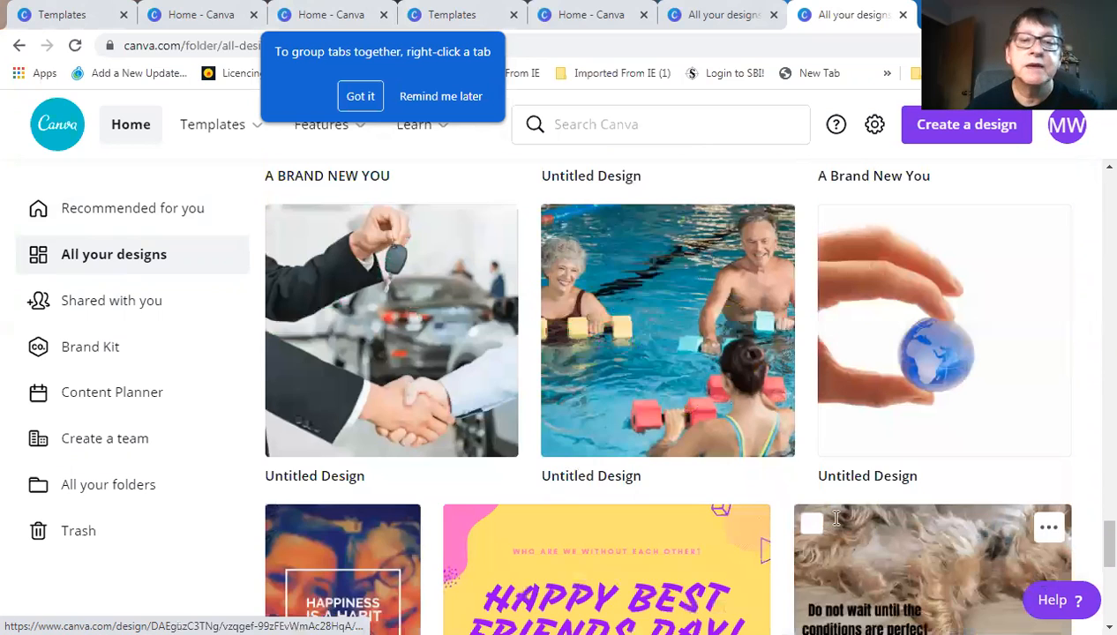
scroll(825, 543, up, 4)
scroll(822, 552, up, 5)
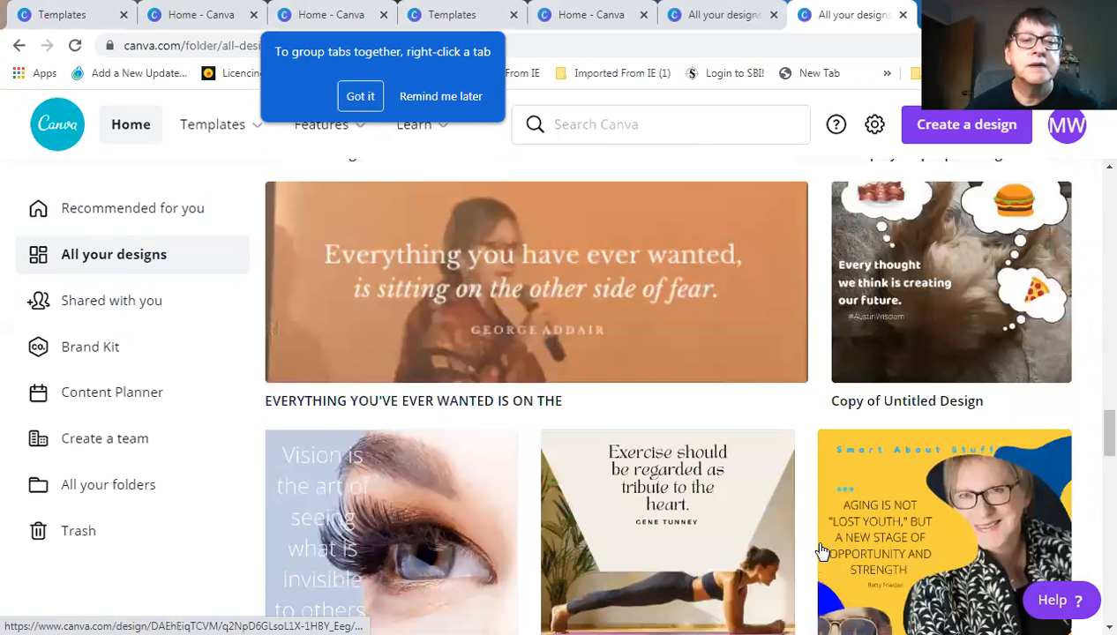
scroll(821, 551, up, 3)
scroll(820, 552, up, 5)
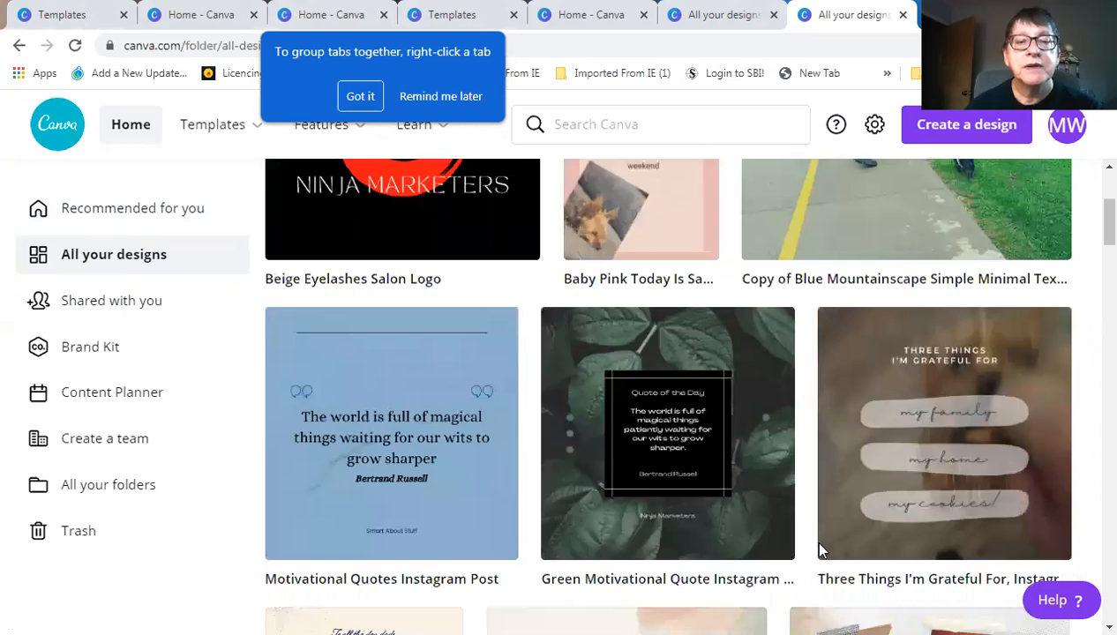
scroll(820, 551, up, 3)
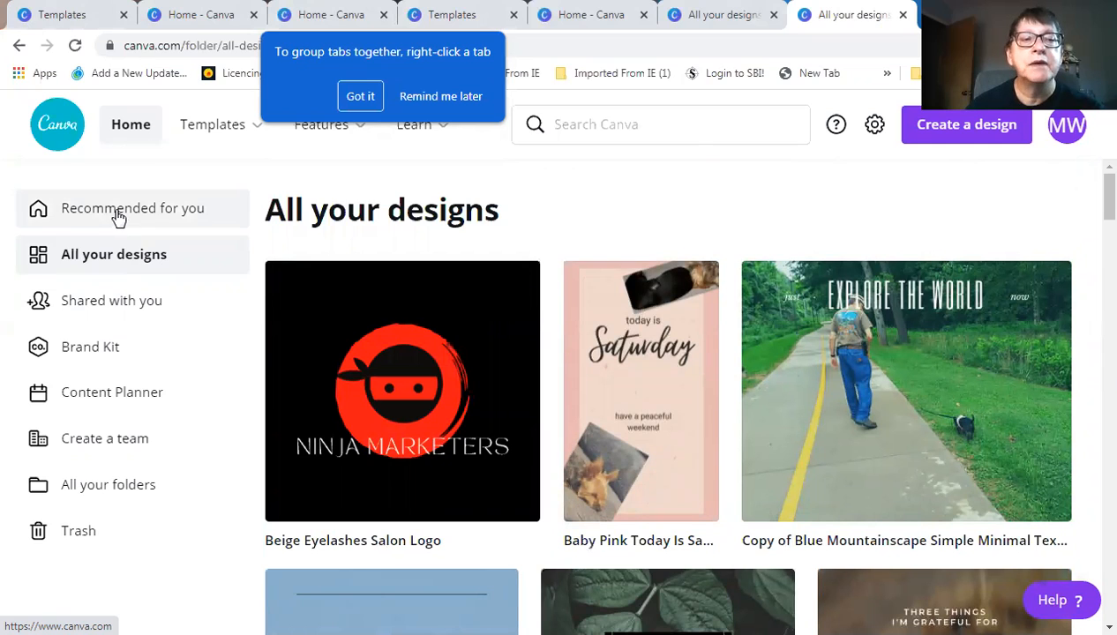
Go back to Recommended for you and start a blank 1080 × 1080 Instagram Post
click(132, 130)
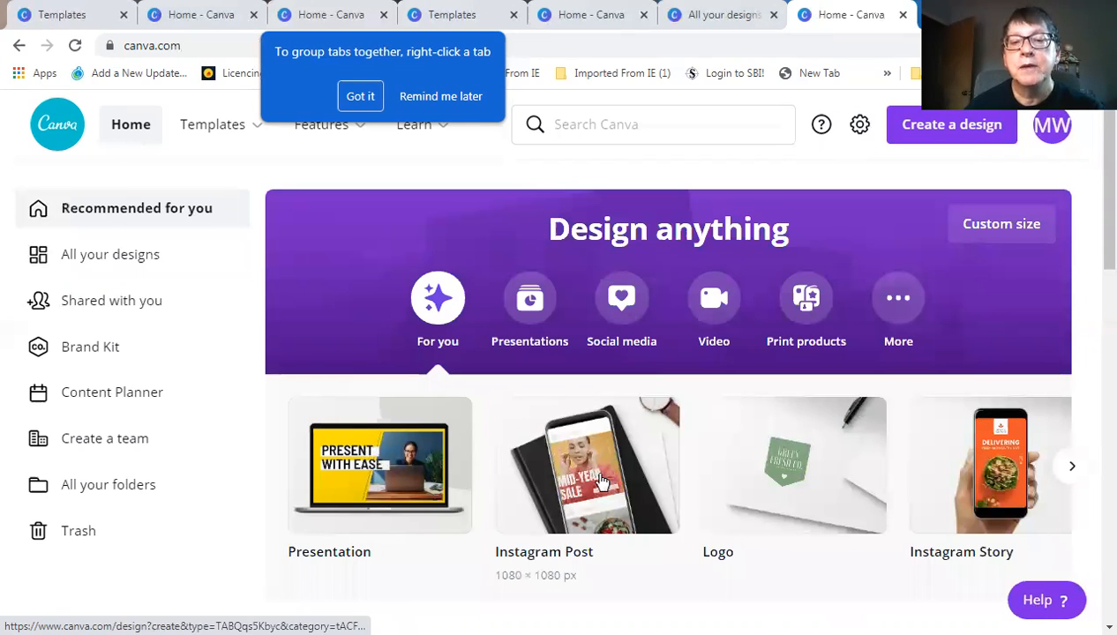
click(569, 476)
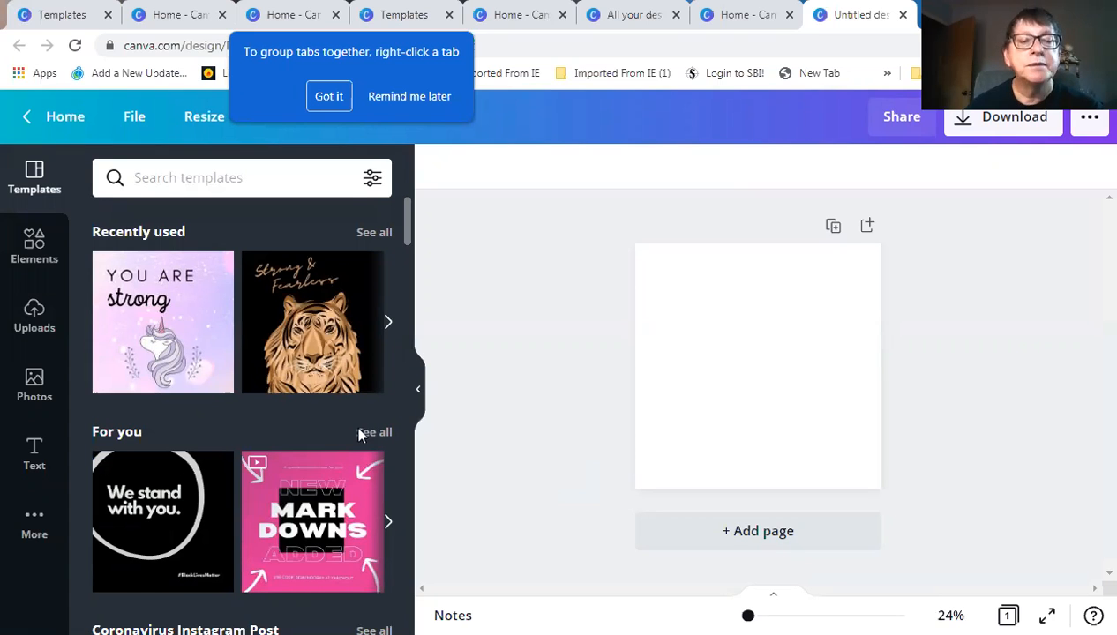
scroll(353, 439, down, 2)
scroll(356, 445, down, 2)
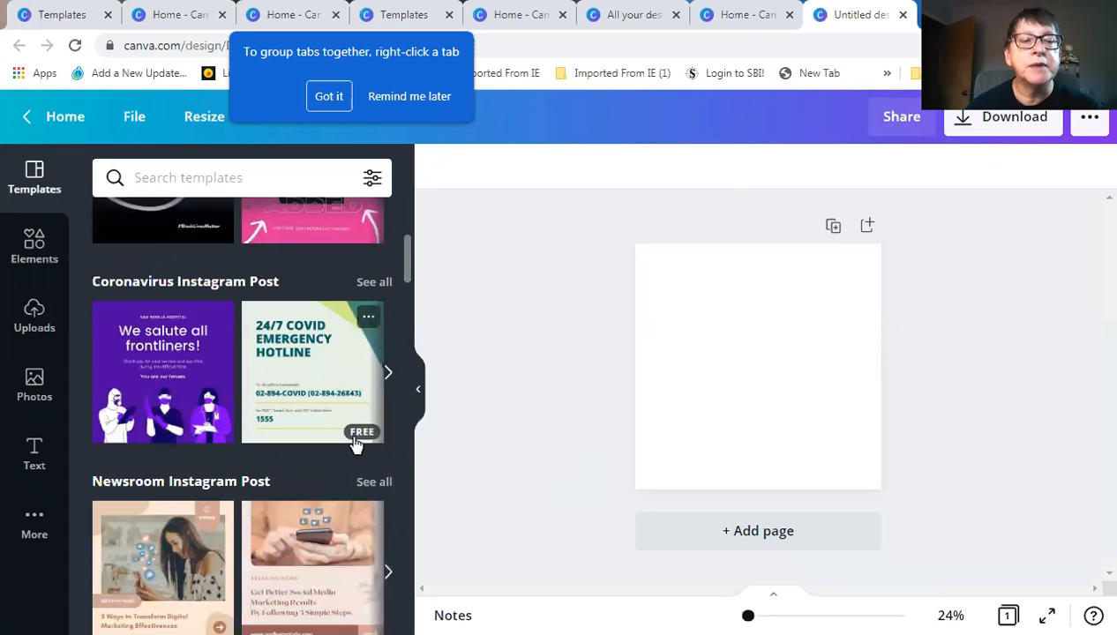
scroll(356, 445, down, 2)
scroll(356, 444, down, 5)
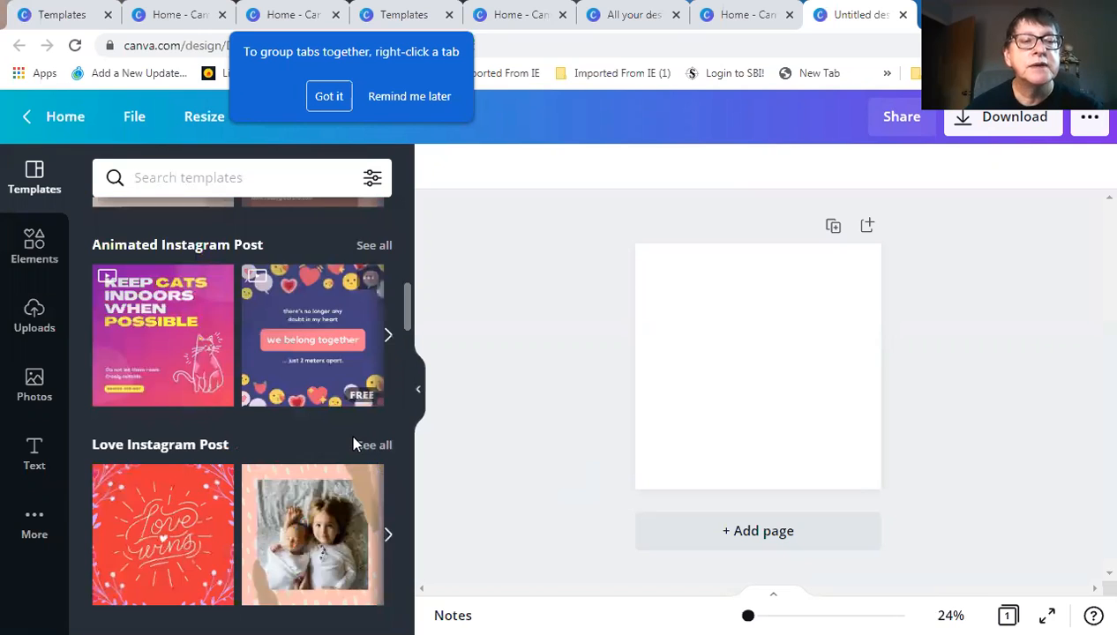
scroll(355, 445, down, 3)
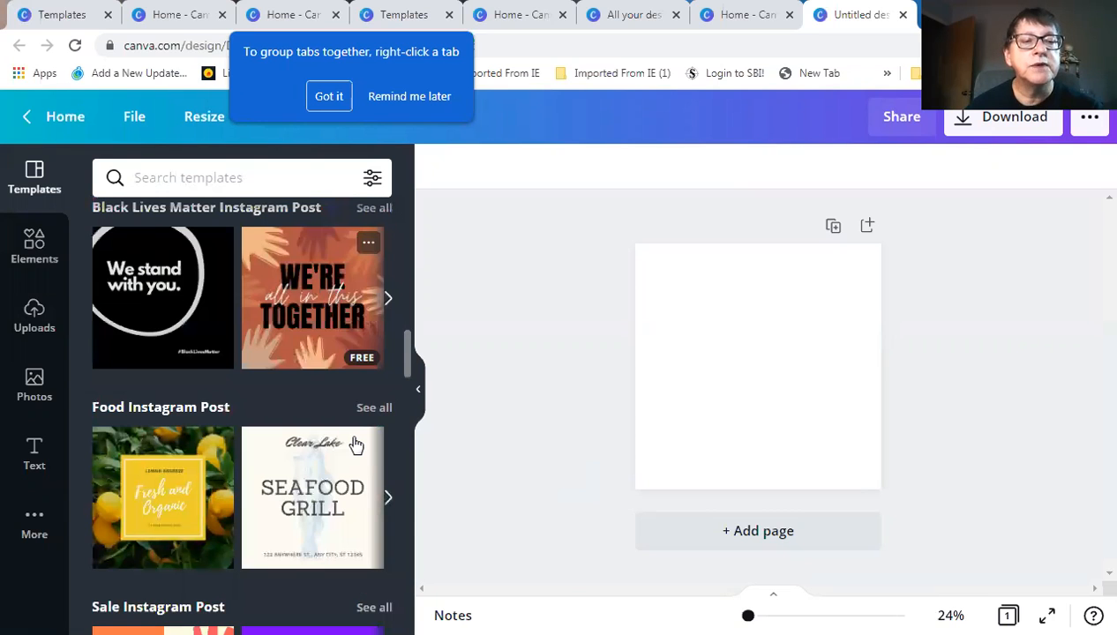
scroll(356, 445, down, 2)
scroll(355, 445, down, 1)
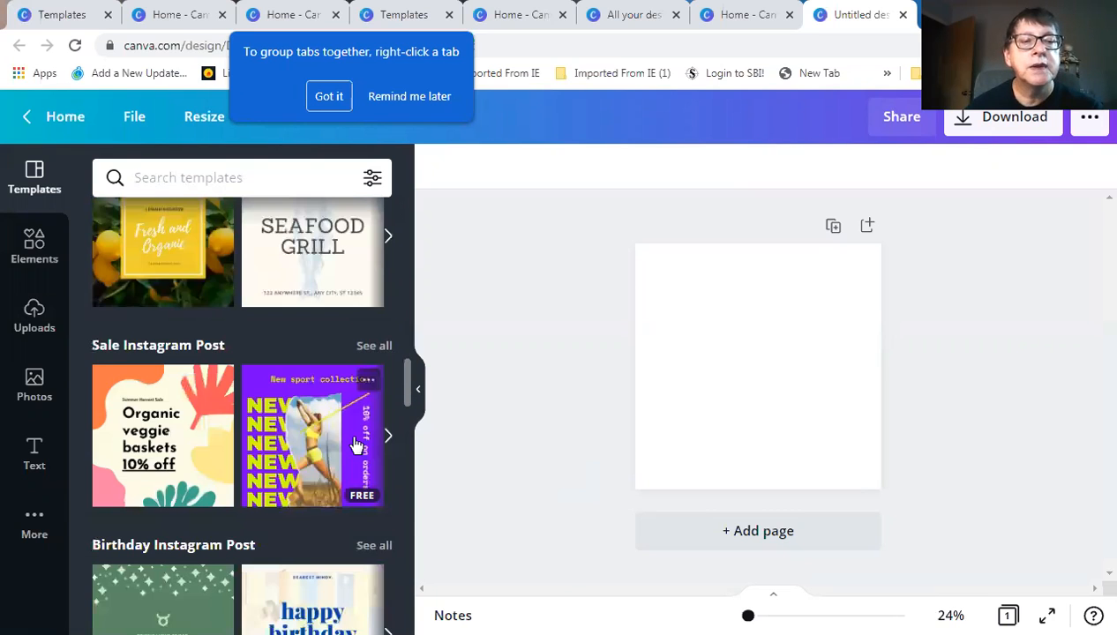
scroll(353, 444, down, 1)
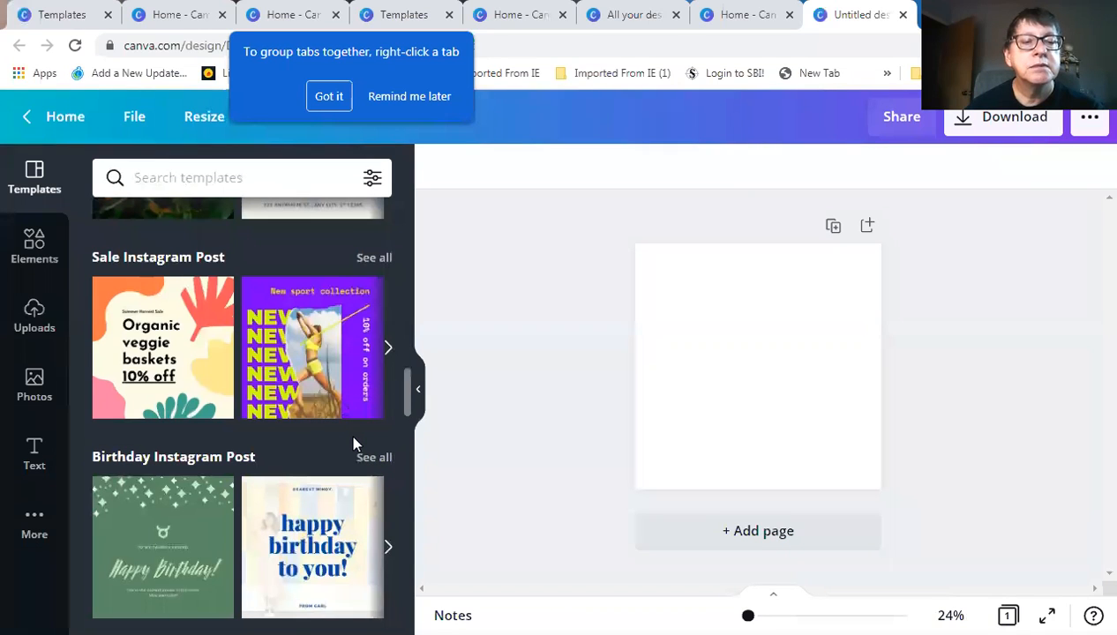
scroll(356, 446, down, 1)
scroll(355, 445, down, 2)
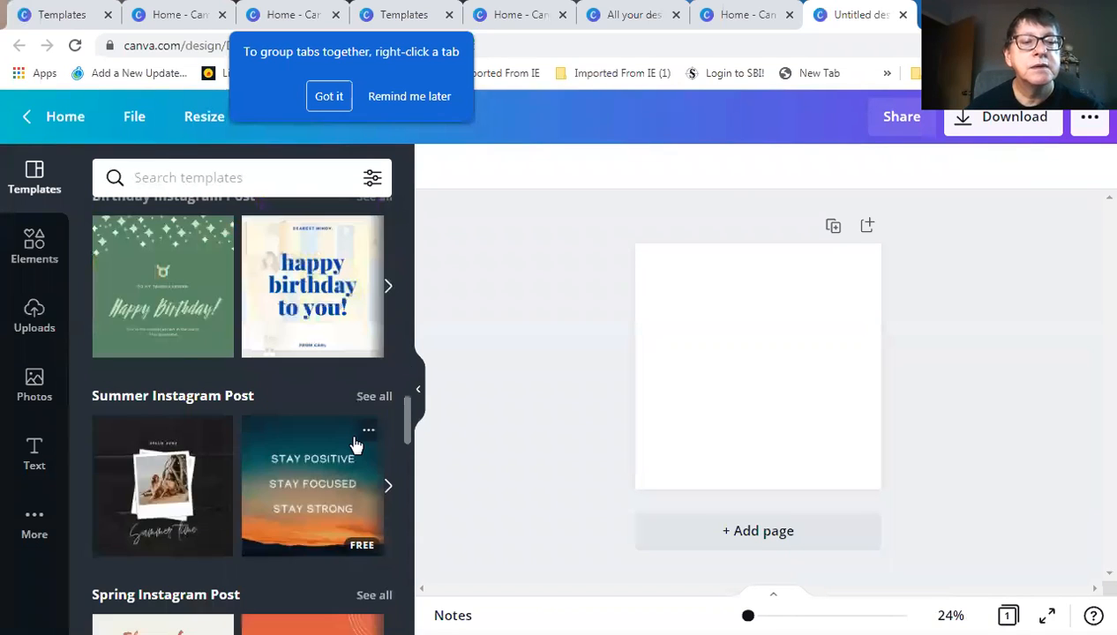
scroll(356, 445, down, 2)
scroll(355, 444, down, 2)
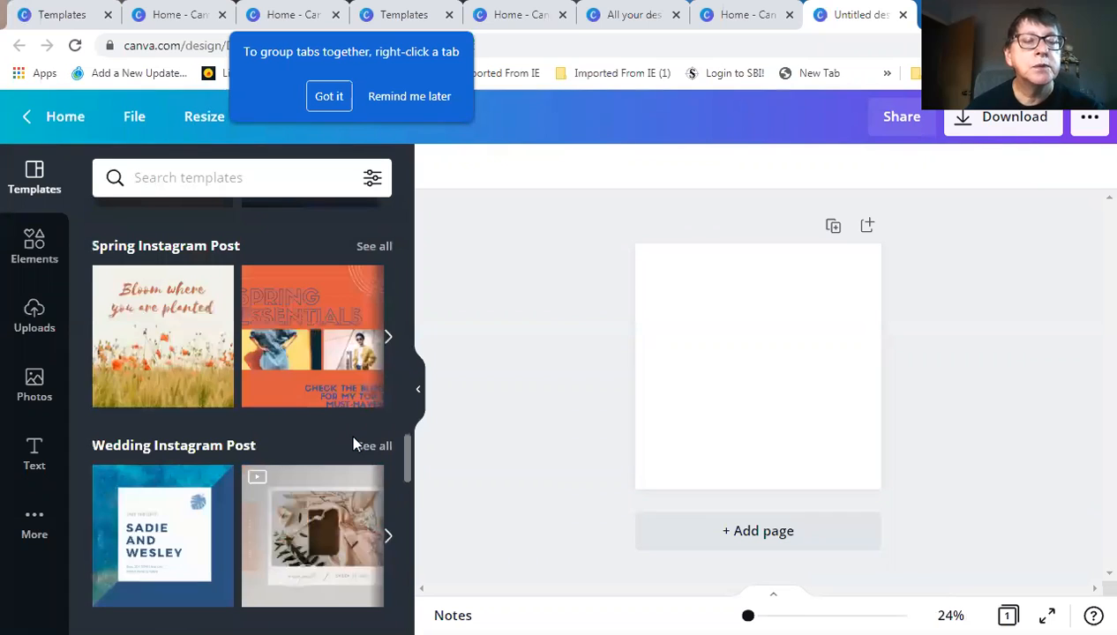
scroll(356, 444, down, 7)
scroll(345, 430, up, 1)
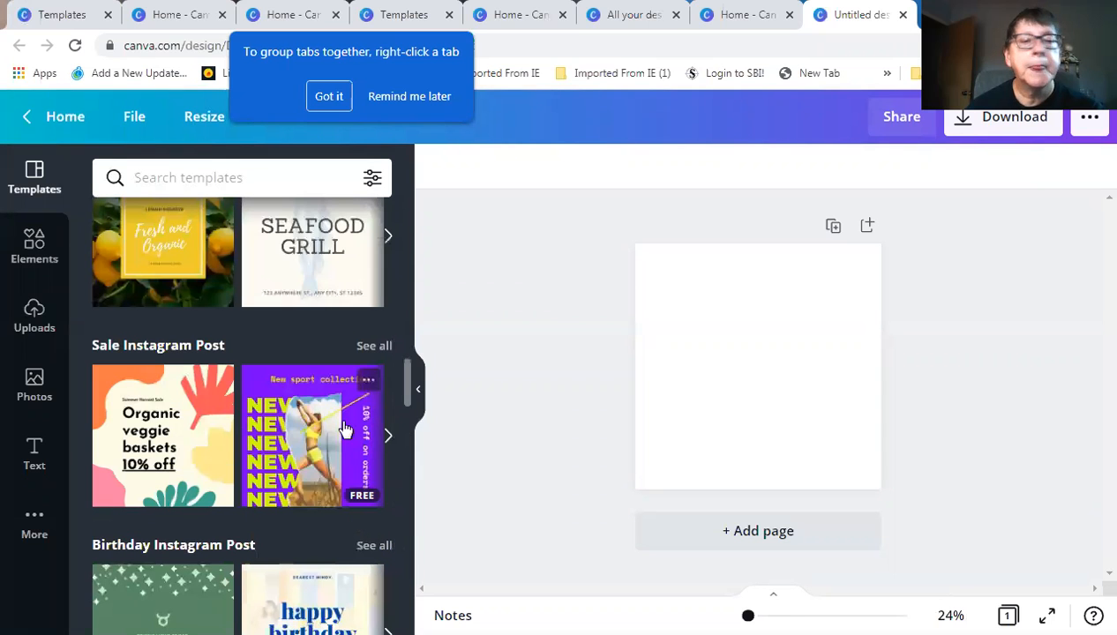
Show all Sale Instagram Post templates and apply the Spring Fling Sale template
click(374, 346)
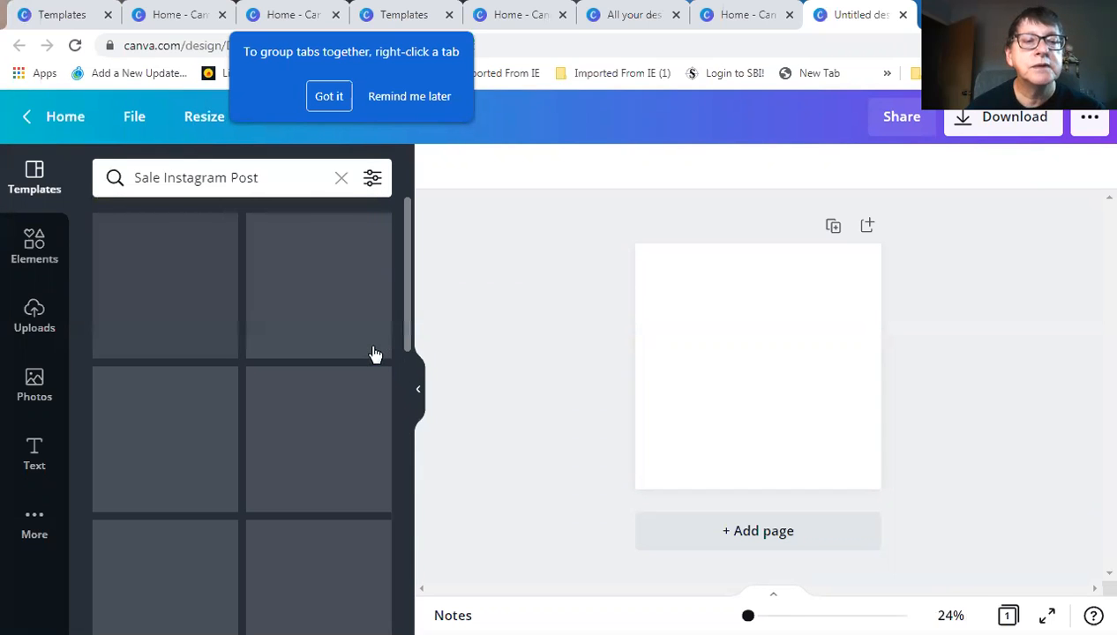
scroll(306, 481, down, 4)
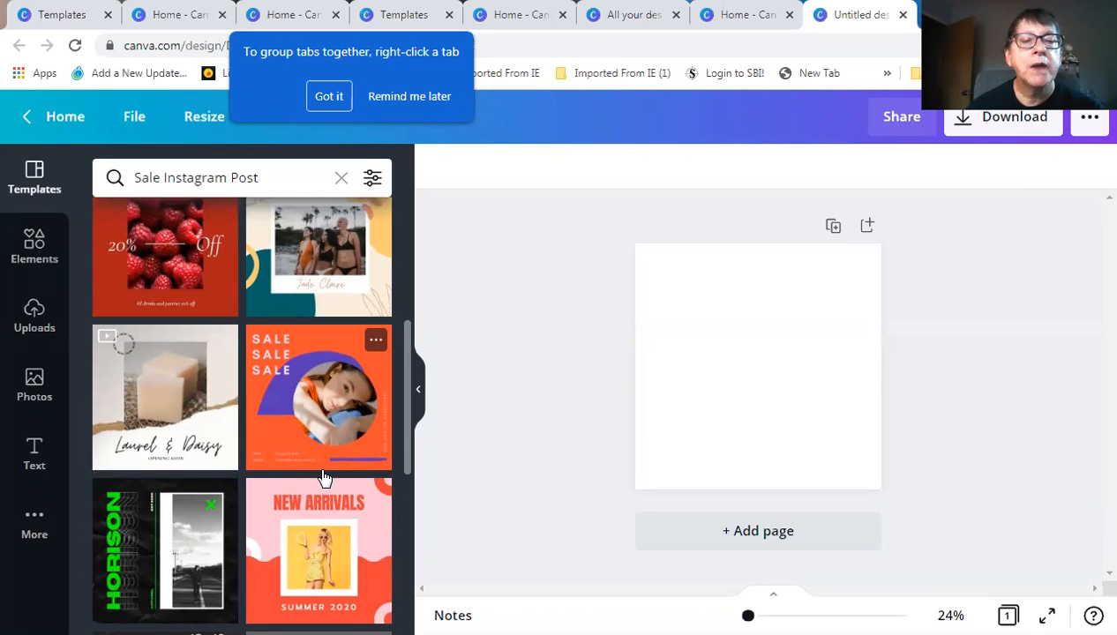
scroll(323, 477, up, 4)
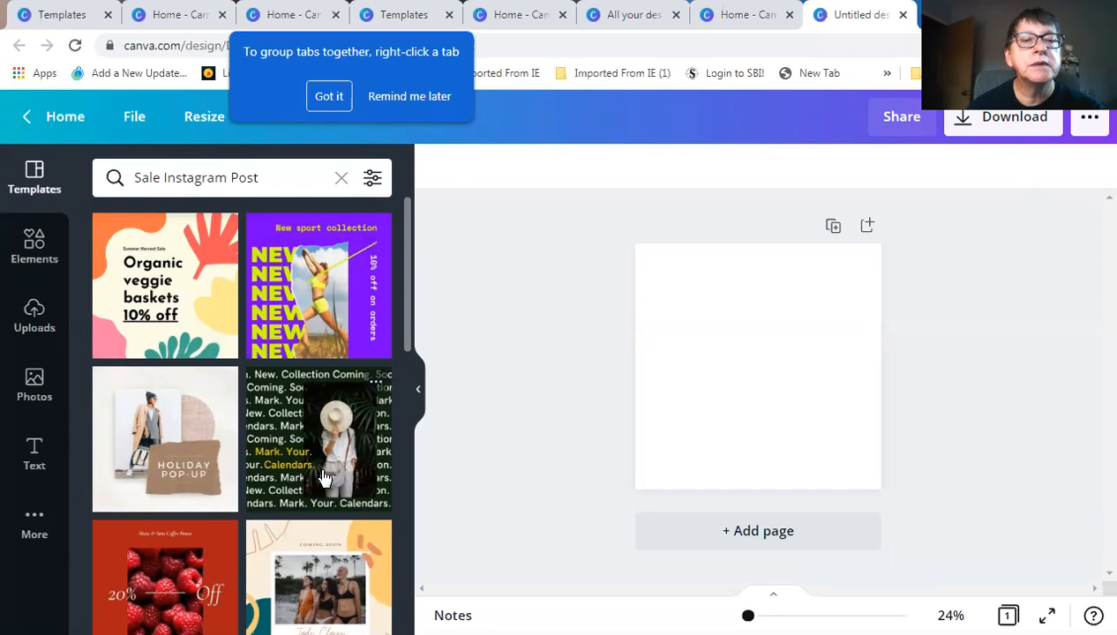
scroll(346, 487, down, 2)
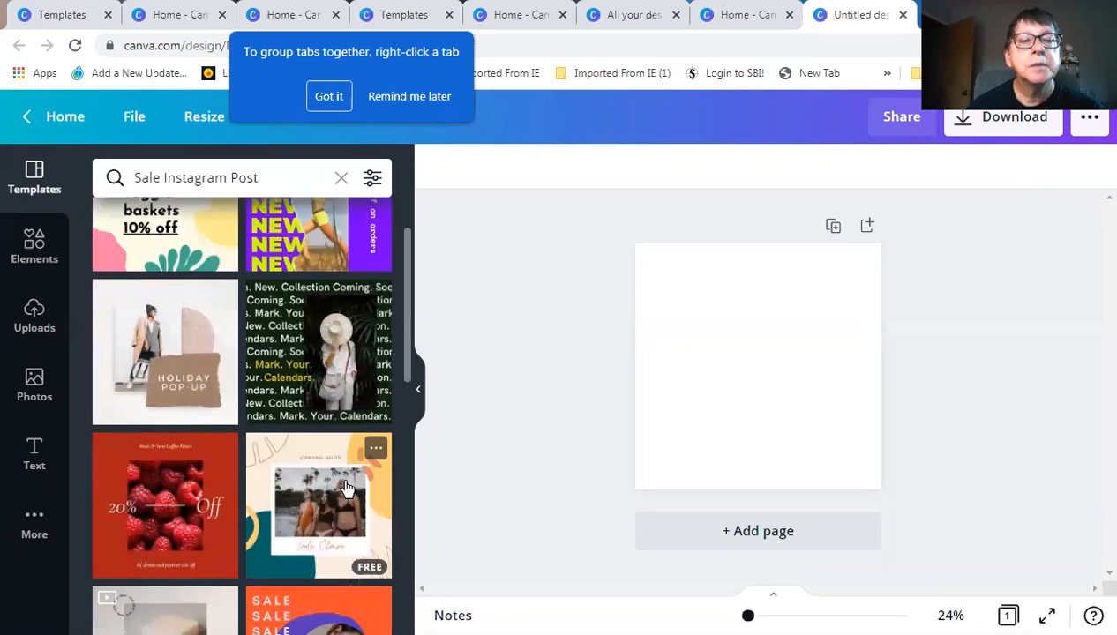
scroll(374, 427, up, 2)
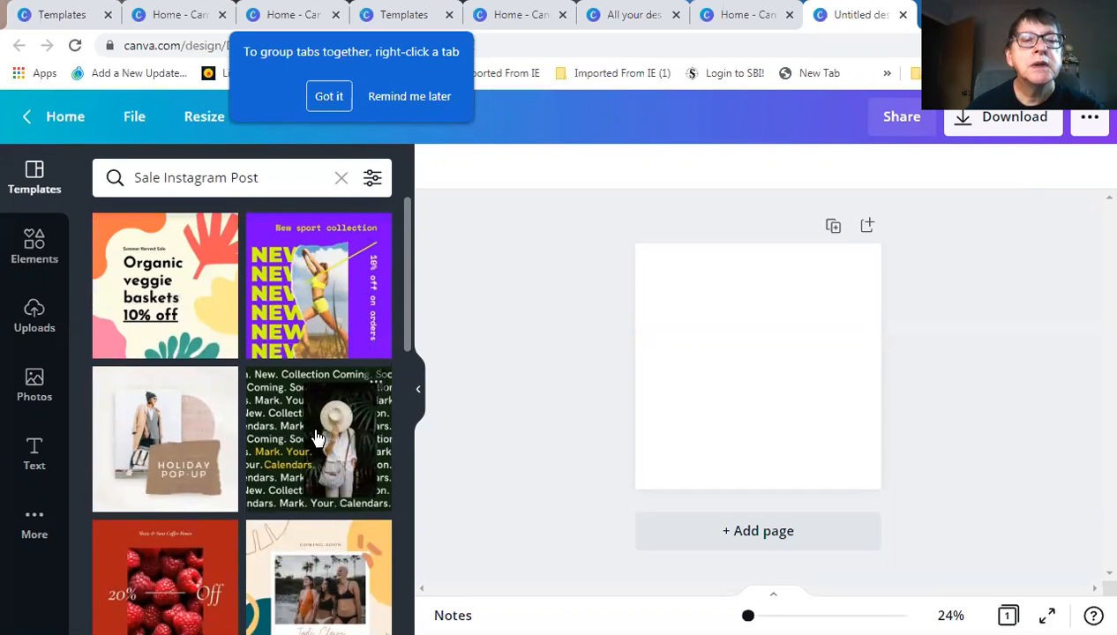
scroll(318, 437, down, 4)
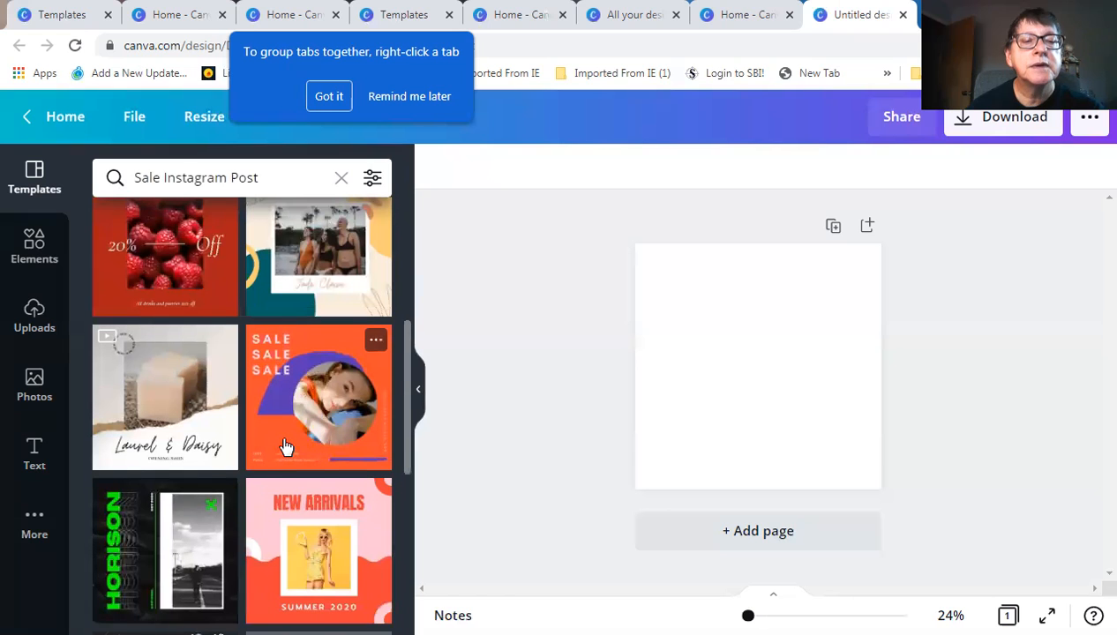
scroll(294, 446, down, 4)
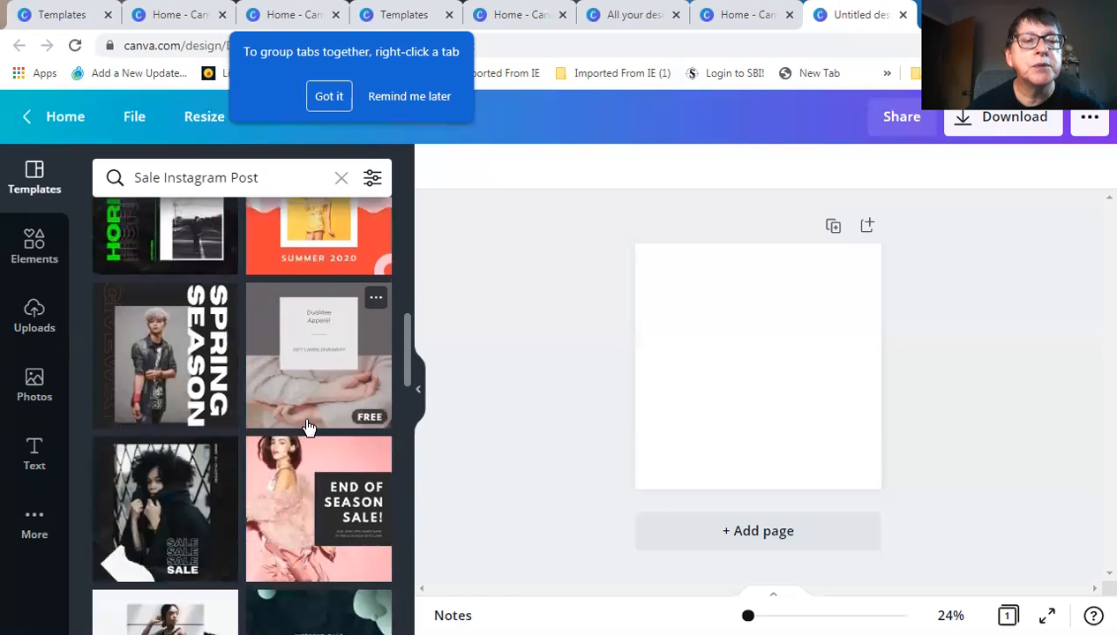
scroll(304, 450, down, 1)
scroll(308, 463, down, 3)
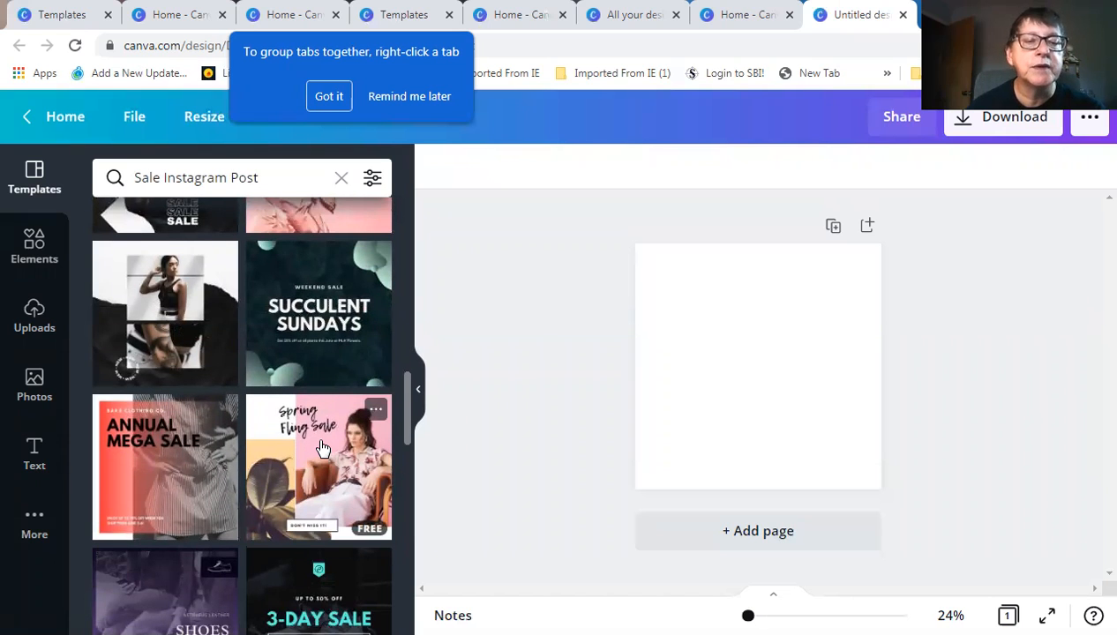
click(323, 450)
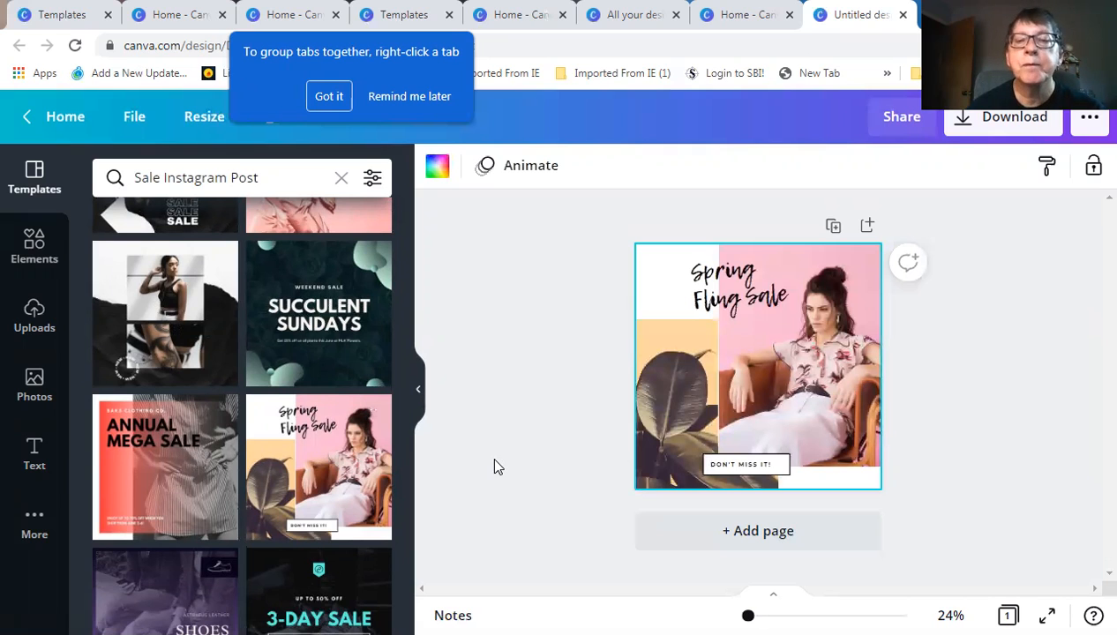
Select the template's pink model photo on the canvas
click(826, 373)
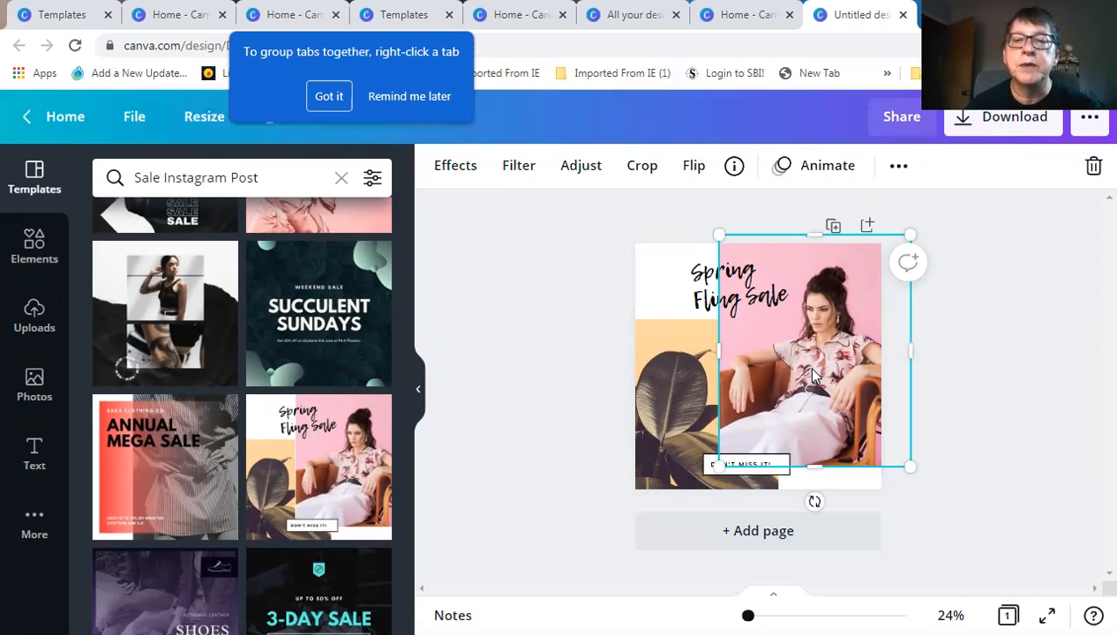
Scroll down the Uploads Images tab to the personal selfie clips
click(33, 316)
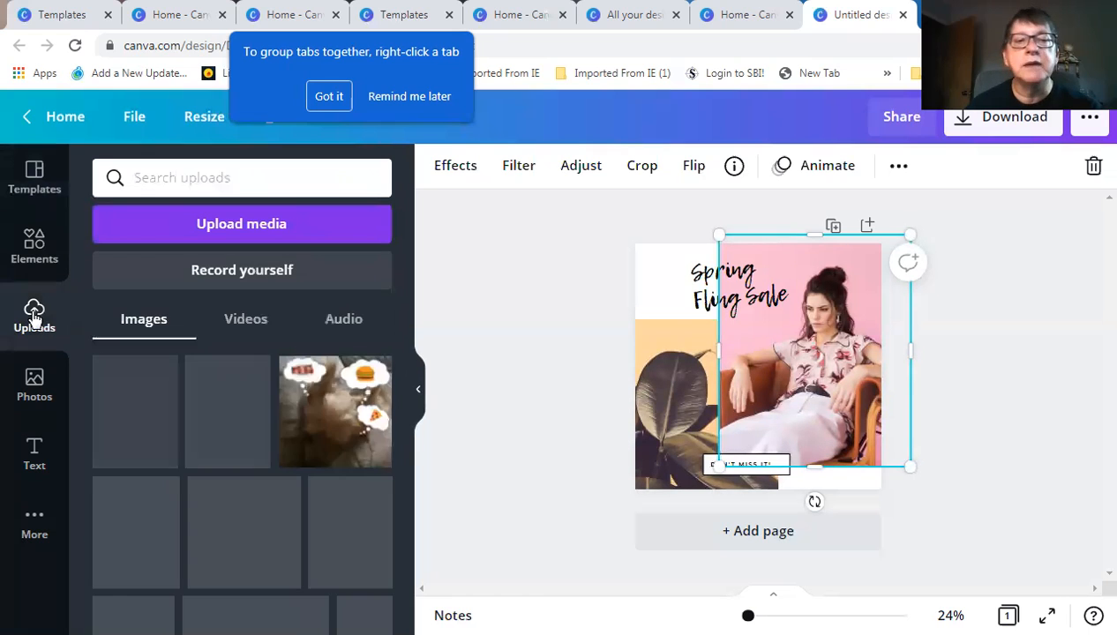
scroll(276, 477, down, 5)
scroll(275, 477, down, 5)
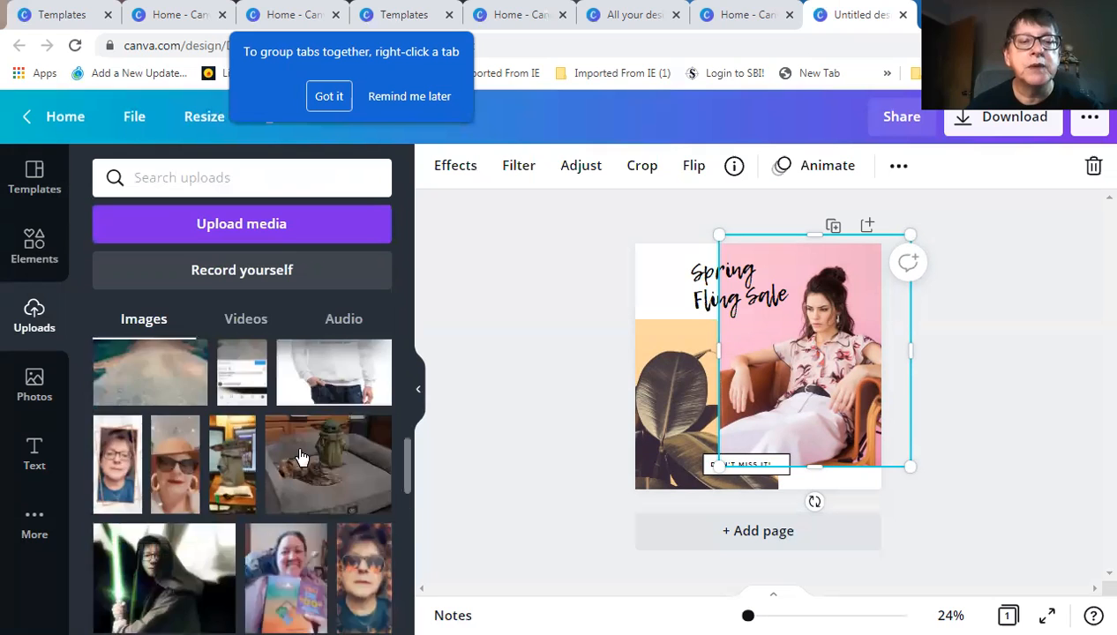
scroll(302, 458, down, 3)
scroll(301, 457, down, 5)
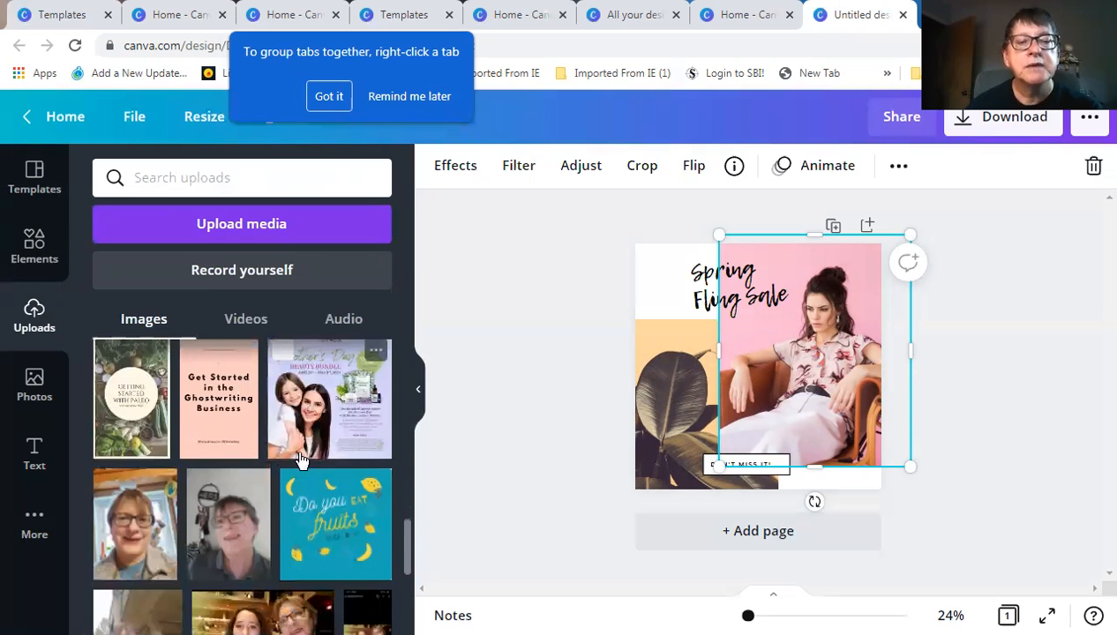
scroll(302, 458, down, 5)
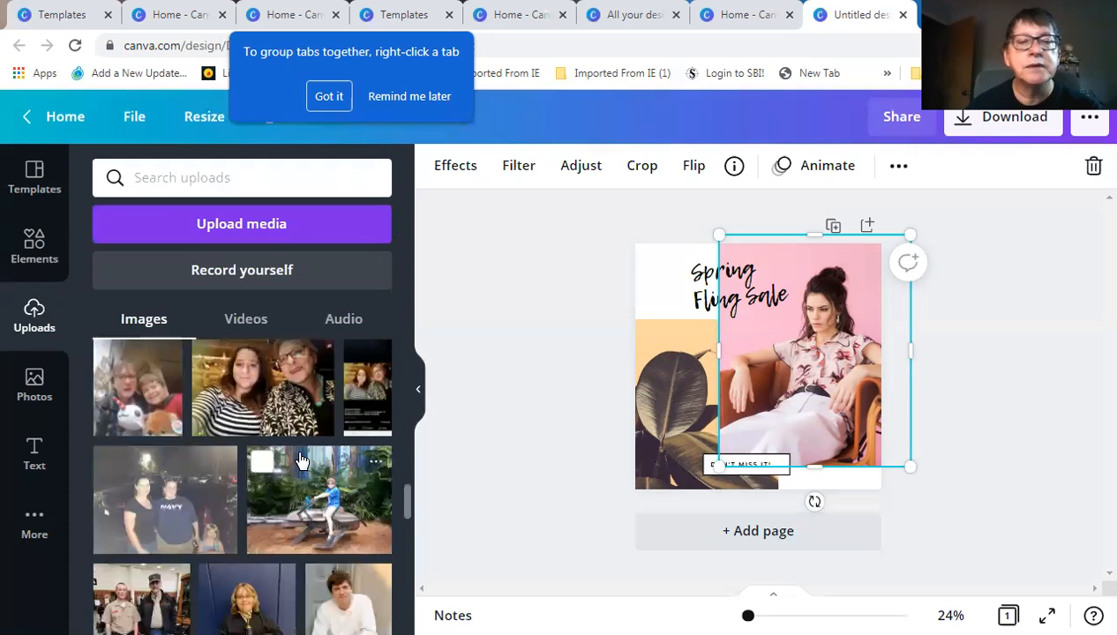
scroll(300, 458, down, 4)
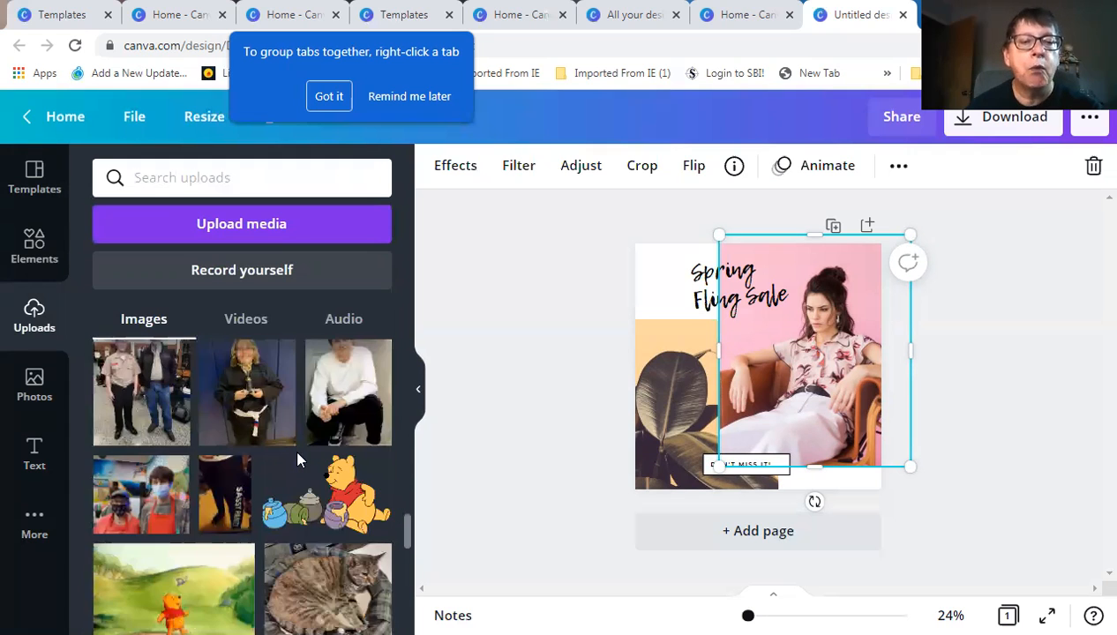
scroll(298, 458, down, 5)
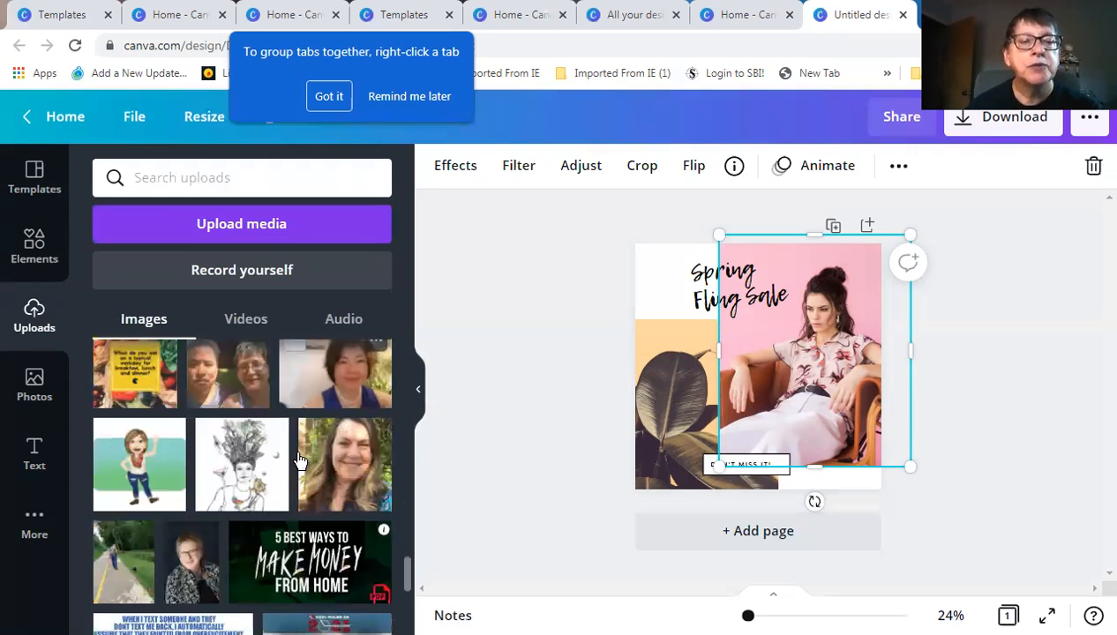
scroll(300, 459, down, 5)
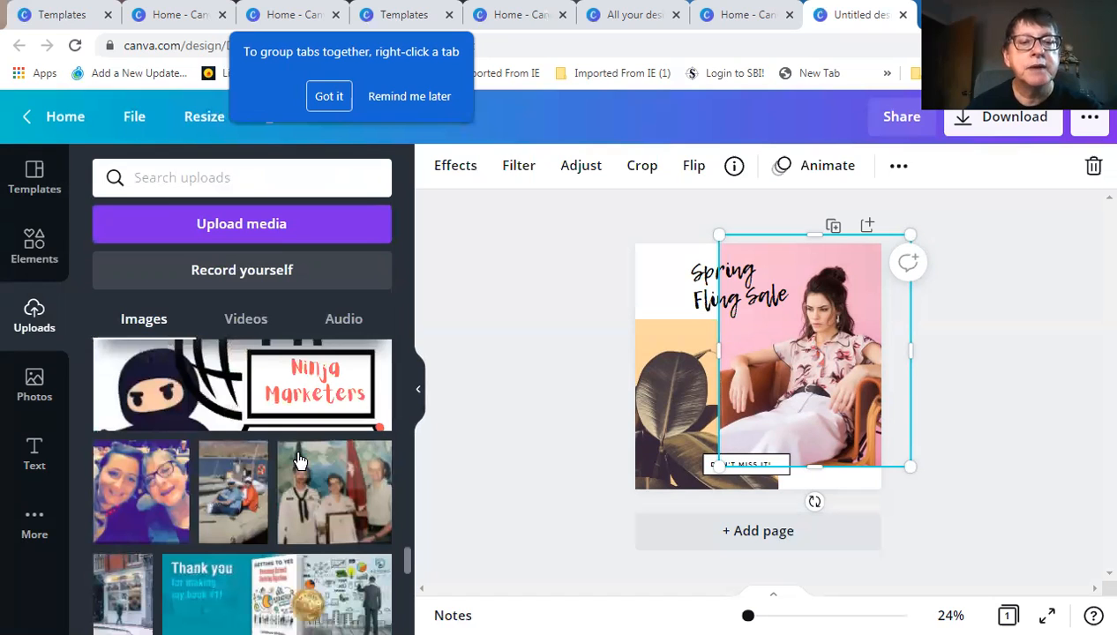
scroll(300, 461, down, 2)
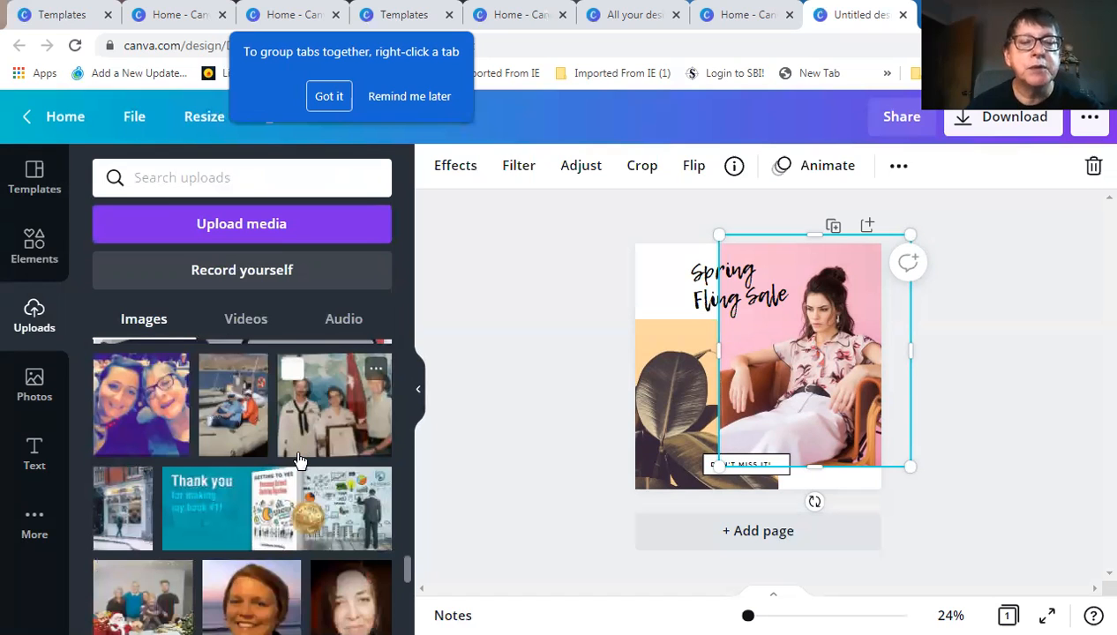
scroll(300, 459, down, 1)
scroll(300, 460, down, 2)
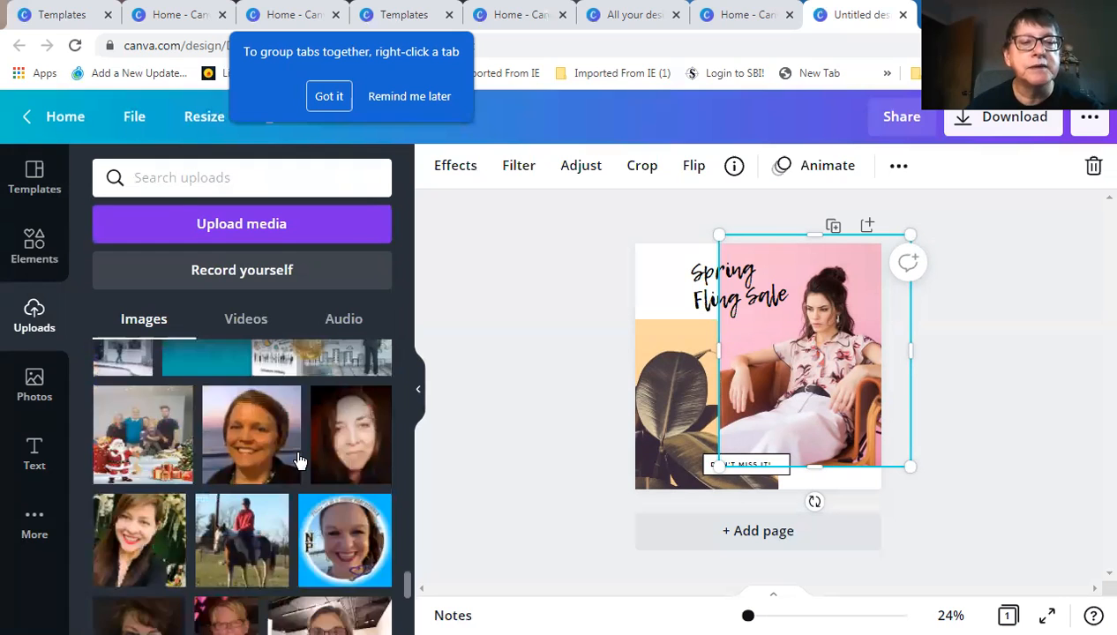
scroll(300, 459, down, 2)
scroll(300, 460, down, 2)
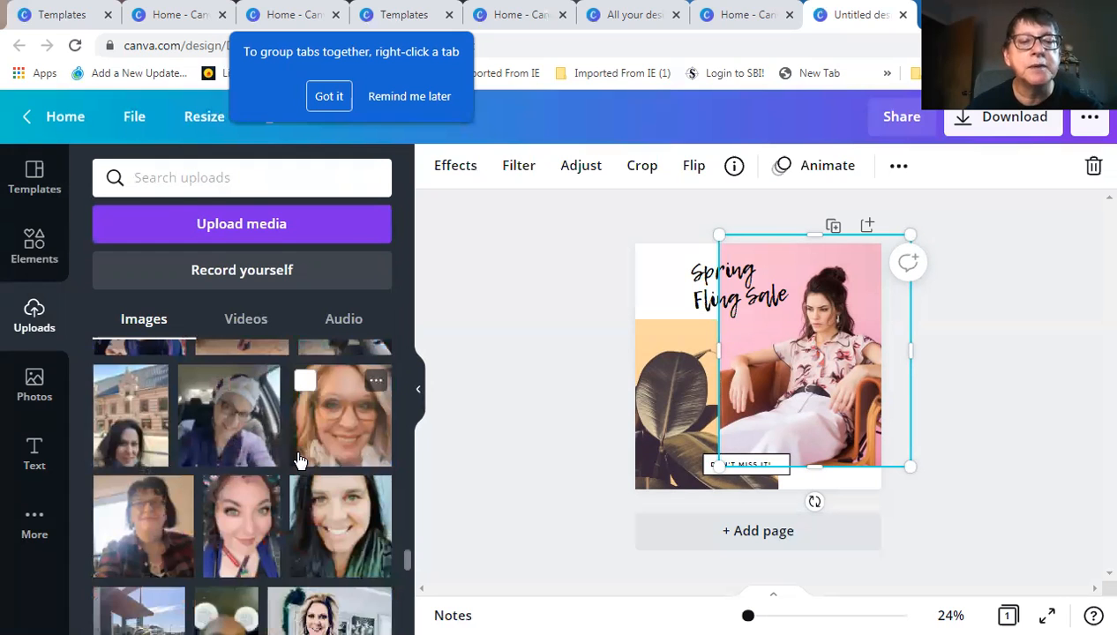
scroll(300, 460, down, 2)
scroll(300, 459, down, 4)
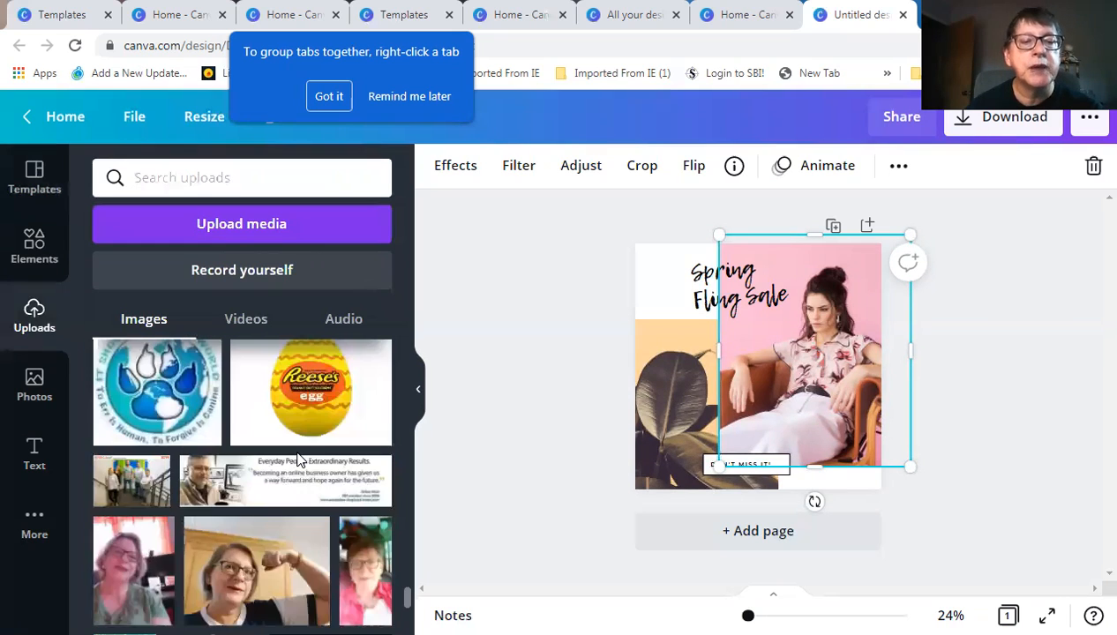
scroll(300, 459, down, 1)
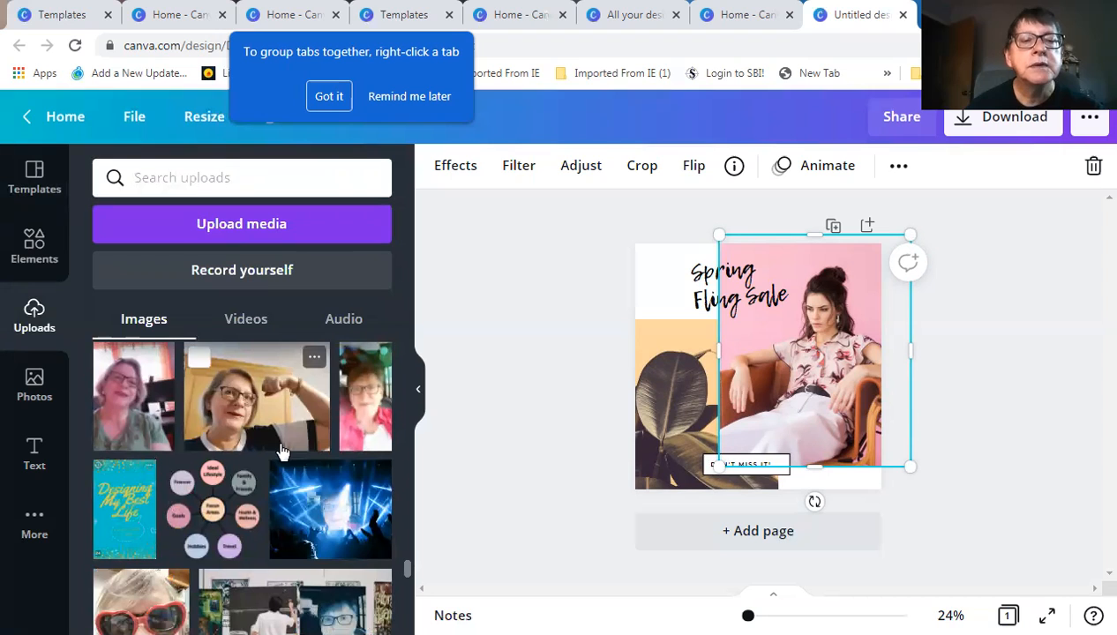
Add the uploaded selfie and delete the pink model photo
click(366, 415)
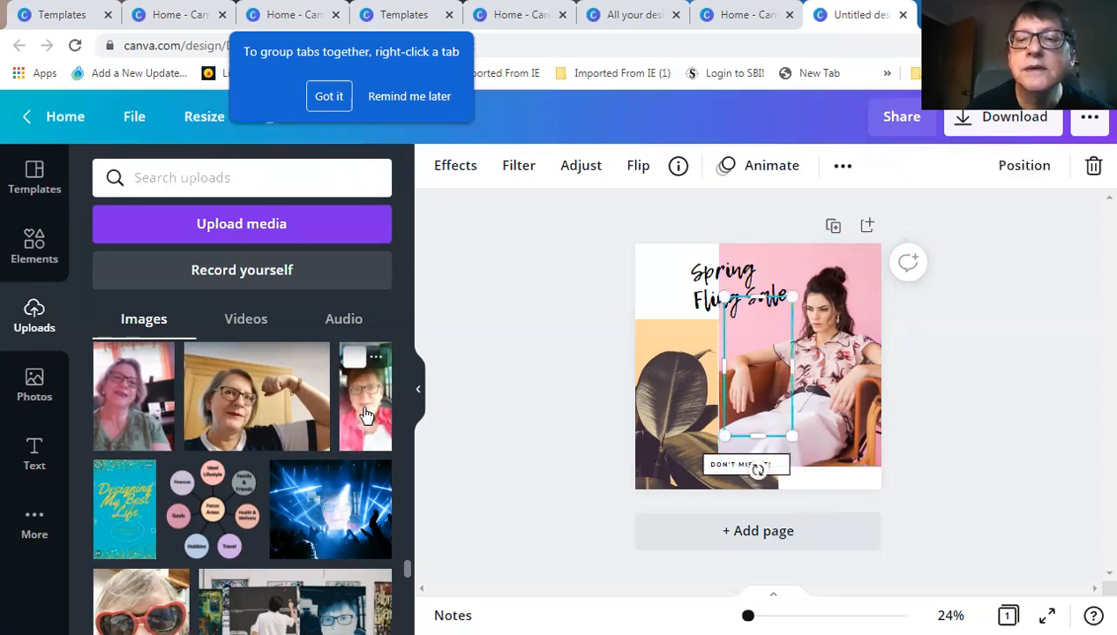
click(833, 357)
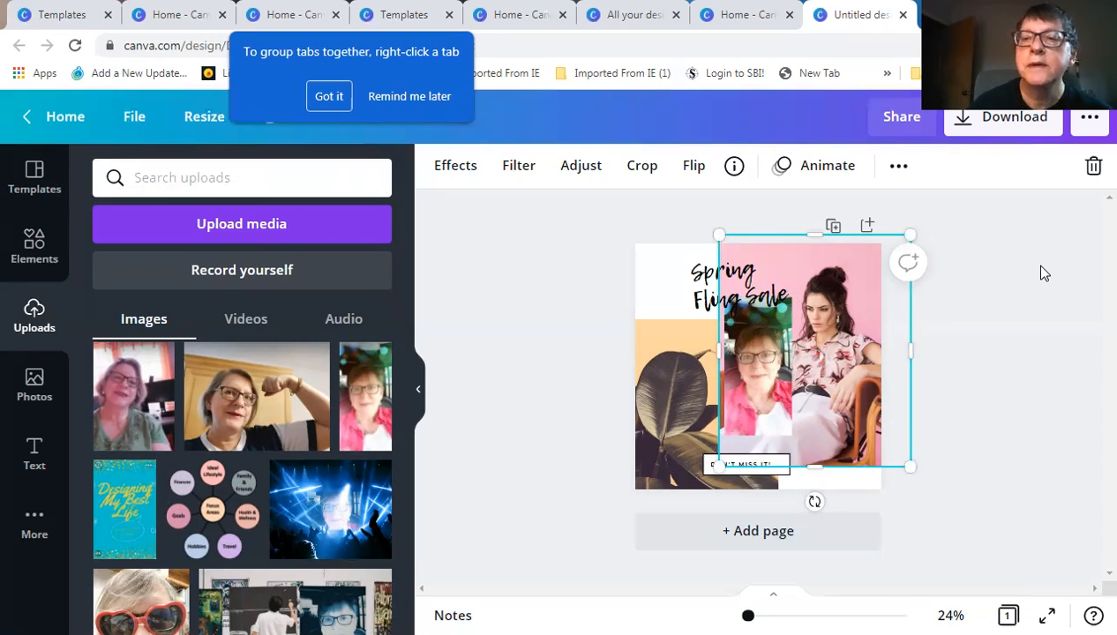
key(Delete)
Move and stretch the selfie to fill the page's right side at full height
drag(745, 362, 719, 342)
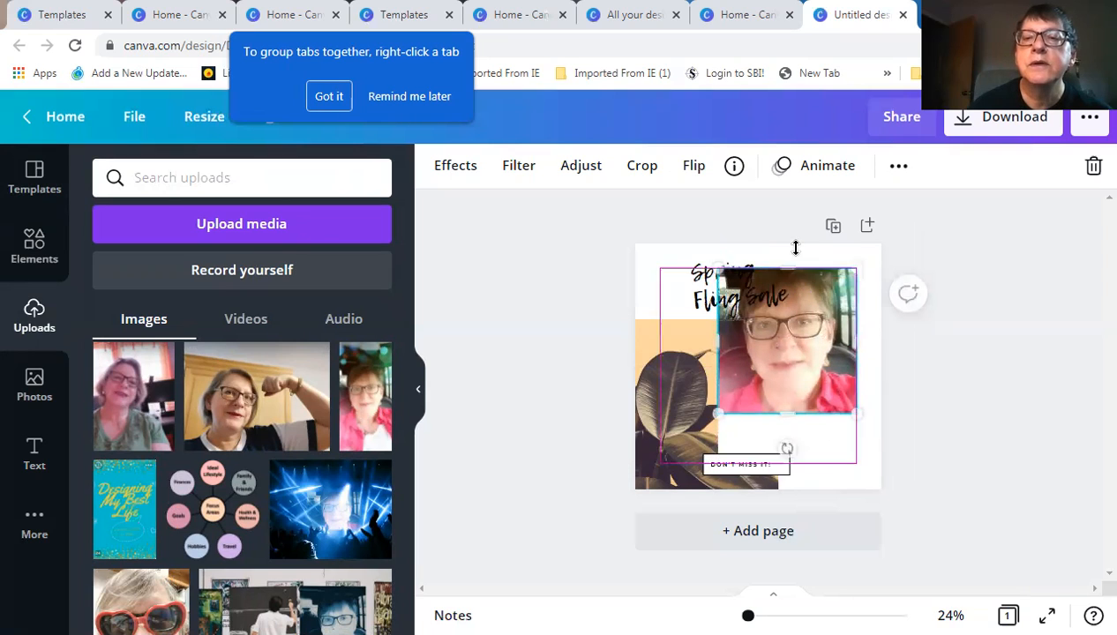
drag(794, 250, 787, 243)
drag(785, 410, 807, 486)
drag(818, 375, 844, 375)
drag(743, 369, 718, 368)
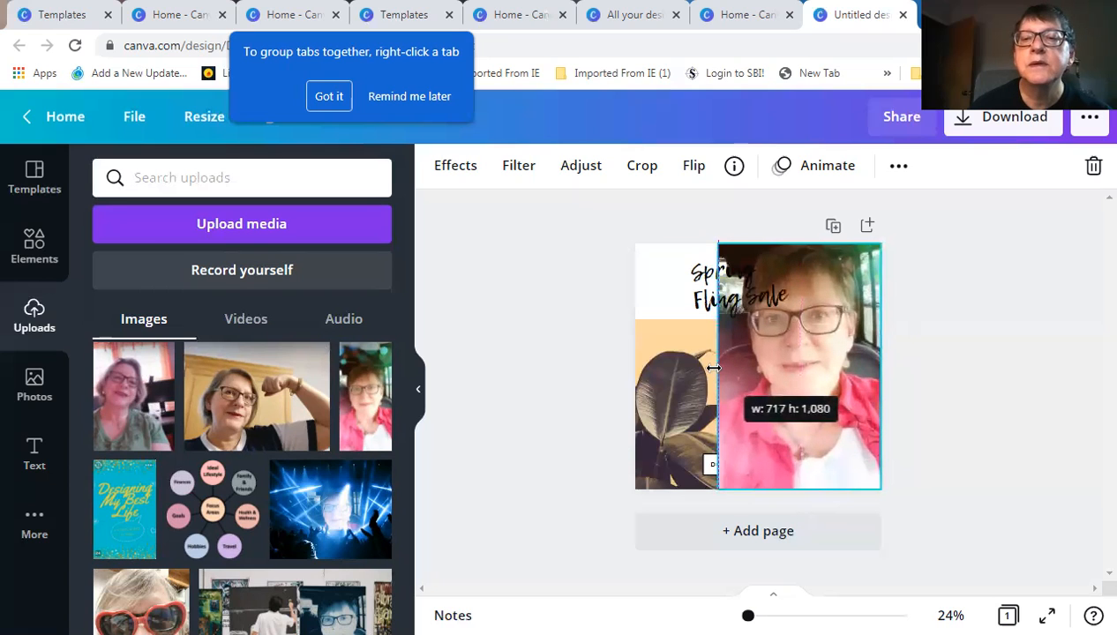
Recolour the Spring Fling Sale heading, trying white, dark blue and yellow before settling on light blue
click(923, 413)
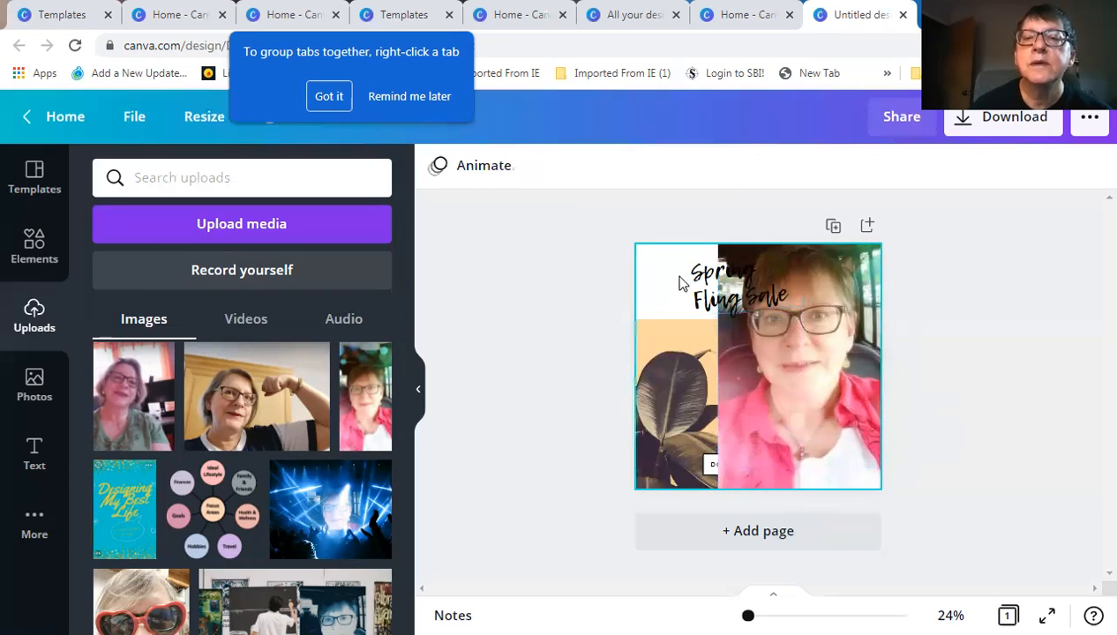
click(717, 291)
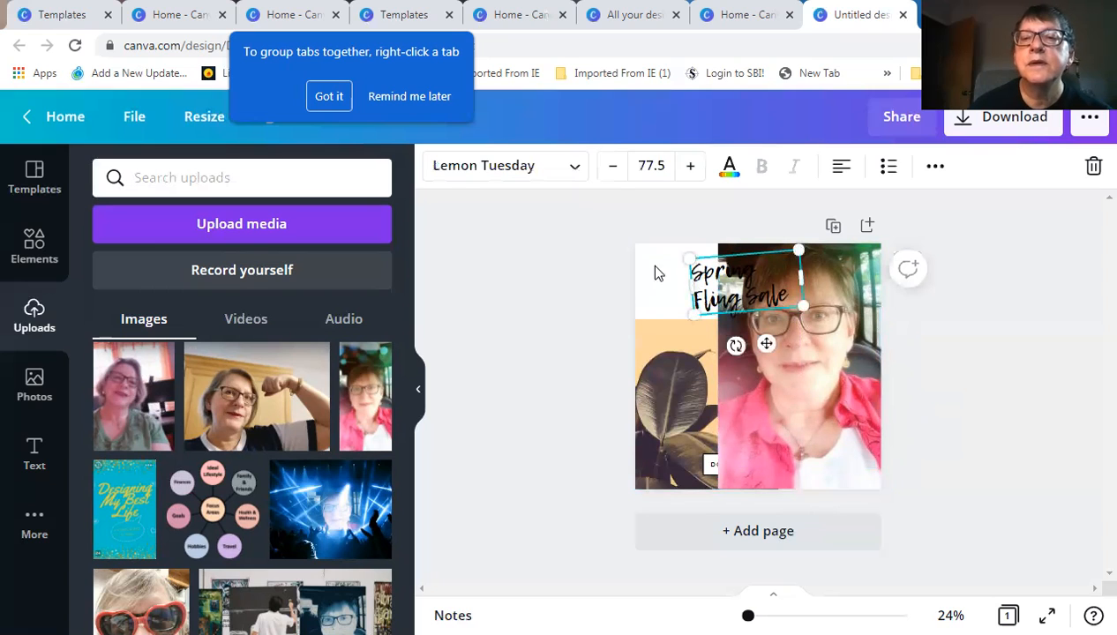
click(734, 172)
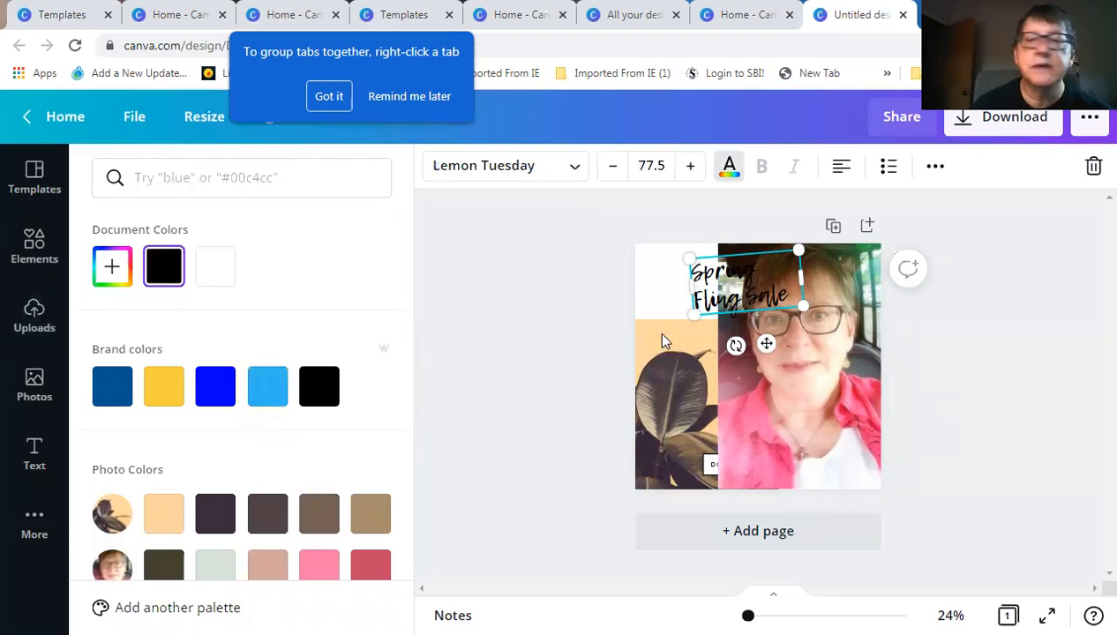
scroll(299, 444, down, 2)
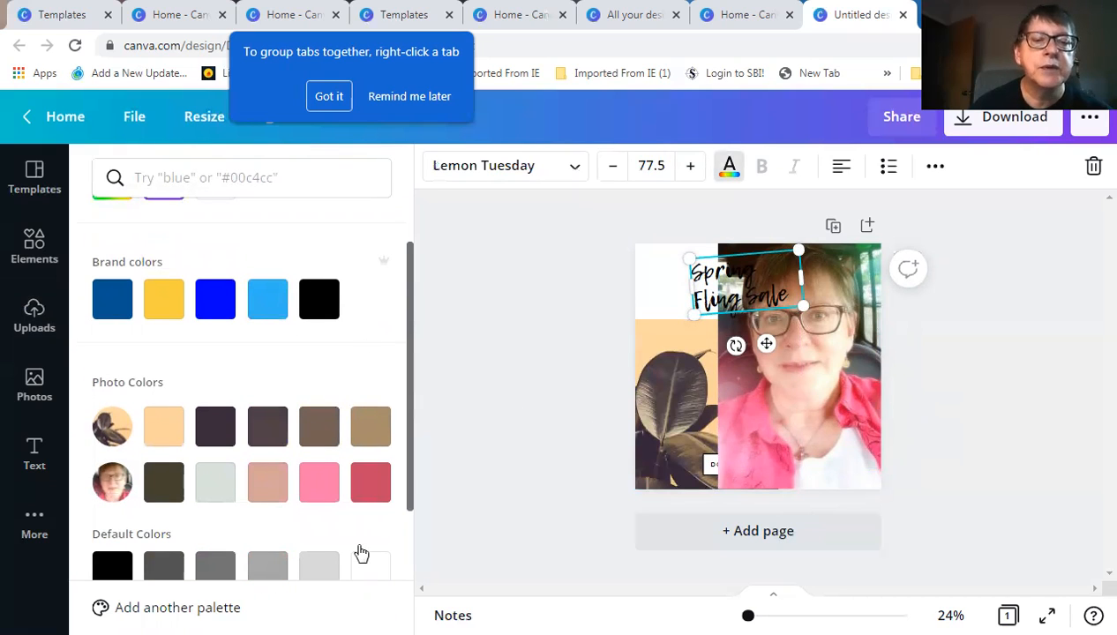
scroll(365, 491, down, 1)
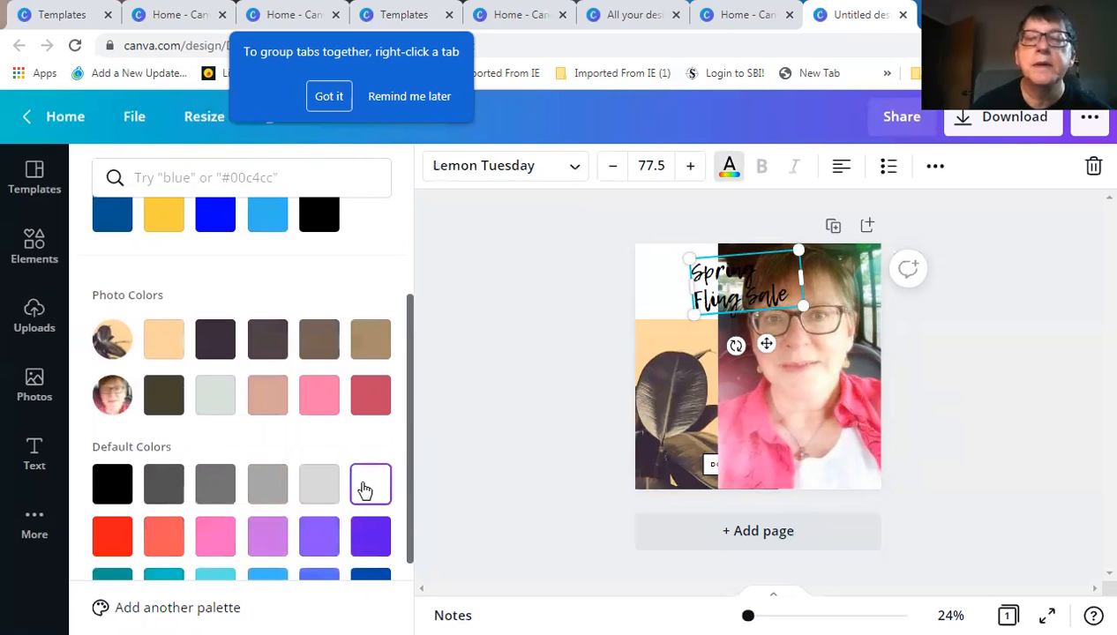
click(366, 490)
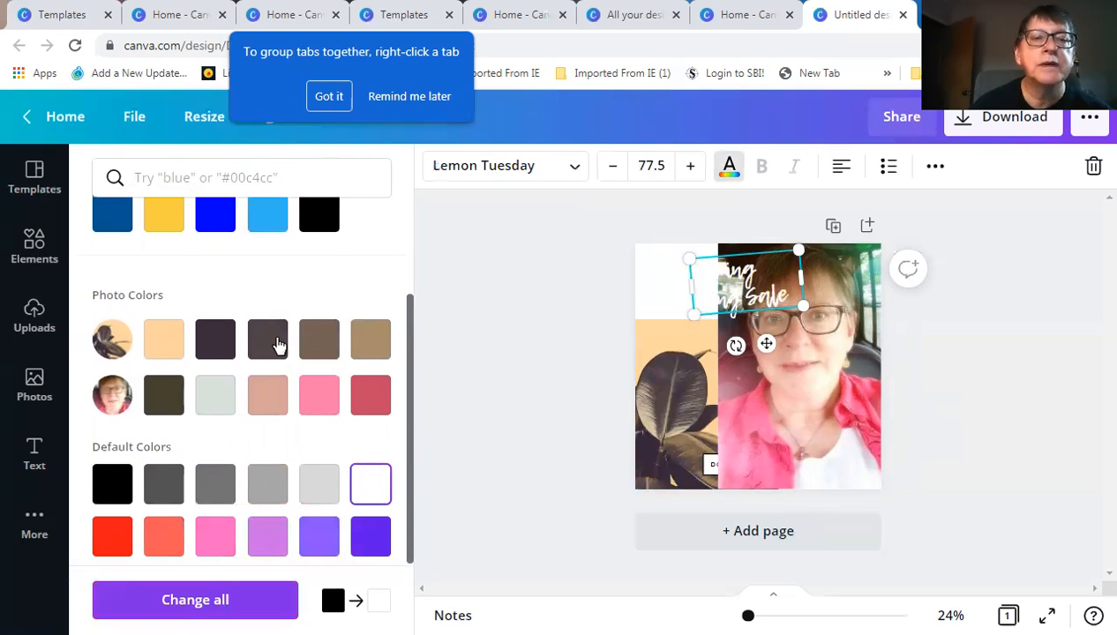
scroll(277, 344, up, 1)
scroll(111, 392, up, 1)
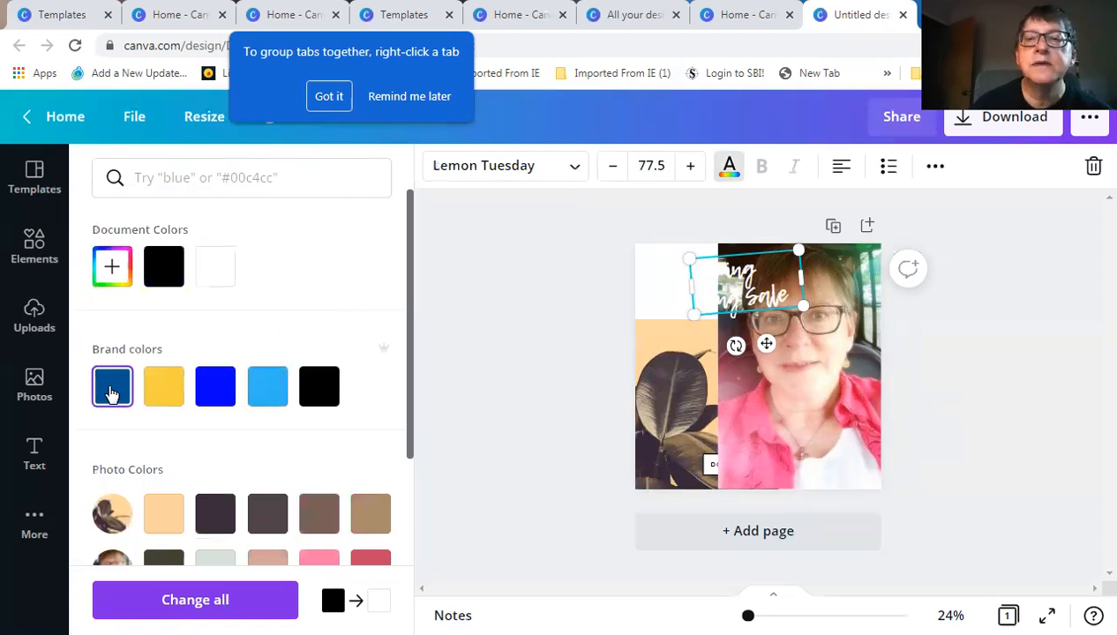
click(112, 392)
click(174, 394)
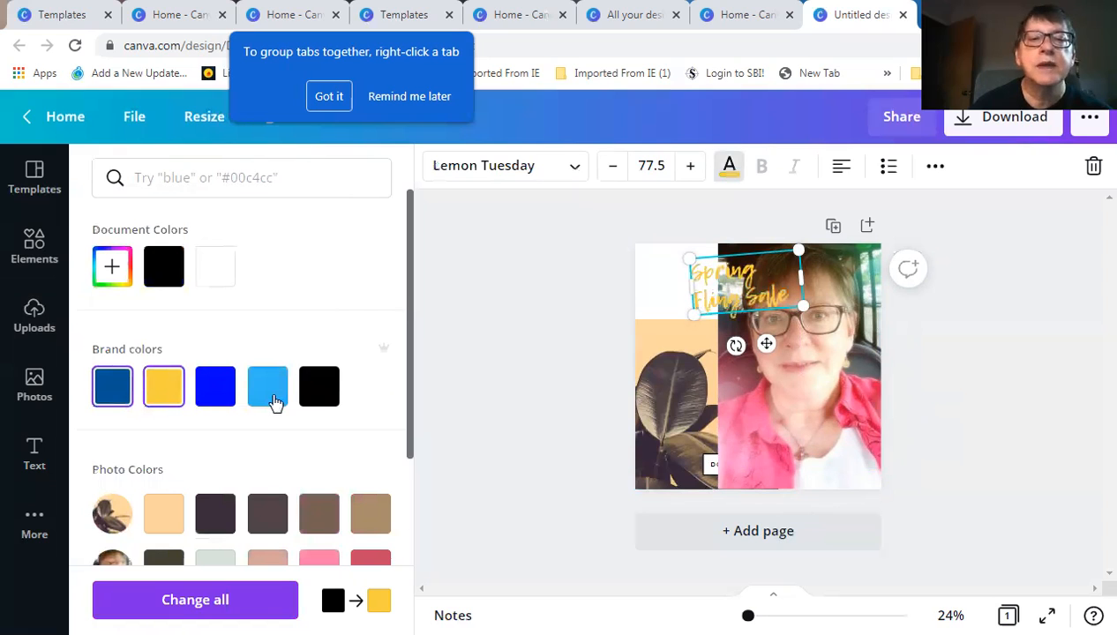
click(277, 394)
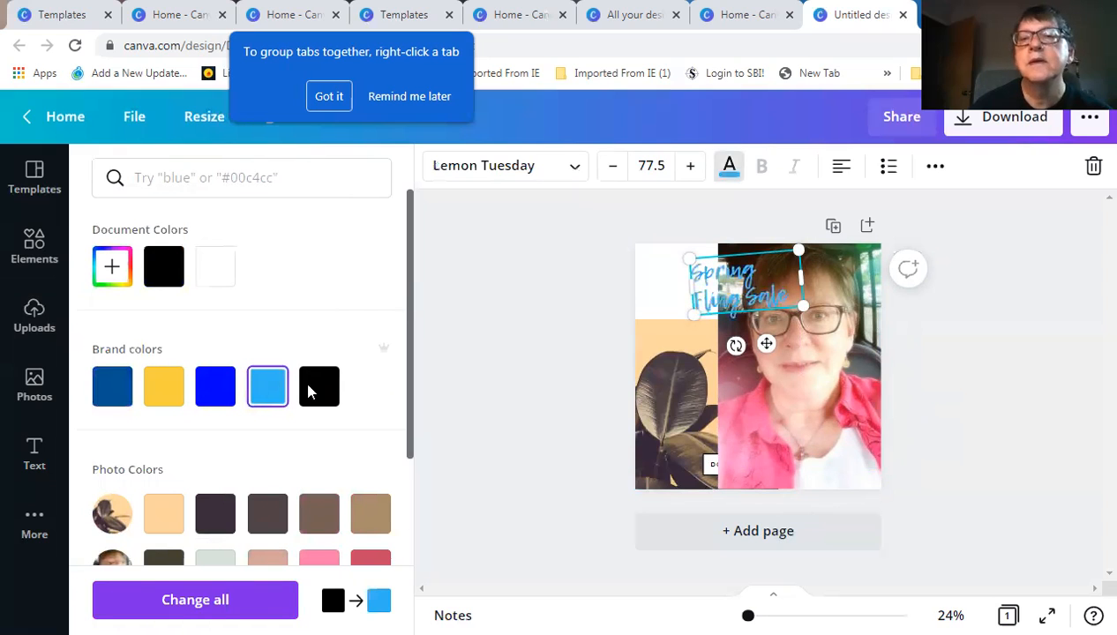
click(825, 375)
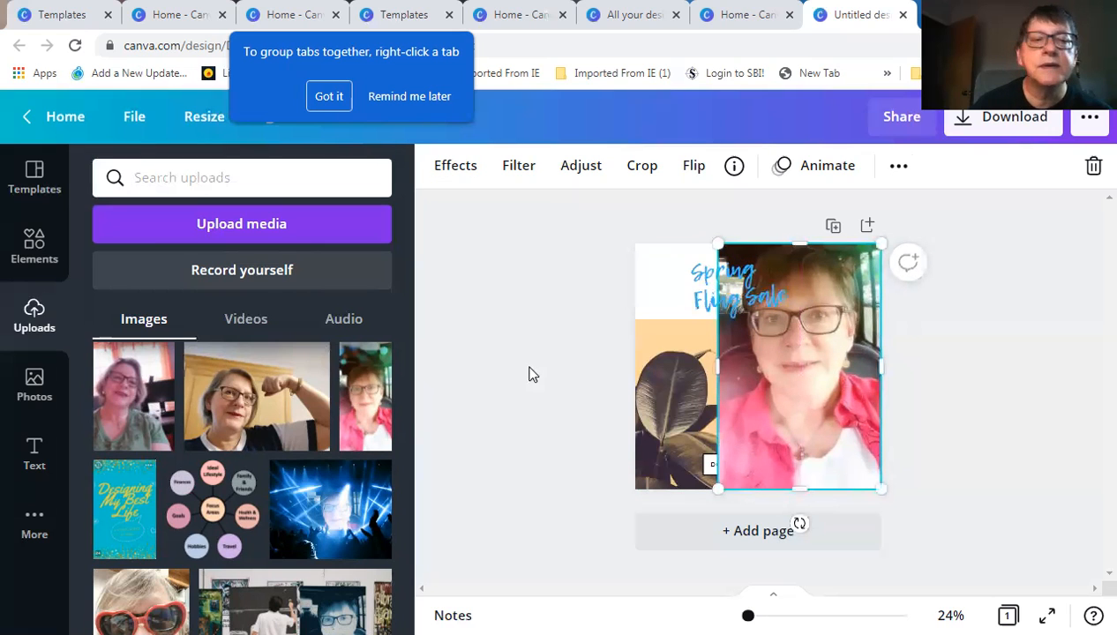
Add the masked-face photo from Uploads and delete the old portrait video
scroll(234, 487, down, 5)
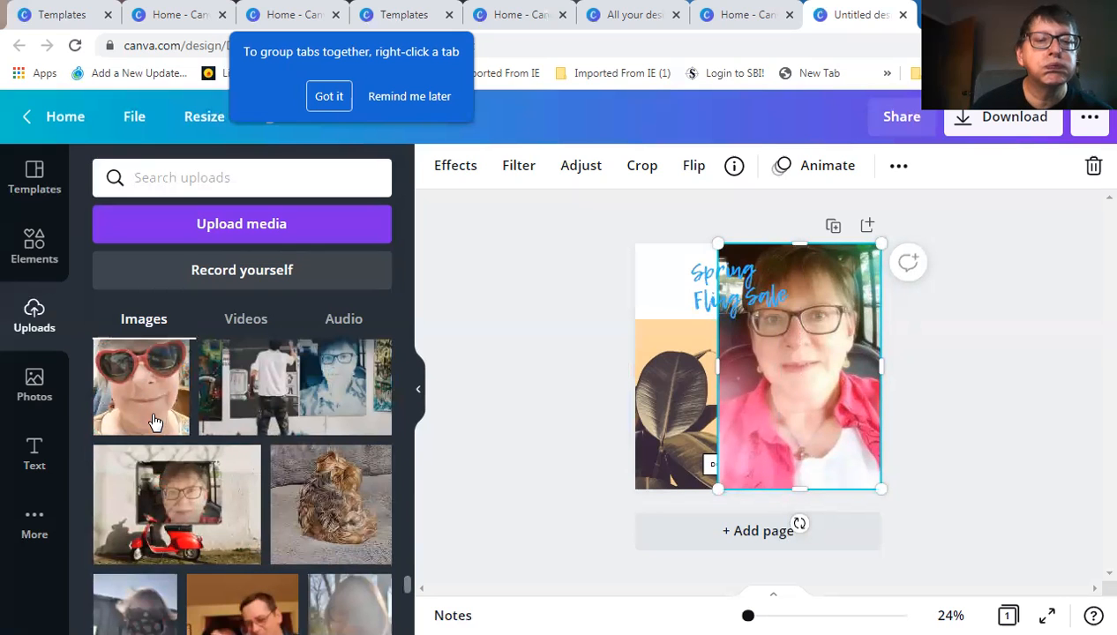
scroll(164, 432, down, 2)
scroll(164, 433, down, 2)
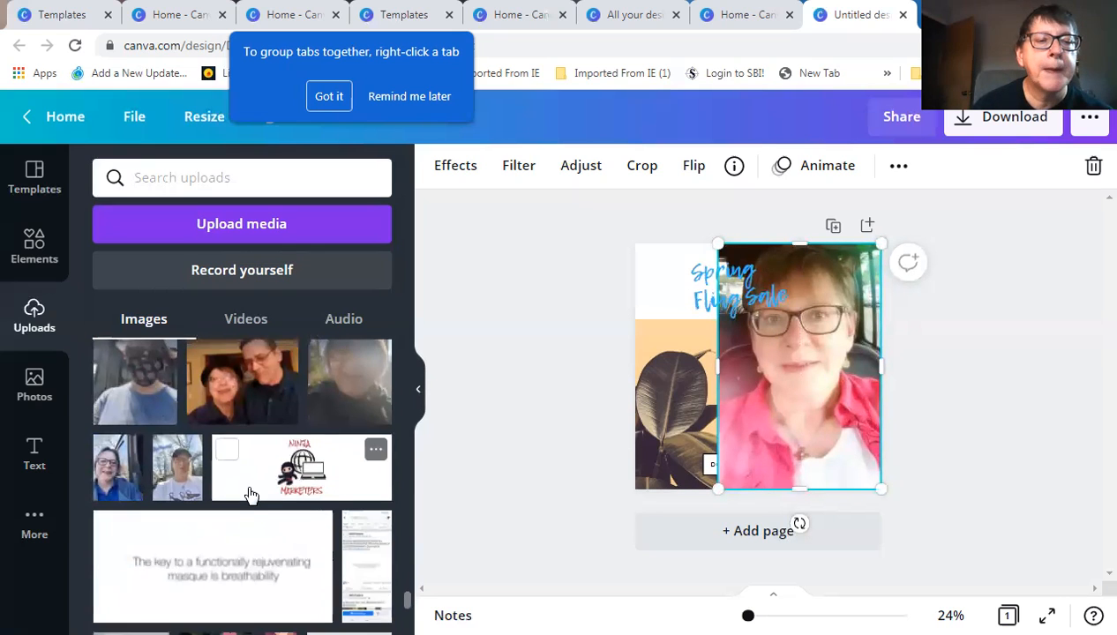
scroll(251, 496, down, 5)
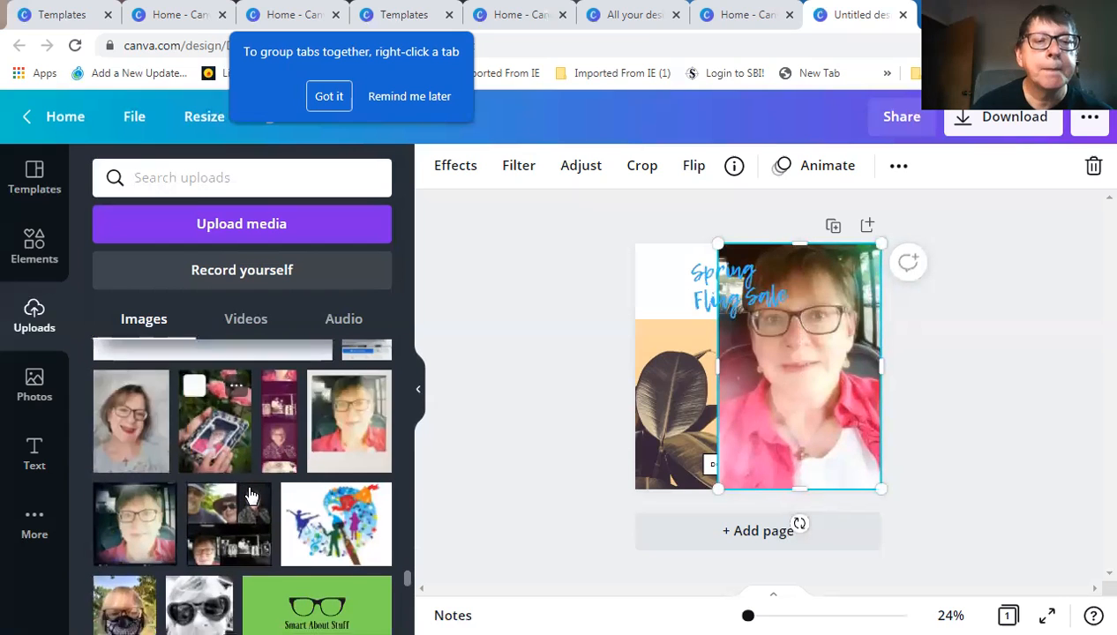
scroll(249, 496, down, 2)
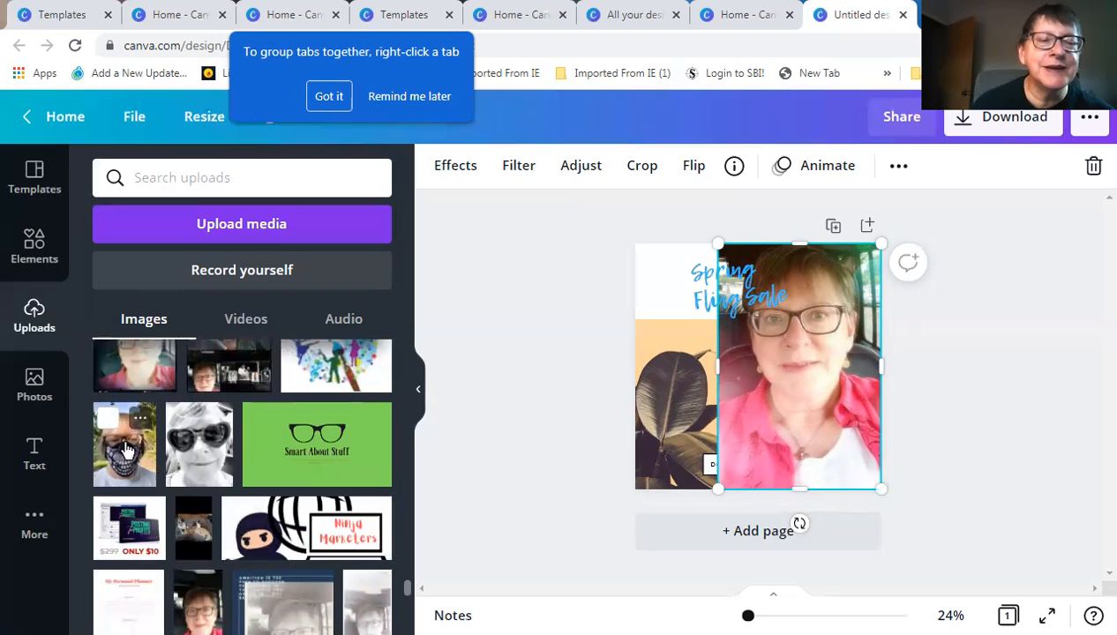
click(125, 450)
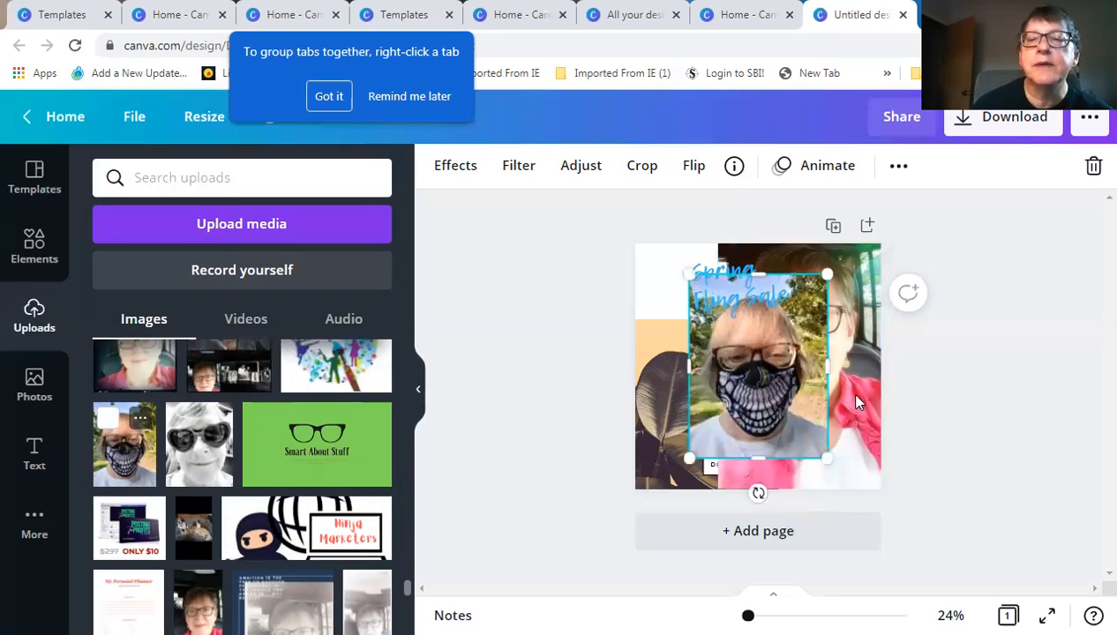
click(1092, 166)
Fit the masked photo against the right edge and shift the heading toward the top-left
drag(768, 370, 815, 377)
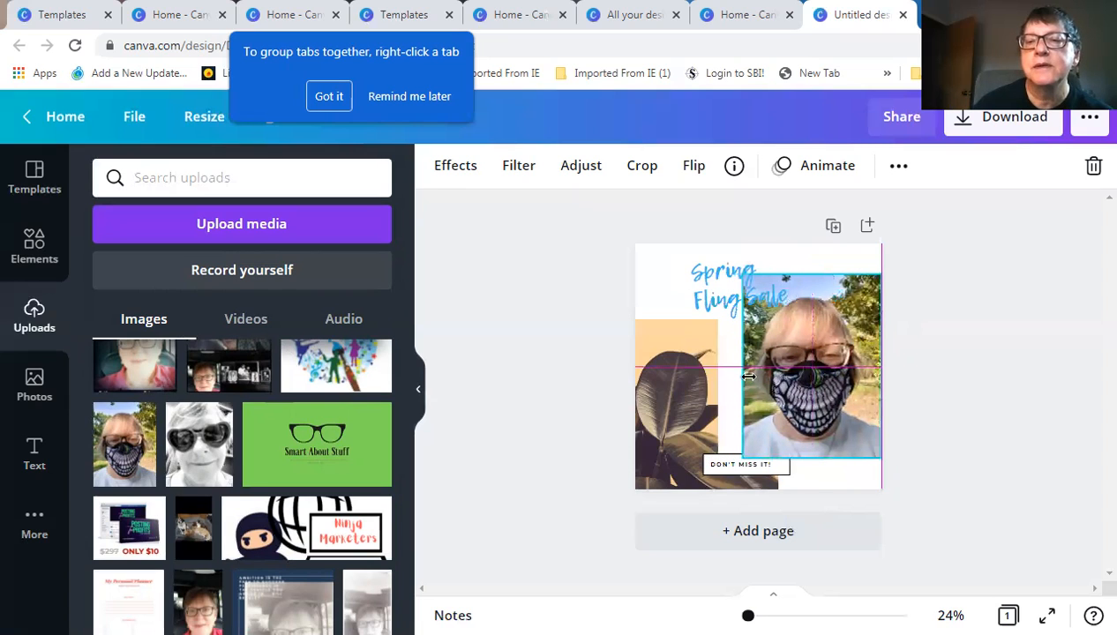
drag(743, 370, 717, 371)
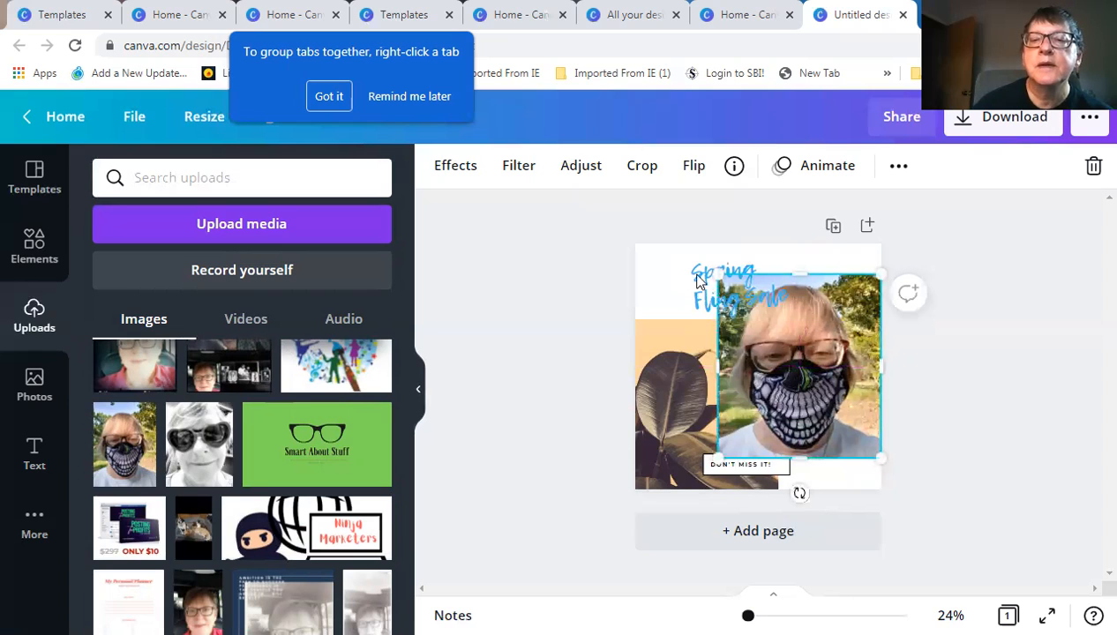
drag(764, 340, 688, 304)
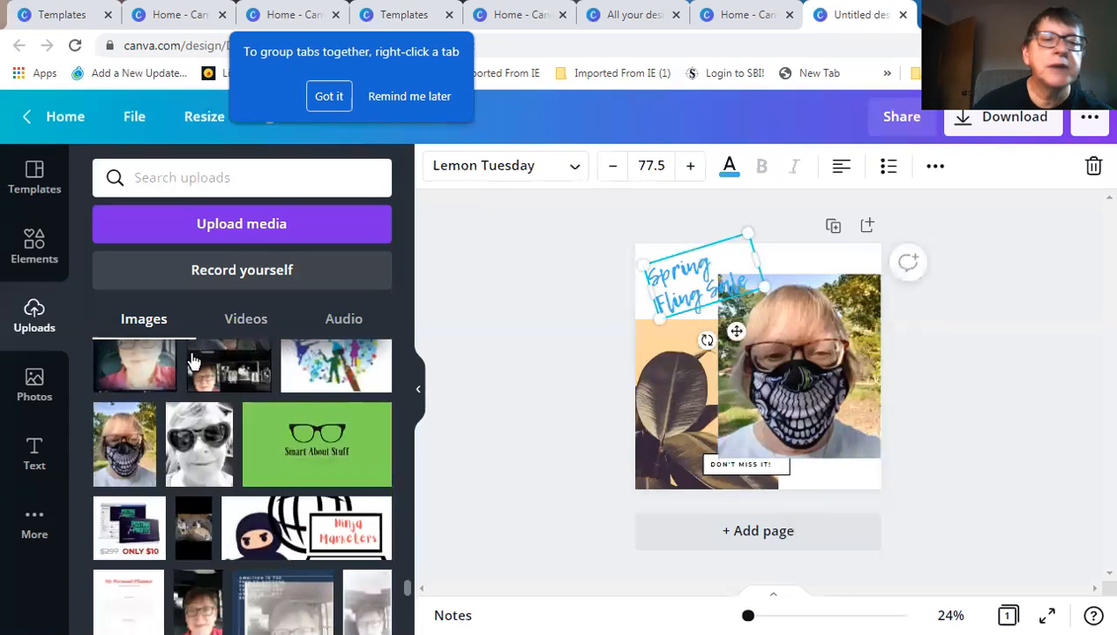
Make the Spring Fling Sale heading black using the brand swatch
click(727, 176)
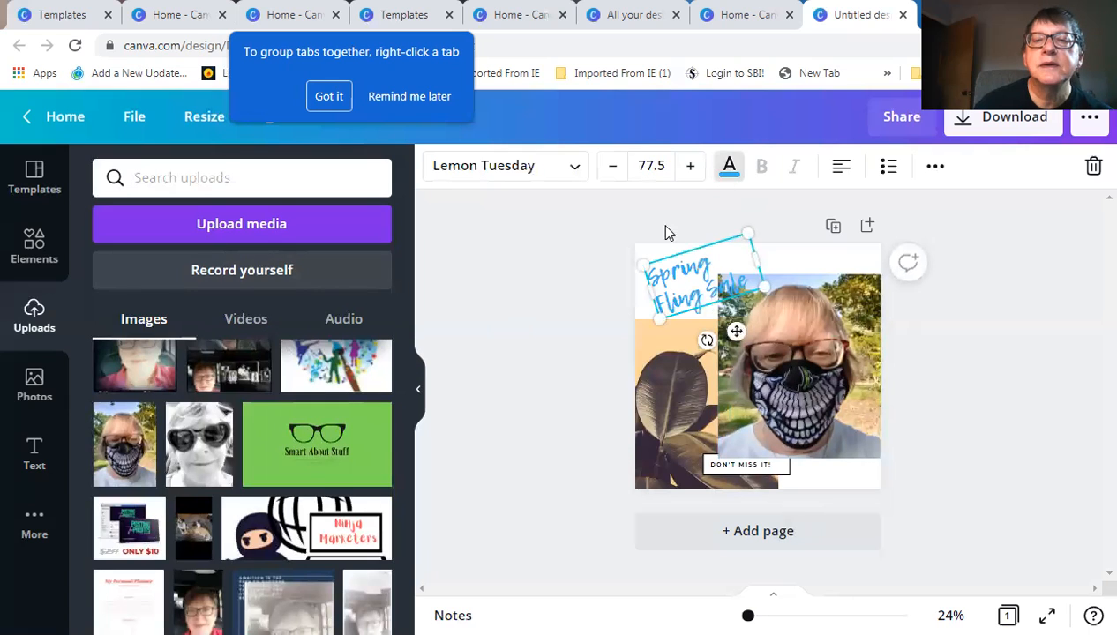
click(319, 387)
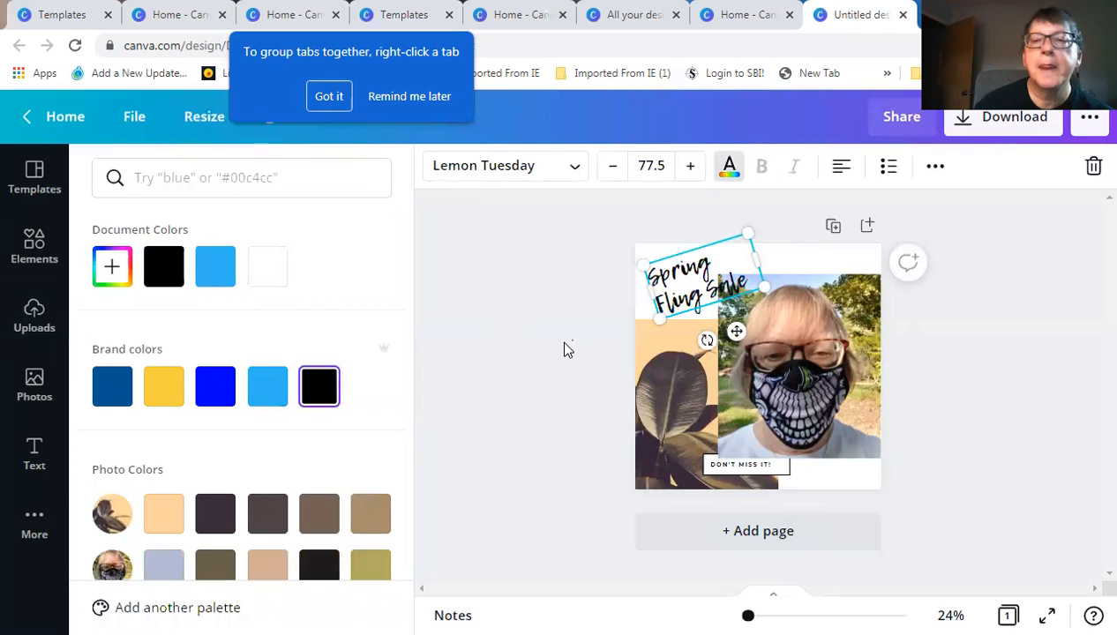
click(558, 339)
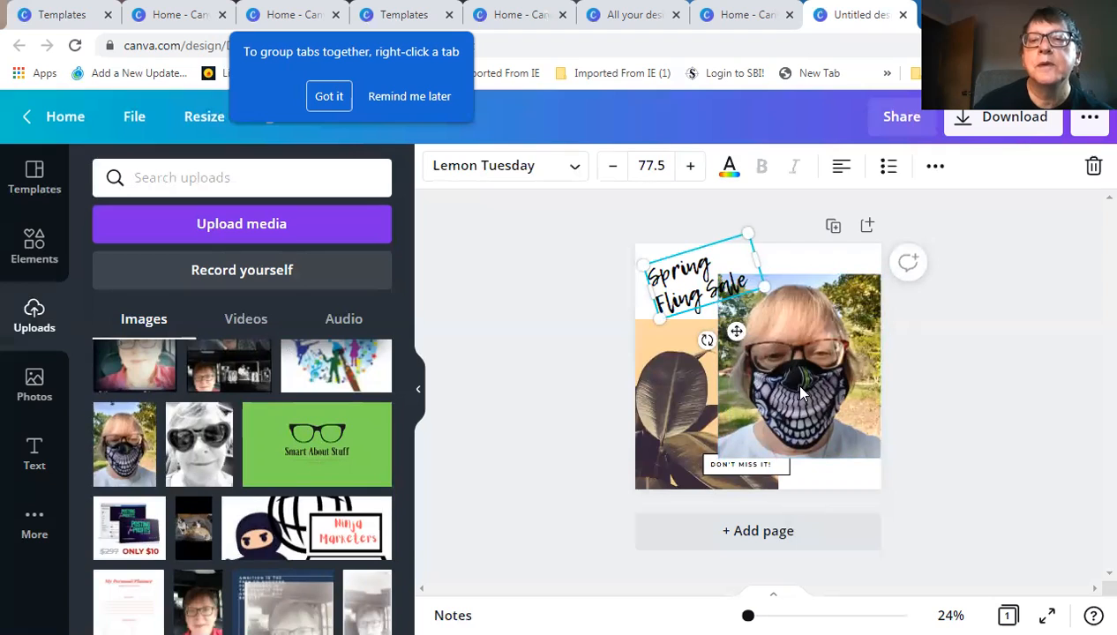
click(965, 472)
Trim the masked photo's top and bottom edges and align its left edge with the guide
click(811, 432)
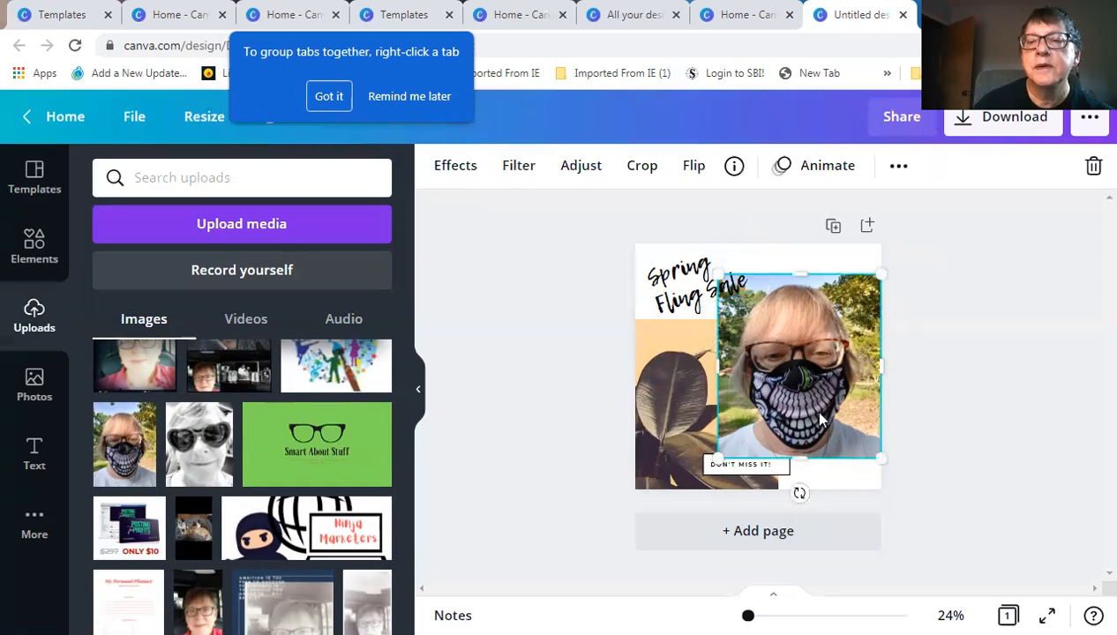
drag(805, 453, 796, 449)
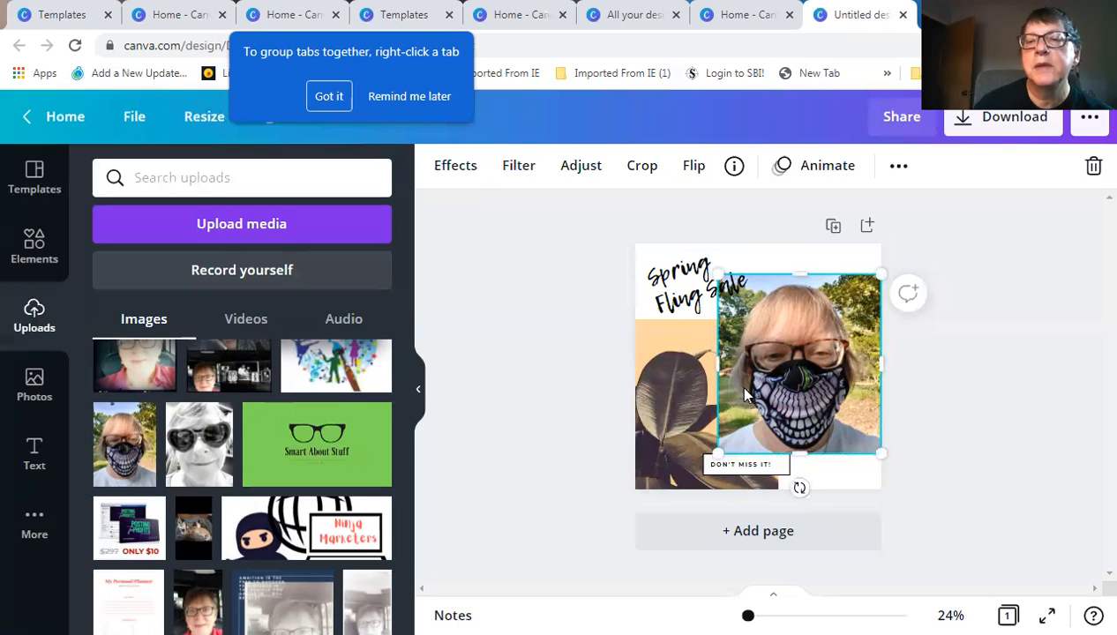
mouse_move(806, 285)
mouse_down()
mouse_move(810, 294)
mouse_move(804, 272)
mouse_up()
drag(731, 366, 695, 285)
Review the finished layout around the heading, then go back to the Canva home page
click(693, 280)
click(948, 423)
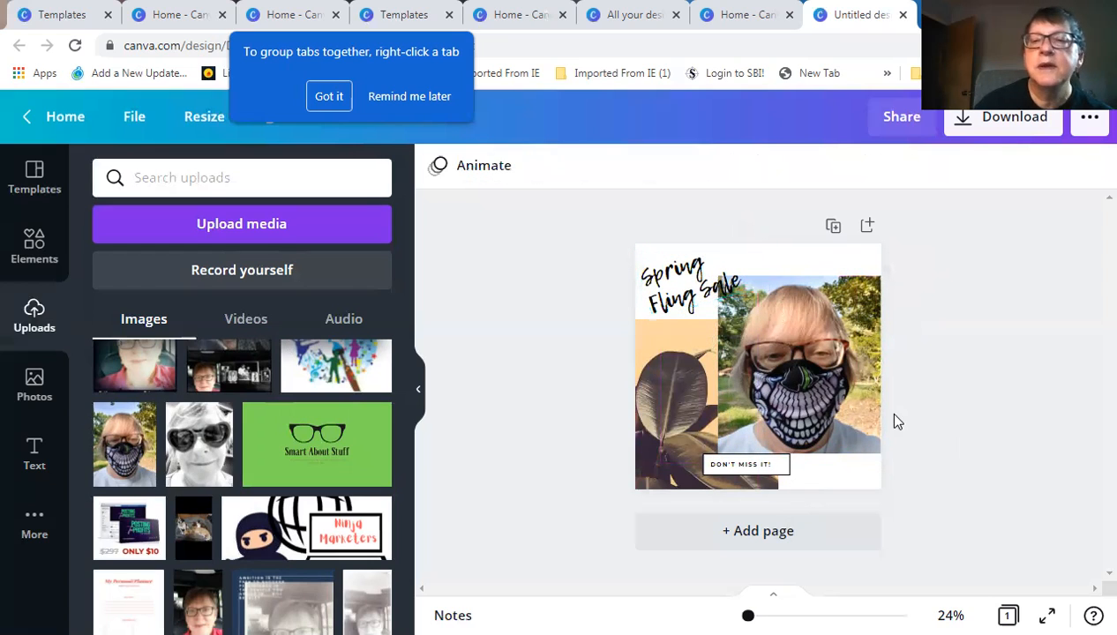
click(692, 296)
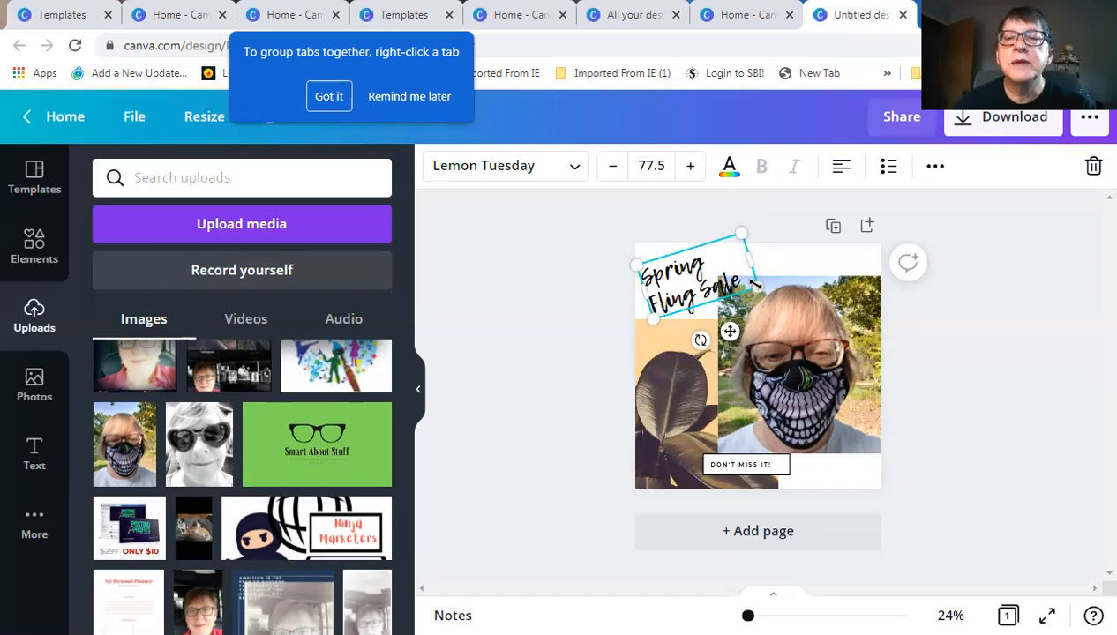
click(927, 402)
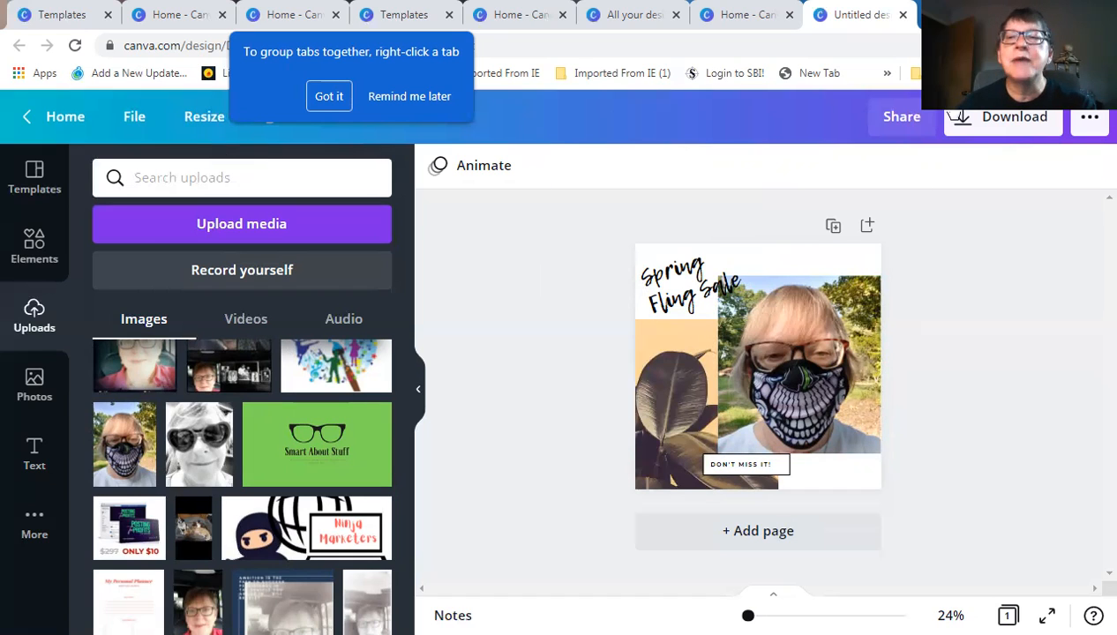
click(56, 119)
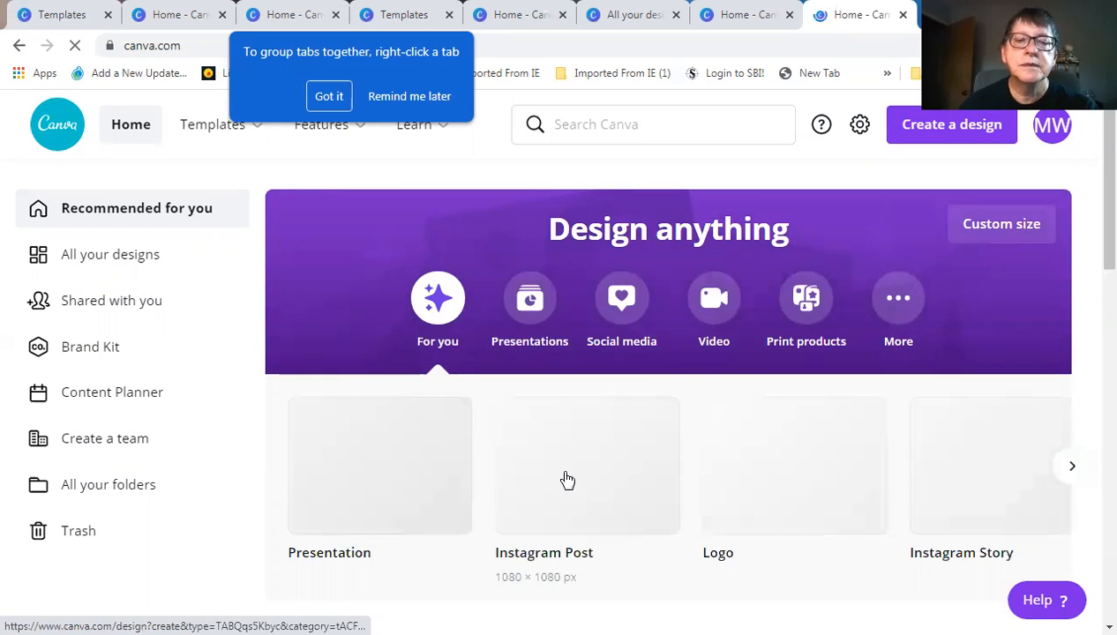
Start a new blank Instagram Post design from the home page card
click(590, 480)
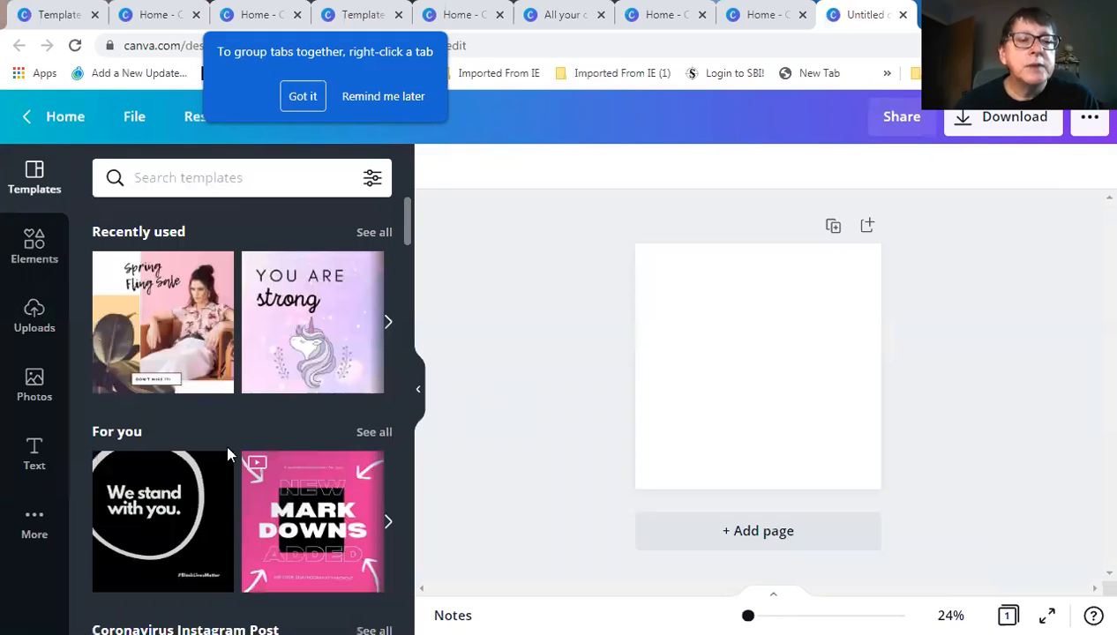
Expand the For you templates and browse suggestions like Happy Father's Day and Love Is Love
scroll(226, 450, down, 3)
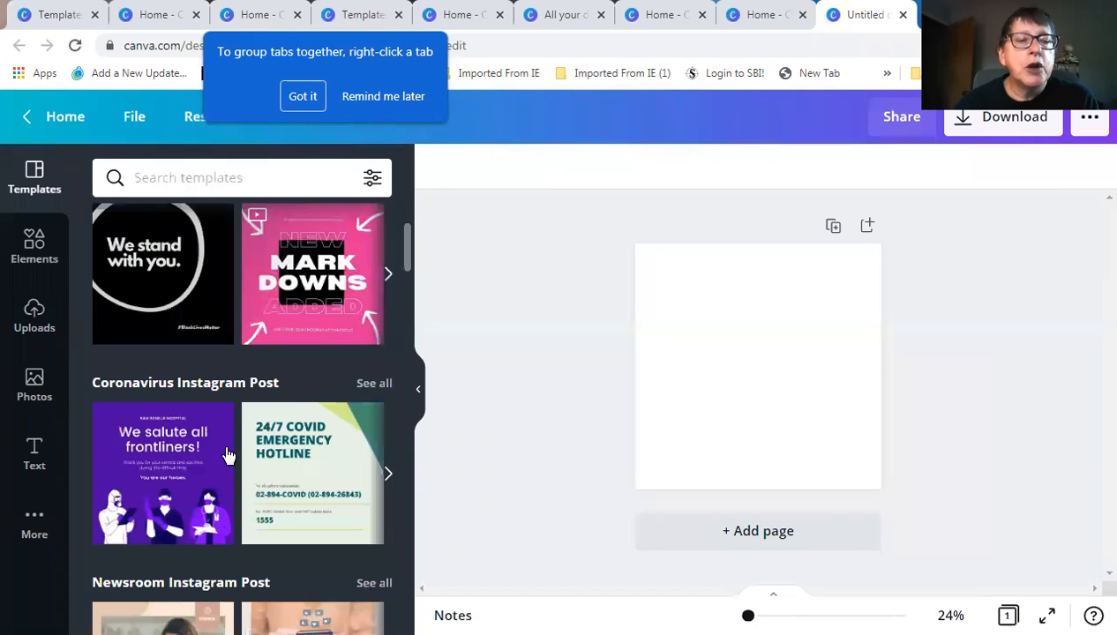
scroll(251, 433, up, 1)
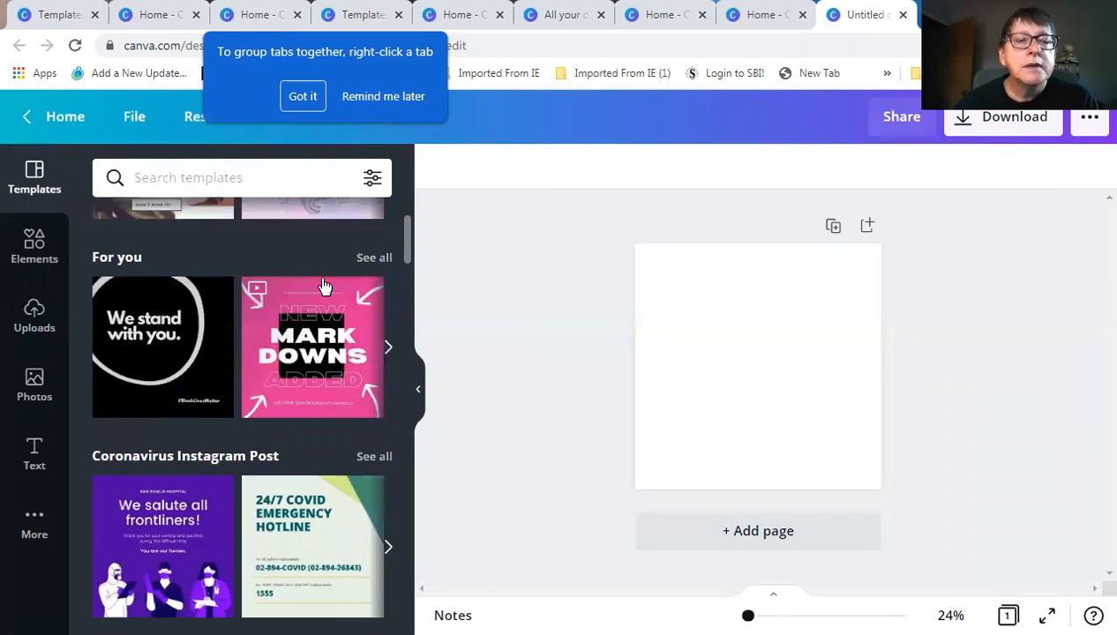
click(374, 258)
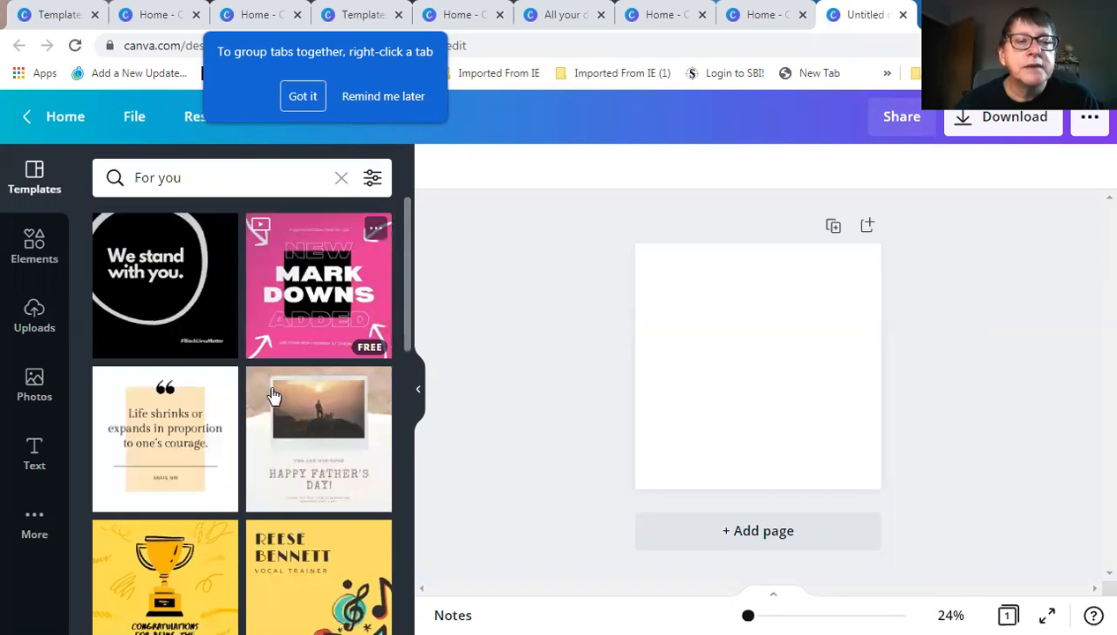
scroll(270, 402, down, 1)
scroll(271, 404, down, 3)
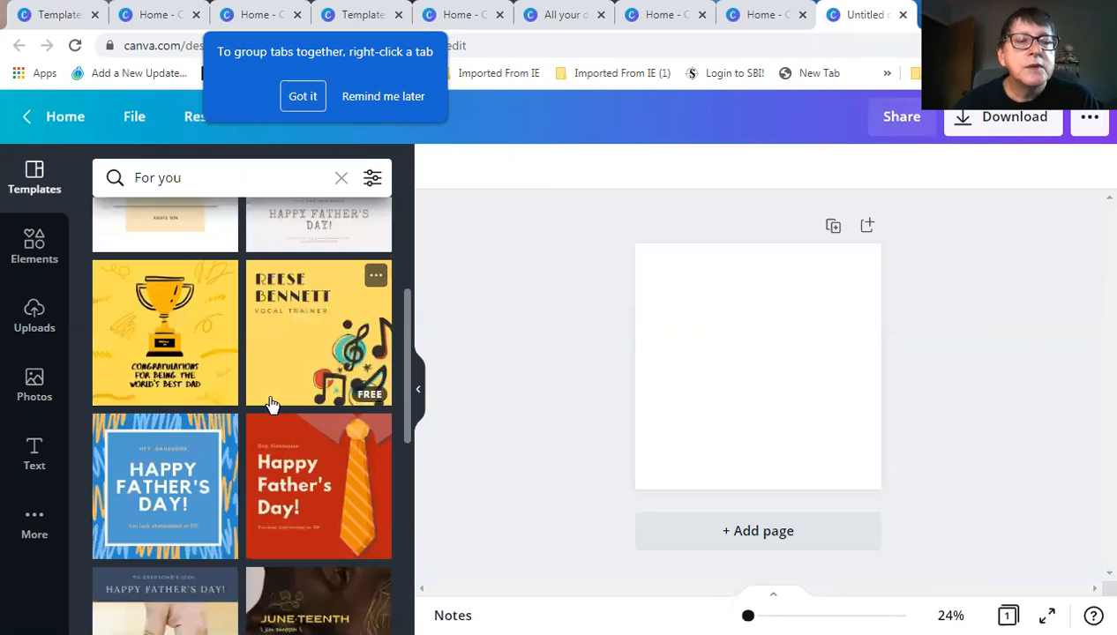
scroll(272, 405, down, 3)
scroll(272, 404, down, 1)
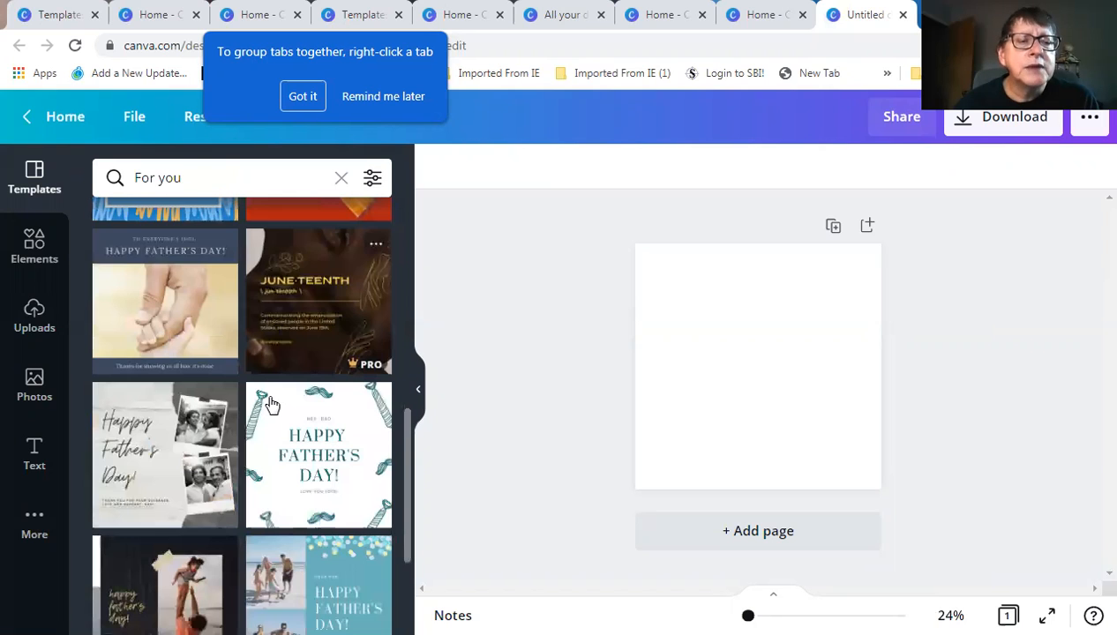
scroll(272, 404, down, 2)
scroll(272, 404, down, 1)
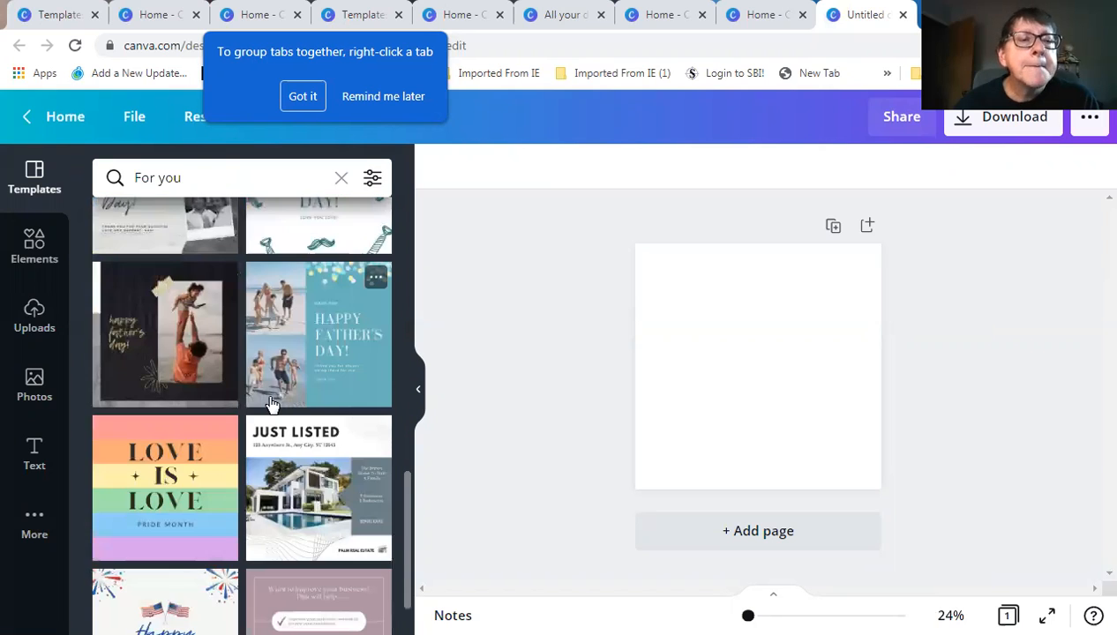
scroll(272, 404, down, 1)
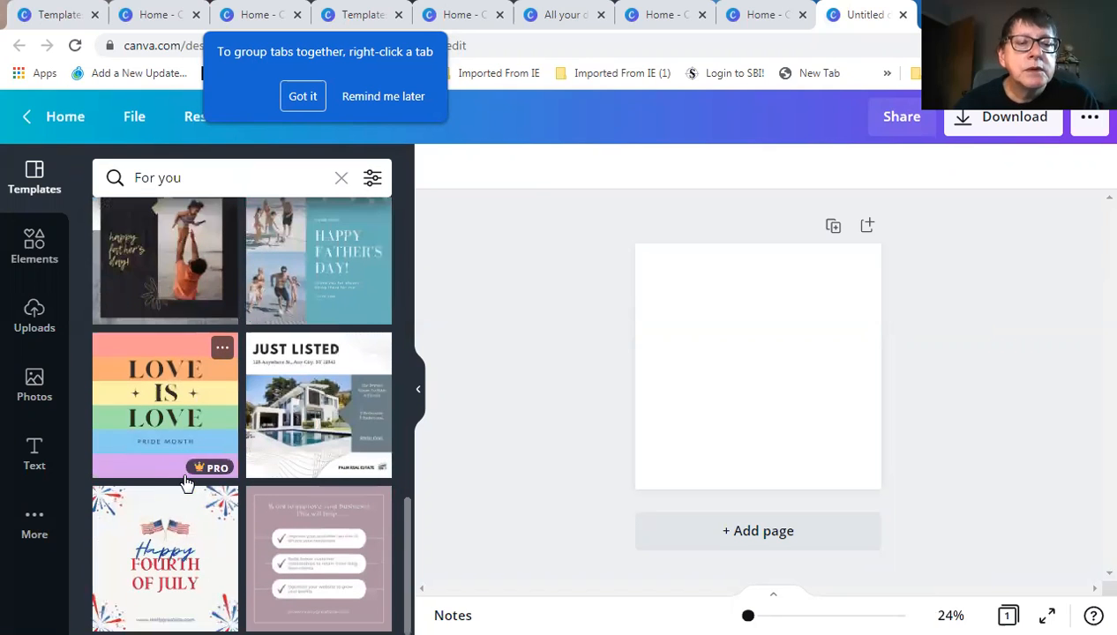
scroll(188, 477, up, 2)
scroll(187, 472, up, 8)
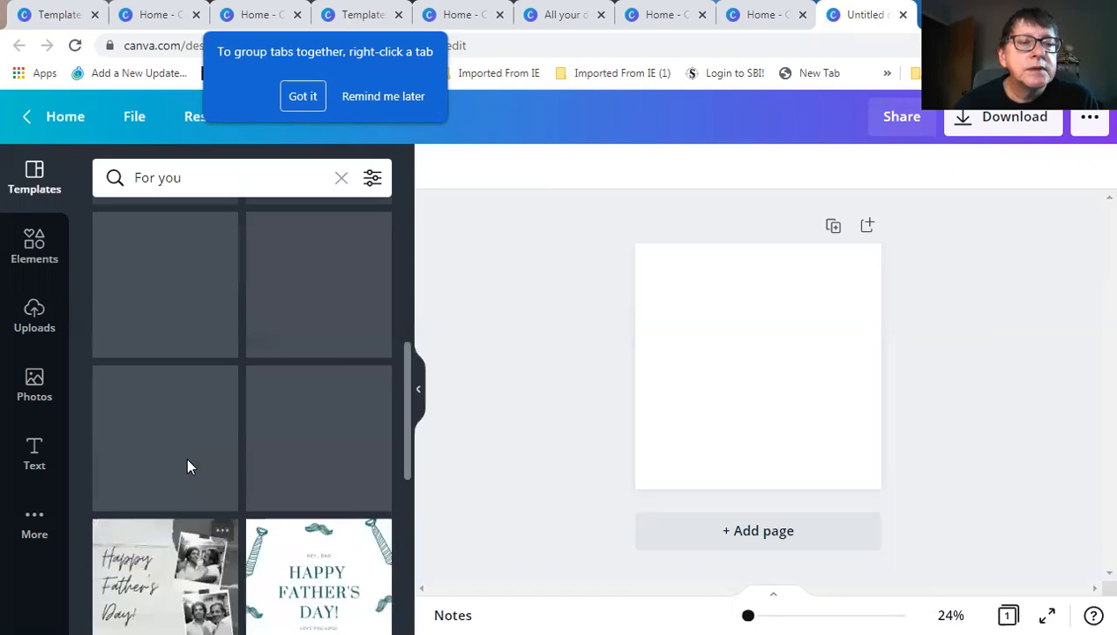
scroll(187, 468, up, 1)
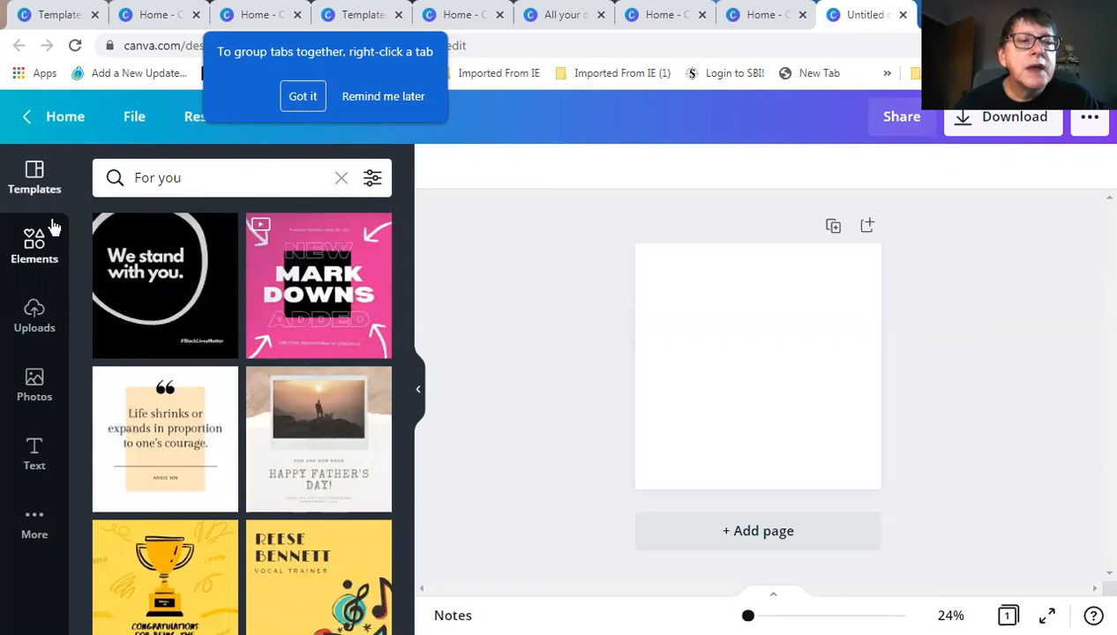
click(202, 176)
drag(202, 176, 125, 177)
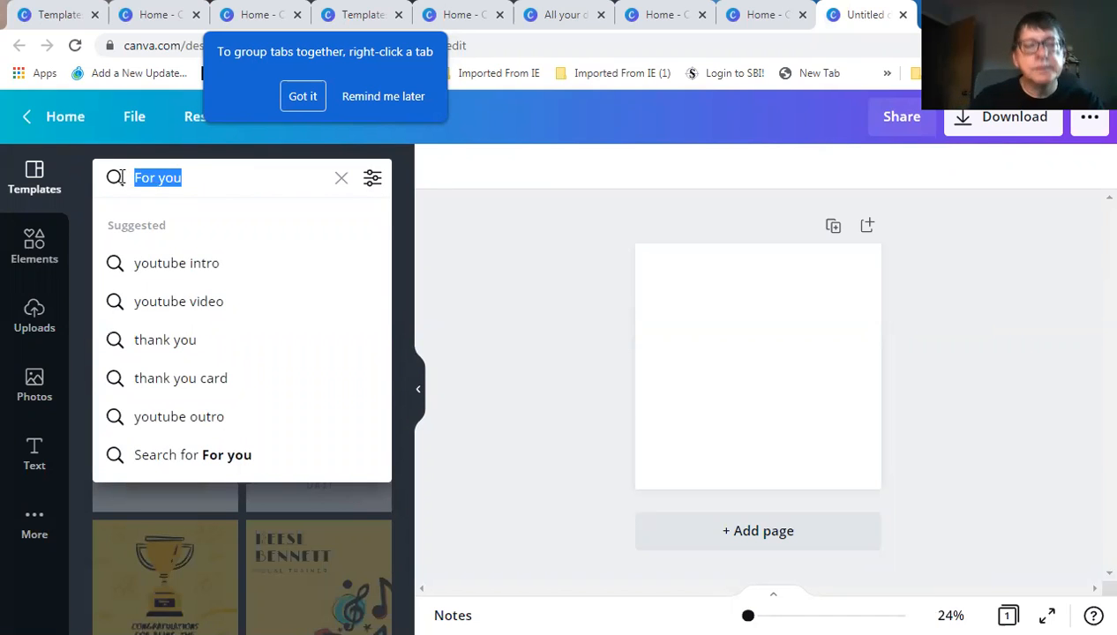
text(marketing)
key(Return)
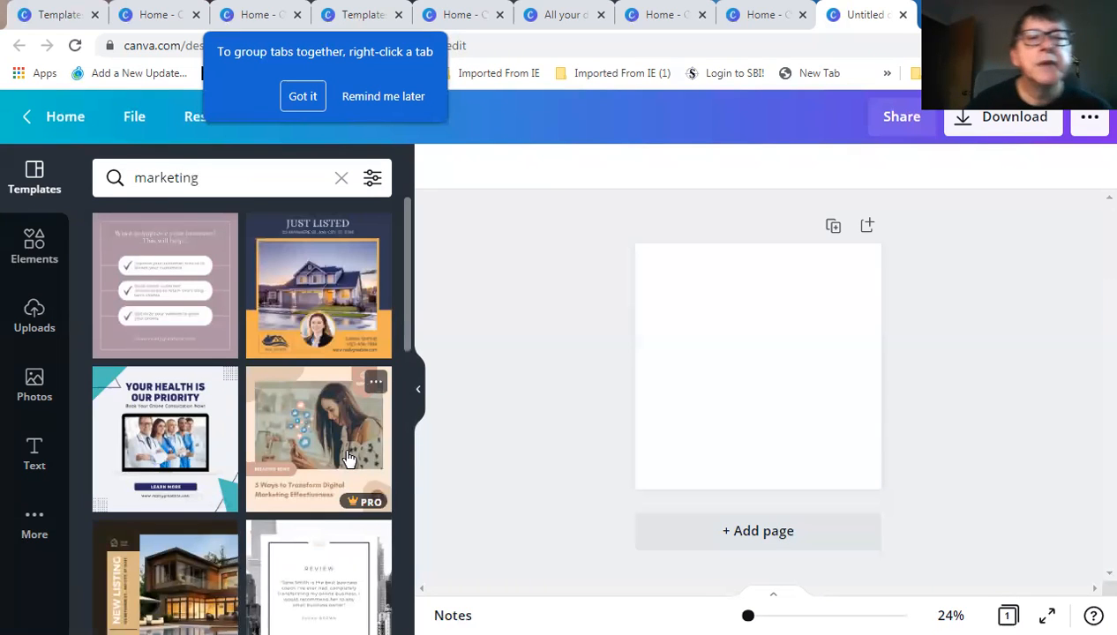
scroll(309, 472, down, 5)
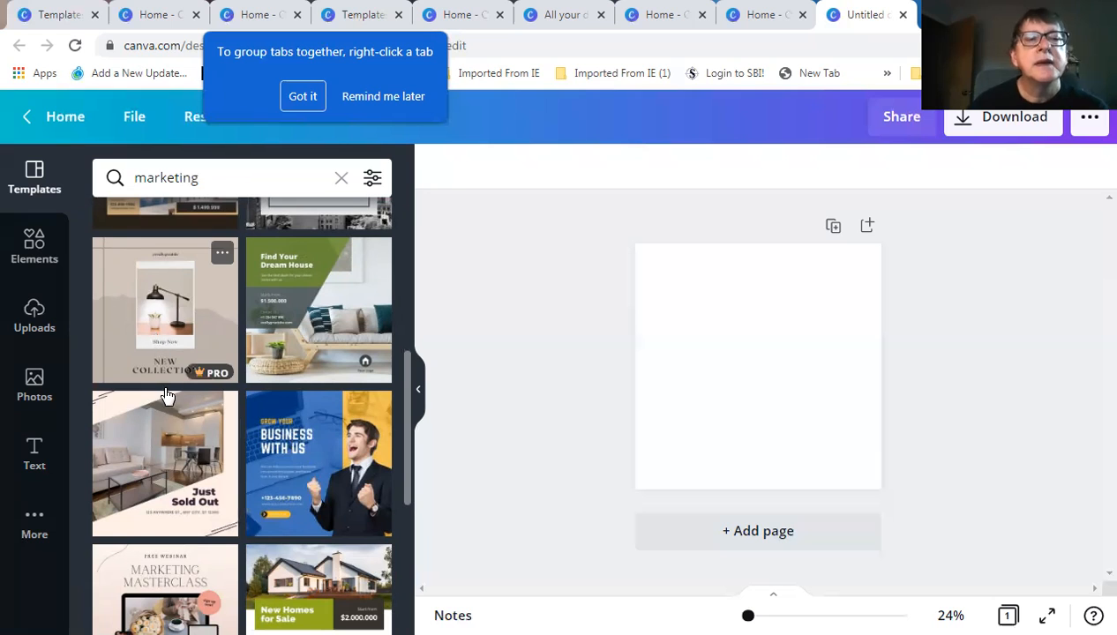
scroll(253, 451, up, 4)
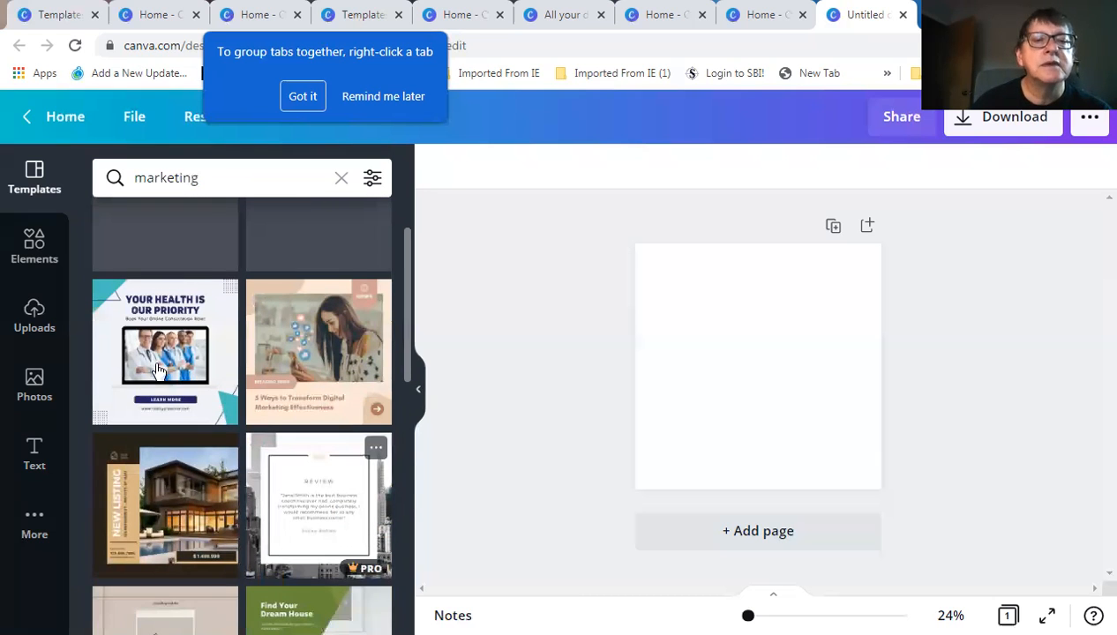
scroll(157, 369, up, 2)
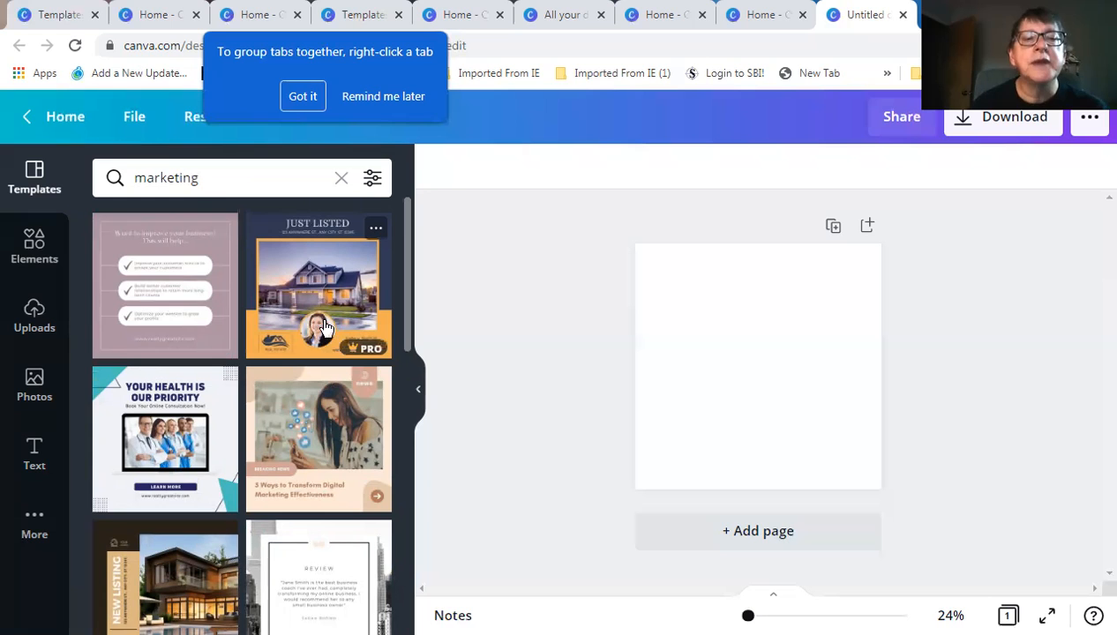
scroll(335, 335, down, 2)
scroll(357, 348, up, 2)
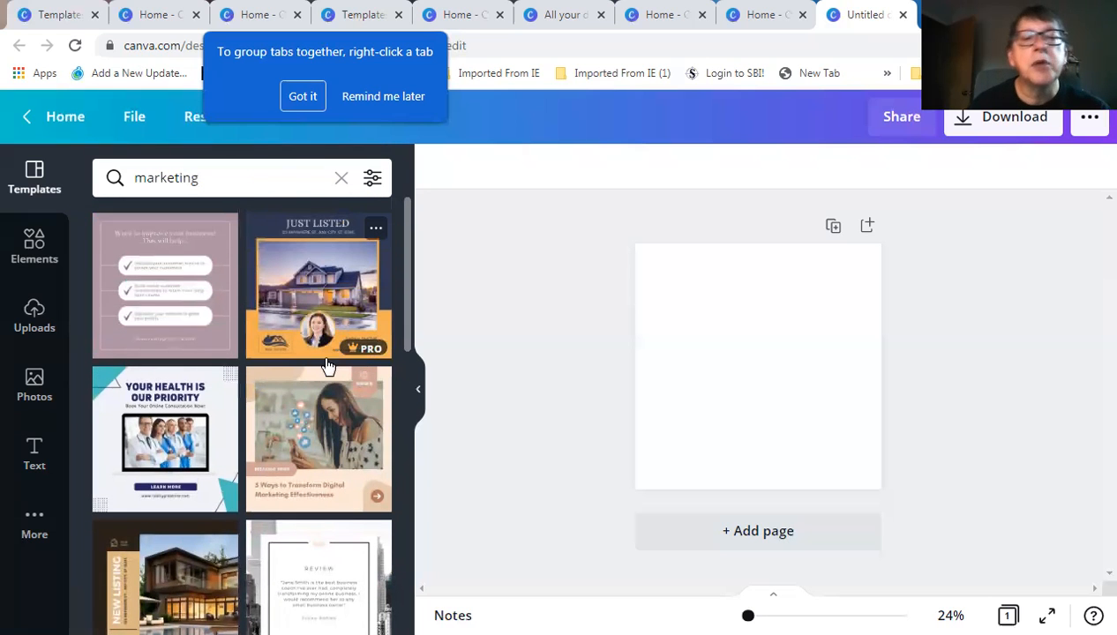
scroll(324, 366, down, 5)
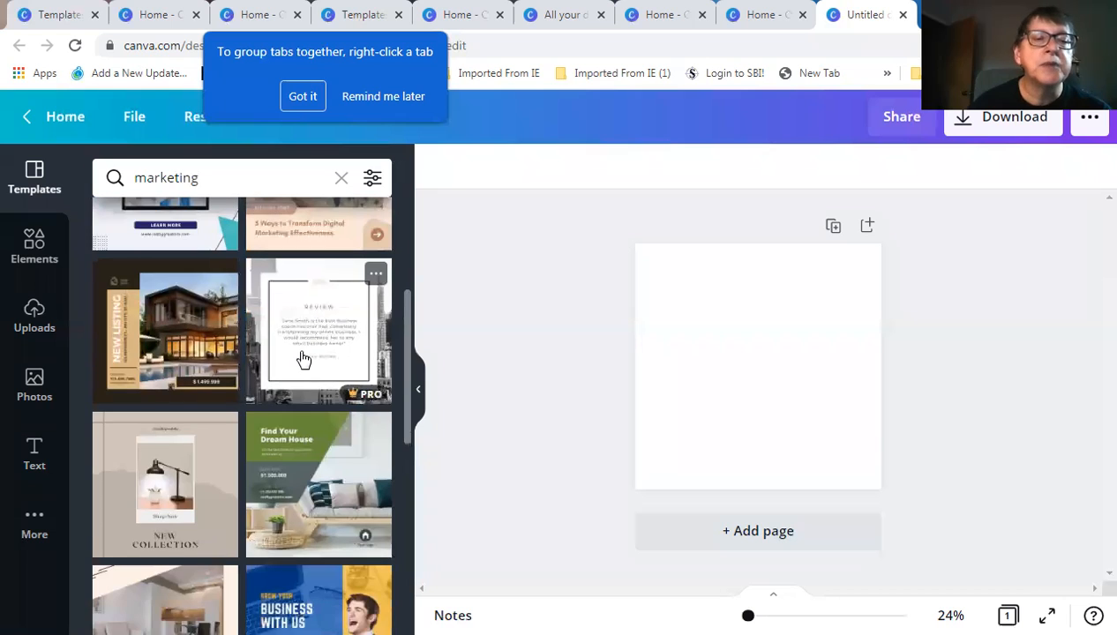
scroll(303, 359, up, 1)
scroll(302, 358, up, 1)
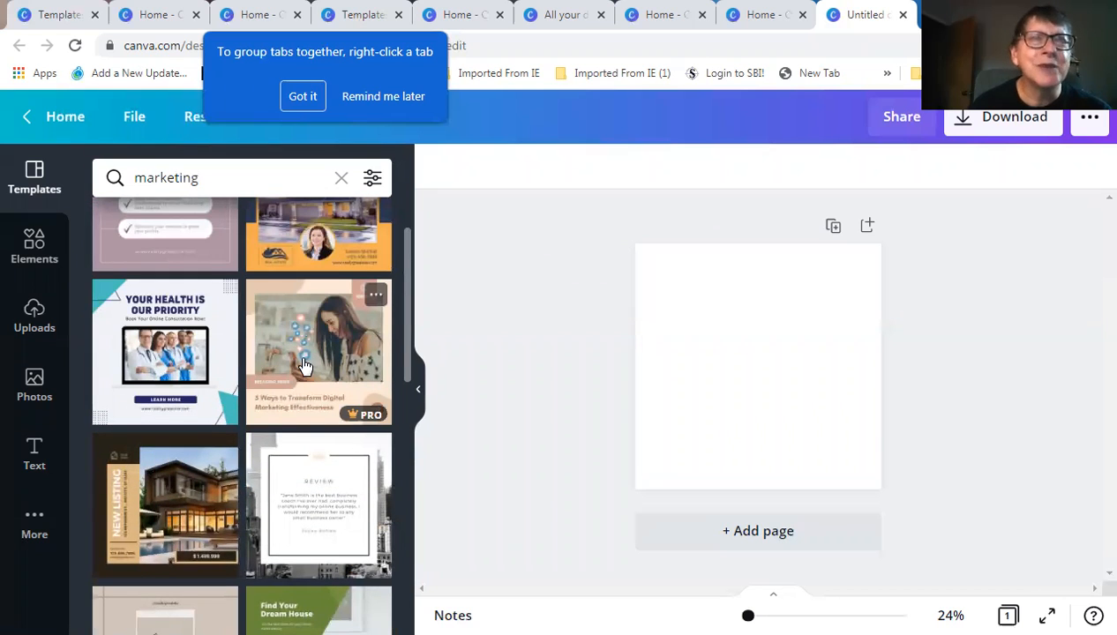
scroll(298, 364, up, 1)
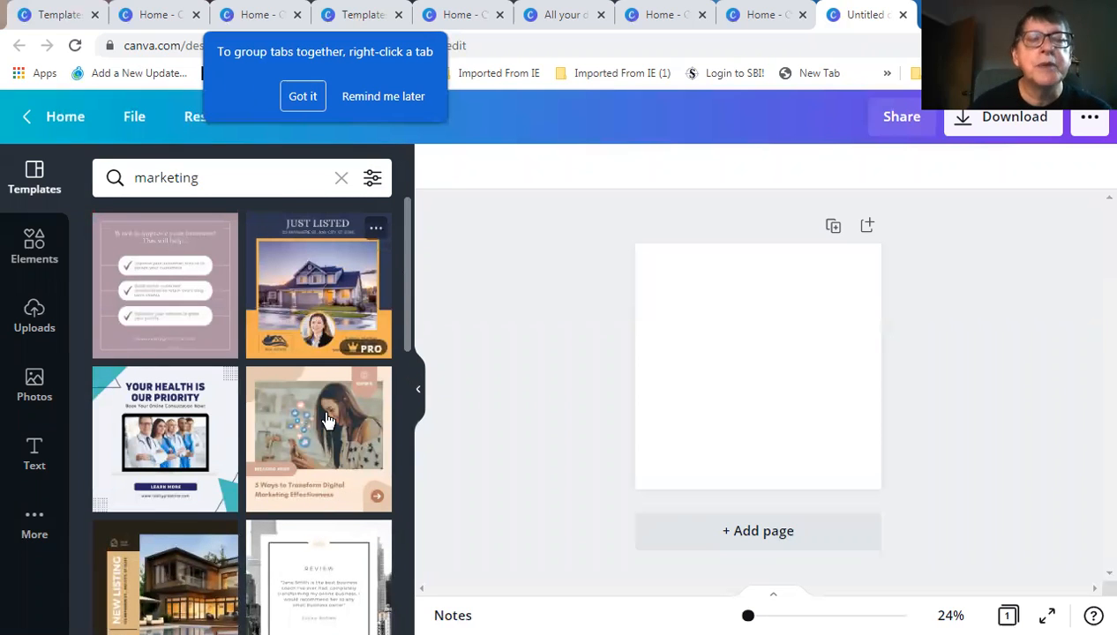
scroll(365, 397, down, 1)
scroll(364, 397, down, 1)
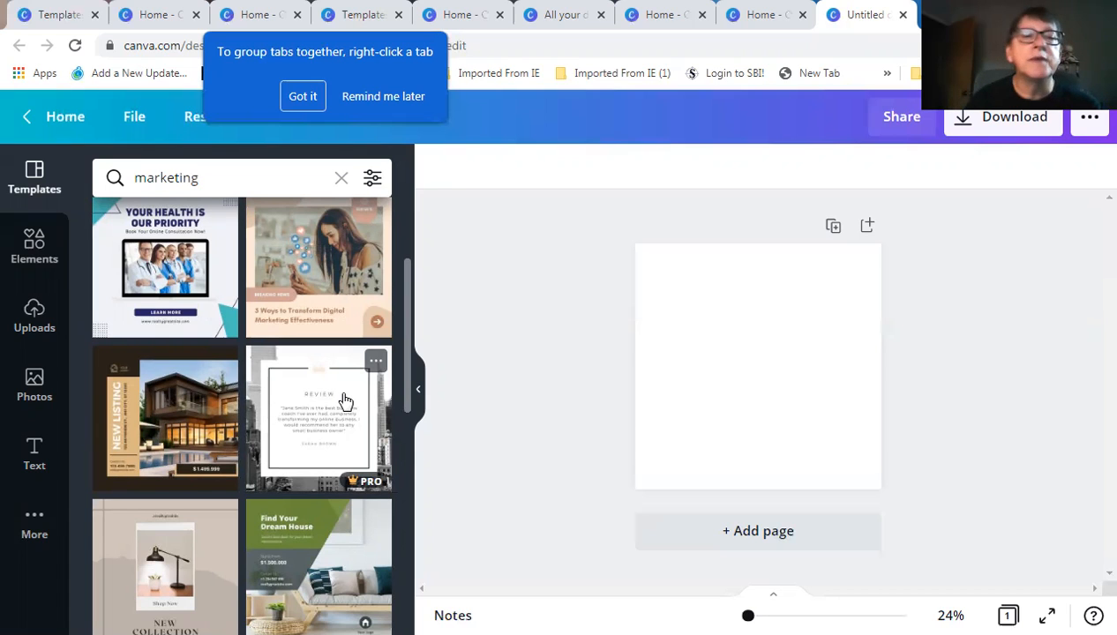
scroll(339, 397, up, 1)
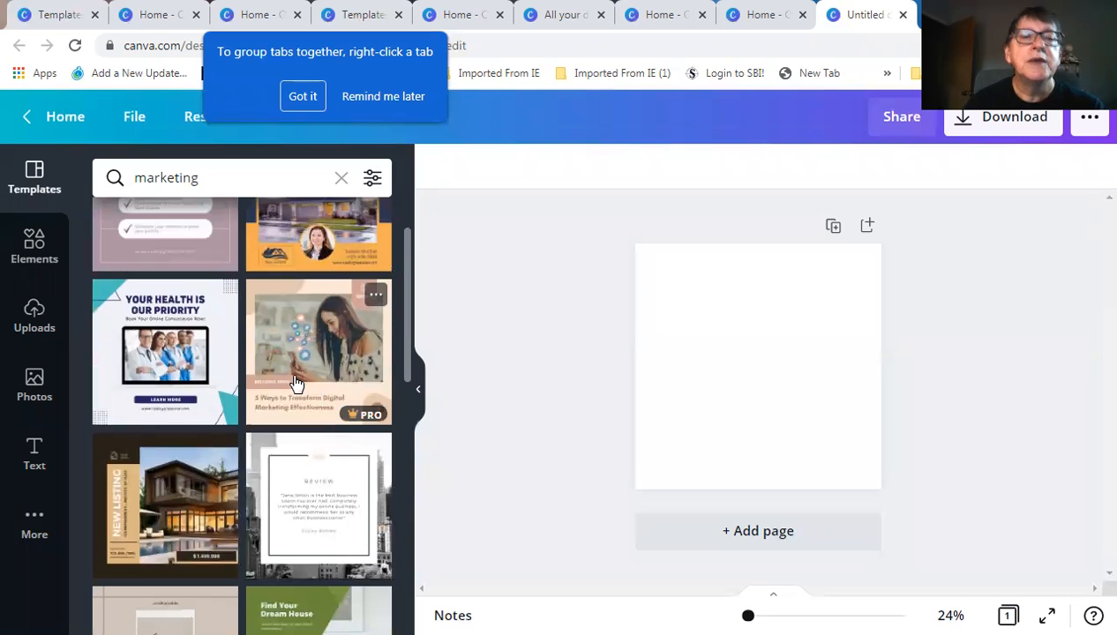
scroll(300, 386, down, 2)
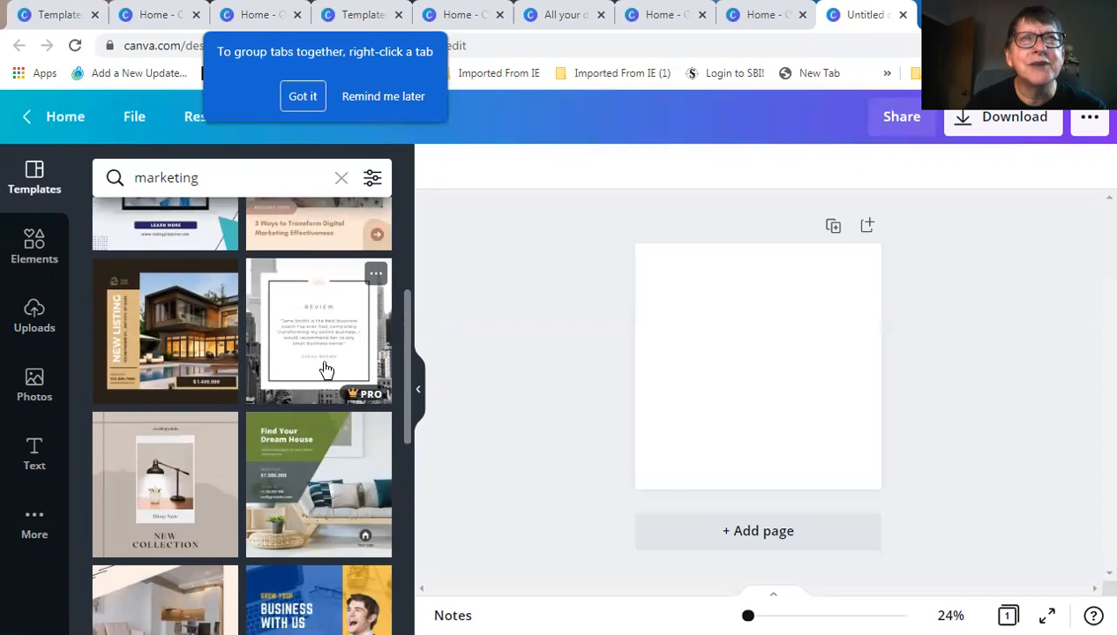
scroll(331, 347, up, 2)
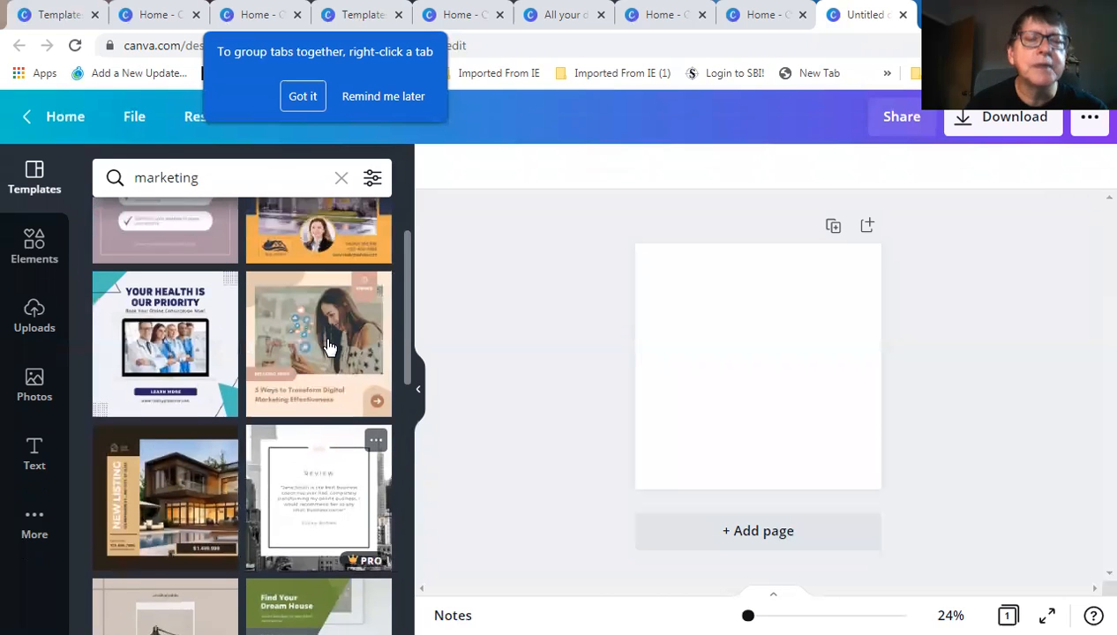
scroll(326, 346, up, 1)
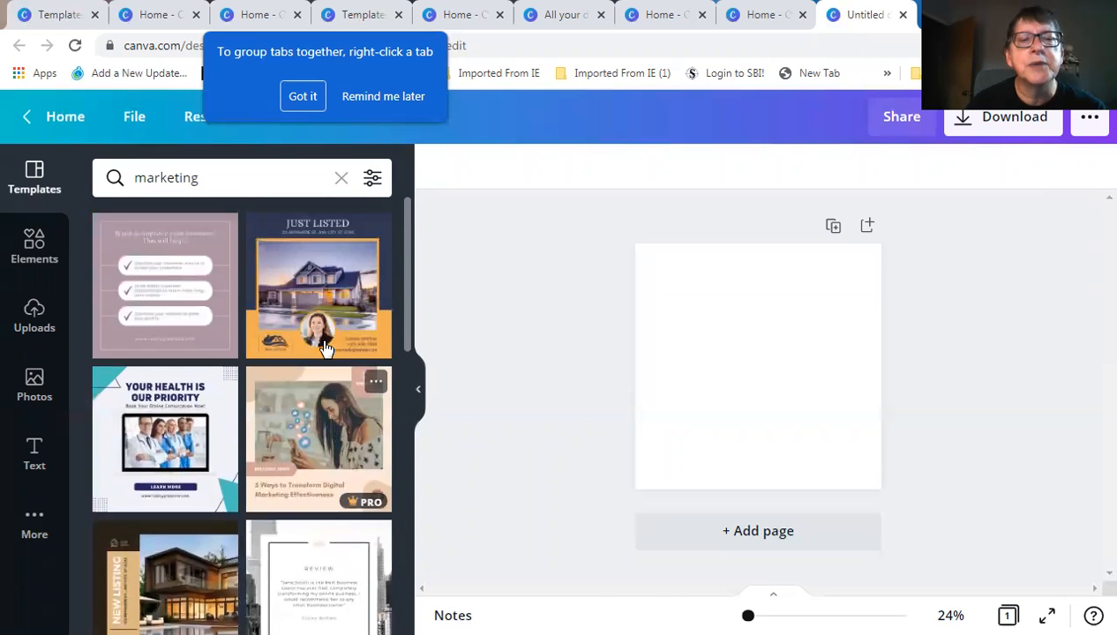
scroll(320, 353, down, 4)
scroll(318, 356, down, 2)
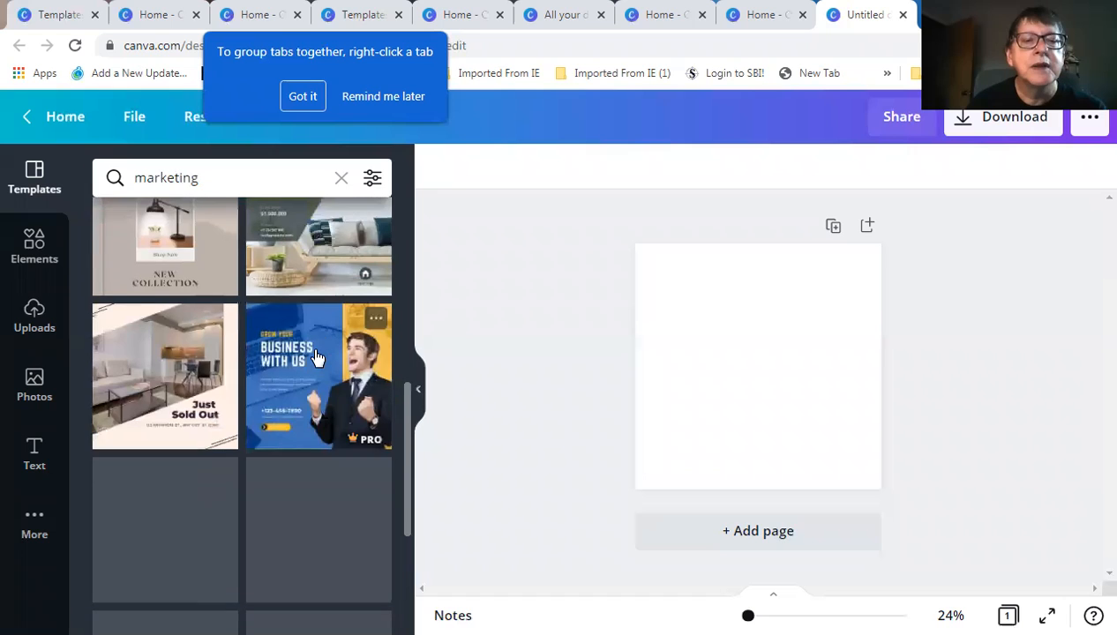
scroll(319, 357, up, 3)
scroll(319, 353, down, 2)
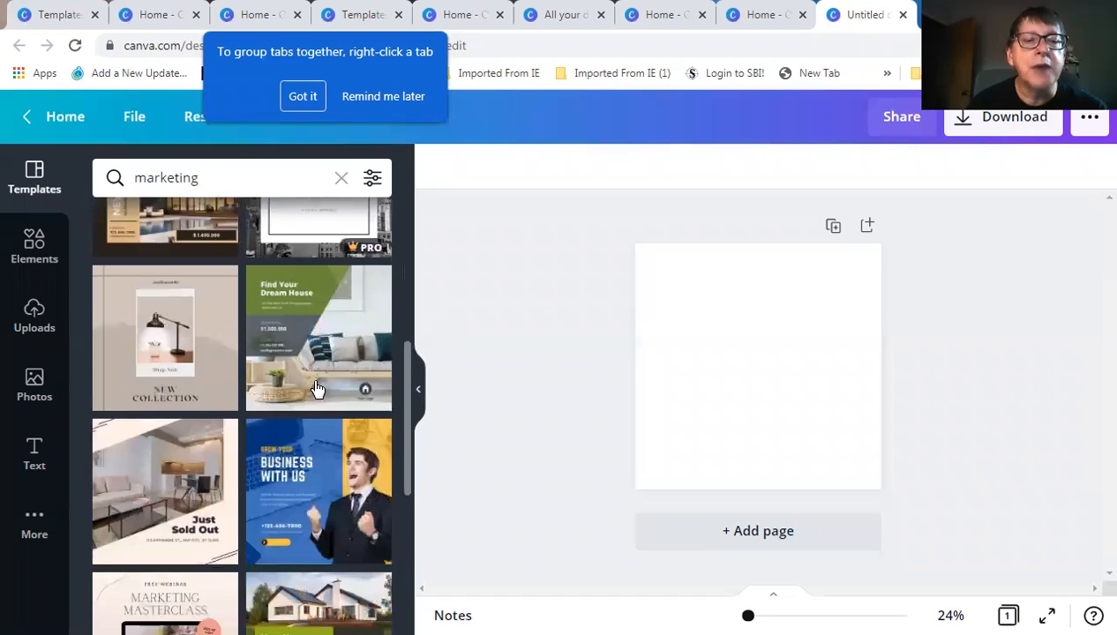
Apply the Grow Your Business With Us template and zoom to see the whole page
click(322, 434)
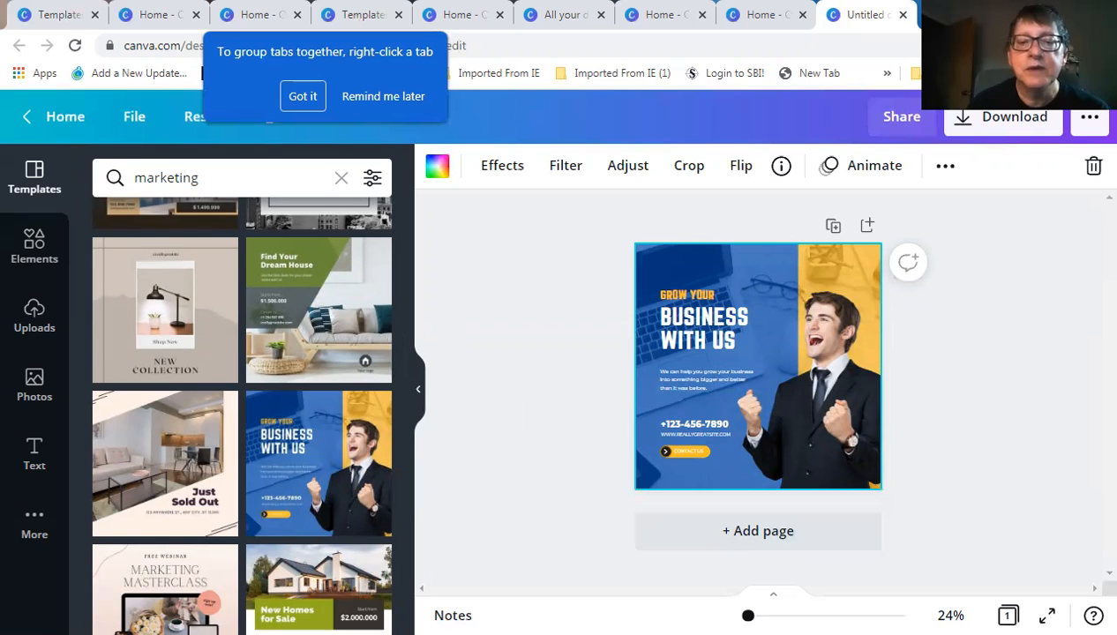
click(825, 616)
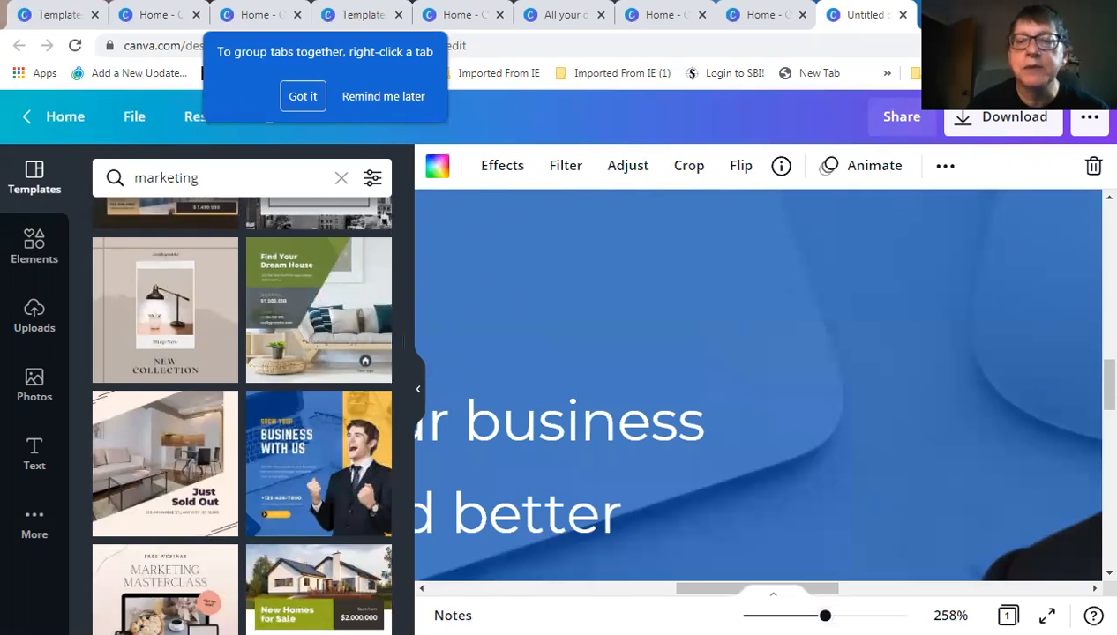
drag(825, 616, 744, 616)
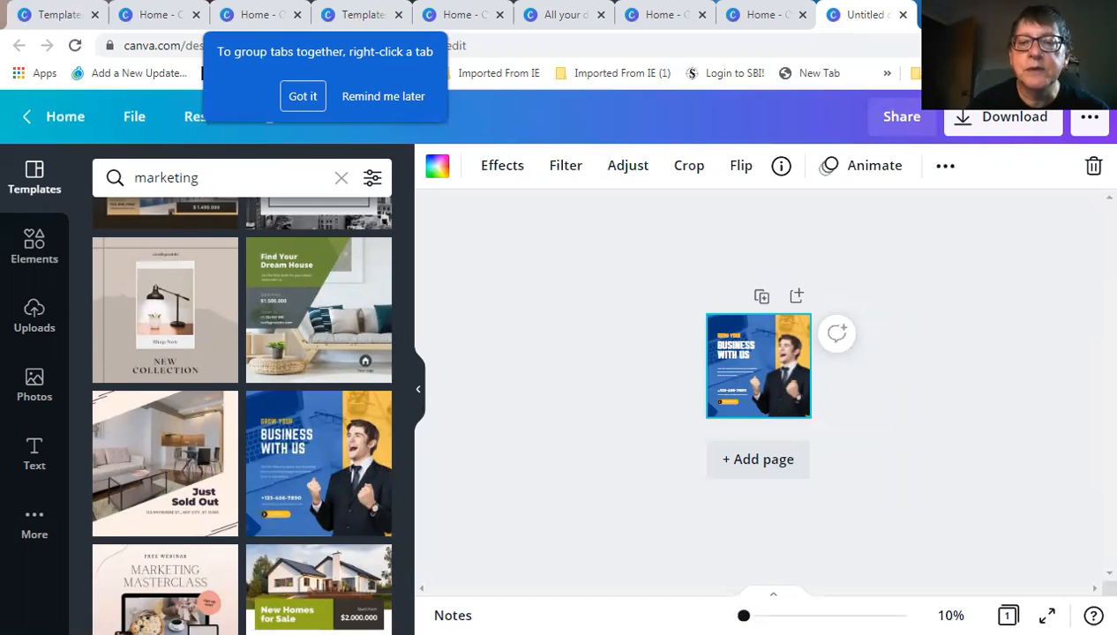
mouse_move(744, 615)
mouse_down()
mouse_move(788, 615)
mouse_move(753, 616)
mouse_up()
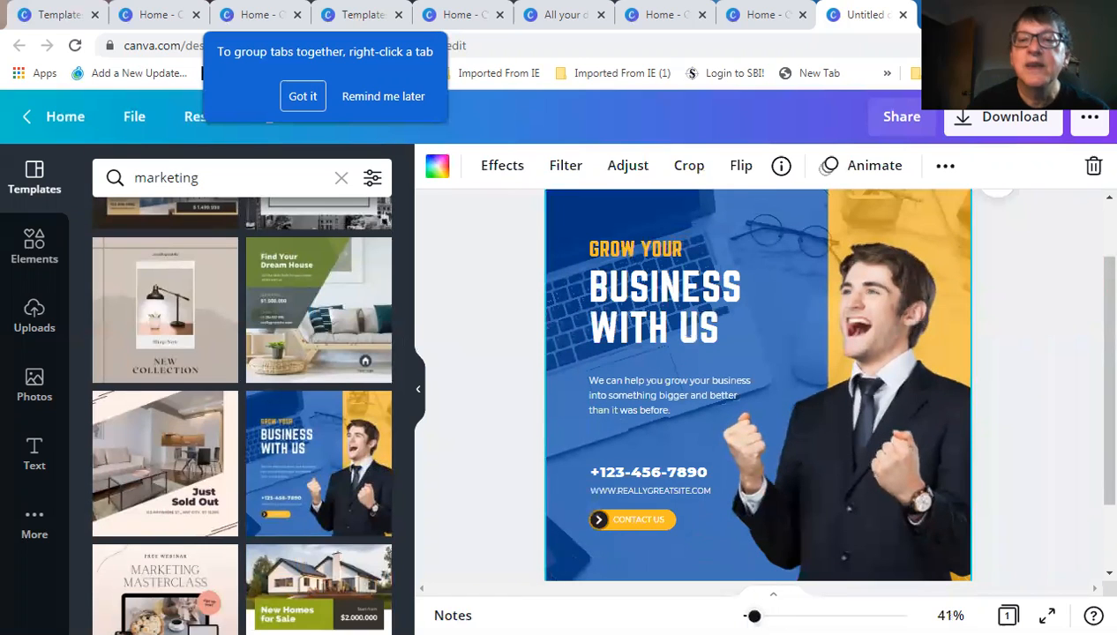
click(876, 406)
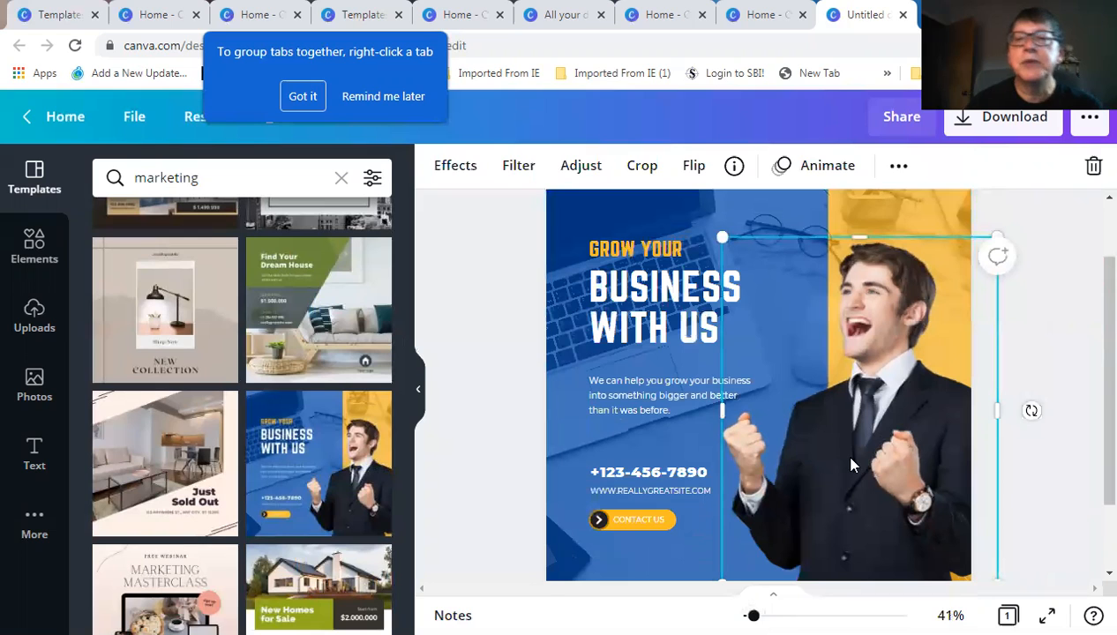
Insert the woman's uploaded portrait and delete the man's photo from the template
click(34, 316)
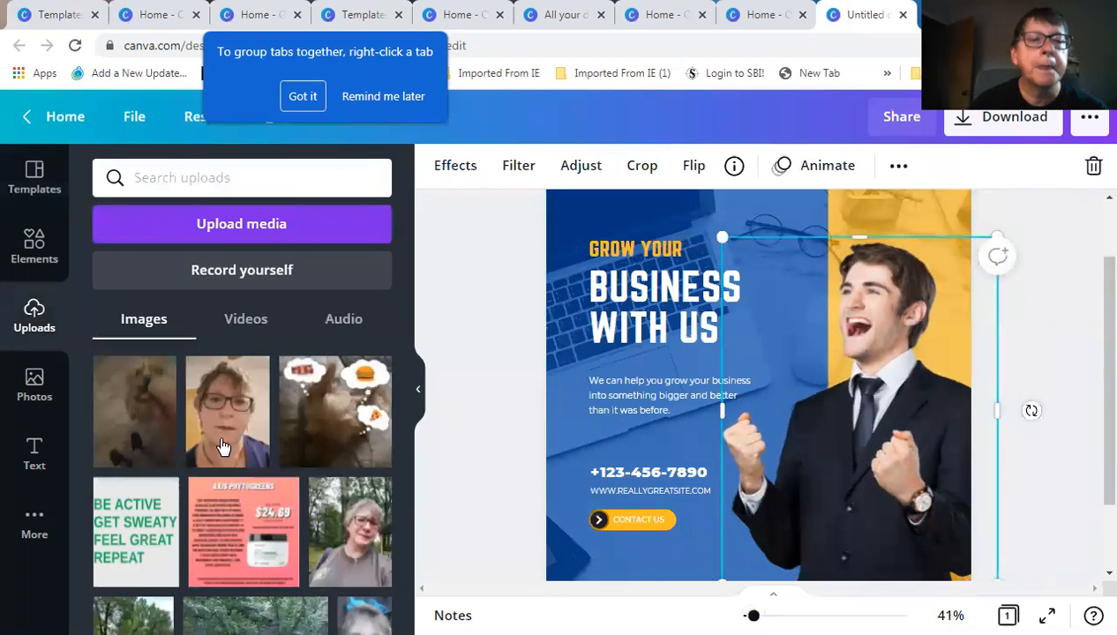
scroll(223, 451, down, 5)
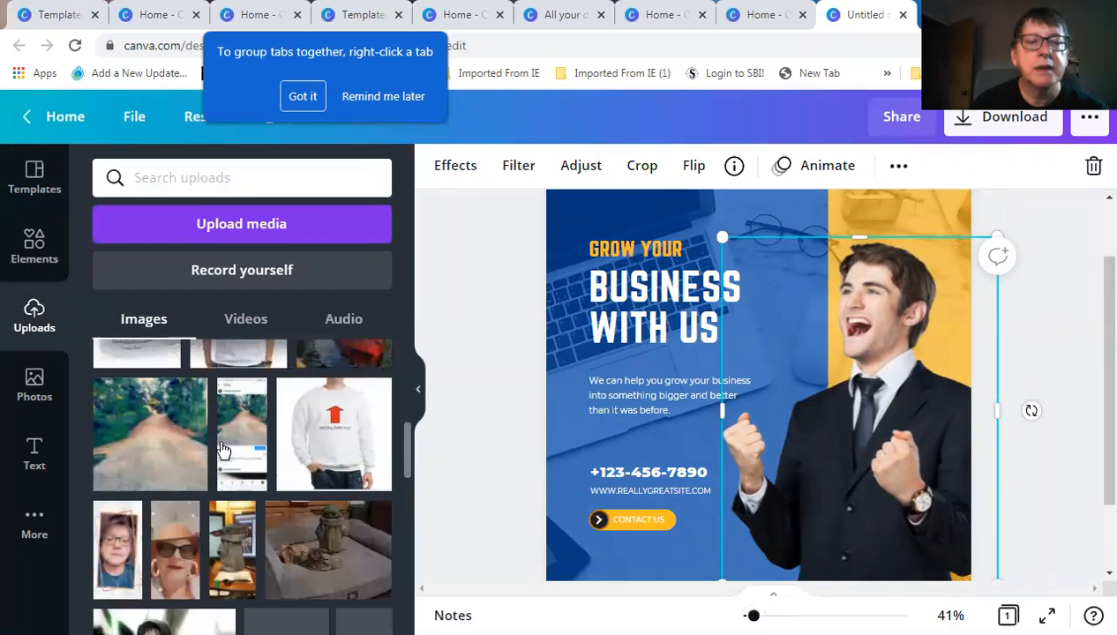
scroll(223, 451, down, 3)
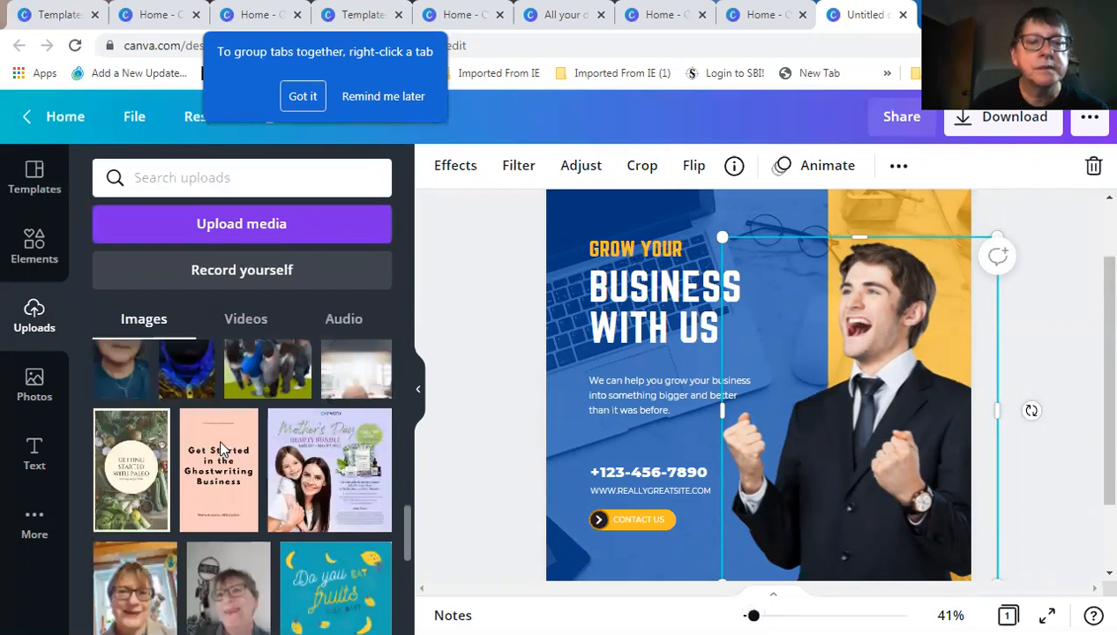
scroll(223, 451, down, 5)
scroll(222, 451, down, 3)
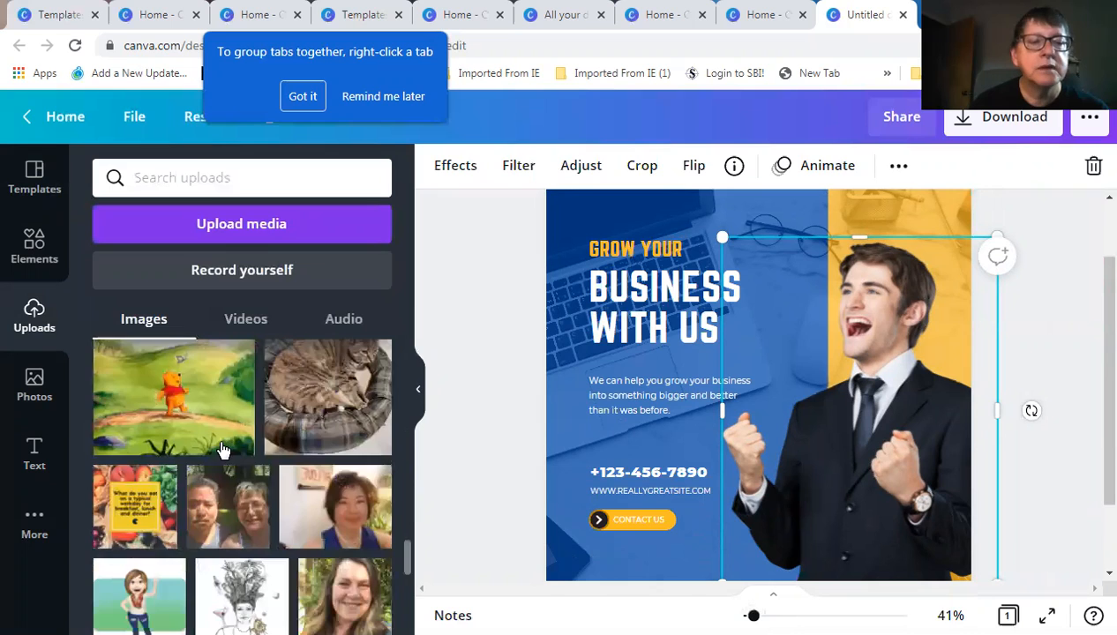
scroll(223, 451, down, 2)
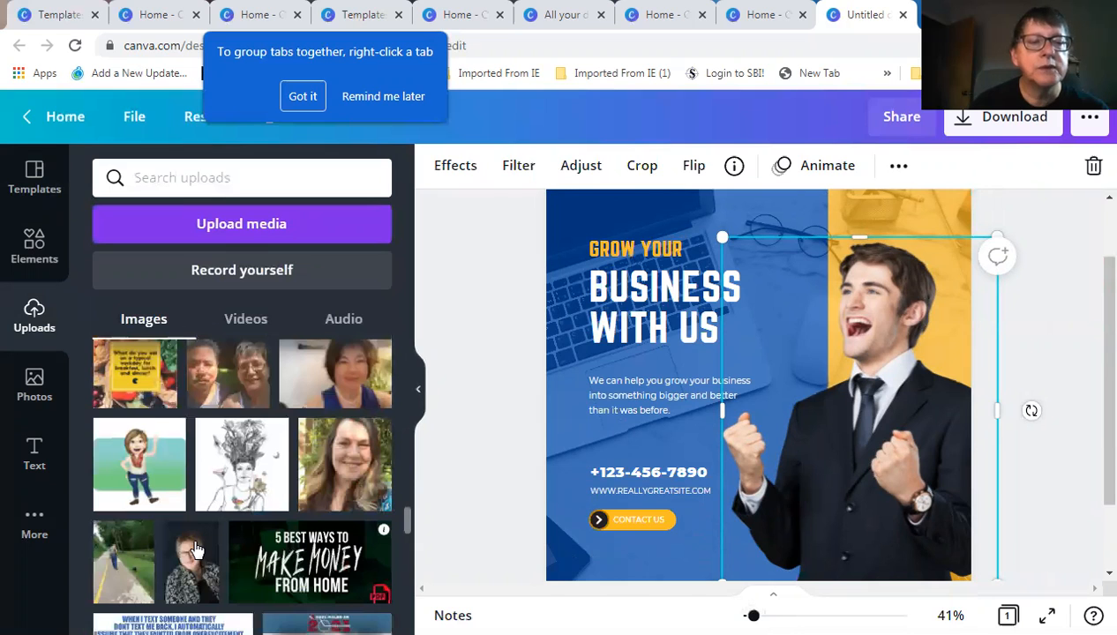
click(197, 565)
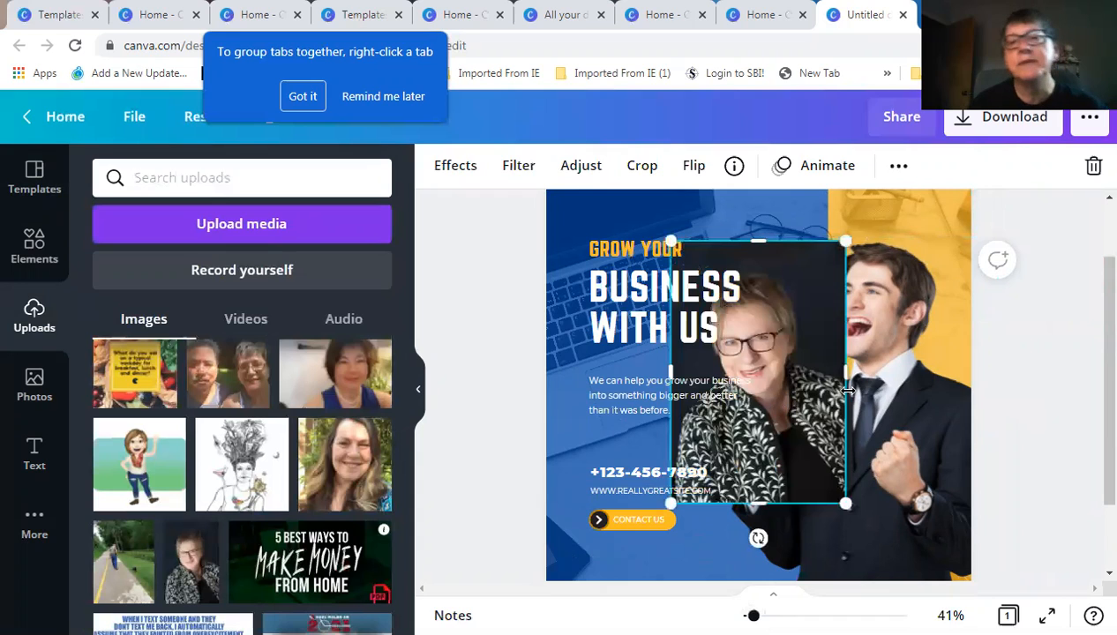
click(888, 396)
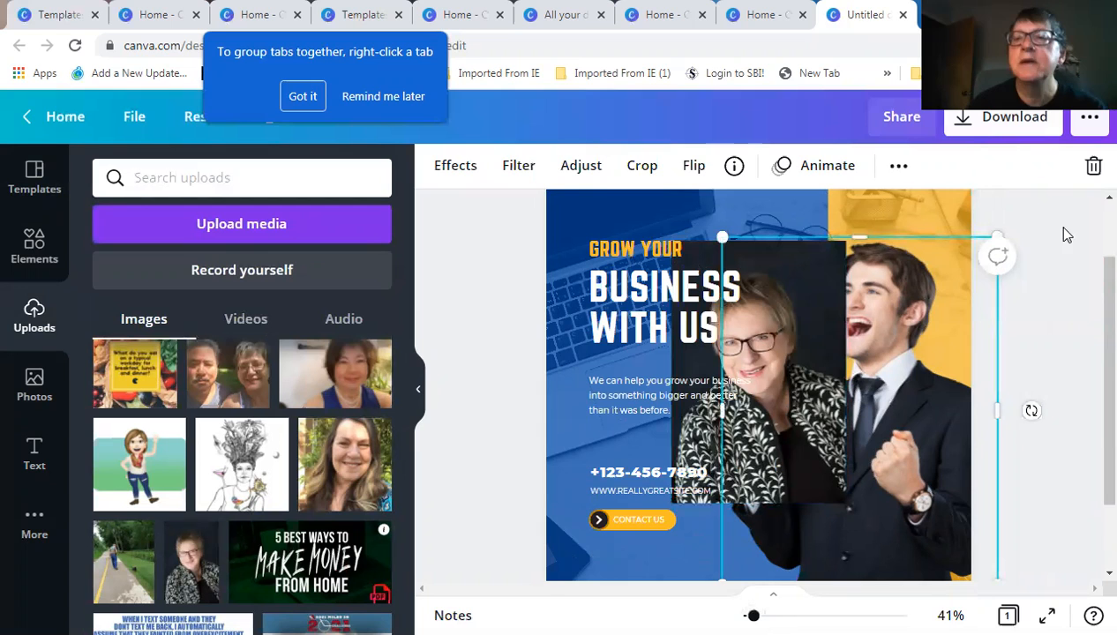
click(1093, 170)
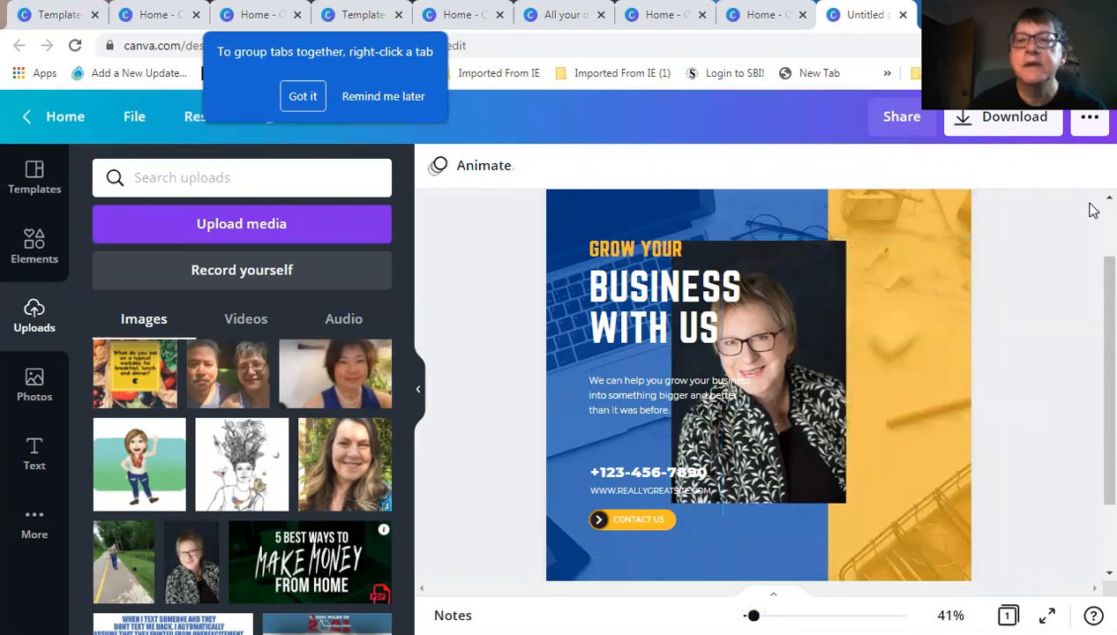
Move the portrait to the right edge and enlarge it to about 540 × 706
drag(760, 358, 879, 430)
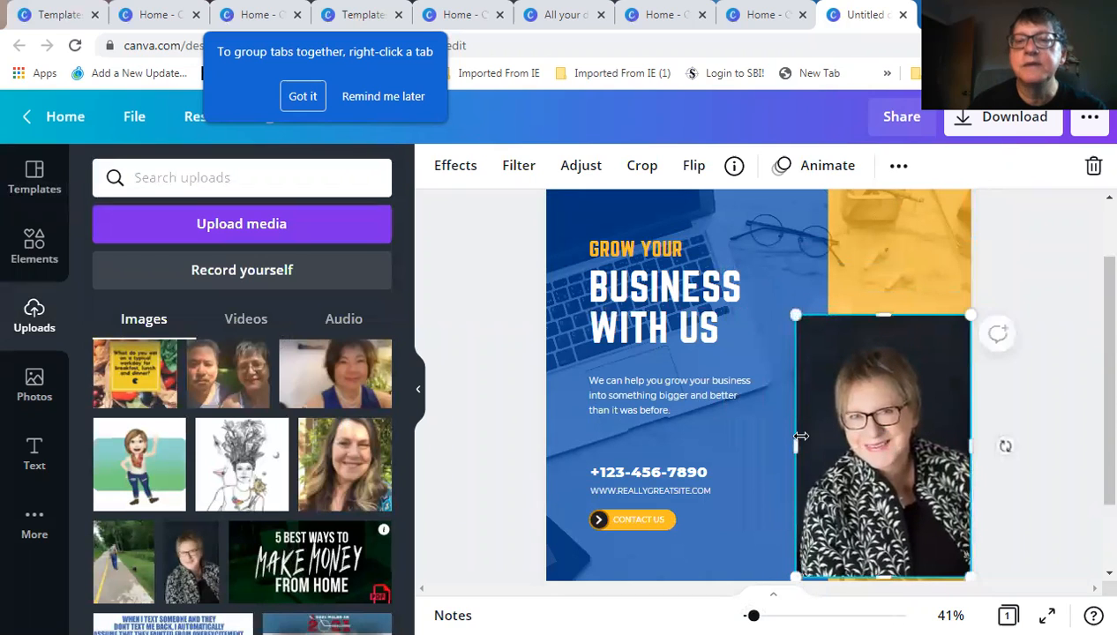
drag(796, 441, 770, 441)
drag(768, 316, 764, 301)
Remove the portrait's dark background with the Background Remover effect
click(455, 168)
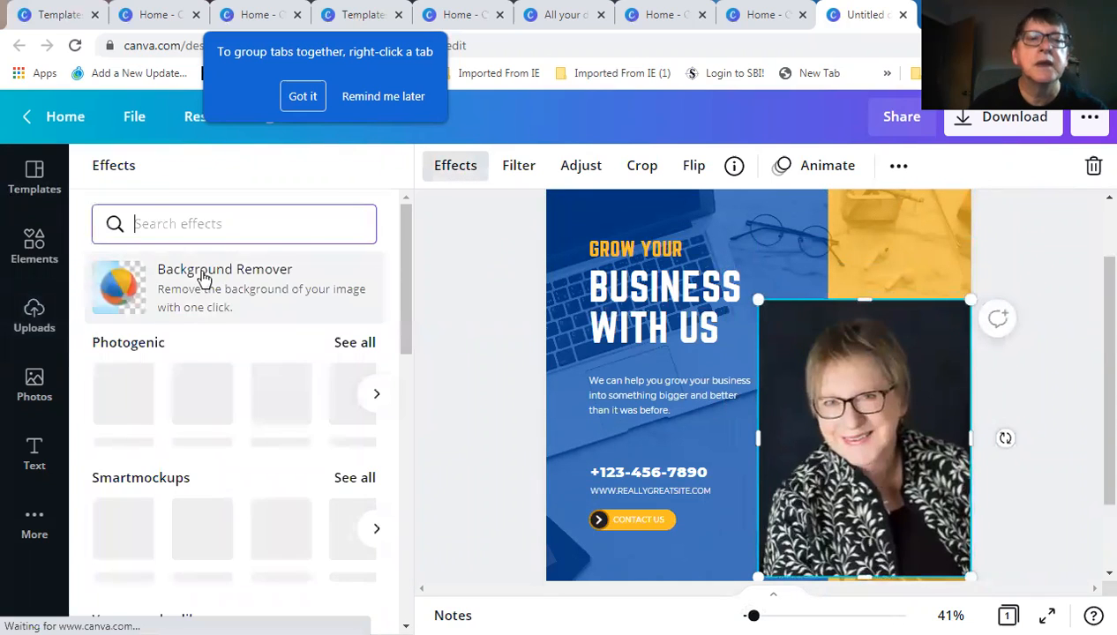
click(201, 278)
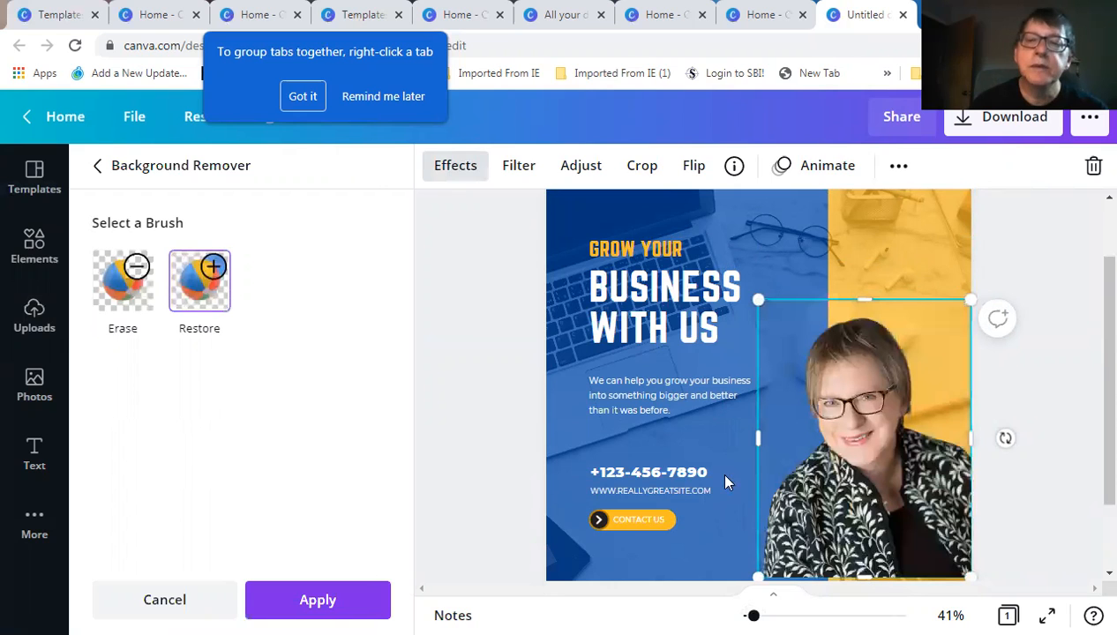
click(1011, 466)
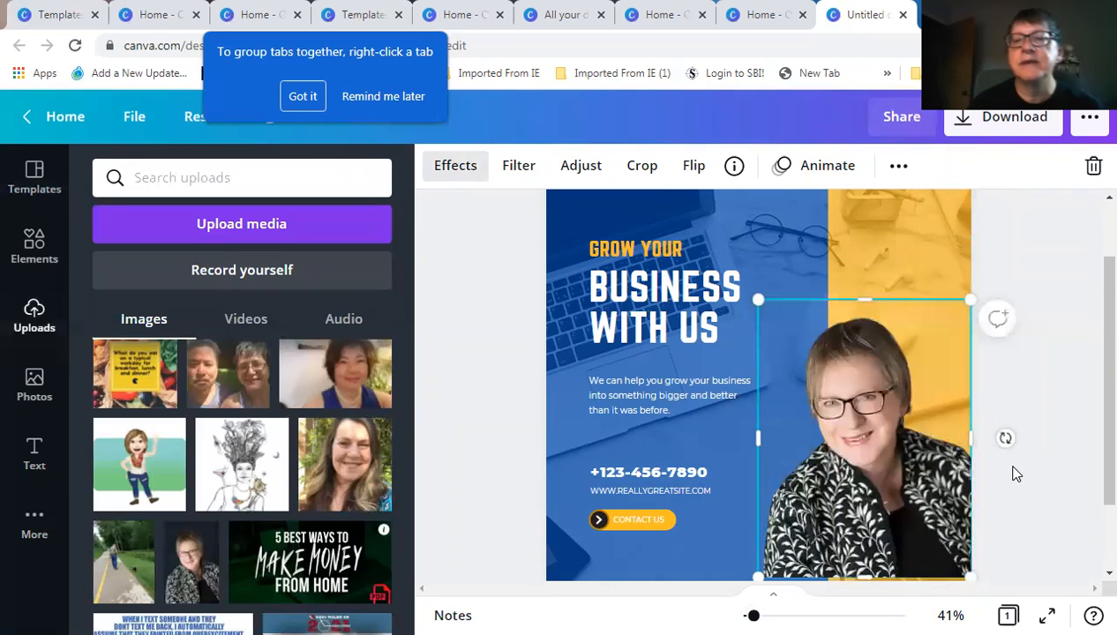
click(783, 231)
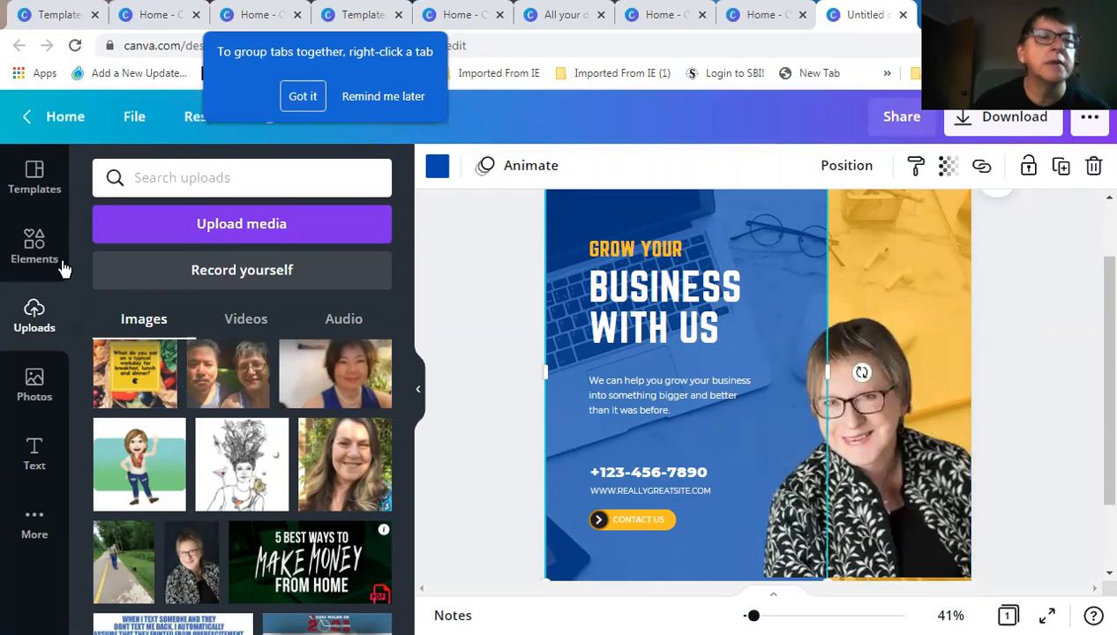
Turn the blue left panel black and the yellow right panel bright red
click(437, 165)
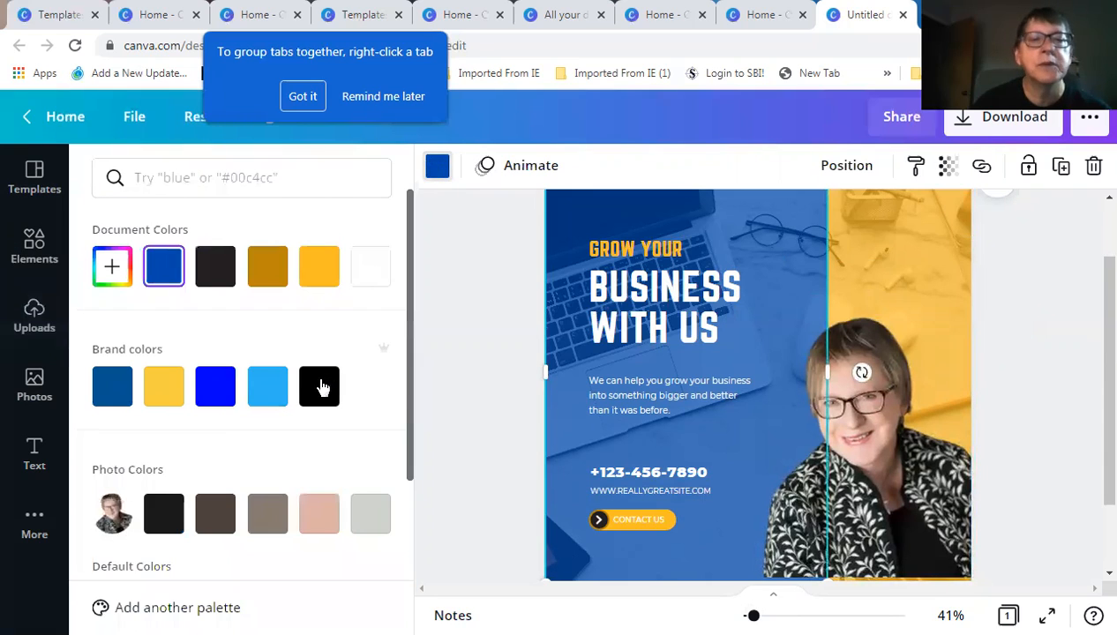
click(320, 383)
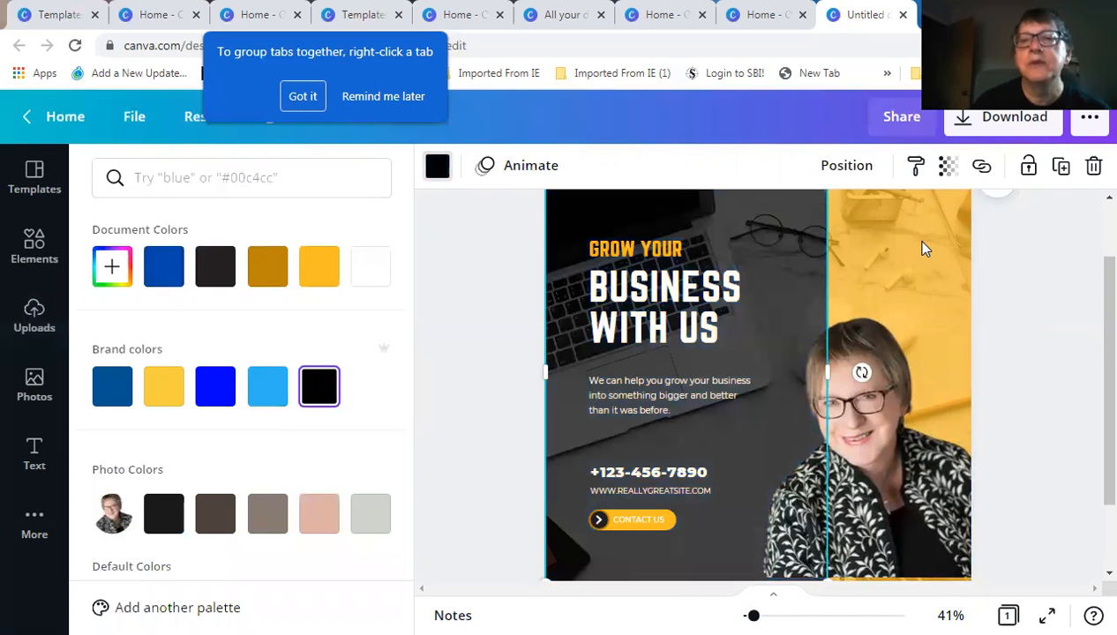
click(827, 265)
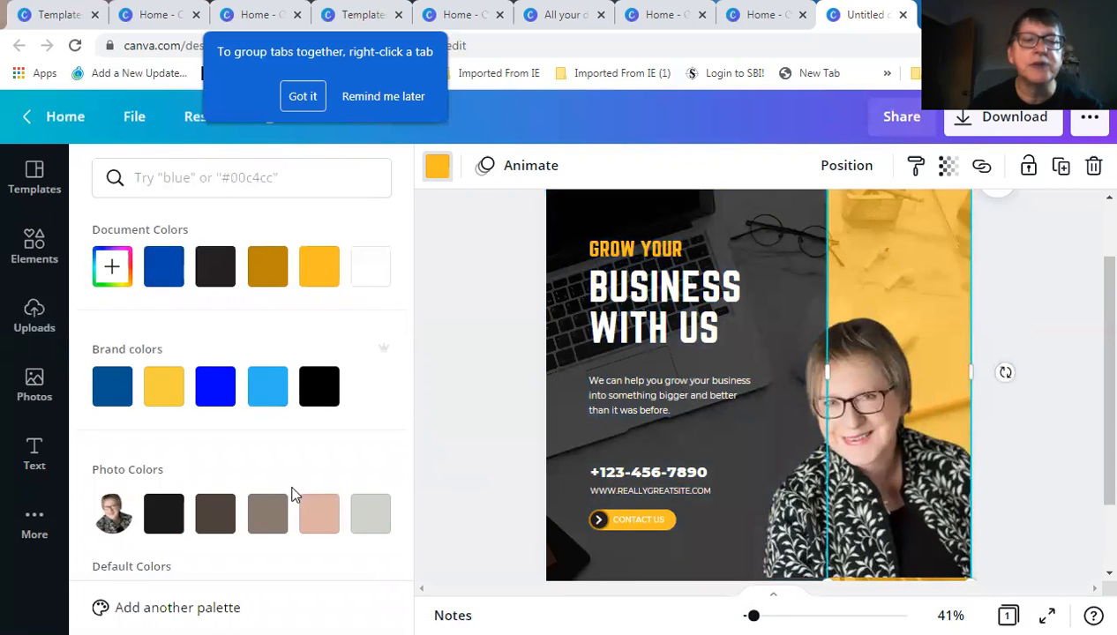
scroll(155, 499, down, 3)
click(112, 479)
scroll(648, 401, up, 2)
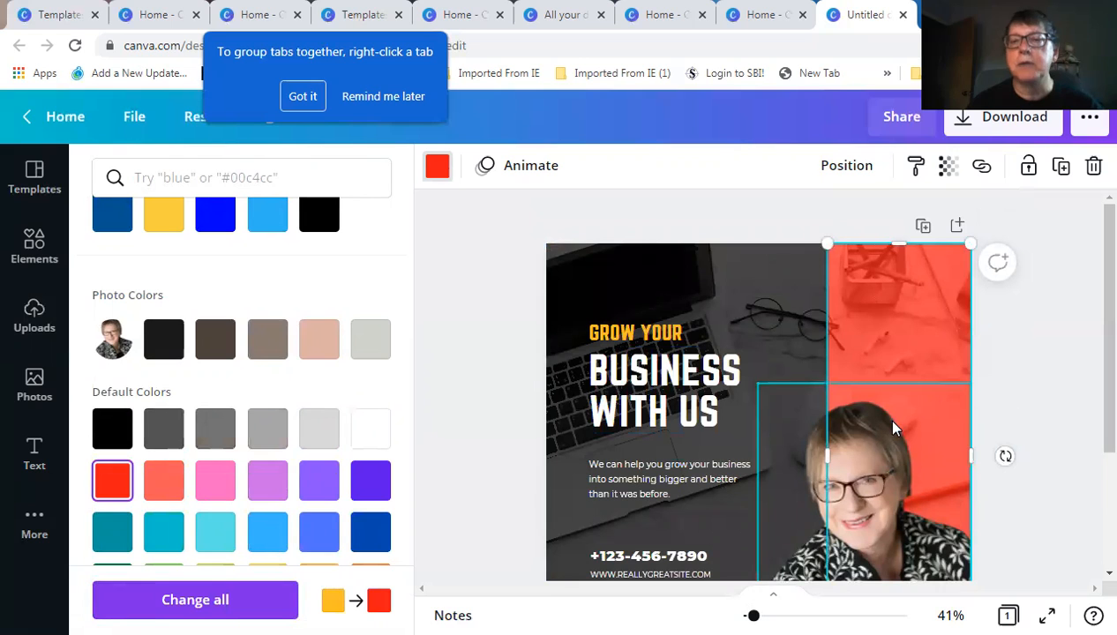
click(1040, 408)
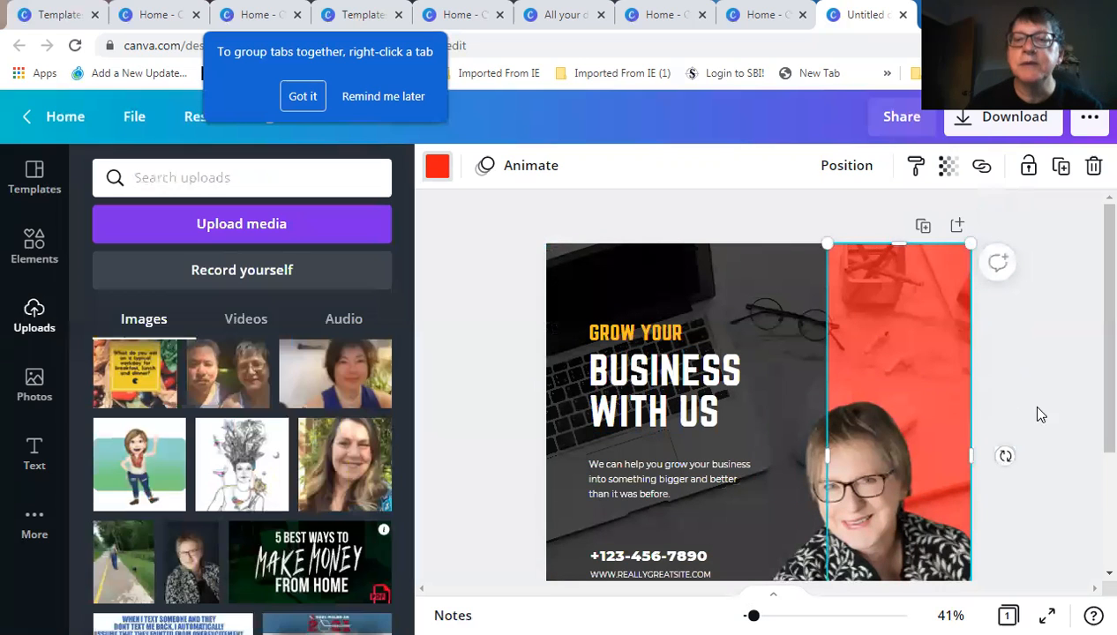
click(802, 387)
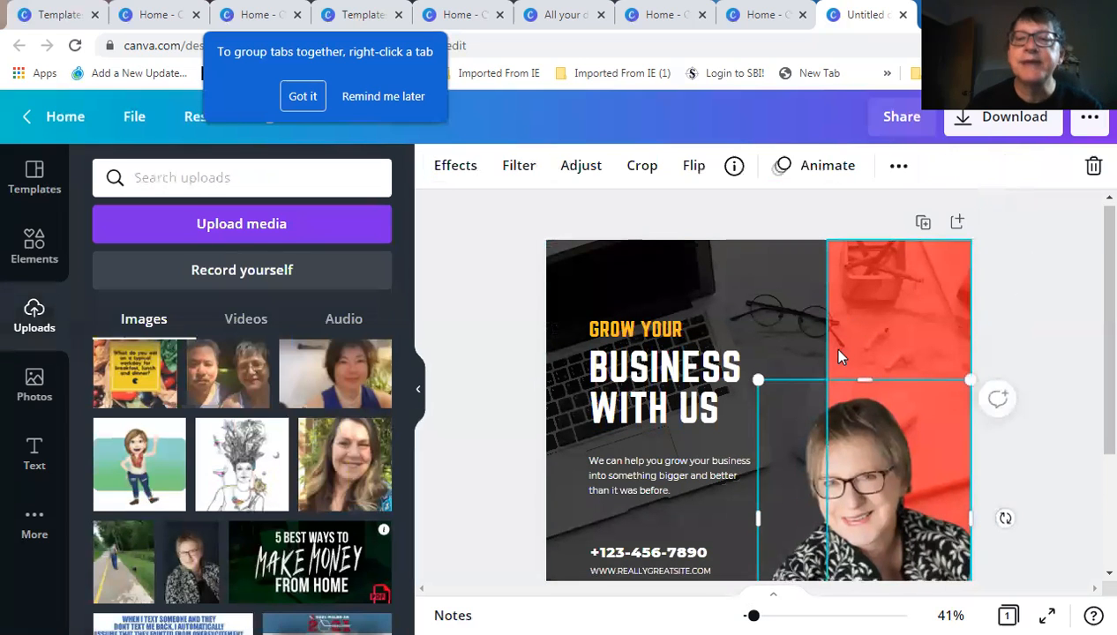
scroll(829, 346, down, 2)
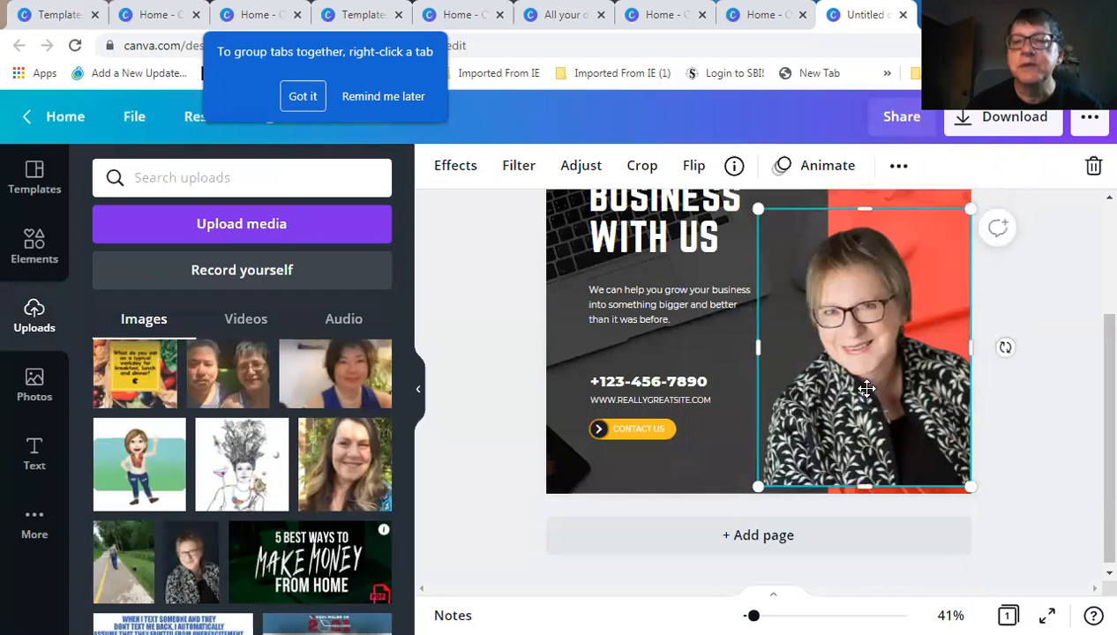
Lower the portrait to the bottom edge and make the Contact Us button red
drag(868, 383, 869, 390)
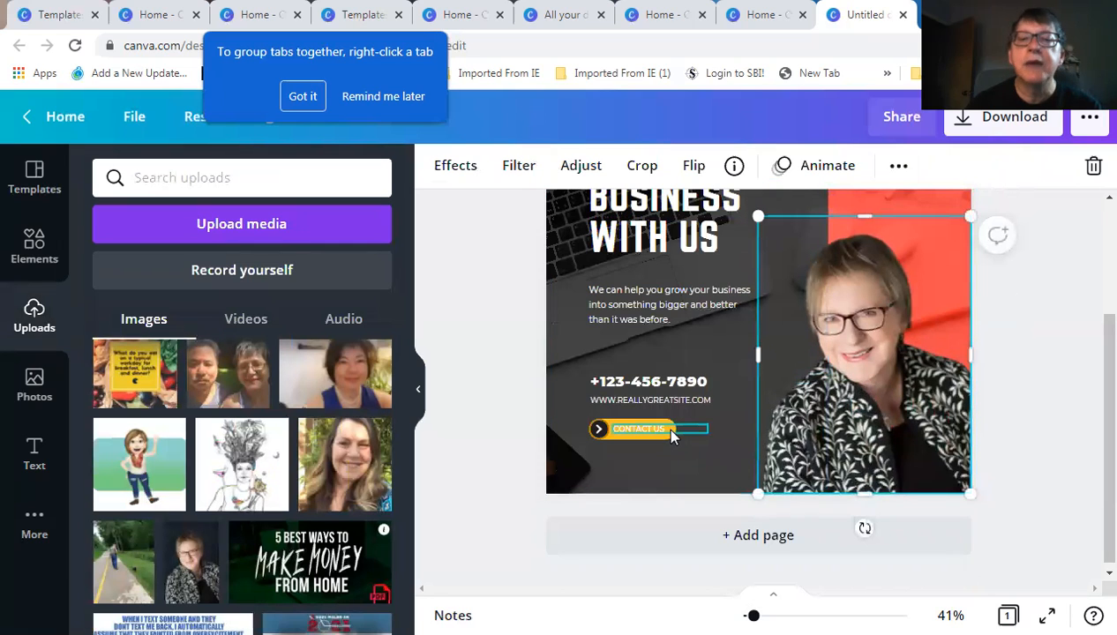
click(649, 438)
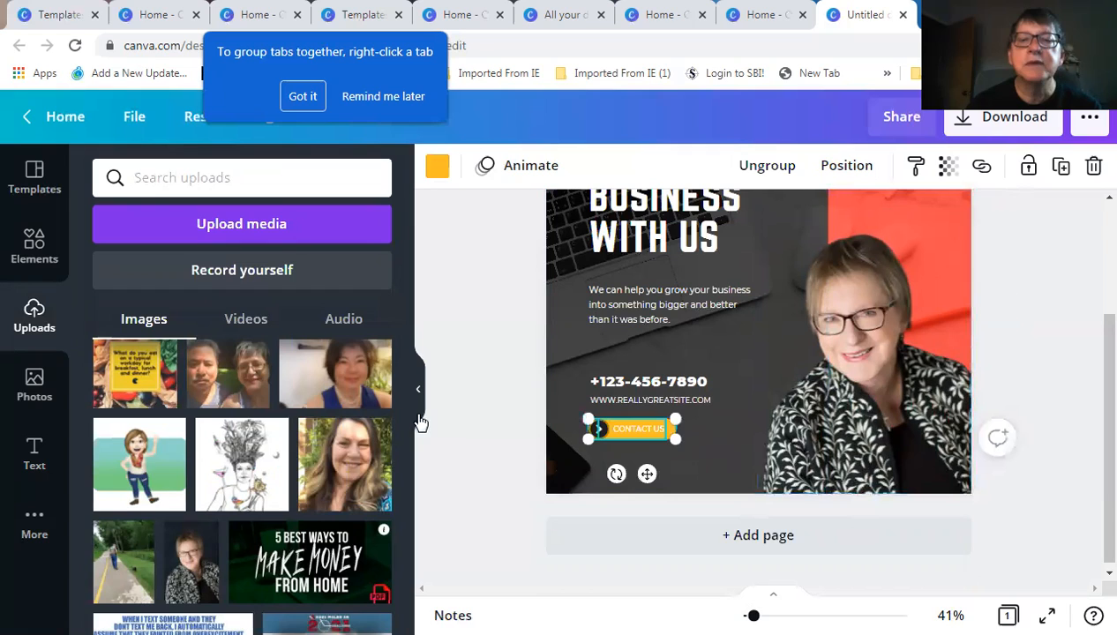
click(437, 166)
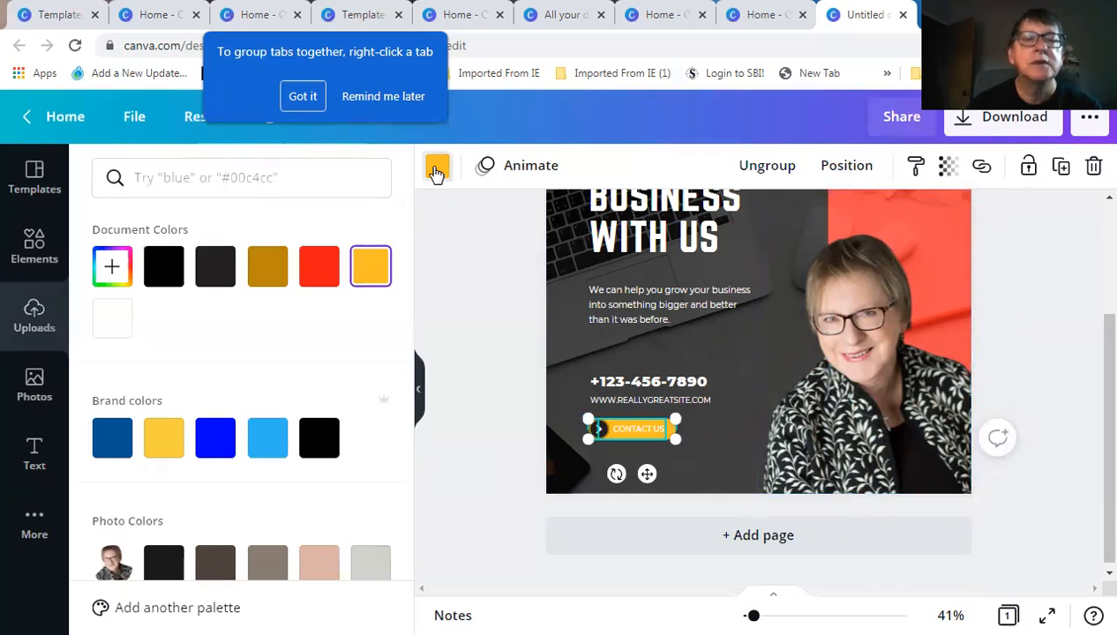
click(315, 267)
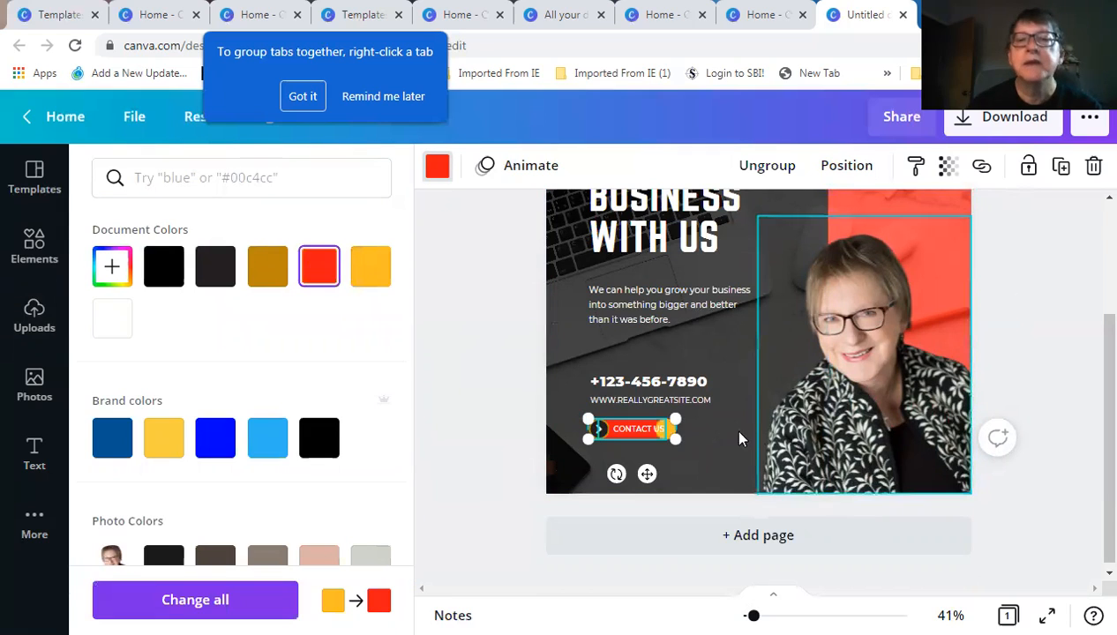
Turn the yellow circle on the Contact Us button red as well
click(673, 431)
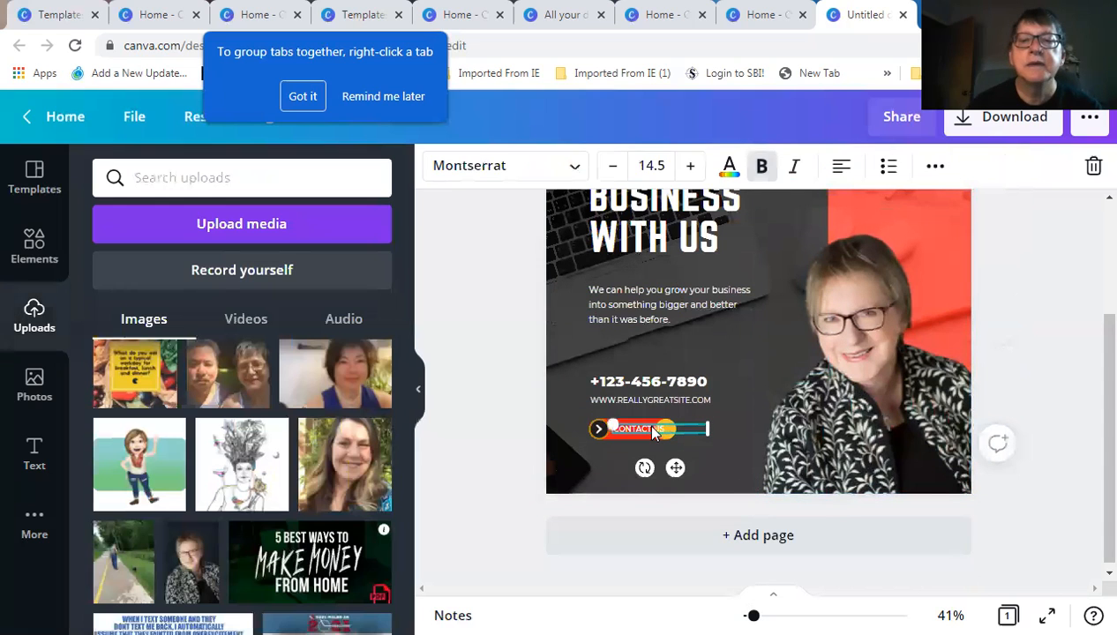
click(662, 433)
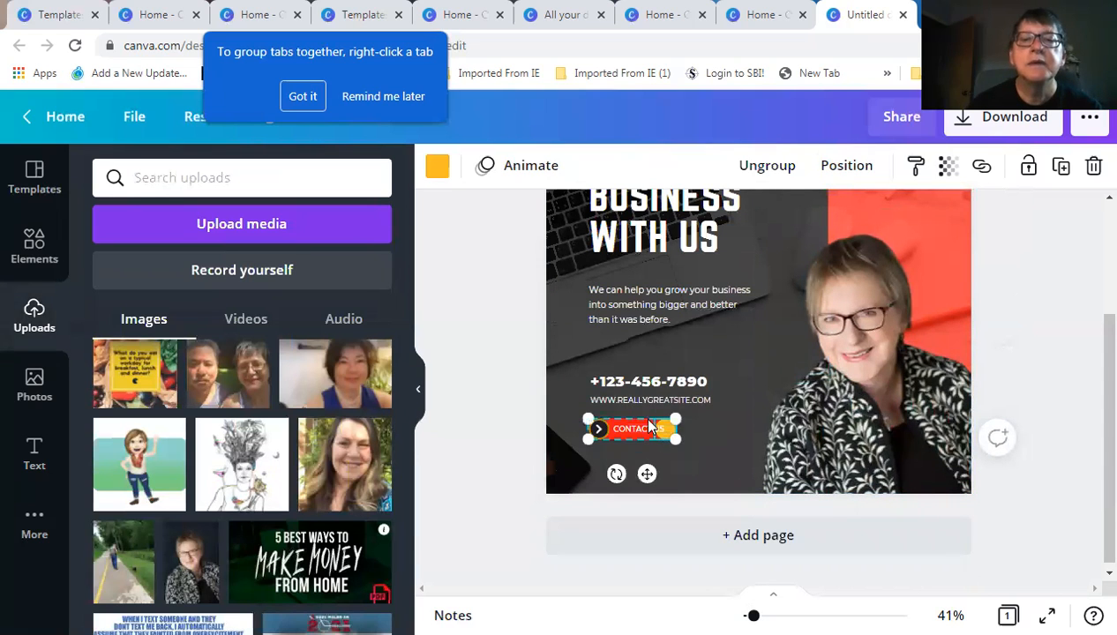
click(436, 168)
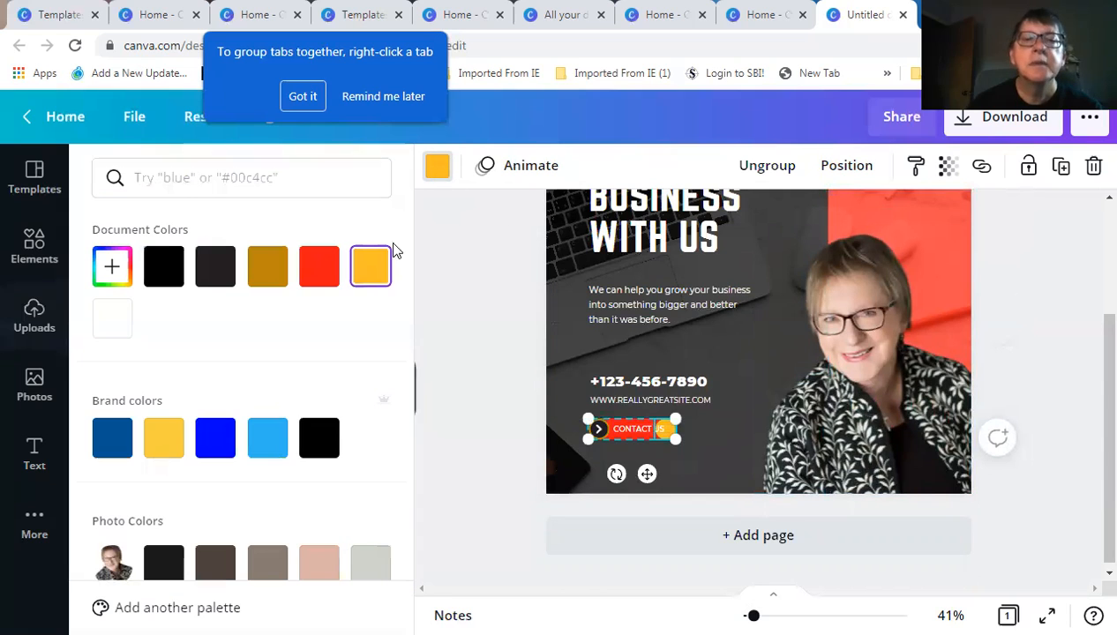
click(315, 270)
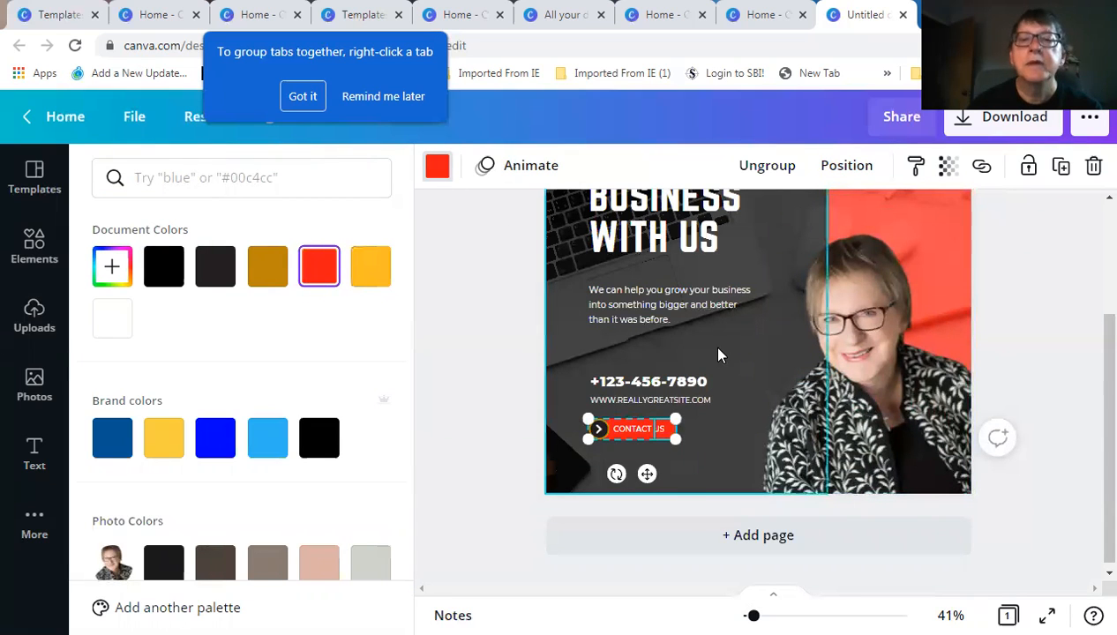
click(685, 383)
click(696, 386)
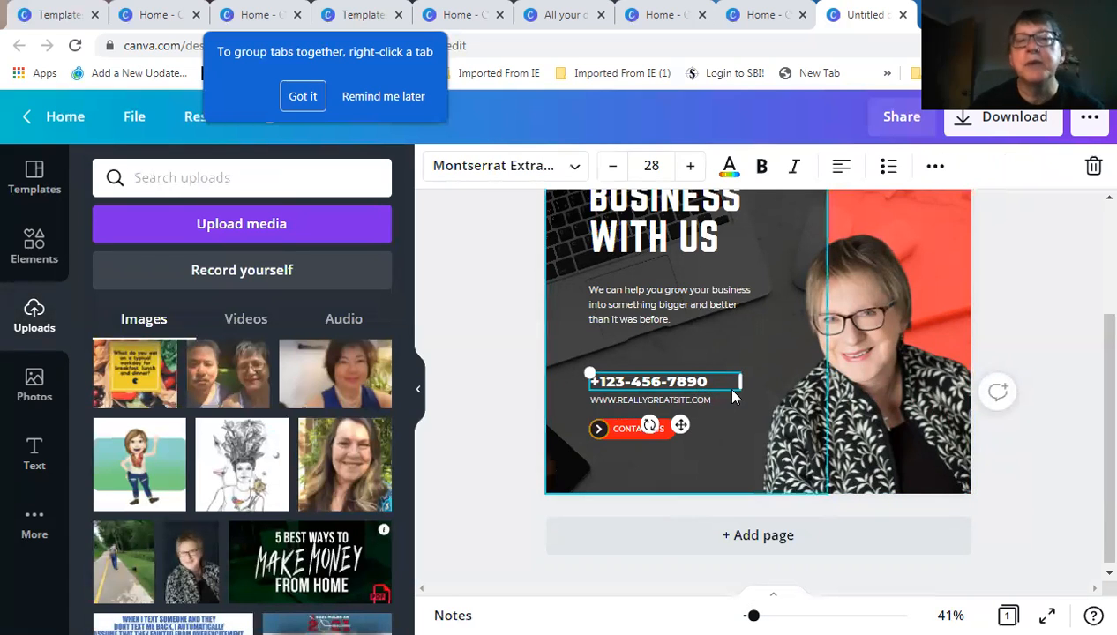
Replace the website address with NINJA MARKETERS and centre-align the line
scroll(724, 405, up, 2)
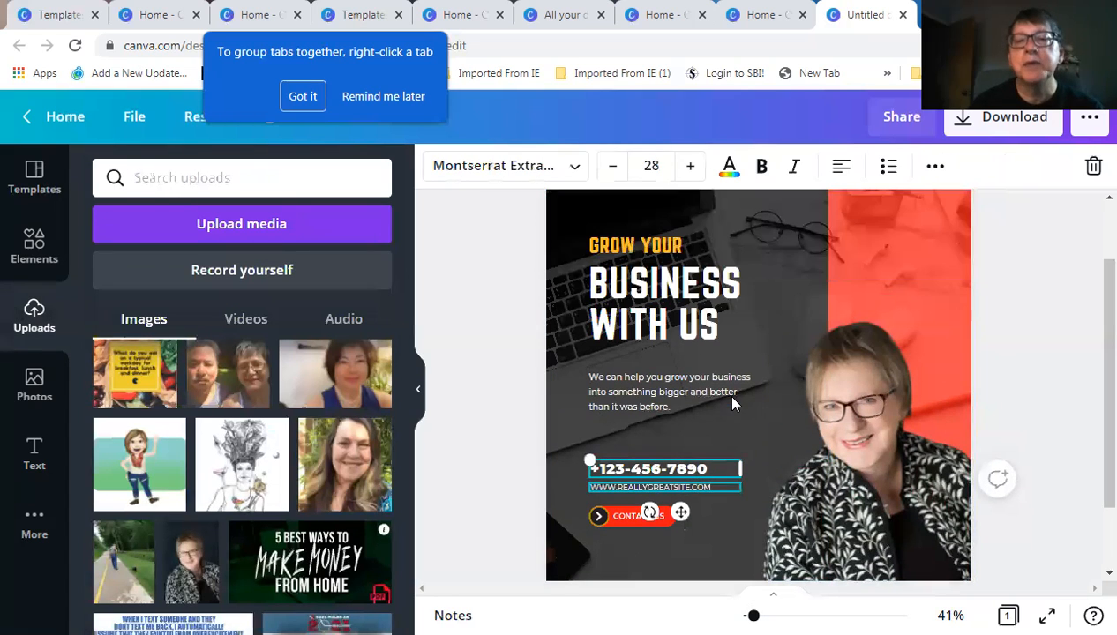
click(716, 491)
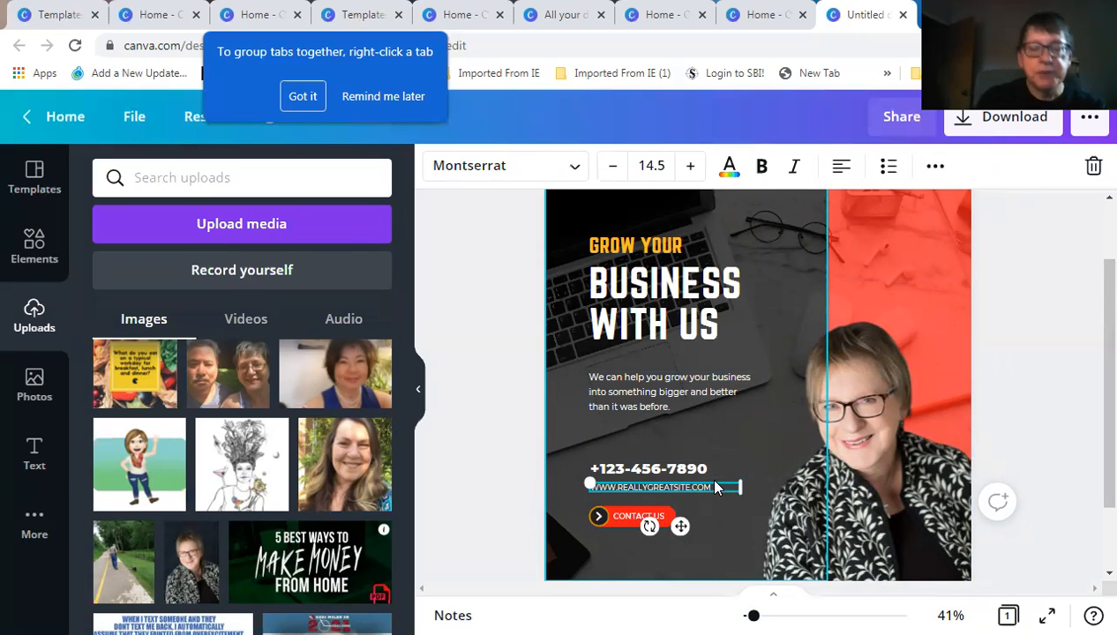
double_click(716, 485)
key(BackSpace)
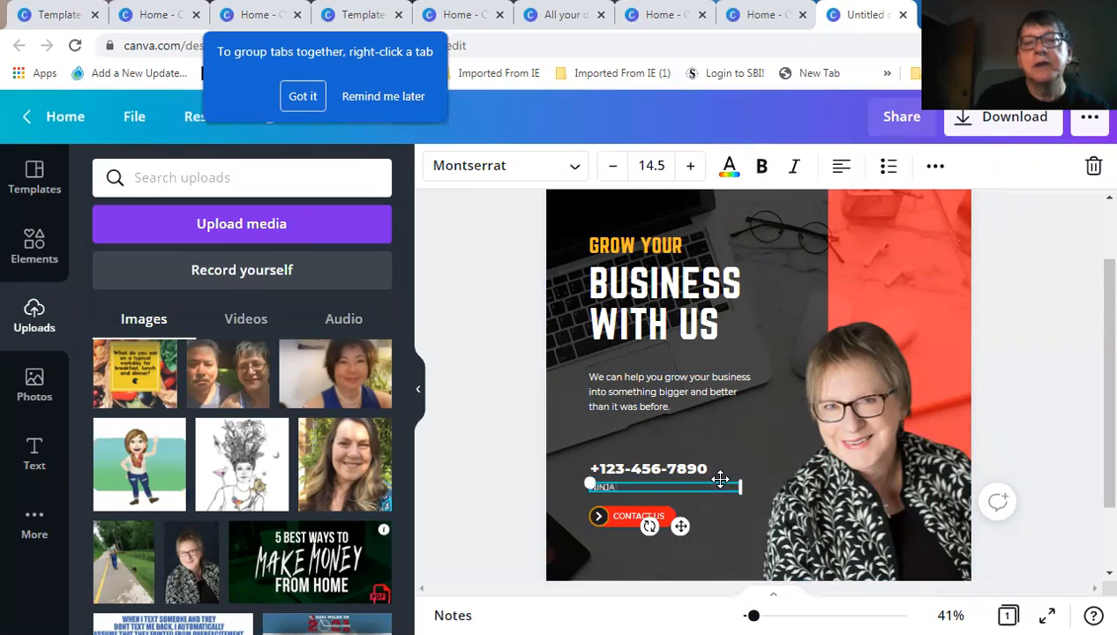
text(NINJA MARKETERS)
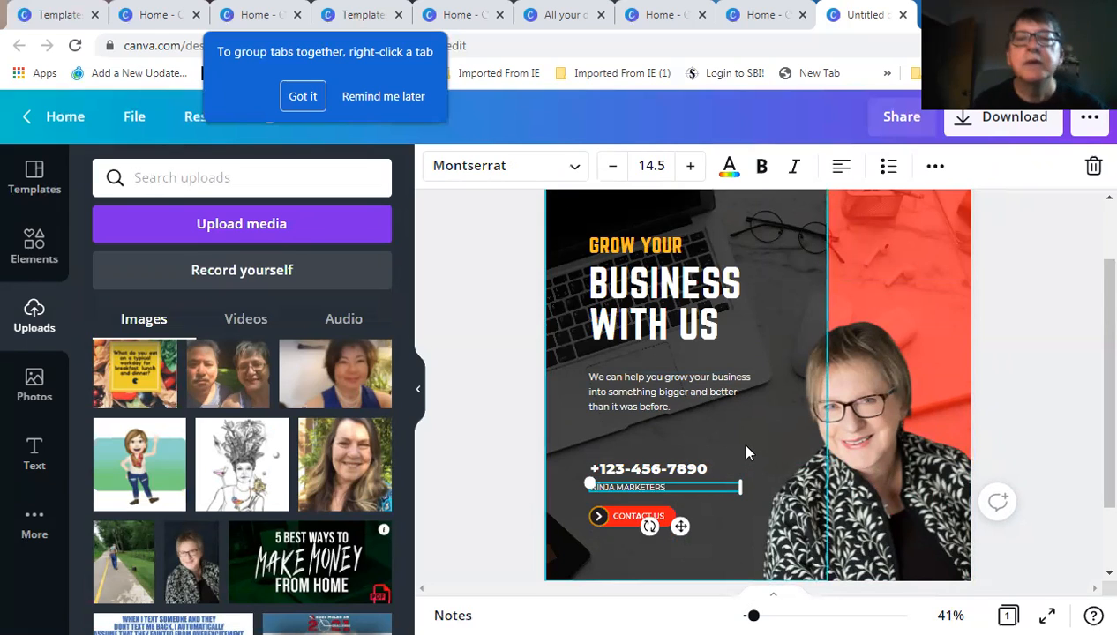
click(839, 166)
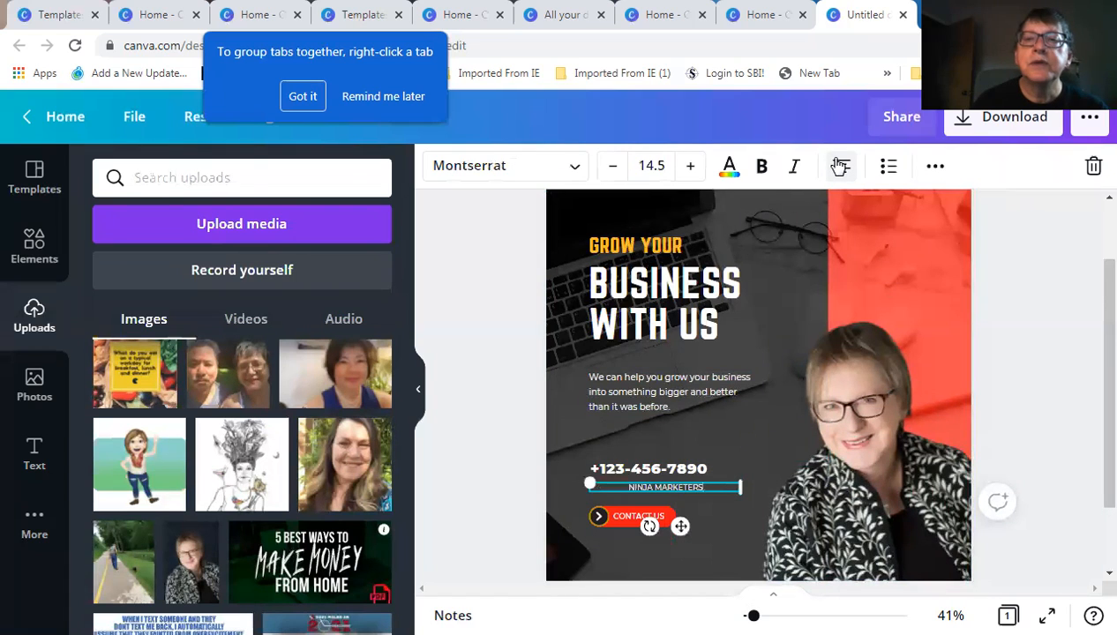
click(720, 440)
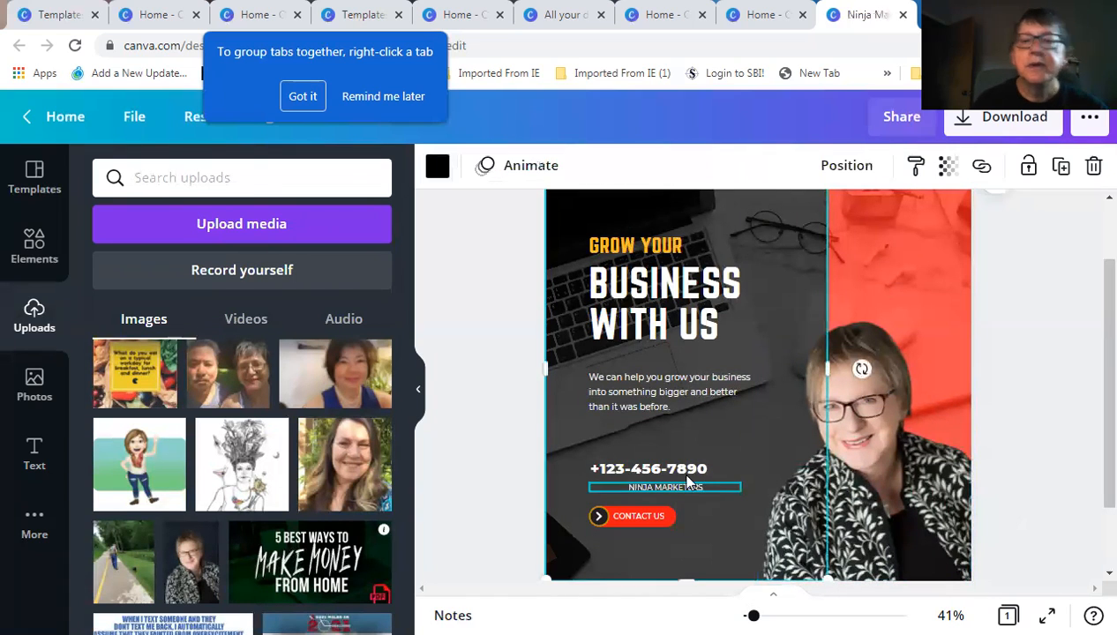
Colour the GROW YOUR heading red
click(612, 246)
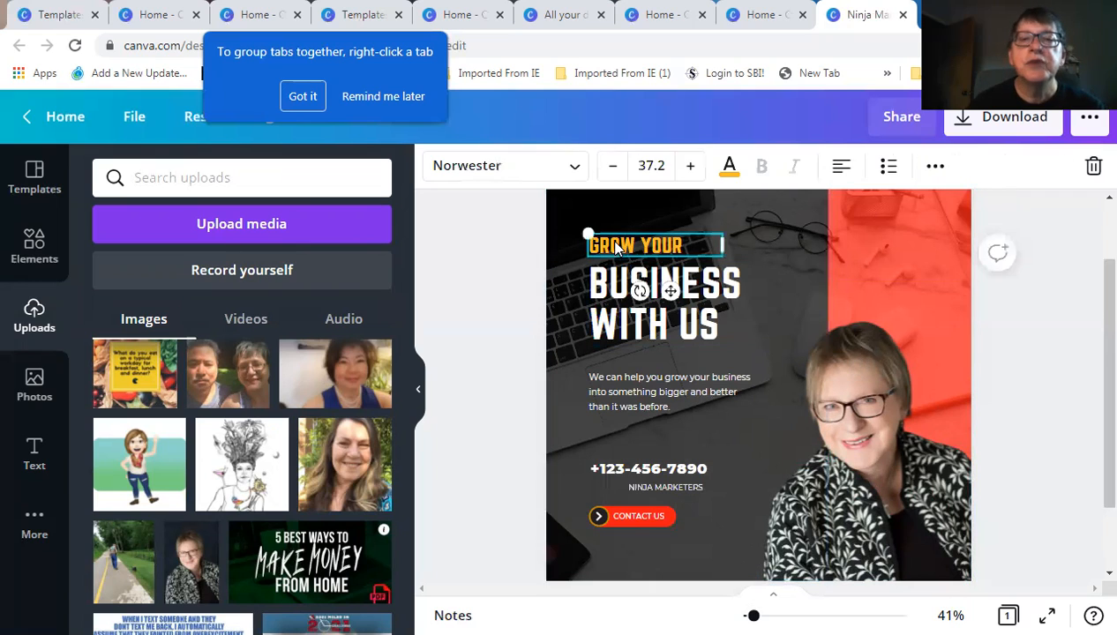
click(729, 165)
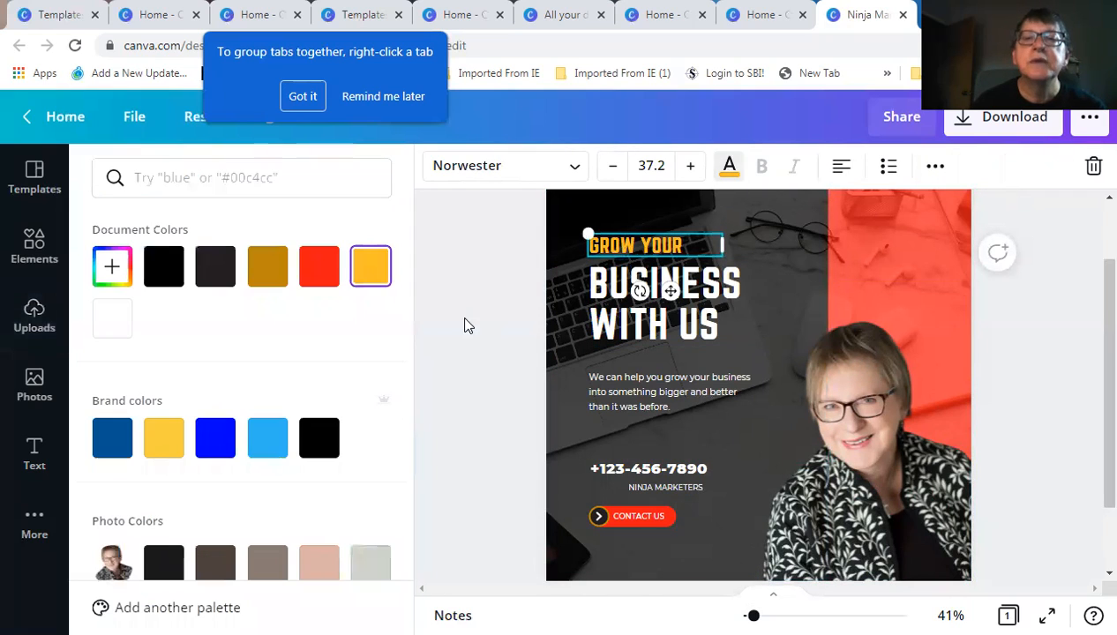
click(318, 273)
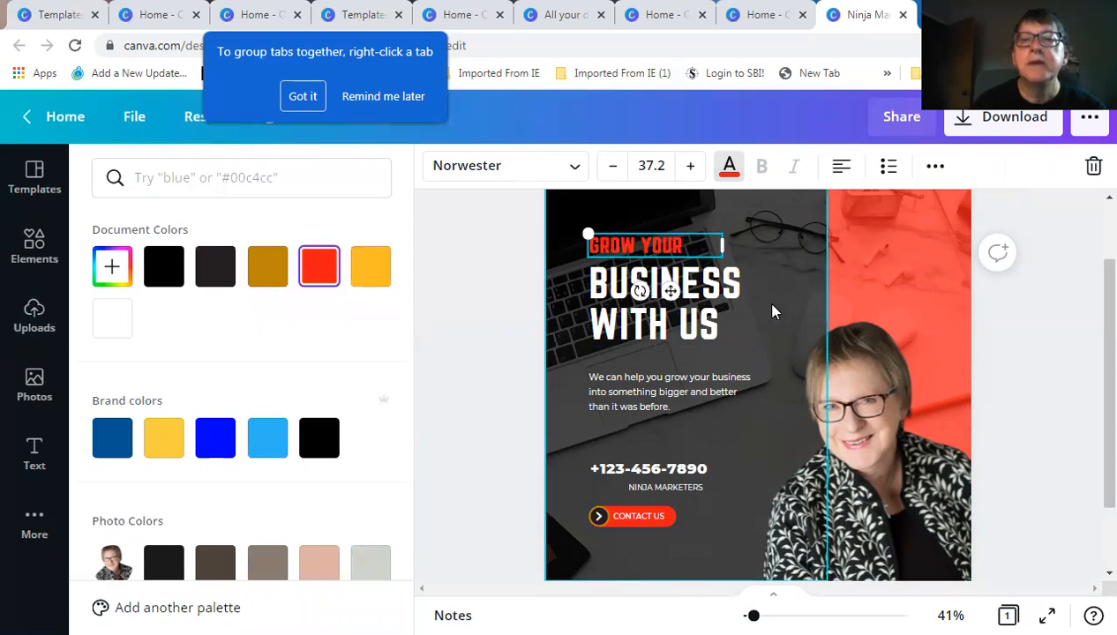
click(497, 402)
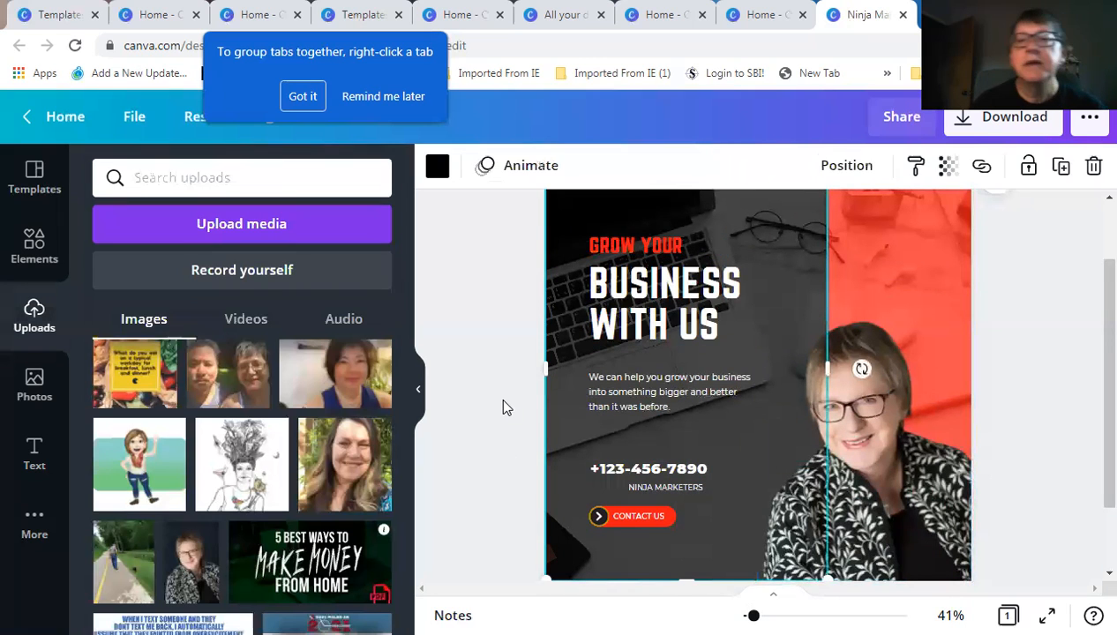
Nudge the NINJA MARKETERS line slightly up and to the left
click(679, 489)
mouse_move(680, 521)
mouse_down()
mouse_move(672, 509)
mouse_move(673, 526)
mouse_up()
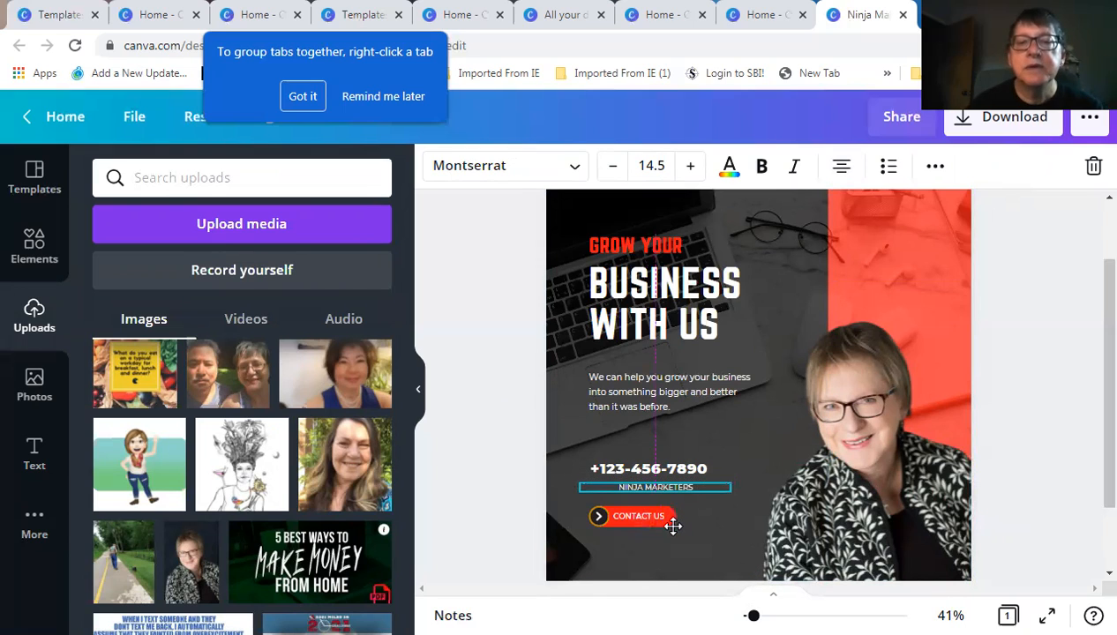
click(513, 370)
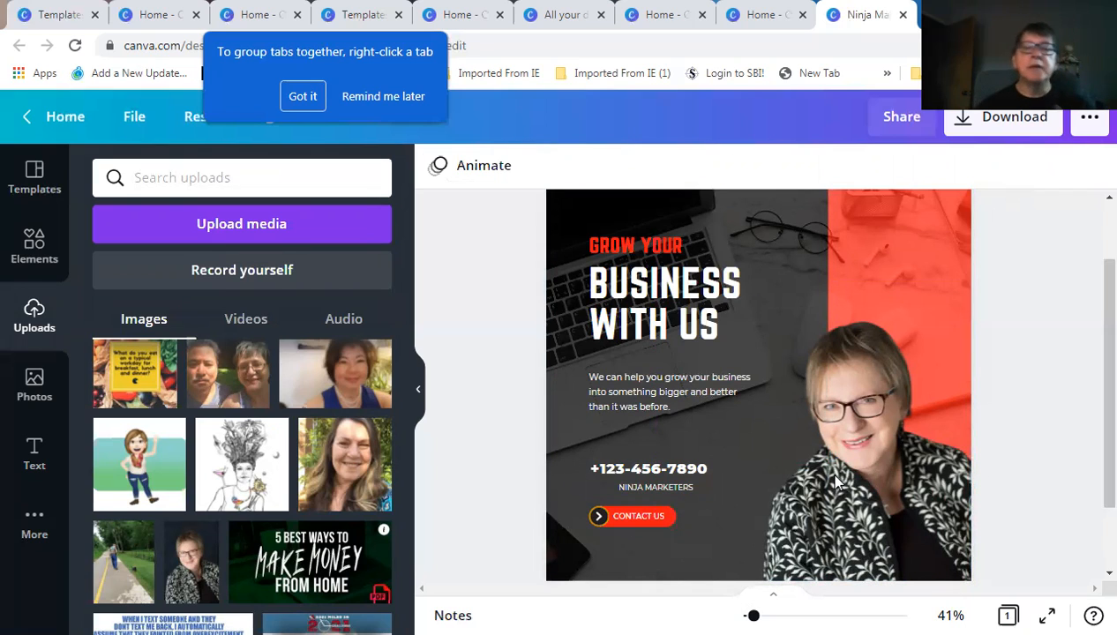
click(711, 468)
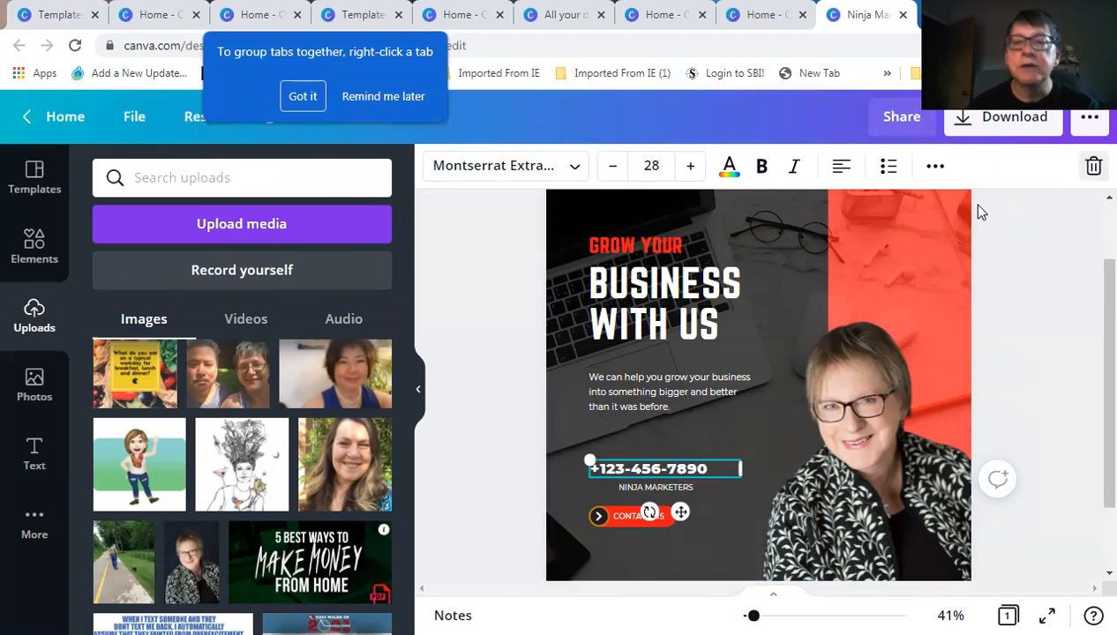
key(Delete)
click(653, 452)
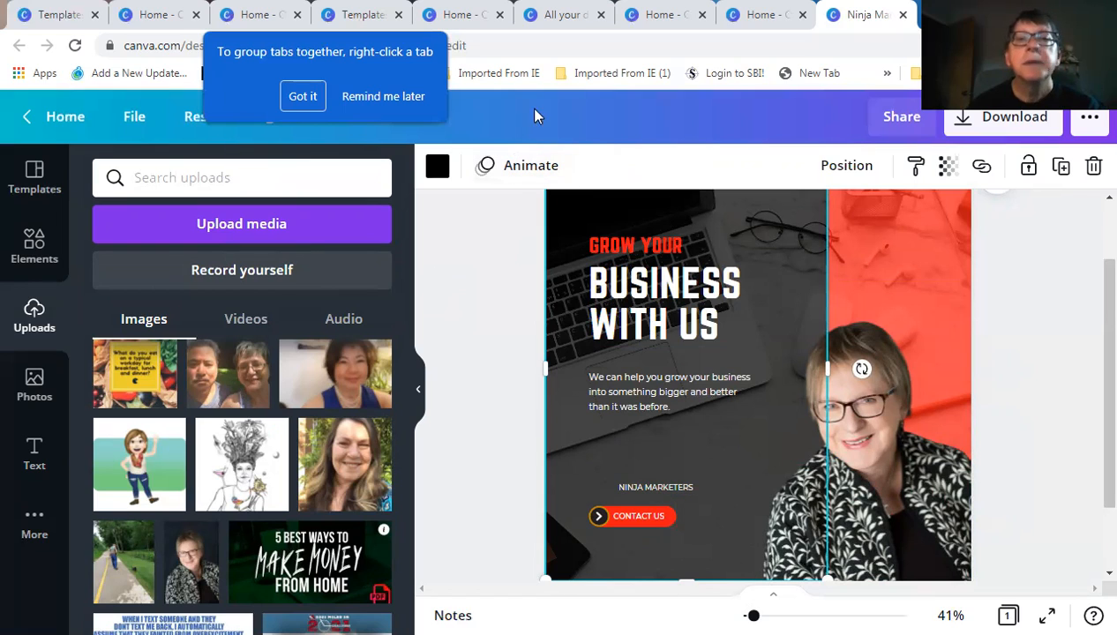
click(369, 97)
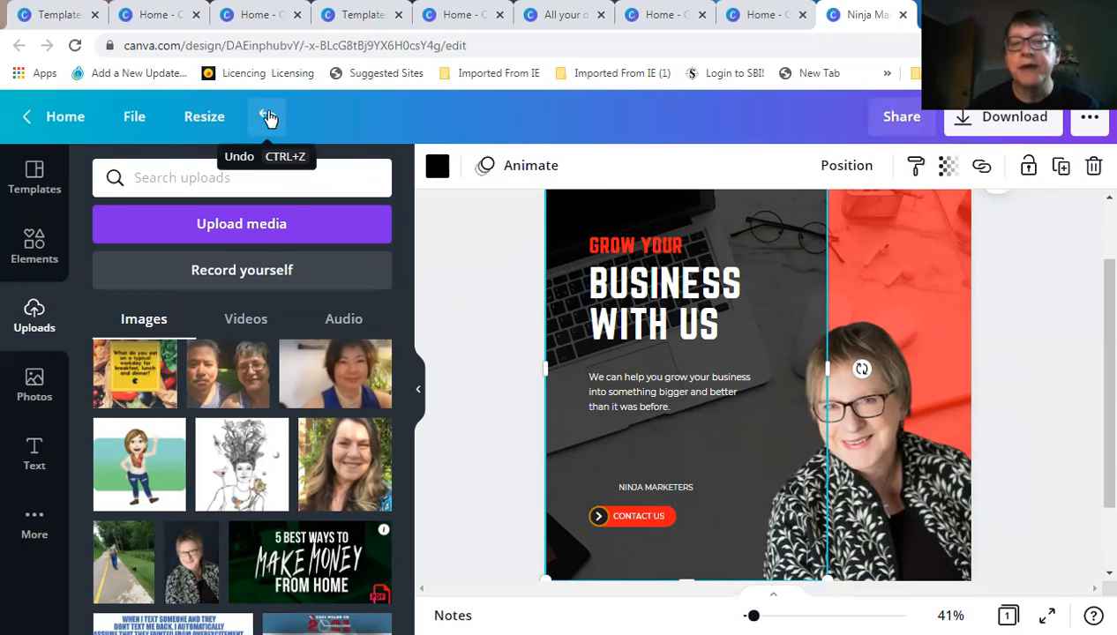
click(267, 117)
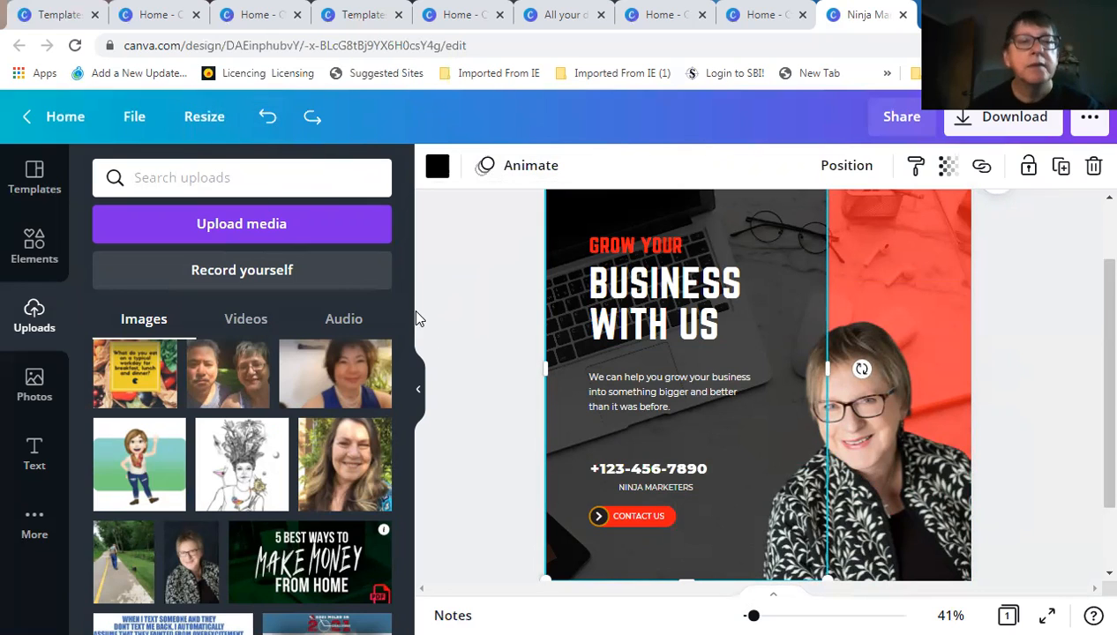
click(476, 310)
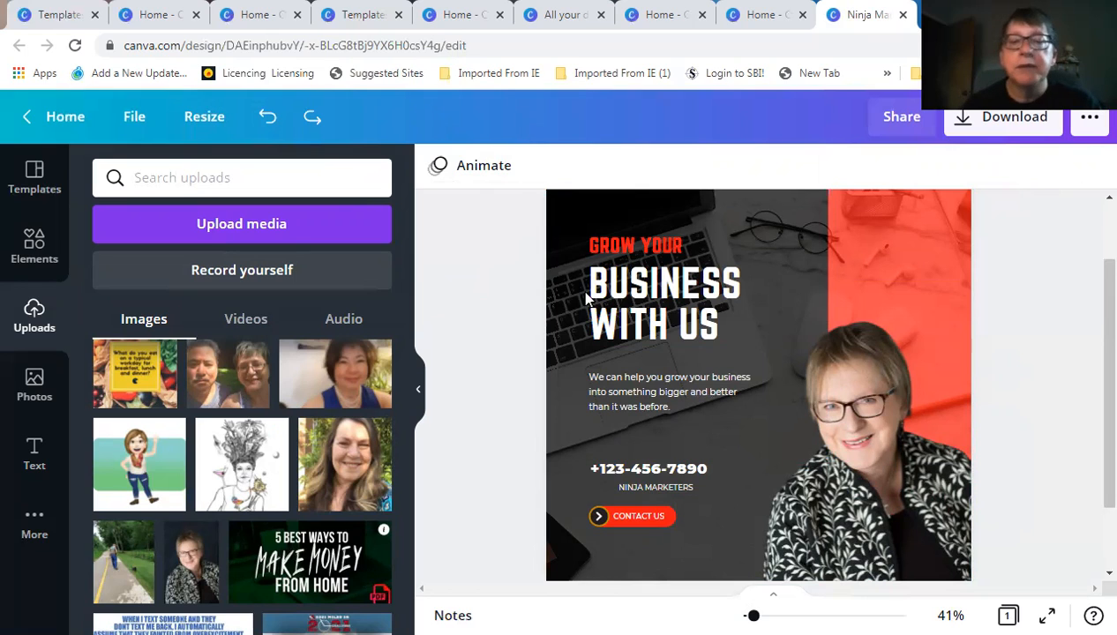
Recolour the Contact Us button group's gold accent with the red document colour
click(597, 518)
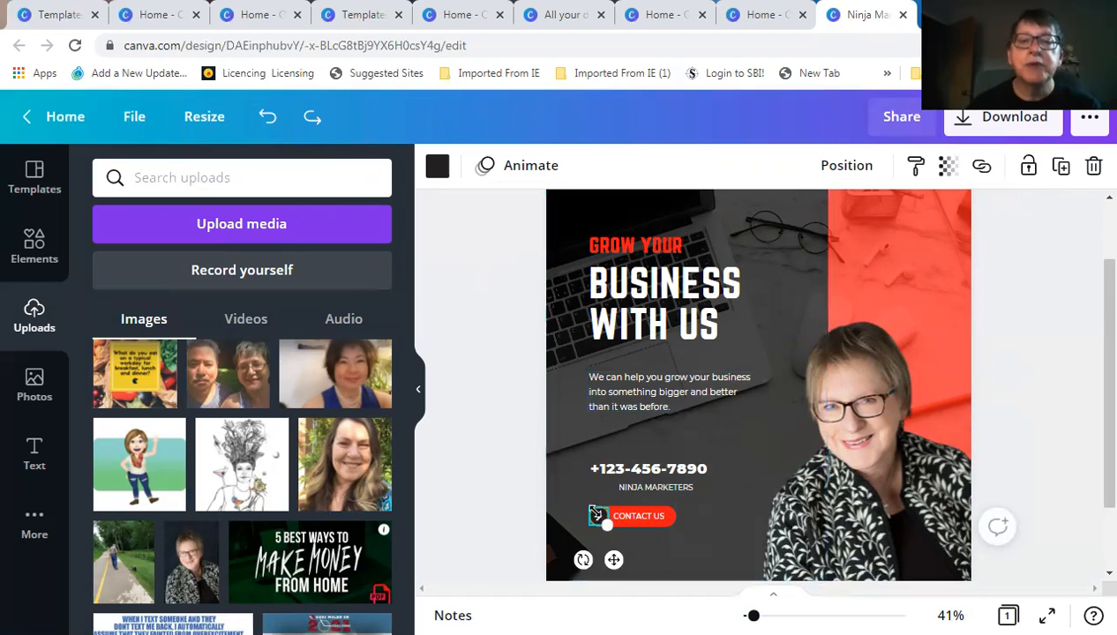
click(715, 538)
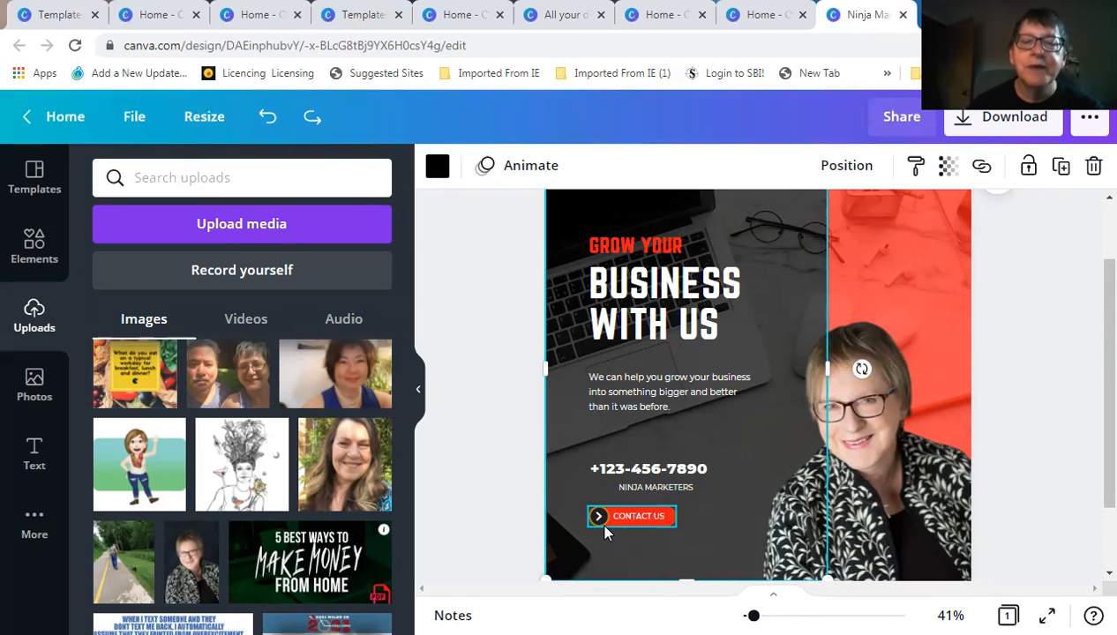
click(599, 518)
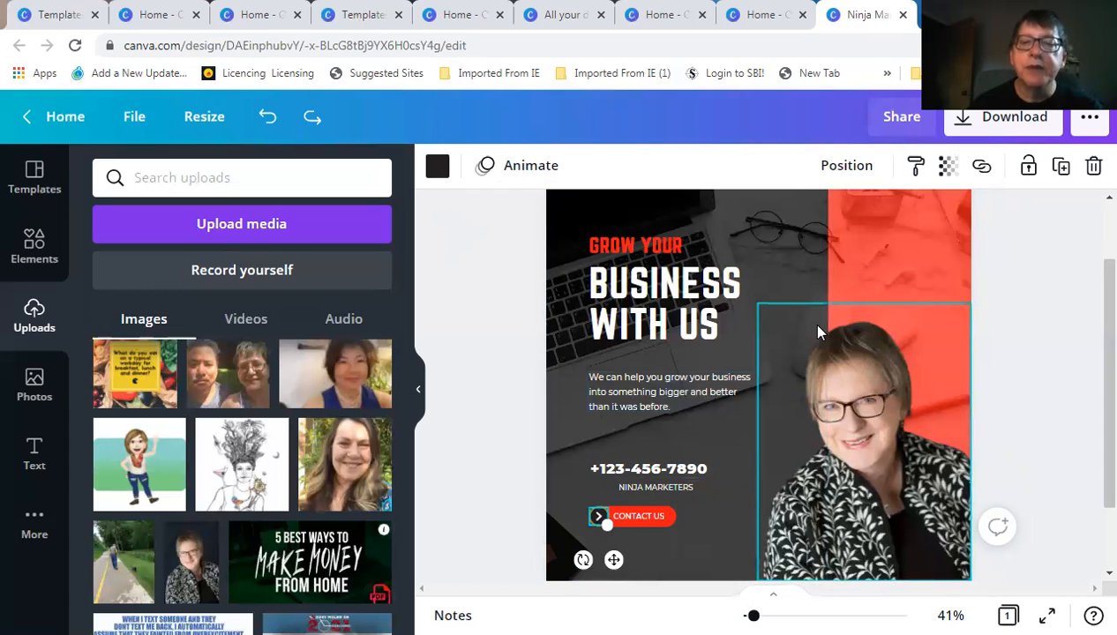
click(1024, 450)
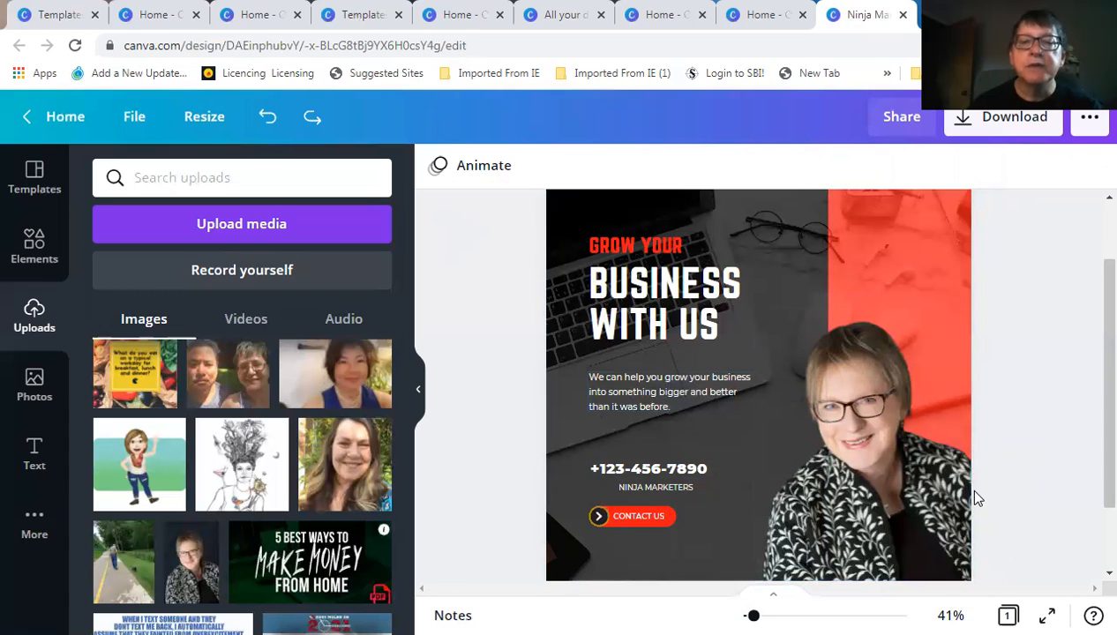
click(597, 522)
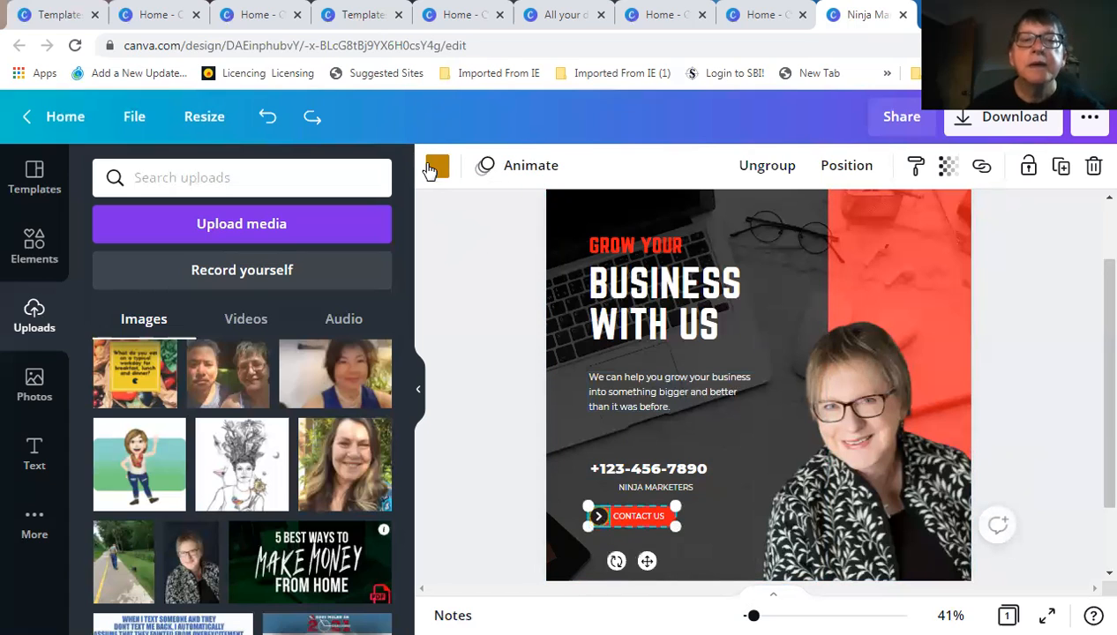
click(437, 168)
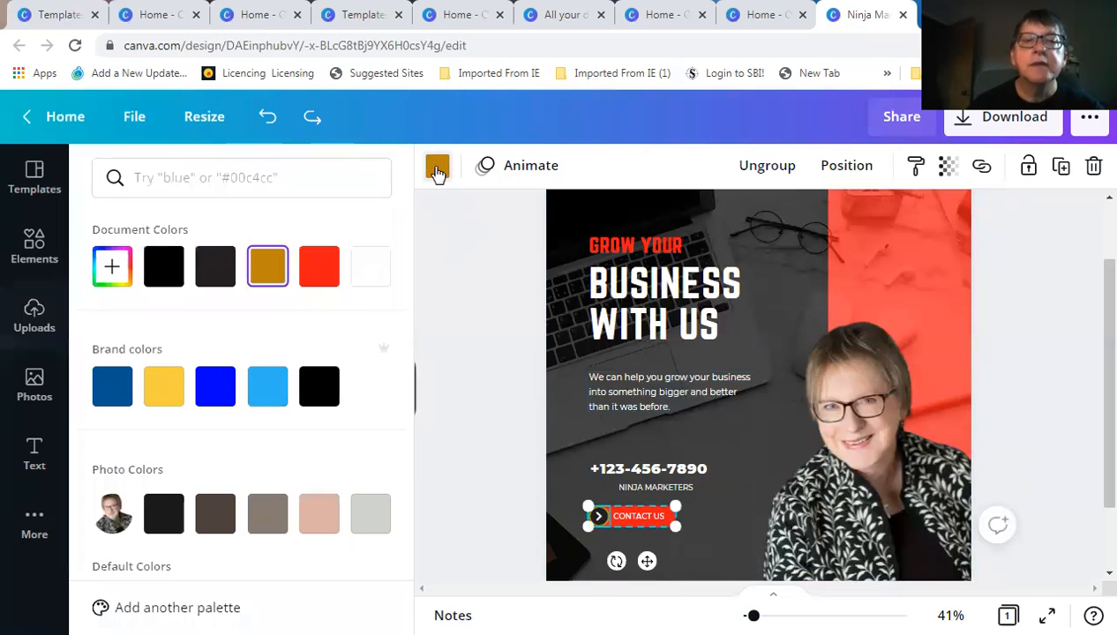
click(321, 267)
click(466, 290)
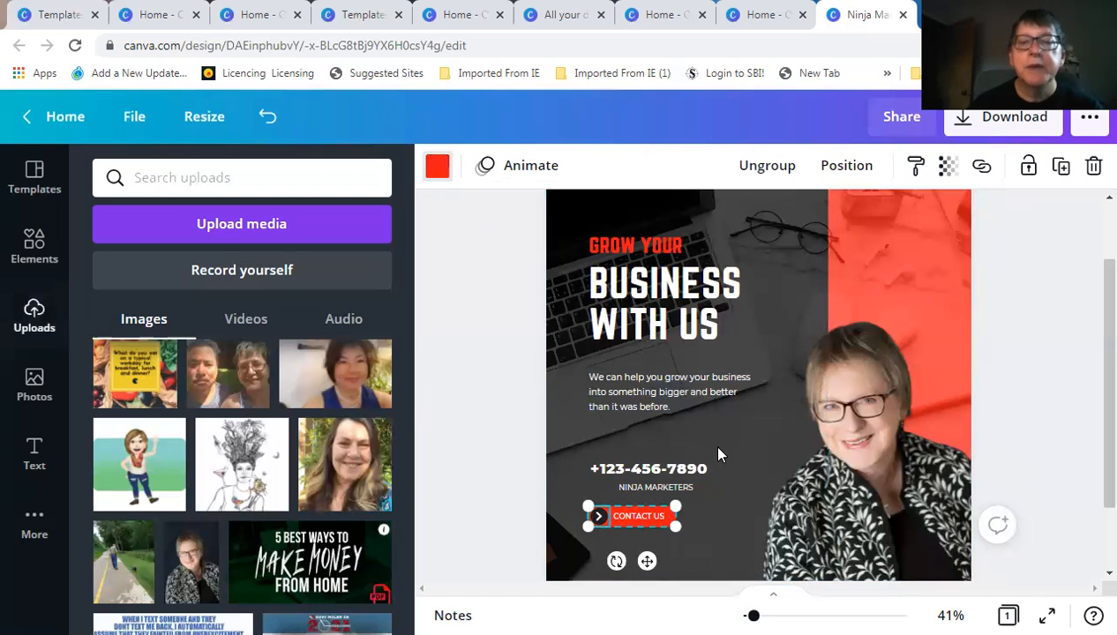
click(719, 521)
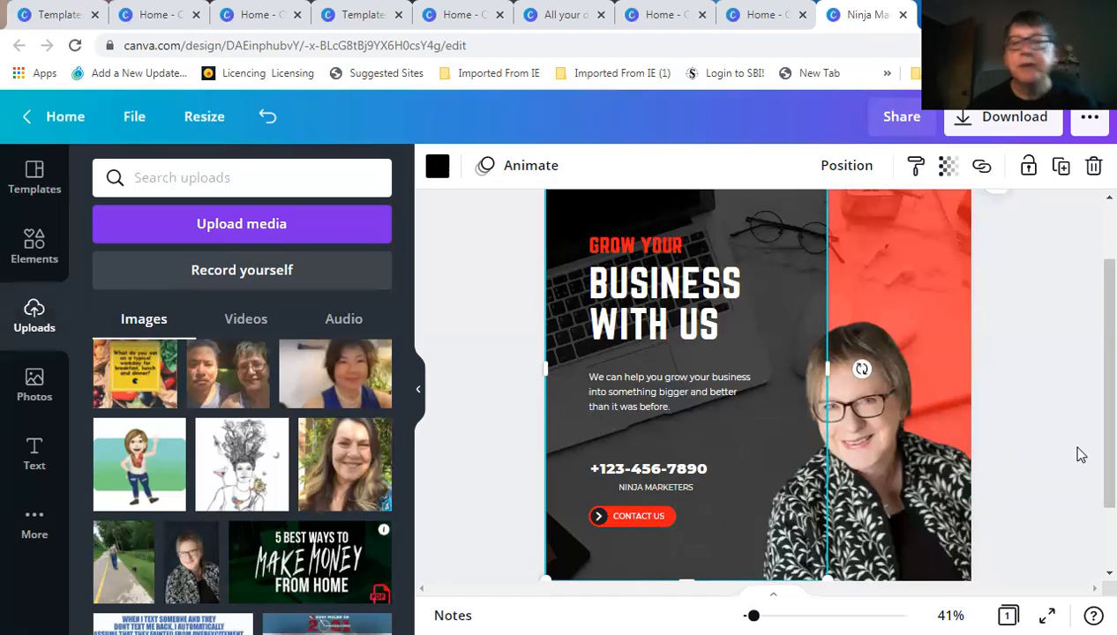
click(713, 470)
Overwrite the phone number text with the contact's e-mail address, then reselect its text box
double_click(713, 468)
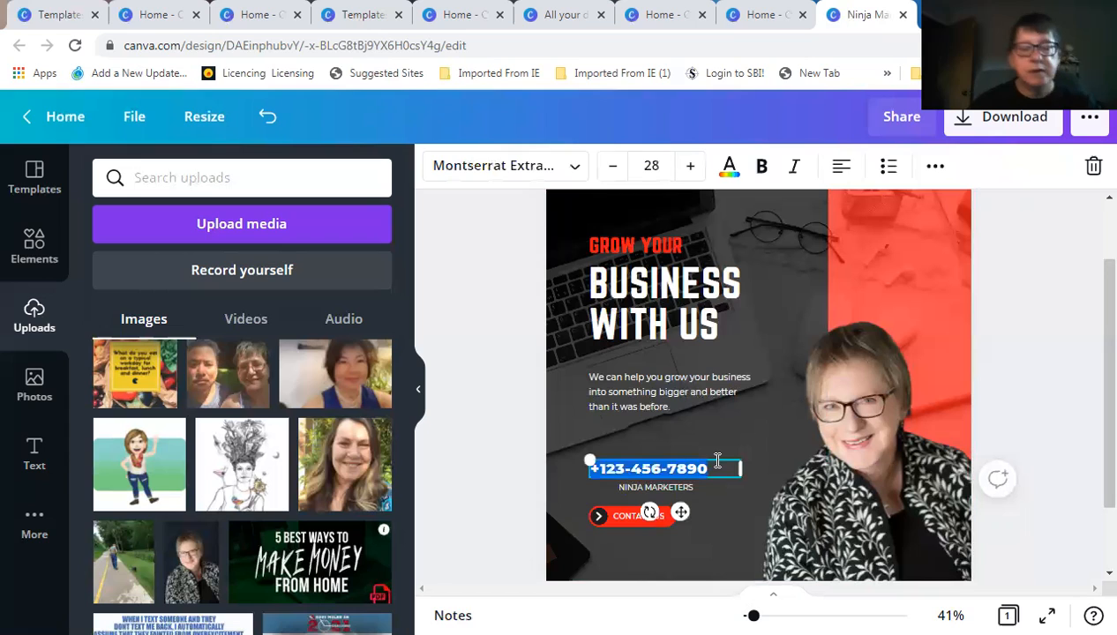
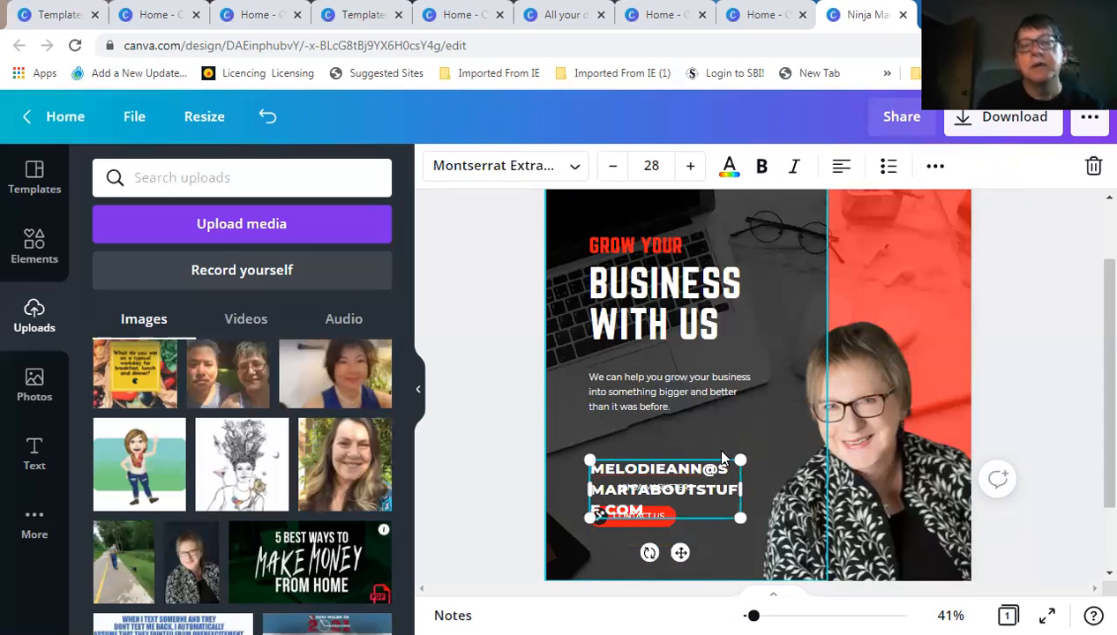
click(743, 411)
click(706, 481)
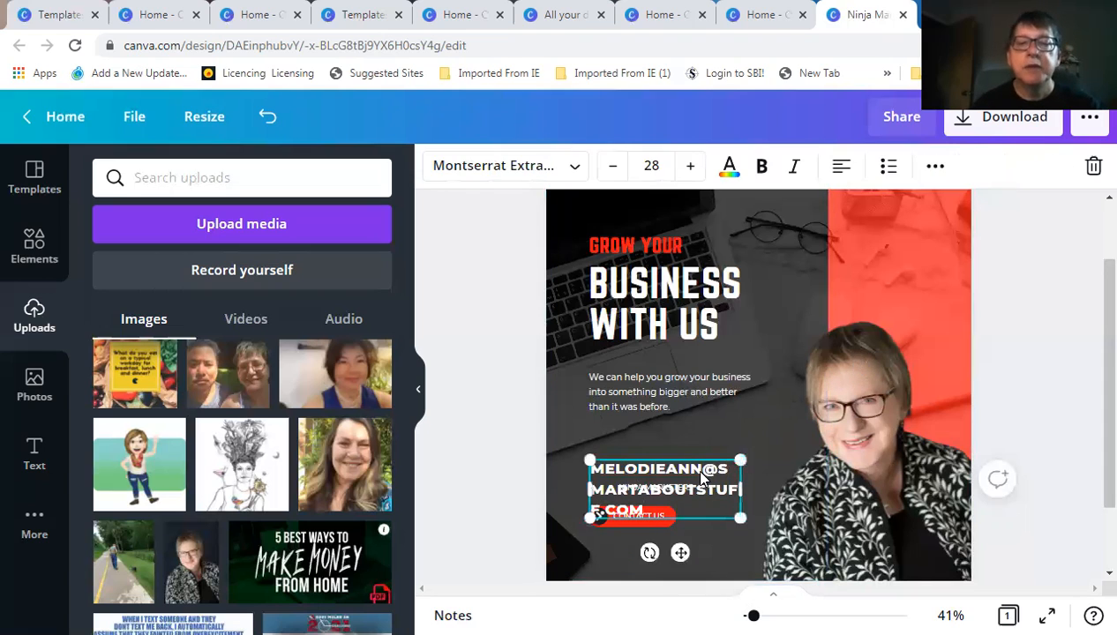
Try e-mail font sizes 18, 14, 12 and 13, settle on 14, and widen the box to one line
click(653, 164)
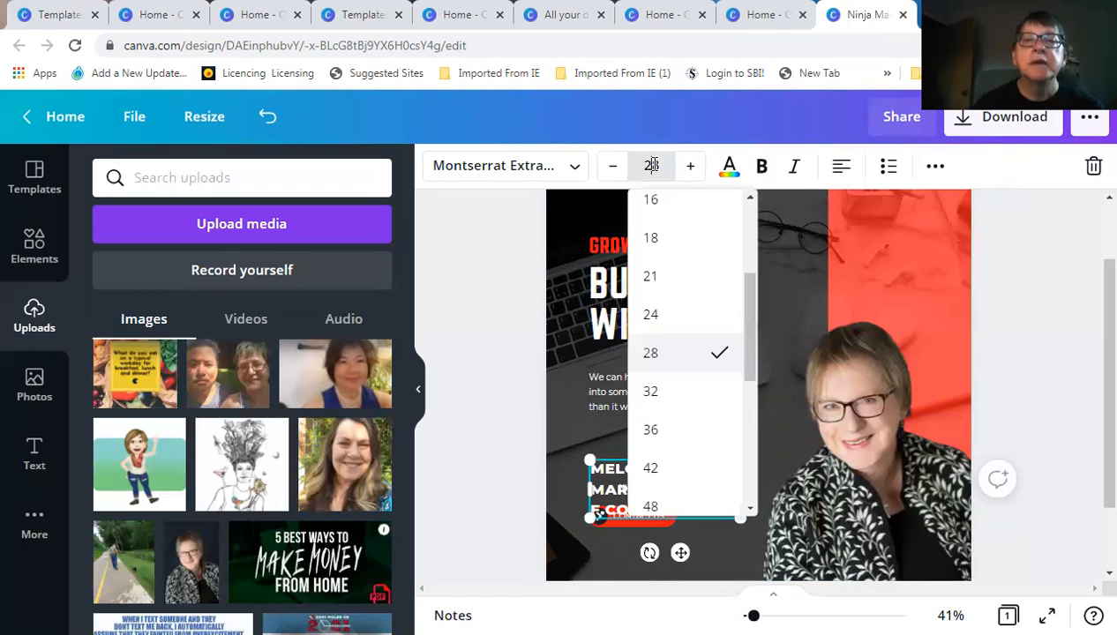
click(651, 238)
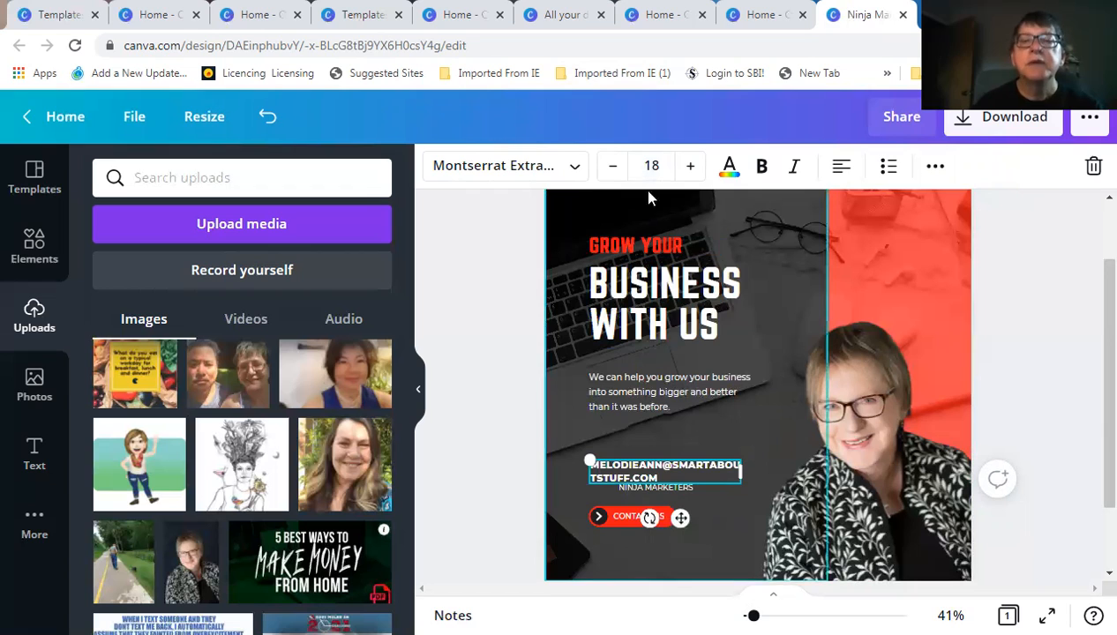
click(651, 166)
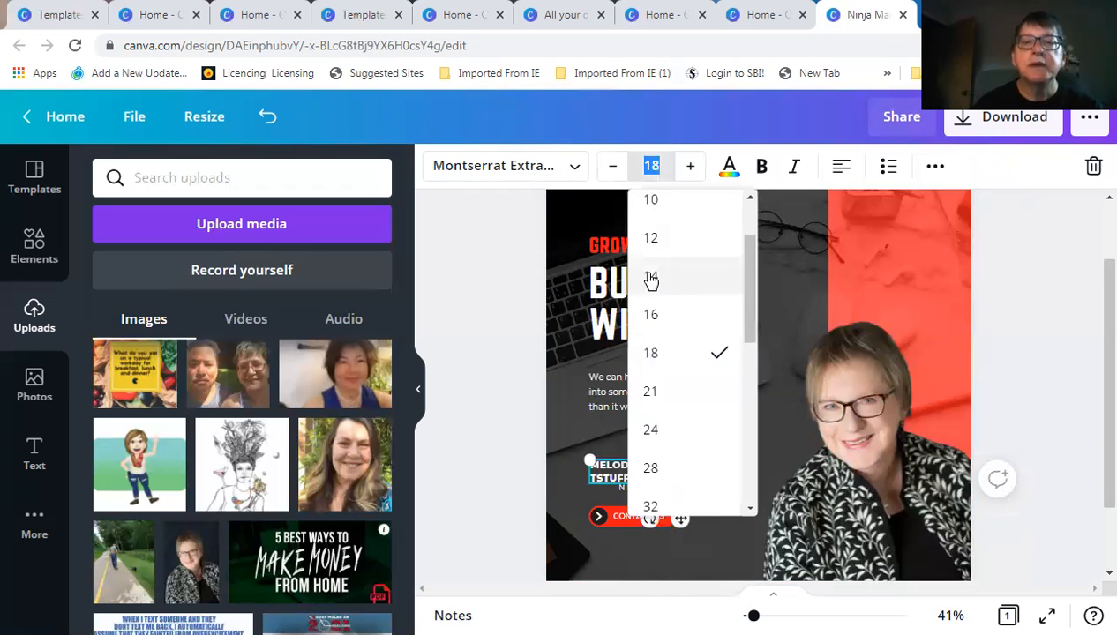
click(651, 276)
click(651, 166)
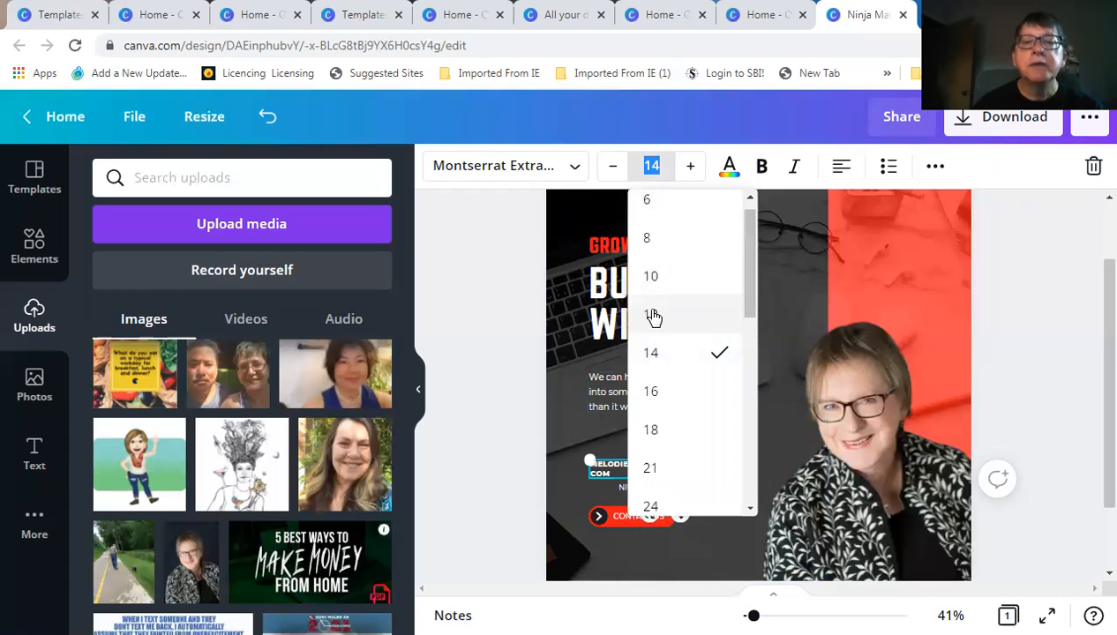
click(653, 316)
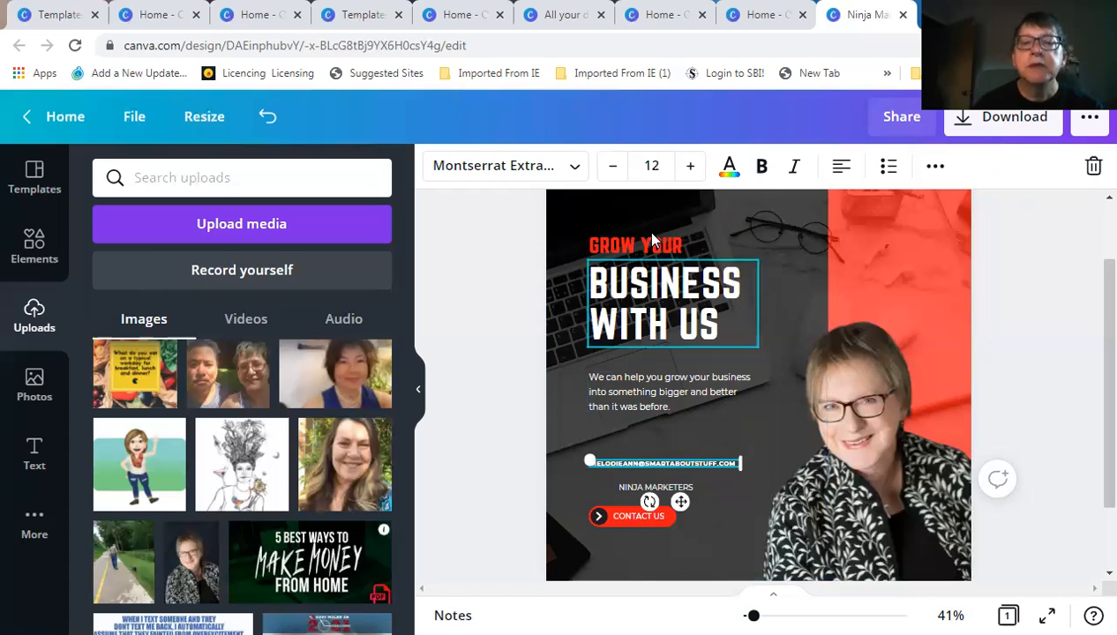
click(651, 165)
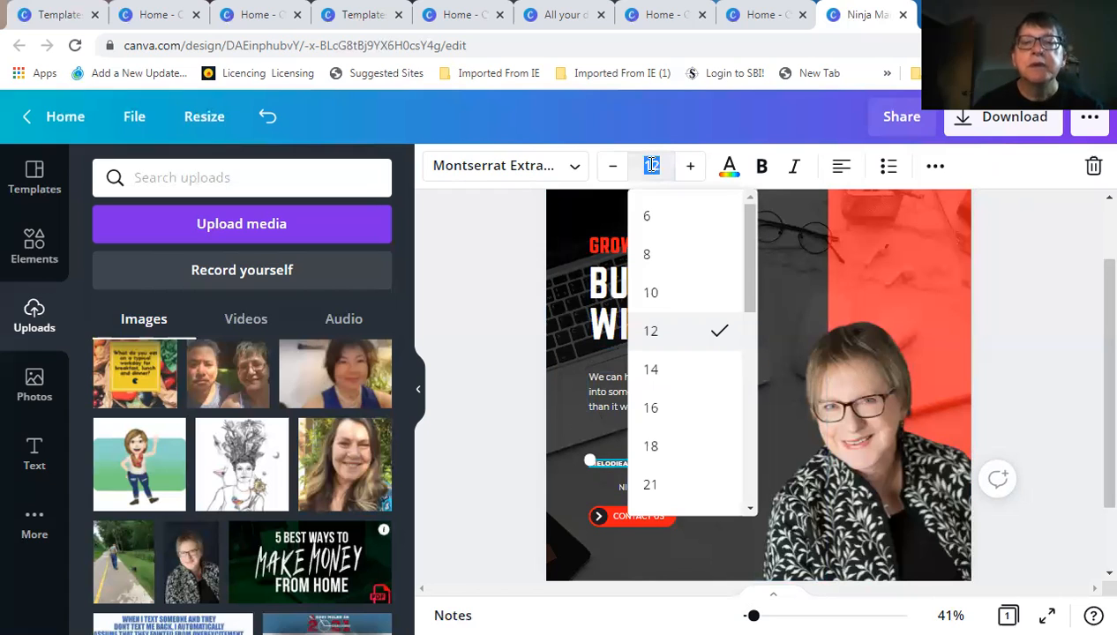
click(663, 165)
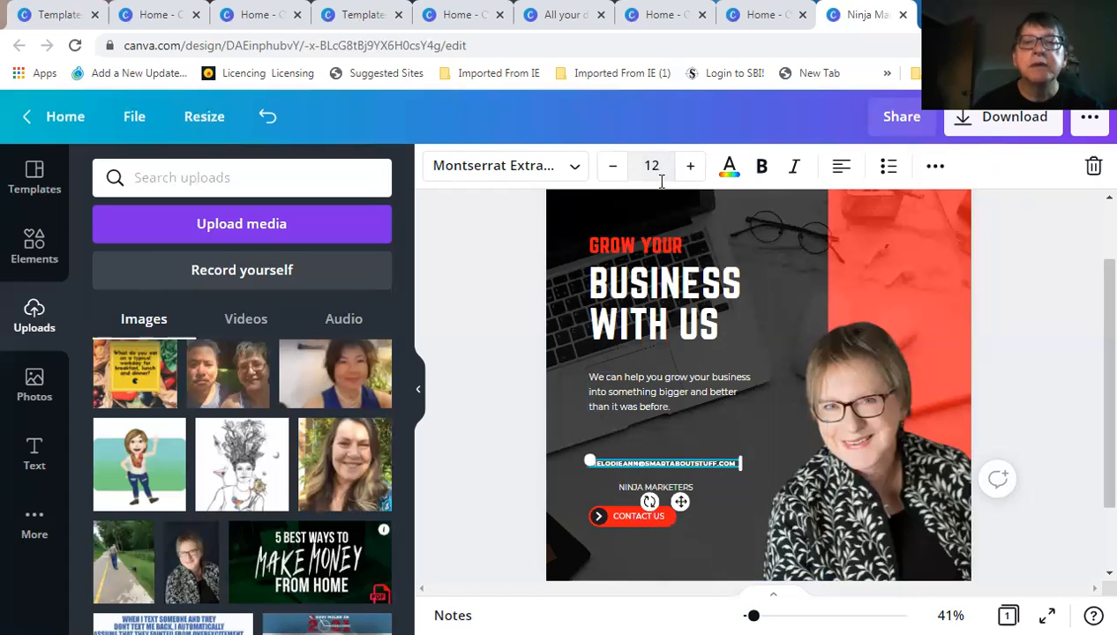
click(688, 165)
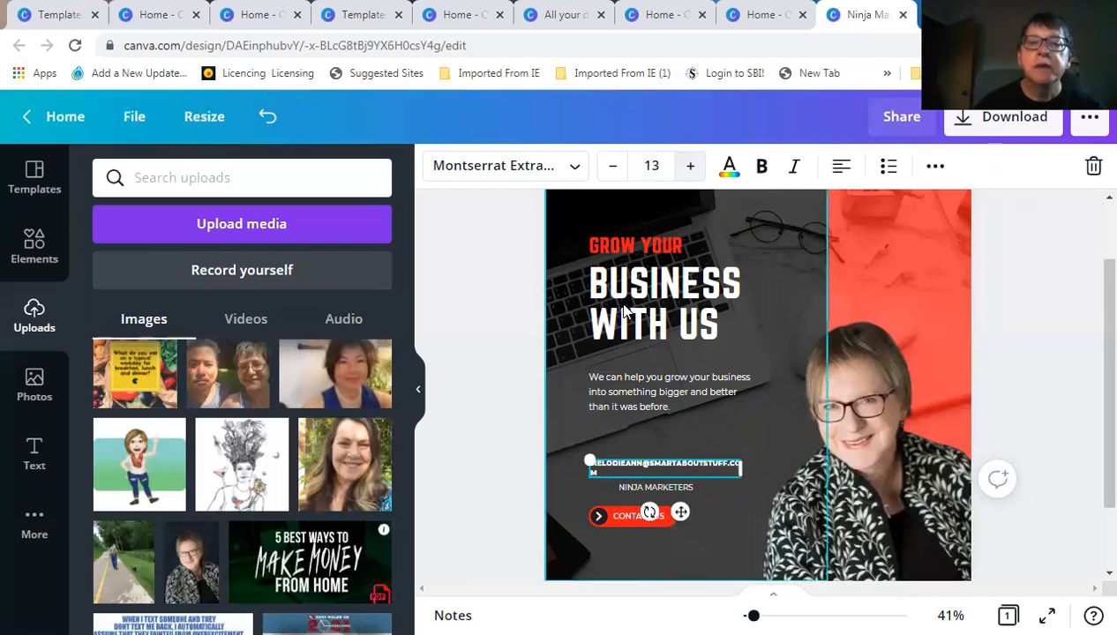
click(651, 166)
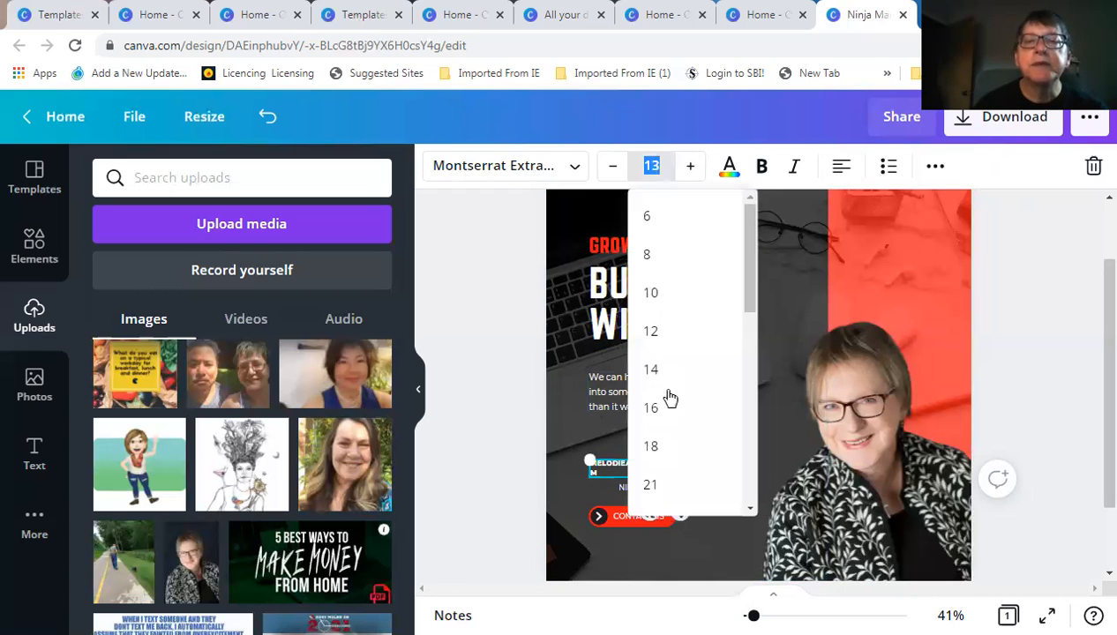
click(651, 369)
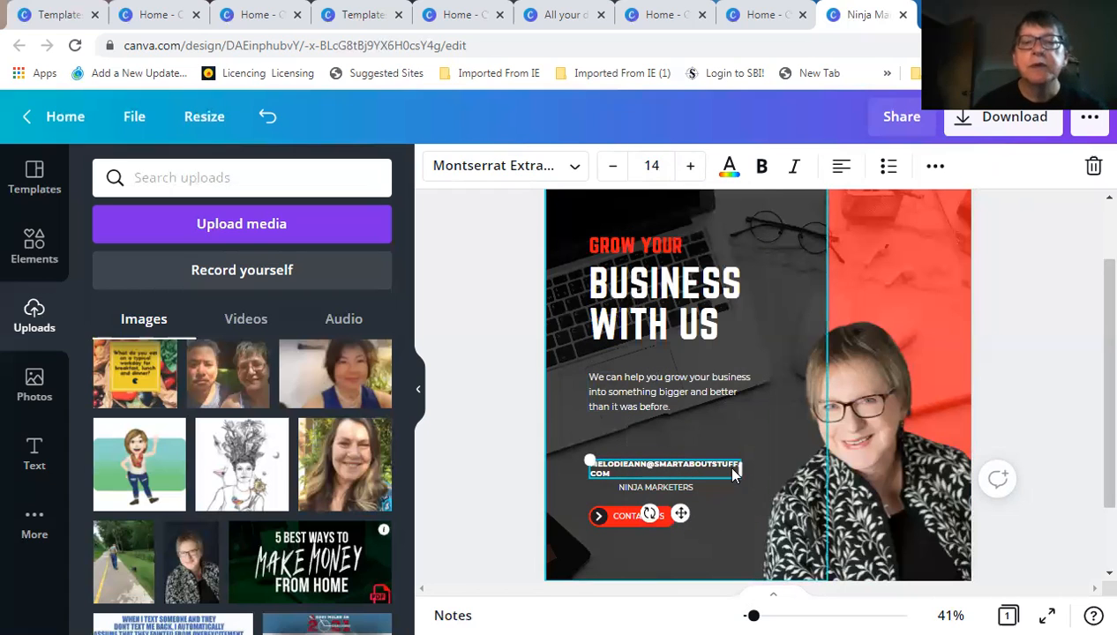
drag(745, 468, 764, 462)
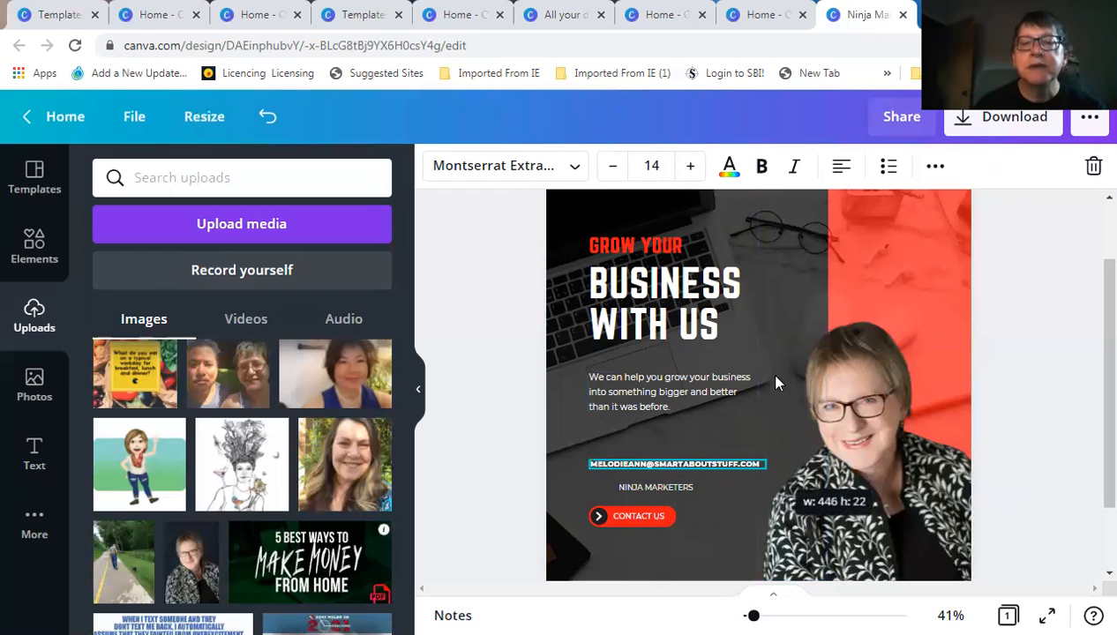
Shift the e-mail line slightly left and down so it sits neatly above NINJA MARKETERS
click(535, 392)
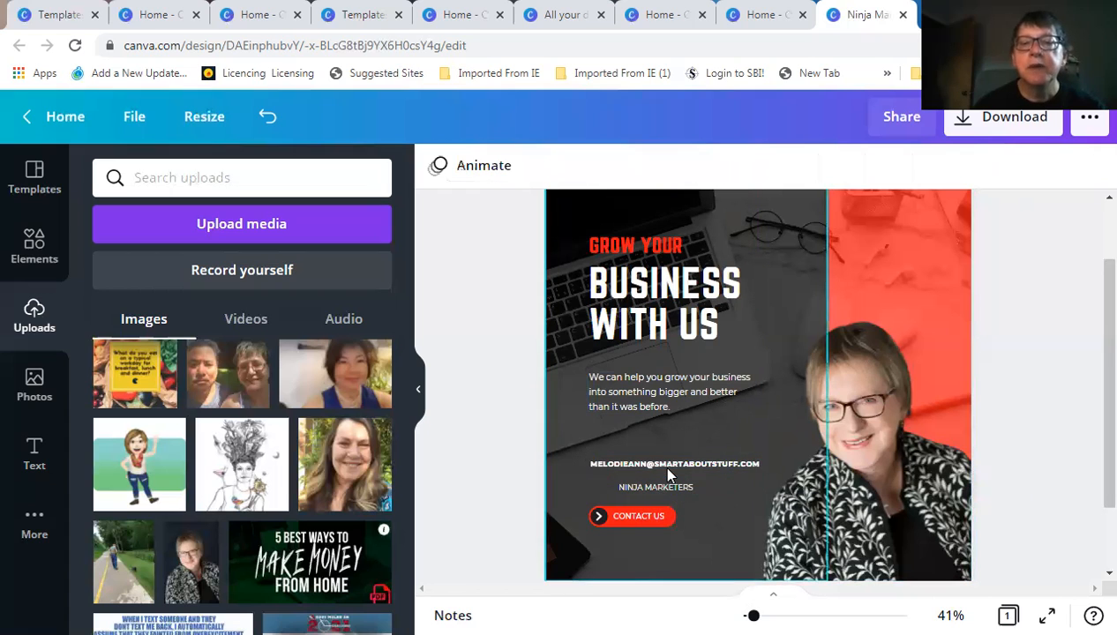
click(668, 469)
drag(690, 504, 674, 511)
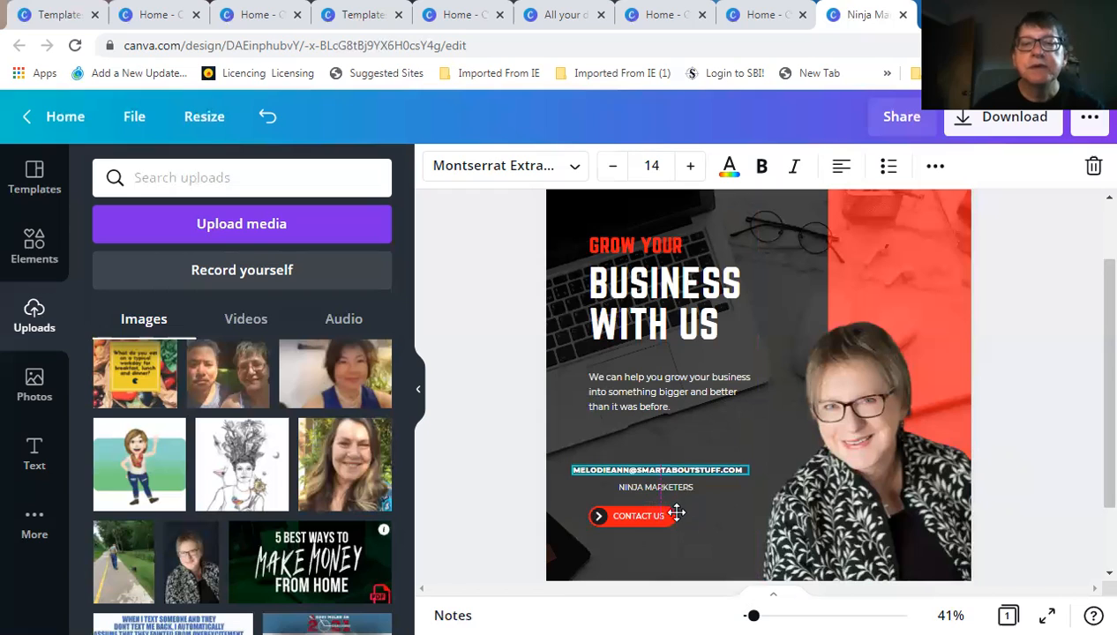
click(499, 385)
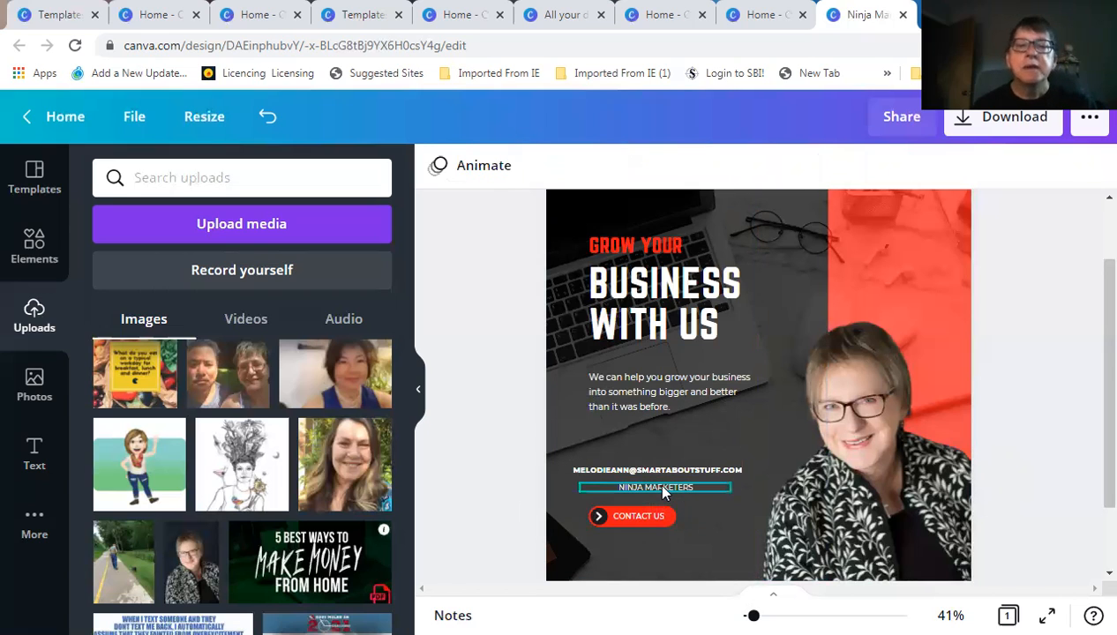
click(664, 493)
click(517, 418)
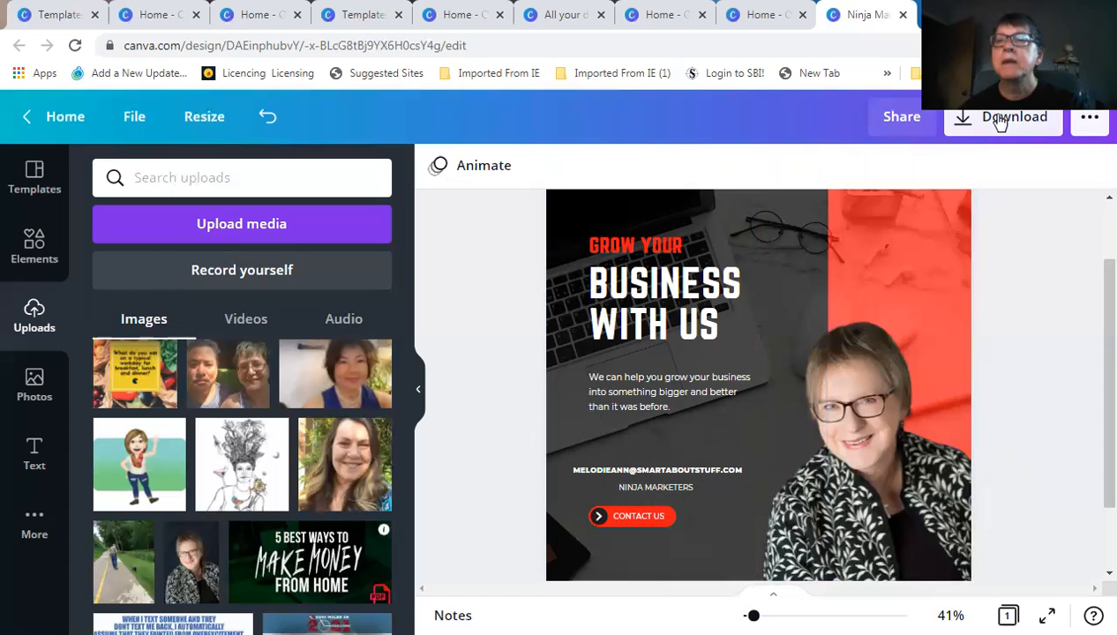
Download the finished design as a PNG and dismiss the 'You saved your design!' message
click(1000, 121)
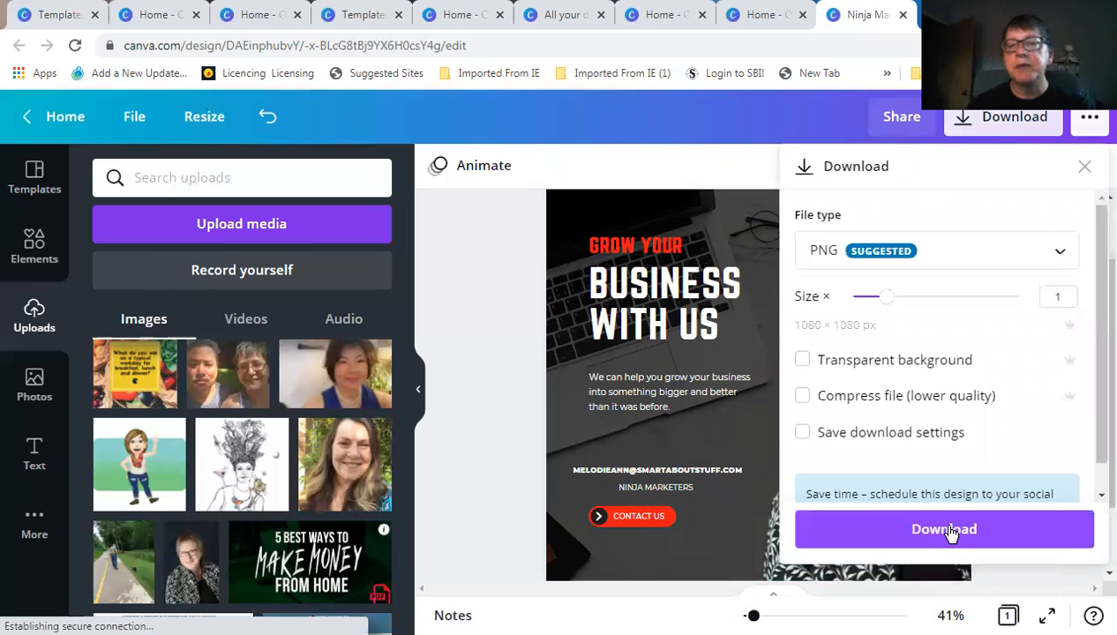
click(945, 530)
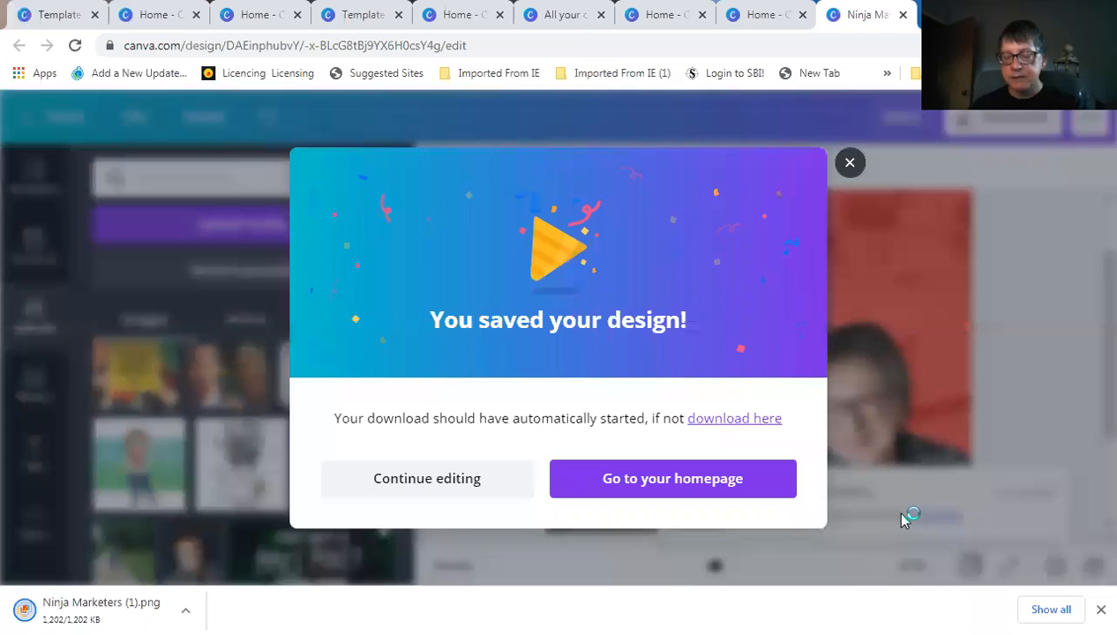
click(851, 162)
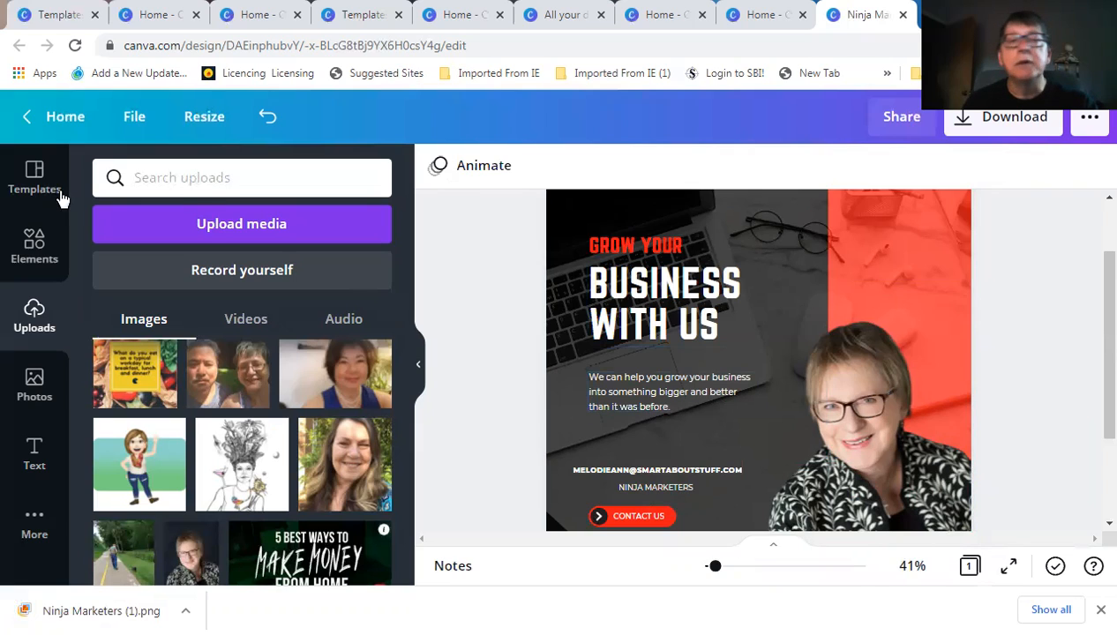
Return to the Canva home page and start a new Instagram Post design
click(64, 120)
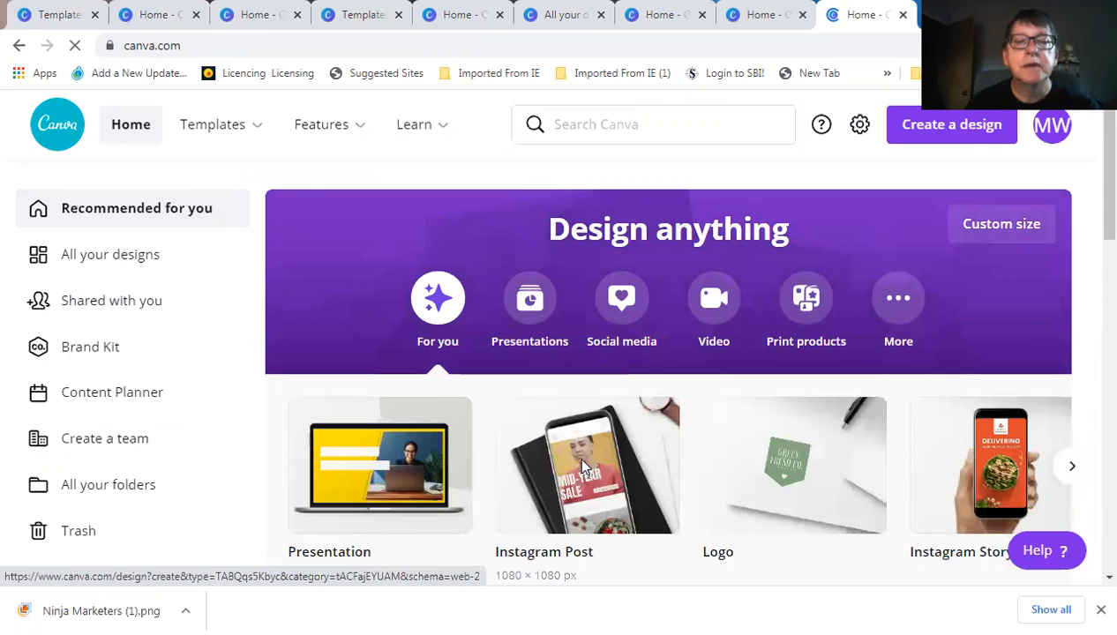
click(585, 468)
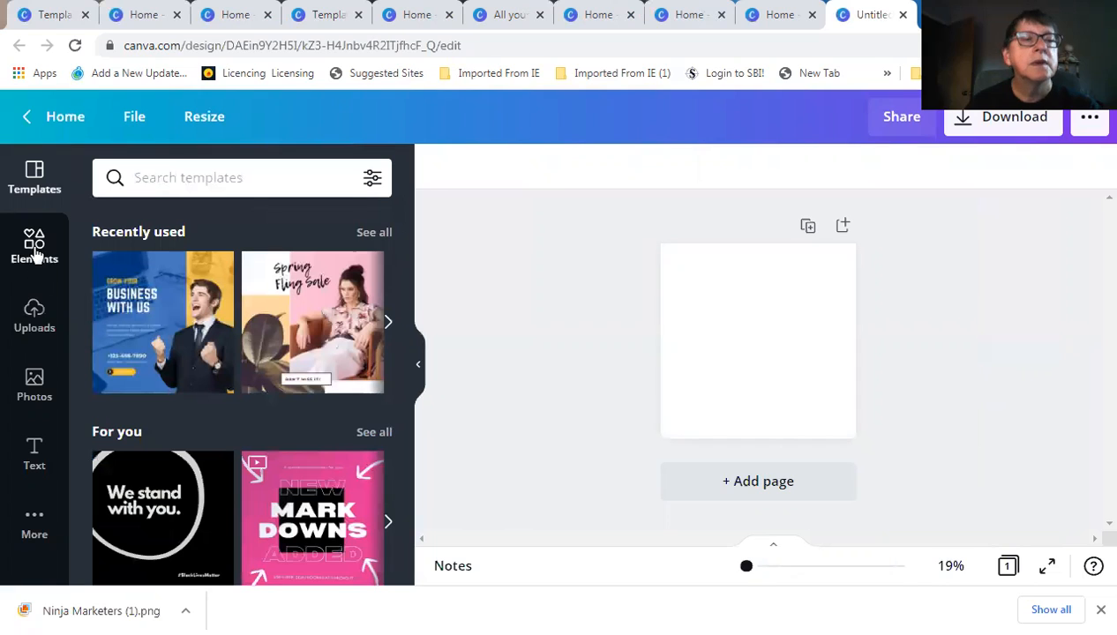
Add the recently used spotlight image and stretch it to all four edges of the 1080 × 1080 page
click(35, 250)
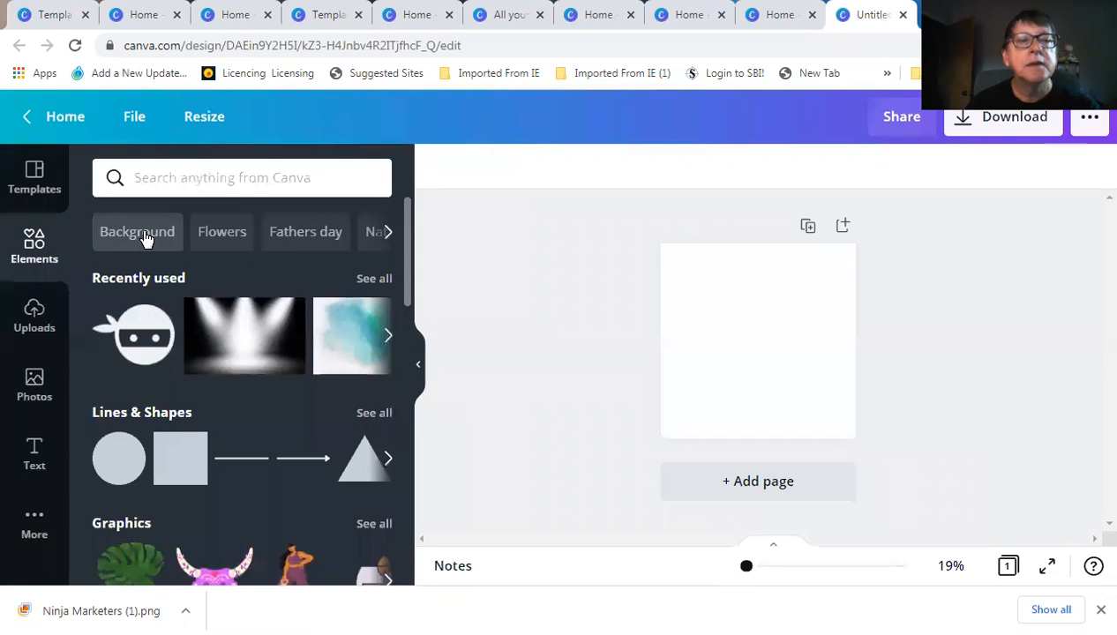
click(236, 329)
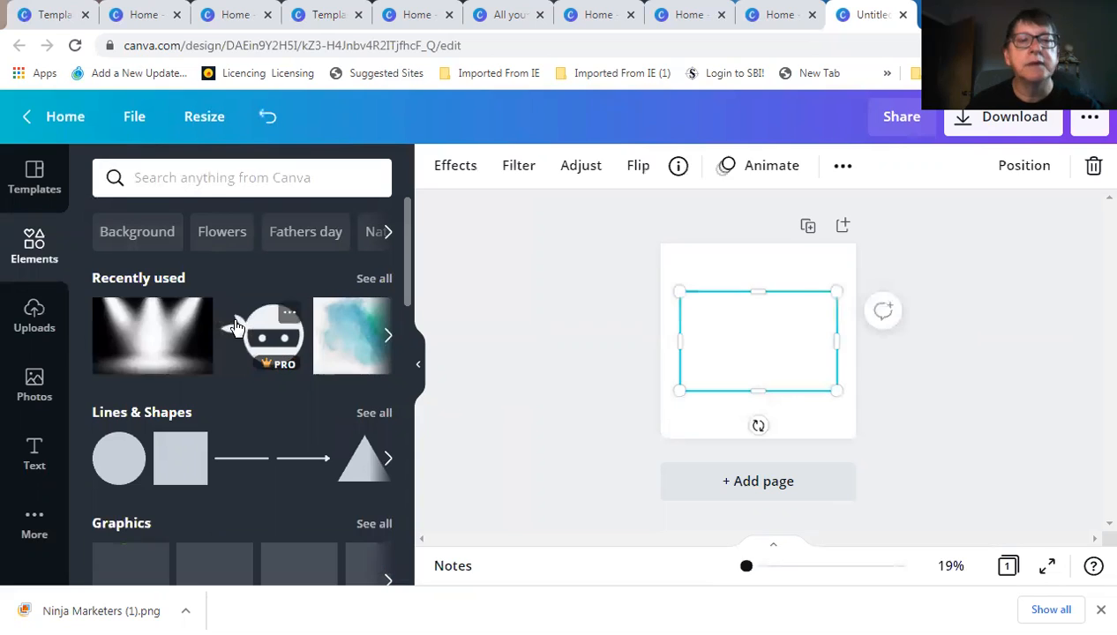
drag(757, 291, 748, 246)
drag(677, 319, 653, 316)
drag(745, 389, 748, 438)
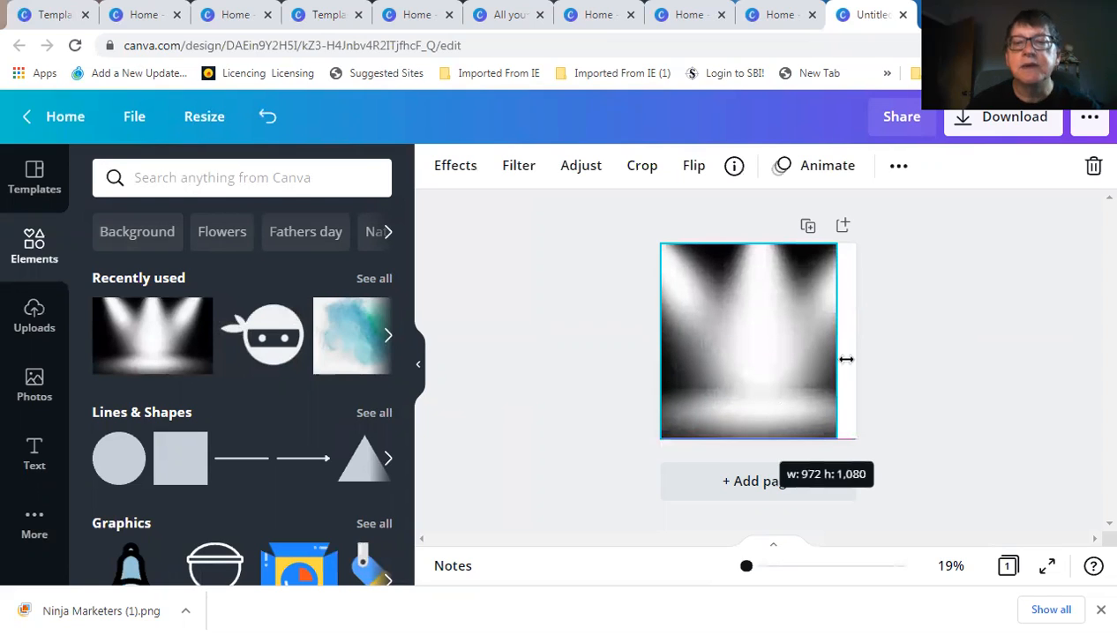
drag(849, 340, 854, 339)
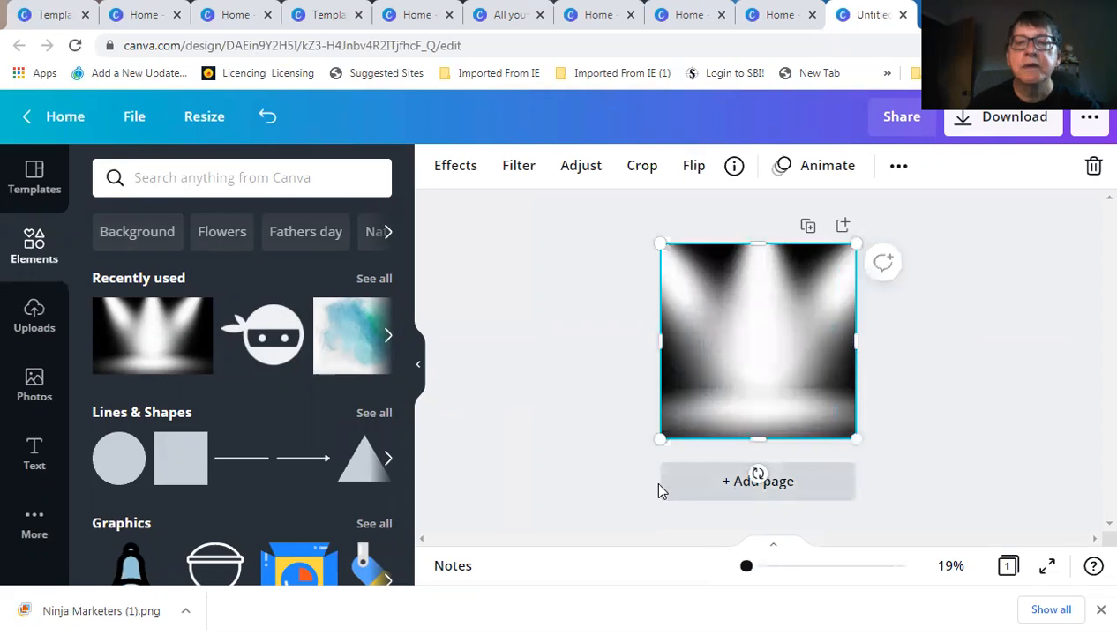
click(762, 565)
drag(762, 566, 752, 566)
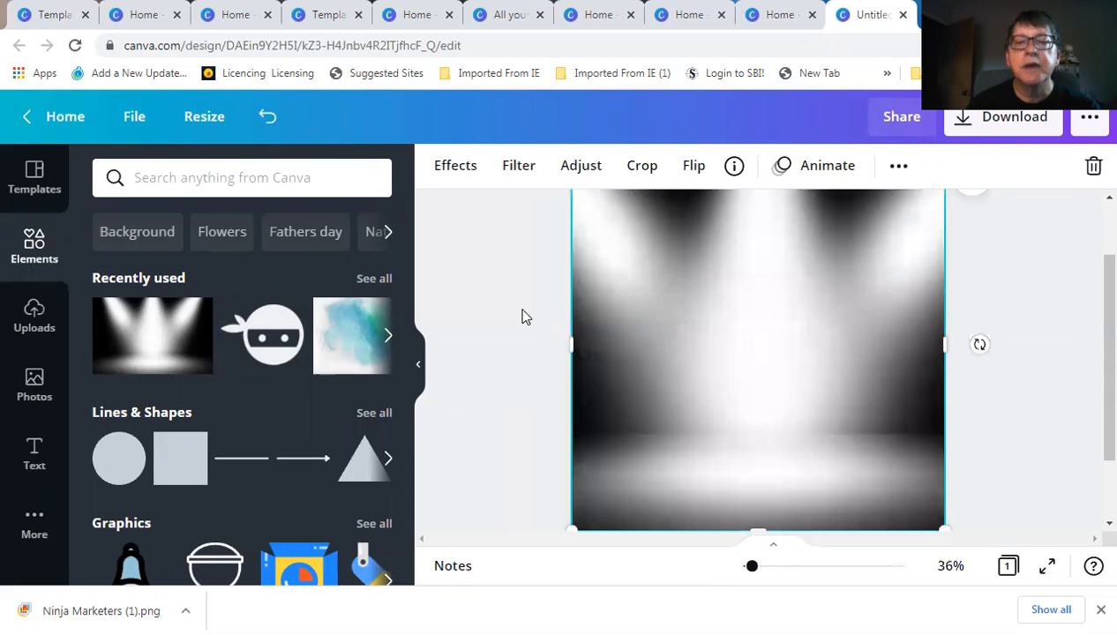
Show the Uploads images and scroll down the grid to the portrait thumbnail
click(496, 273)
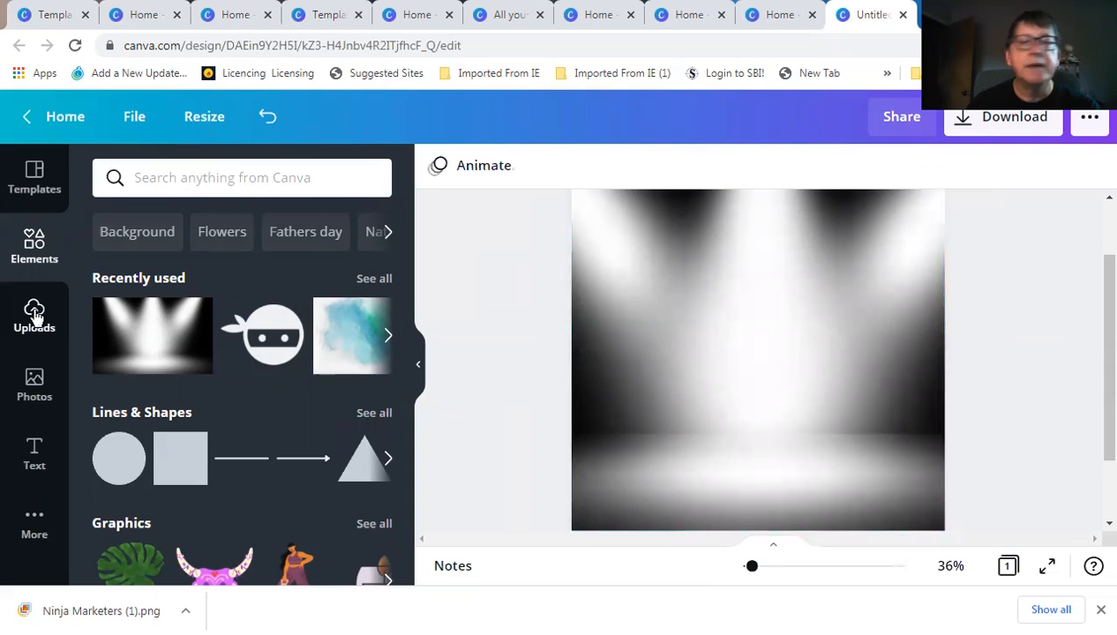
click(35, 315)
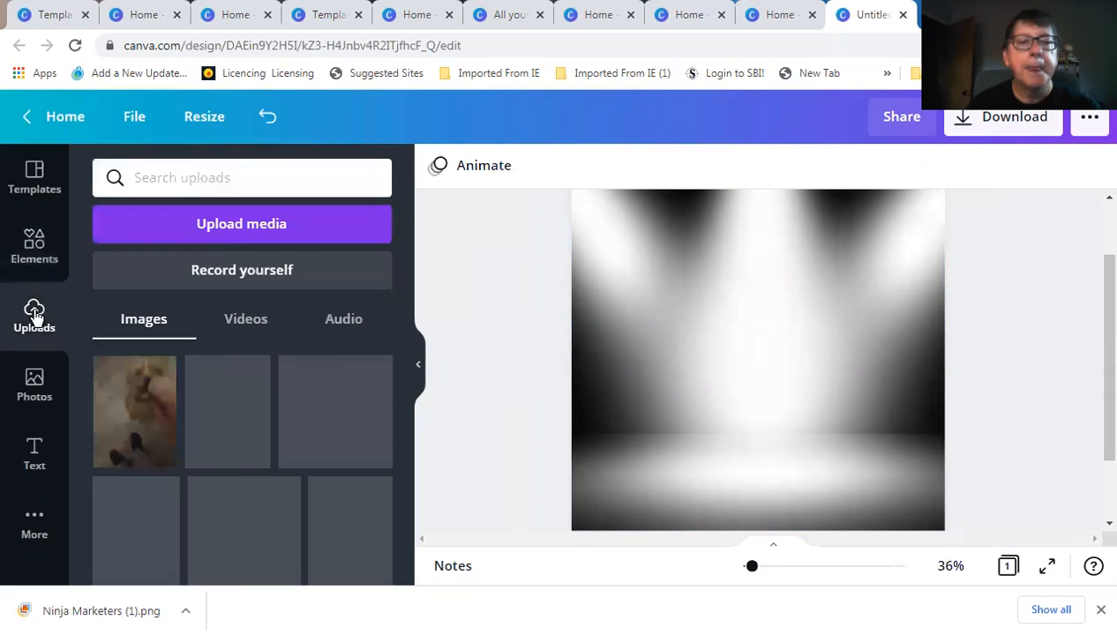
scroll(272, 460, down, 1)
scroll(274, 463, down, 10)
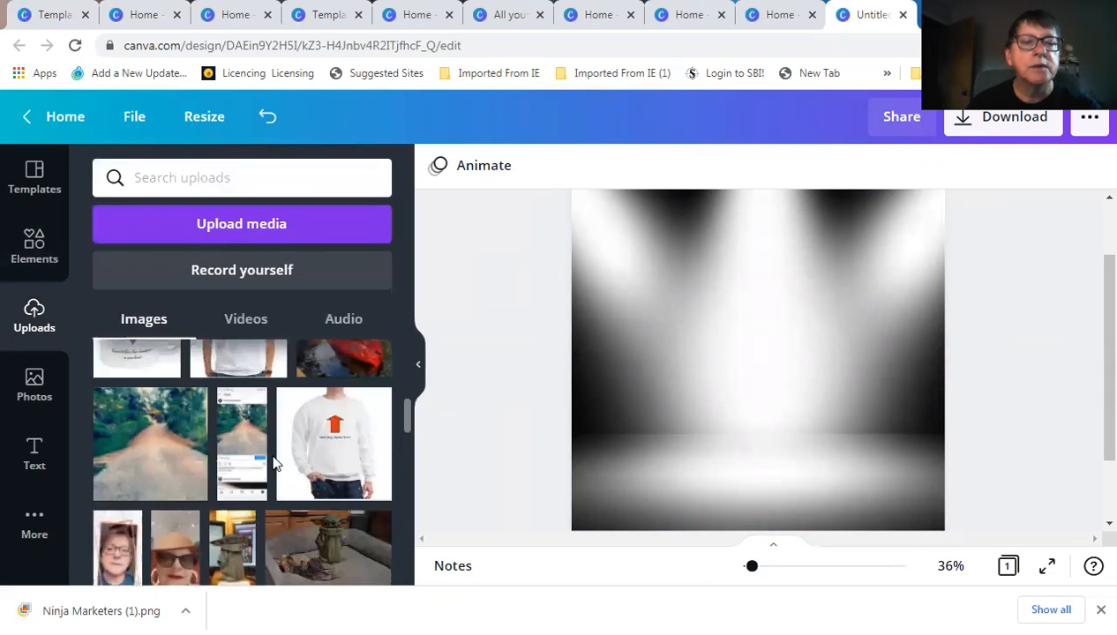
scroll(274, 463, down, 10)
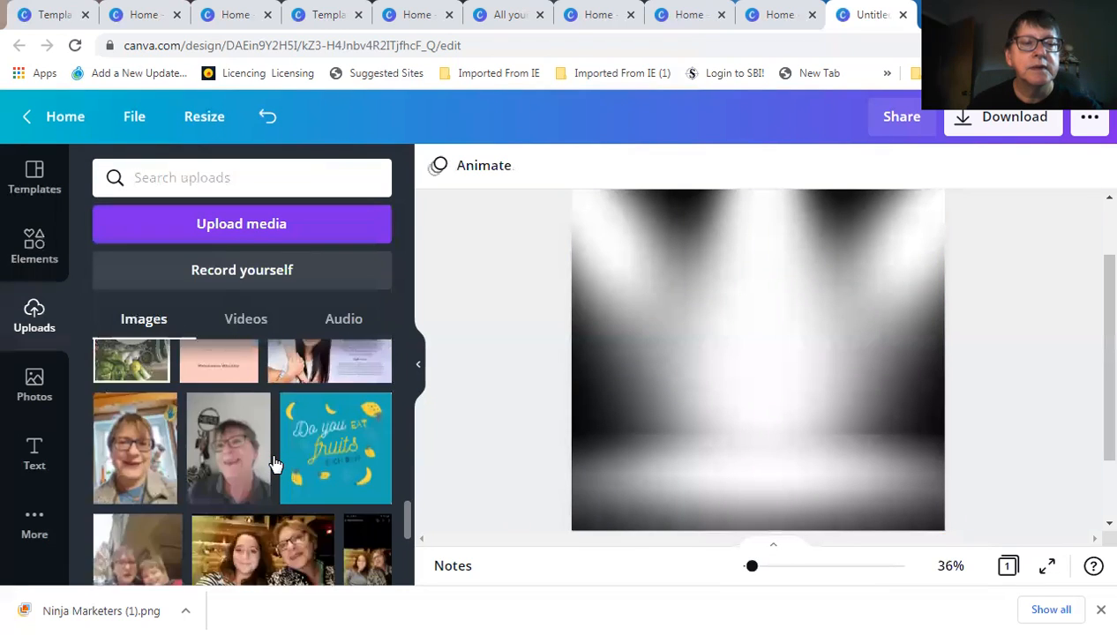
scroll(274, 463, down, 10)
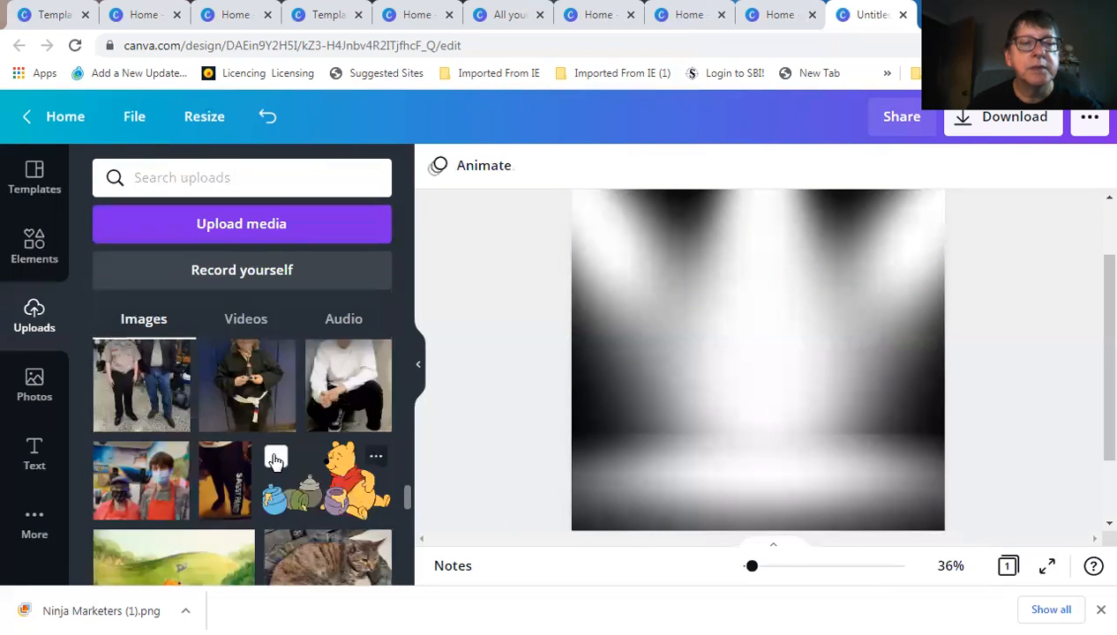
scroll(273, 460, down, 2)
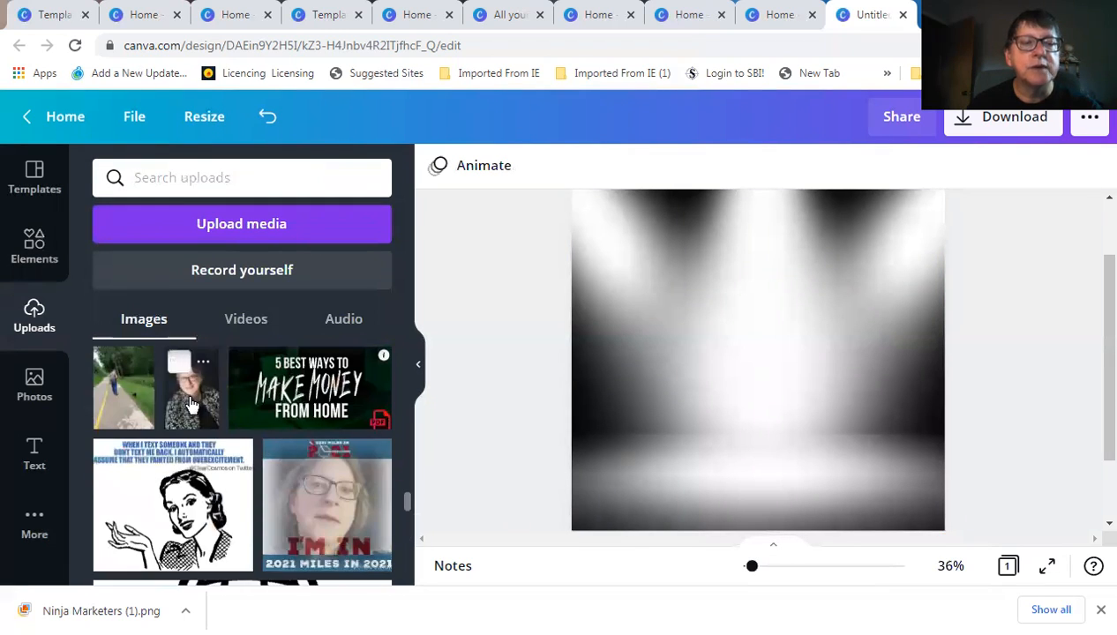
Add the portrait photo and centre it on the page with its bottom on the lower edge
click(192, 404)
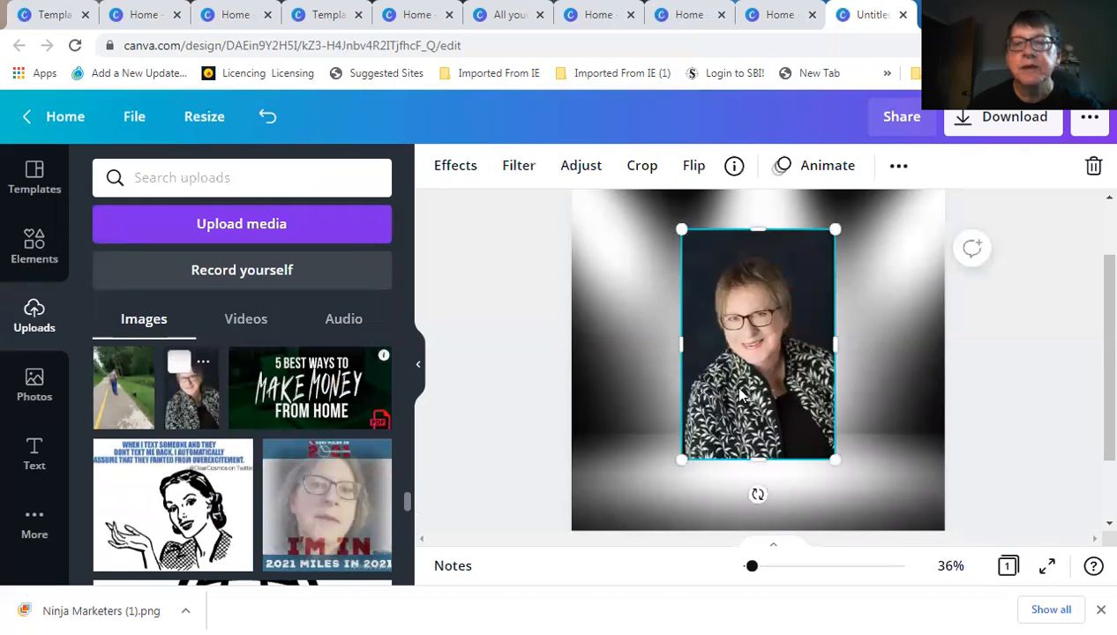
drag(760, 442, 765, 447)
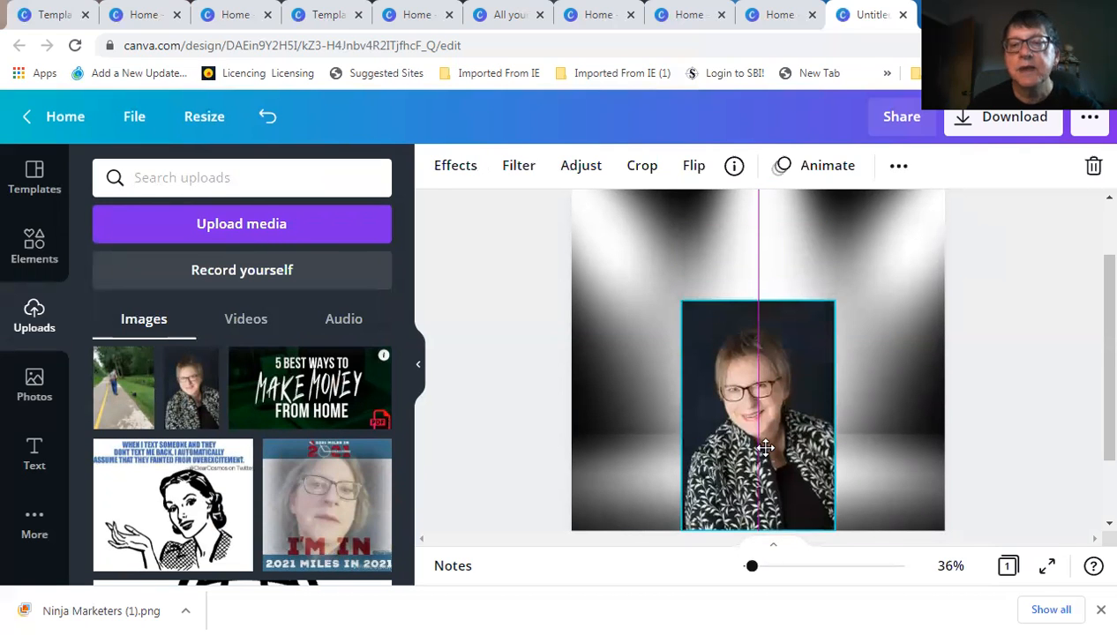
click(711, 409)
drag(749, 413, 744, 413)
click(521, 401)
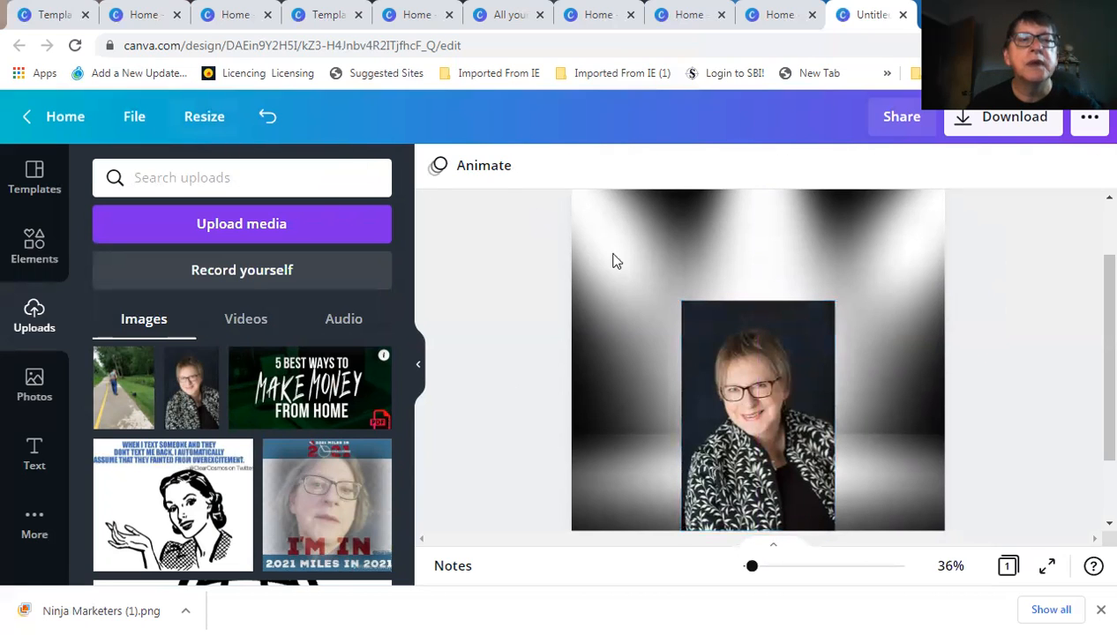
Remove the portrait's background with the Effects Background Remover and apply the result
click(737, 369)
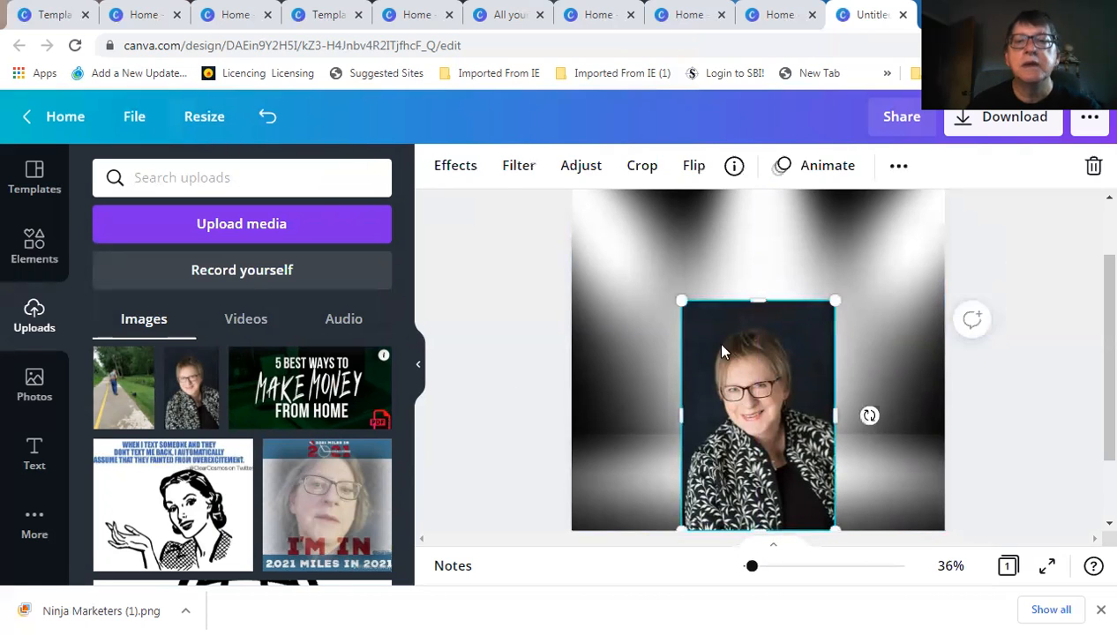
click(455, 166)
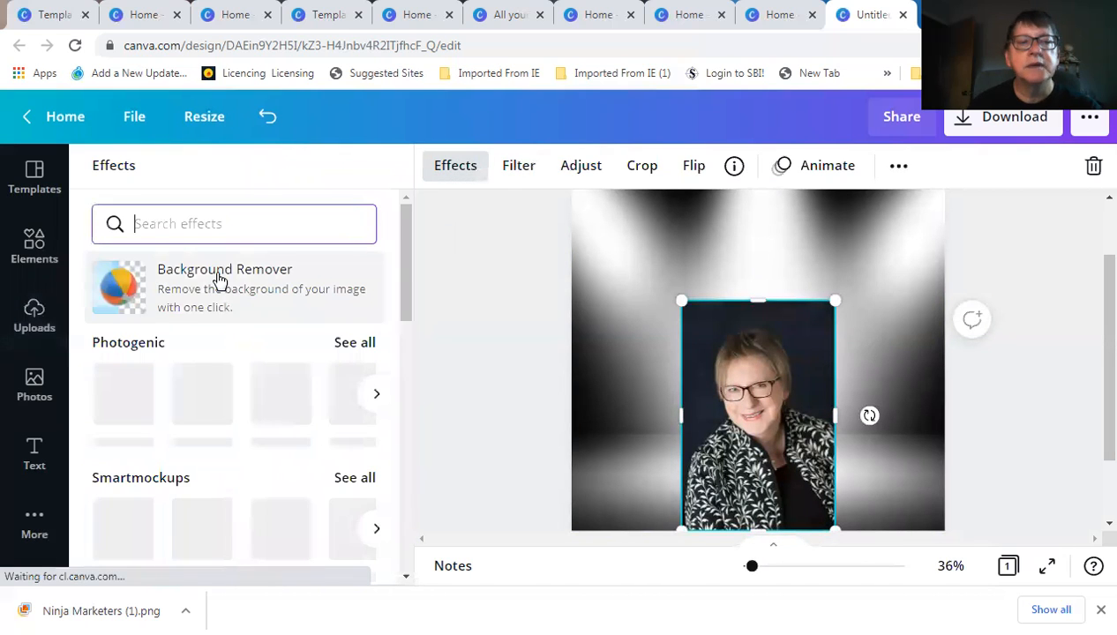
click(219, 279)
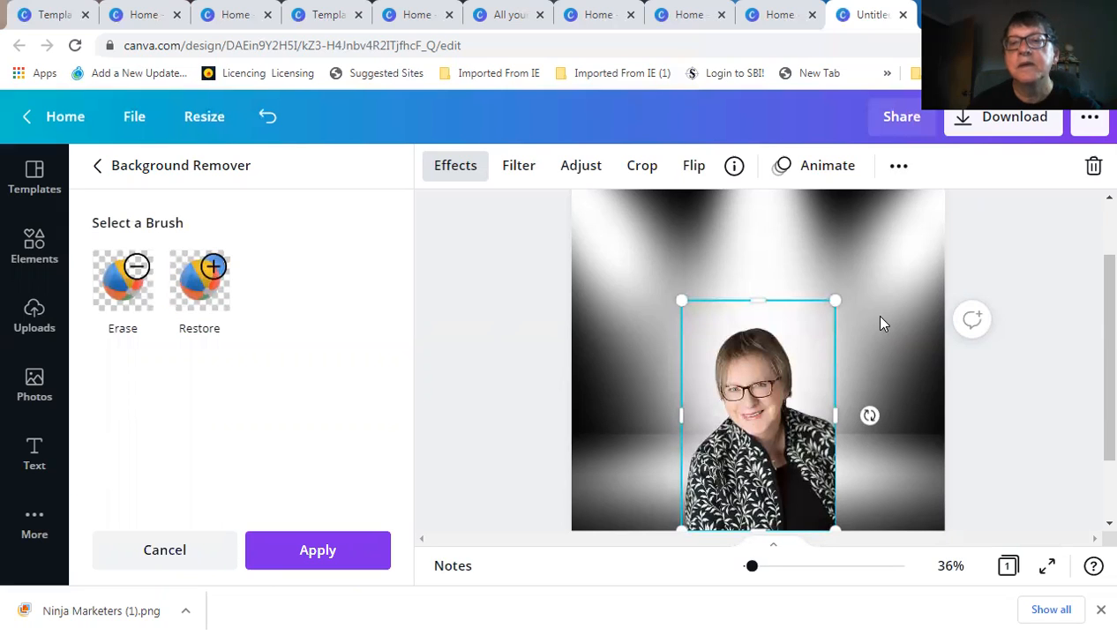
click(743, 272)
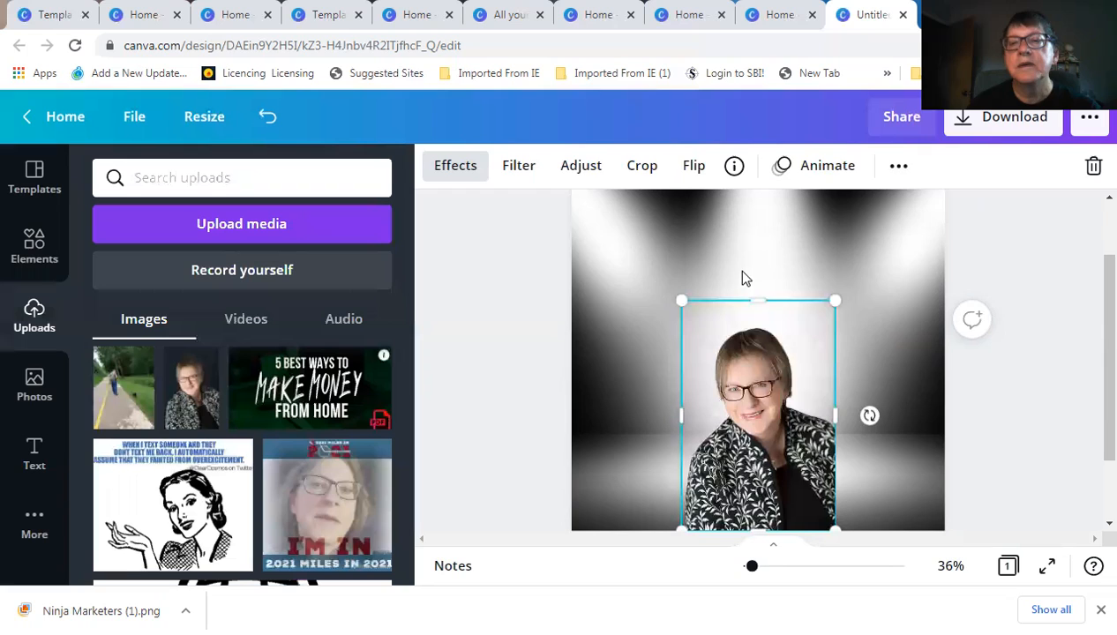
Reselect the cut-out portrait and nudge it into position beneath the stage lights
click(631, 304)
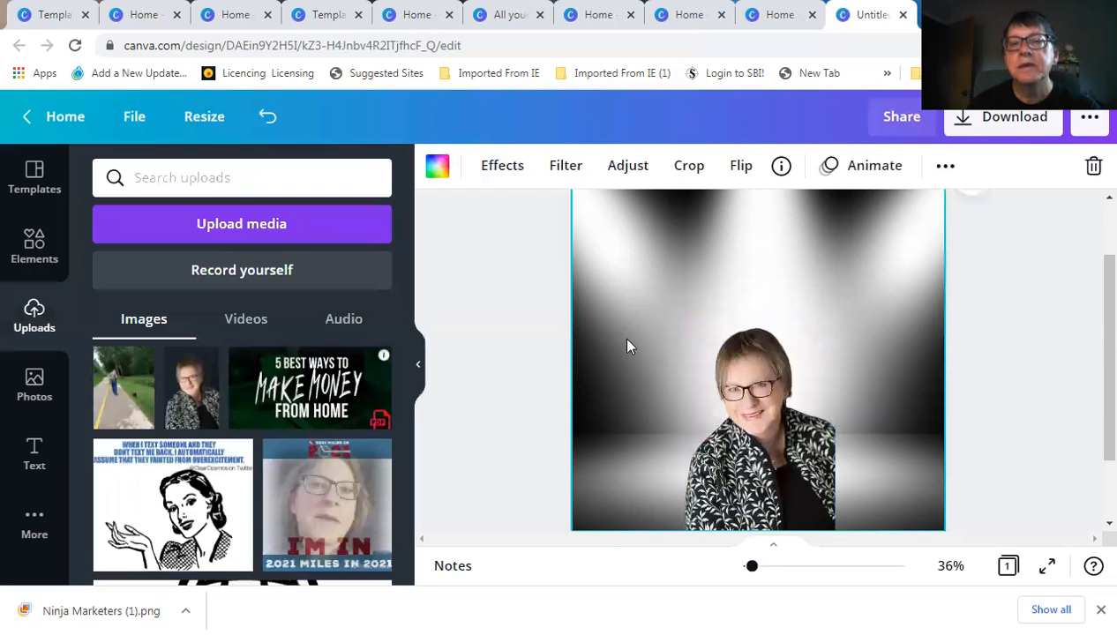
click(742, 458)
drag(740, 451, 517, 357)
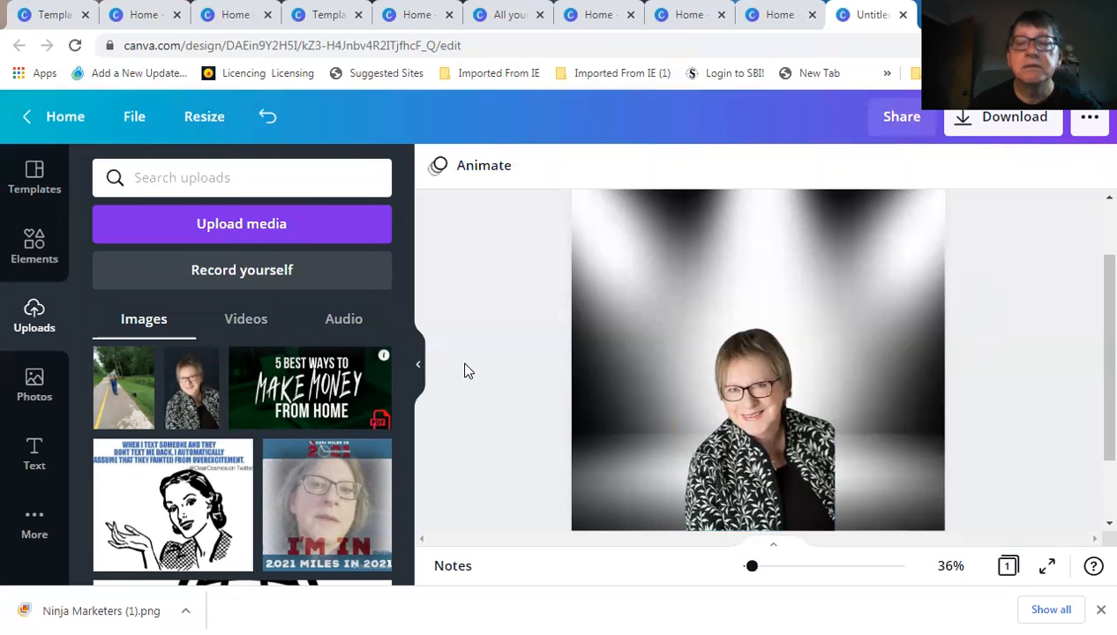
click(34, 453)
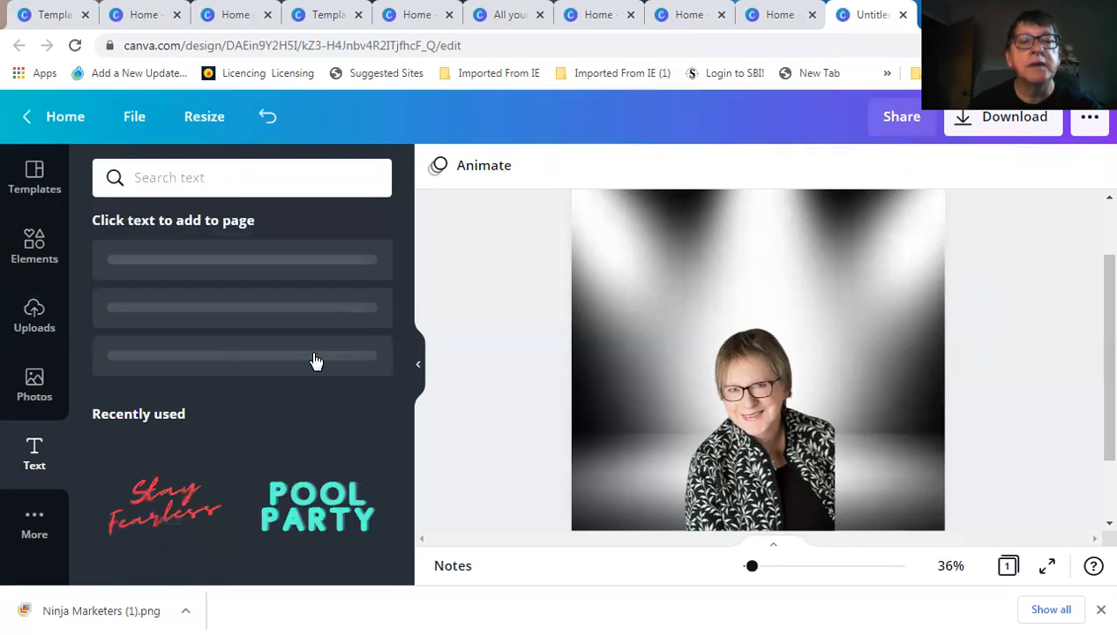
scroll(315, 402, down, 2)
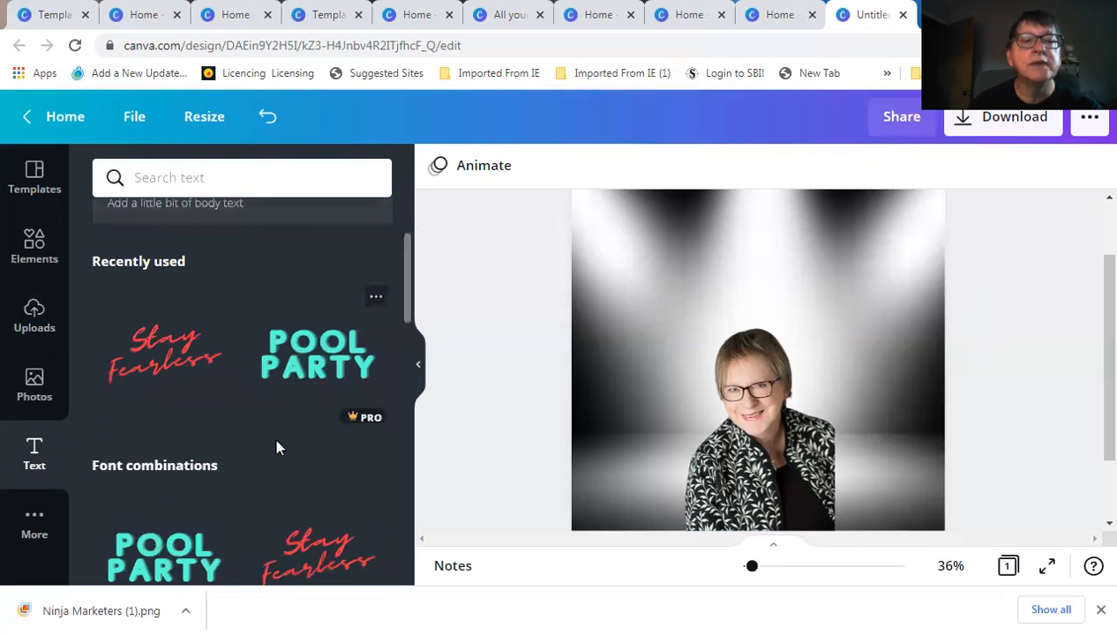
scroll(216, 388, down, 3)
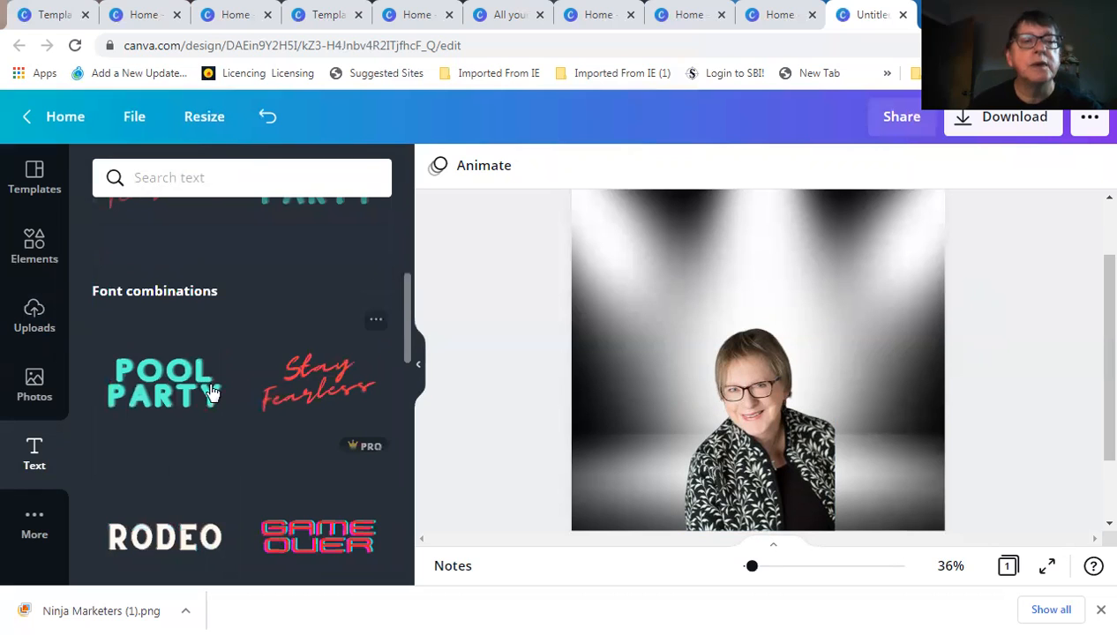
scroll(213, 394, down, 2)
scroll(299, 416, down, 2)
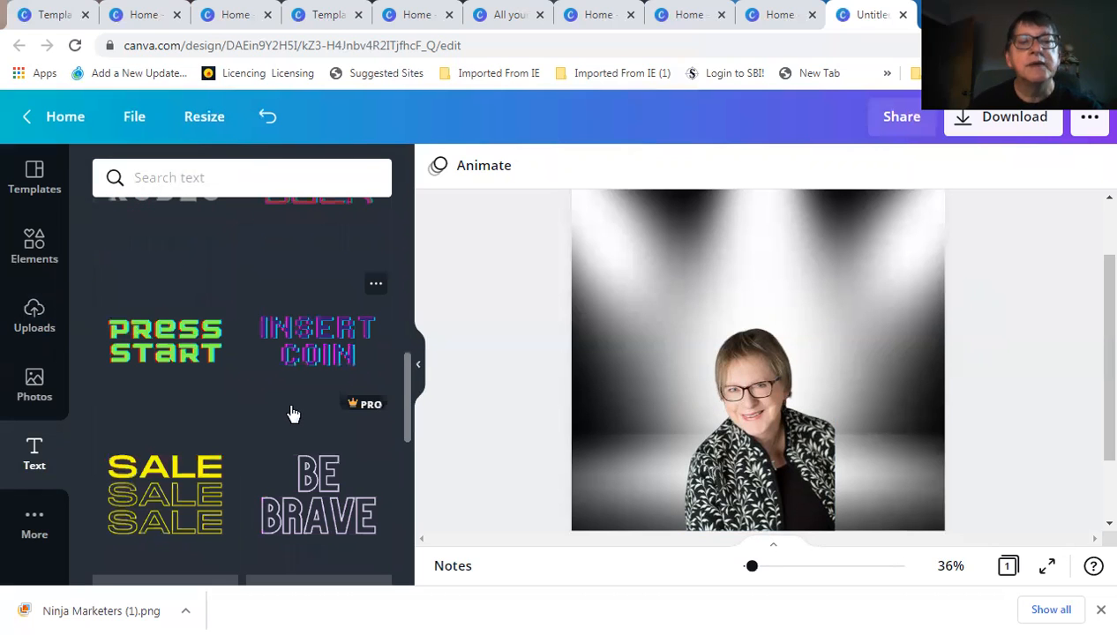
scroll(292, 411, down, 2)
scroll(275, 400, down, 3)
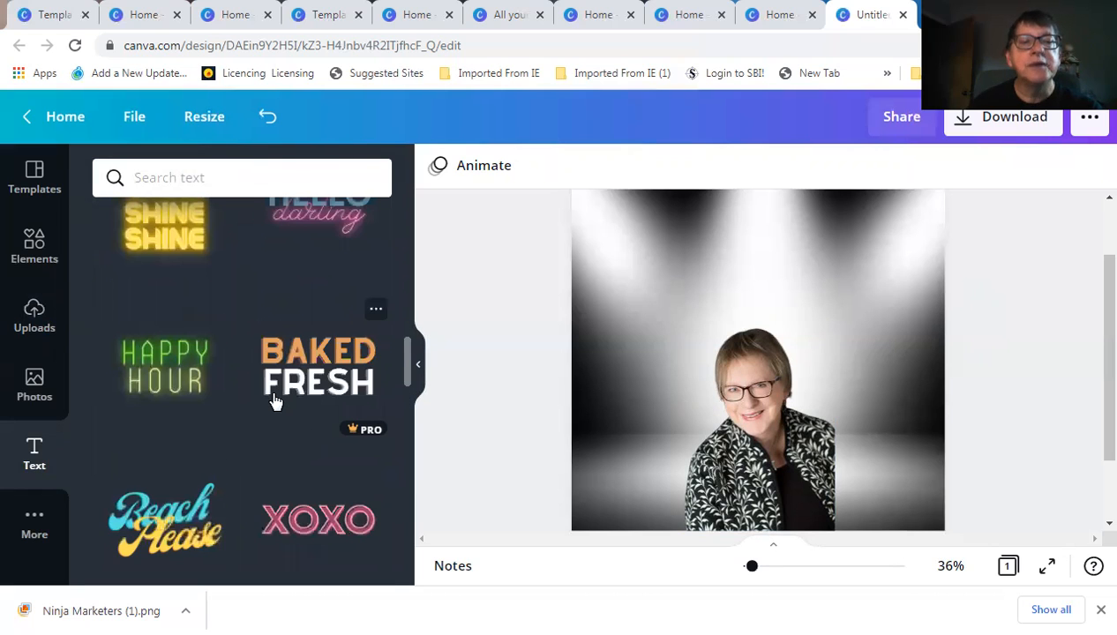
scroll(274, 402, down, 2)
scroll(274, 401, down, 2)
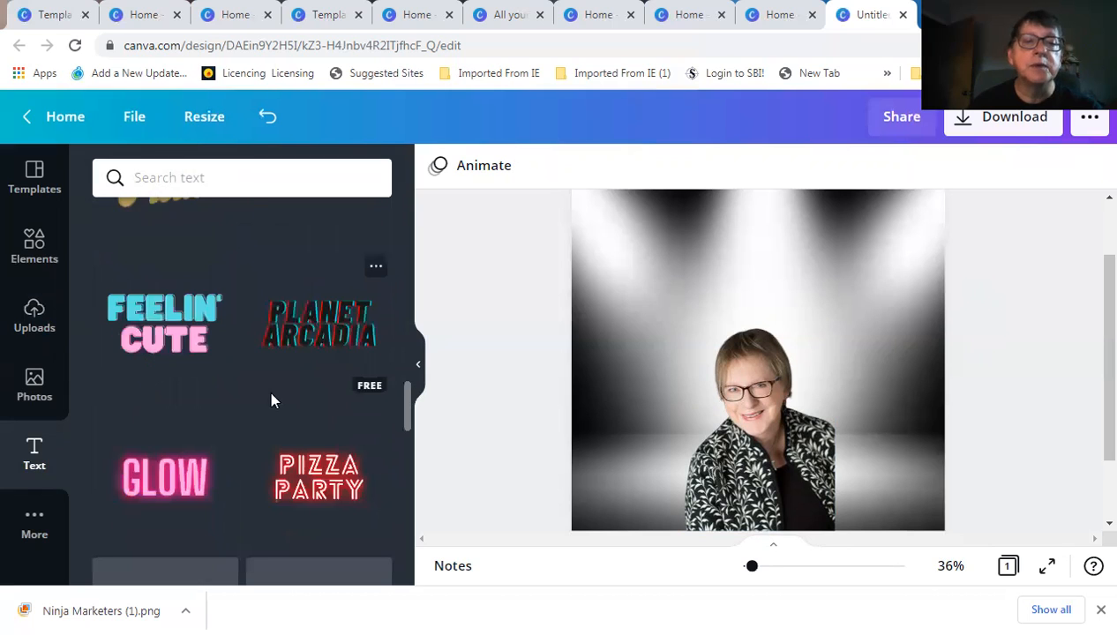
scroll(273, 401, down, 2)
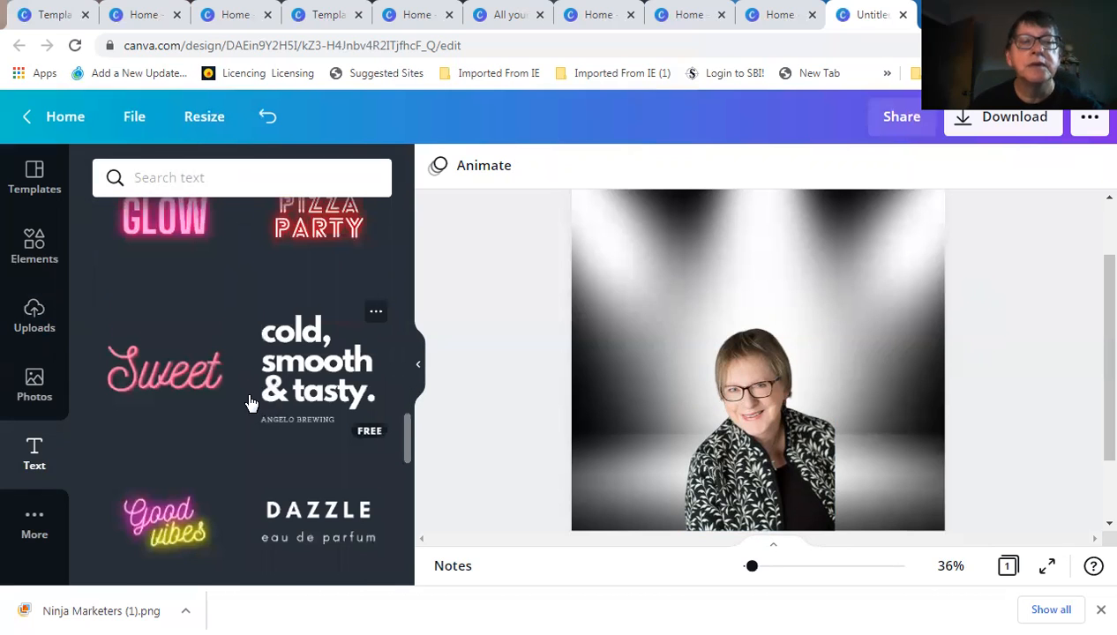
scroll(273, 399, down, 1)
scroll(274, 399, down, 2)
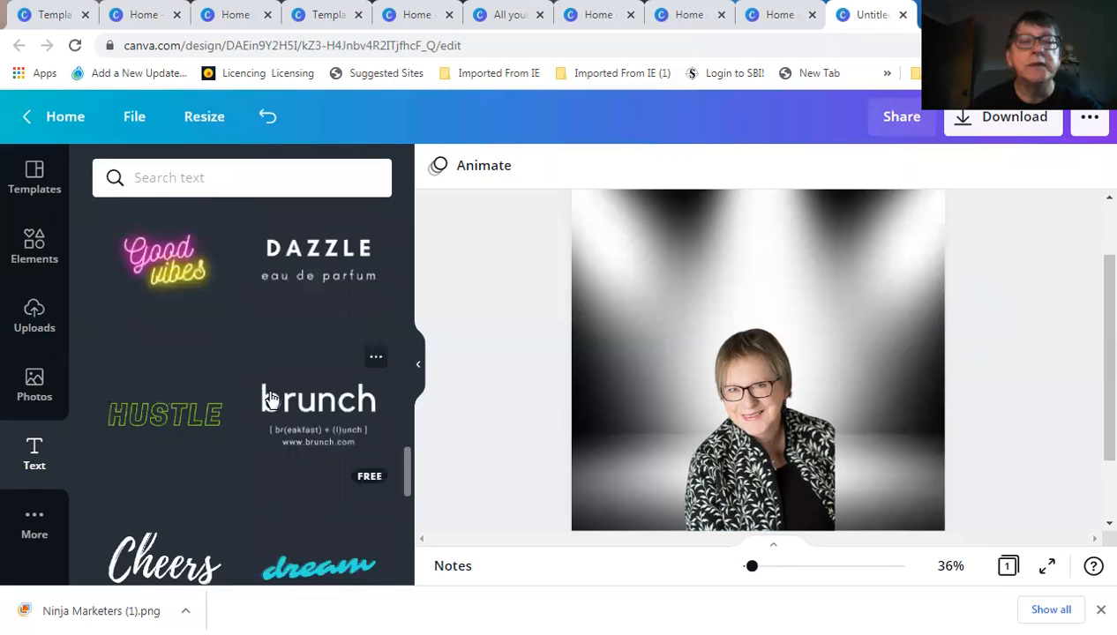
scroll(265, 410, down, 2)
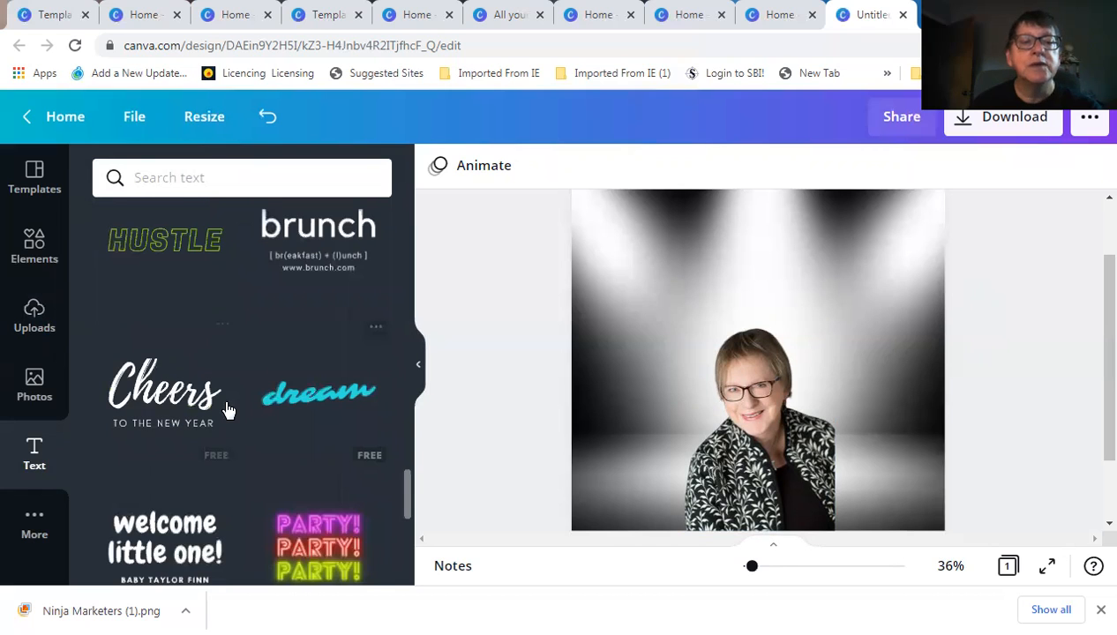
scroll(231, 427, down, 2)
scroll(287, 447, down, 2)
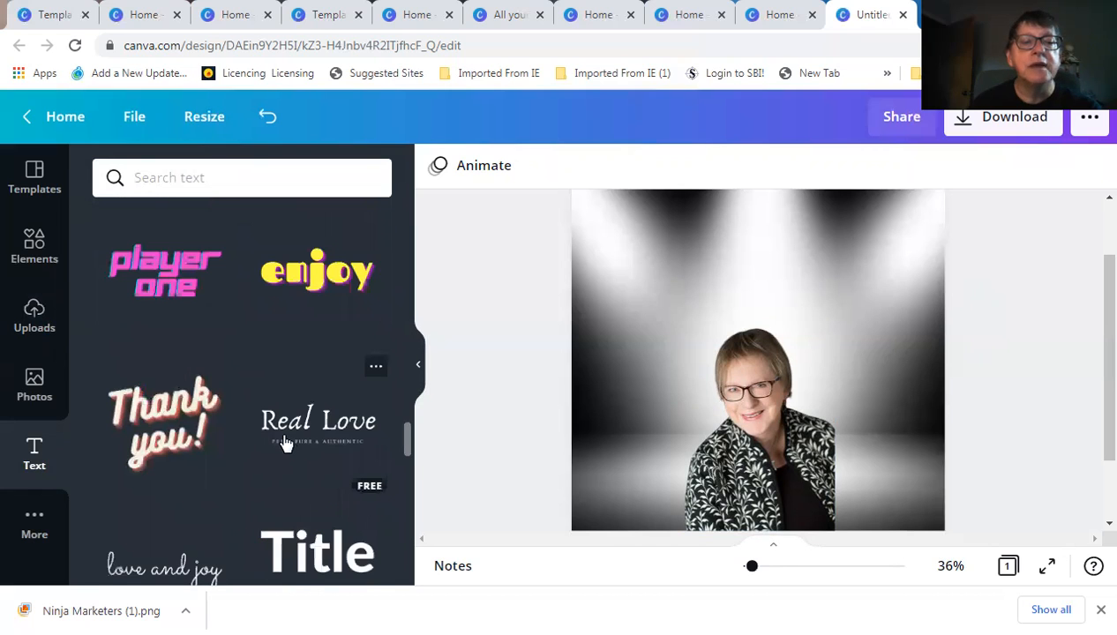
scroll(284, 443, down, 2)
scroll(284, 443, down, 1)
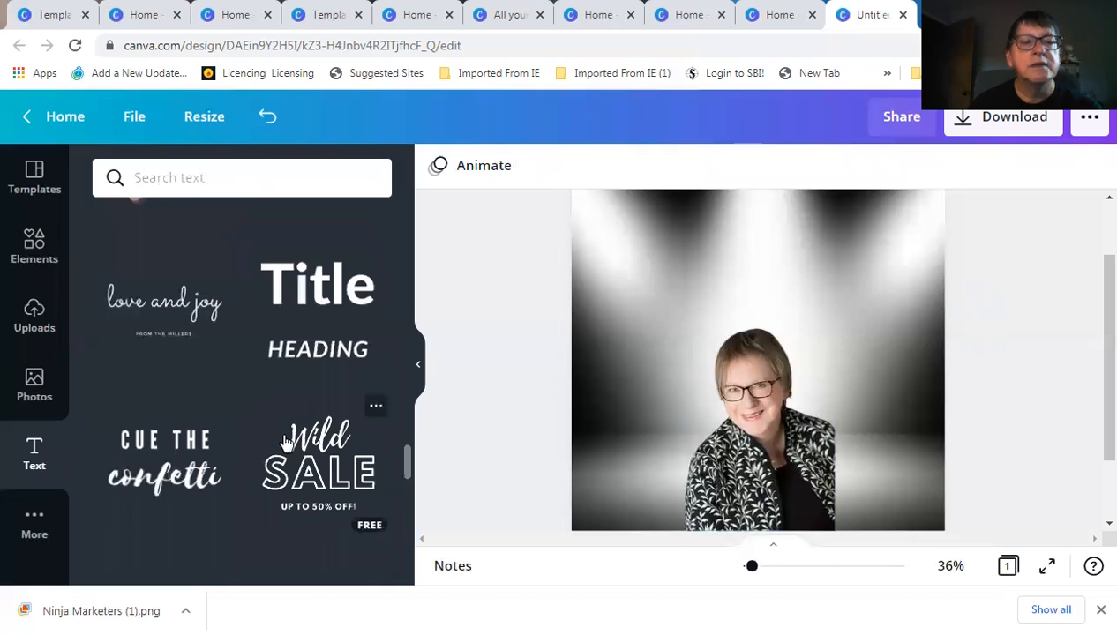
scroll(284, 441, up, 3)
scroll(282, 441, up, 3)
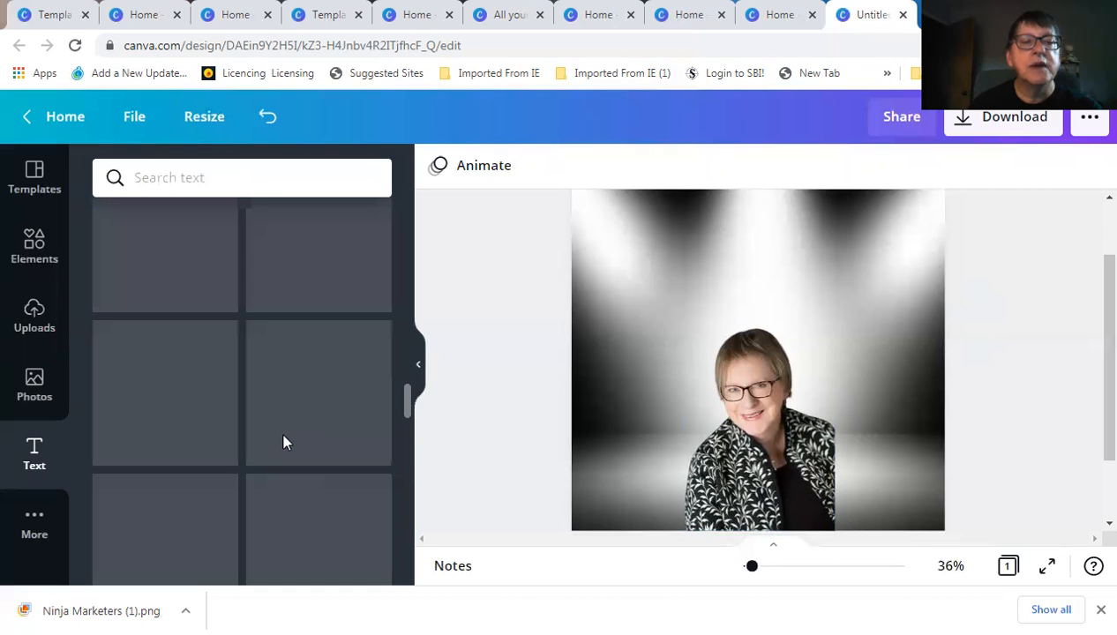
scroll(284, 442, up, 1)
scroll(284, 441, up, 2)
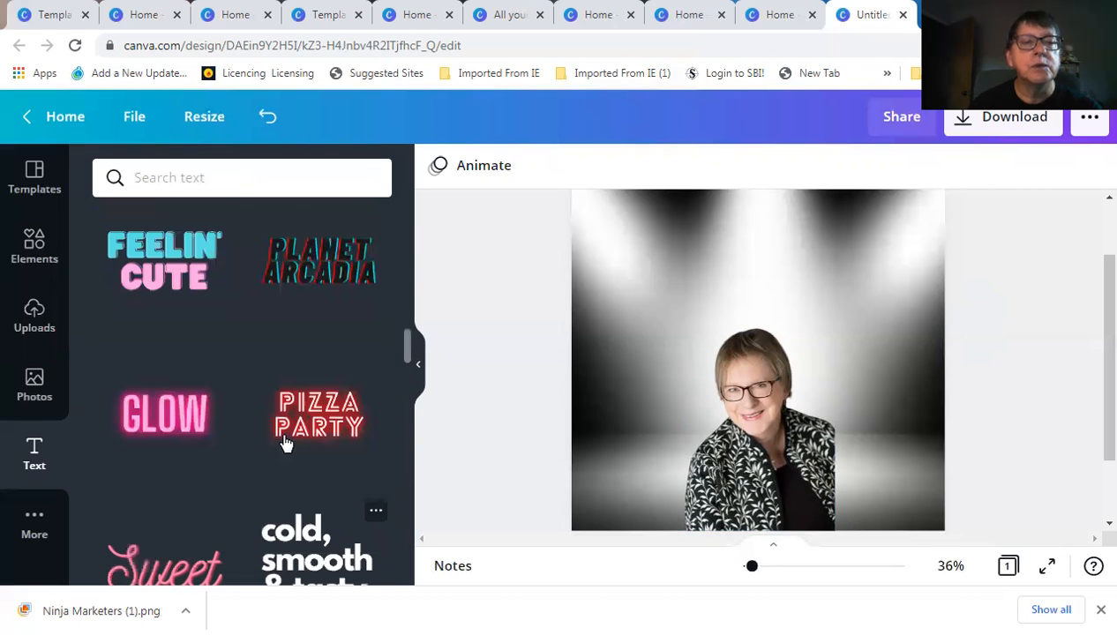
scroll(285, 441, up, 1)
scroll(284, 441, up, 3)
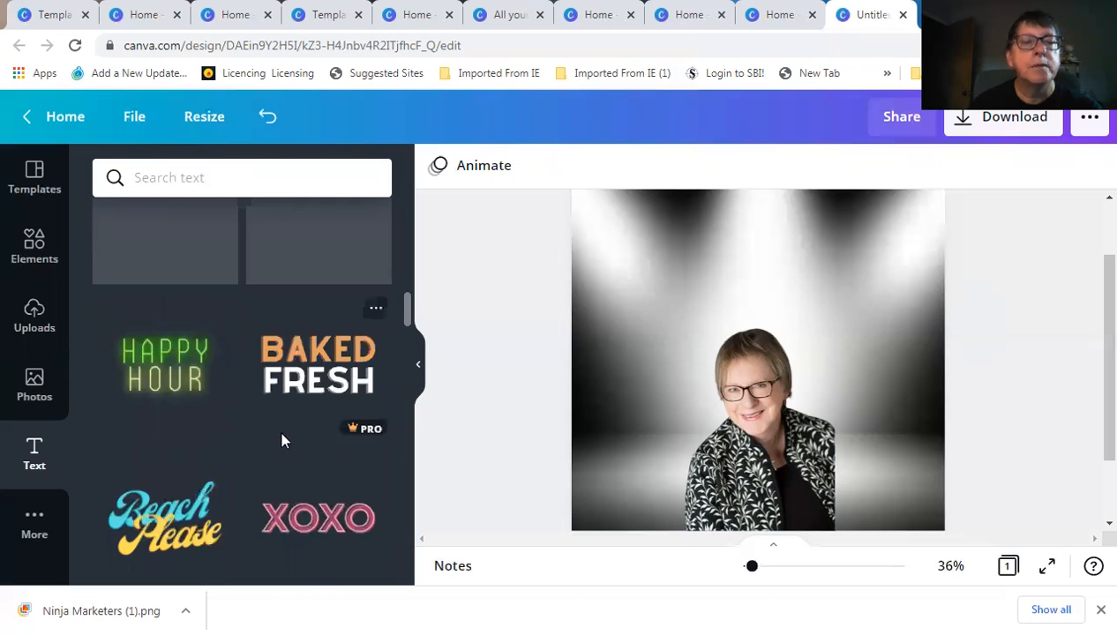
scroll(279, 429, up, 2)
scroll(285, 441, up, 1)
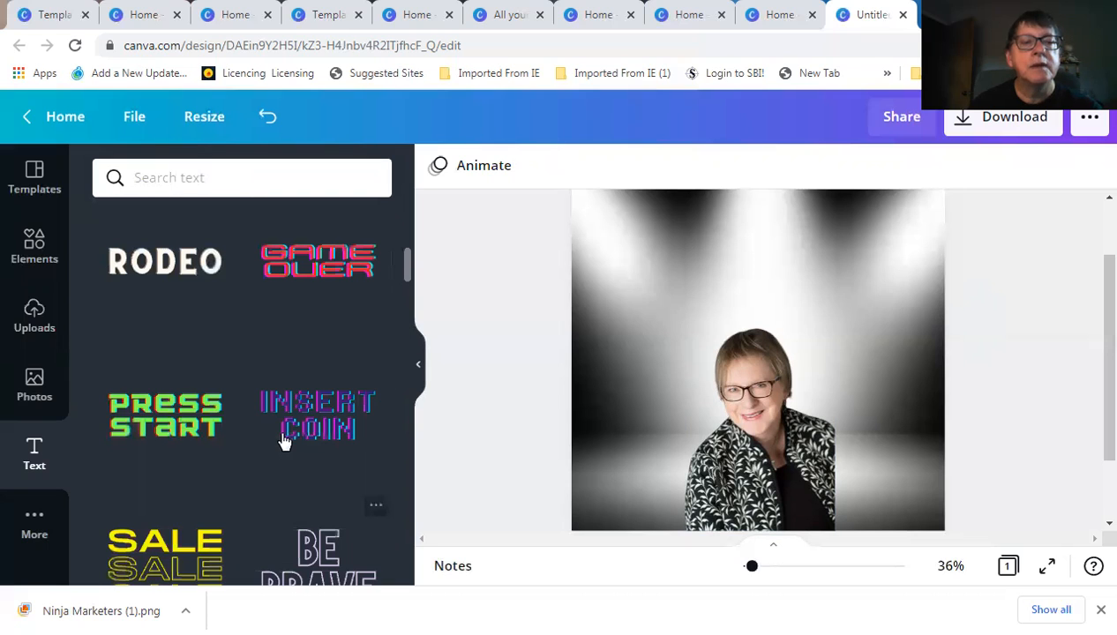
scroll(245, 423, up, 2)
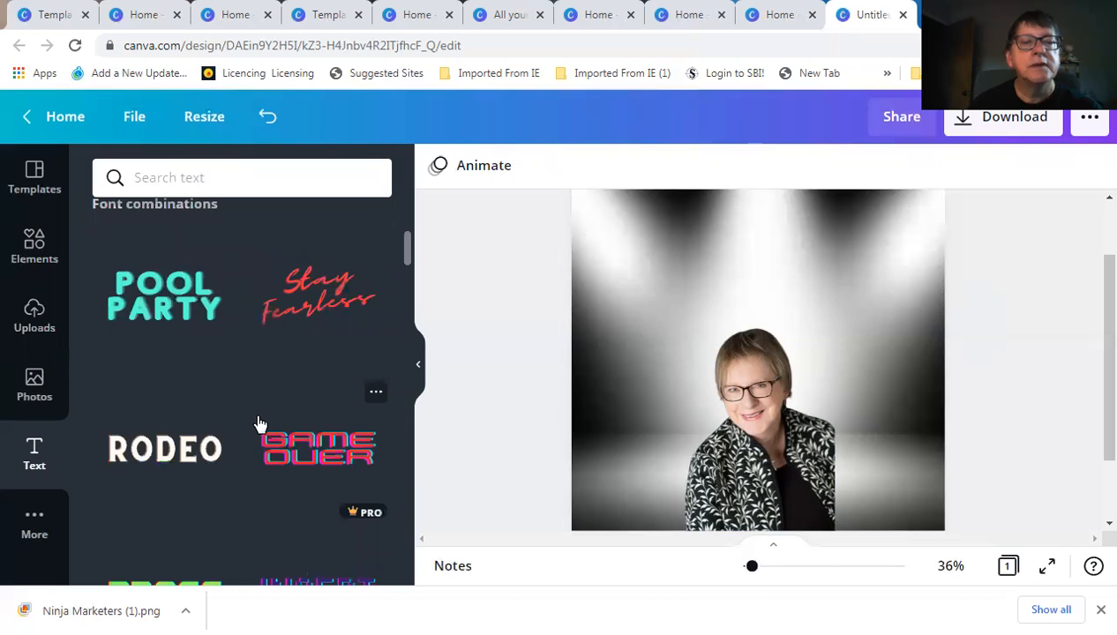
scroll(259, 423, up, 3)
scroll(185, 383, down, 2)
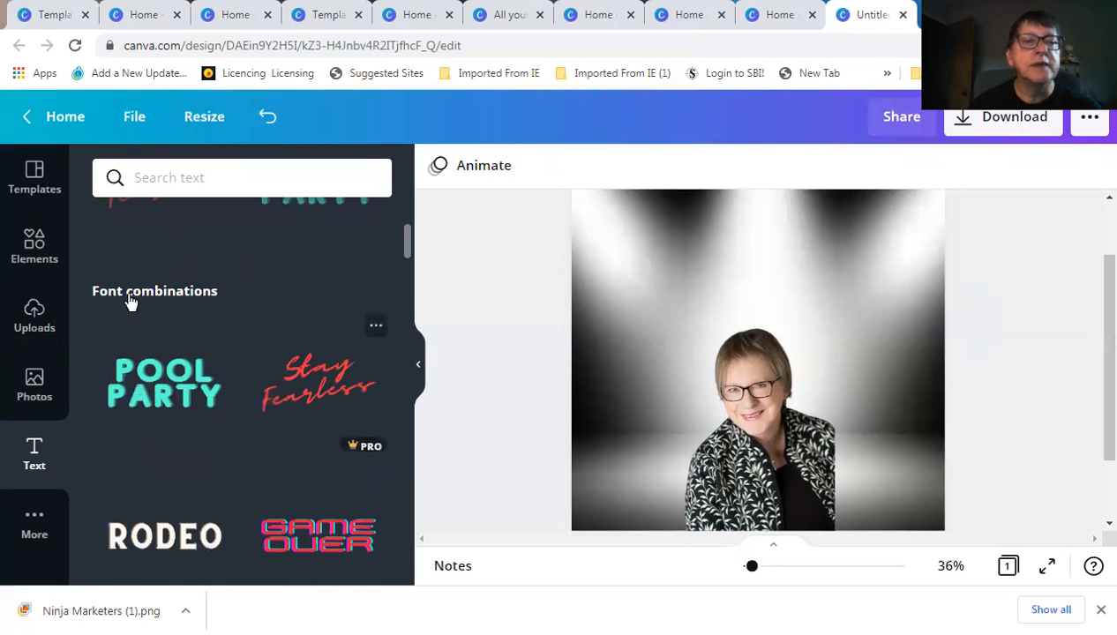
scroll(130, 301, up, 2)
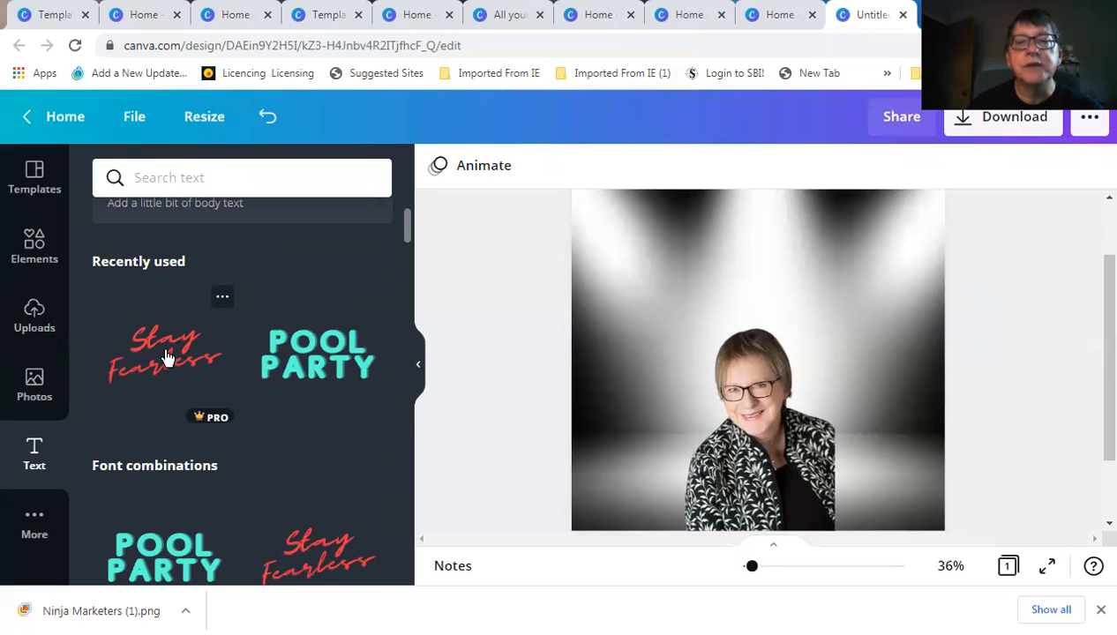
Add the red Stay Fearless script text, shrink it, and centre it above the portrait
click(165, 357)
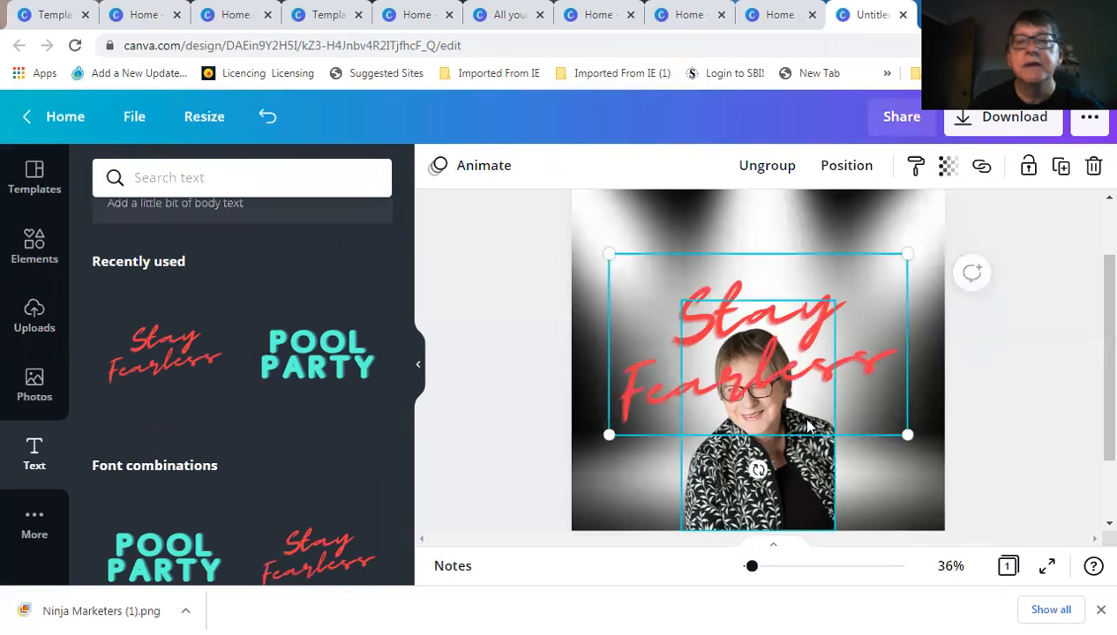
drag(810, 332, 818, 300)
drag(900, 376, 820, 322)
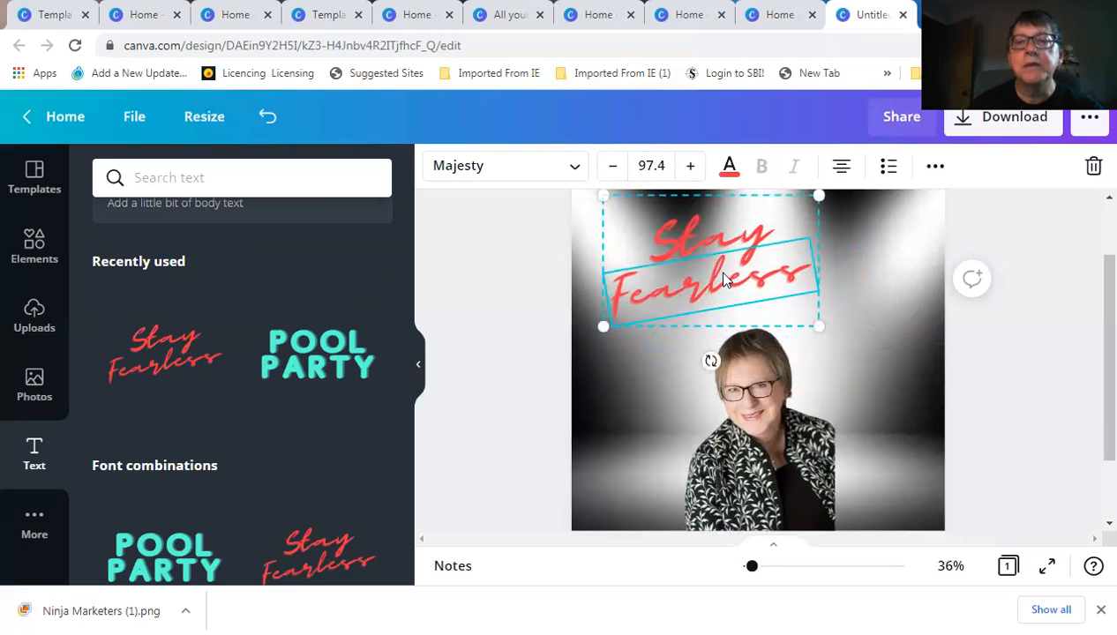
drag(740, 275, 745, 269)
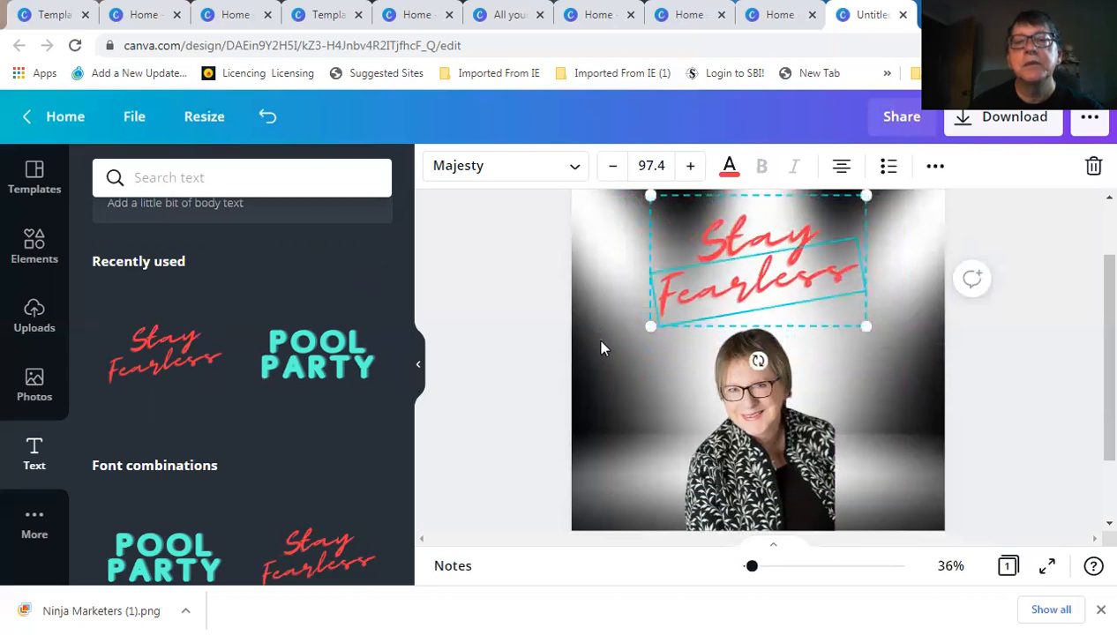
click(863, 425)
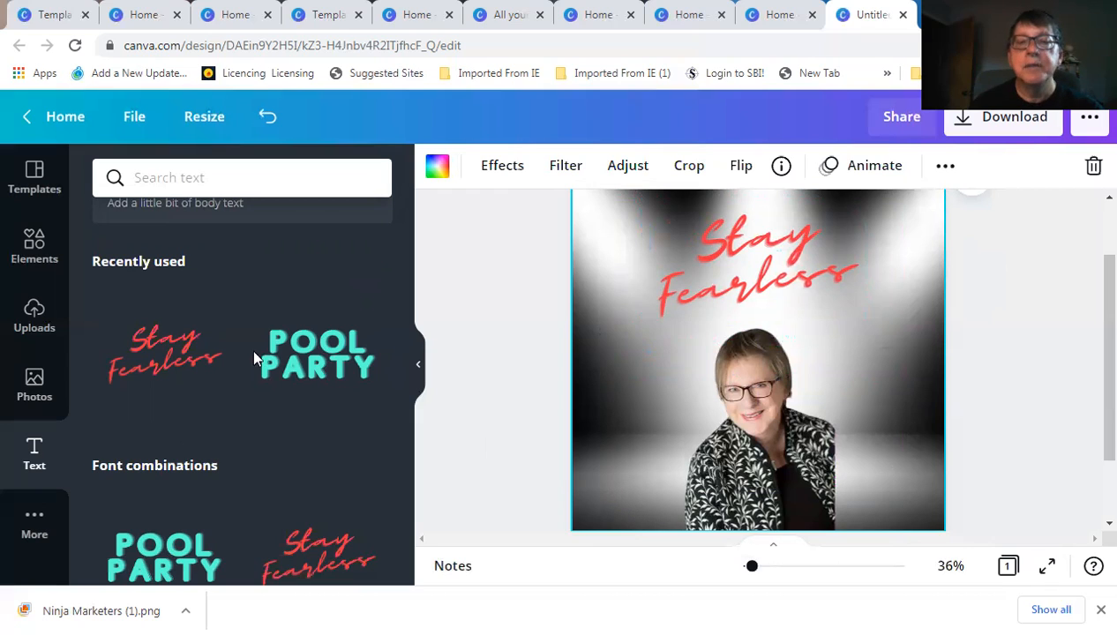
Add the previously uploaded Ninja Marketers logo to the design
click(36, 319)
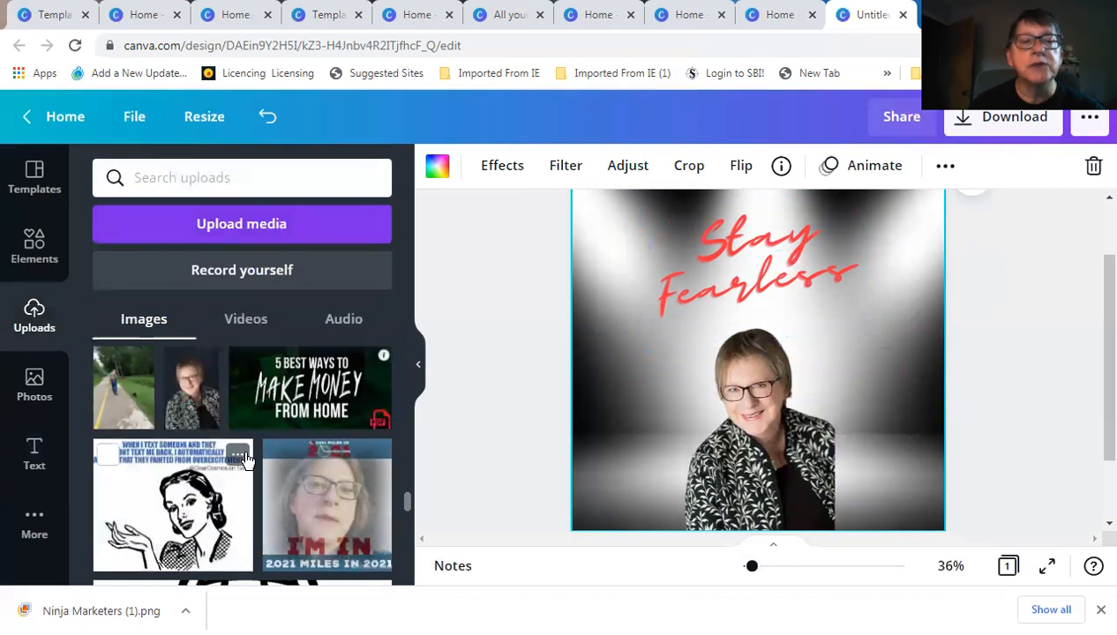
scroll(245, 459, down, 4)
scroll(239, 391, up, 2)
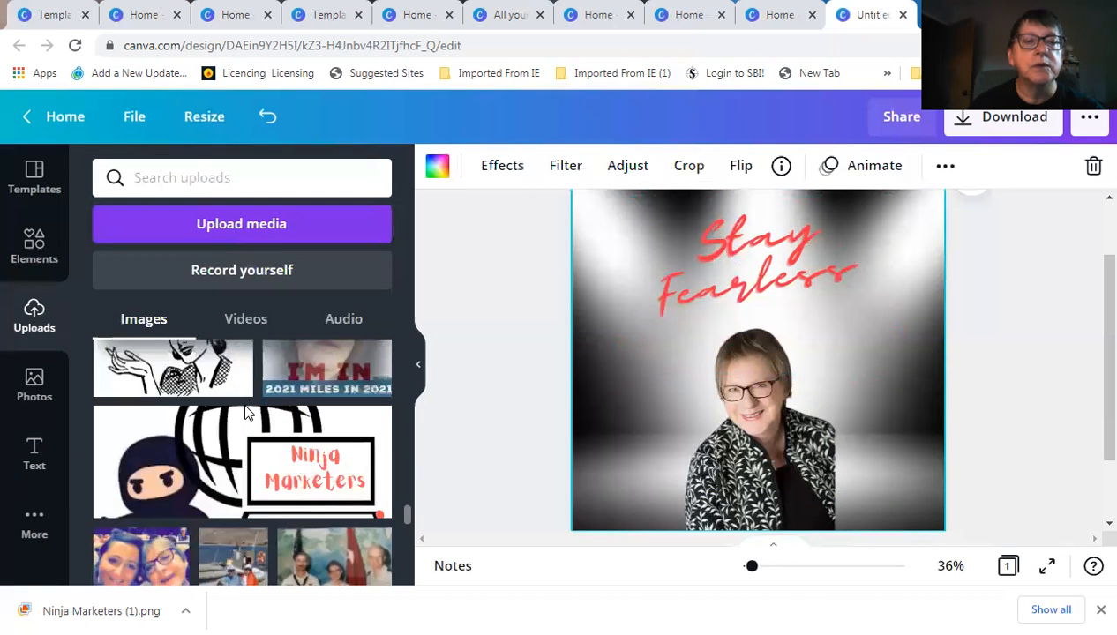
click(267, 462)
Shrink the Ninja Marketers logo, place it in the bottom-left corner, and deselect it
drag(863, 376, 620, 524)
click(652, 522)
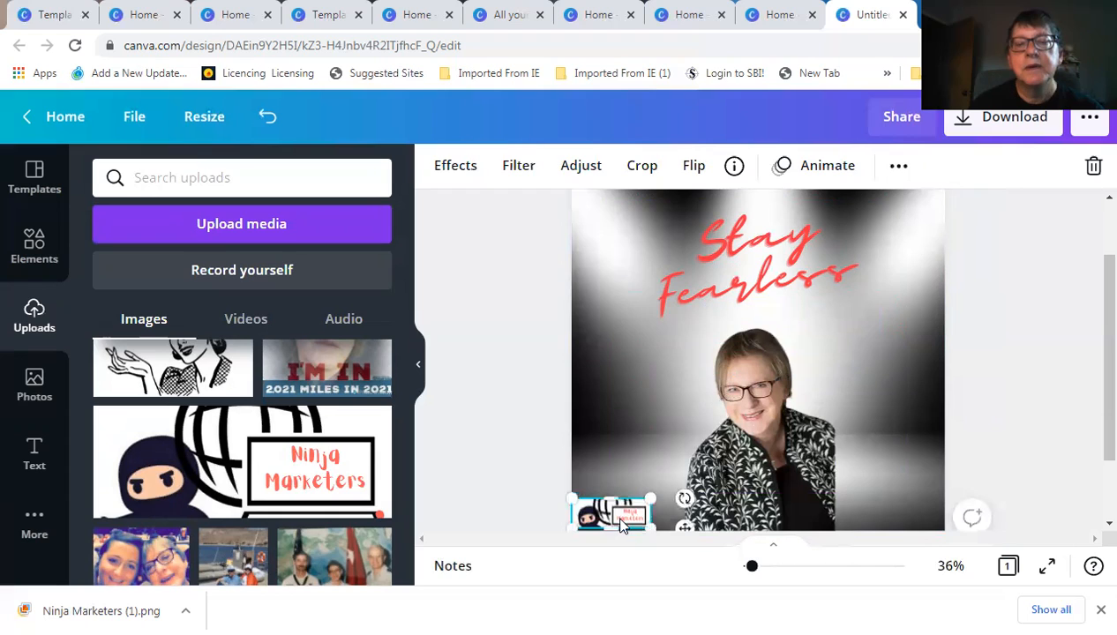
click(905, 470)
click(475, 379)
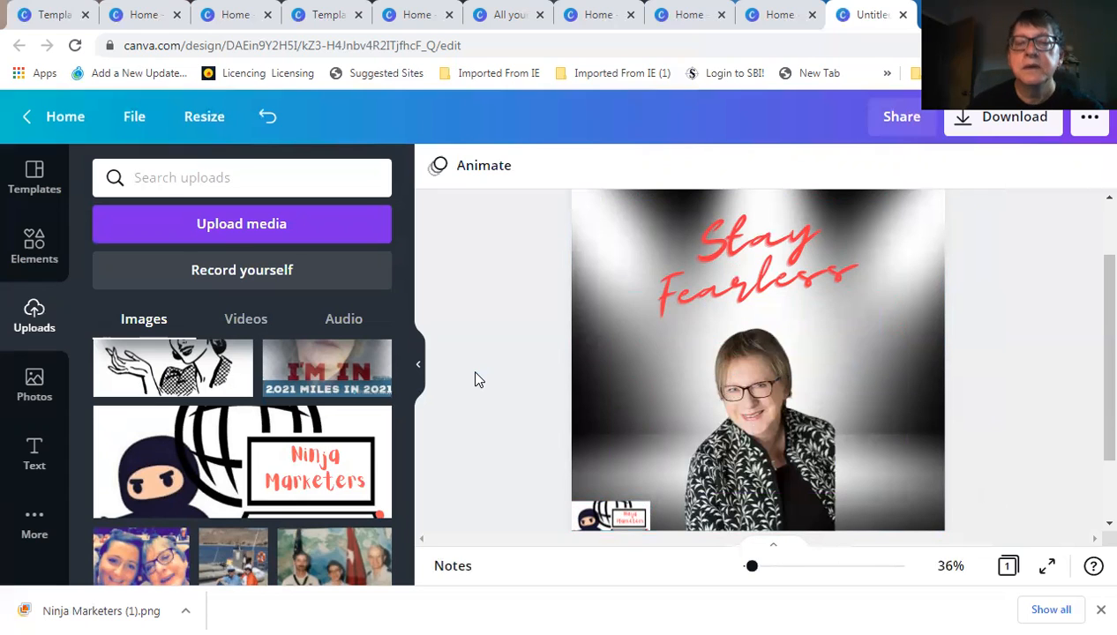
Download the Stay Fearless design as 'Untitled design (42).png' and dismiss the confirmation
click(962, 126)
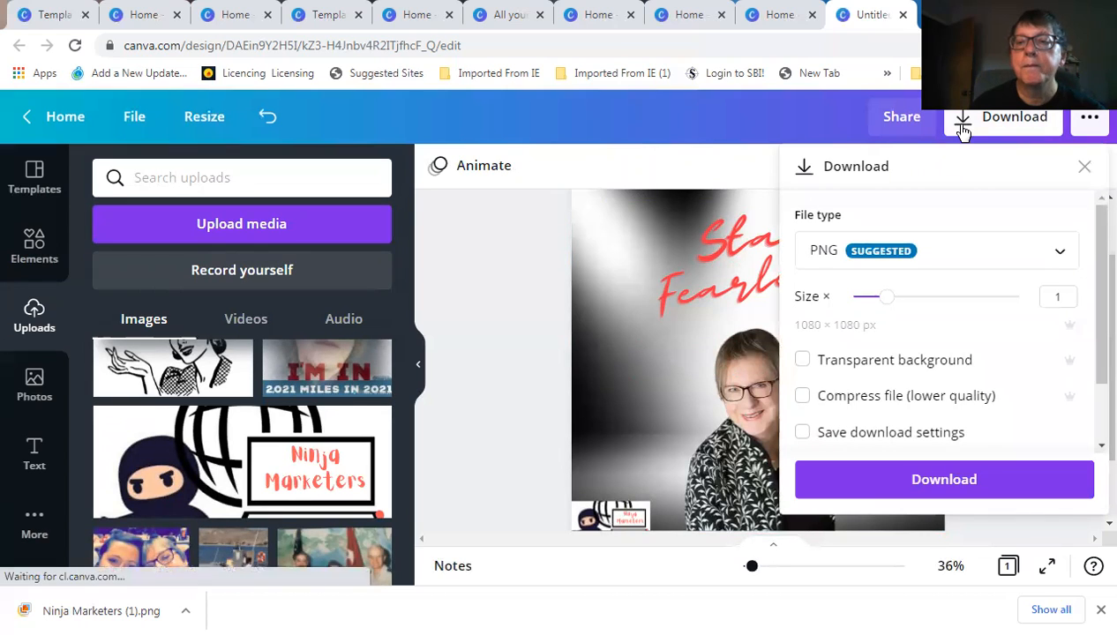
click(936, 481)
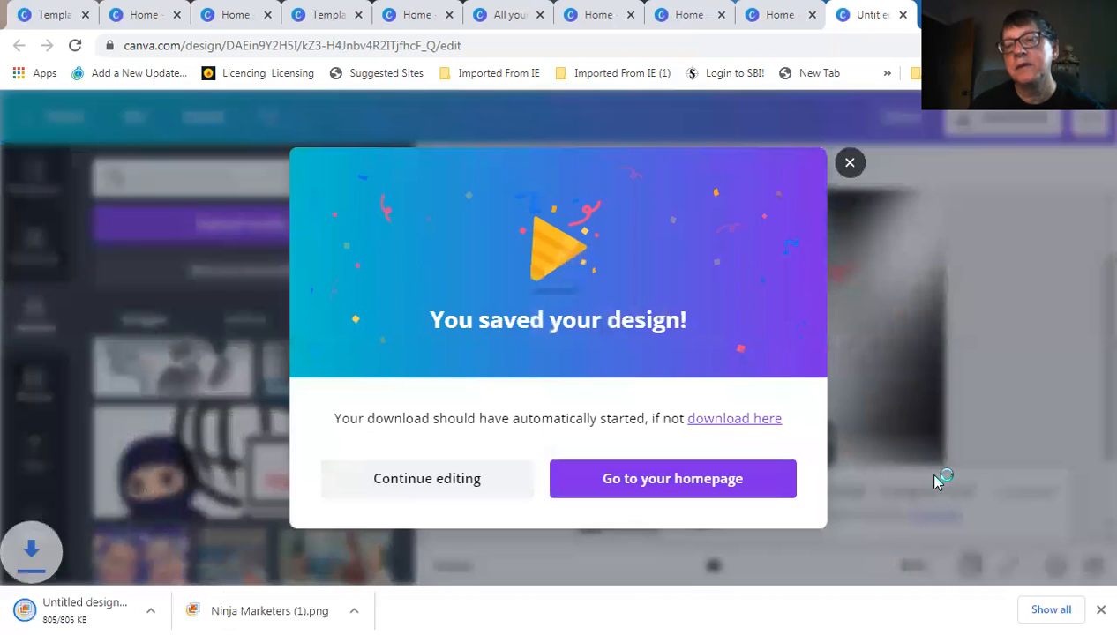
click(851, 163)
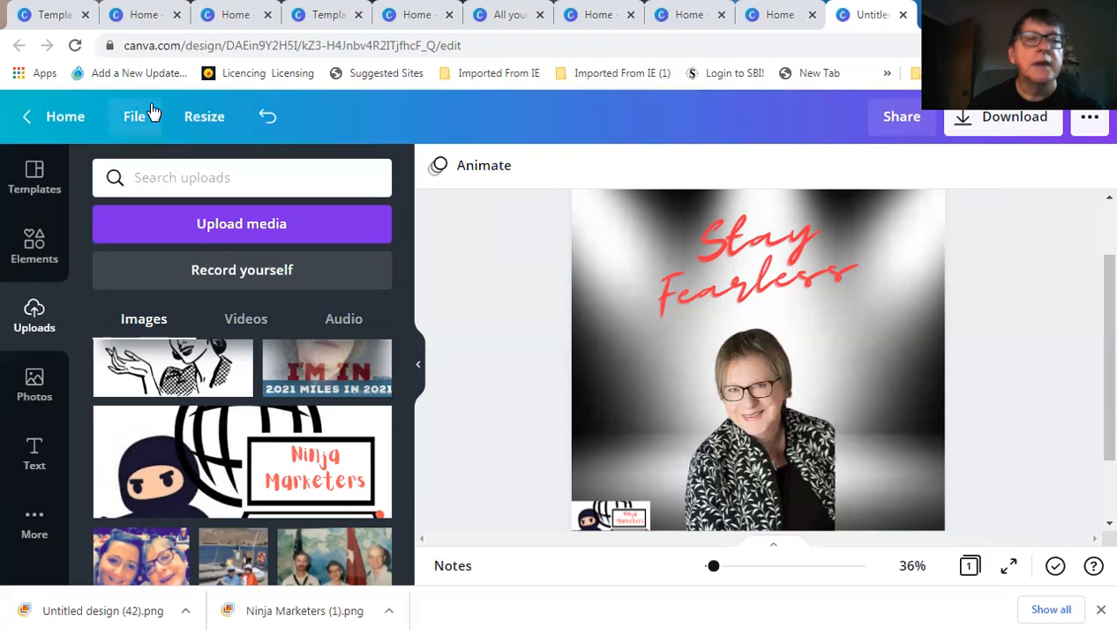
Return to the Canva home page and start a new Instagram Post design
click(59, 117)
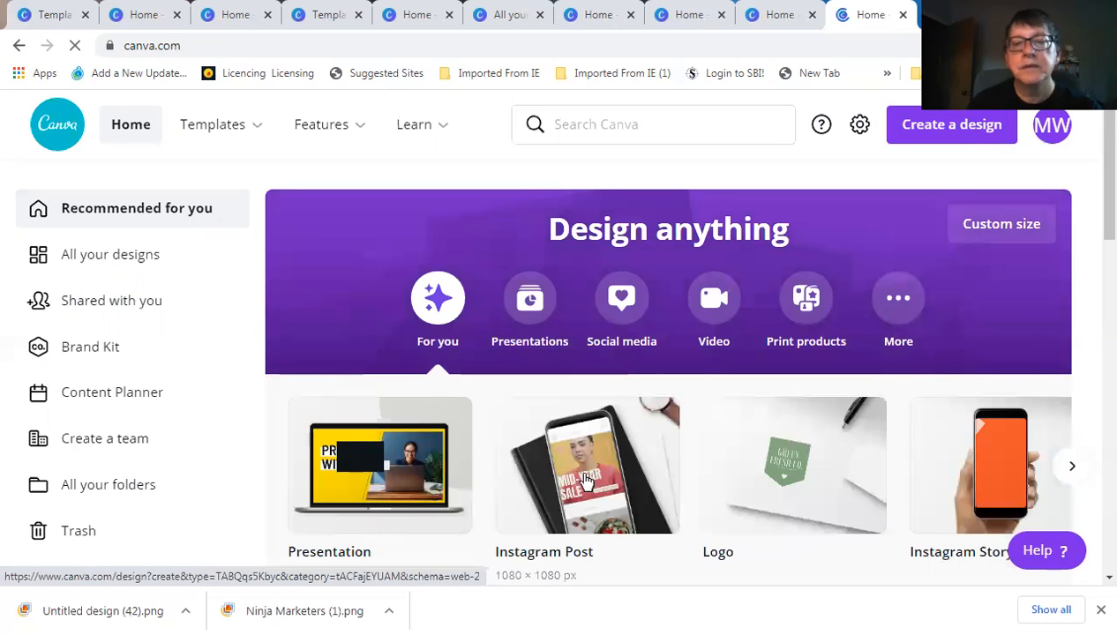
click(585, 478)
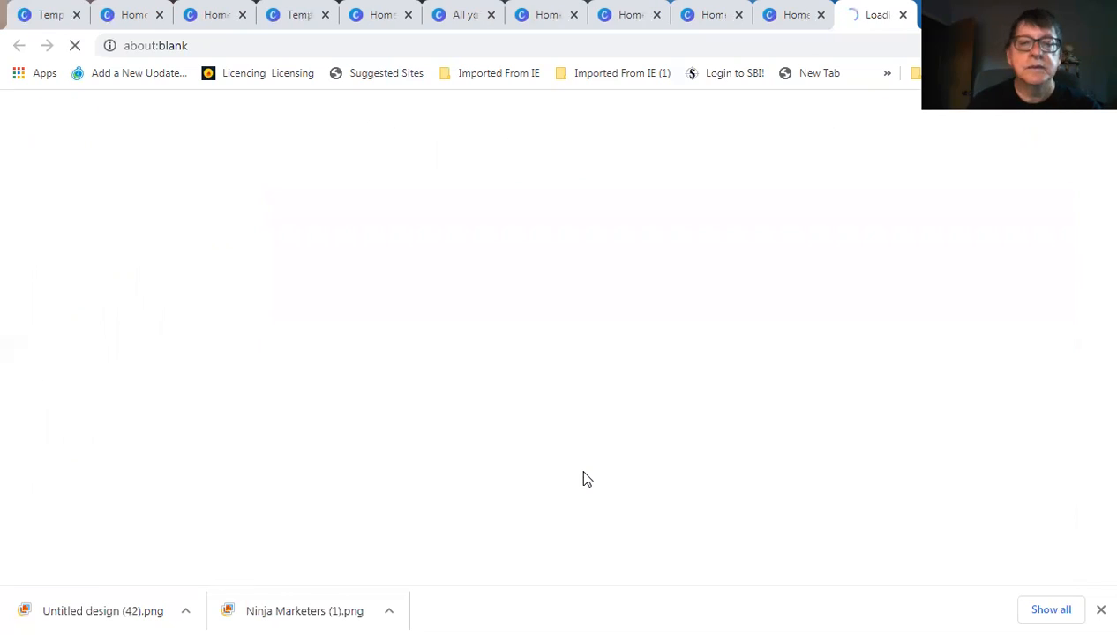
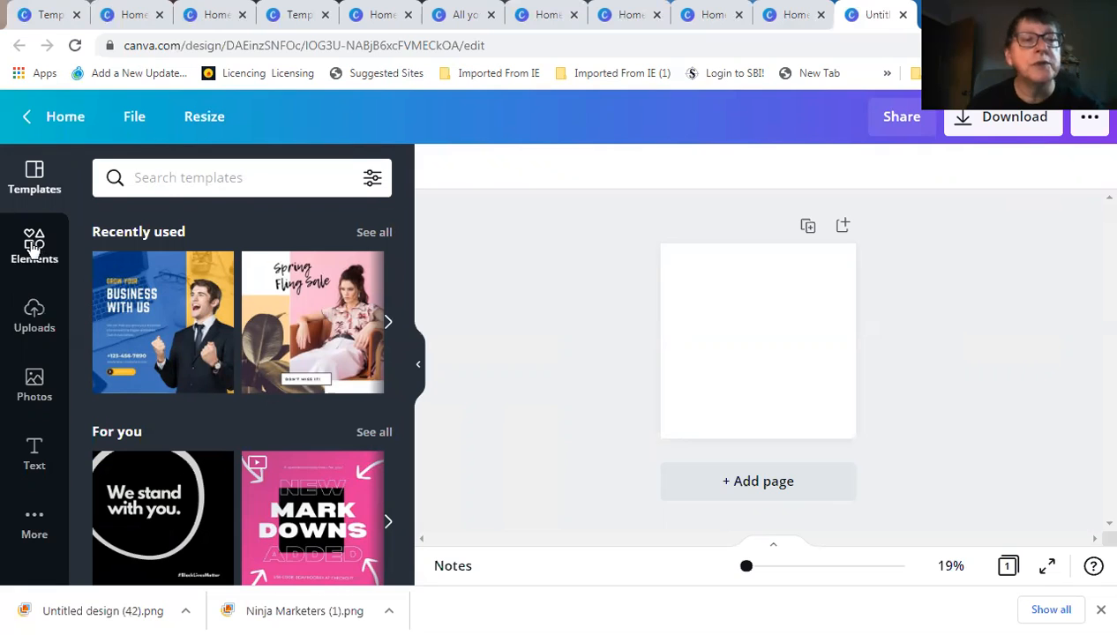
Scroll through the Elements library's Background suggestions to look for a backdrop
click(34, 247)
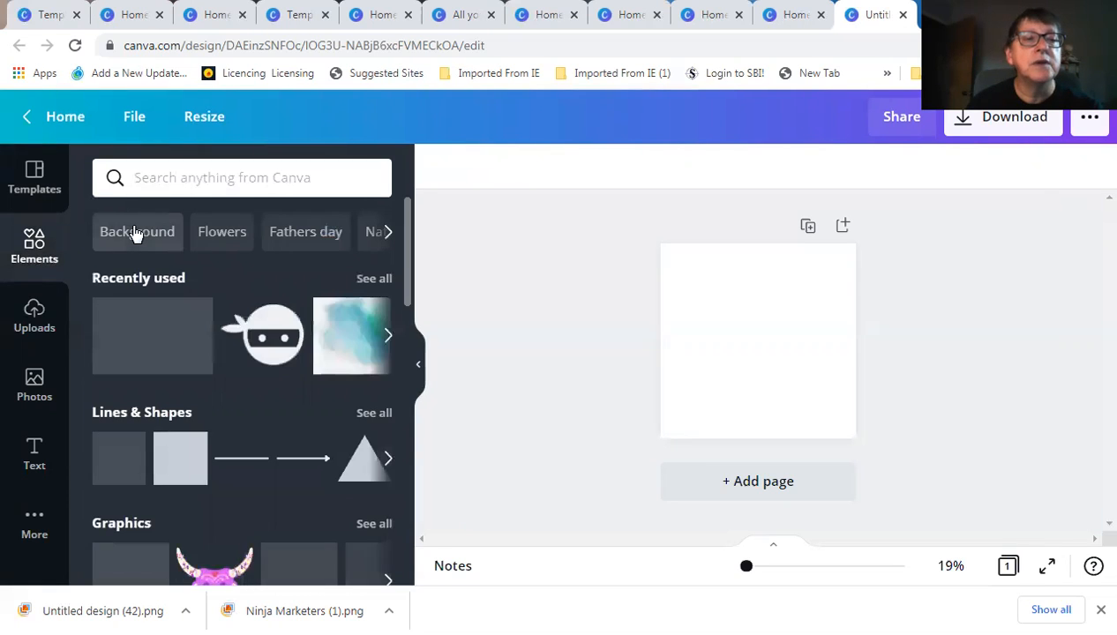
click(134, 232)
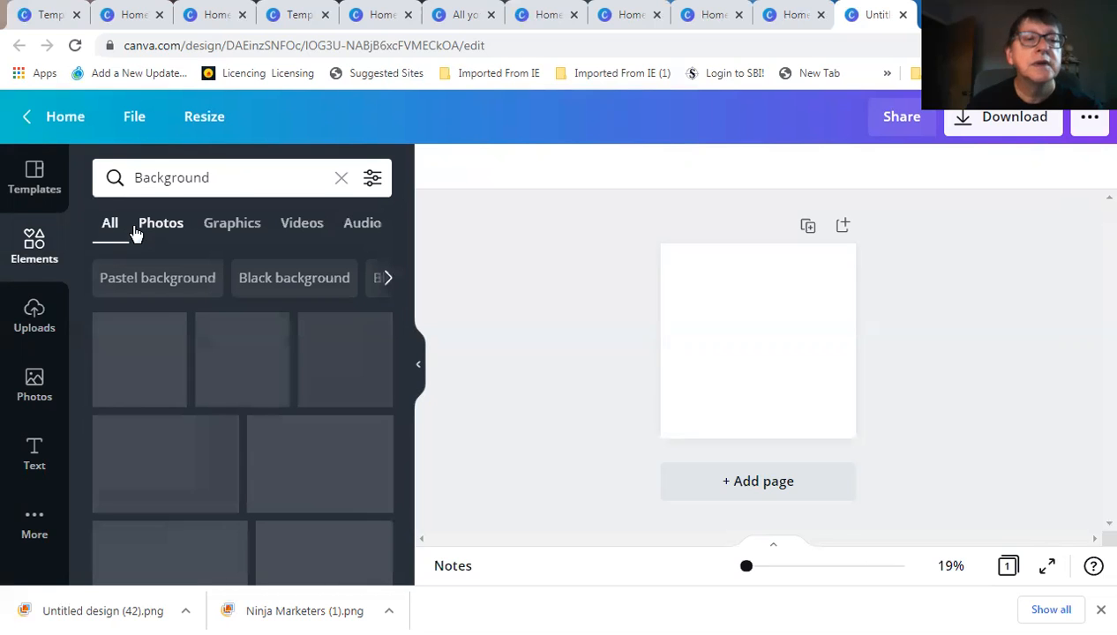
scroll(279, 400, down, 5)
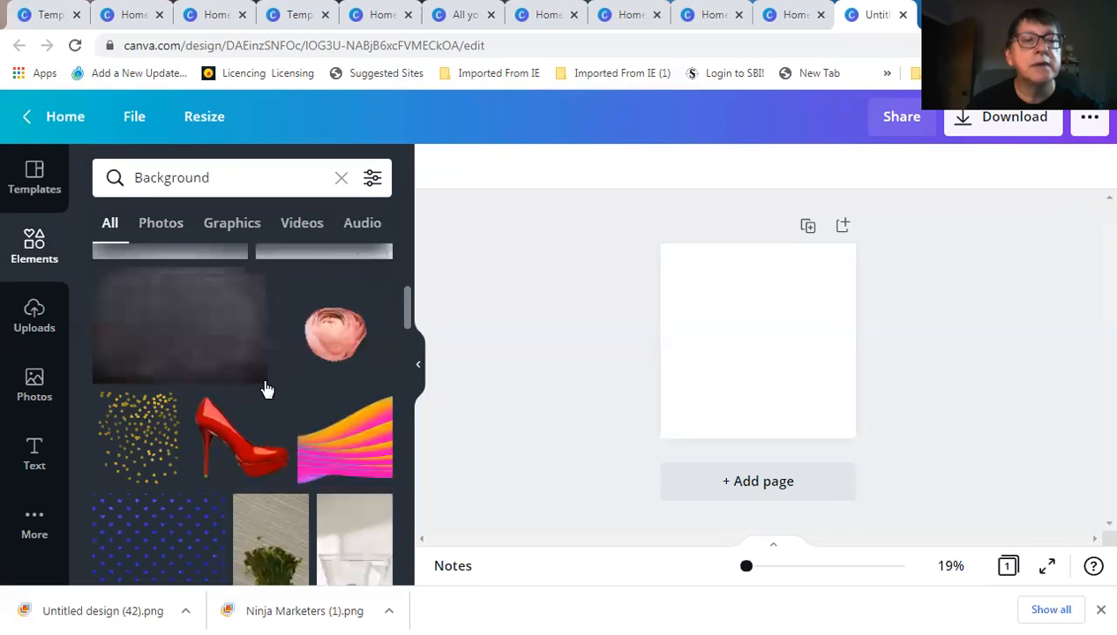
scroll(262, 387, down, 2)
scroll(262, 387, down, 4)
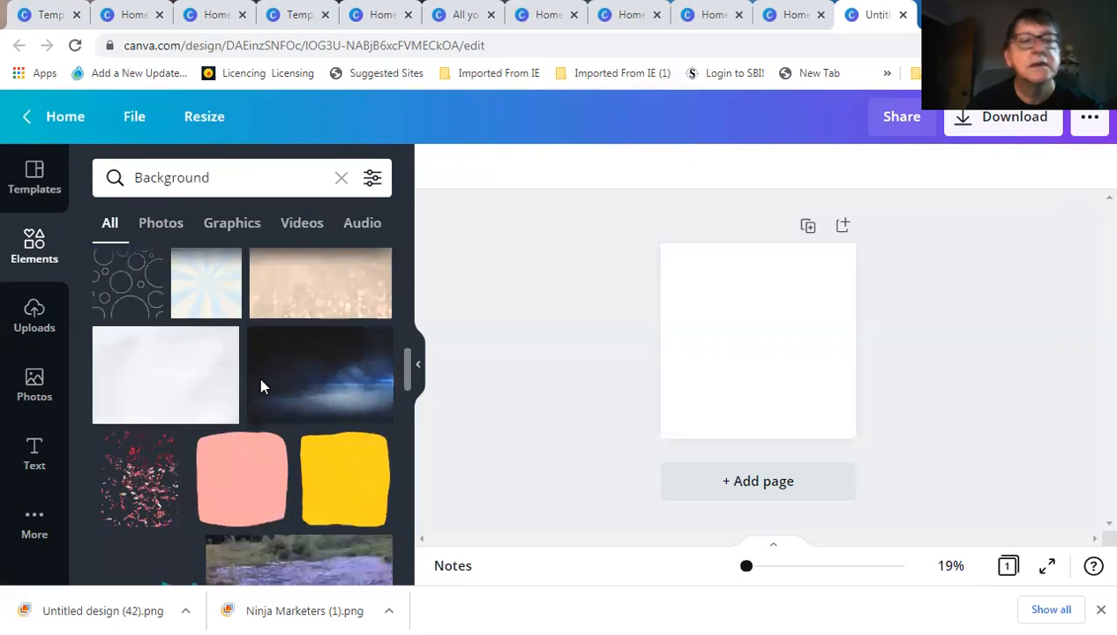
scroll(262, 387, down, 3)
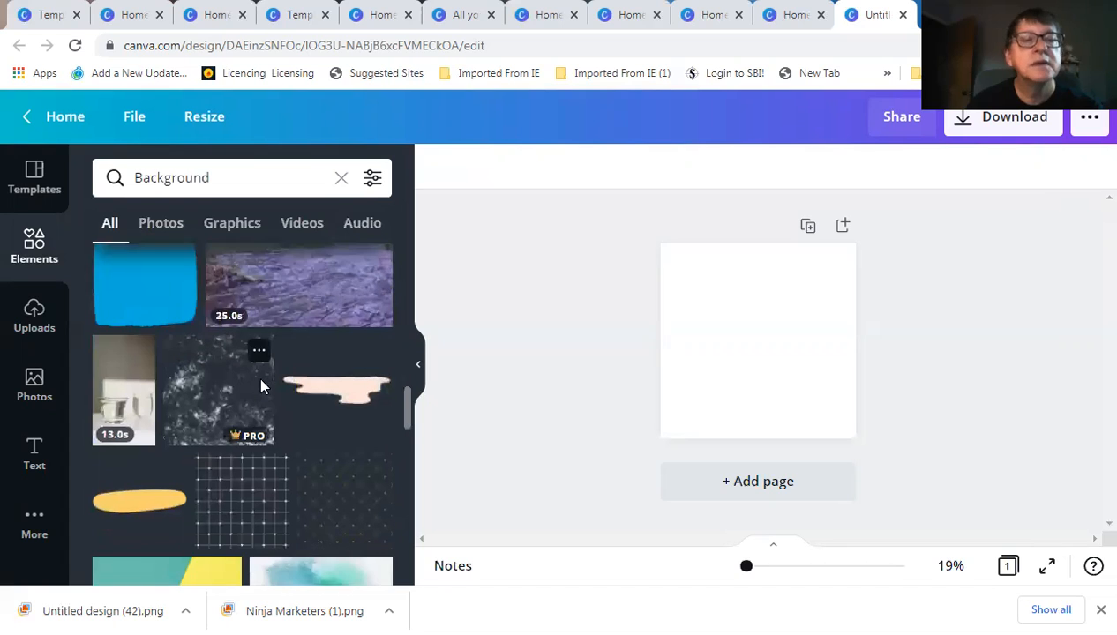
scroll(257, 375, down, 1)
scroll(317, 379, down, 2)
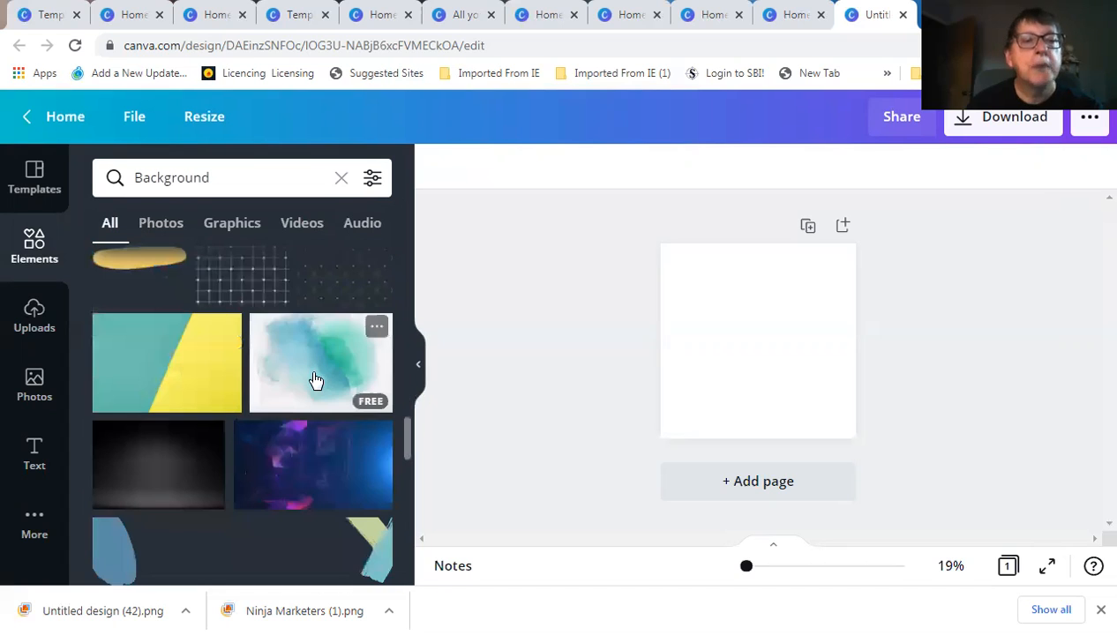
scroll(314, 381, down, 1)
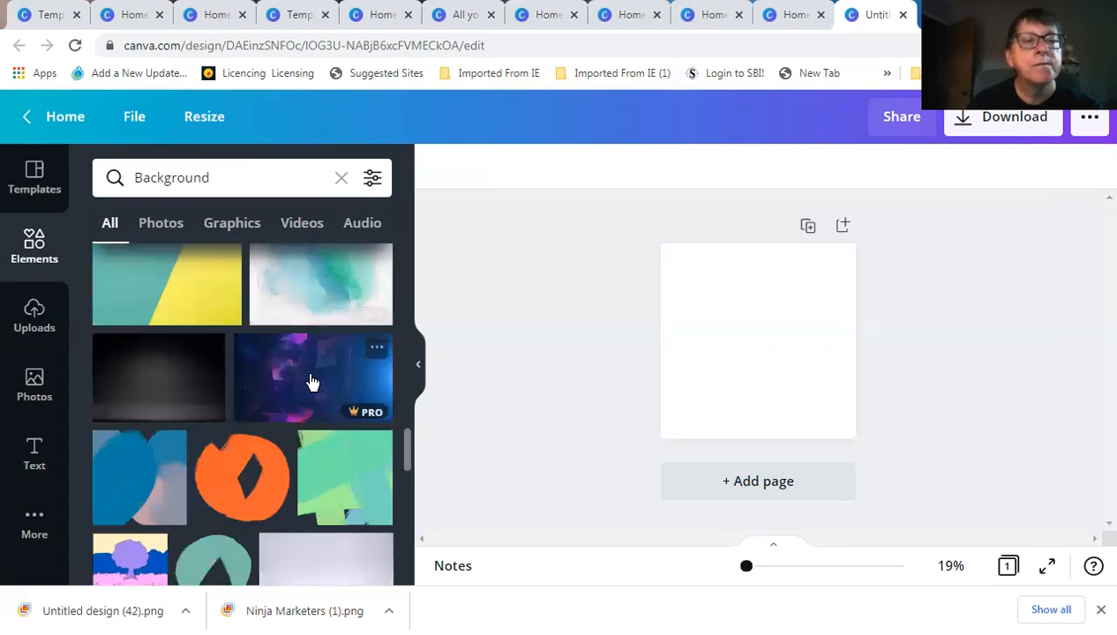
scroll(310, 381, down, 1)
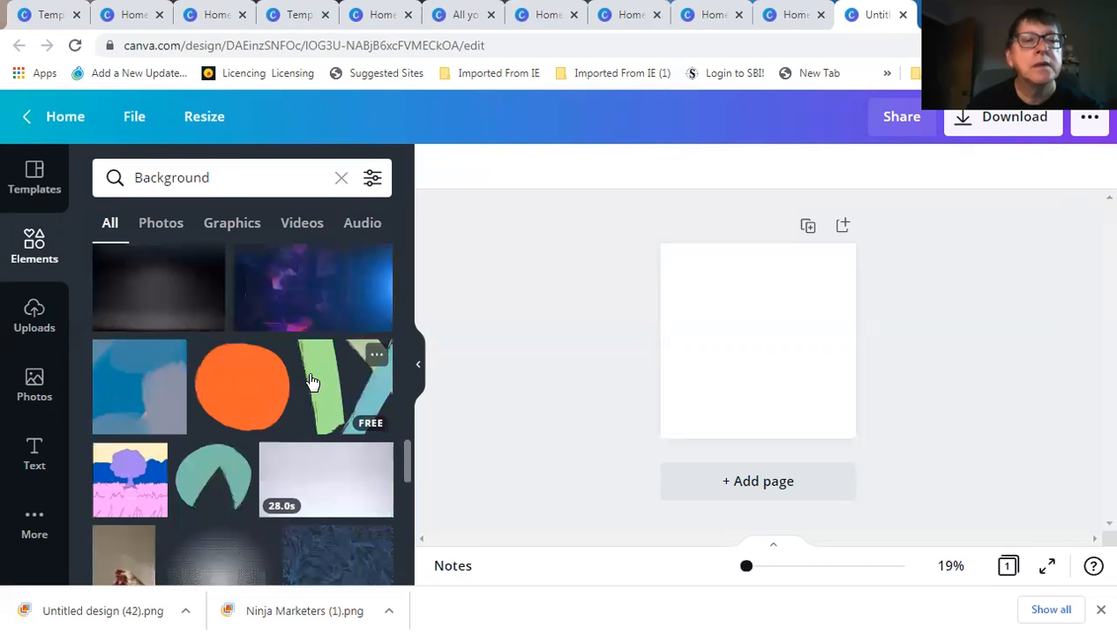
scroll(311, 381, down, 1)
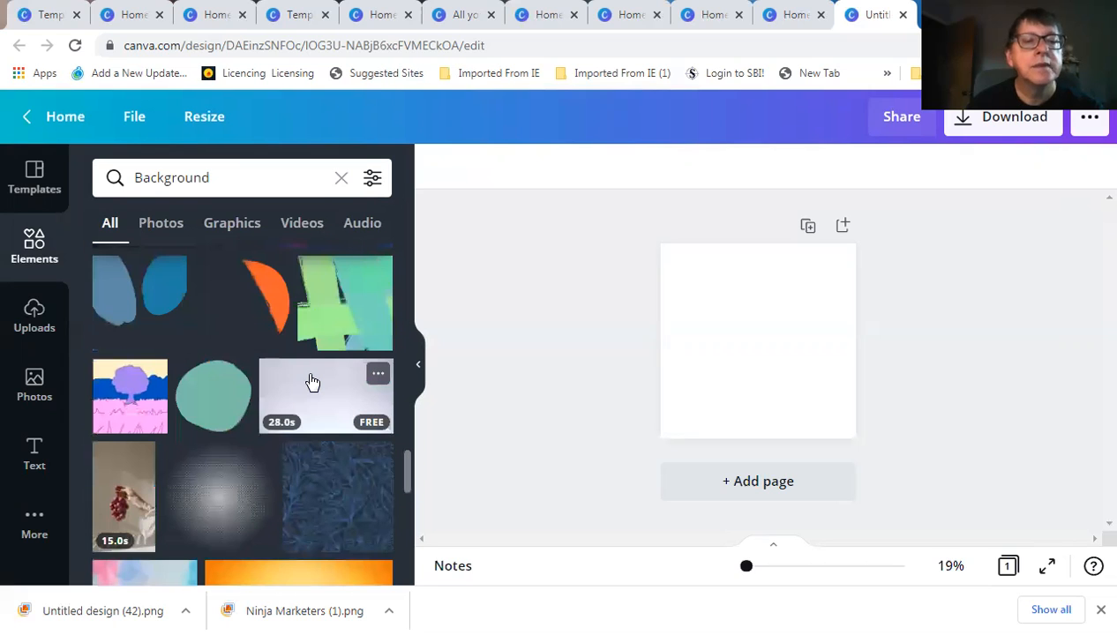
scroll(310, 381, down, 2)
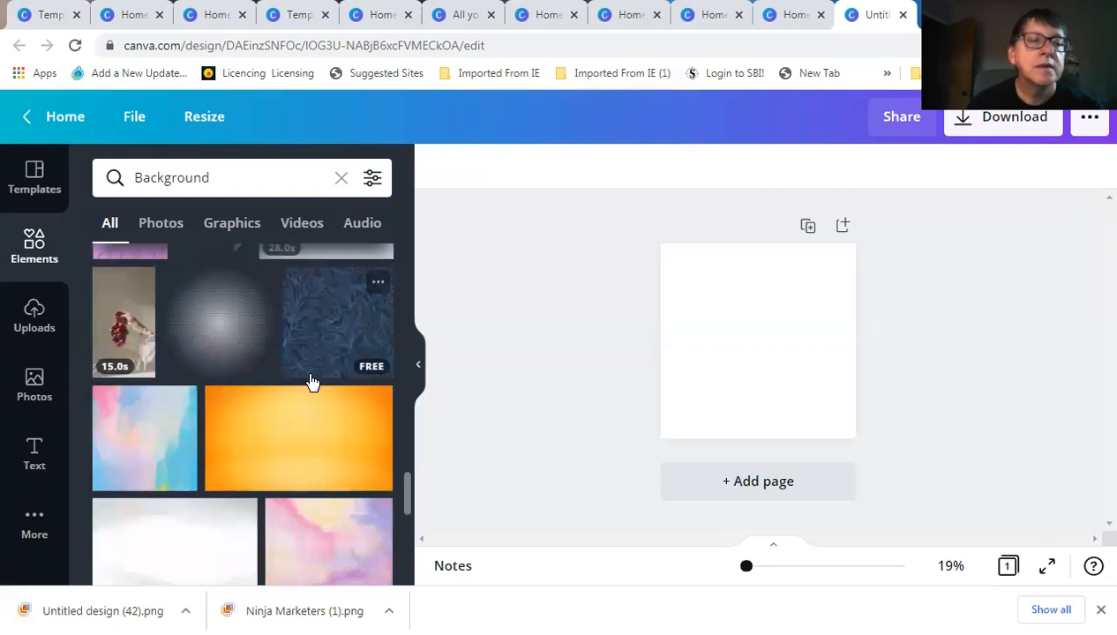
scroll(311, 381, up, 3)
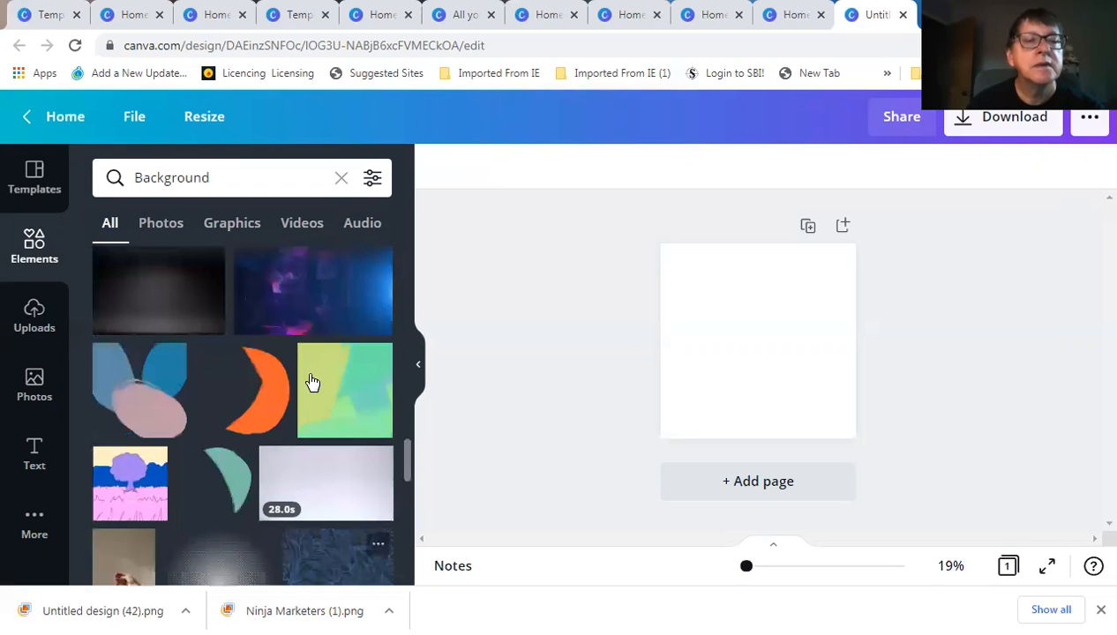
scroll(310, 381, up, 3)
scroll(311, 381, up, 1)
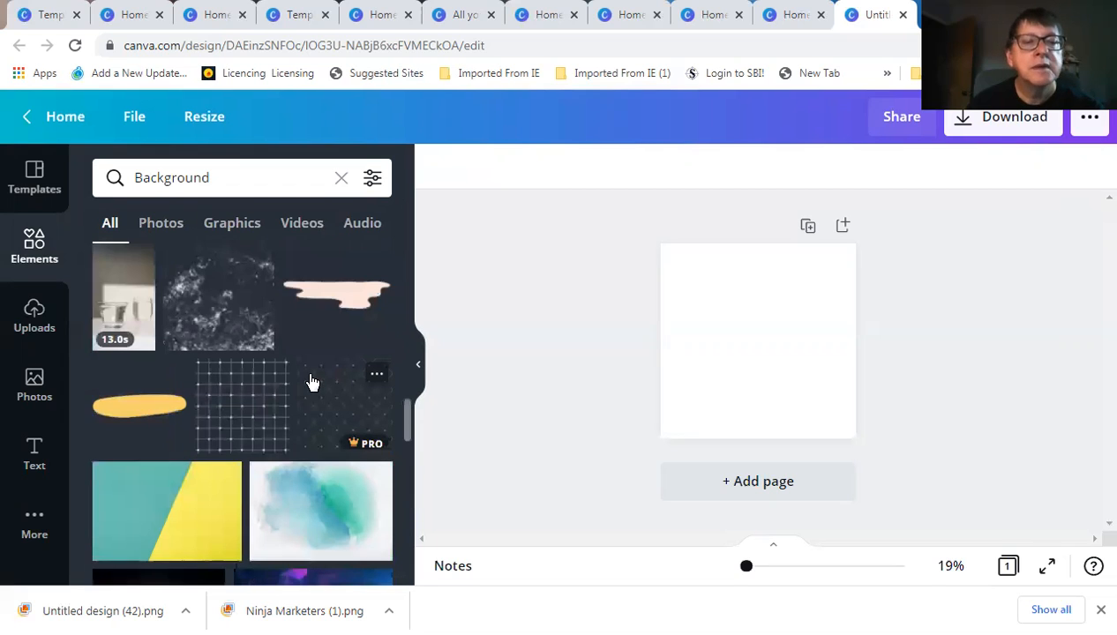
scroll(311, 381, up, 8)
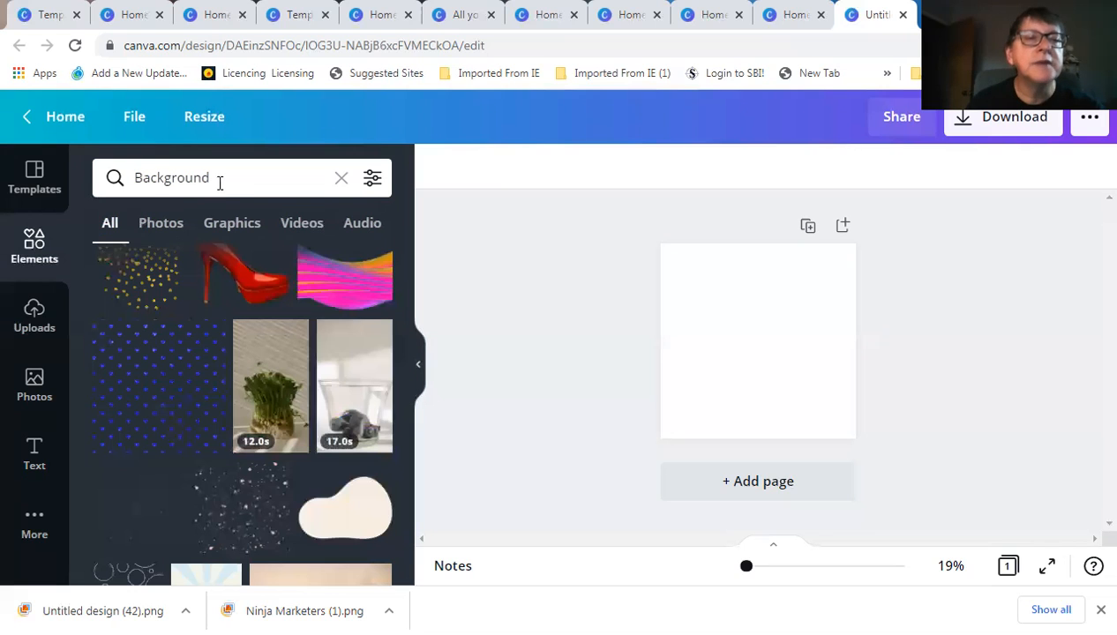
Replace the Elements search term 'Background' with 'fearless' and scroll through the results
click(220, 183)
drag(210, 179, 138, 182)
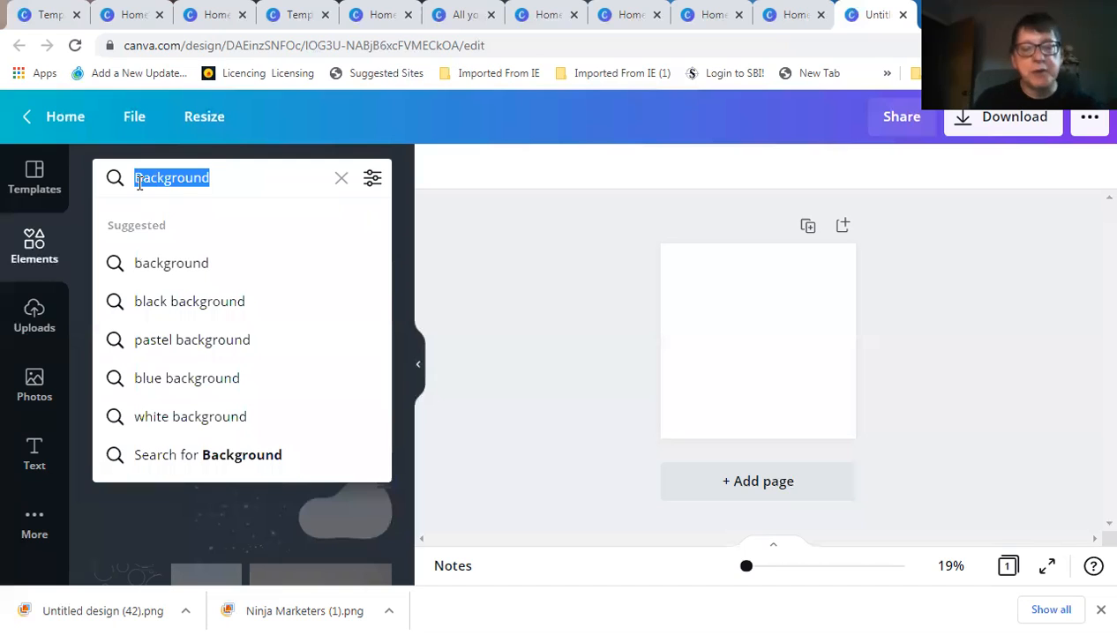
text(fear)
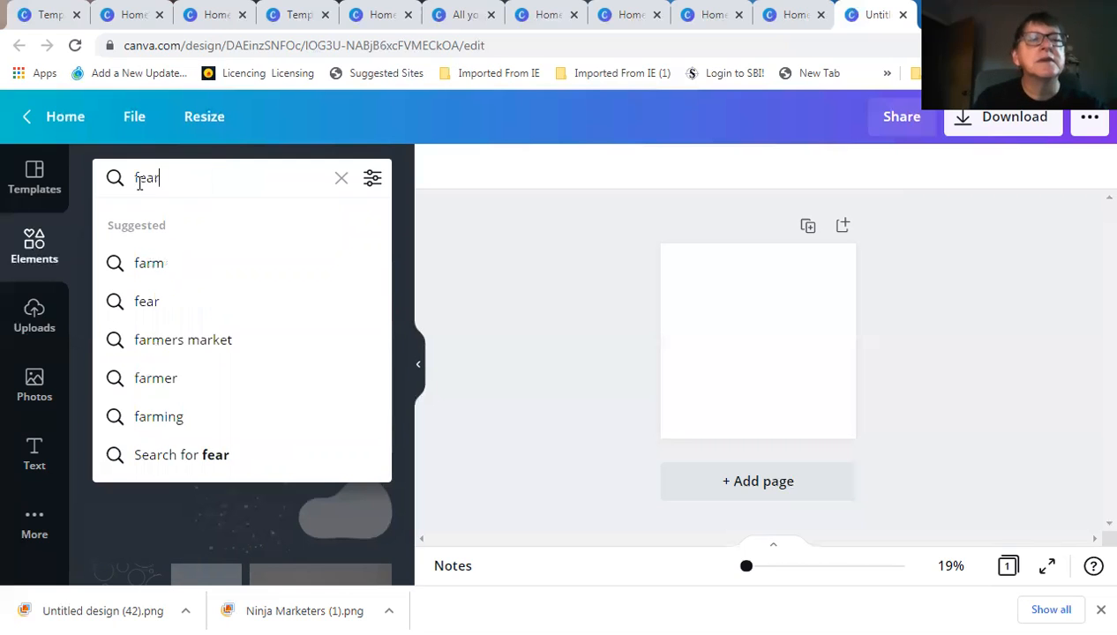
text(less)
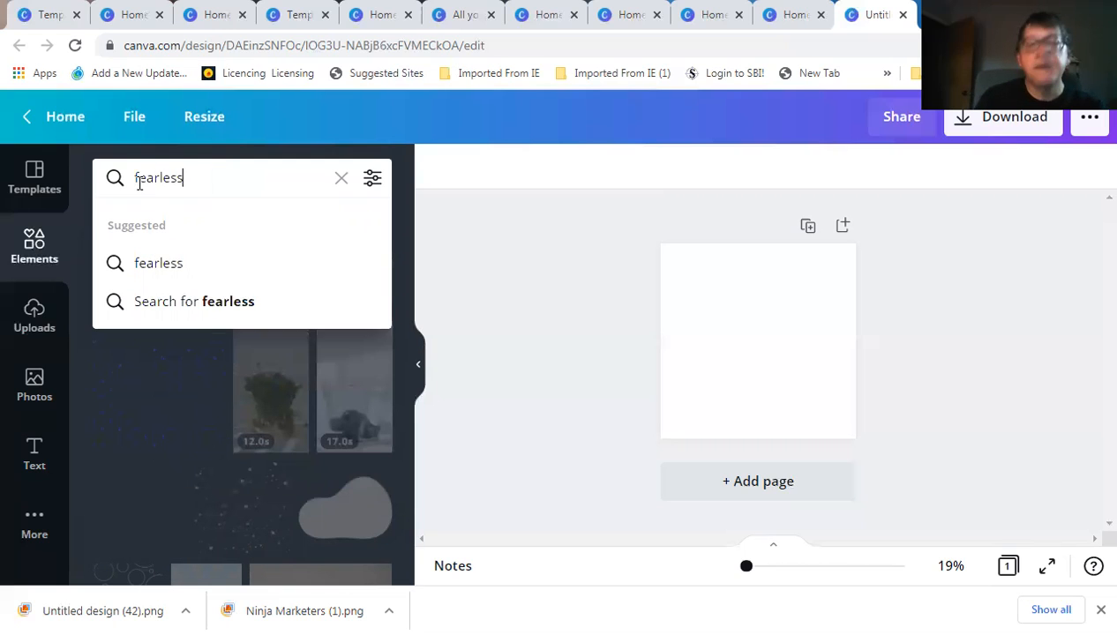
key(Return)
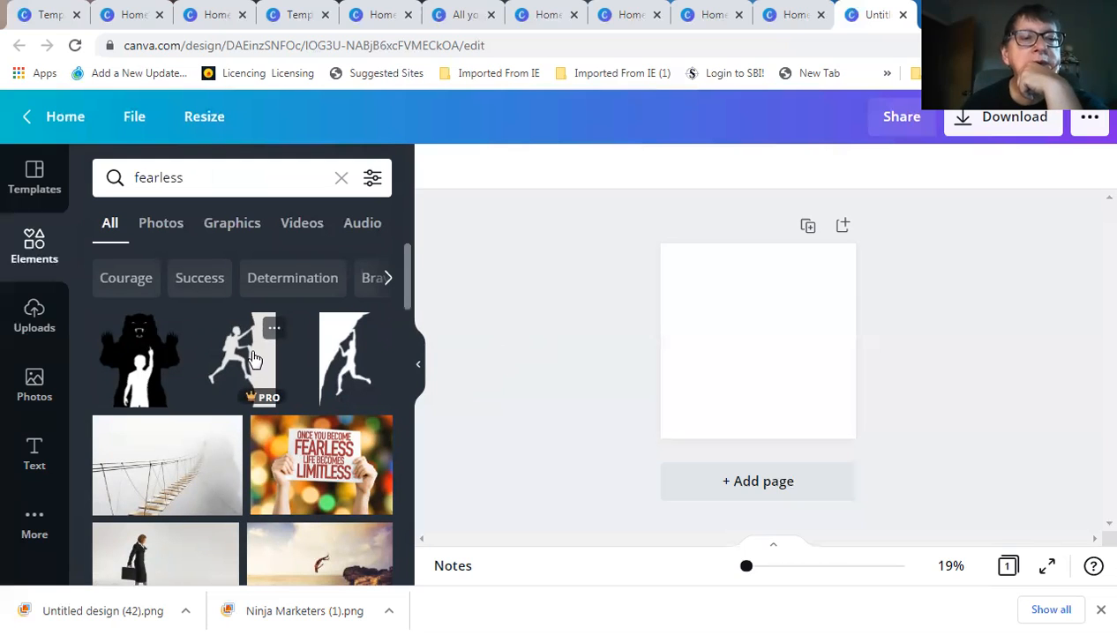
scroll(252, 358, down, 2)
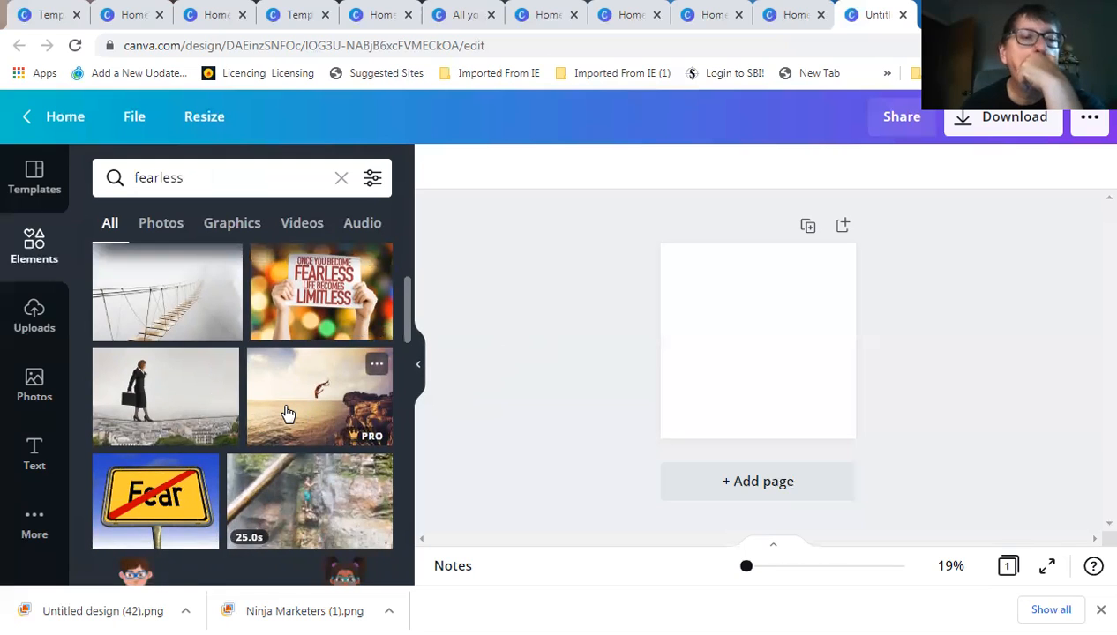
scroll(287, 412, down, 1)
scroll(287, 416, down, 2)
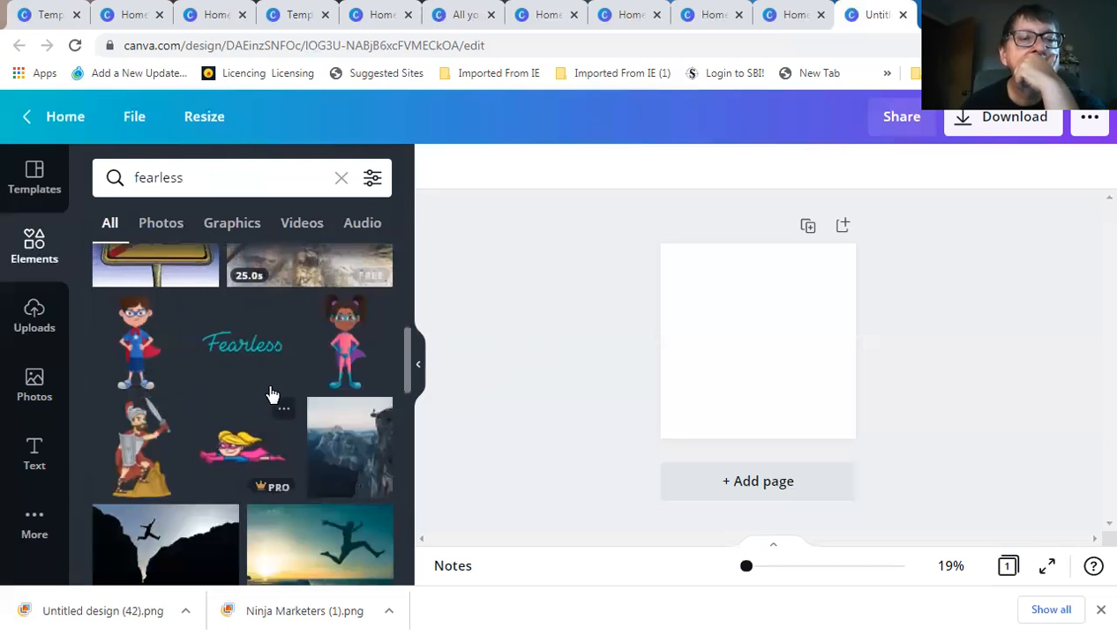
scroll(350, 422, down, 1)
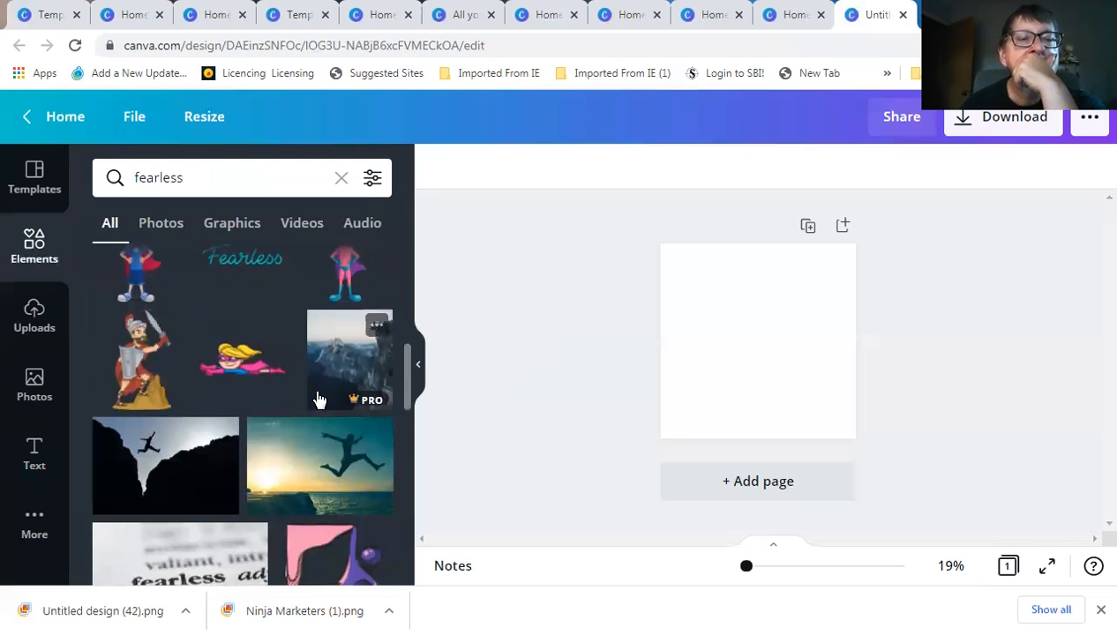
scroll(318, 397, down, 2)
scroll(194, 335, down, 1)
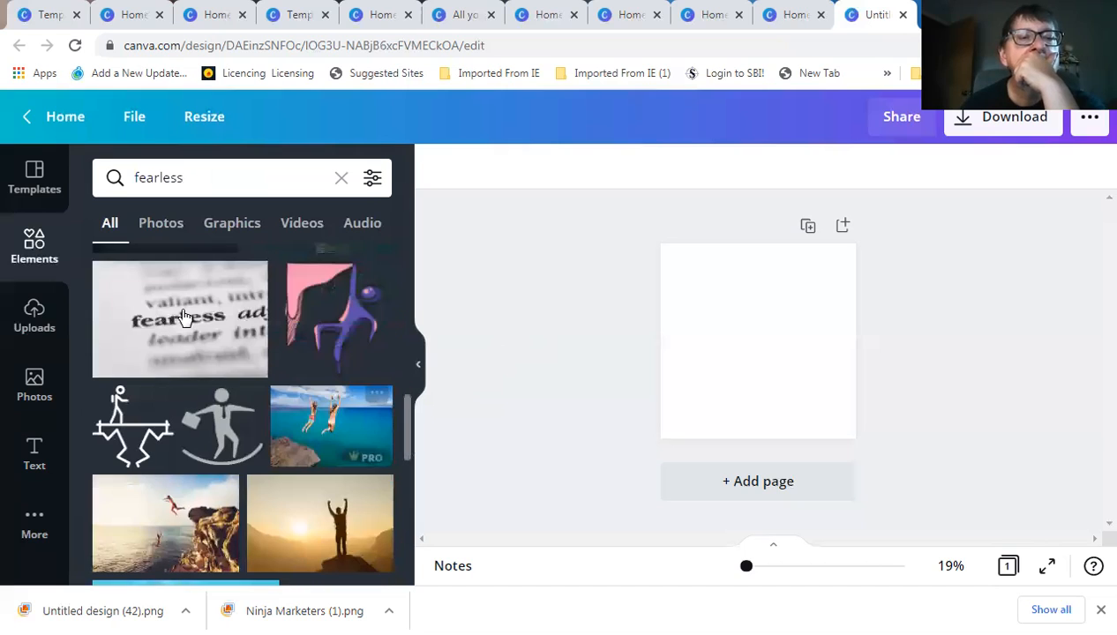
Add the blurred dictionary photo of 'fearless' to the page
click(186, 318)
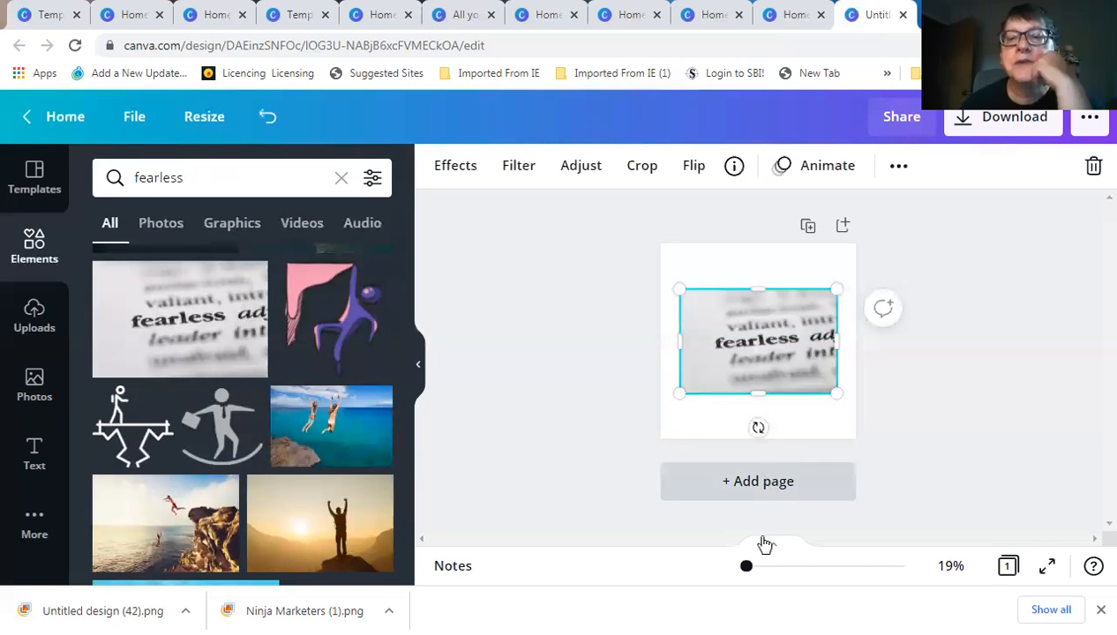
drag(747, 566, 763, 541)
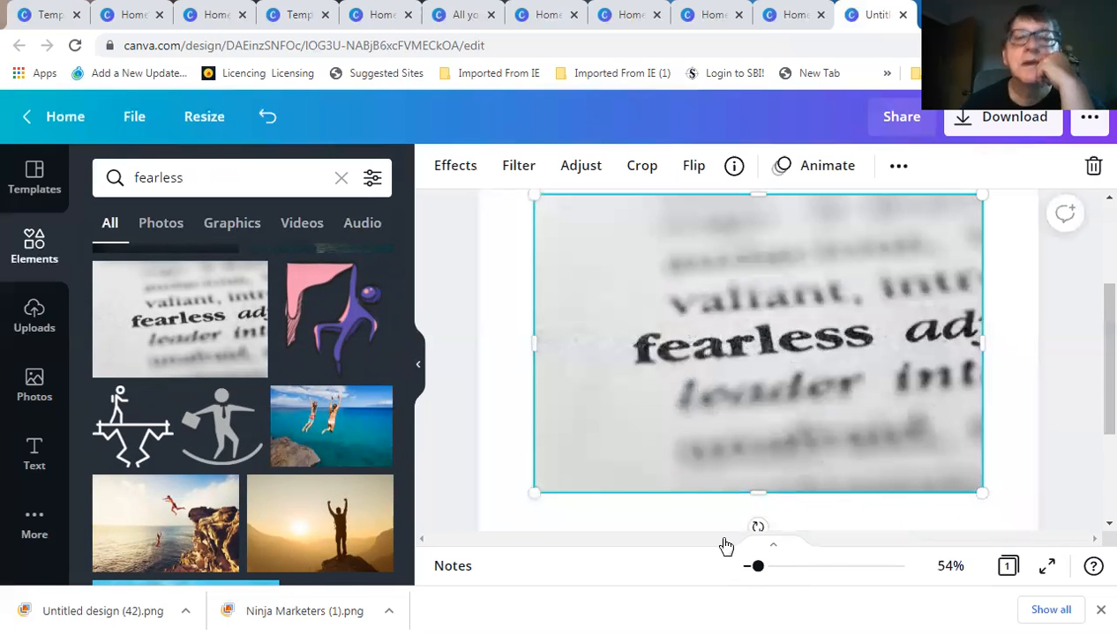
drag(758, 566, 747, 567)
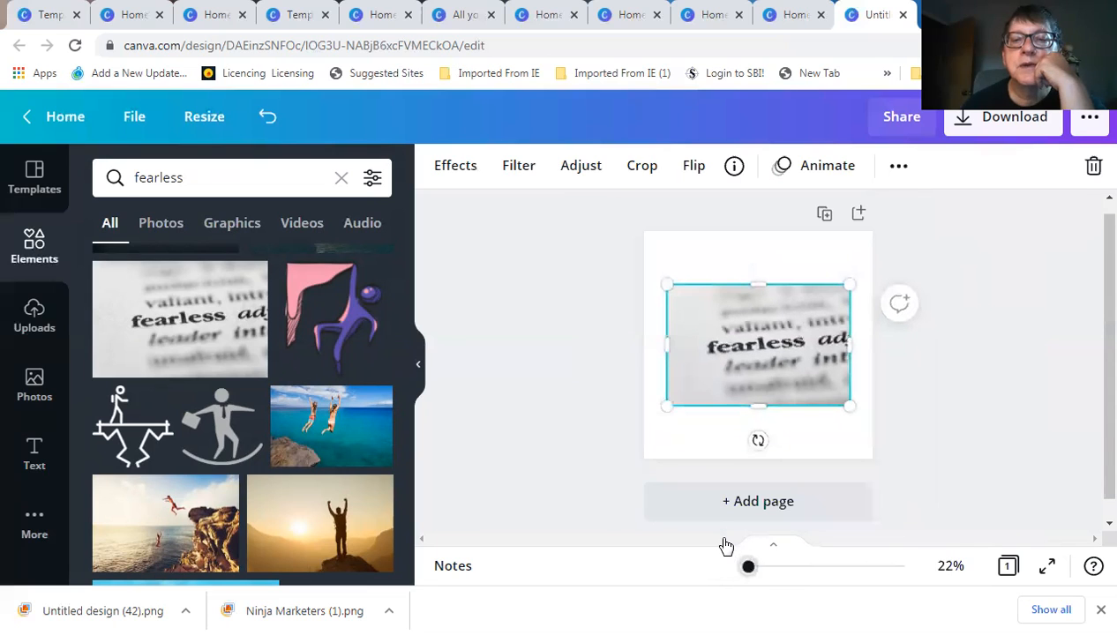
Stretch the photo's top, bottom, left and right edges to cover the whole square page
drag(757, 286, 758, 231)
drag(663, 317, 644, 323)
drag(743, 404, 753, 459)
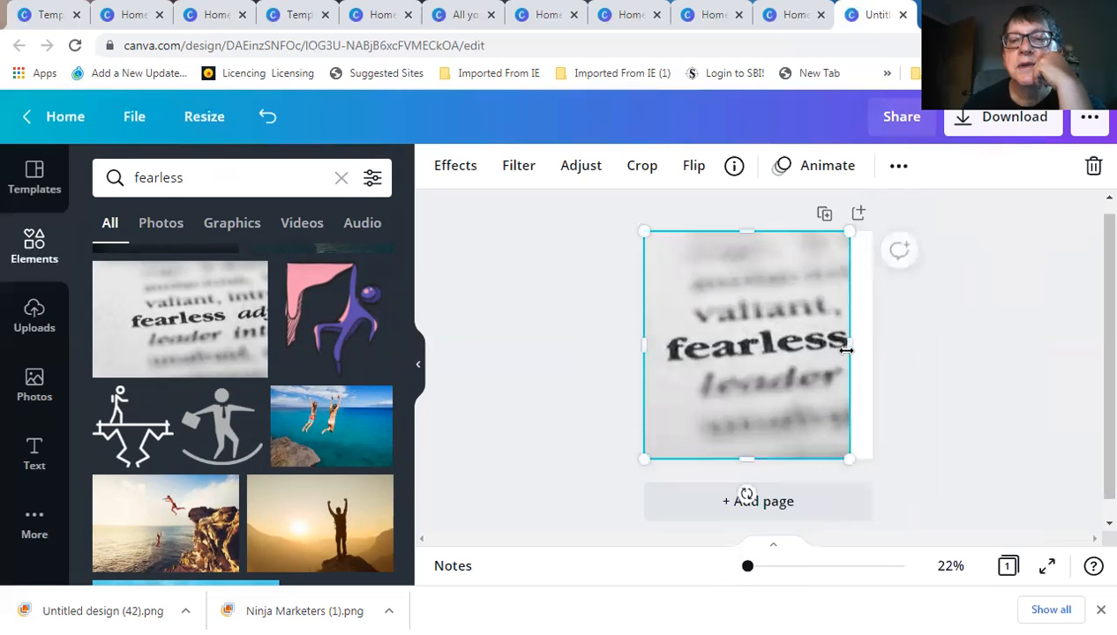
drag(759, 347, 780, 347)
drag(661, 350, 643, 348)
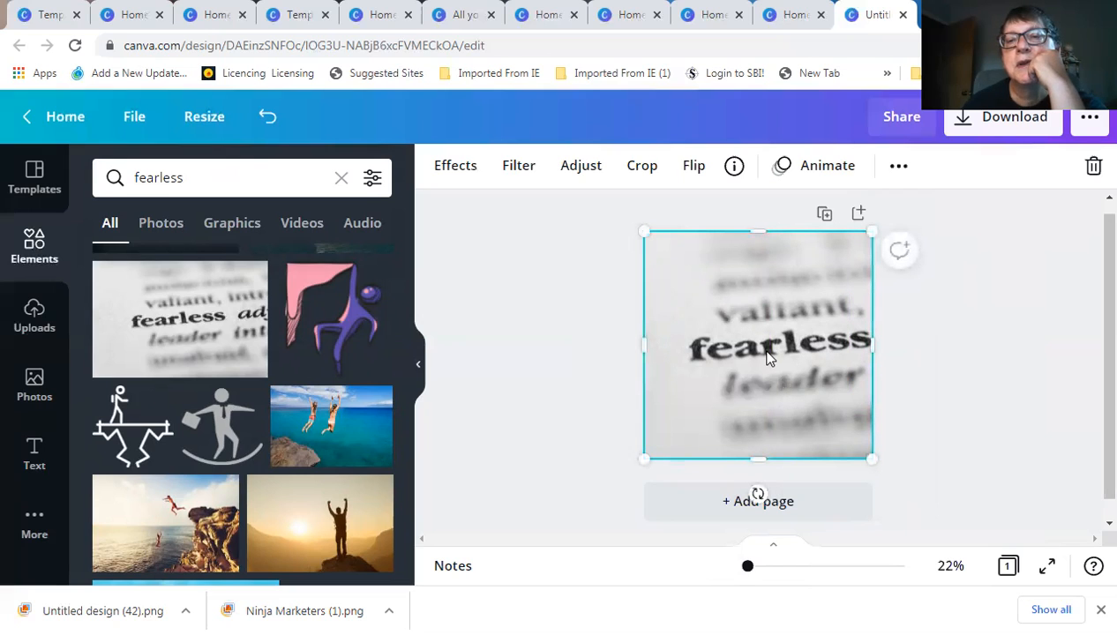
drag(767, 355, 783, 352)
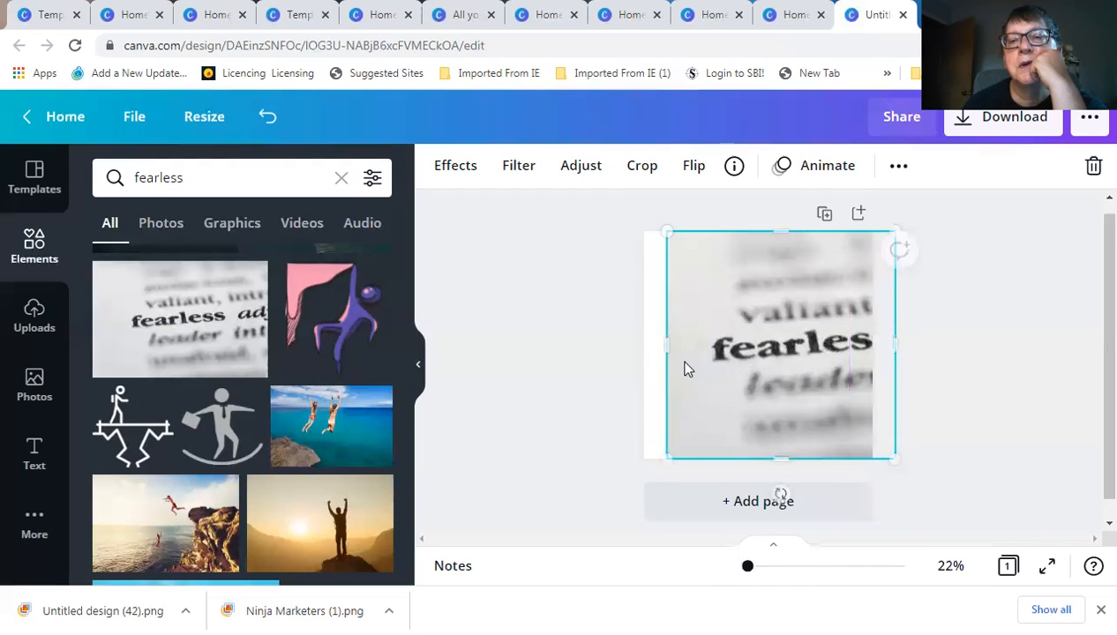
drag(661, 347, 646, 348)
drag(891, 342, 871, 352)
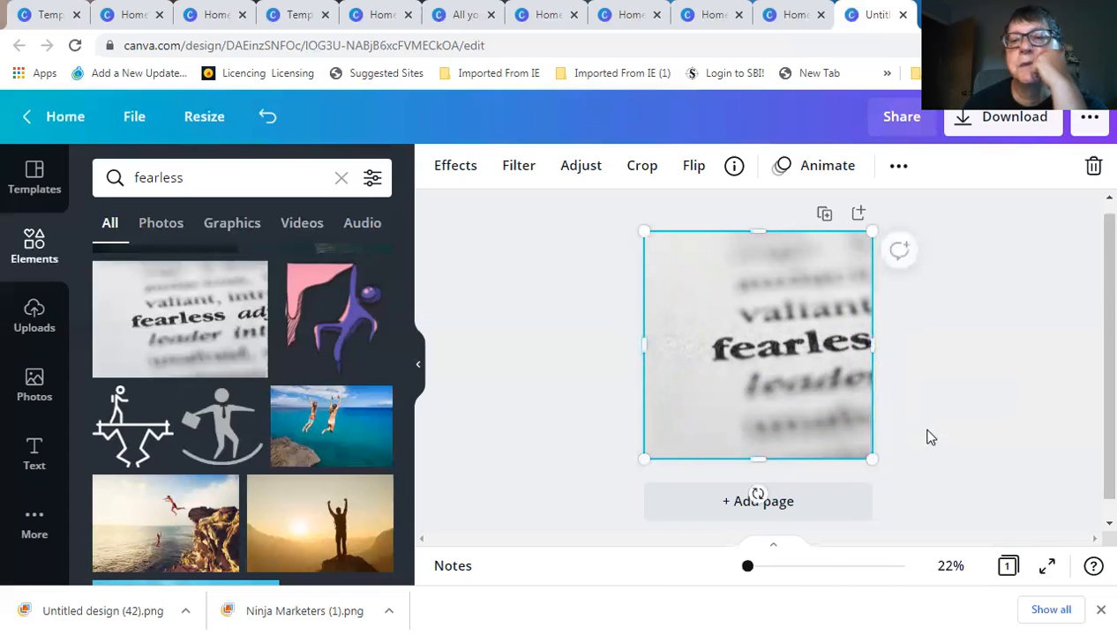
click(722, 474)
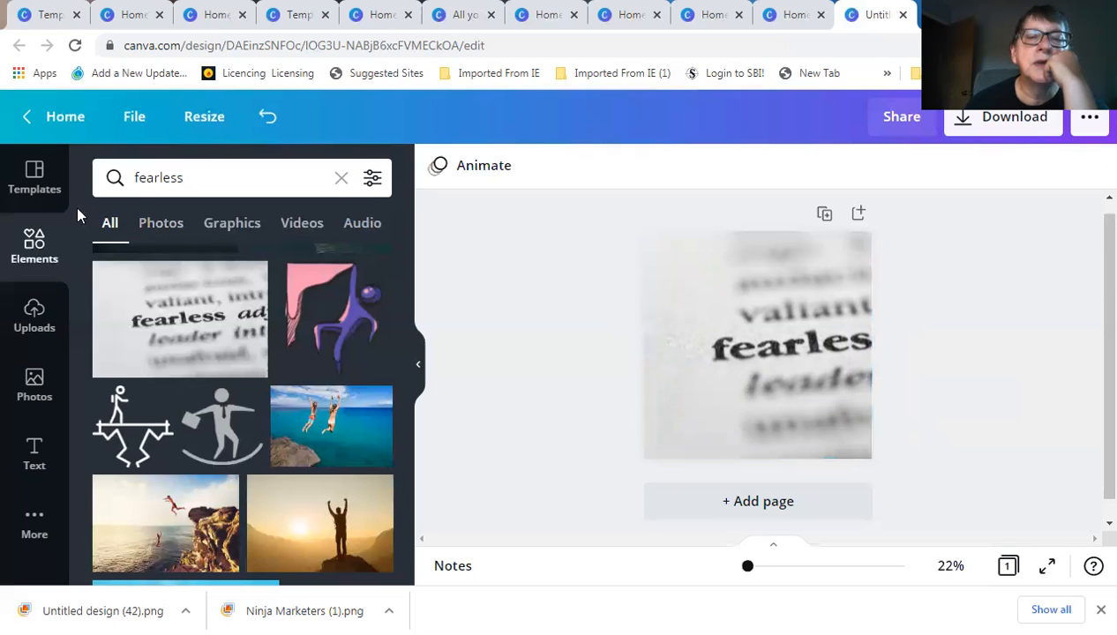
Add the uploaded portrait photo and snap it into the page's bottom-left corner
click(33, 313)
scroll(217, 420, down, 10)
scroll(217, 416, down, 5)
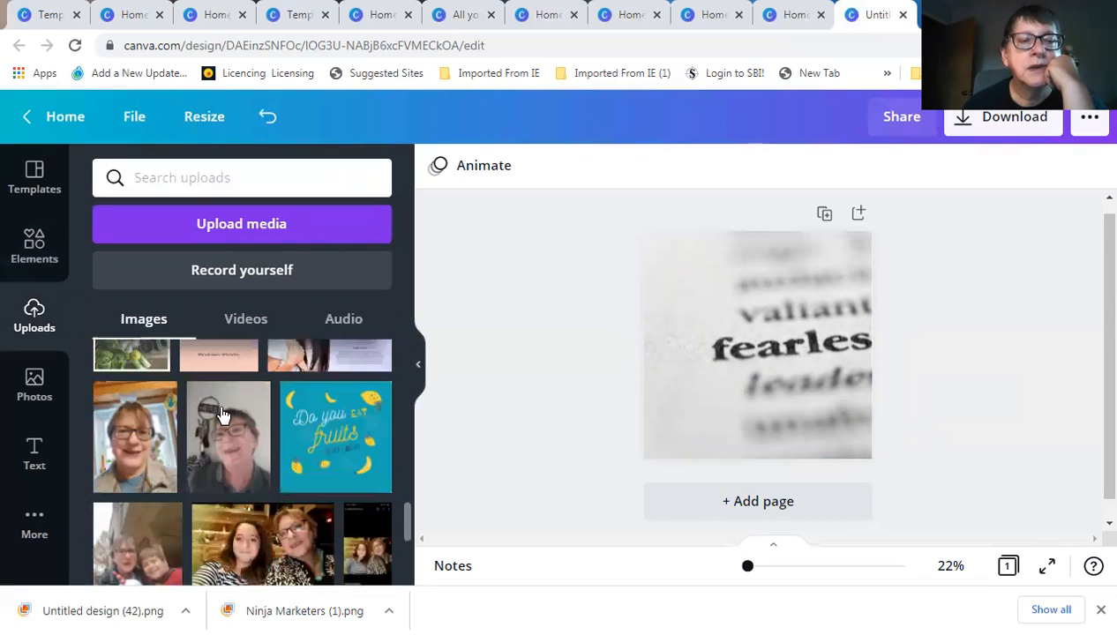
scroll(223, 416, down, 2)
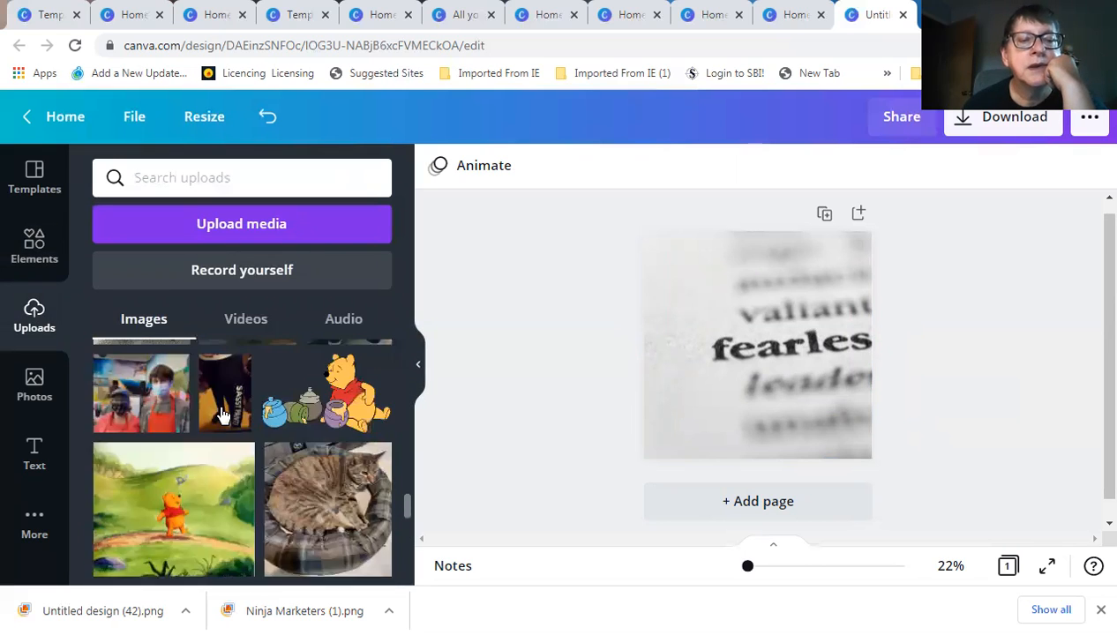
scroll(220, 414, down, 2)
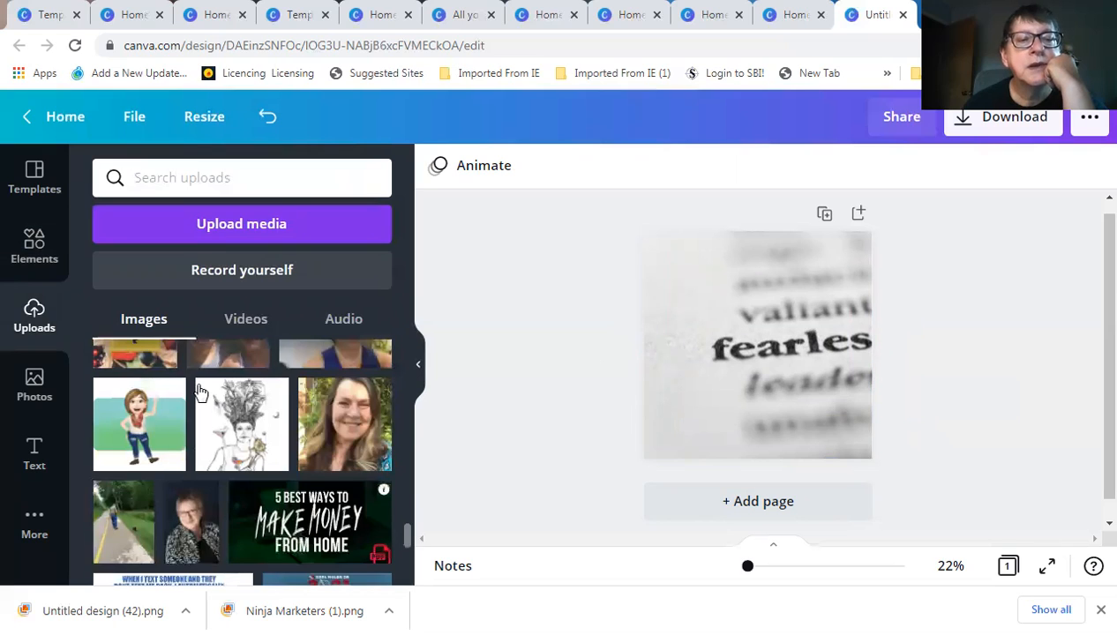
scroll(199, 391, down, 2)
click(199, 391)
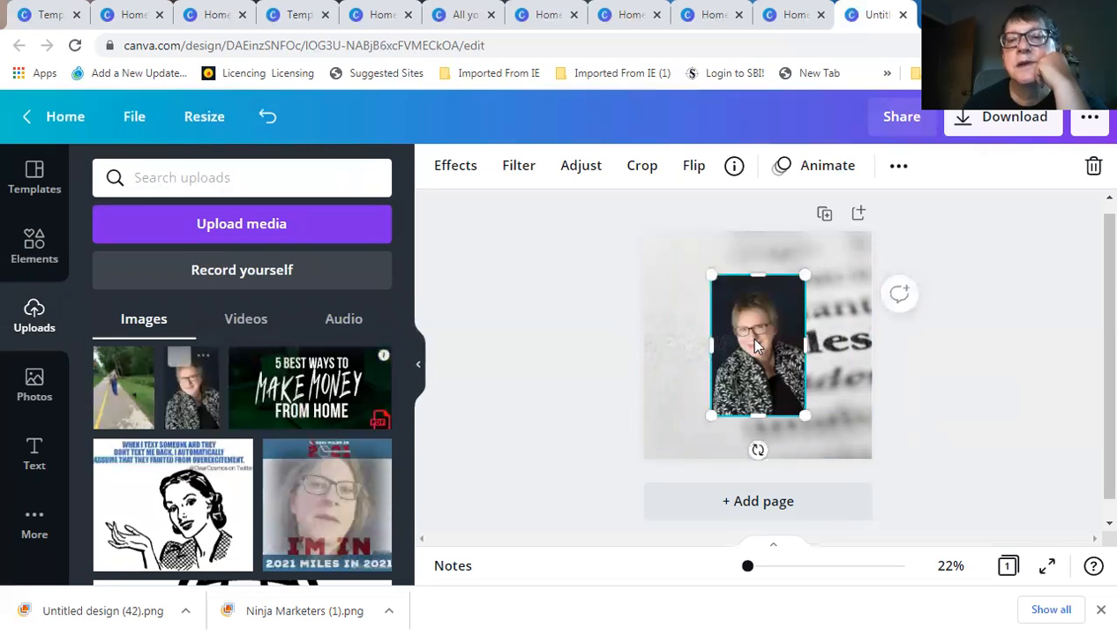
drag(753, 345, 680, 384)
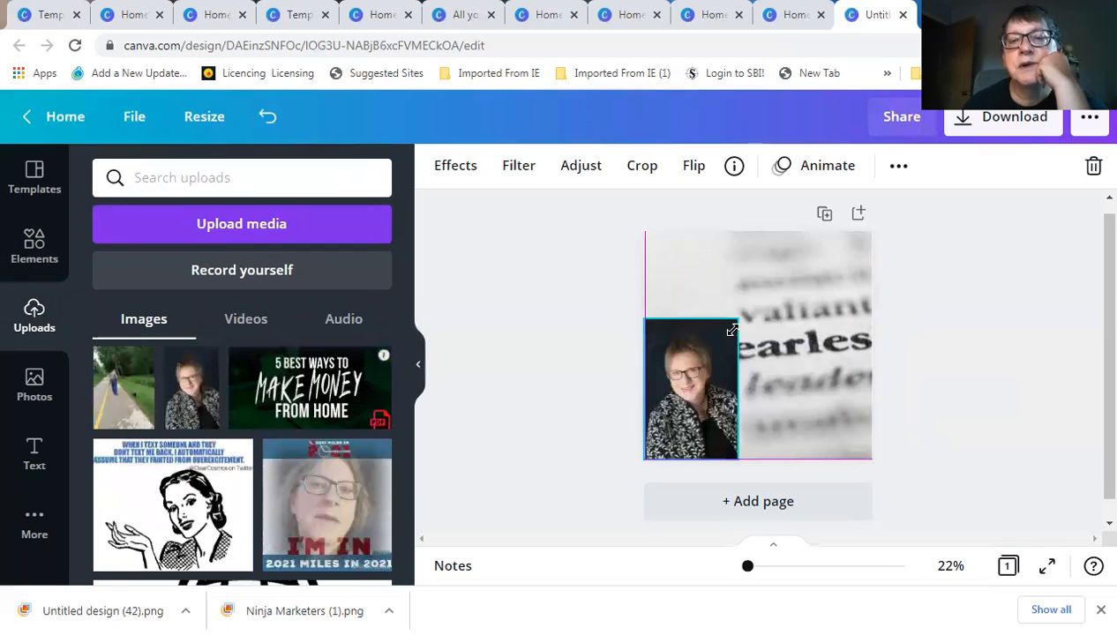
drag(712, 375, 713, 374)
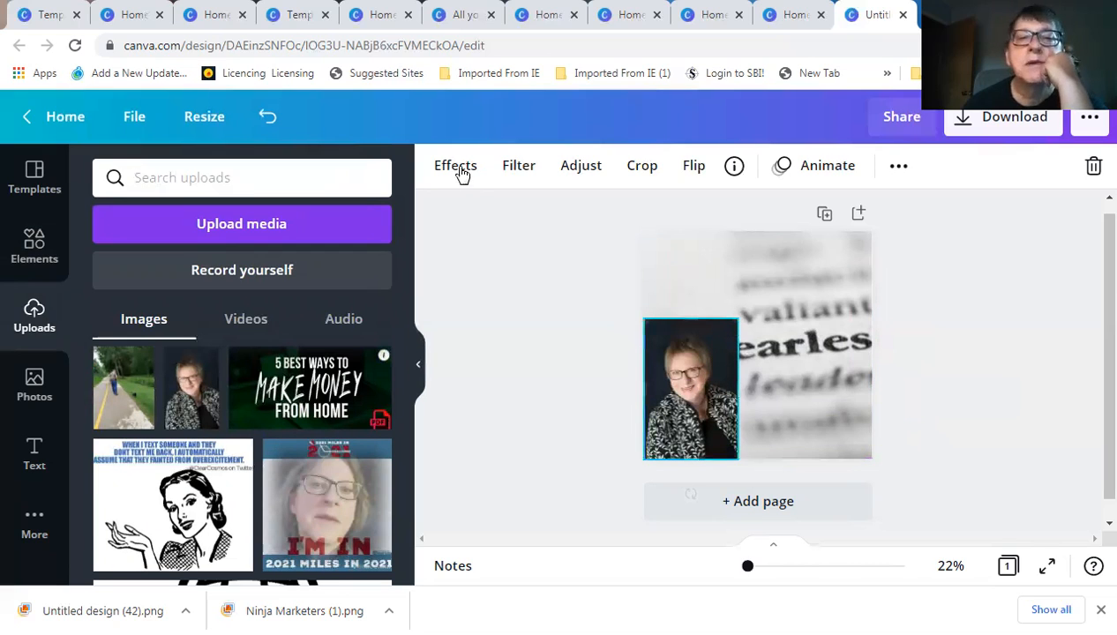
Apply Background Remover to the portrait so the word 'fearless' shows around the figure
click(455, 166)
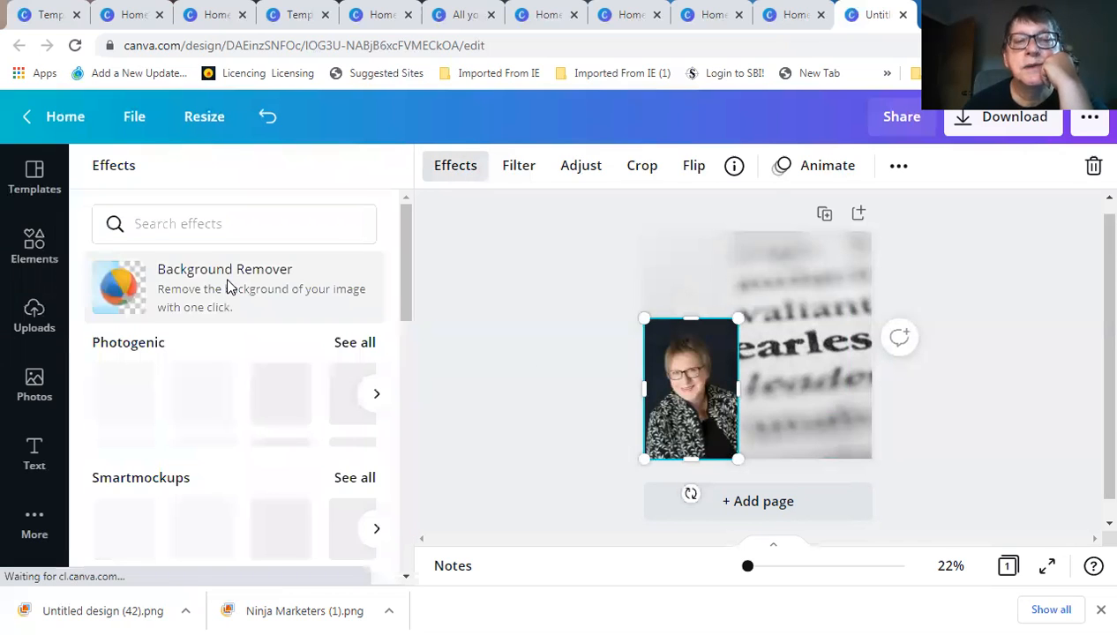
click(227, 283)
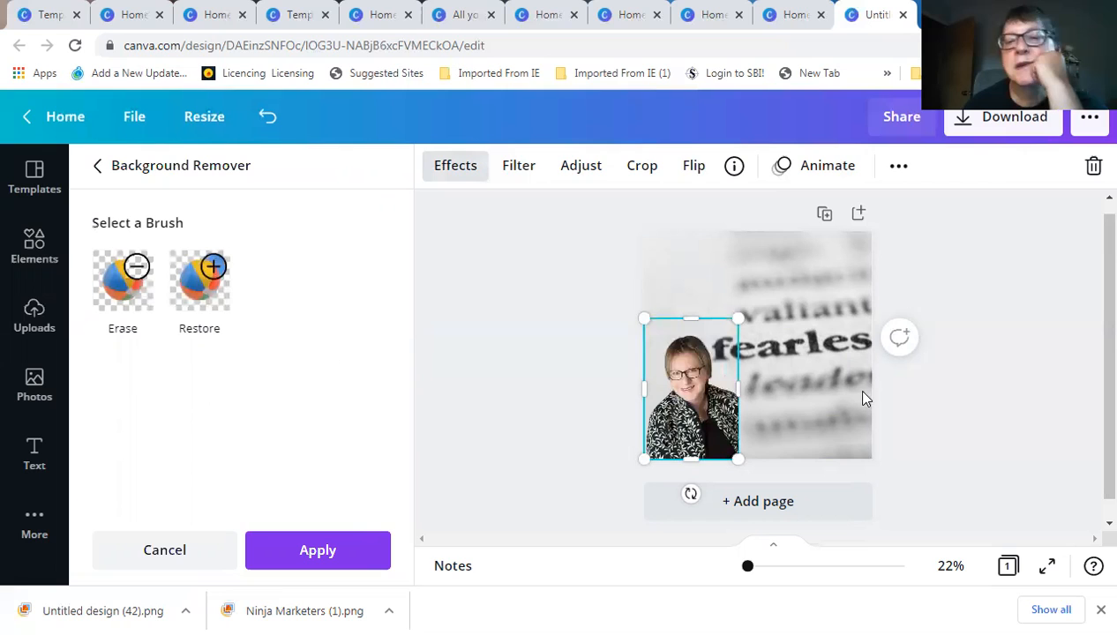
click(775, 300)
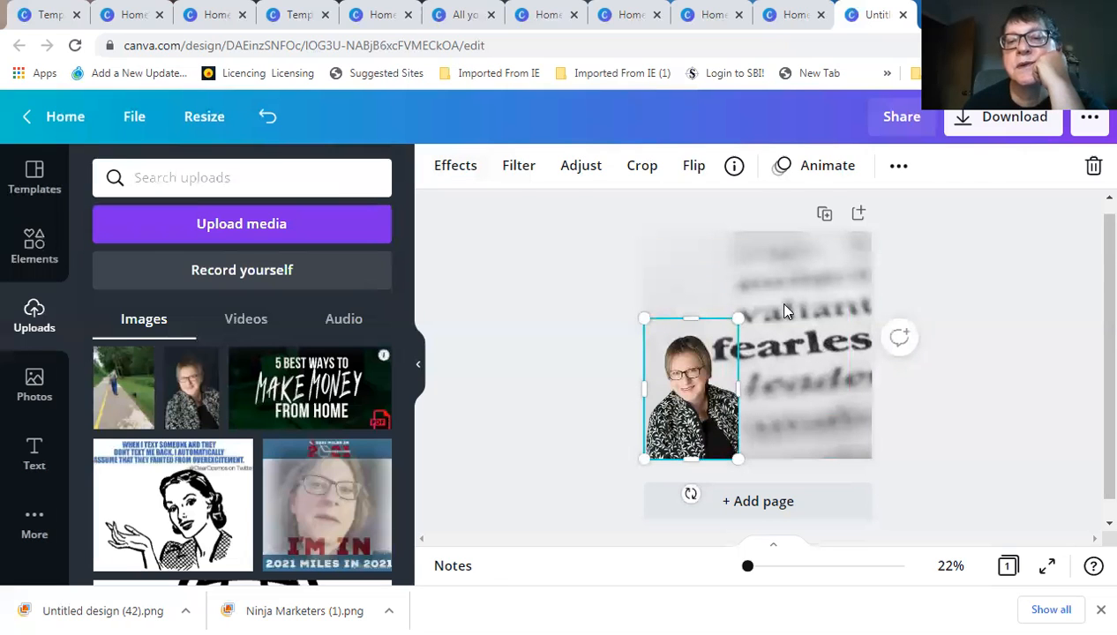
click(775, 300)
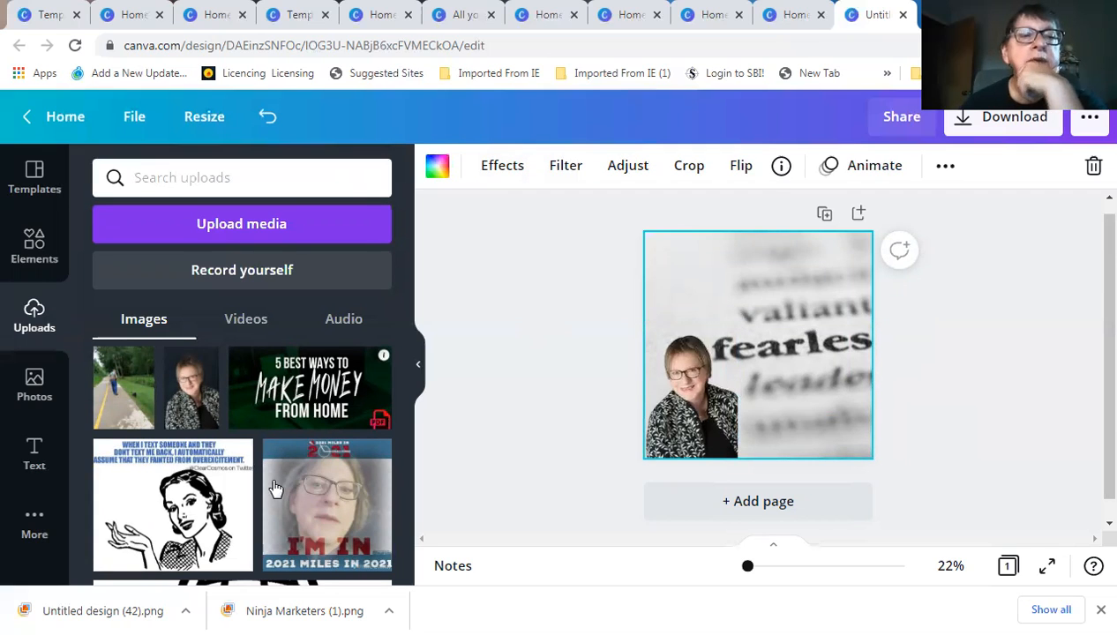
Add a body text box and replace its placeholder with 'Fierce and Fearless'
click(34, 455)
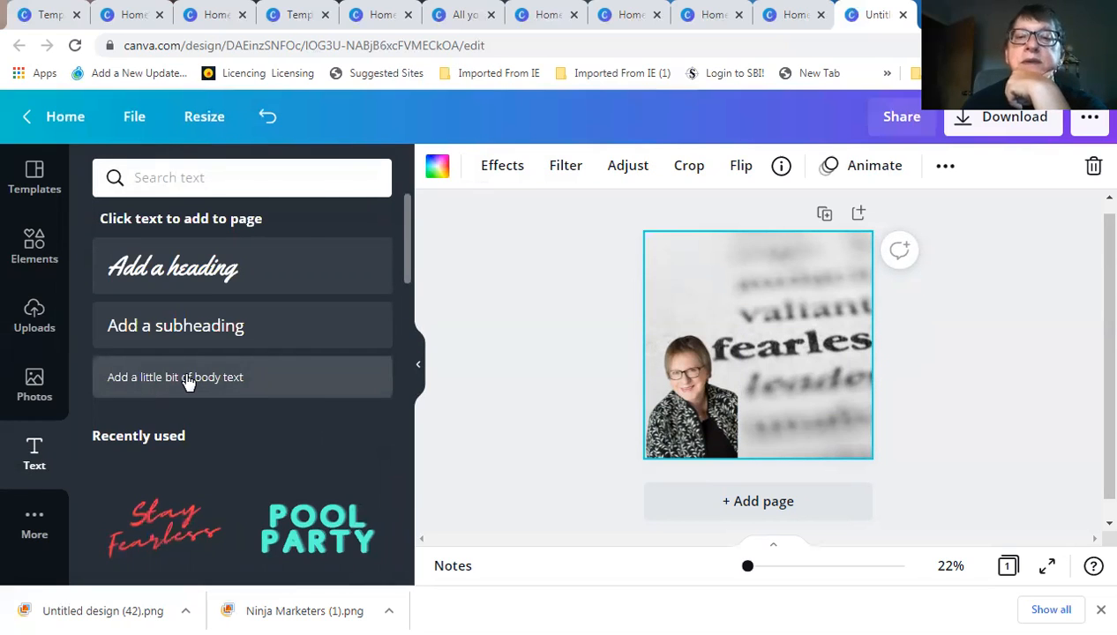
click(187, 381)
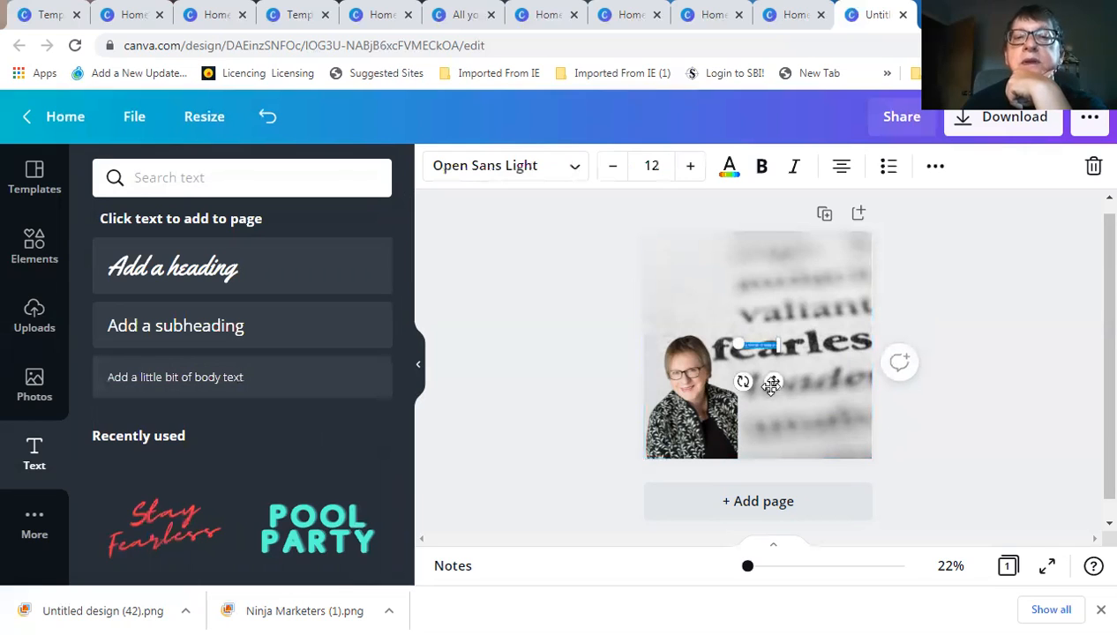
drag(762, 365, 706, 331)
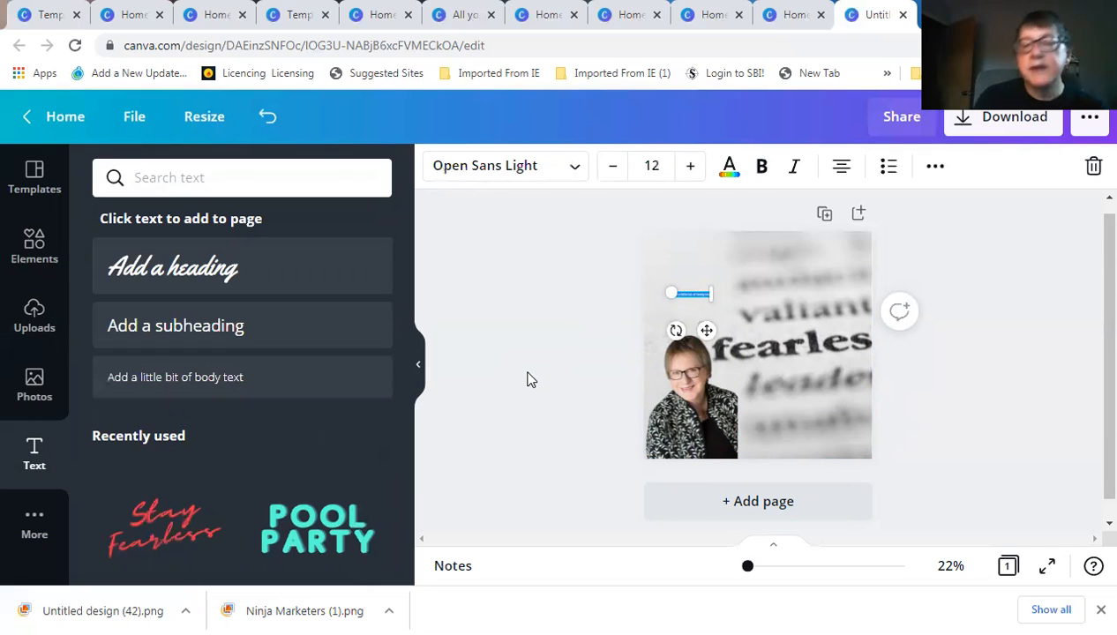
key(BackSpace)
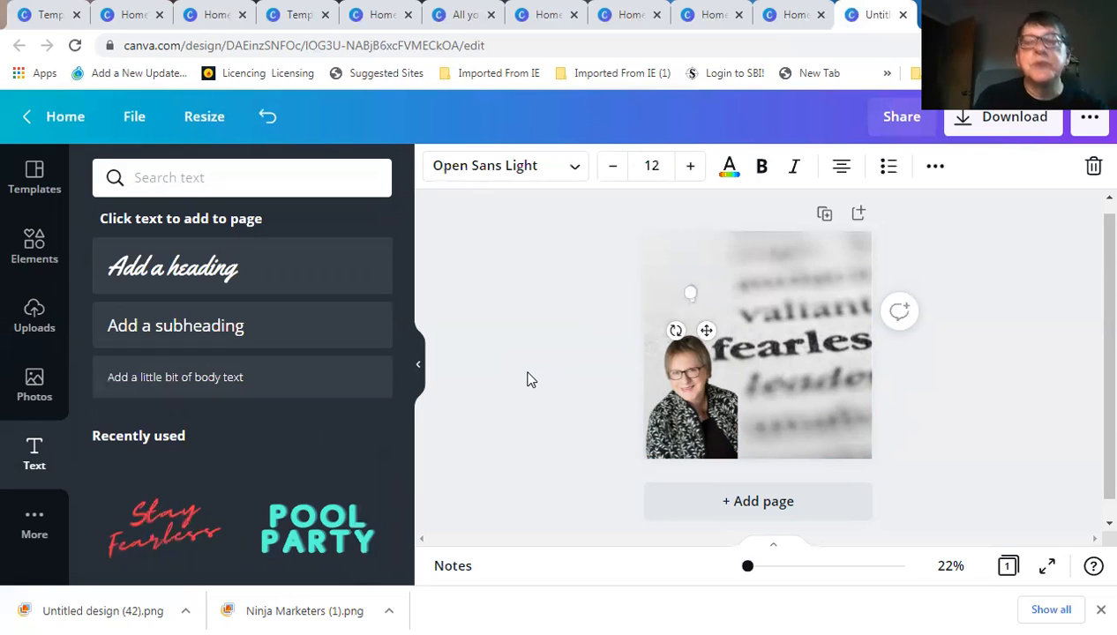
text(www.)
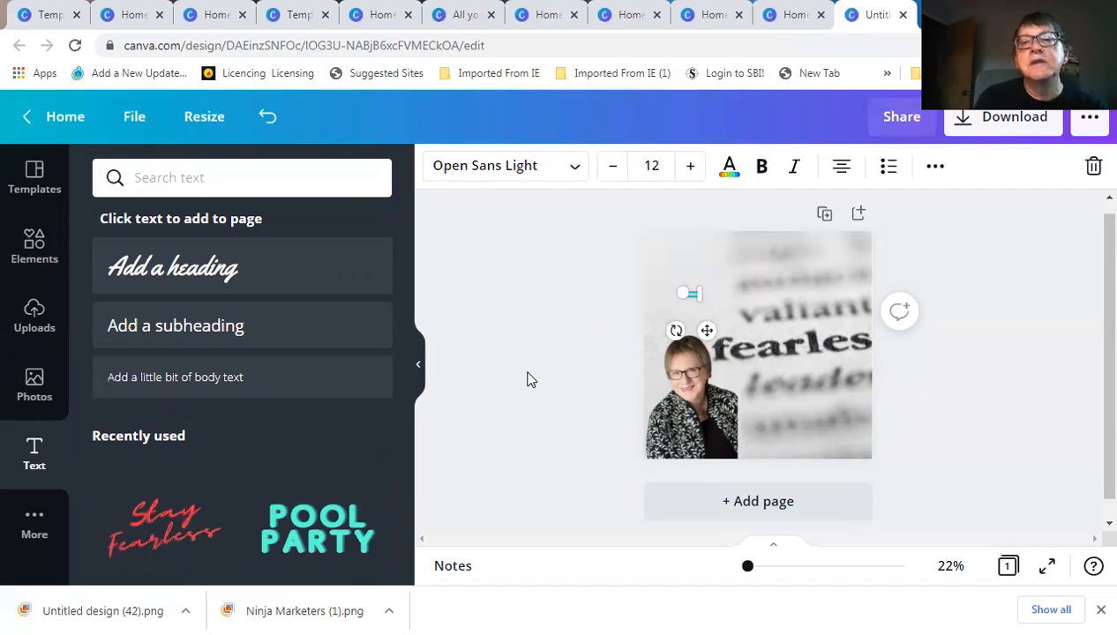
text(in)
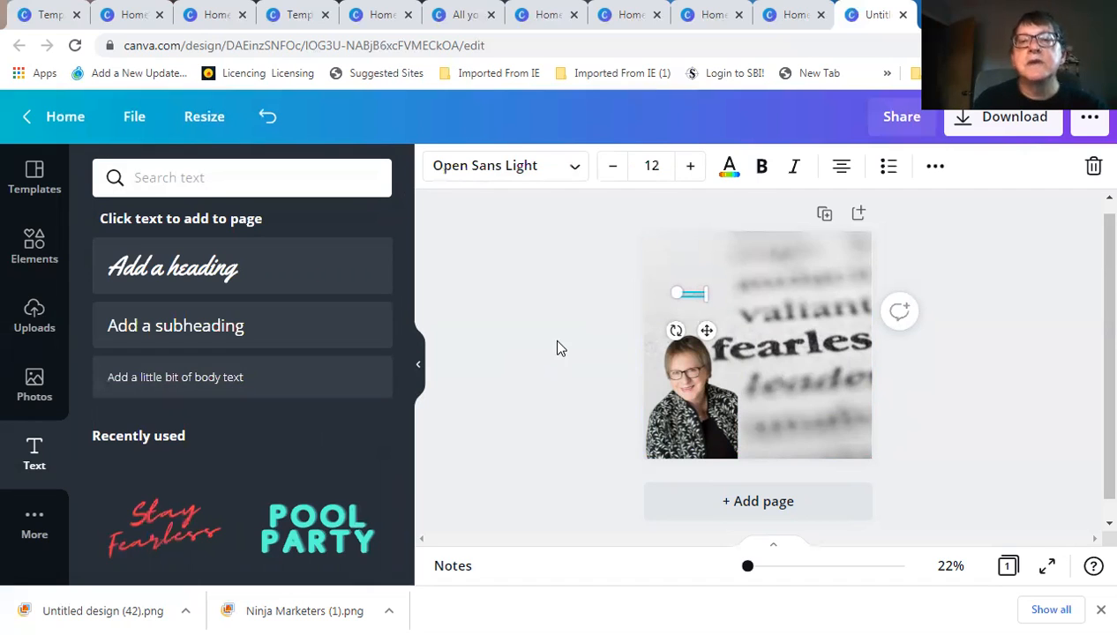
Set the text to size 48 and place it just above the portrait
click(652, 166)
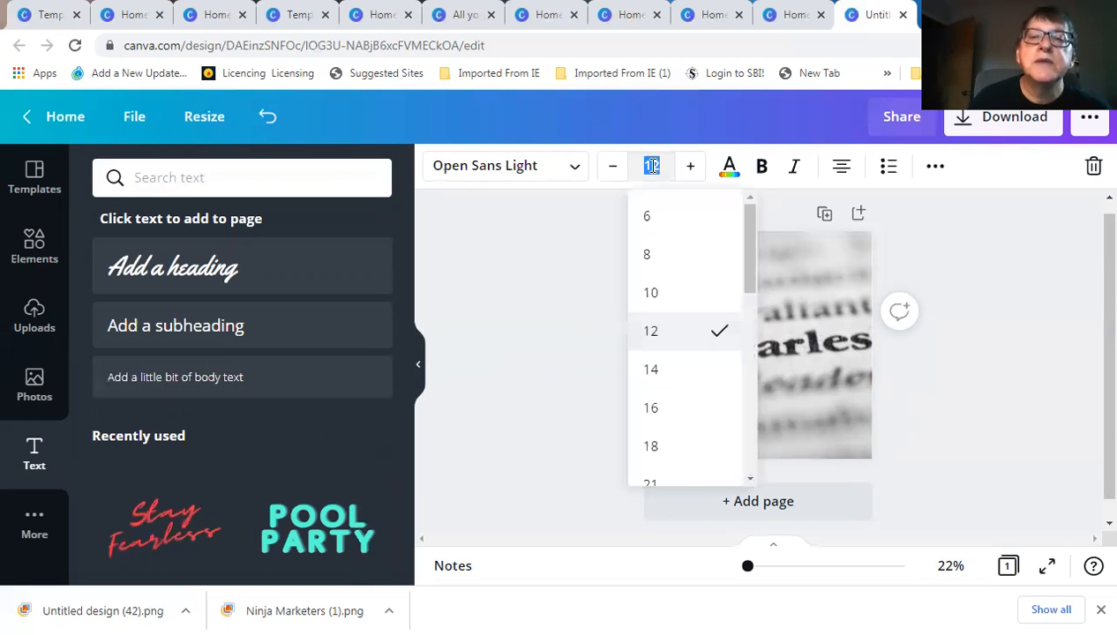
click(653, 447)
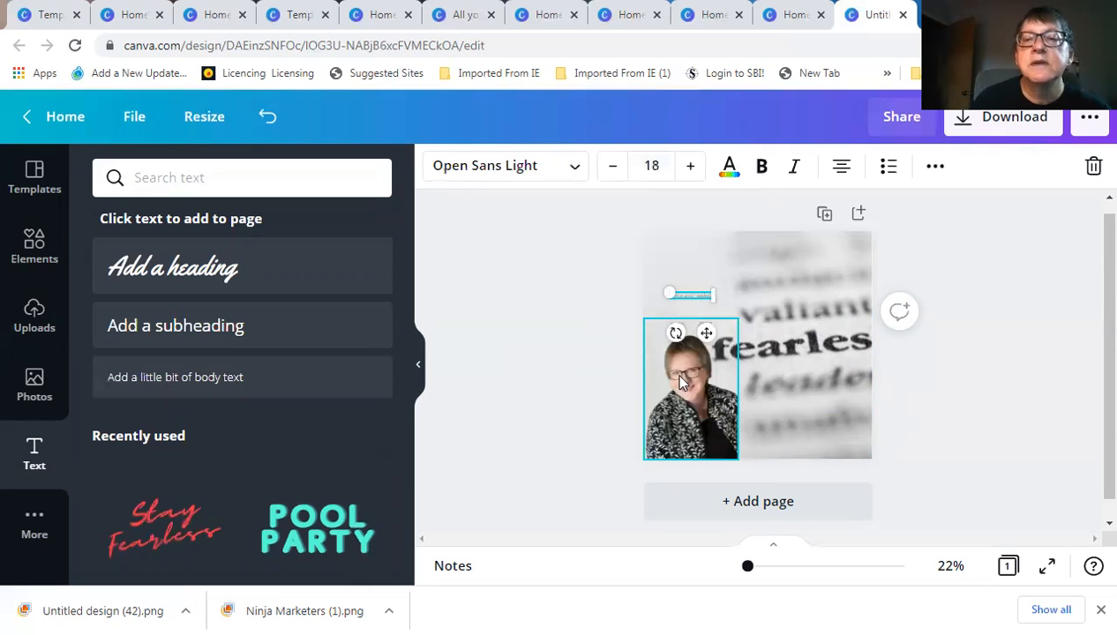
click(652, 172)
scroll(666, 441, down, 3)
click(651, 433)
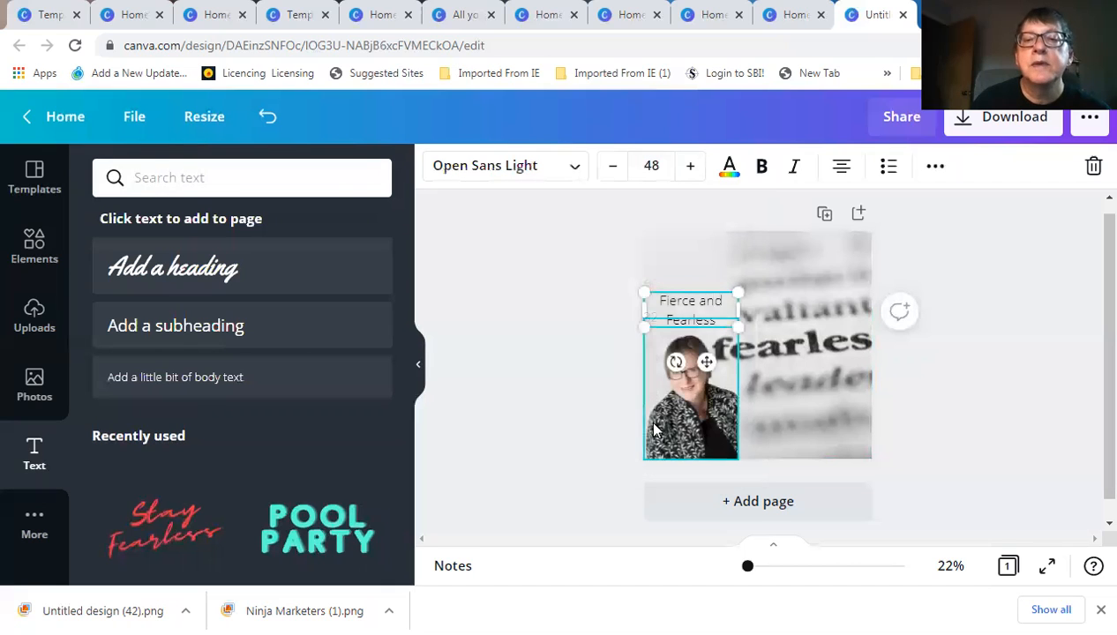
drag(709, 364, 706, 337)
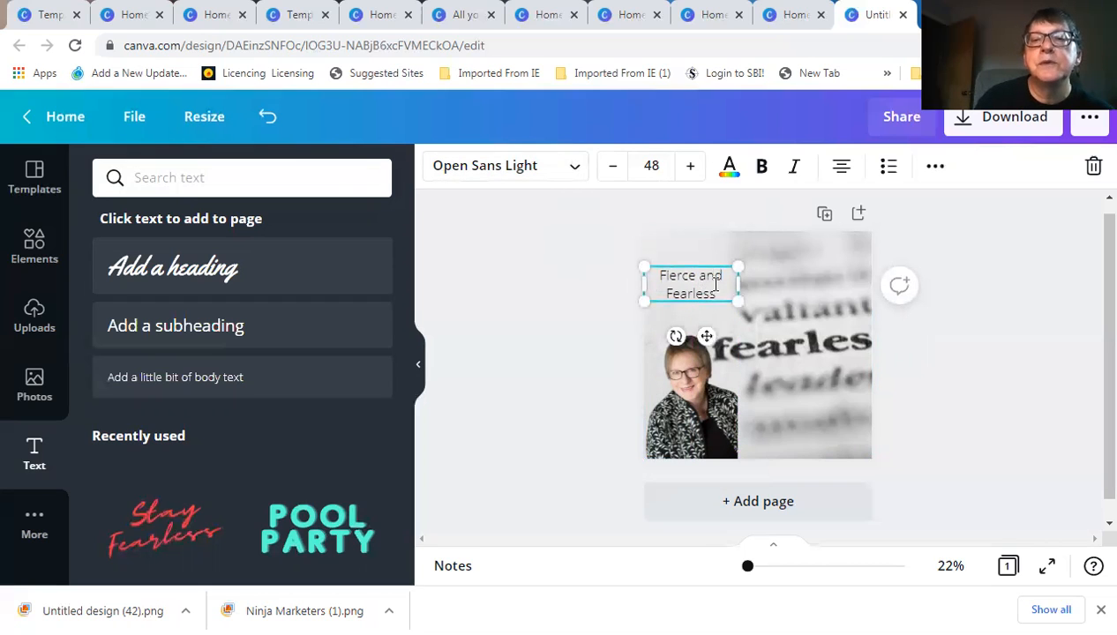
Change the text font to Majesty and tilt the box about -7°
click(574, 168)
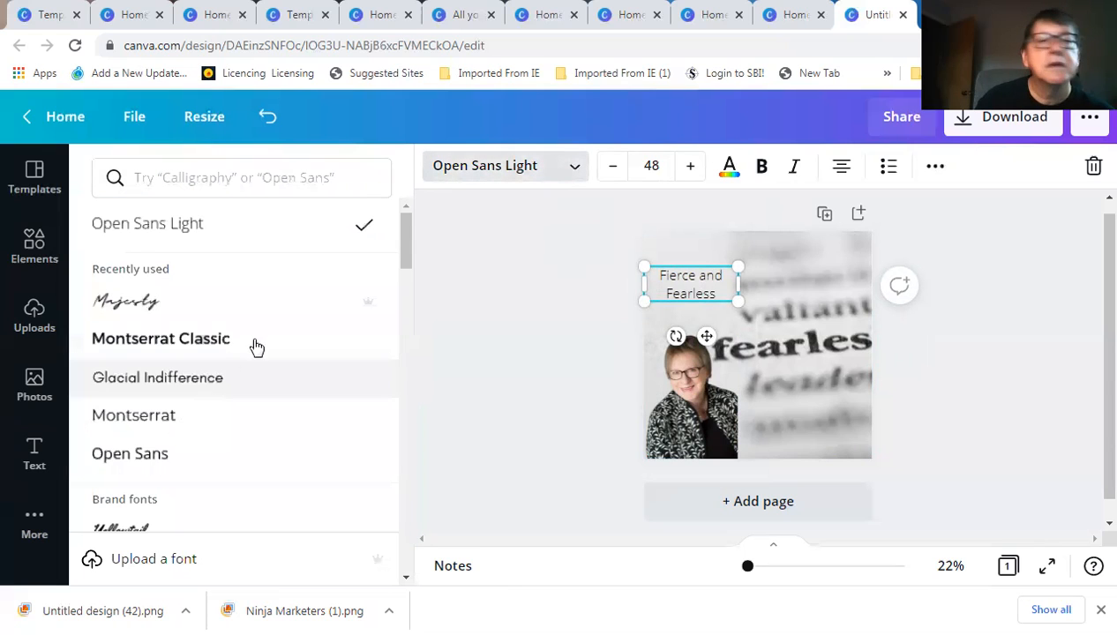
click(124, 301)
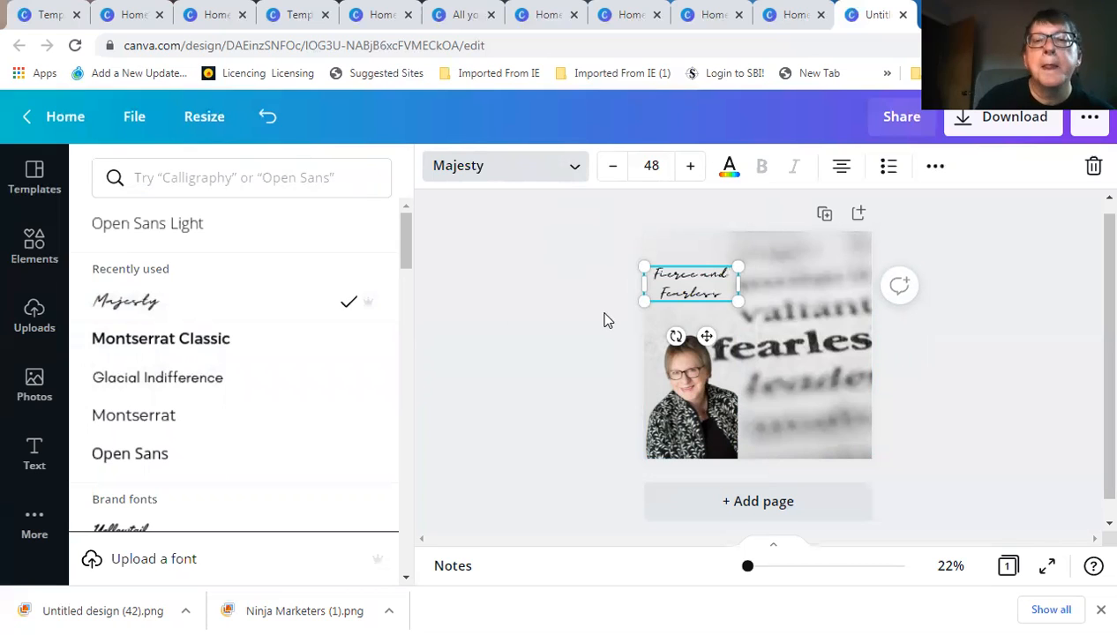
drag(675, 336, 681, 355)
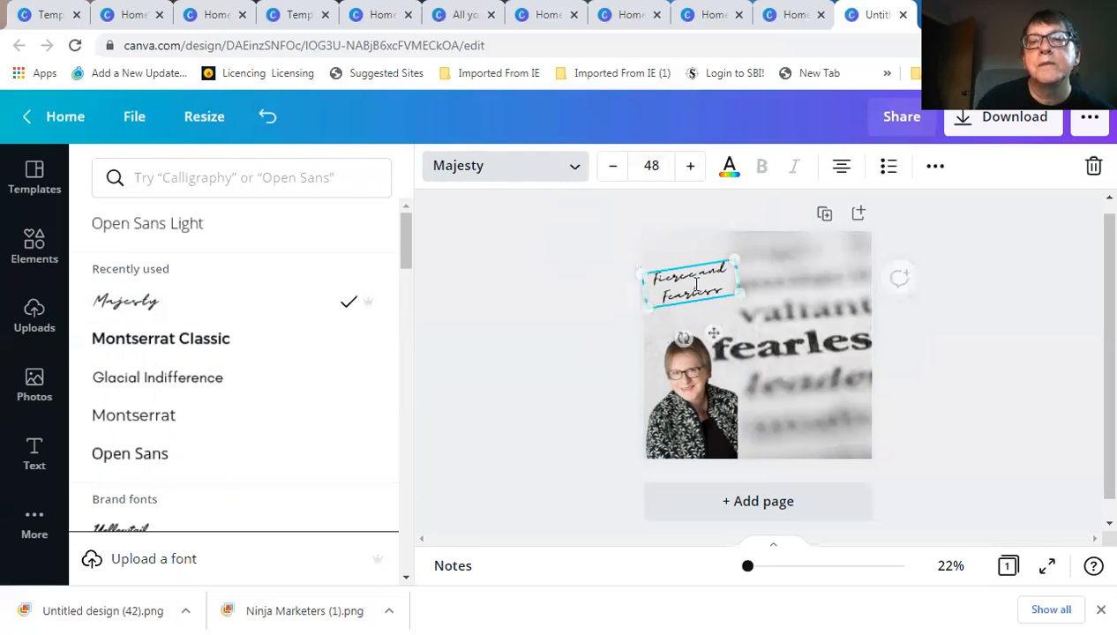
Enlarge the text to size 64 and move it into the top-left corner
click(653, 164)
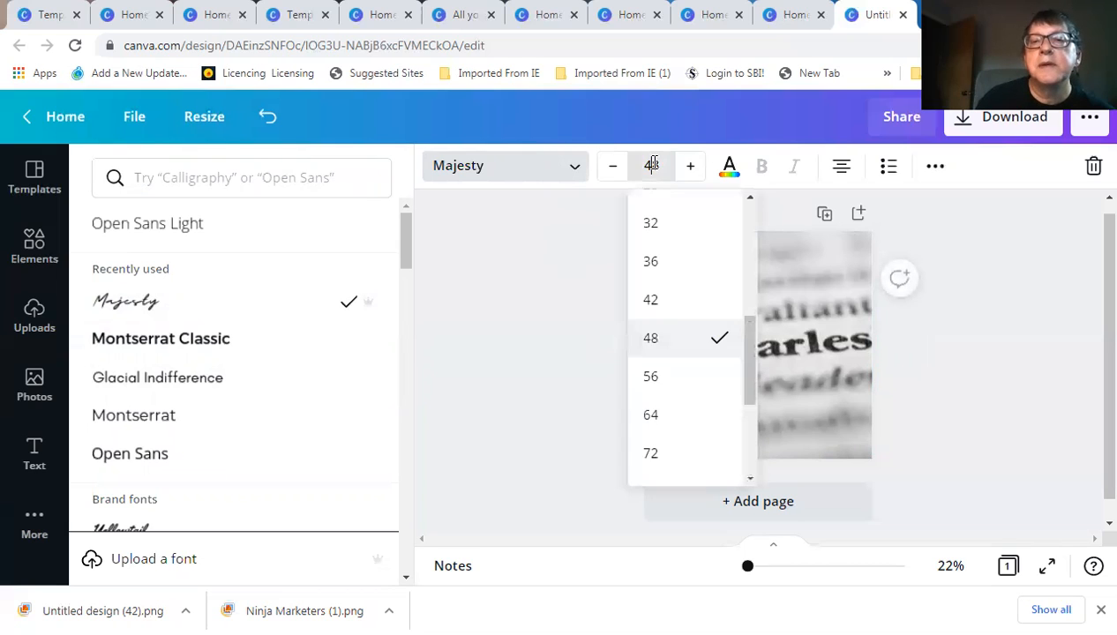
click(651, 416)
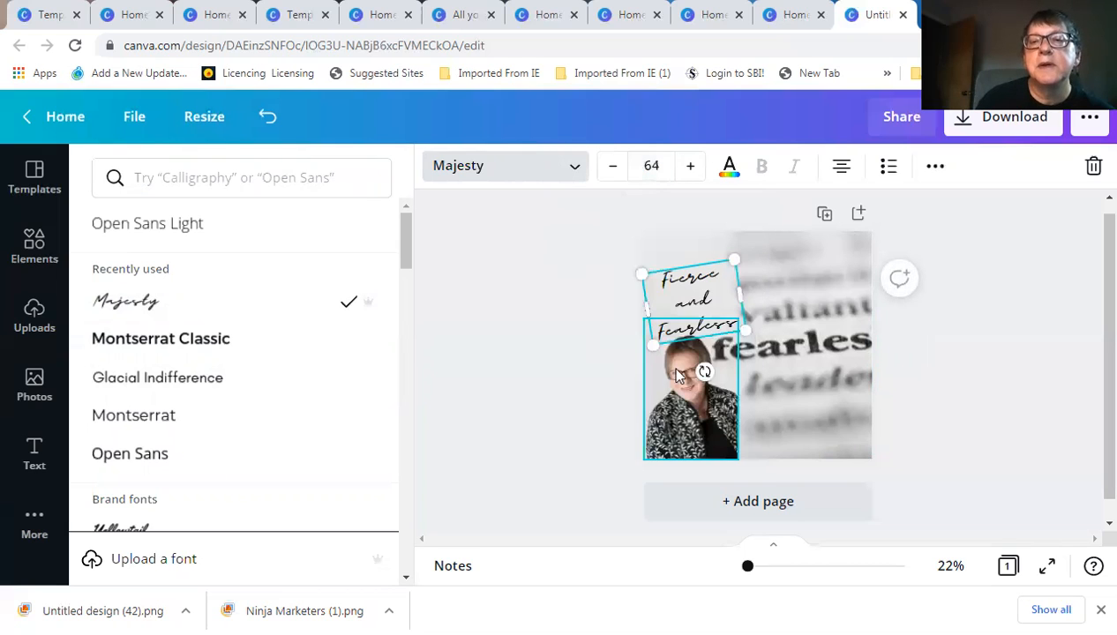
drag(697, 285, 697, 302)
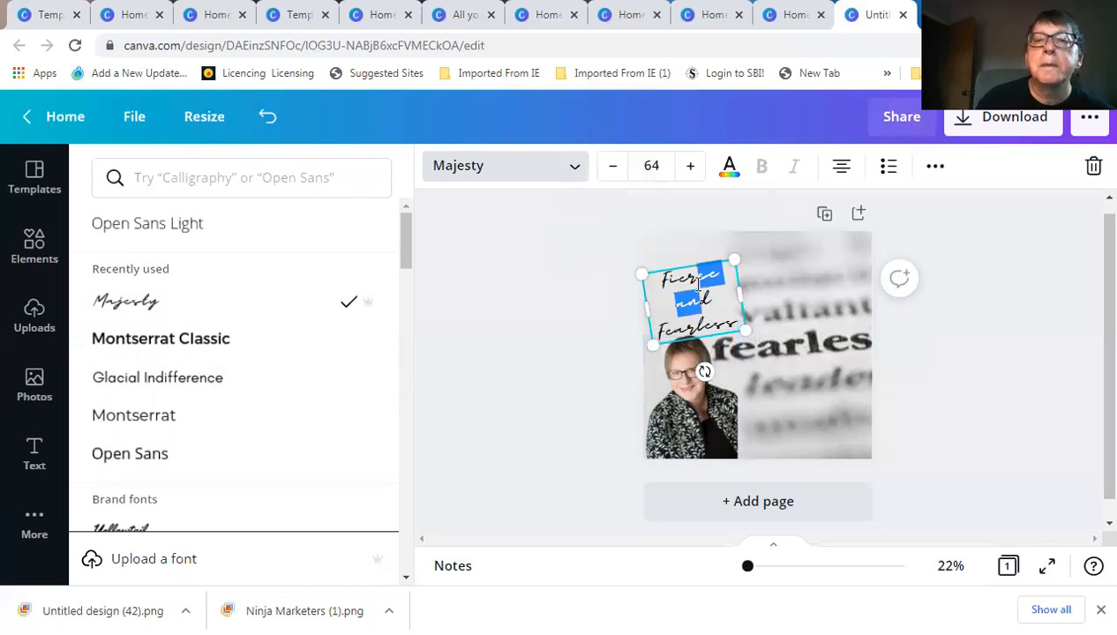
click(719, 315)
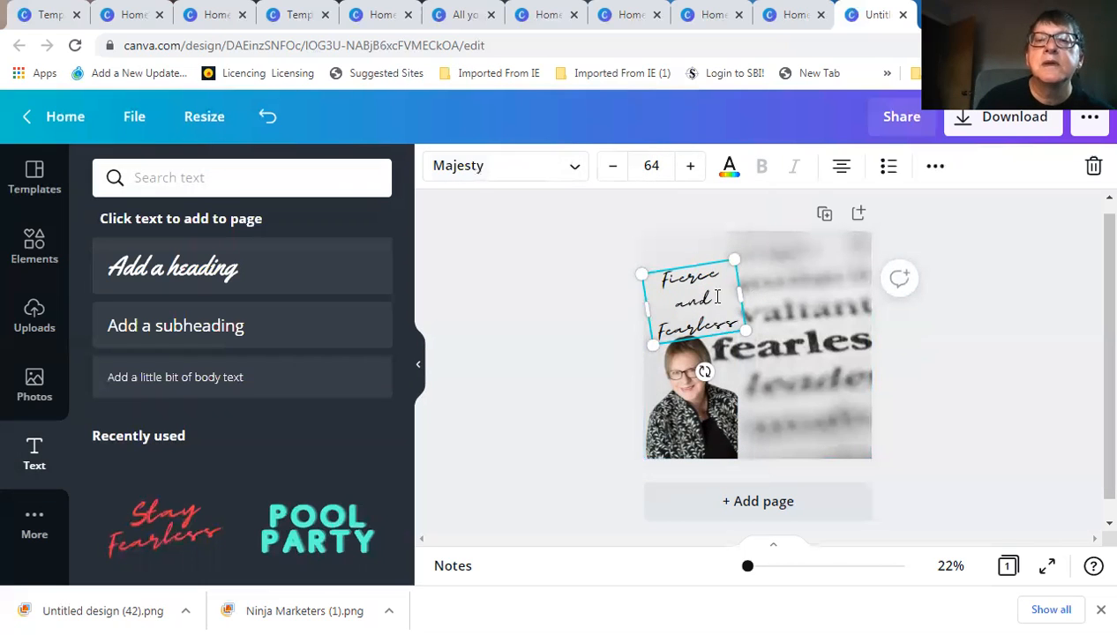
drag(701, 299, 696, 281)
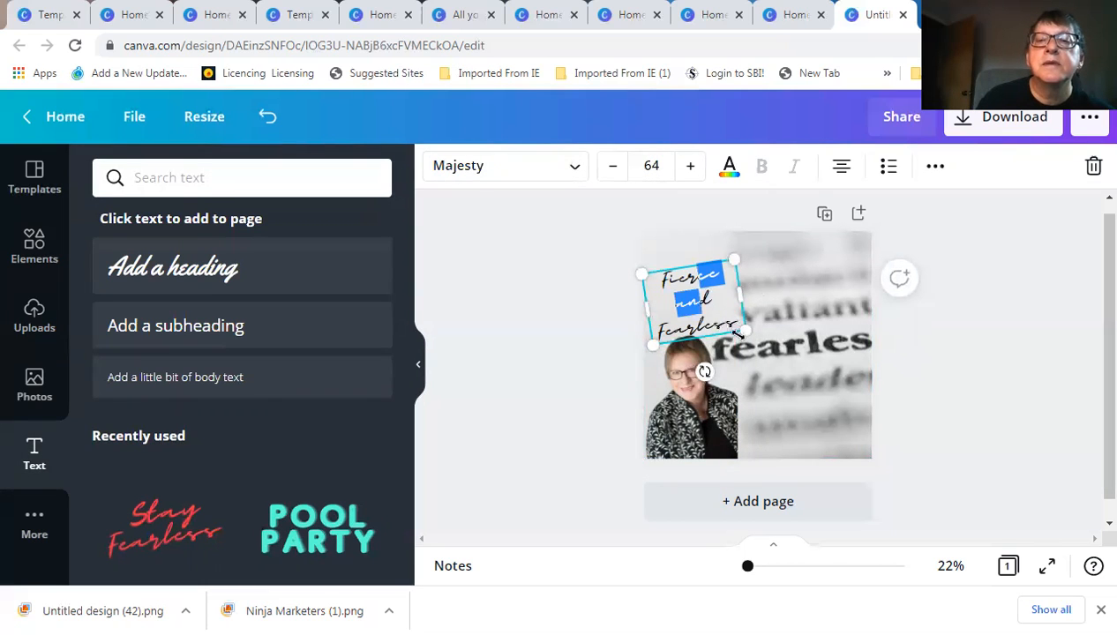
click(703, 328)
click(704, 298)
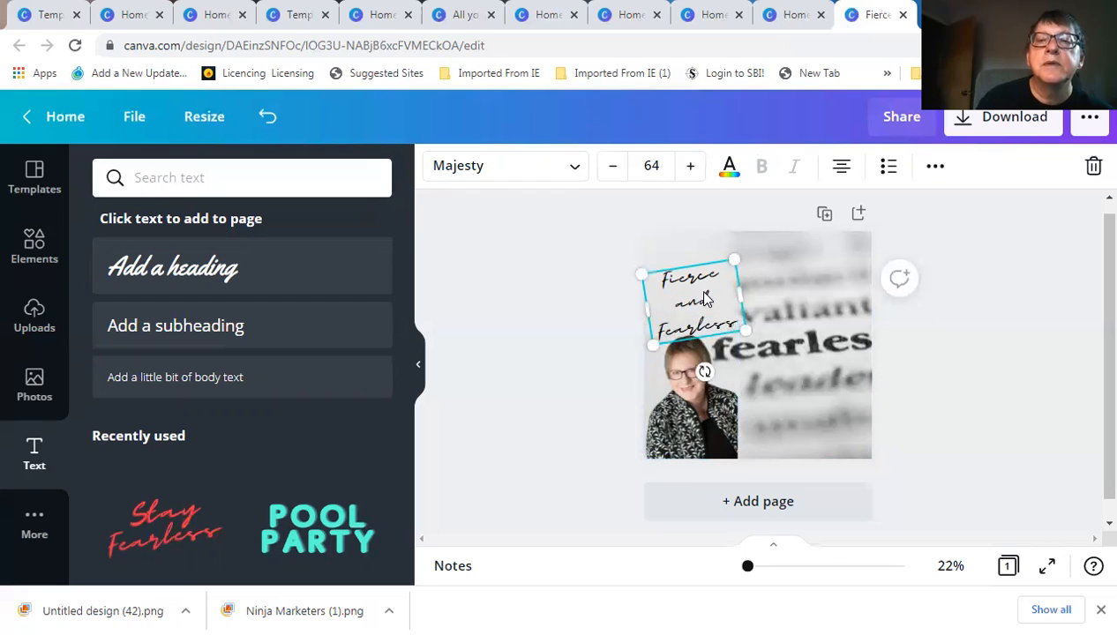
drag(696, 281, 690, 264)
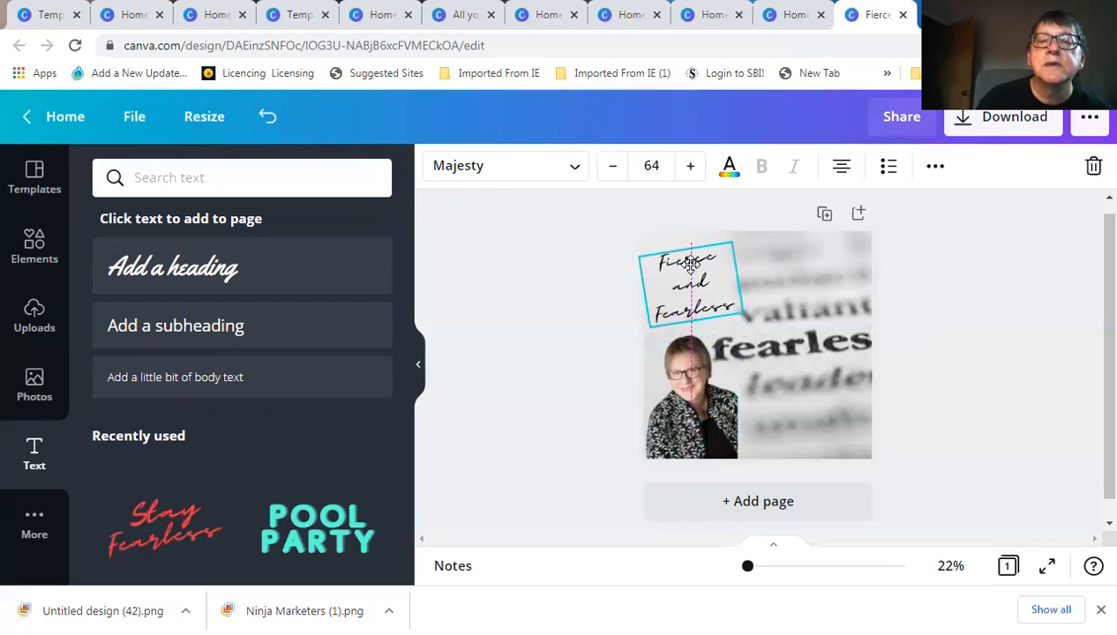
click(558, 309)
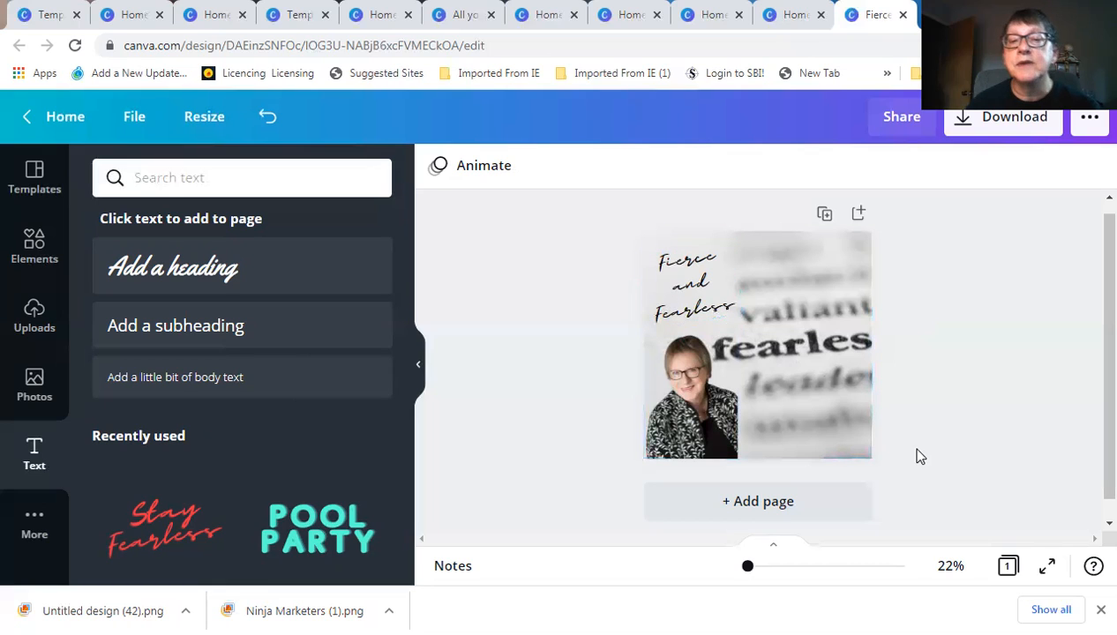
Leave the finished design through the editor's Home link
click(59, 112)
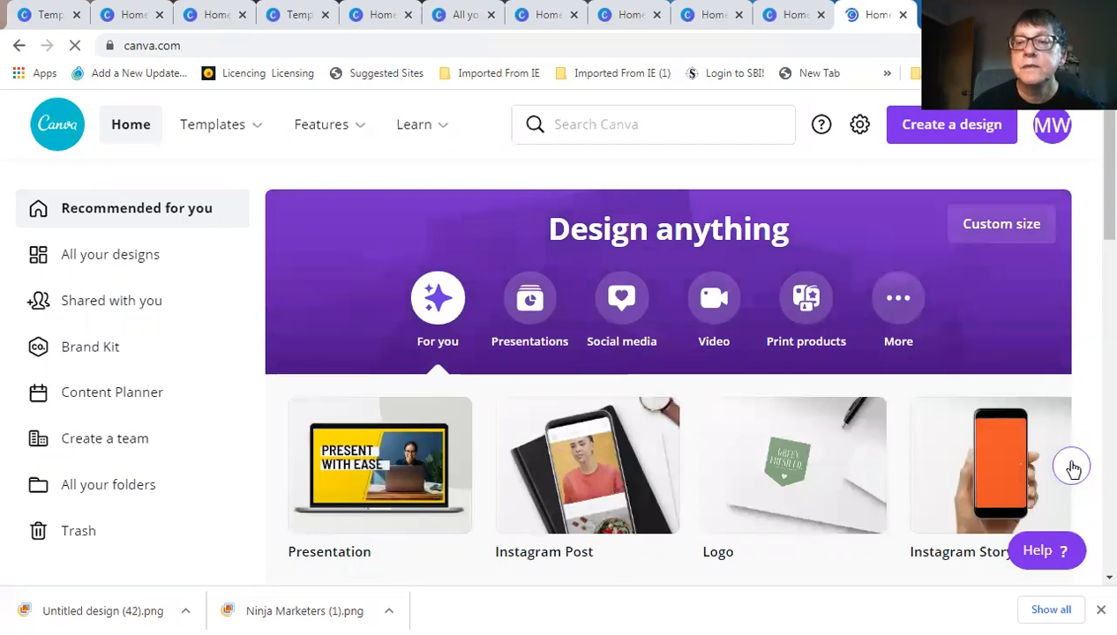
Advance the design-type carousel twice and start a blank Video design
click(1073, 467)
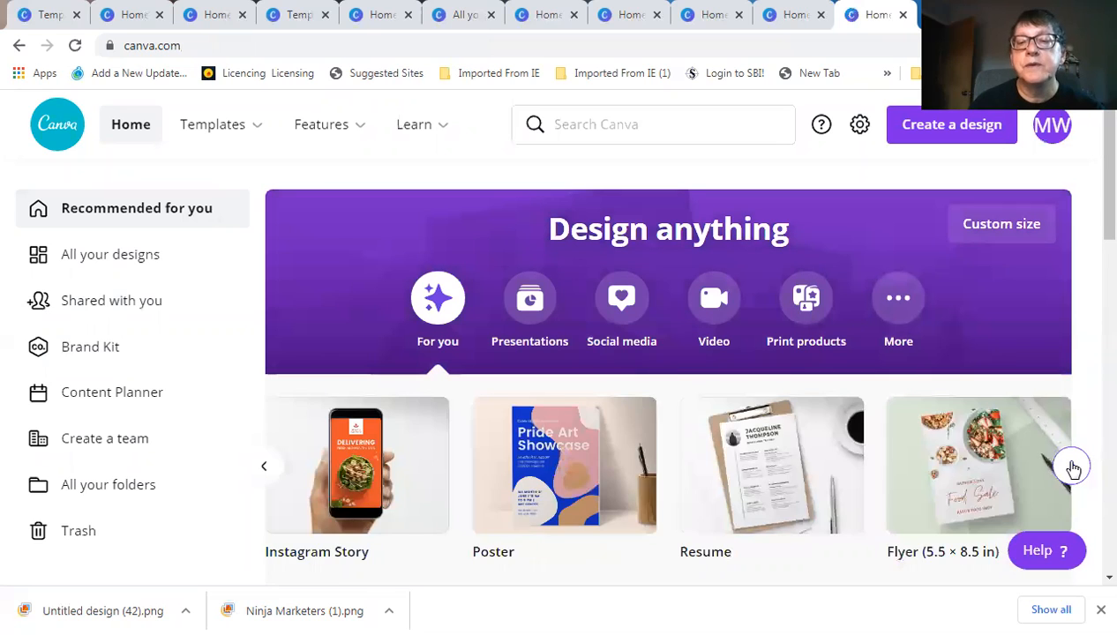
click(1073, 467)
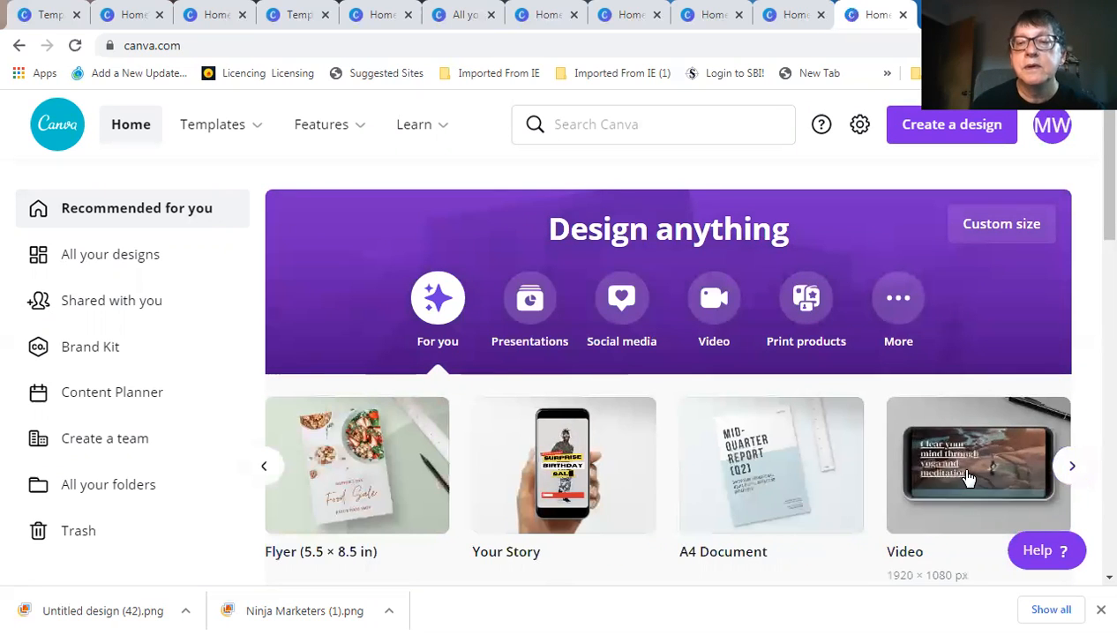
click(966, 477)
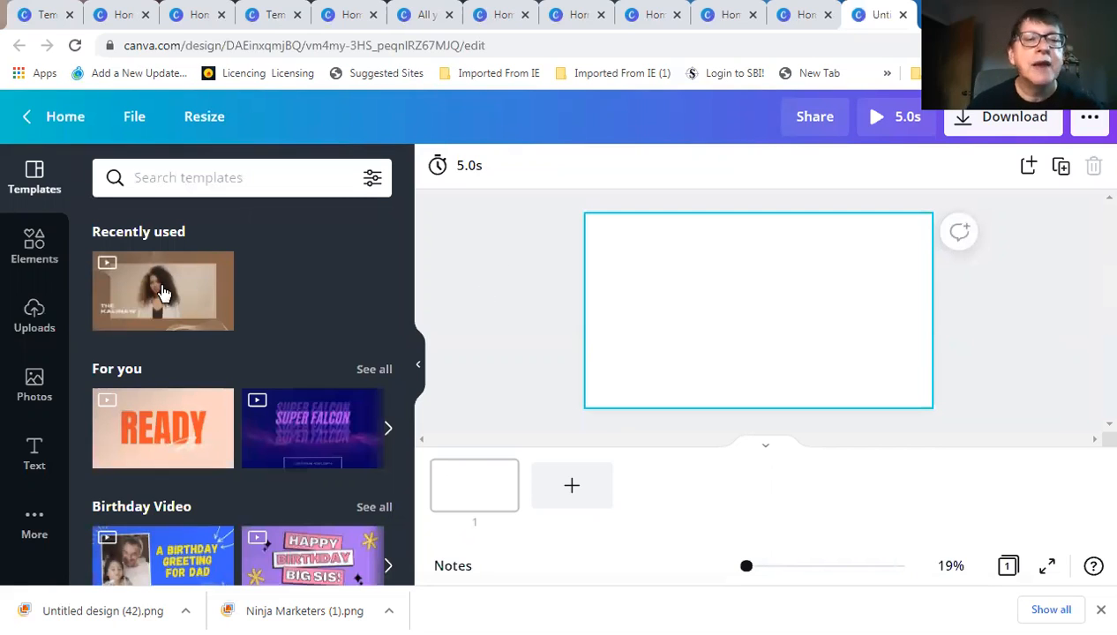
Apply the recently used THE KALINAW video template and select its video clip
mouse_move(169, 296)
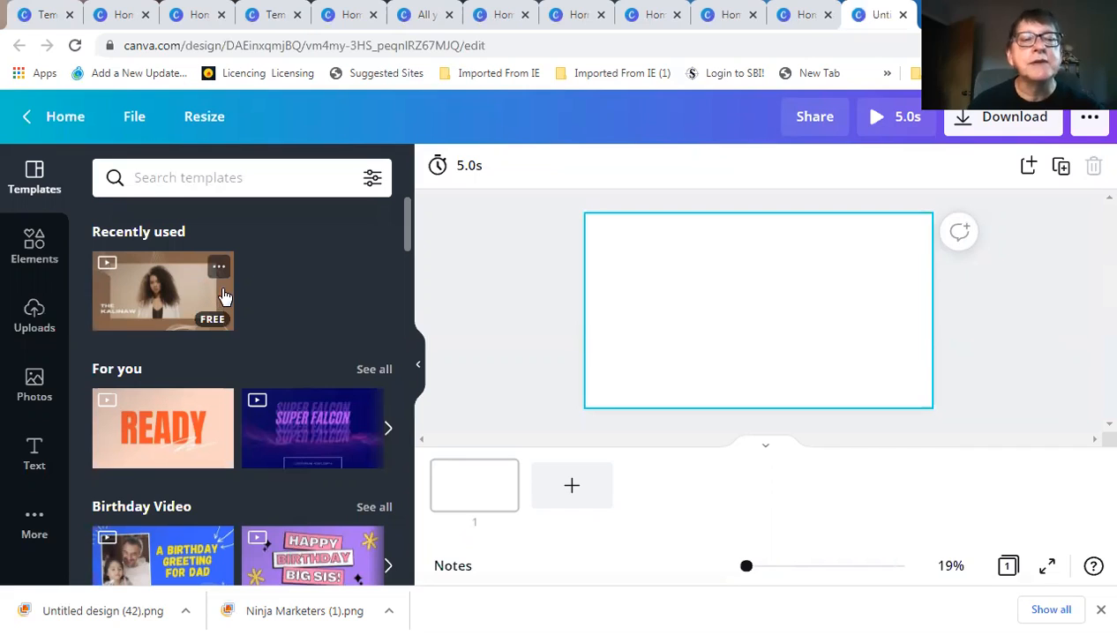
click(163, 282)
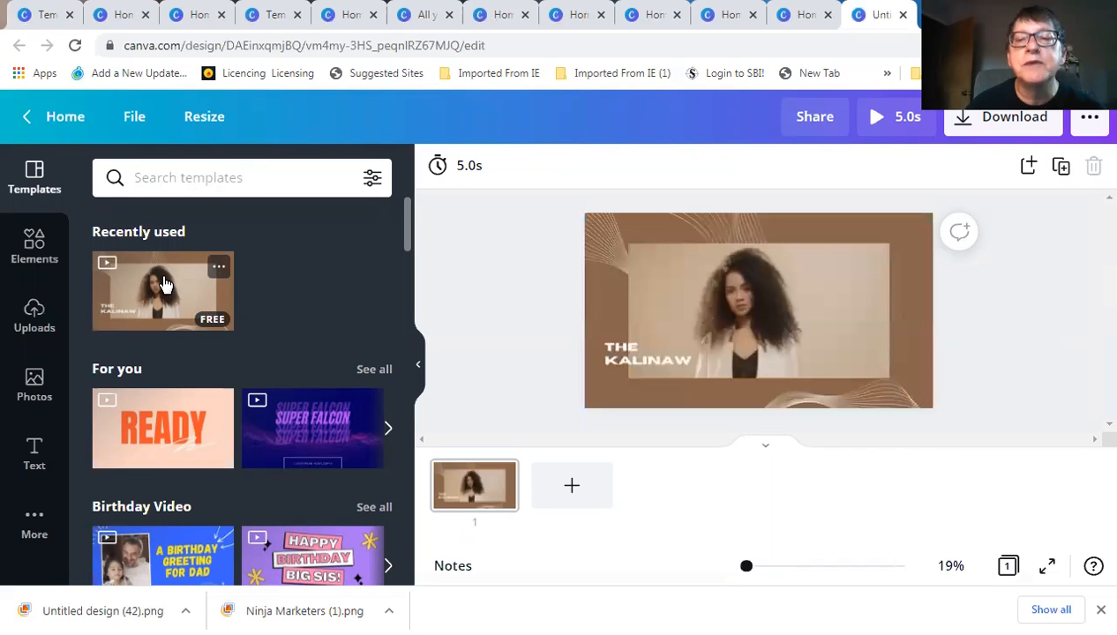
click(778, 305)
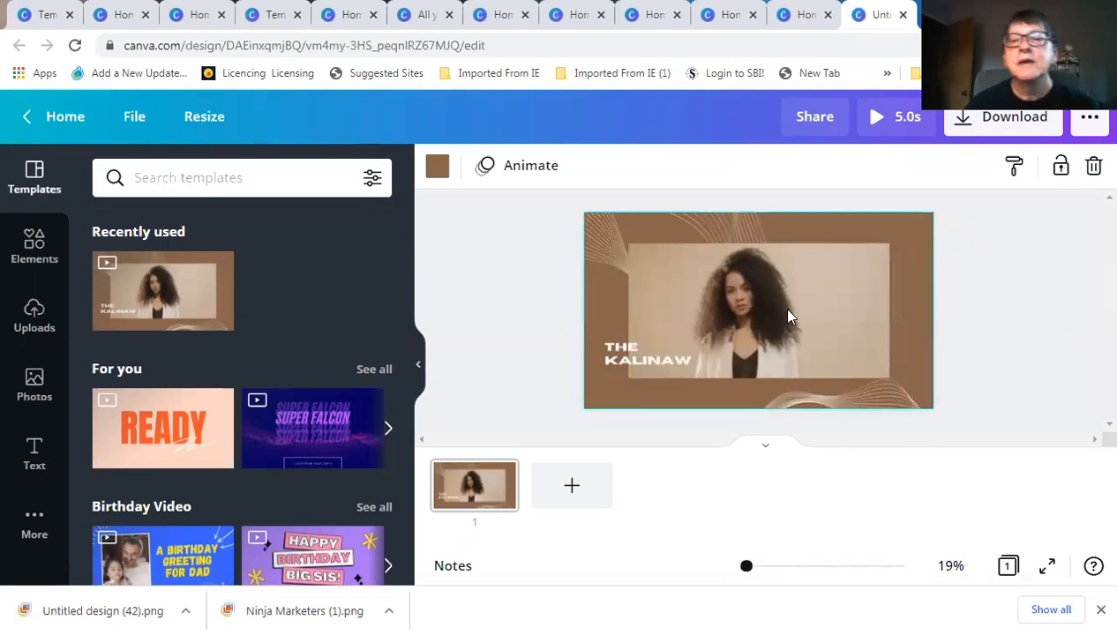
click(834, 316)
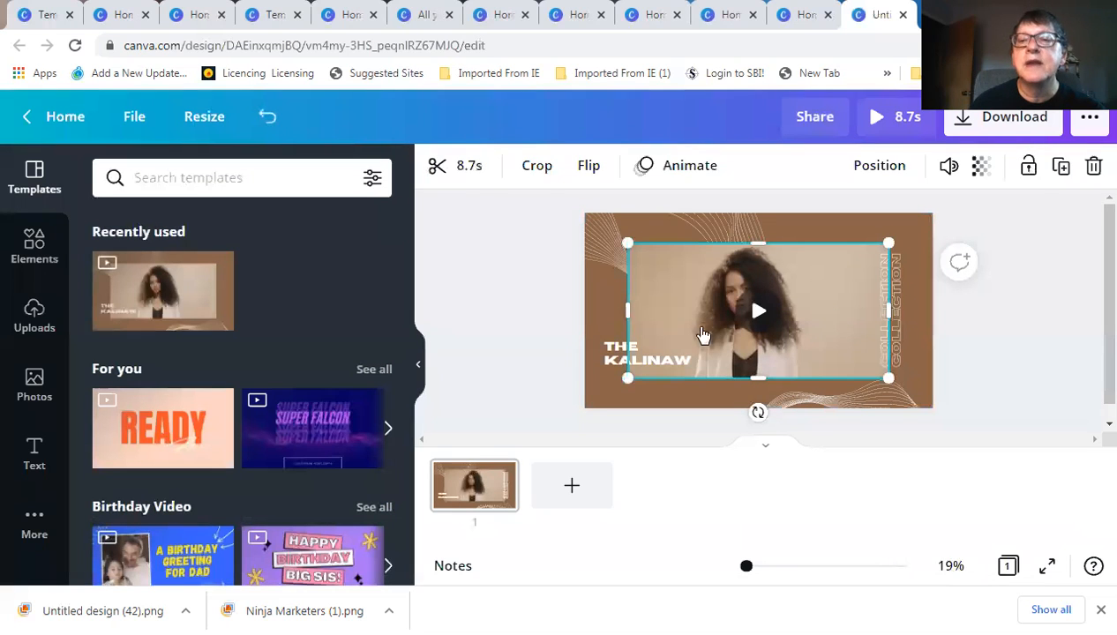
Browse the uploaded images, pick the portrait photo, then deselect it
click(34, 308)
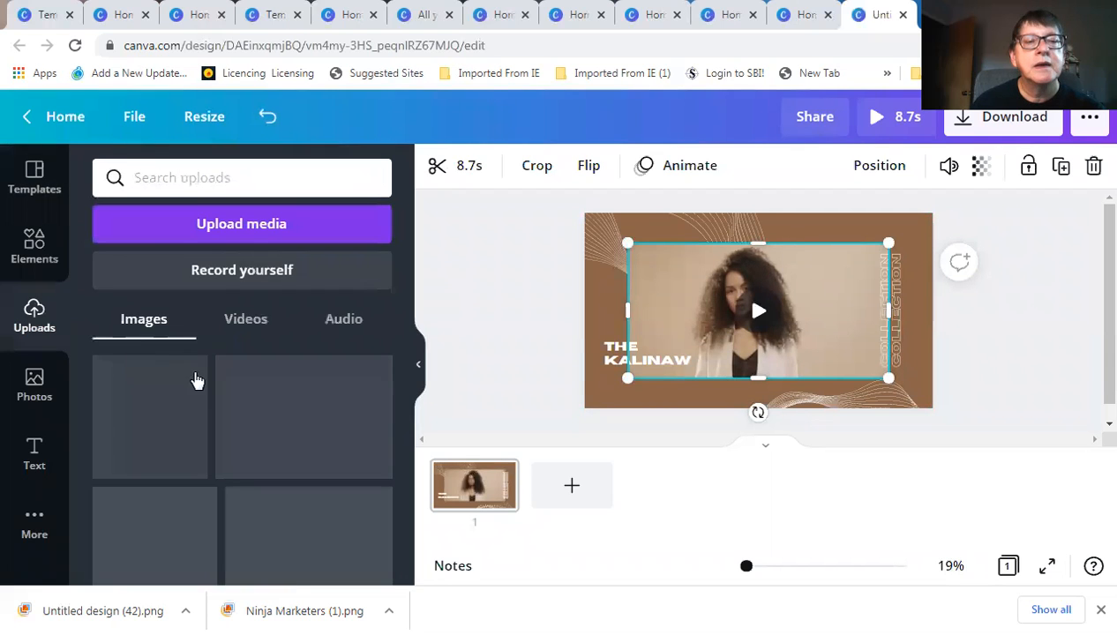
scroll(234, 426, down, 10)
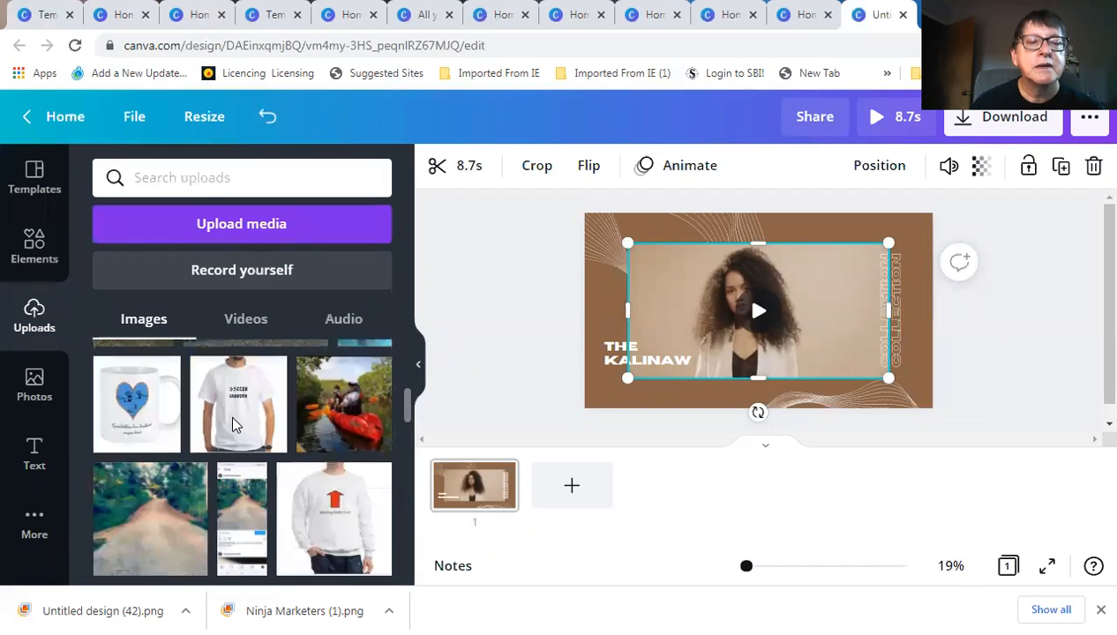
scroll(234, 426, down, 3)
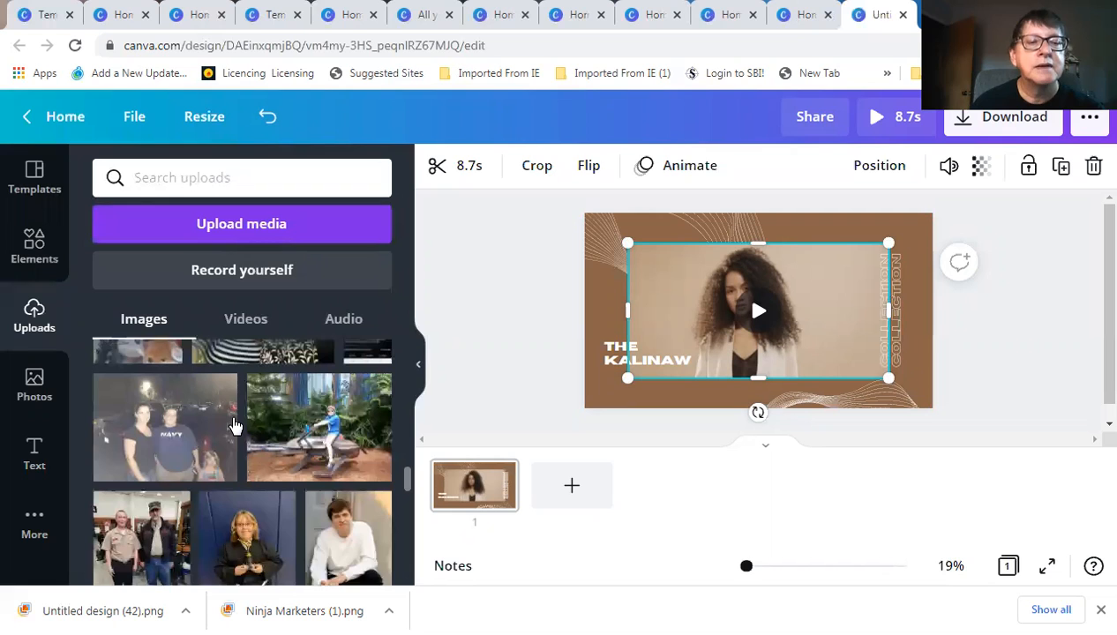
scroll(234, 426, down, 3)
scroll(233, 426, down, 3)
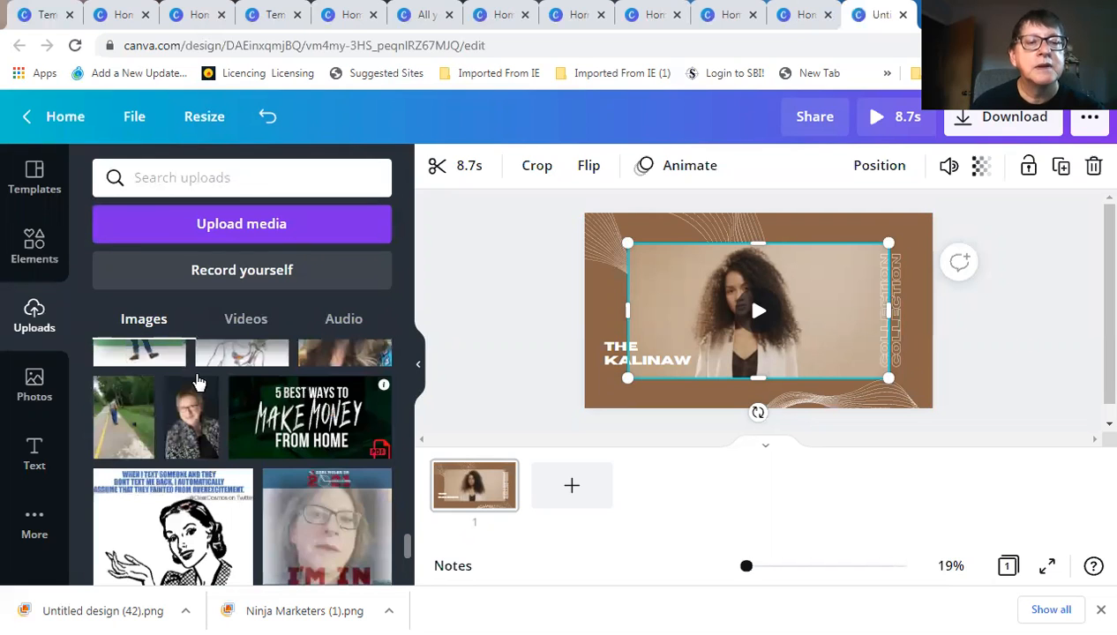
scroll(195, 415, down, 3)
scroll(198, 472, up, 2)
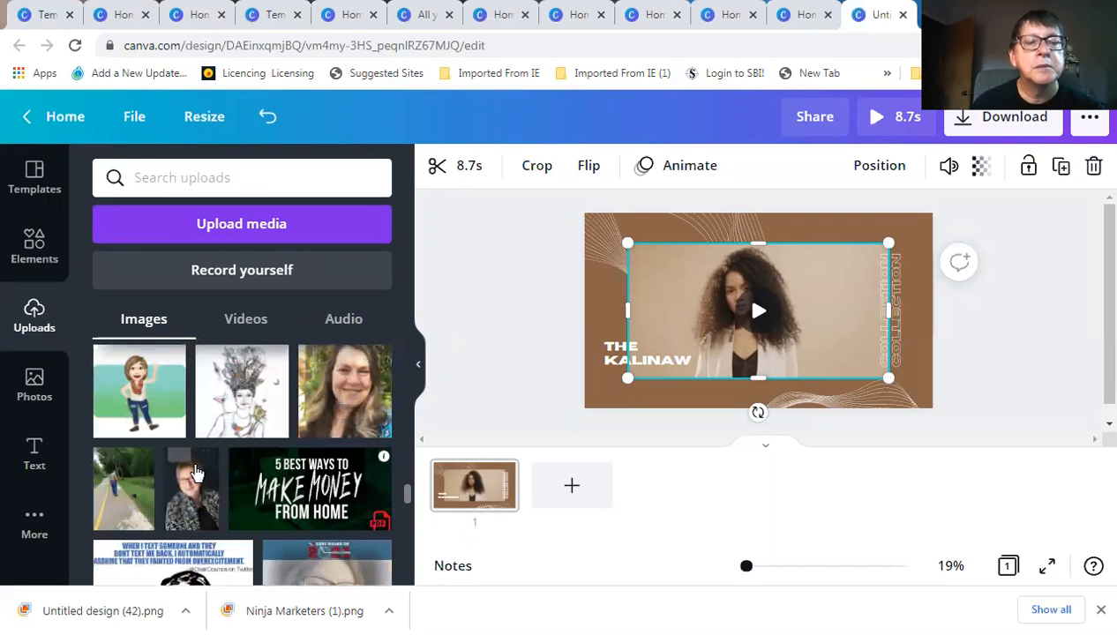
click(196, 474)
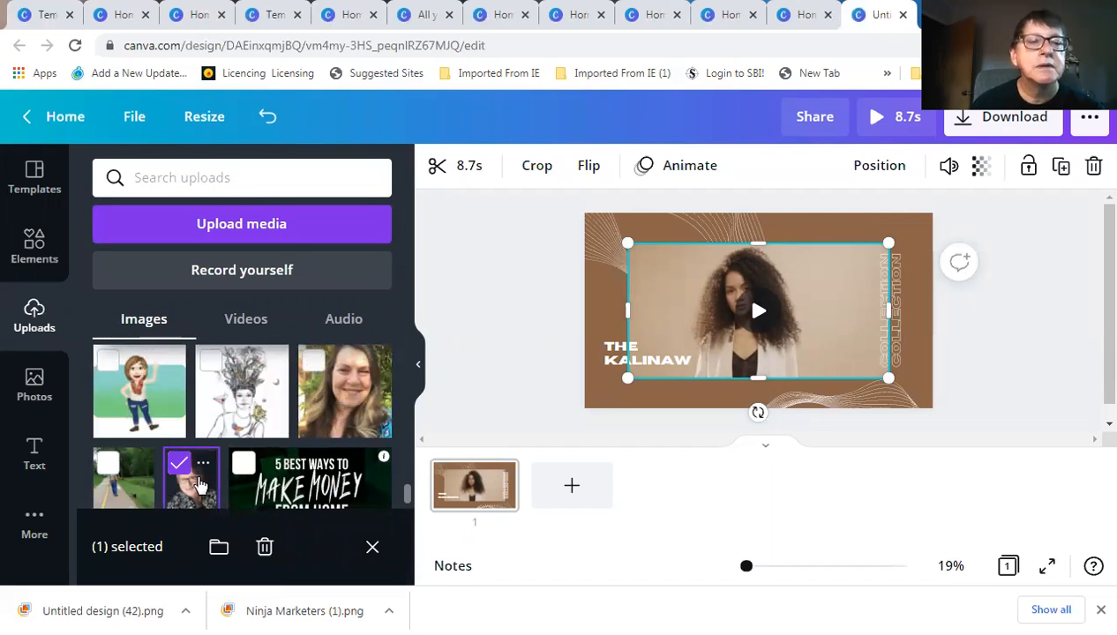
click(844, 272)
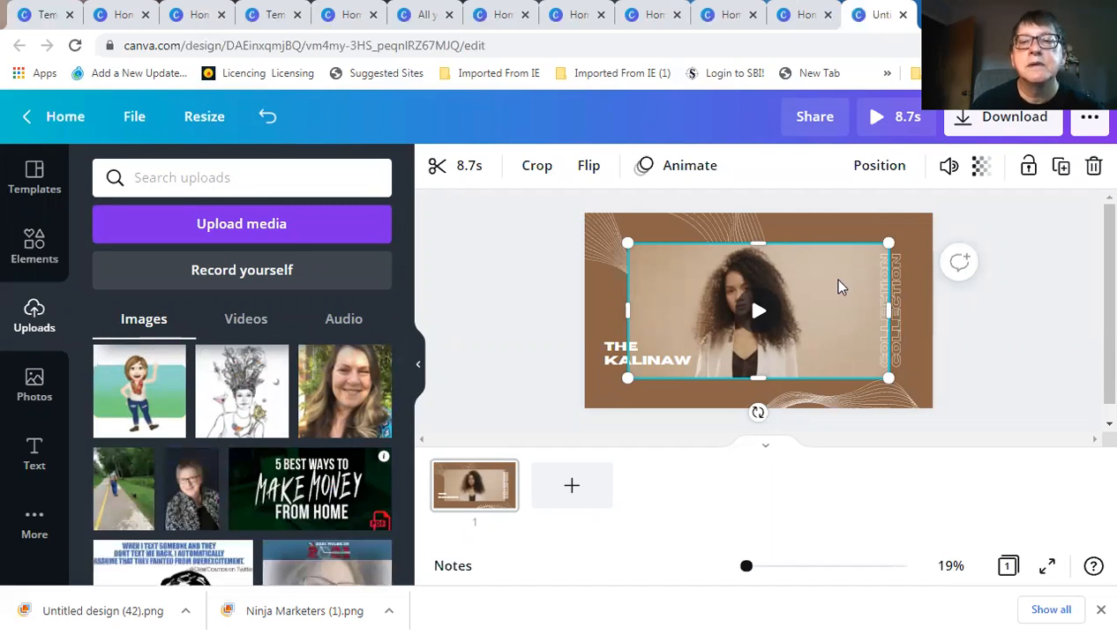
Swap the video clip for the uploaded portrait photo and enlarge it on all four sides
click(1094, 168)
click(192, 489)
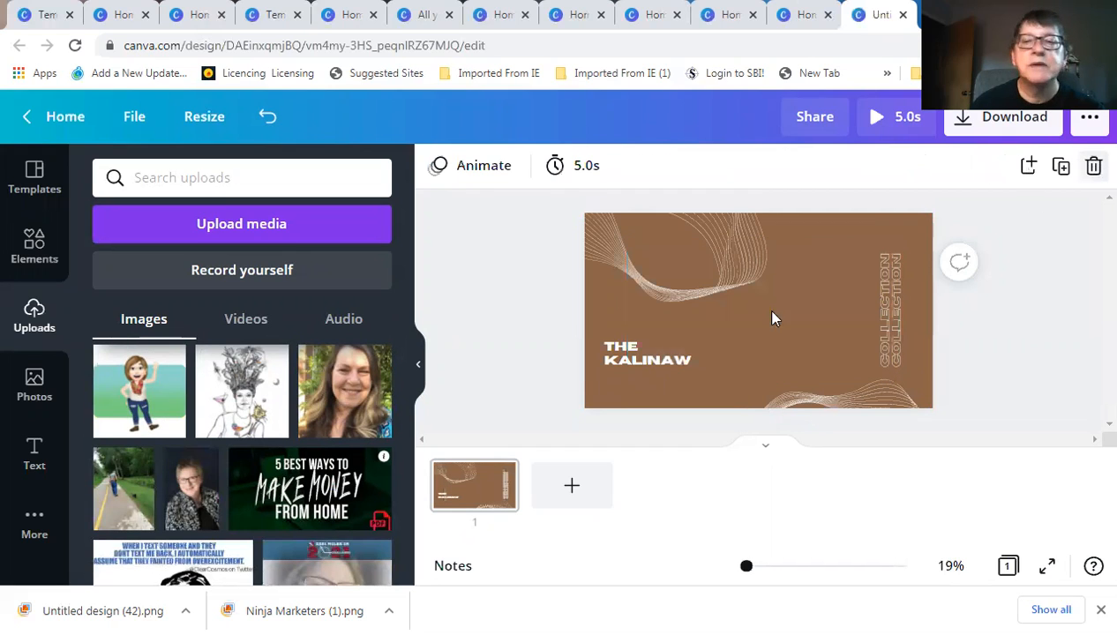
drag(717, 310, 692, 314)
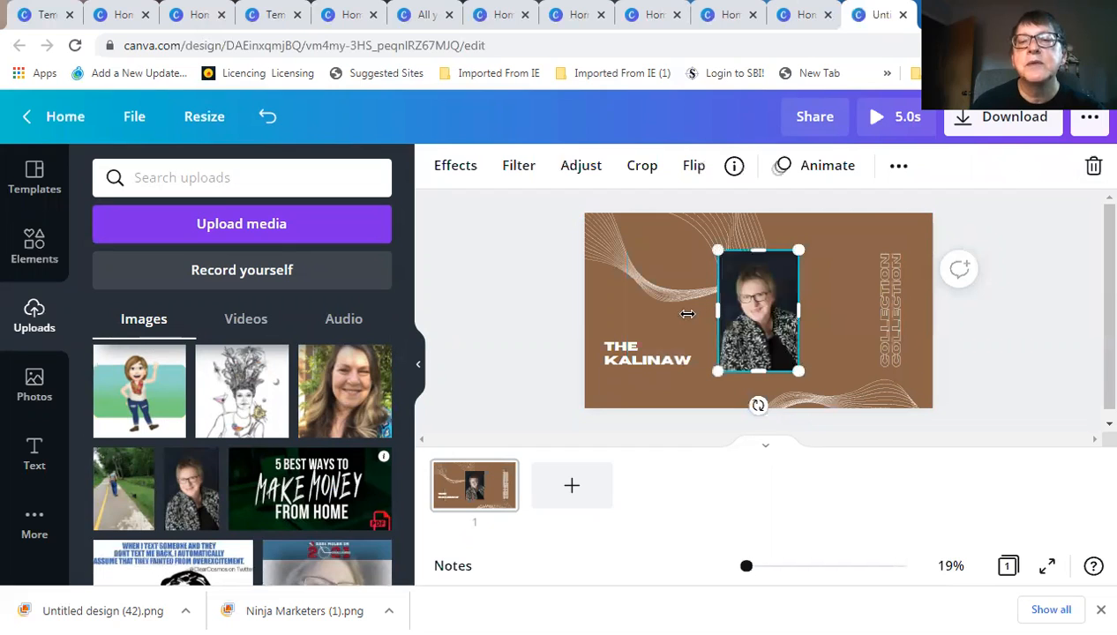
drag(796, 309, 822, 309)
drag(759, 255, 759, 228)
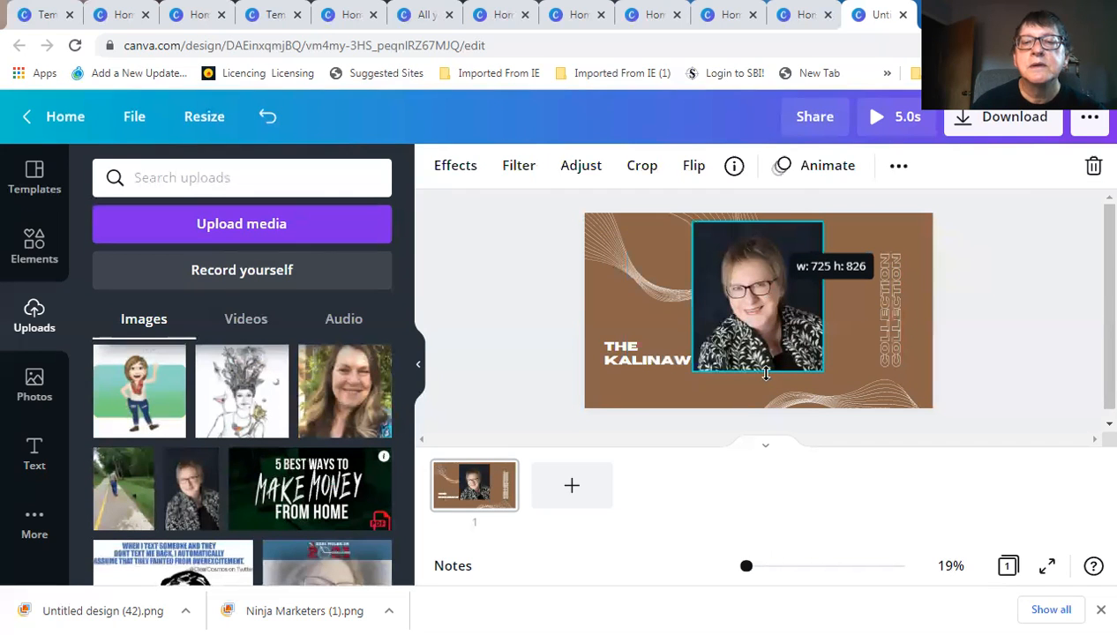
drag(764, 393, 761, 411)
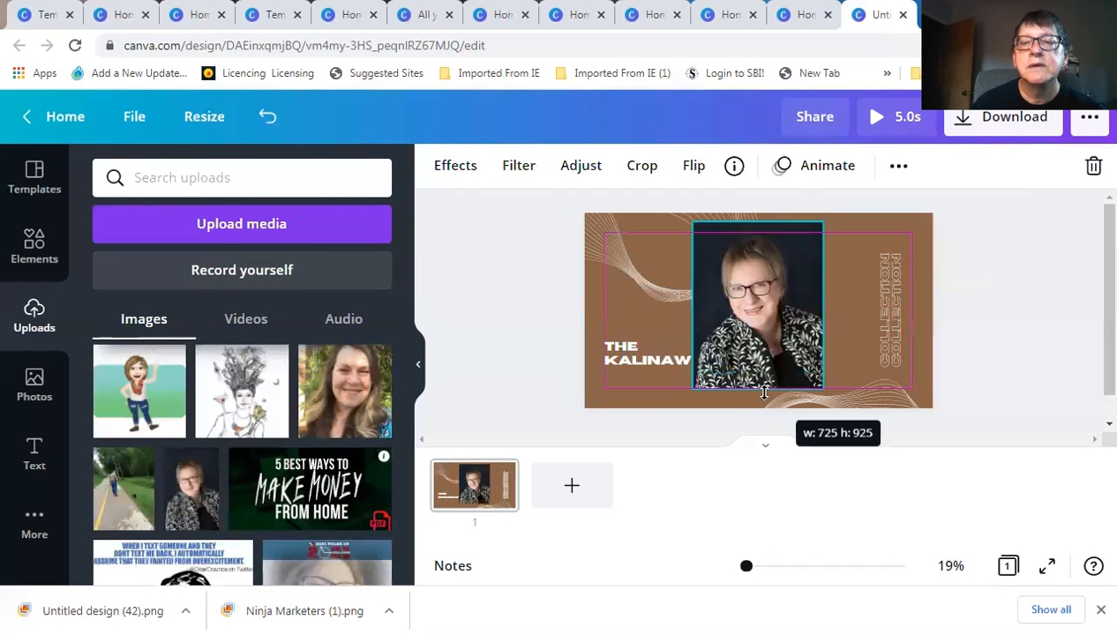
Position the portrait photo just right of the page centre
drag(755, 318, 765, 321)
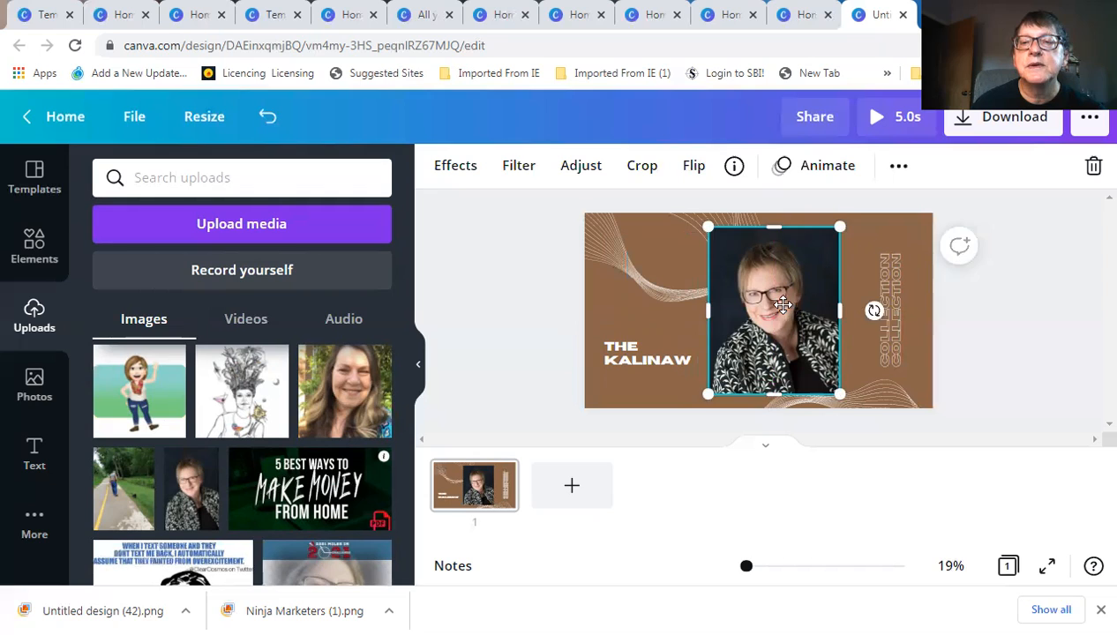
drag(782, 306, 786, 305)
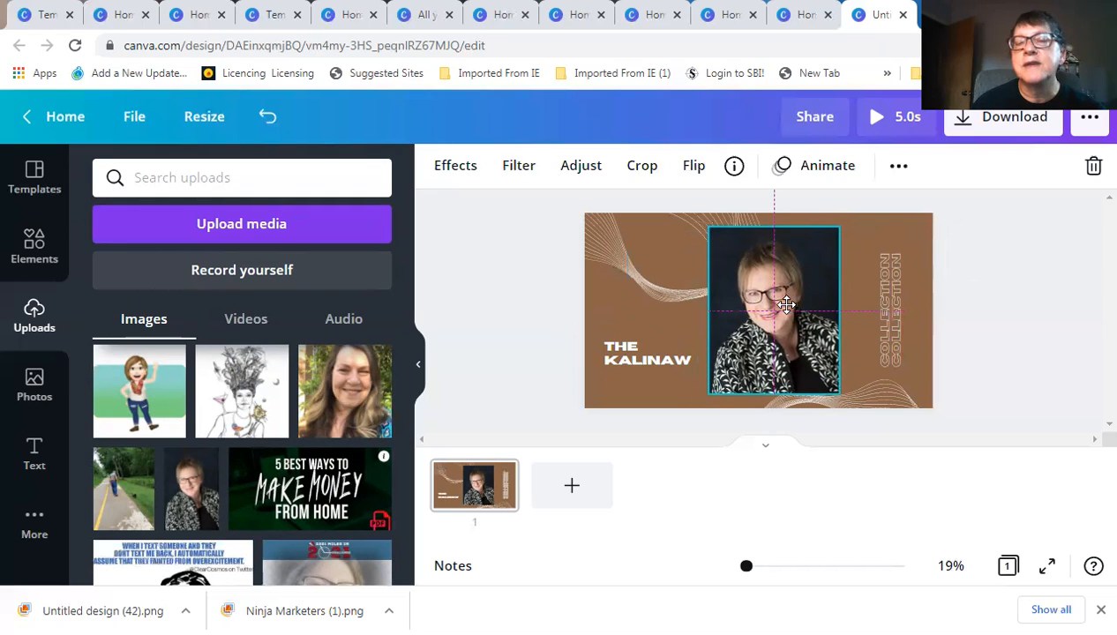
drag(786, 305, 786, 305)
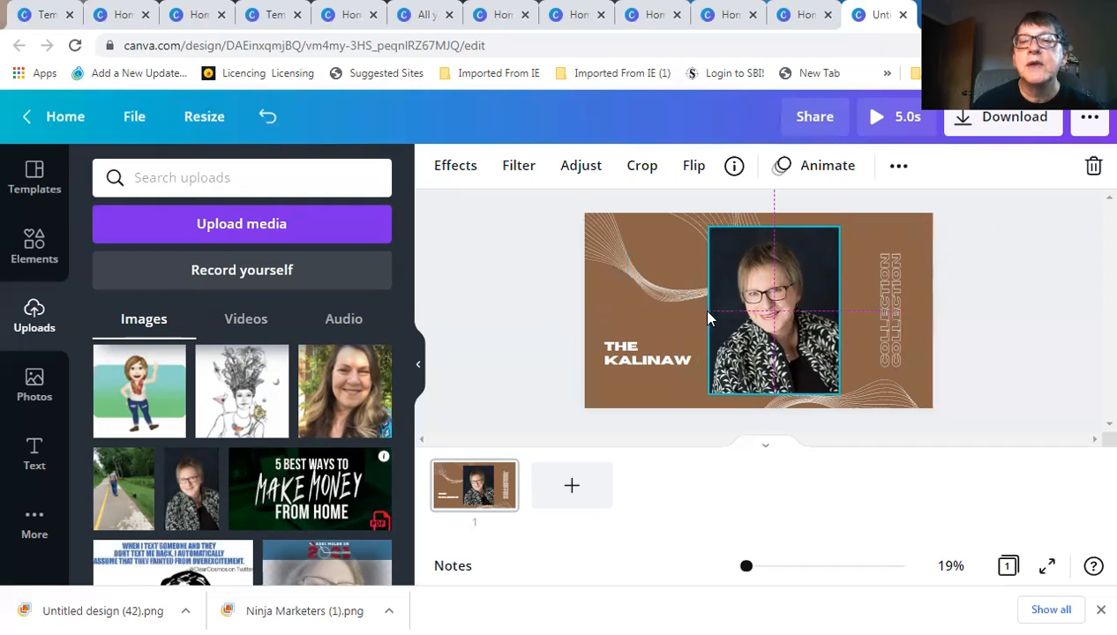
click(538, 309)
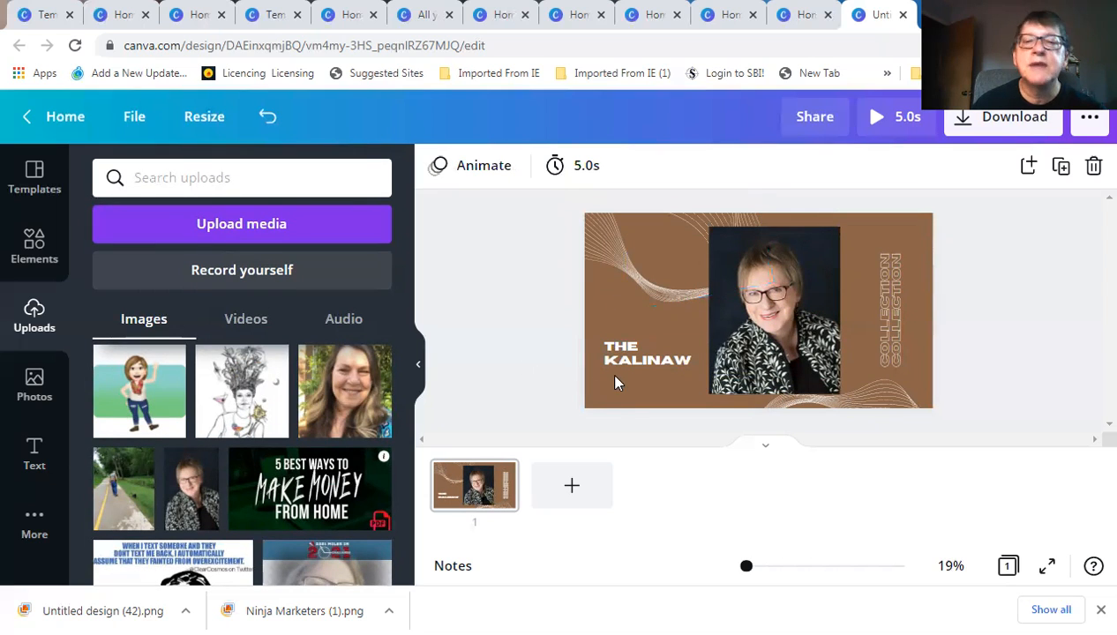
Replace the 'THE KALINAW' heading with 'NINJA MARKETERS'
click(627, 351)
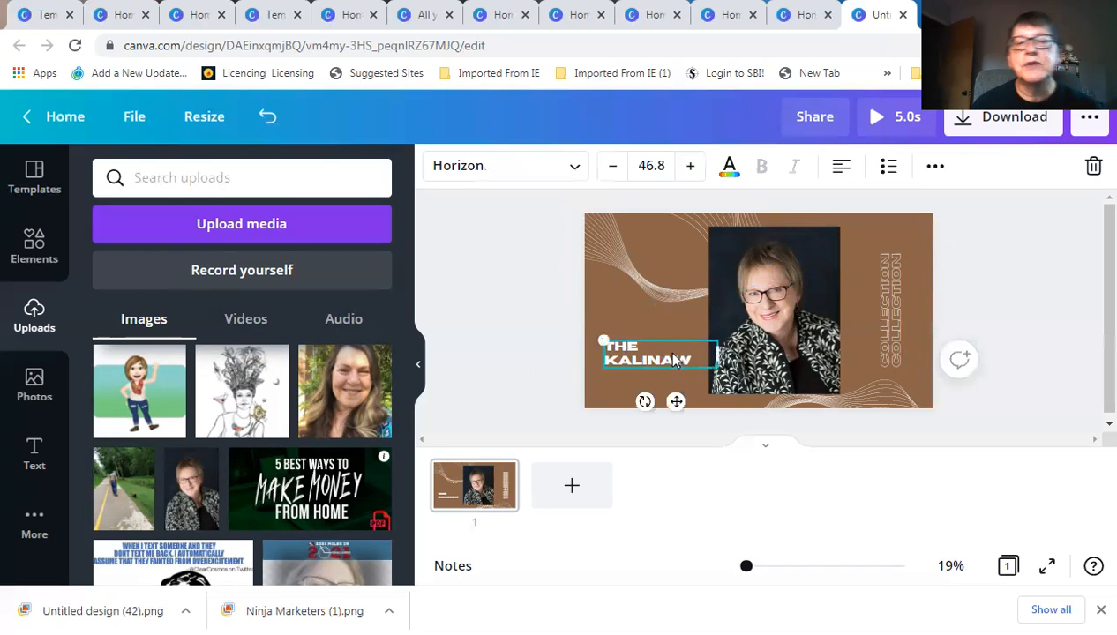
double_click(675, 354)
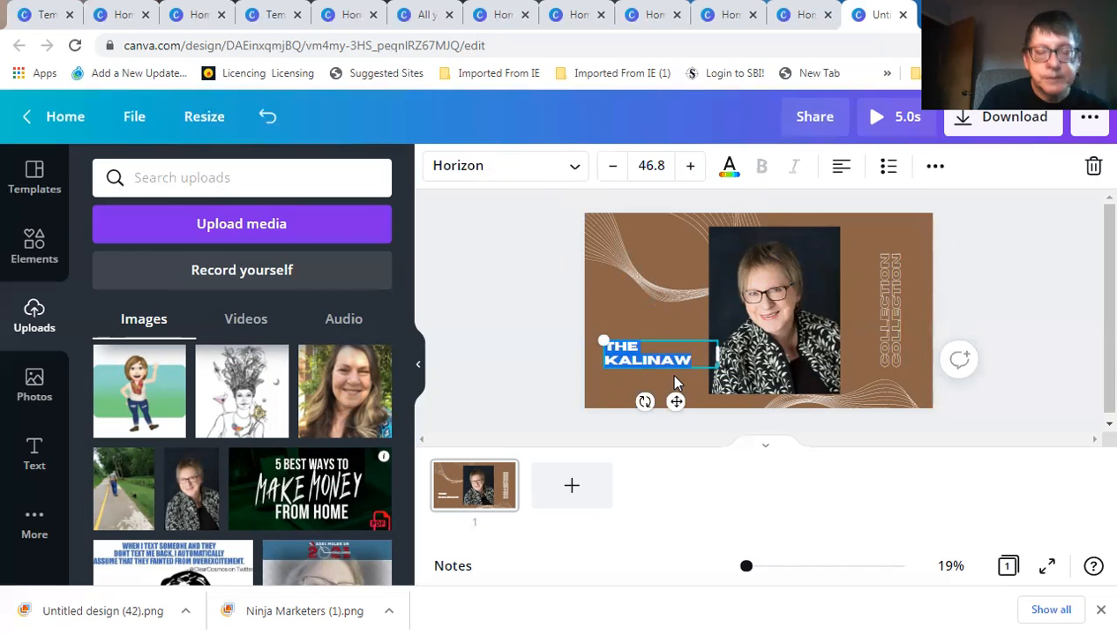
text(NINJA)
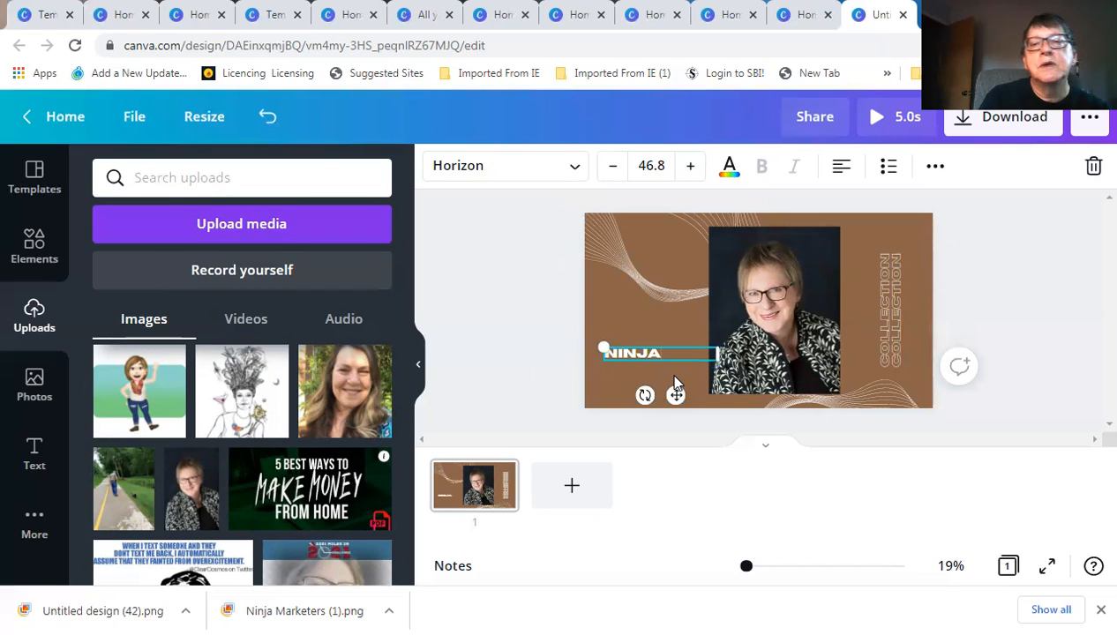
text( MAR)
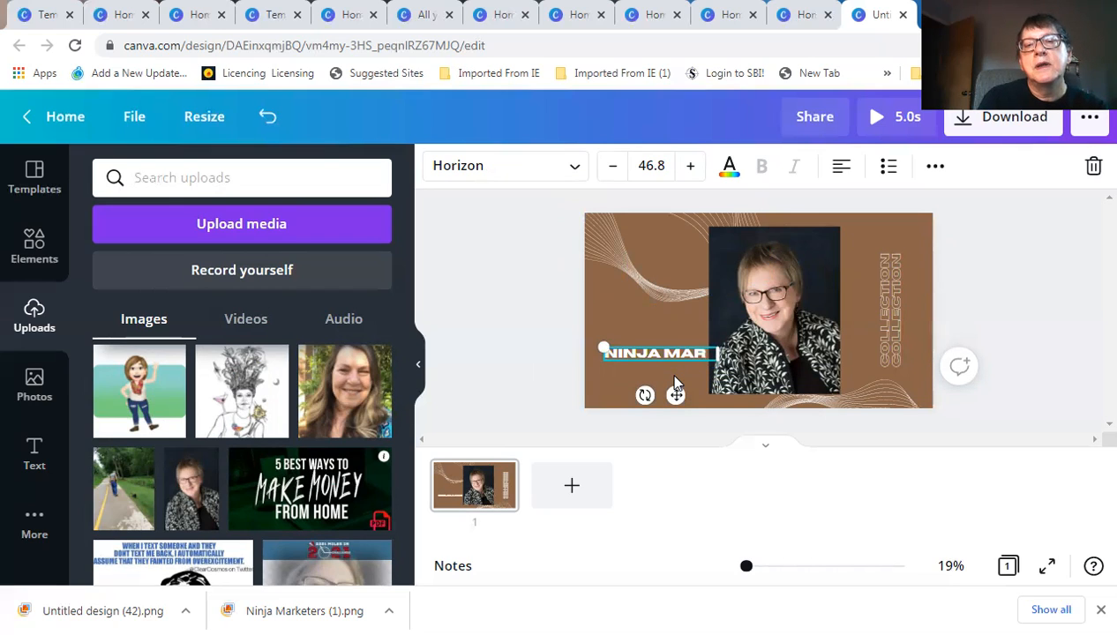
text(KETERS)
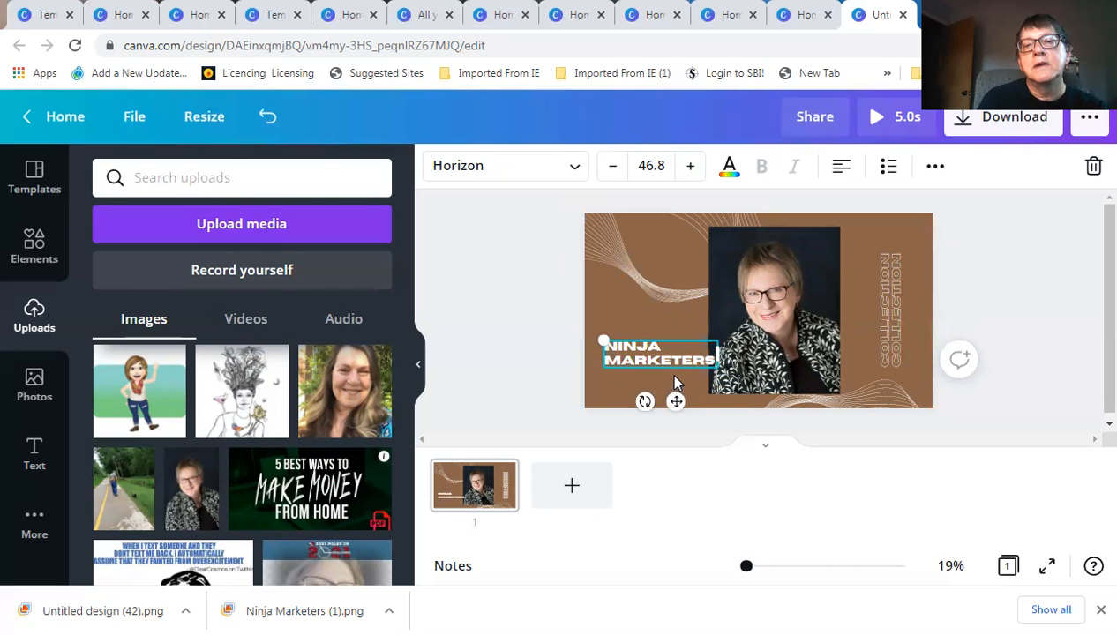
Delete both copies of the vertical 'COLLECTION' text
click(889, 316)
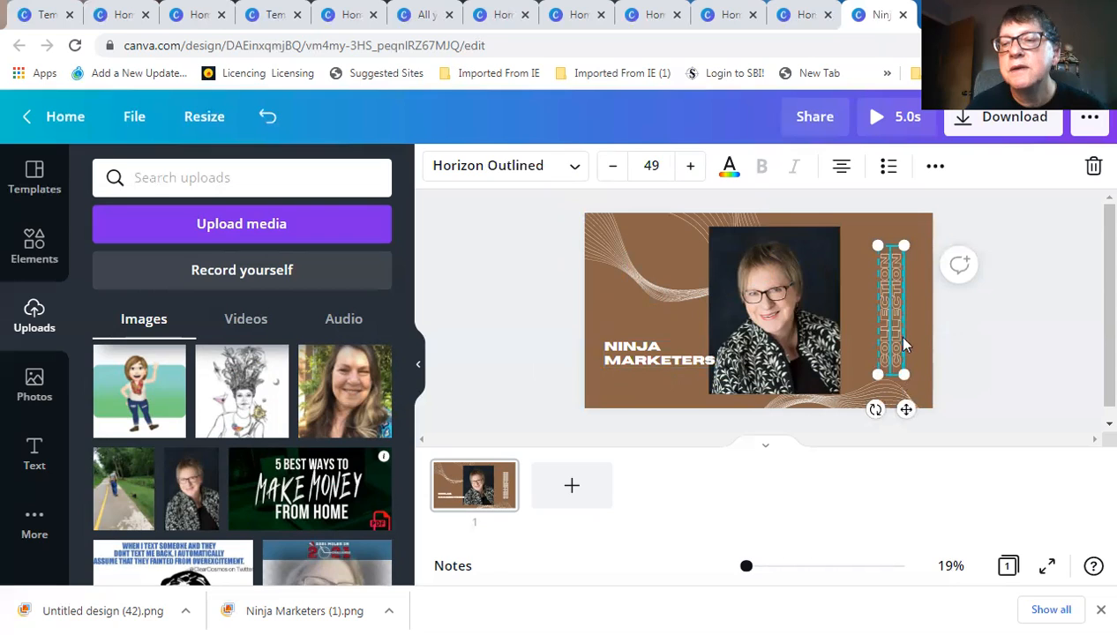
click(1093, 170)
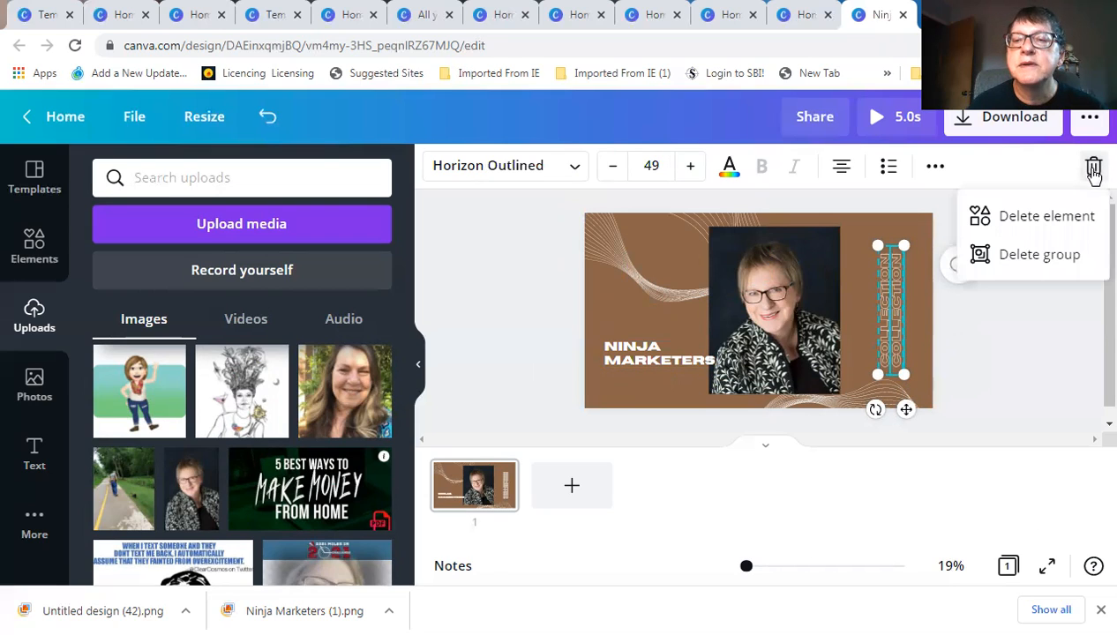
click(1065, 220)
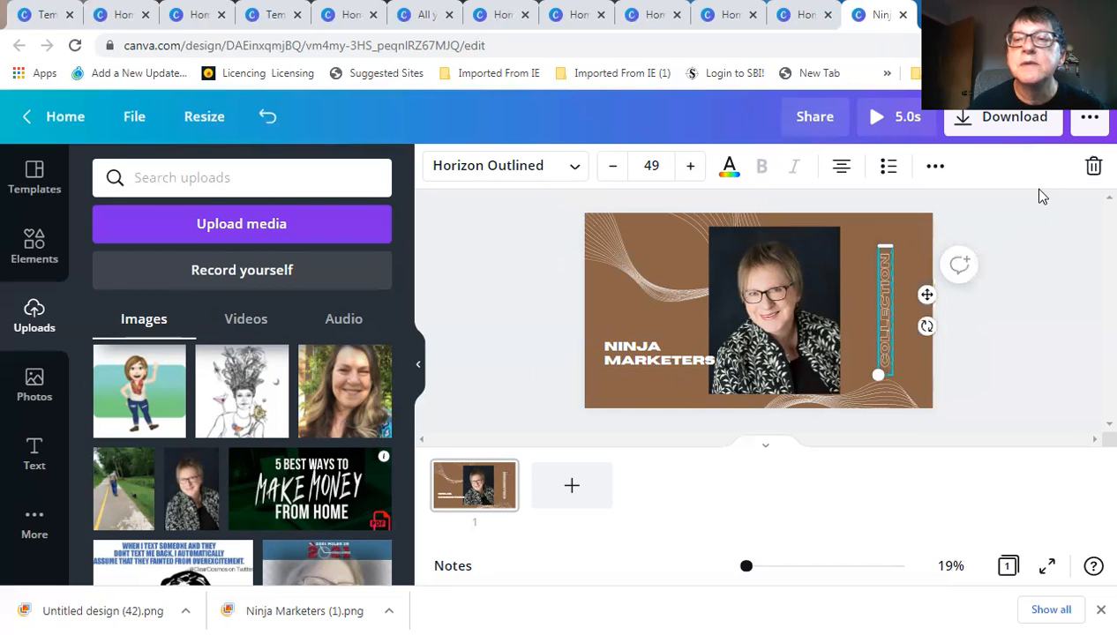
click(1093, 166)
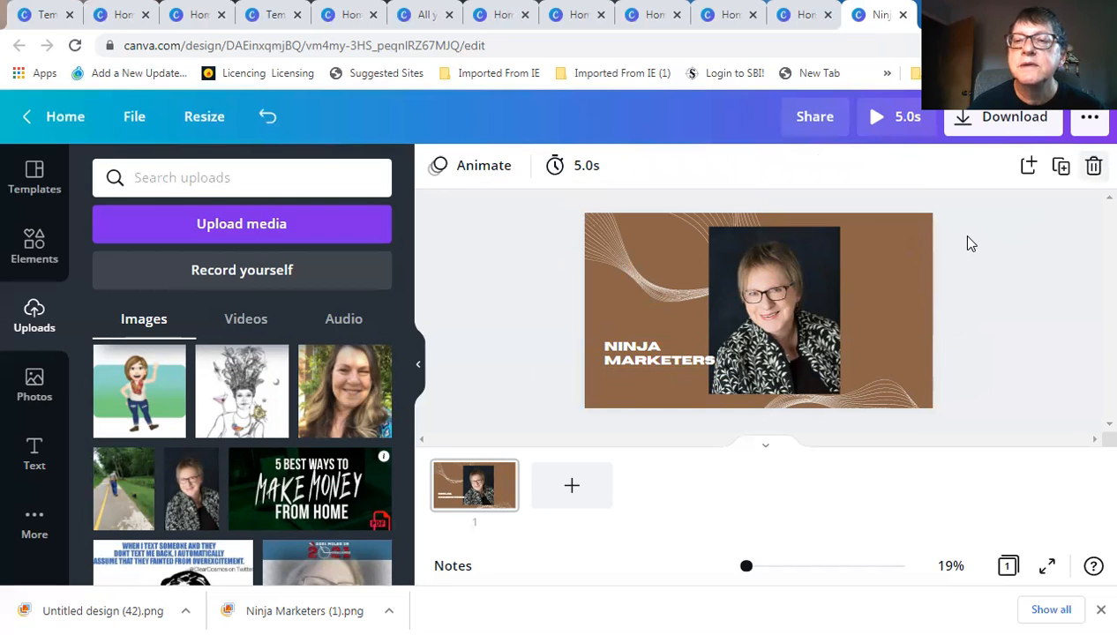
Set the brown page background to black and recolour the white swirl lines red from Default Colors
click(885, 300)
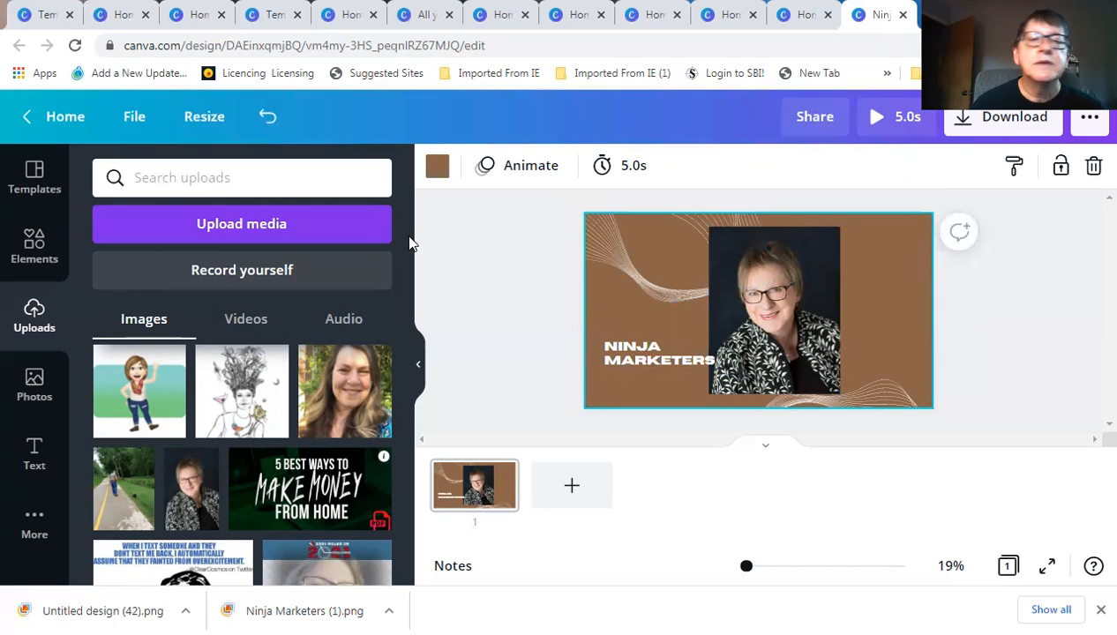
click(437, 166)
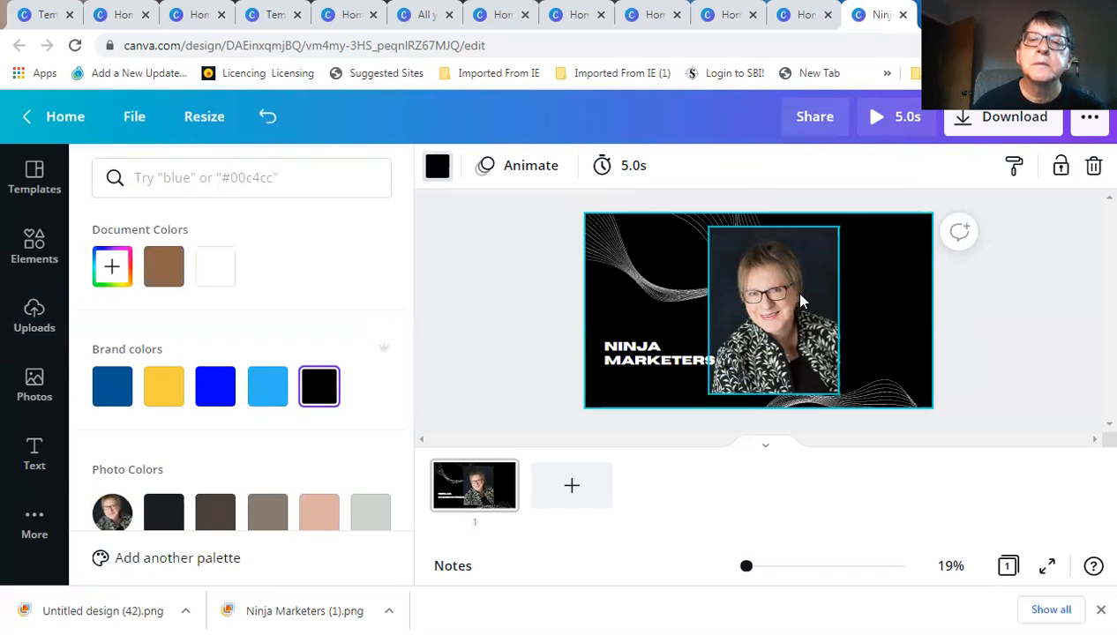
click(650, 289)
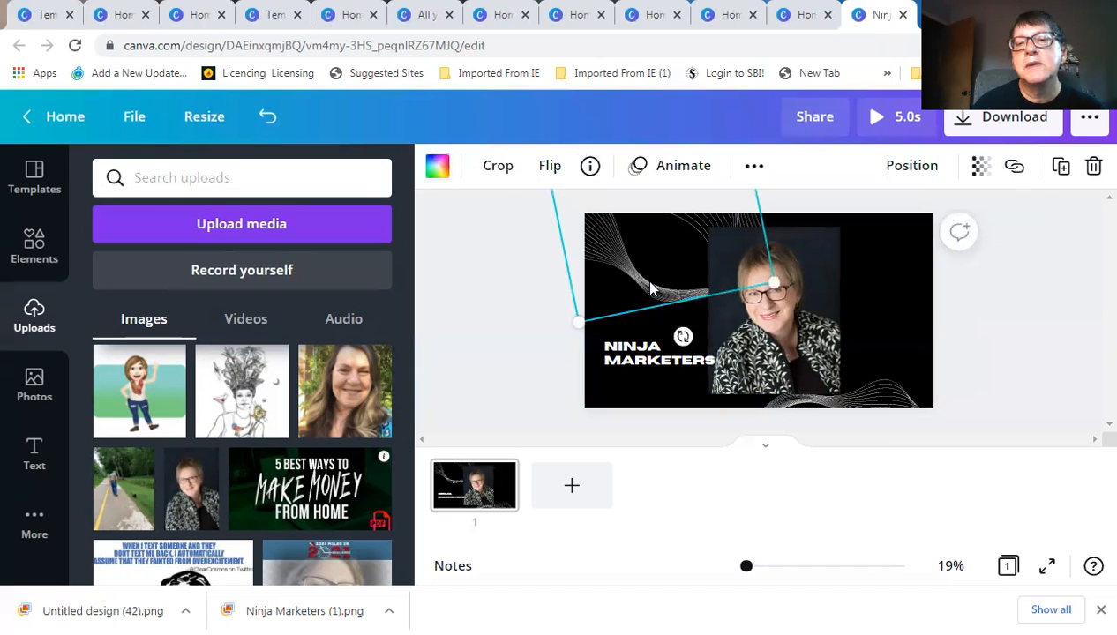
click(433, 170)
scroll(212, 459, down, 3)
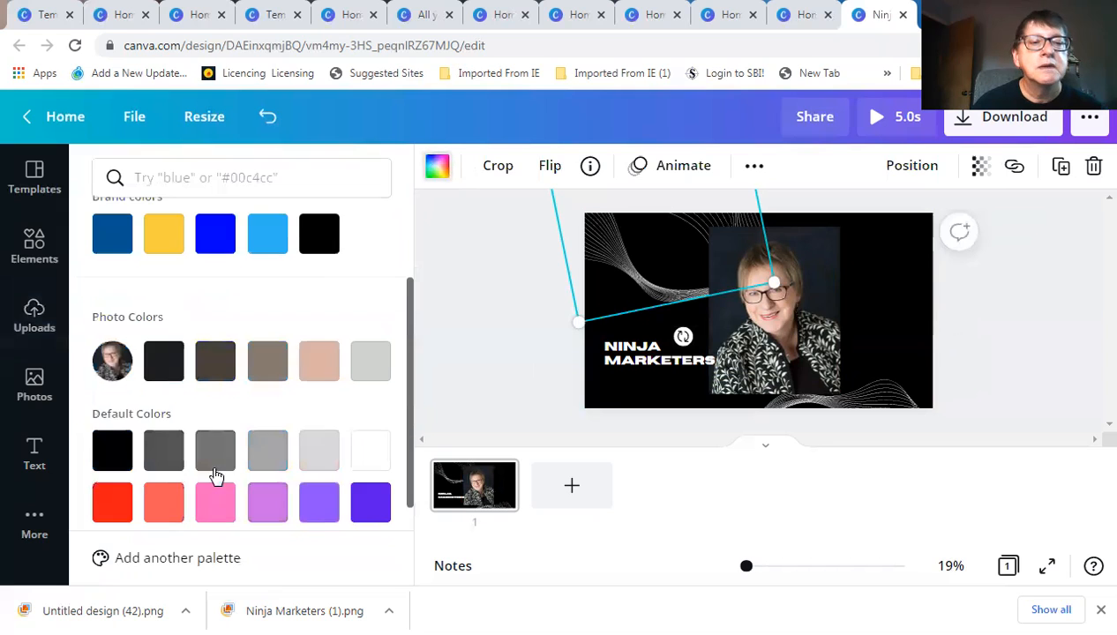
click(119, 496)
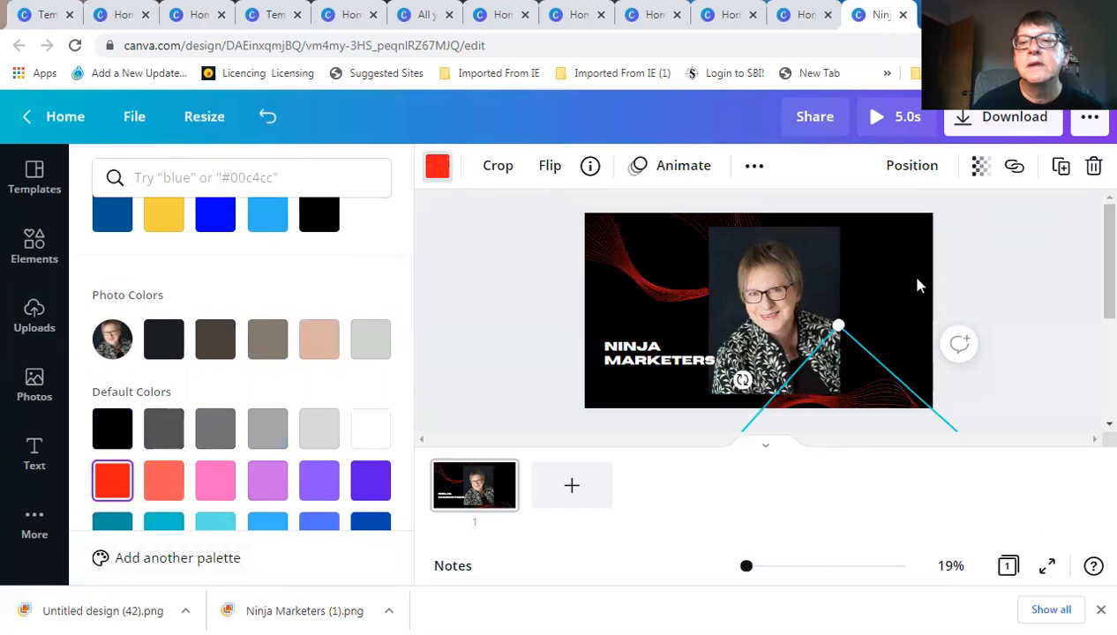
click(831, 276)
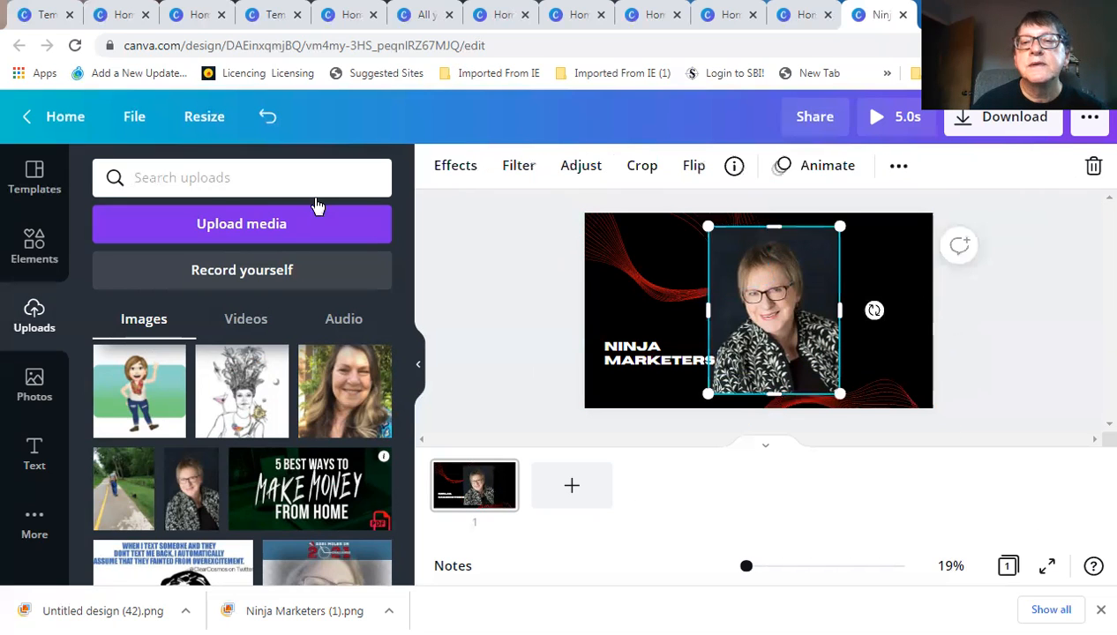
click(455, 167)
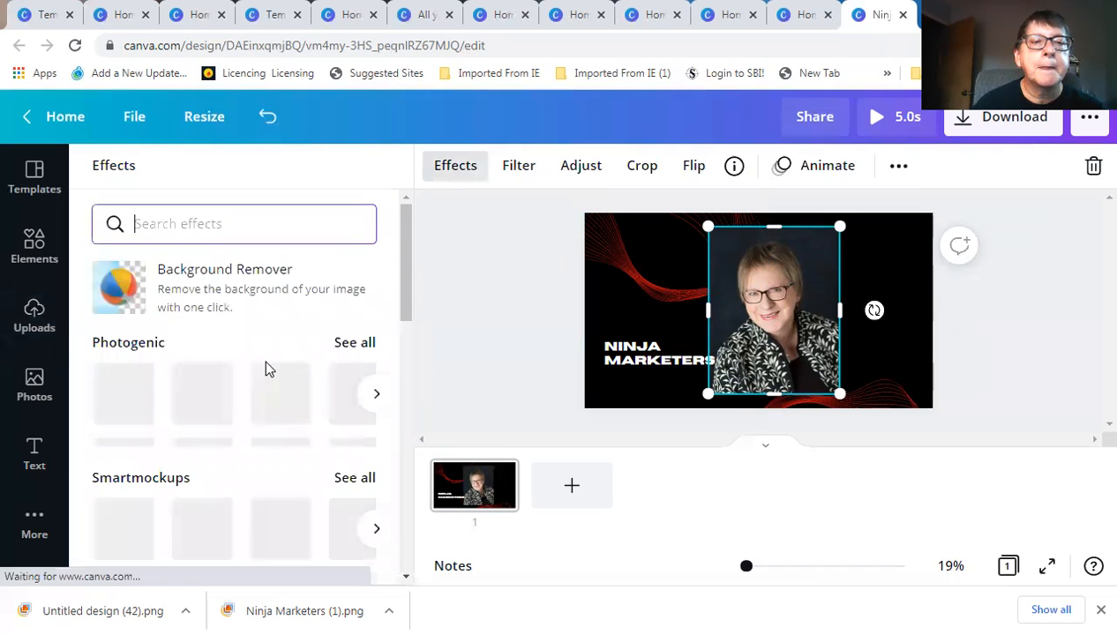
click(236, 293)
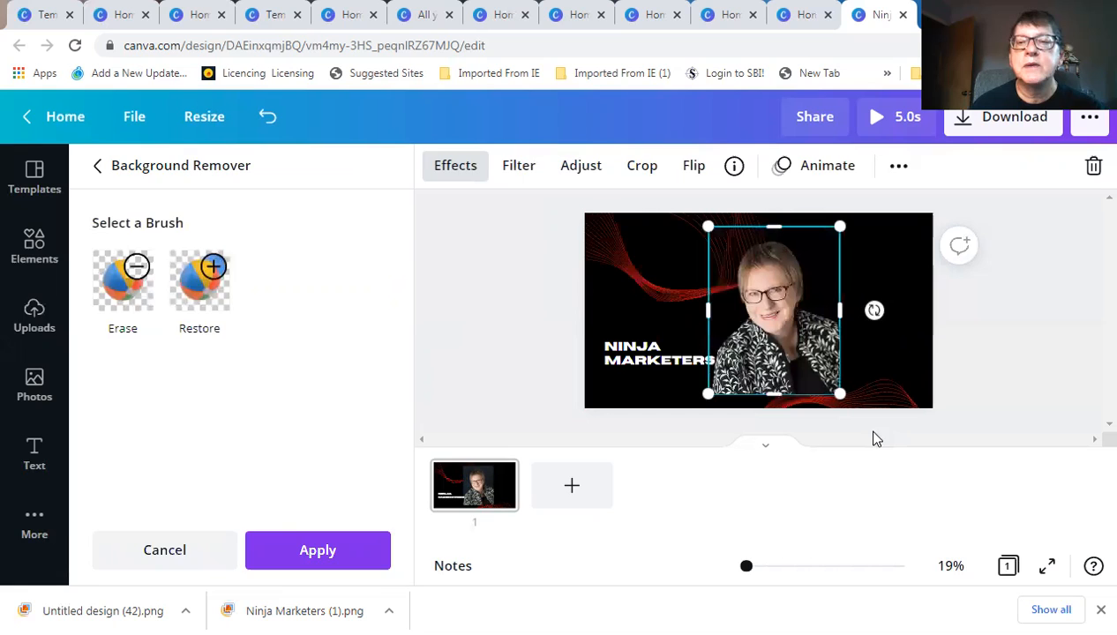
click(897, 369)
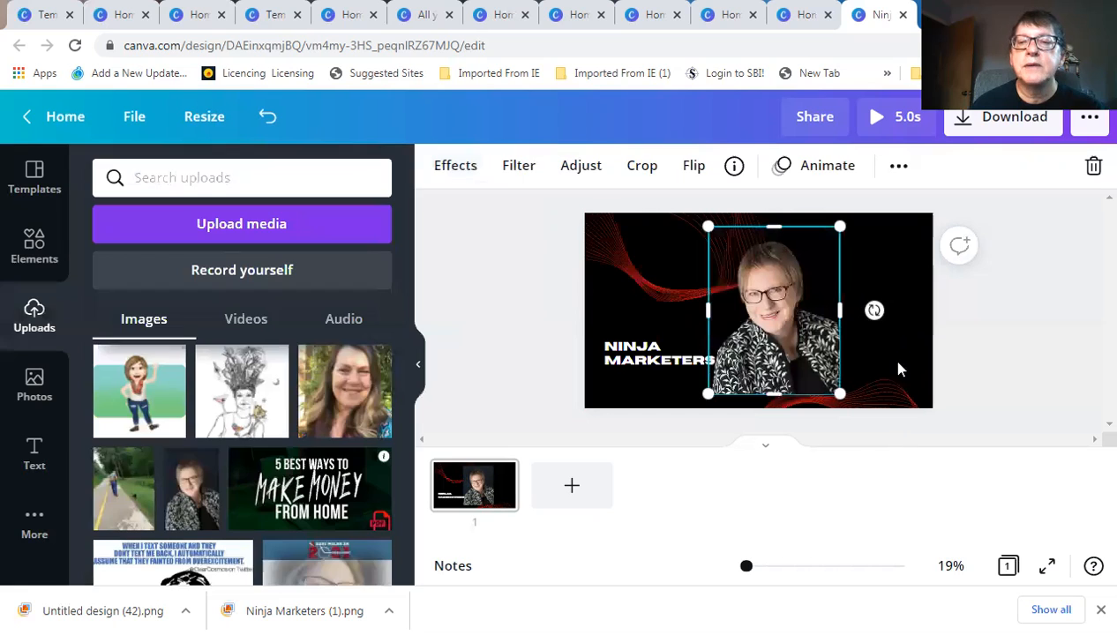
click(988, 407)
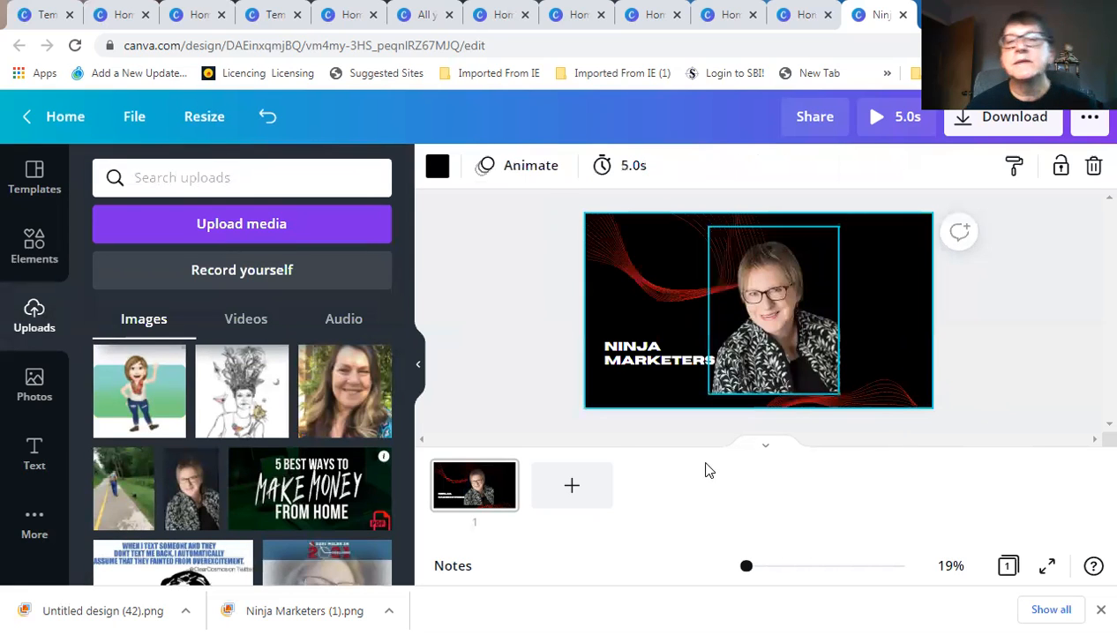
Show the Page Animations and preview Block, Breathe, Fade and Pan
click(522, 170)
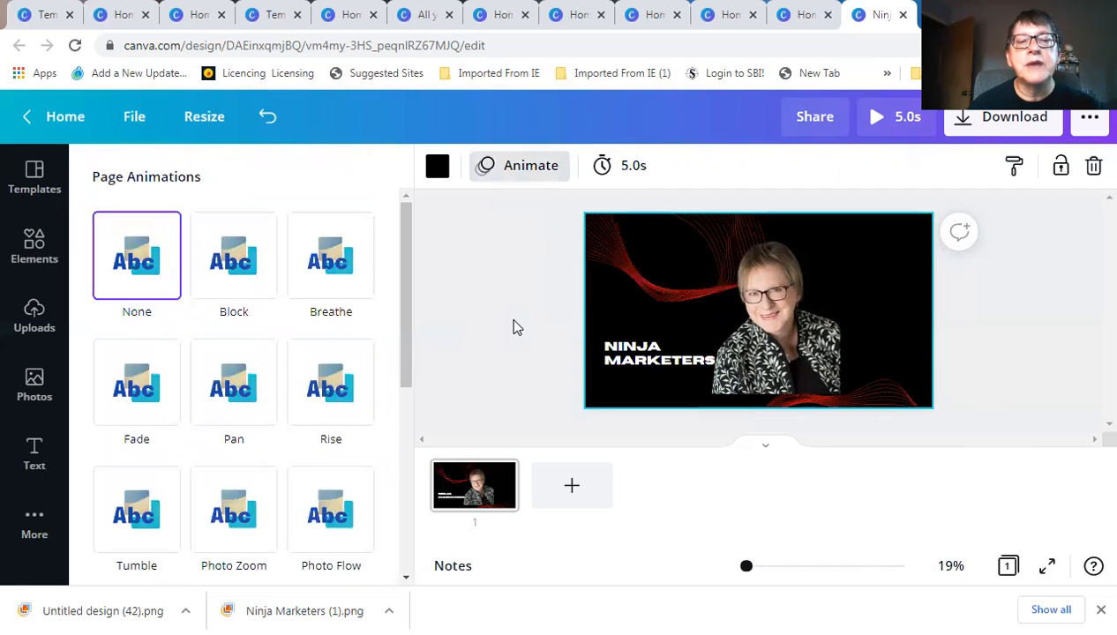
click(249, 264)
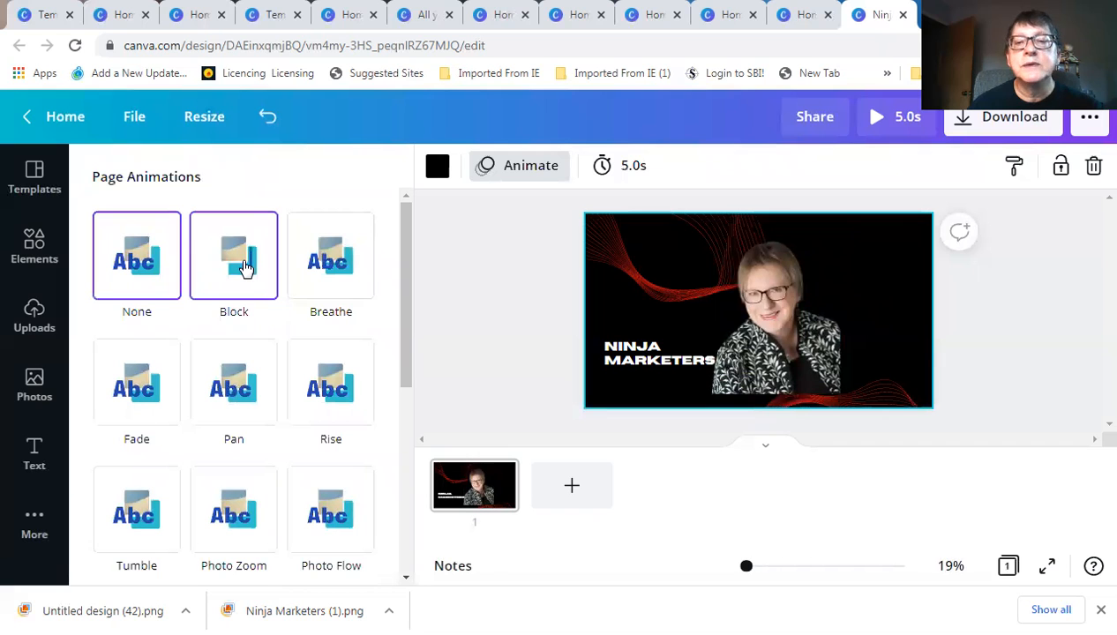
click(345, 277)
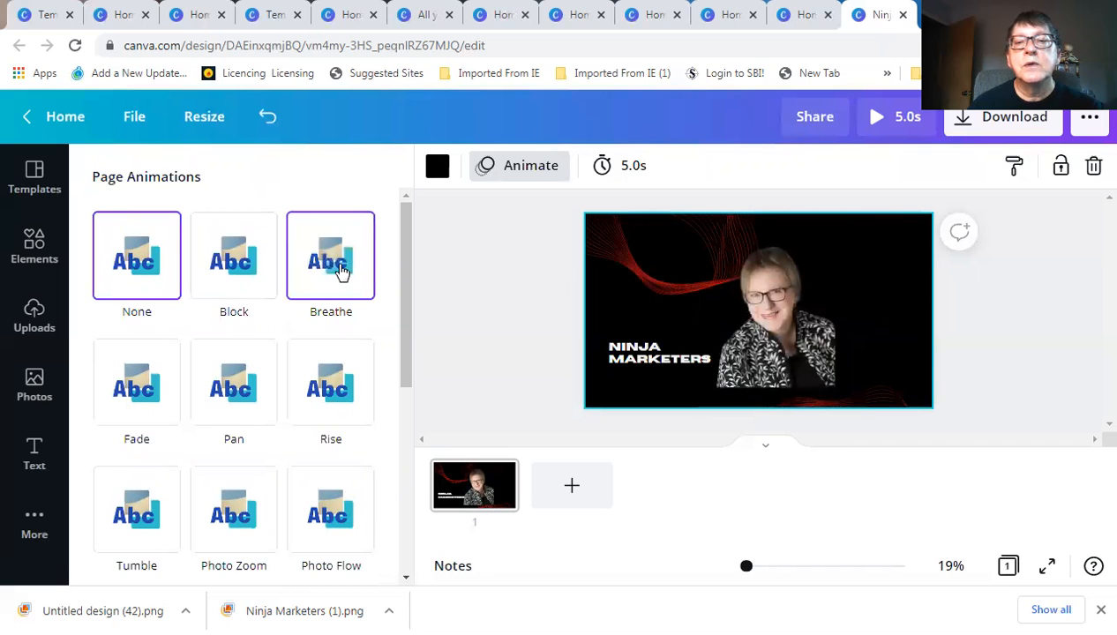
click(139, 398)
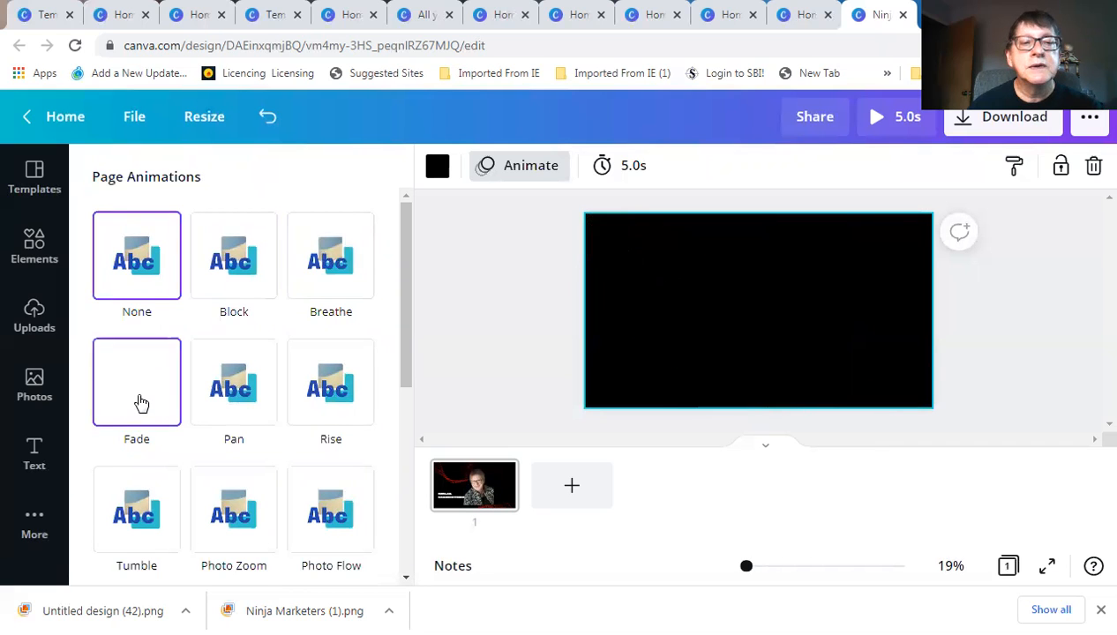
click(234, 405)
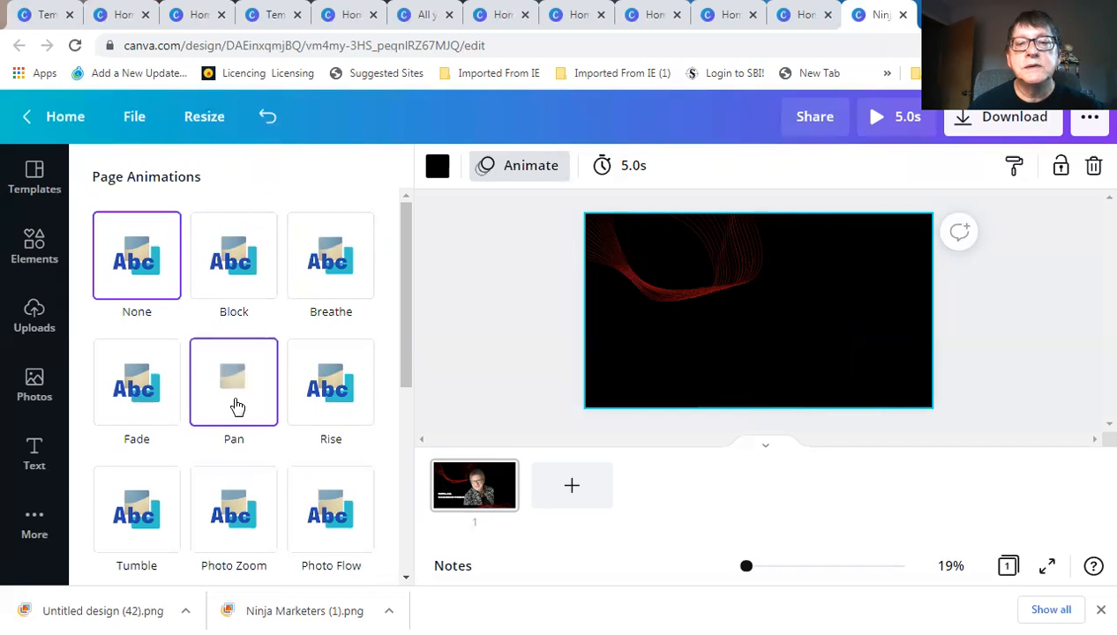
scroll(234, 406, down, 2)
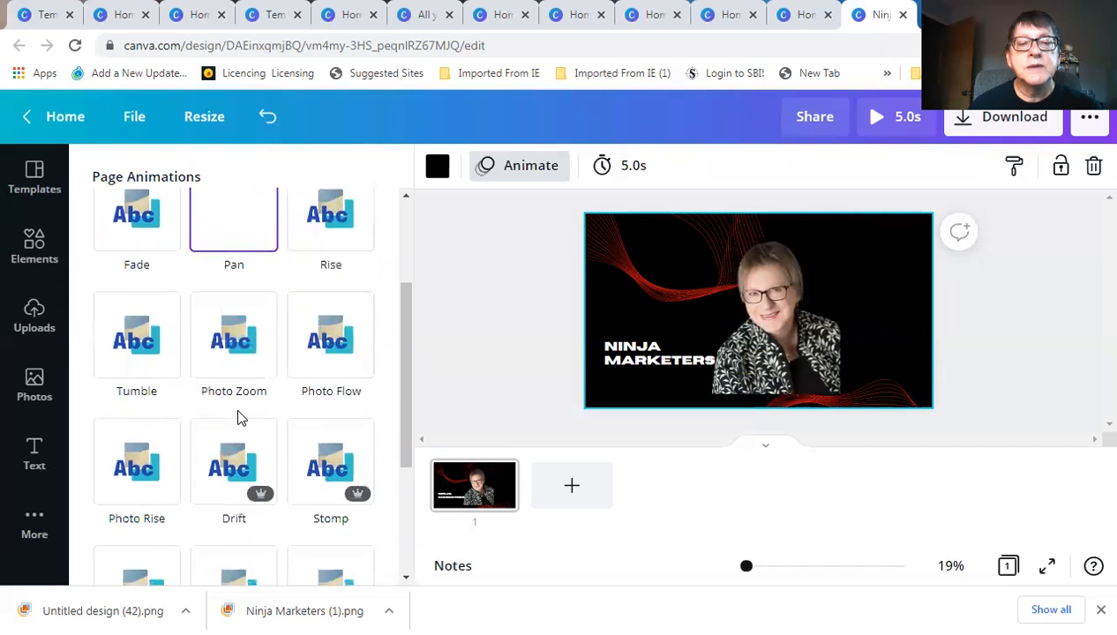
scroll(238, 423, down, 1)
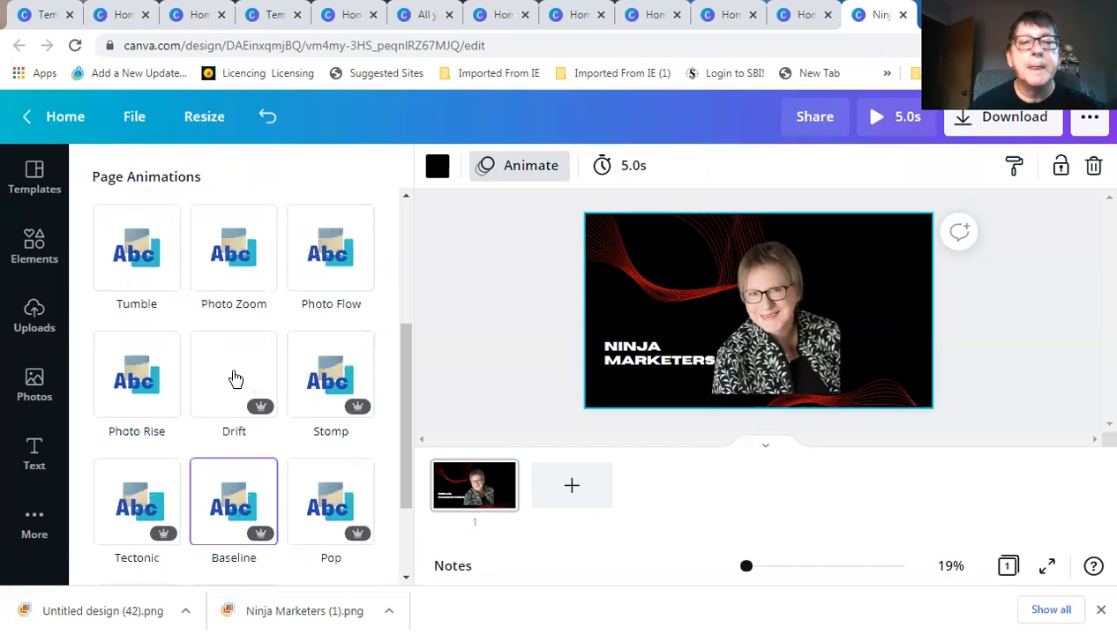
Preview the Drift, Stomp, Tectonic, Baseline, Pop, Neon and Scrapbook page animations
click(235, 380)
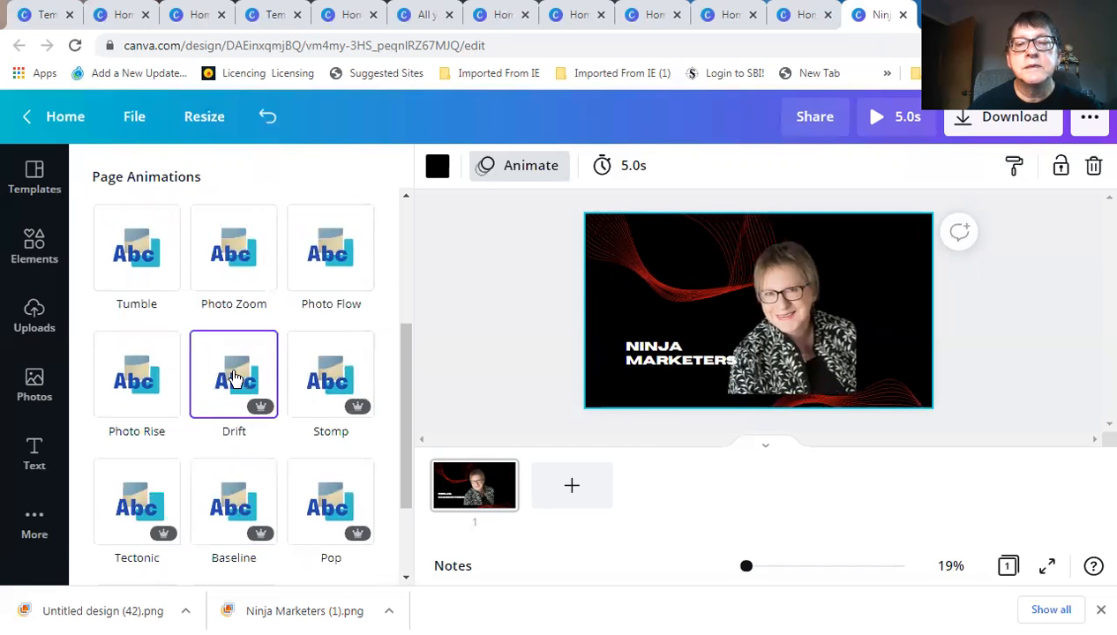
click(336, 394)
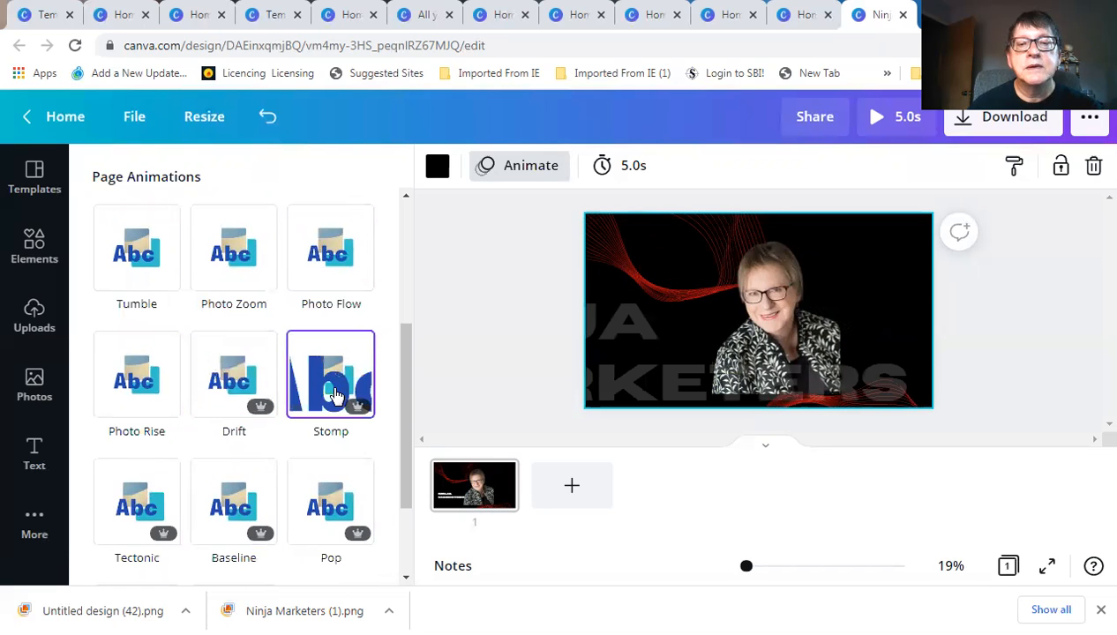
click(136, 504)
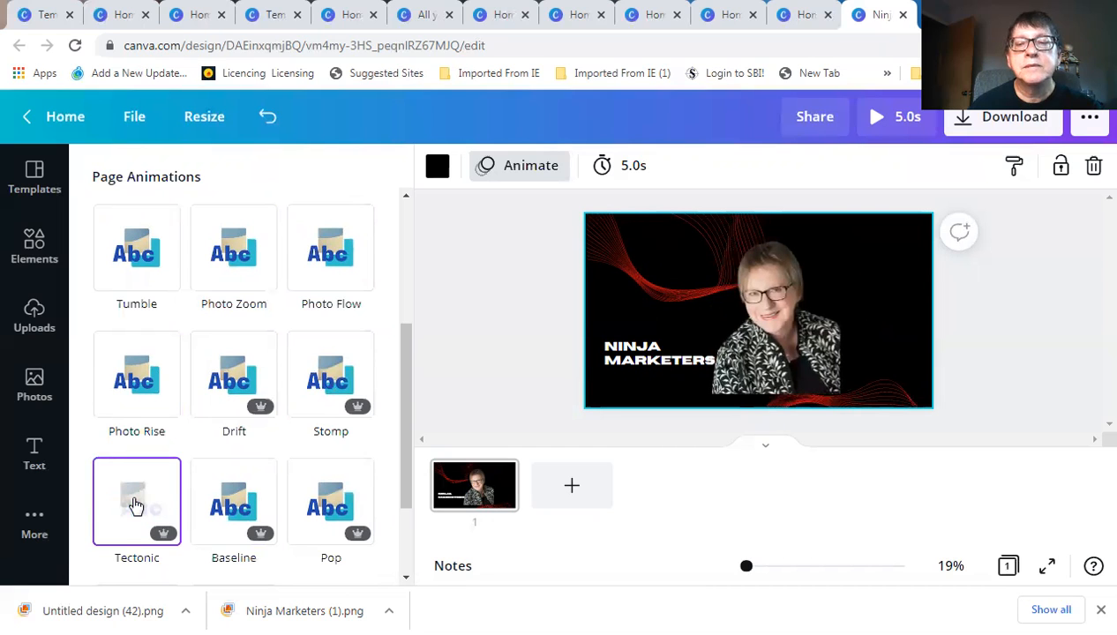
click(234, 512)
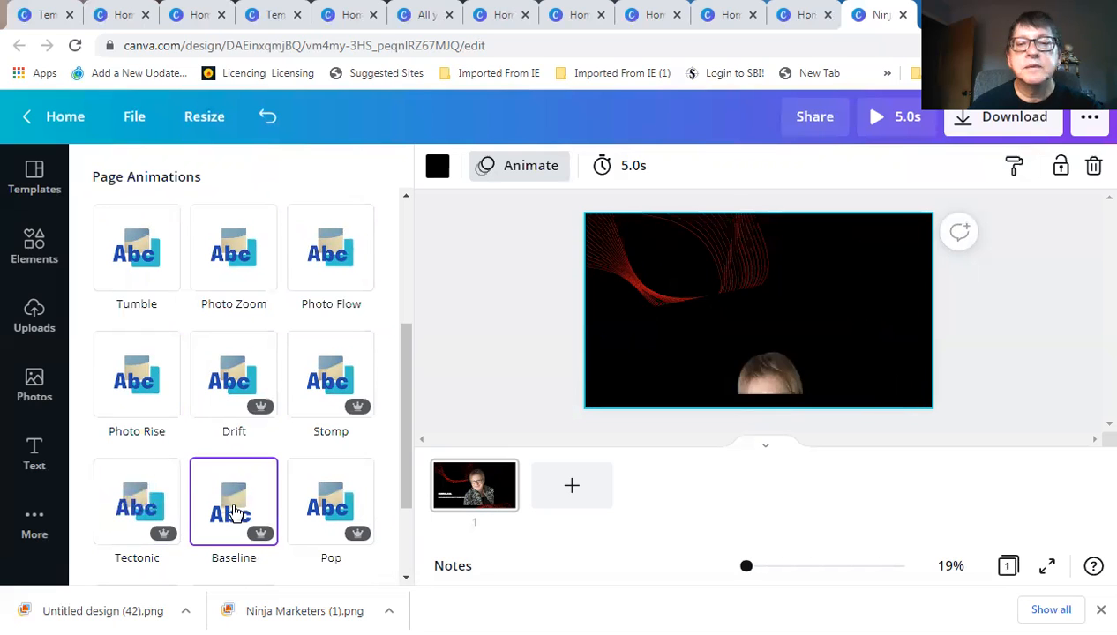
click(343, 527)
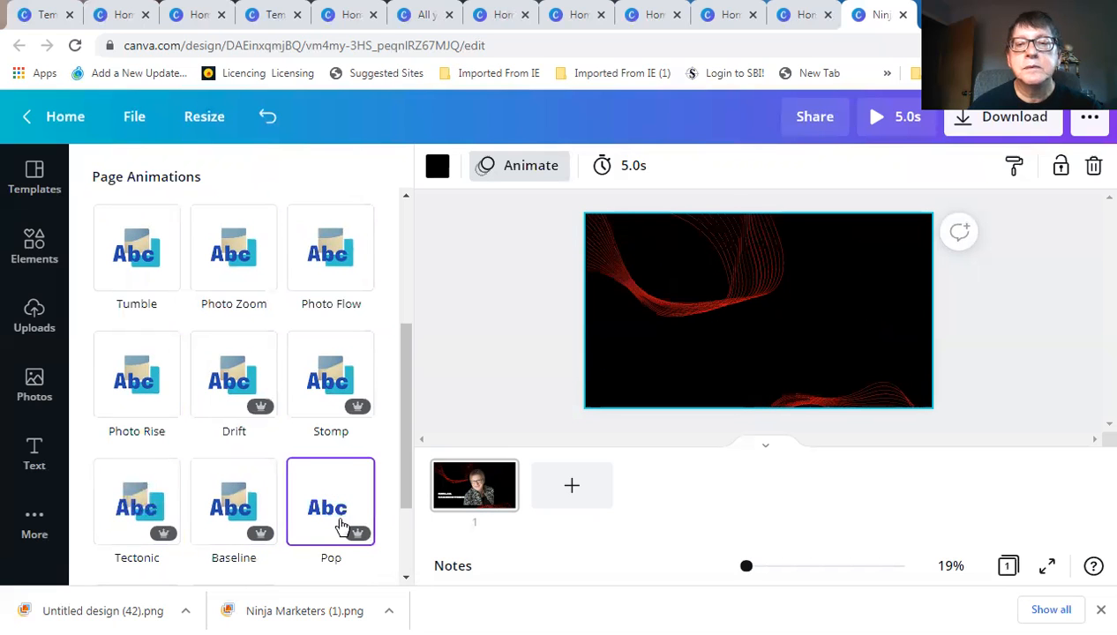
scroll(339, 527, down, 2)
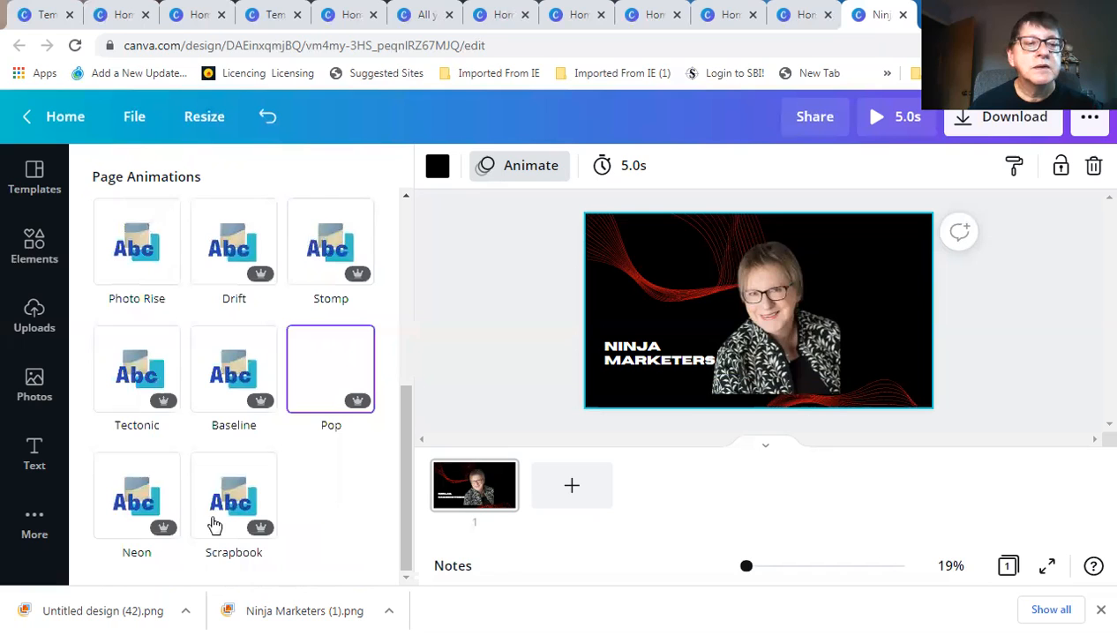
click(143, 505)
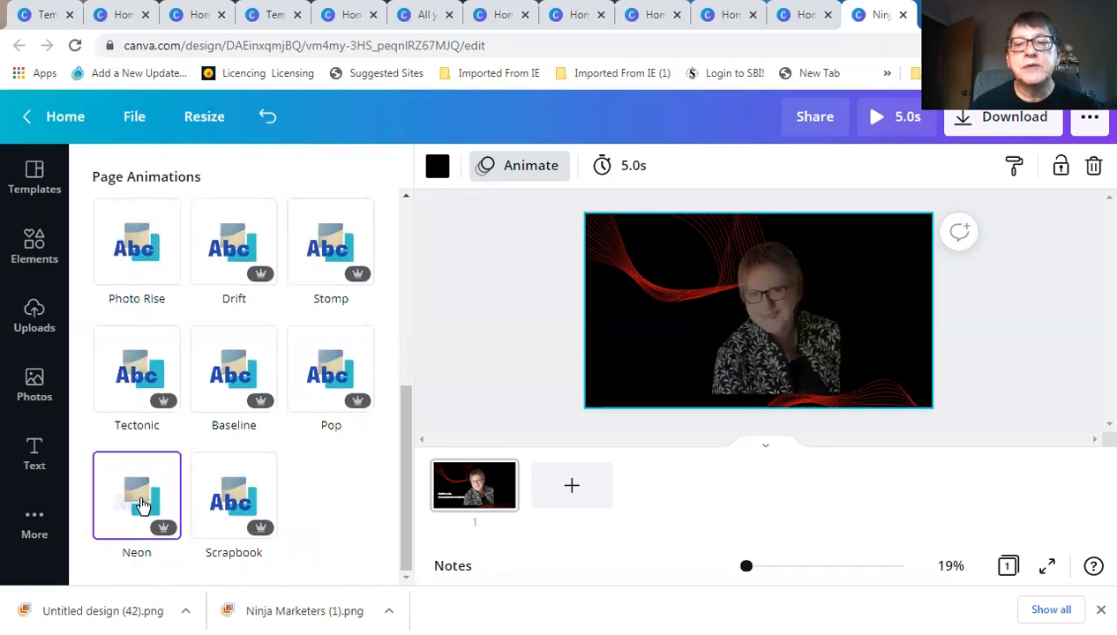
click(254, 498)
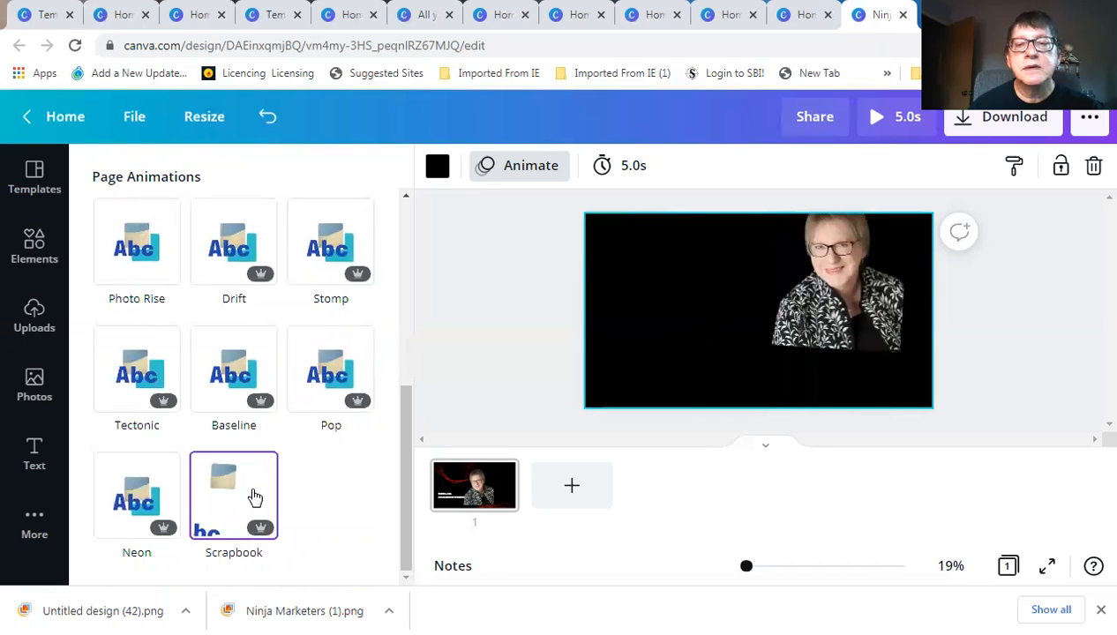
scroll(250, 499, up, 1)
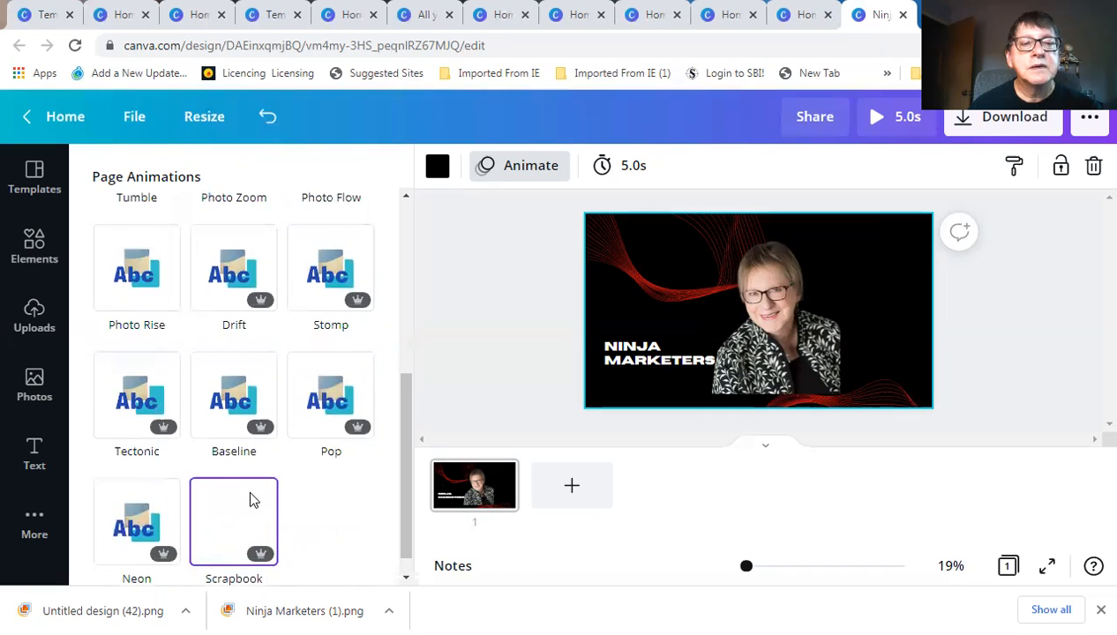
scroll(249, 499, up, 4)
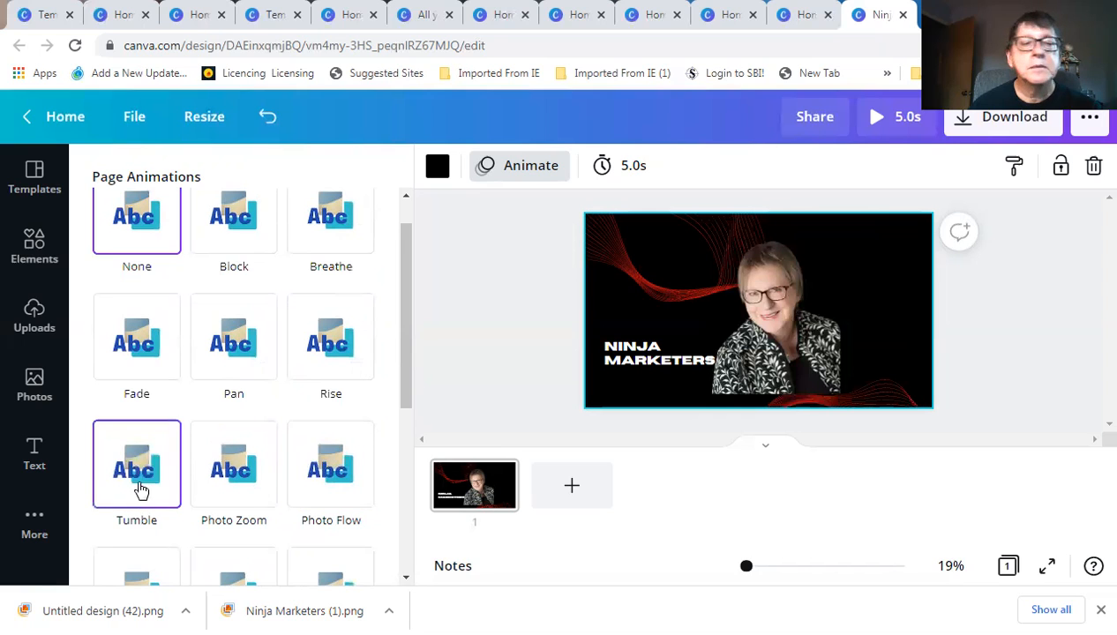
Apply the Pan animation to the Ninja Marketers page
click(228, 345)
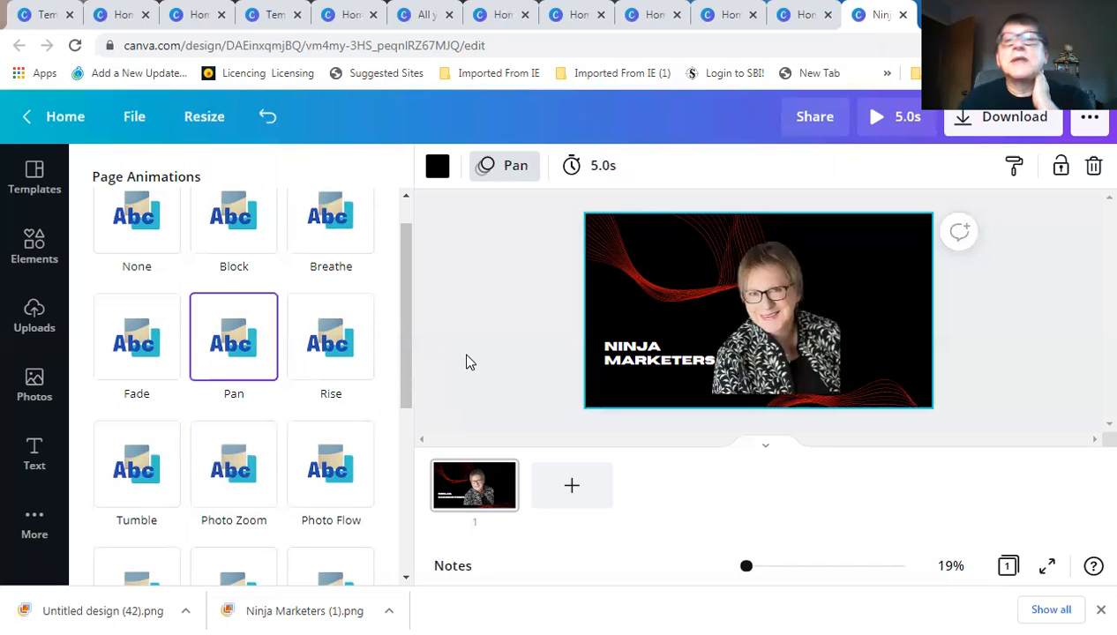
Download the Pan-animated design as an MP4 video and dismiss the saved-design message
click(963, 123)
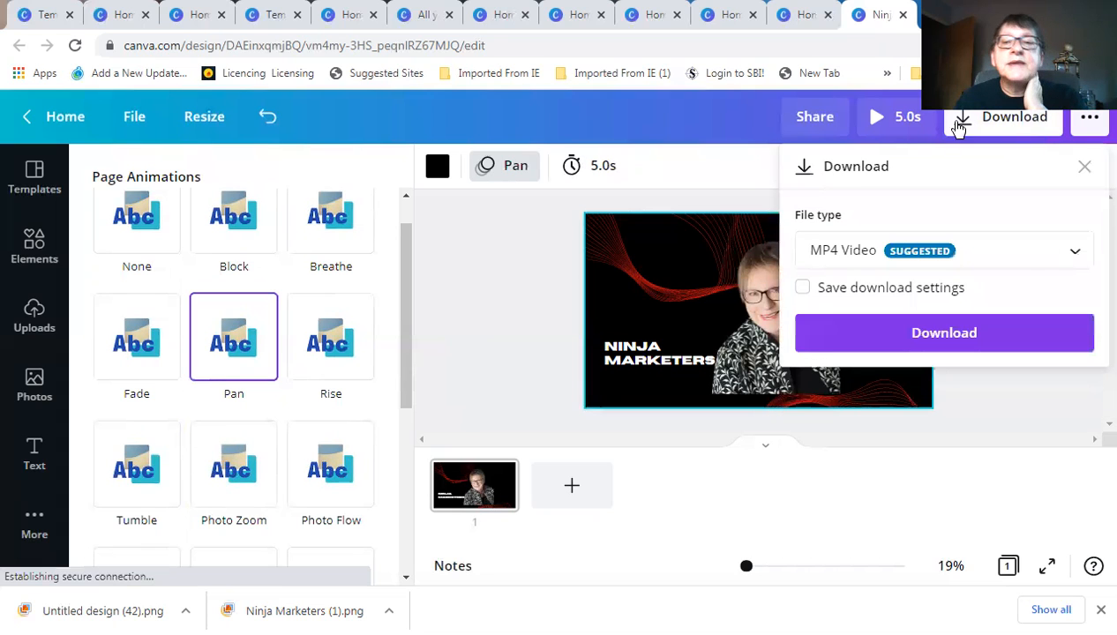
click(849, 332)
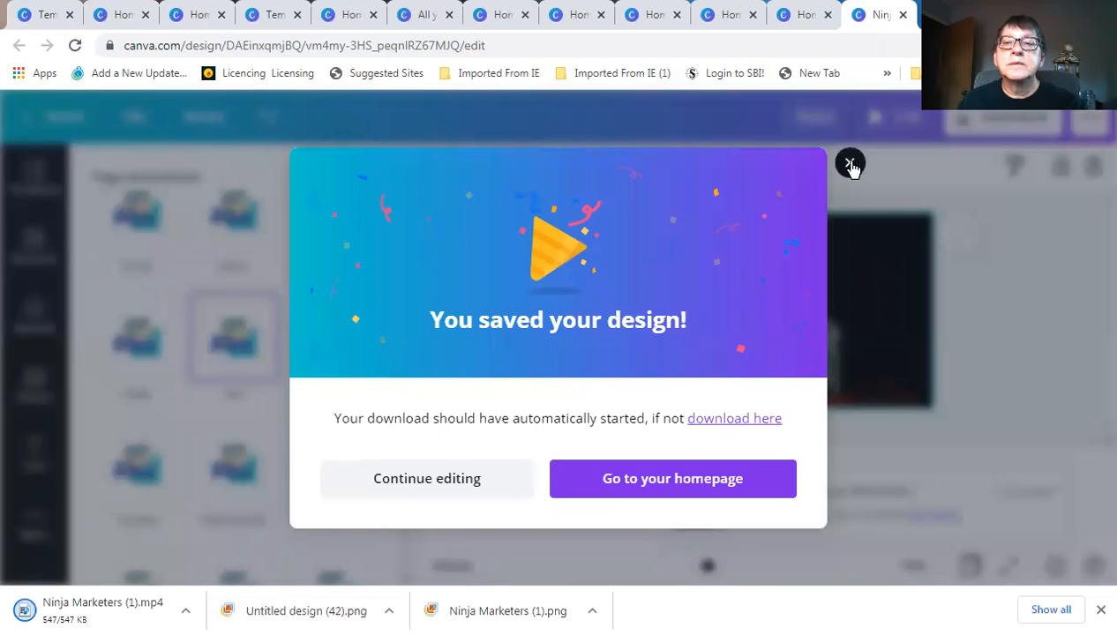
click(849, 165)
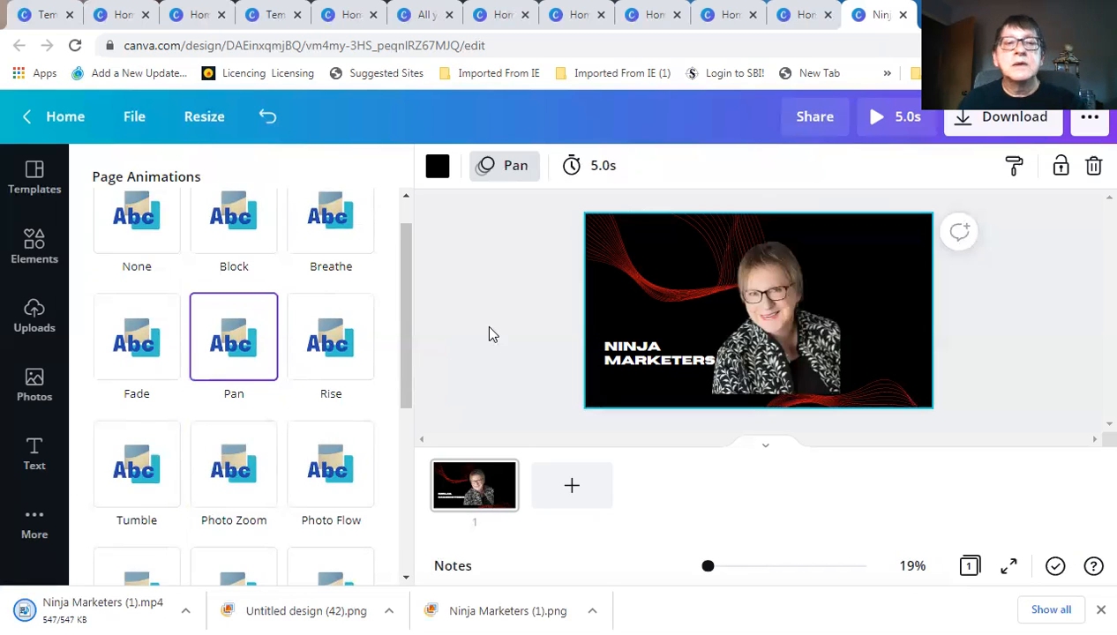
Return to the Canva home page and bring the Logo (500 × 500 px) design type into view
click(55, 119)
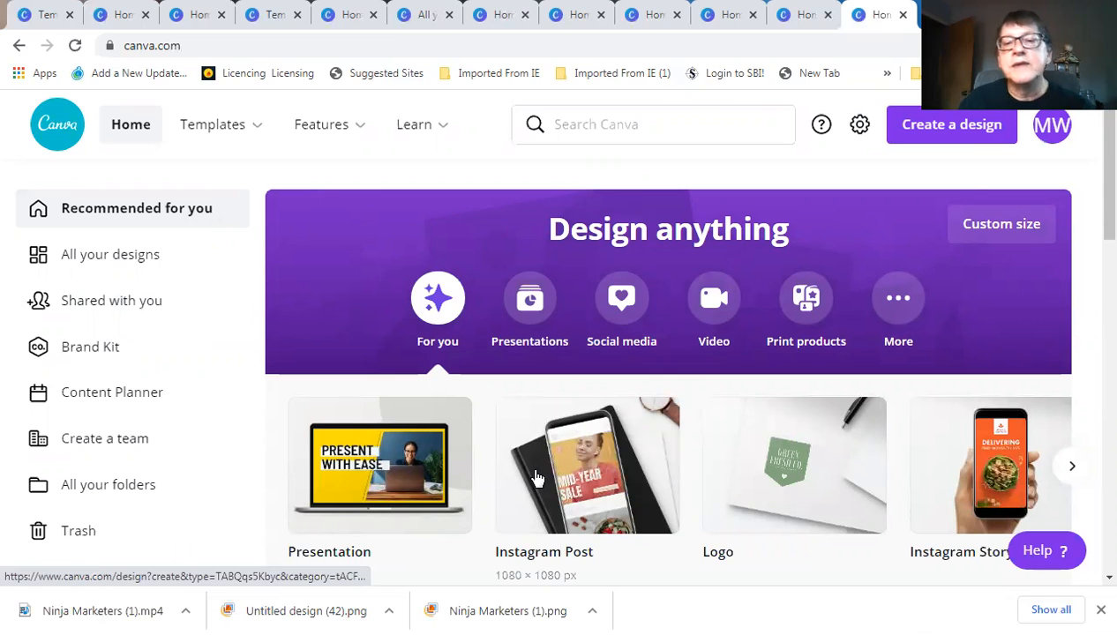
scroll(538, 457, down, 1)
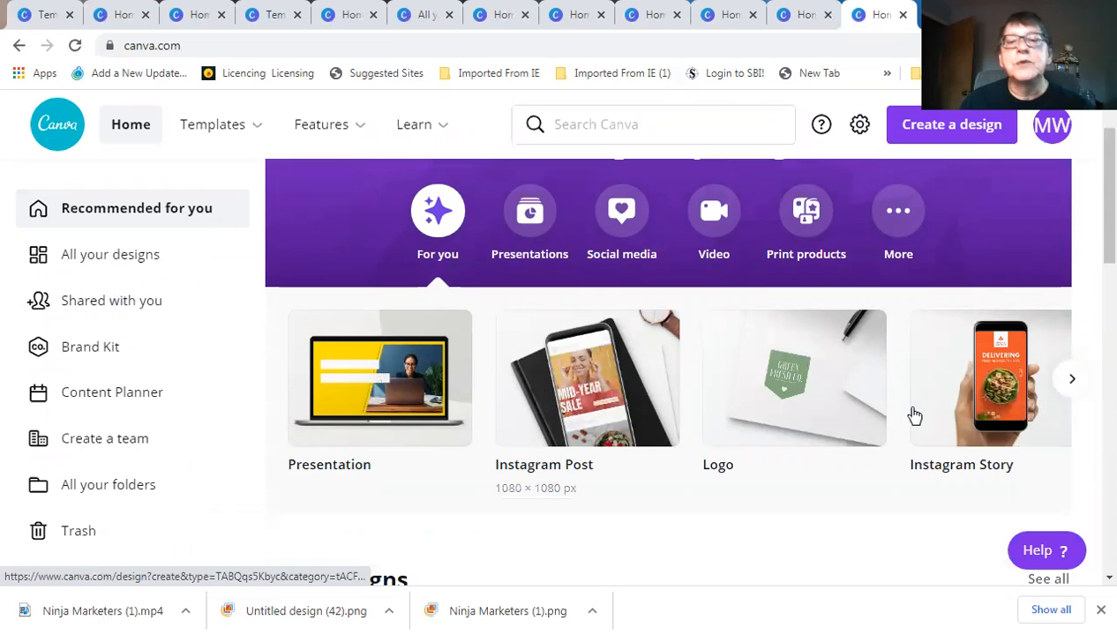
Create a new 500 × 500 px Logo design and browse its suggested templates
click(781, 399)
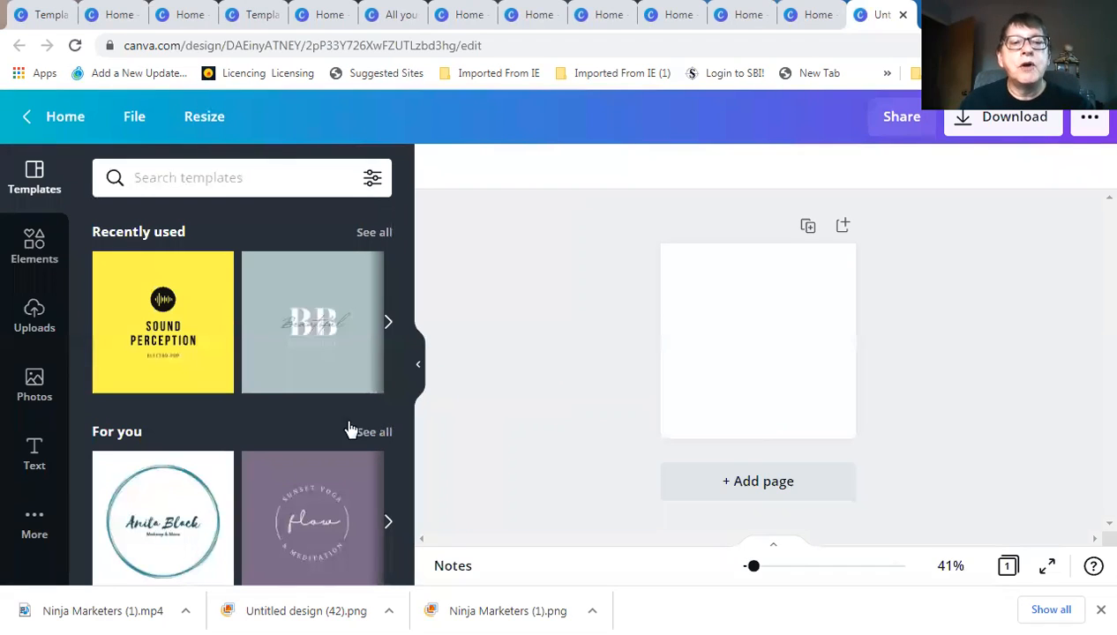
scroll(340, 428, down, 2)
scroll(339, 426, down, 3)
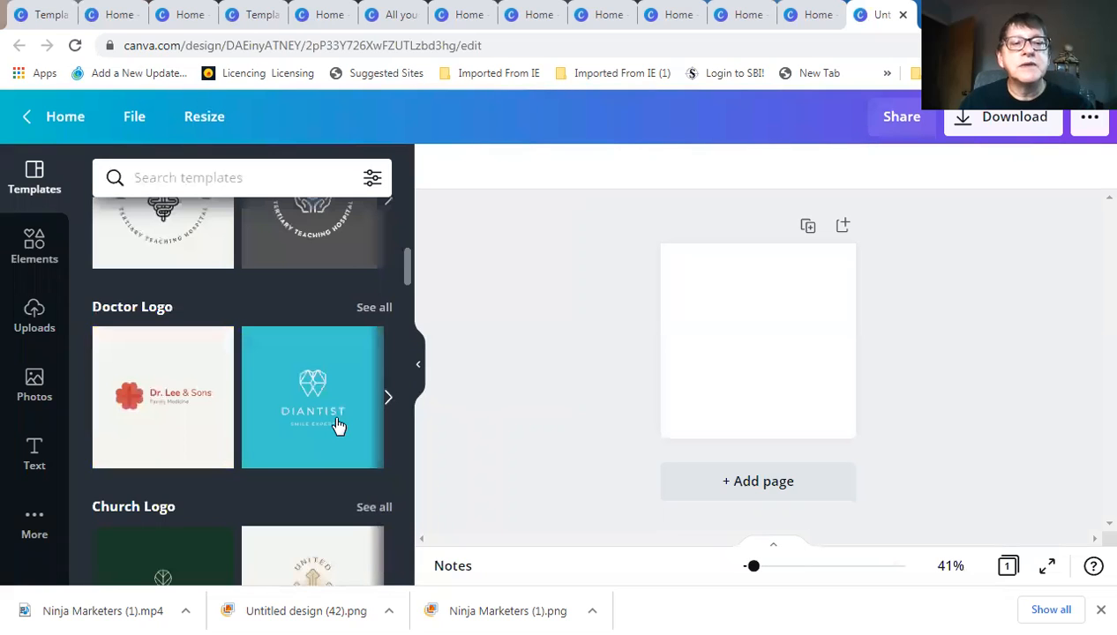
scroll(338, 427, down, 2)
scroll(336, 426, down, 2)
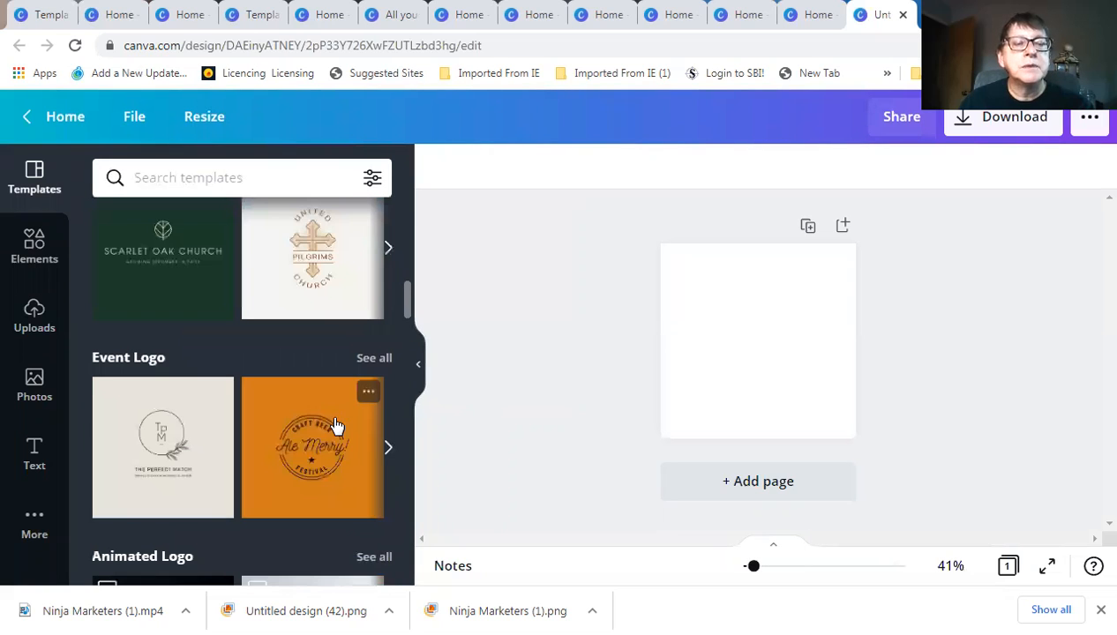
scroll(334, 422, up, 6)
scroll(344, 347, up, 3)
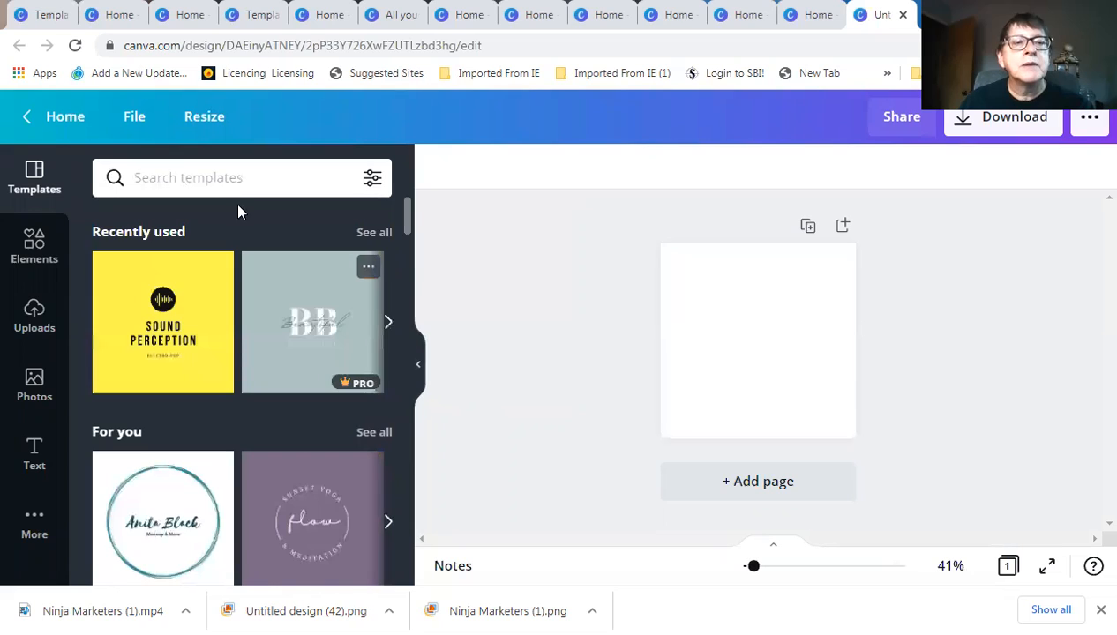
Search templates for 'marketing', browse the results, then clear the search
click(241, 179)
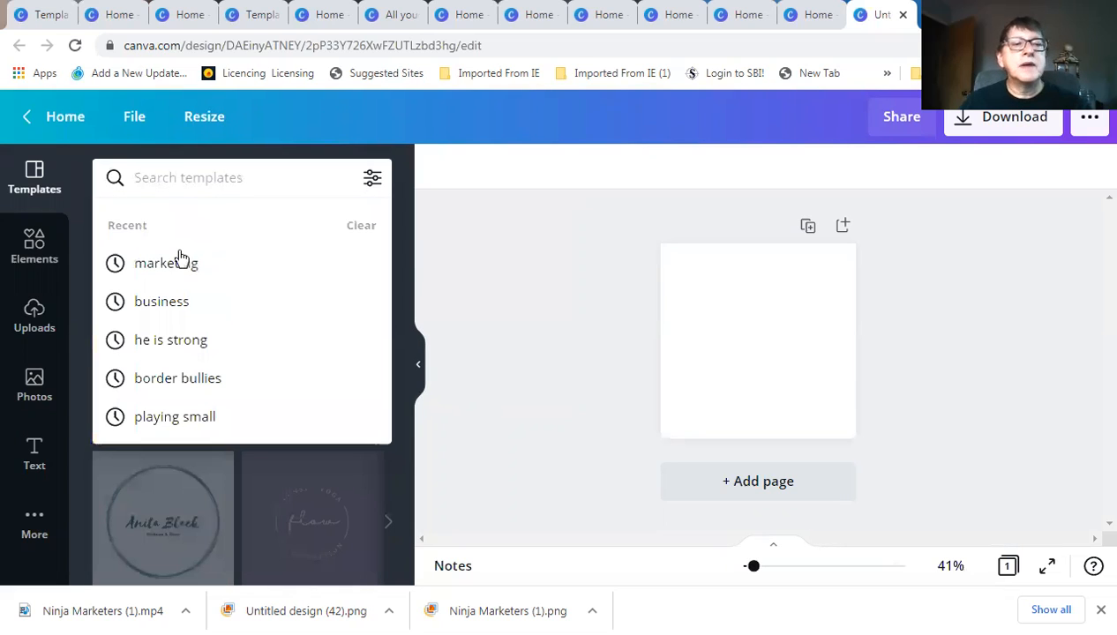
click(179, 262)
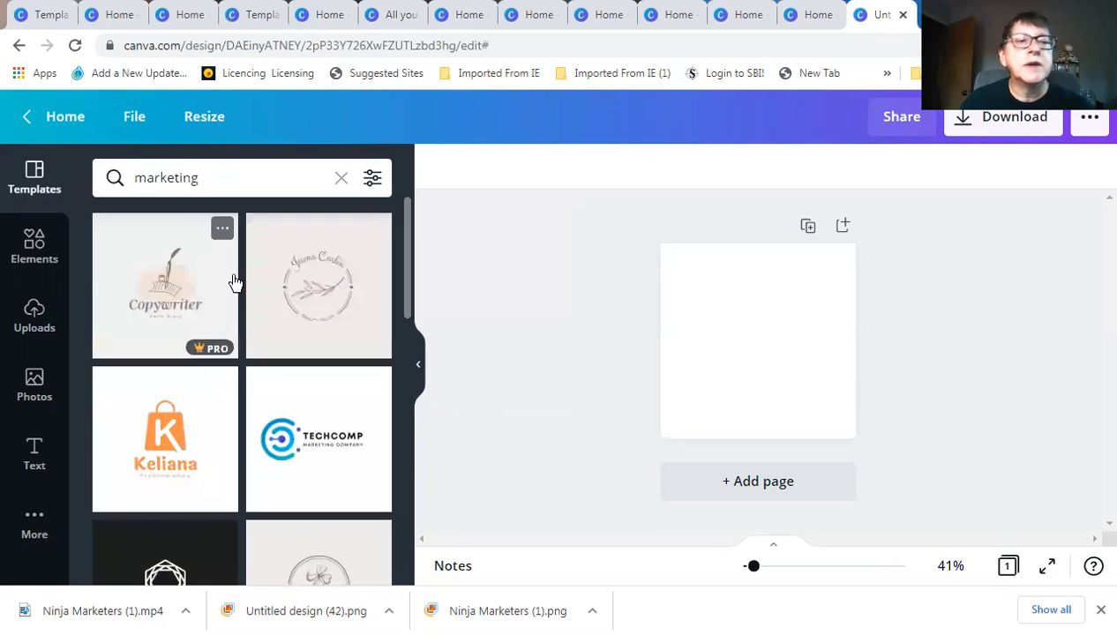
scroll(239, 356, down, 1)
scroll(240, 356, down, 3)
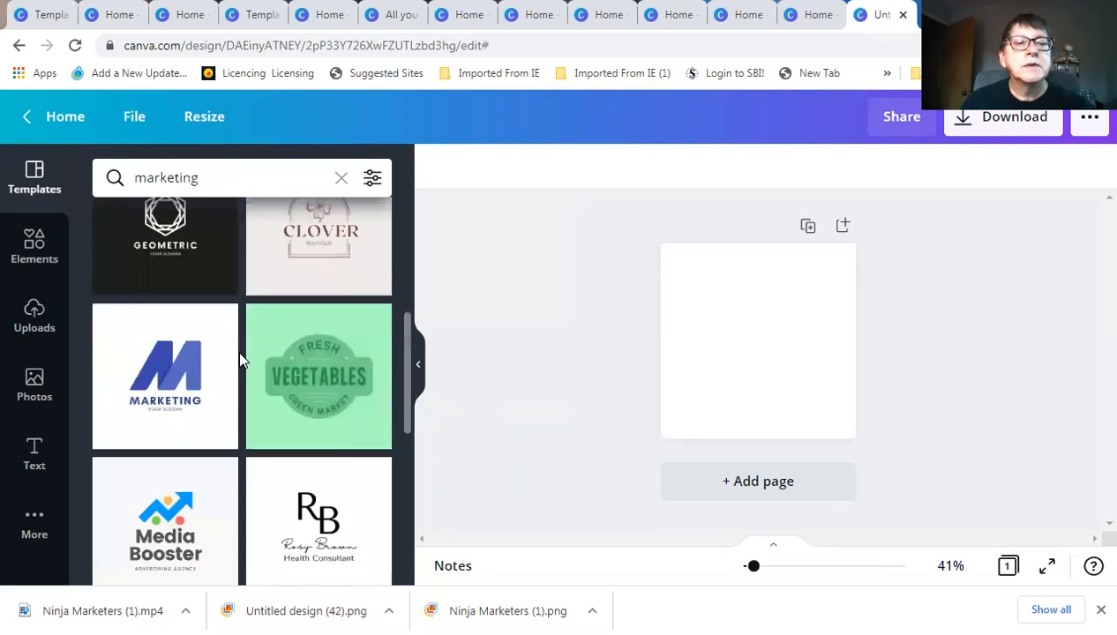
scroll(239, 358, down, 1)
scroll(238, 361, down, 2)
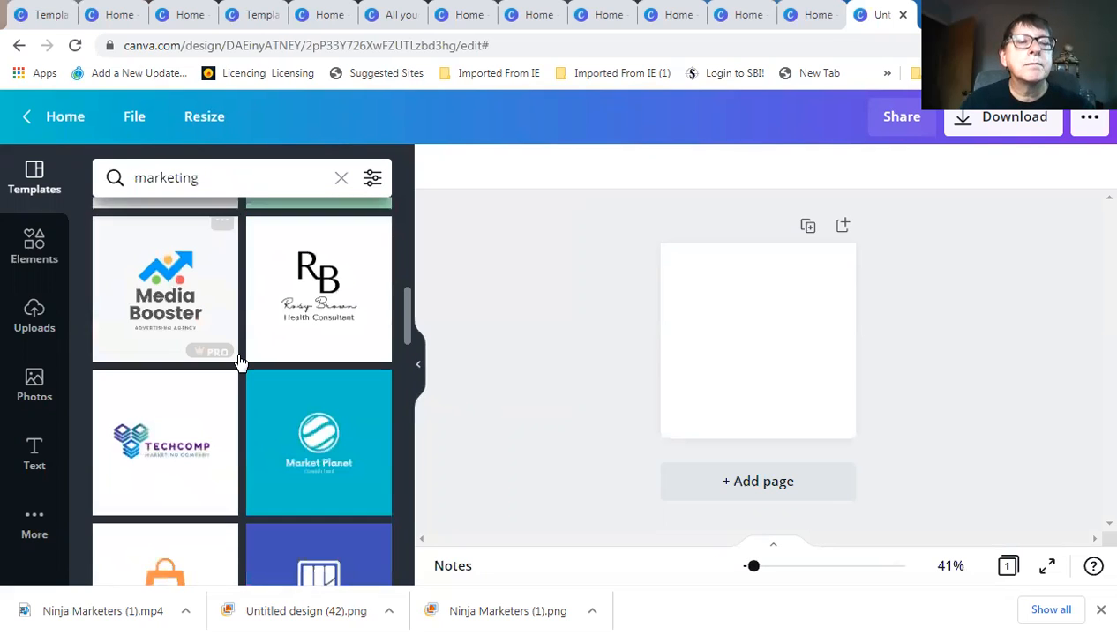
scroll(238, 362, down, 2)
scroll(240, 357, up, 10)
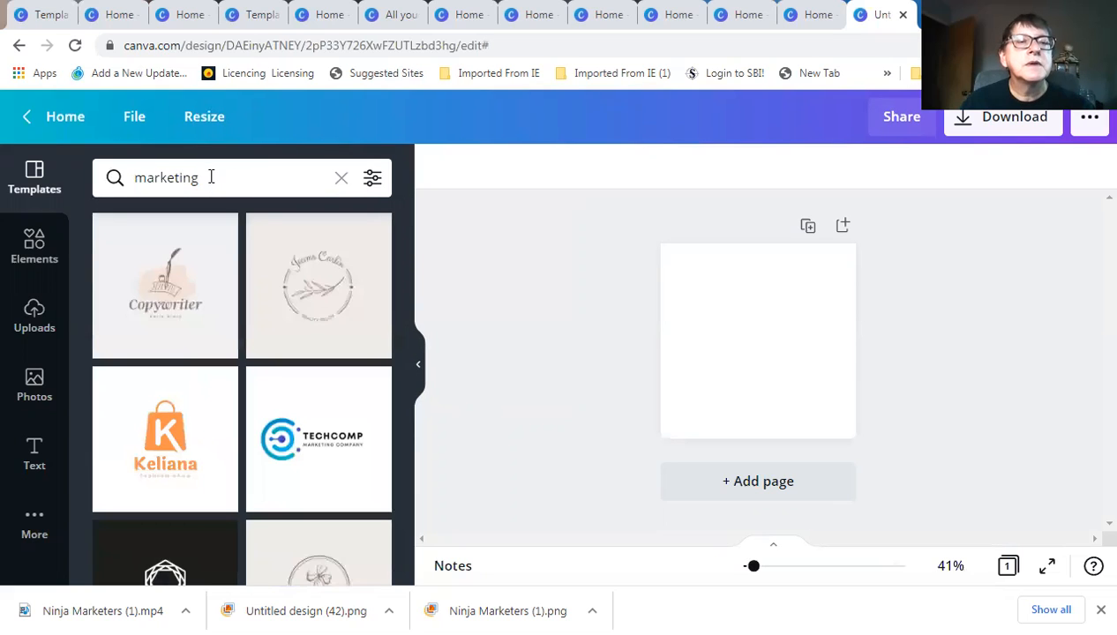
click(211, 177)
drag(223, 176, 132, 178)
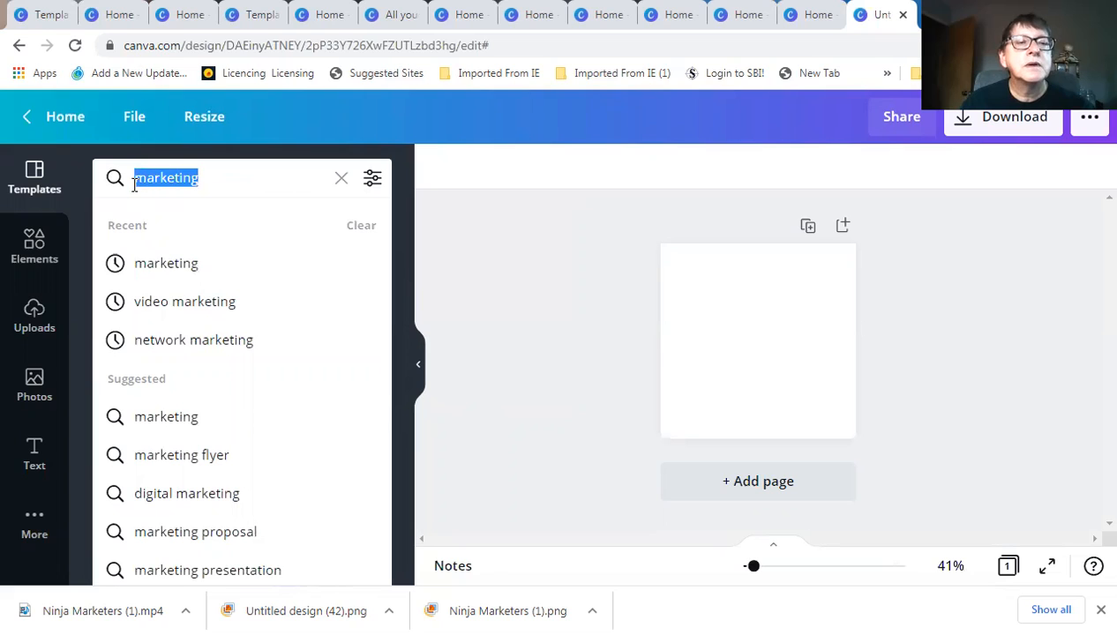
click(342, 180)
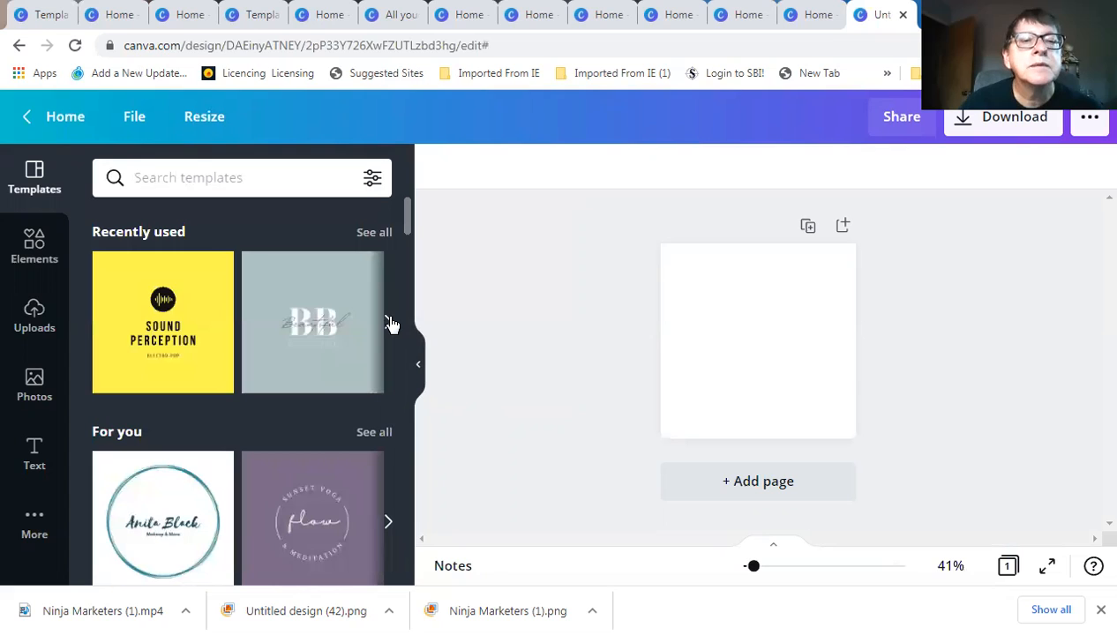
Browse the Recently used logo templates carousel
click(389, 323)
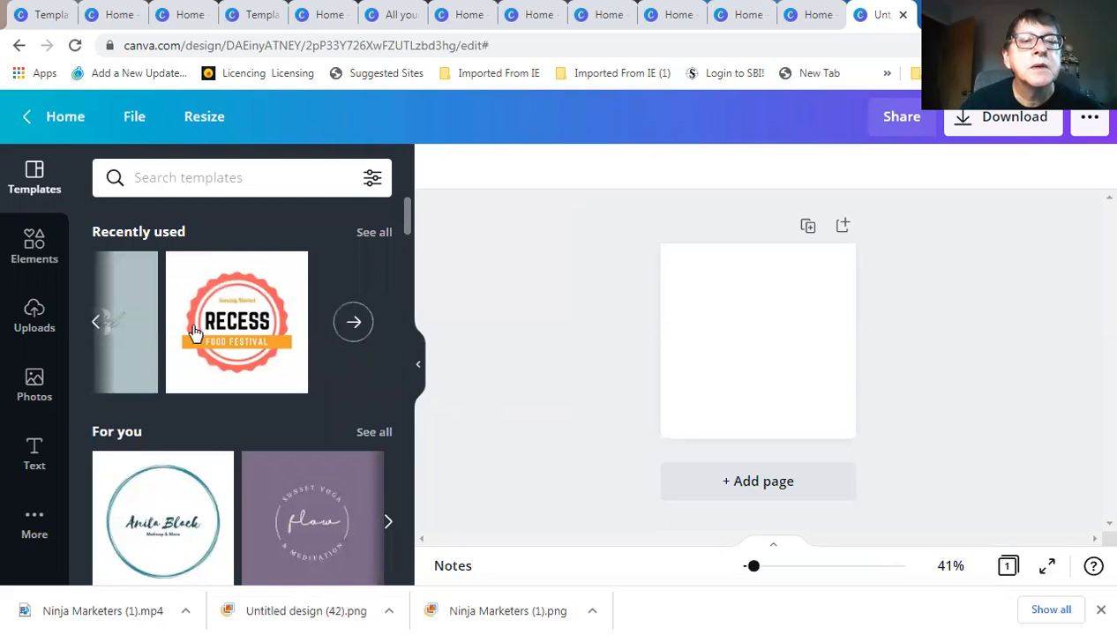
click(100, 325)
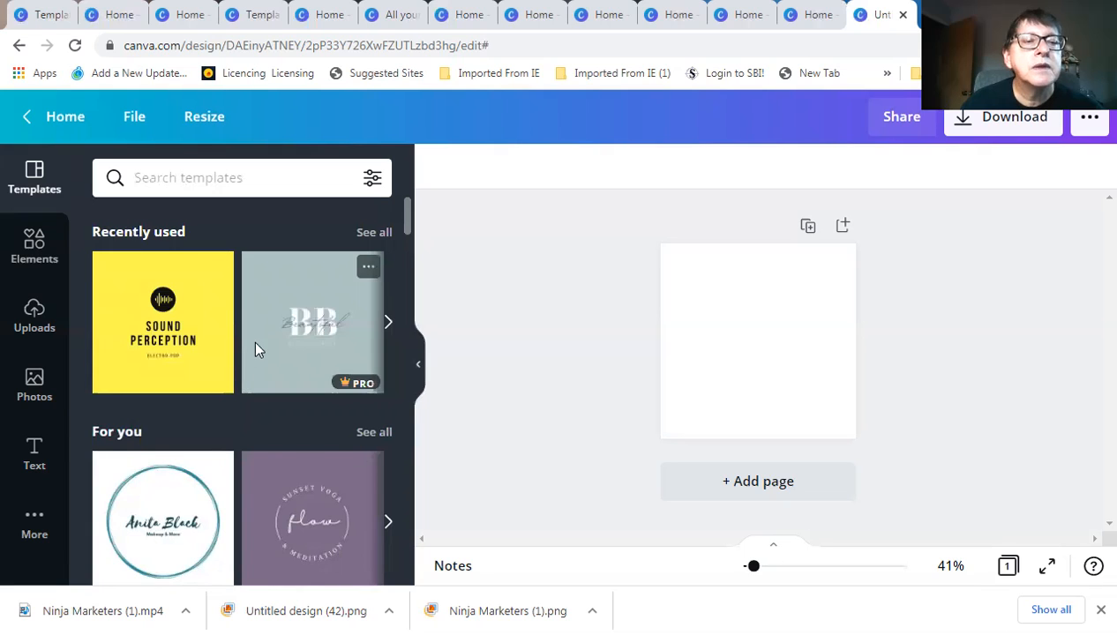
scroll(255, 350, down, 3)
scroll(301, 353, up, 2)
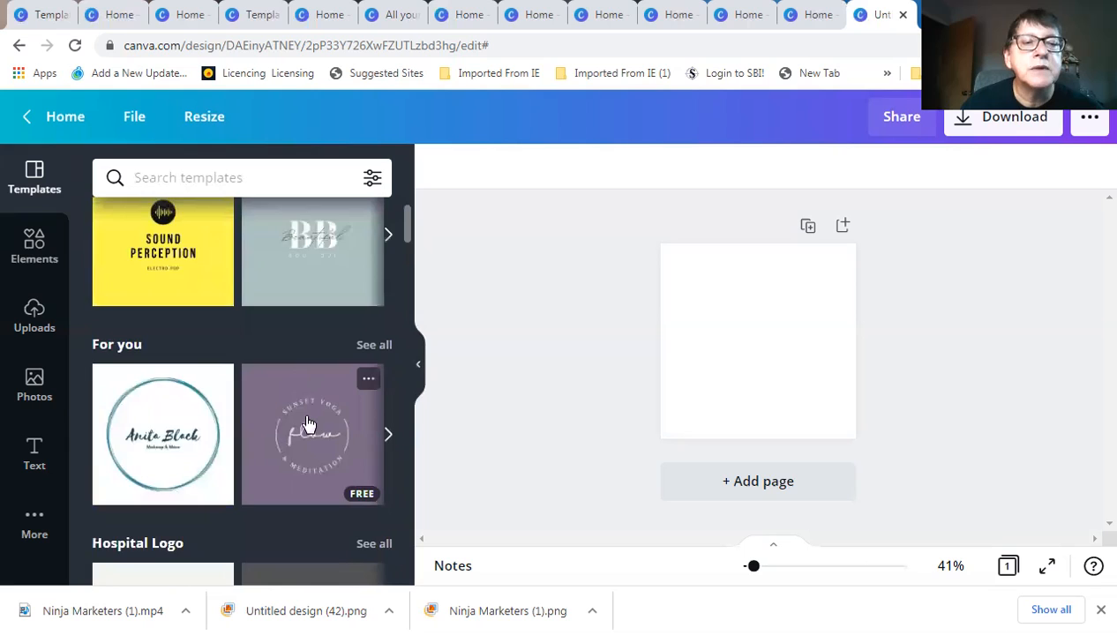
scroll(307, 426, down, 2)
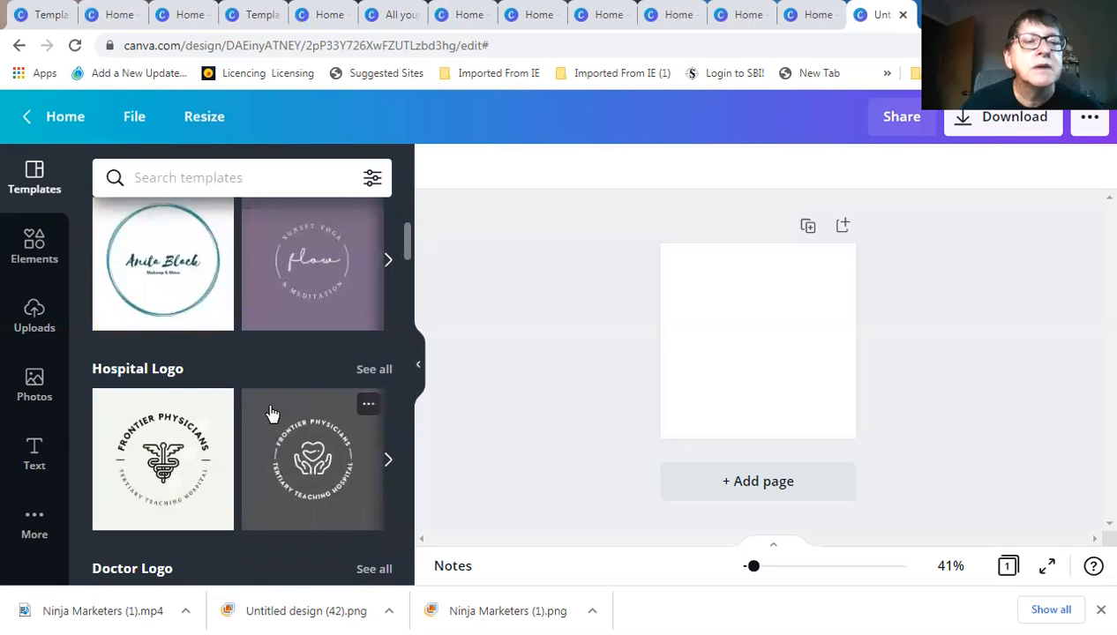
scroll(271, 415, down, 1)
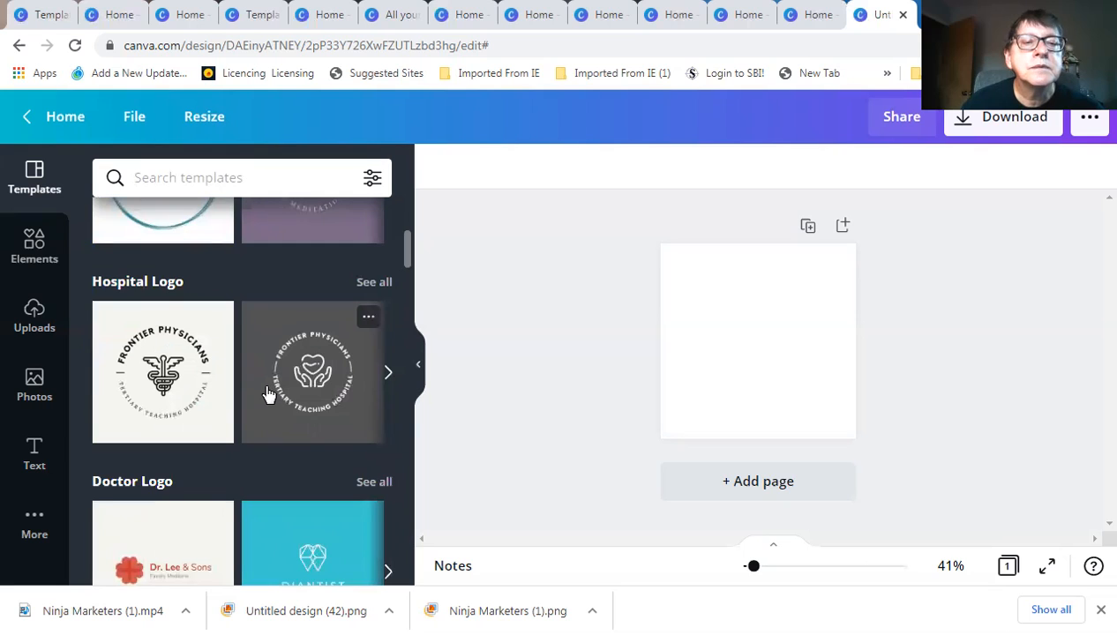
scroll(268, 395, down, 2)
scroll(267, 391, down, 2)
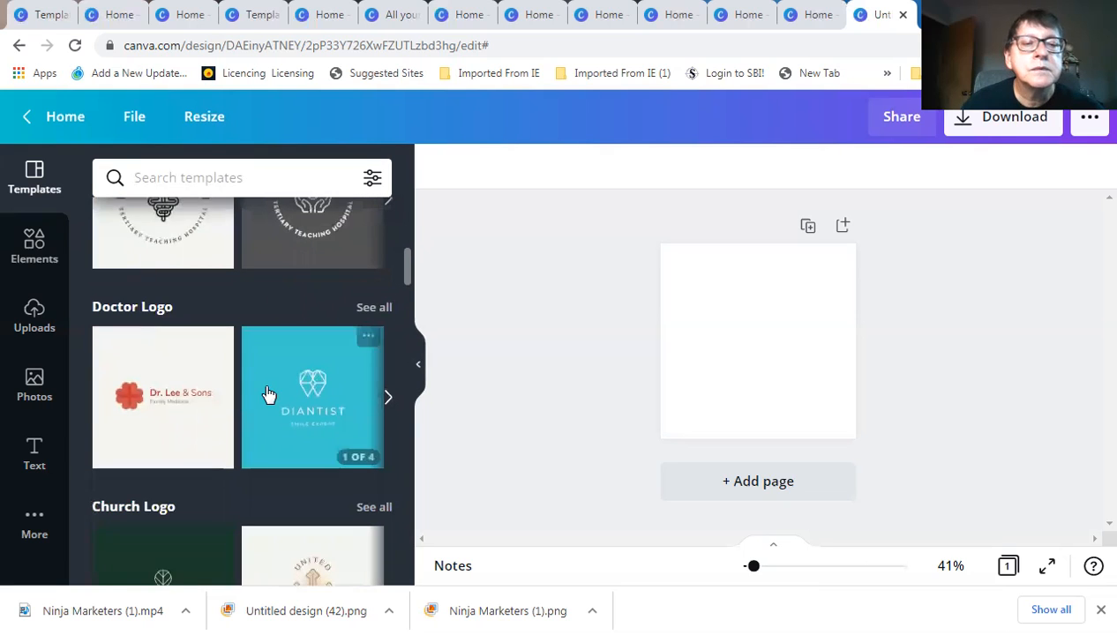
scroll(266, 391, up, 2)
scroll(271, 389, up, 6)
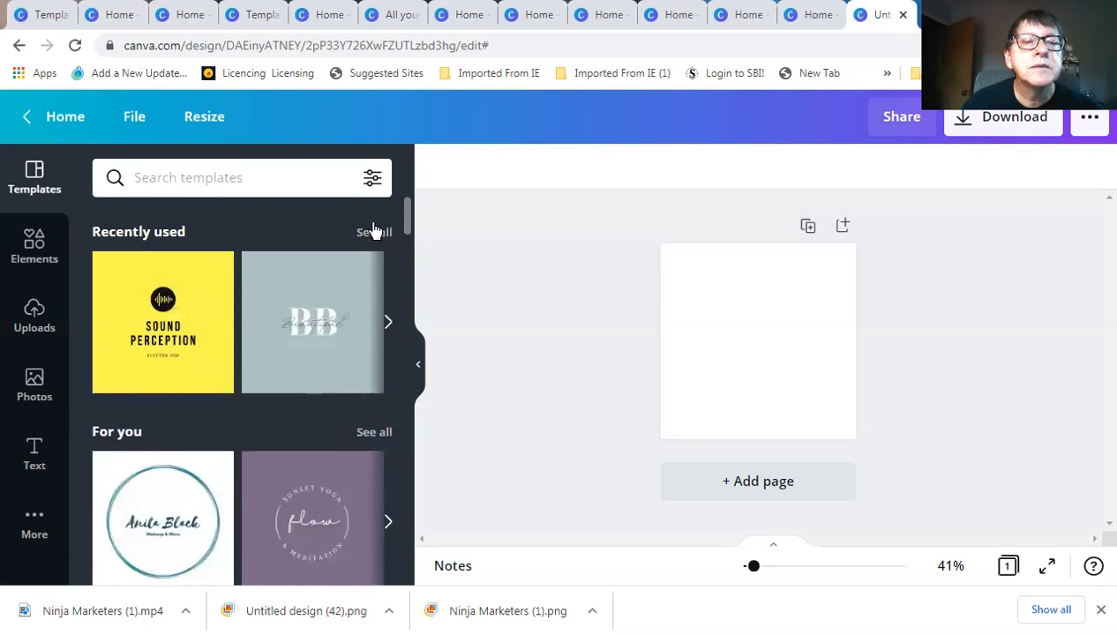
View all Recently used templates, clear that filter, then show all For you templates
click(374, 233)
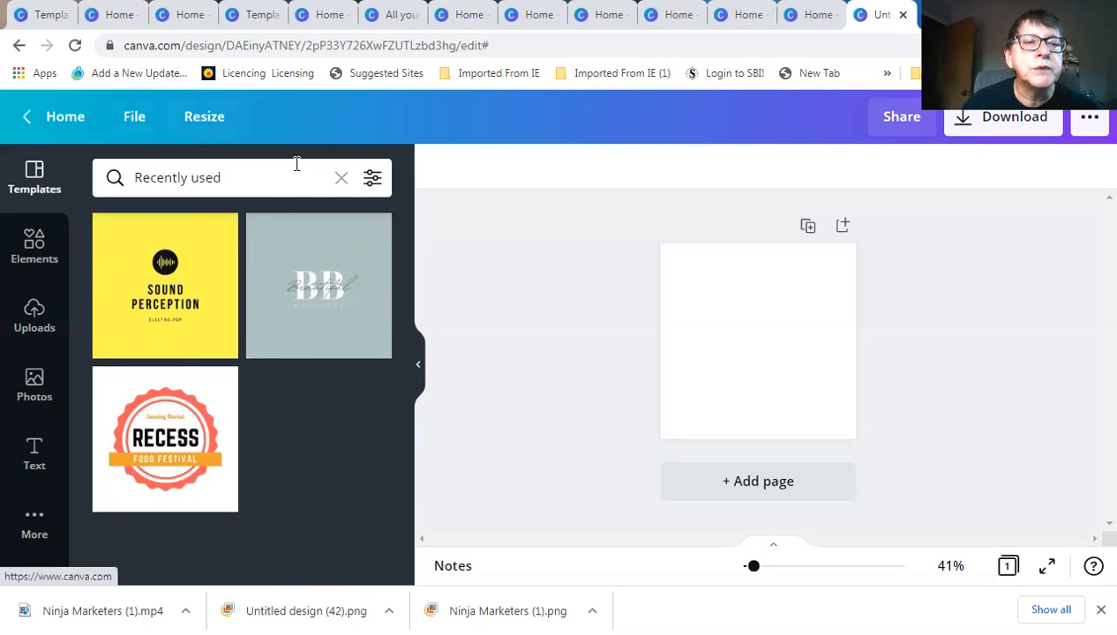
click(341, 177)
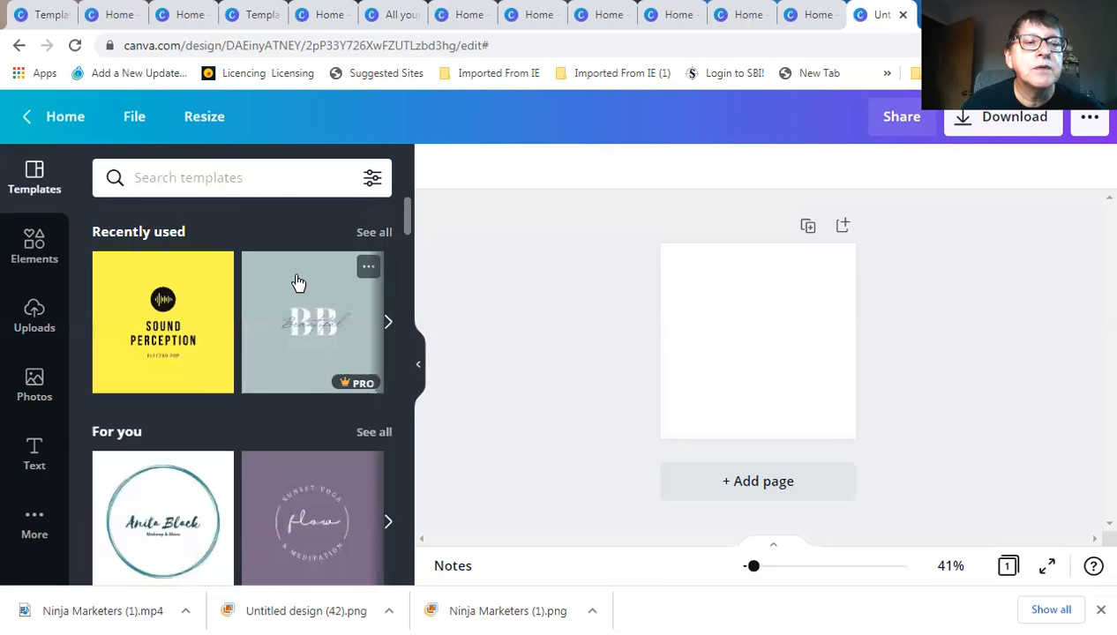
scroll(304, 274, down, 2)
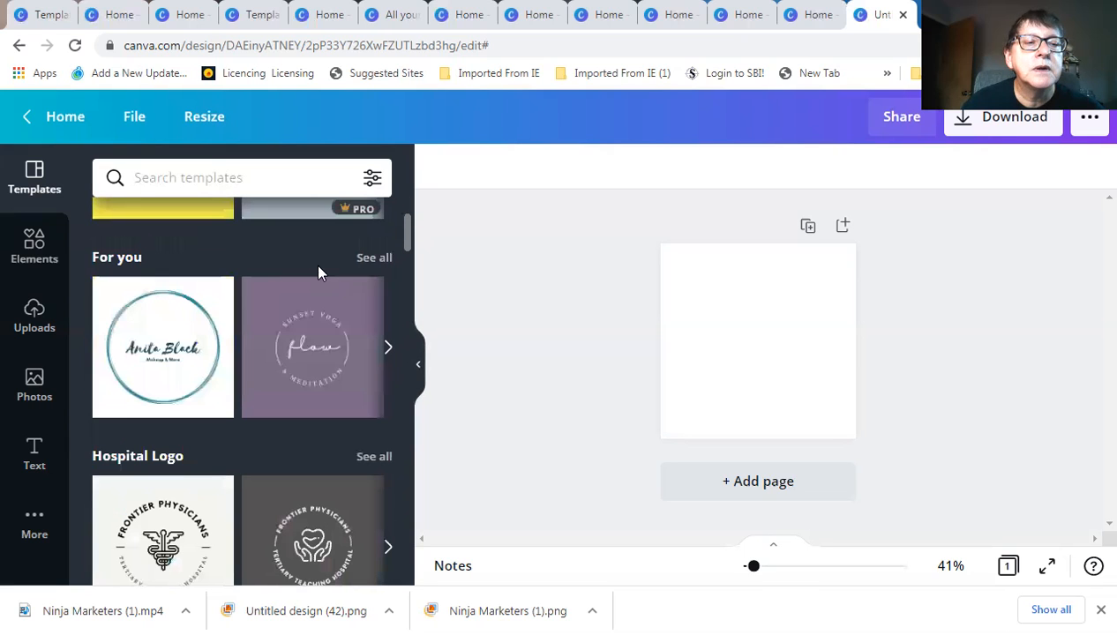
click(373, 258)
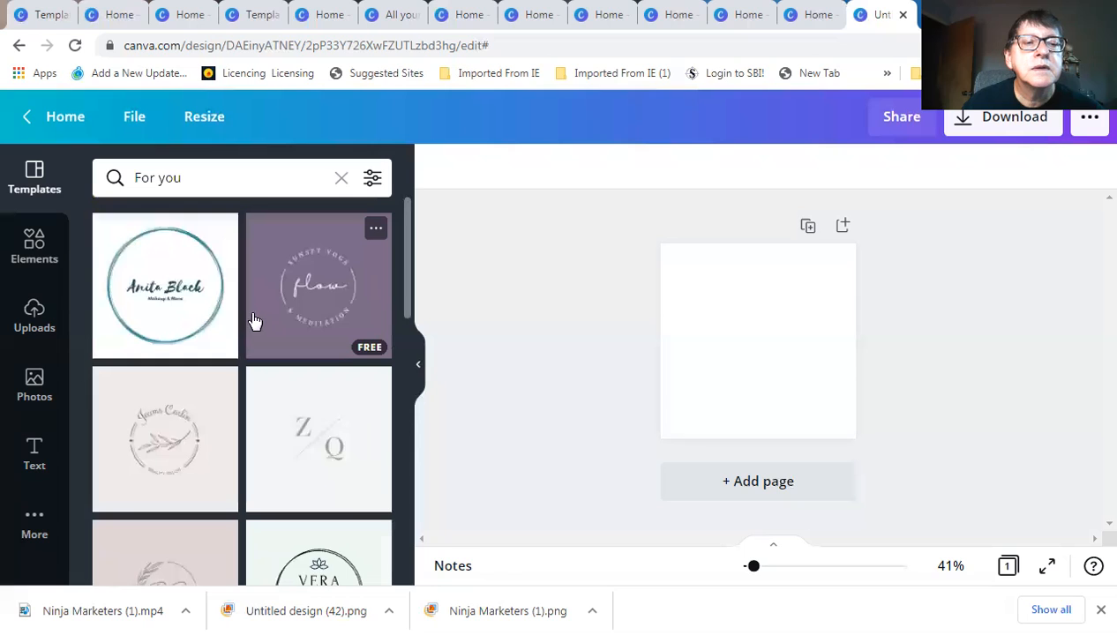
scroll(254, 320, down, 3)
scroll(254, 319, up, 1)
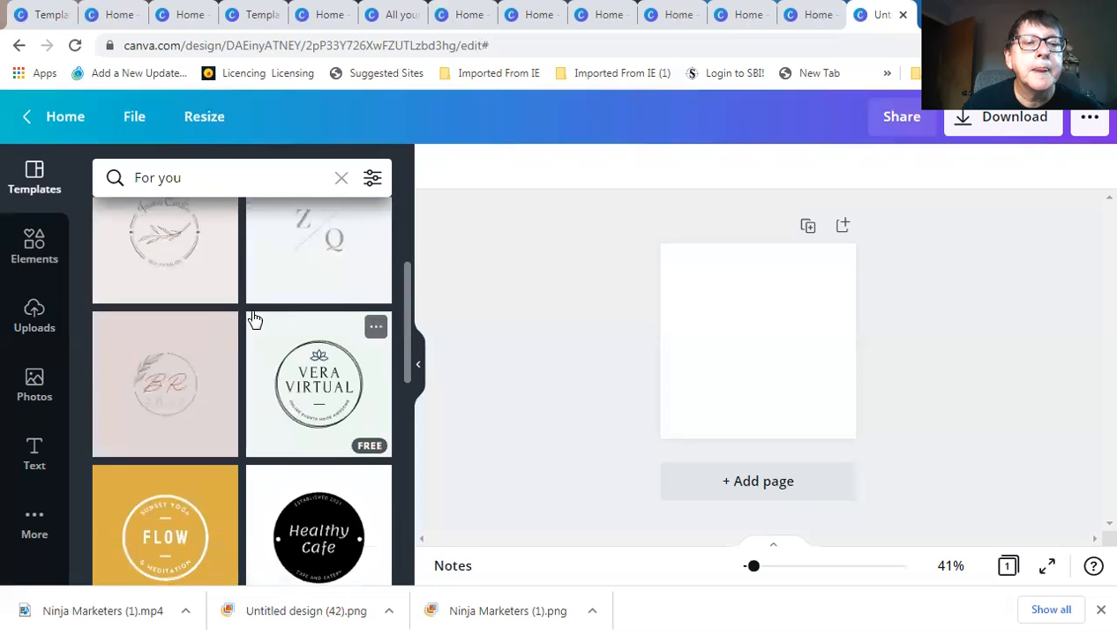
scroll(254, 320, up, 2)
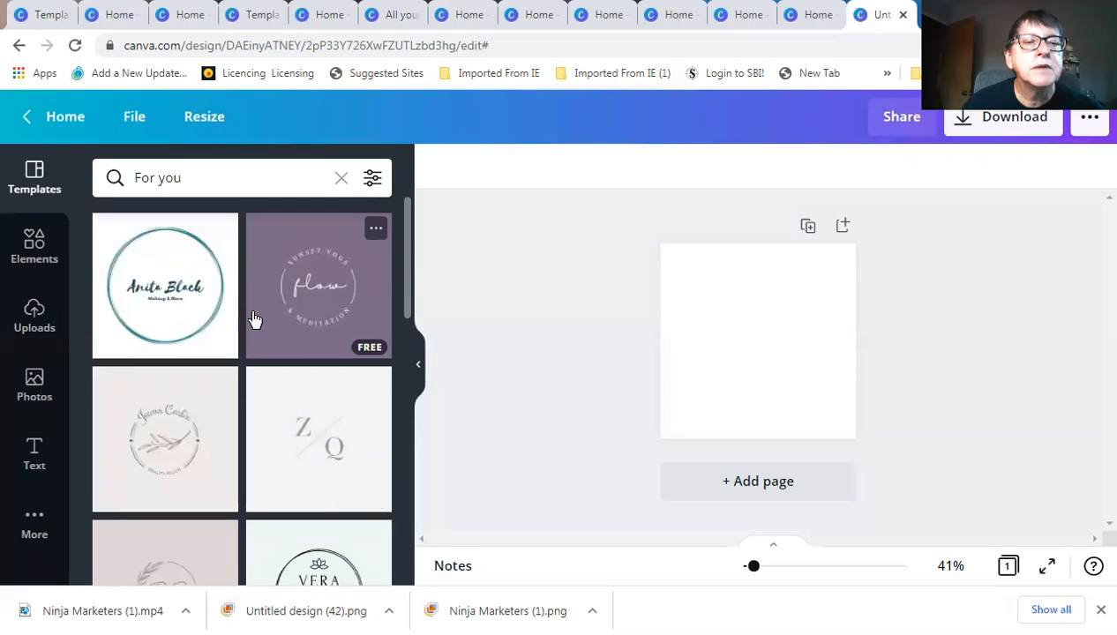
Apply the Anita Black circular logo template and retitle it 'Ninja Marketers'
click(173, 292)
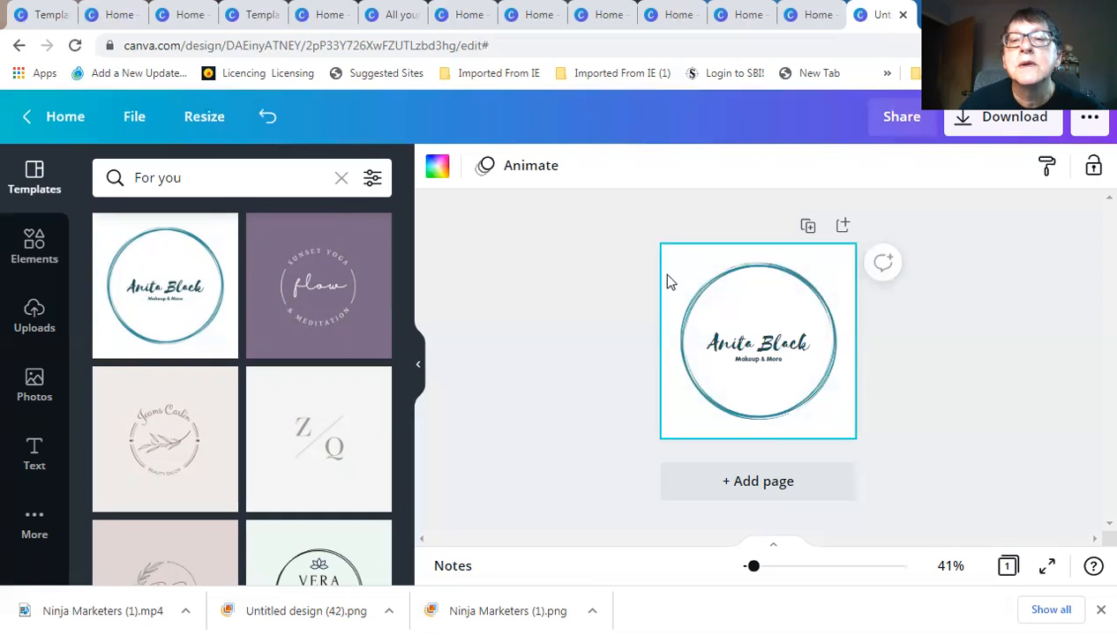
click(814, 298)
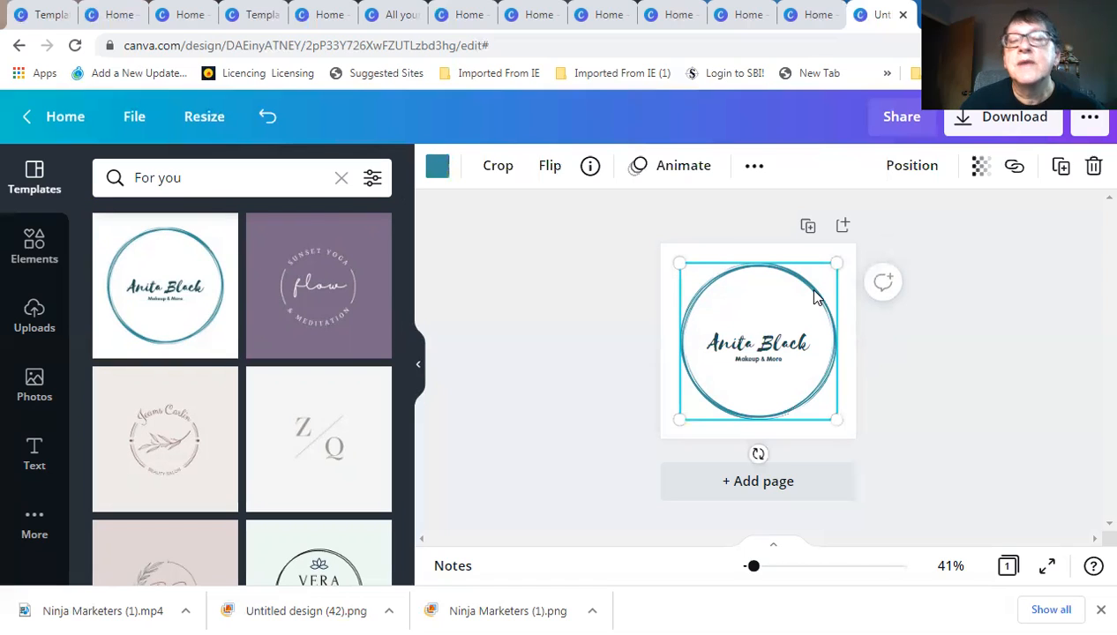
click(728, 347)
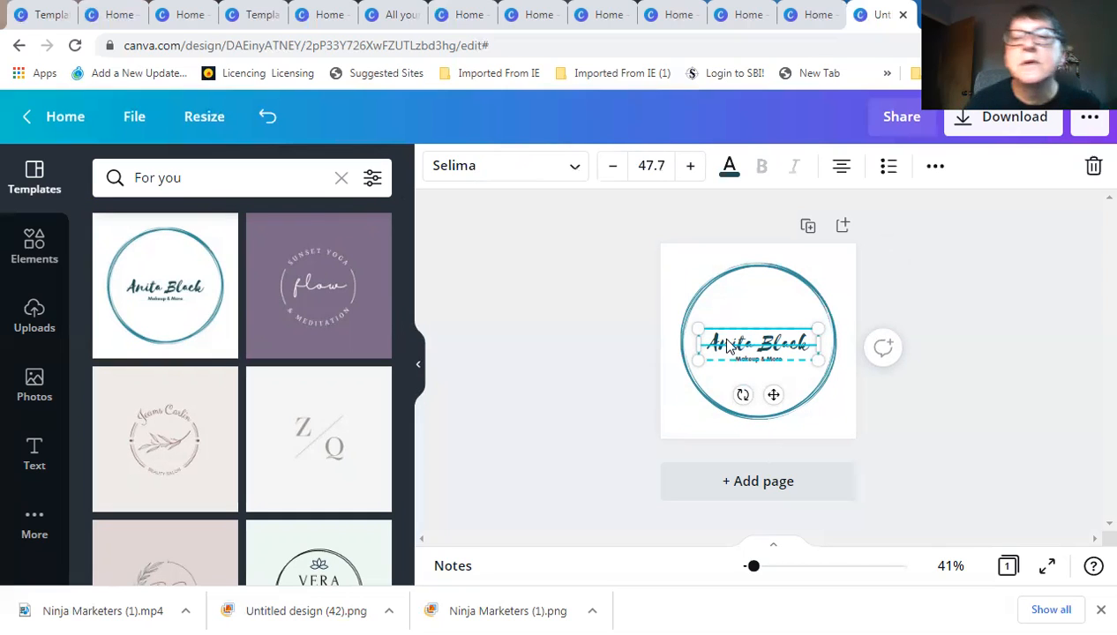
double_click(725, 341)
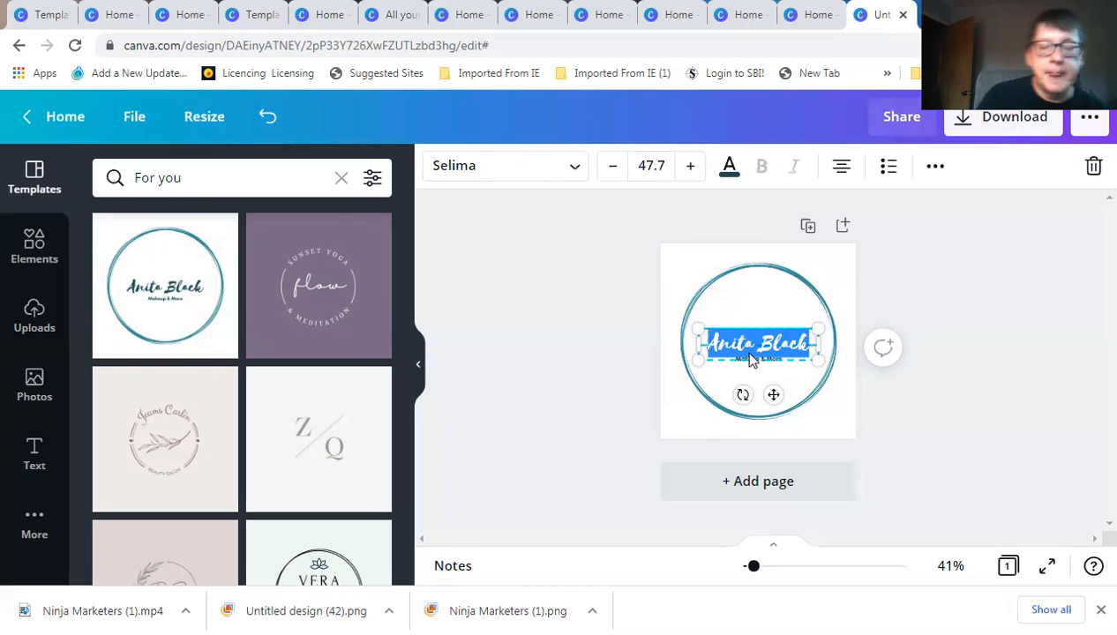
text(Ninja Marketers)
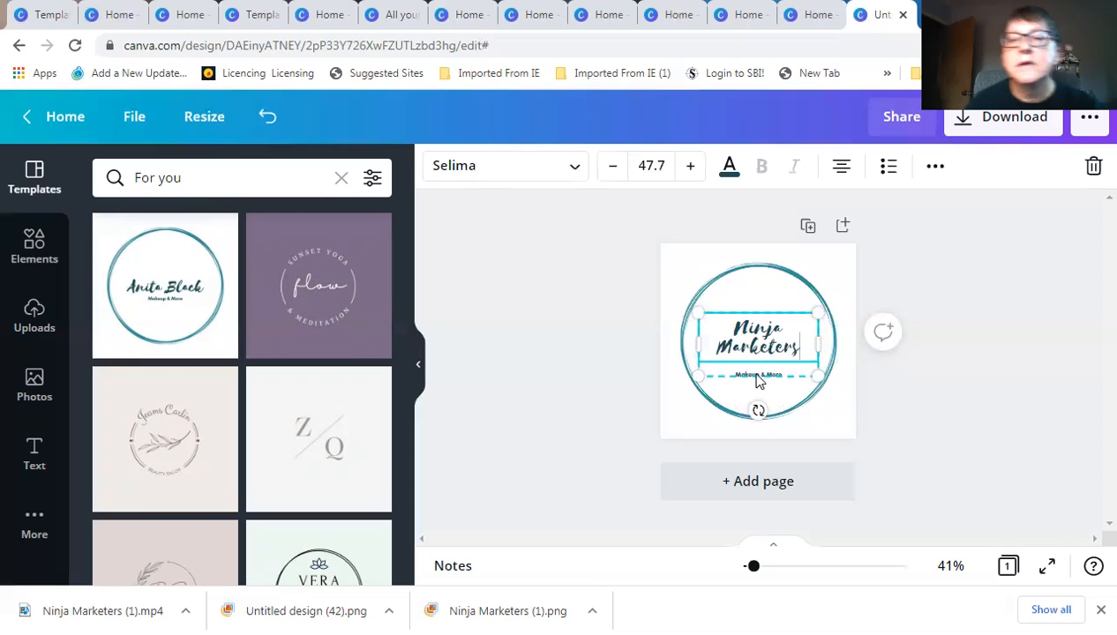
Delete the 'Makeup & More' subtitle text
click(757, 377)
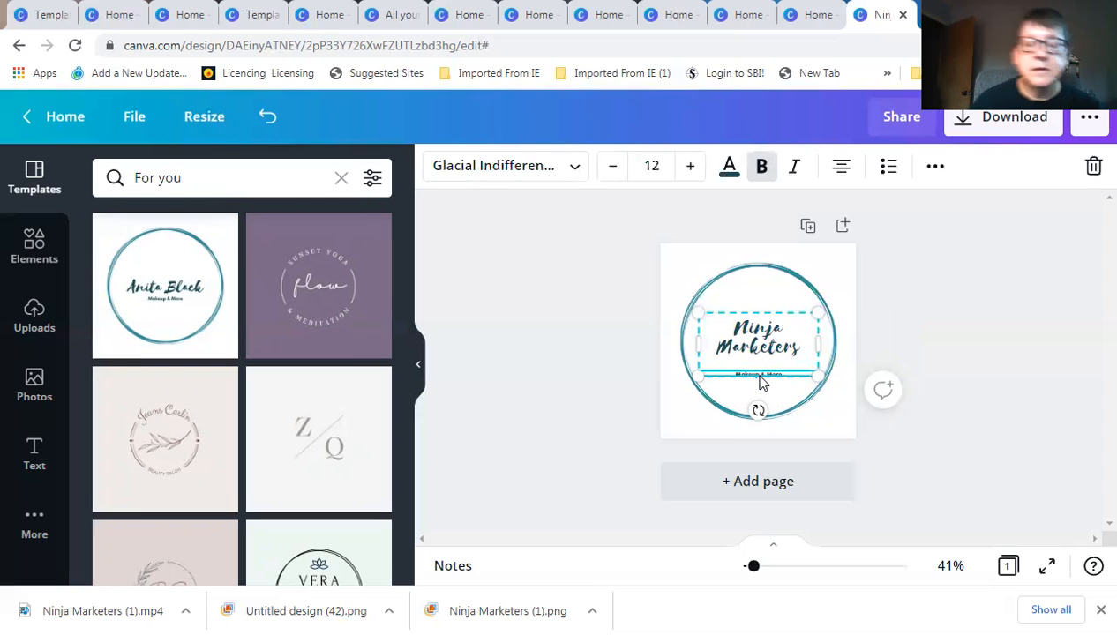
double_click(754, 377)
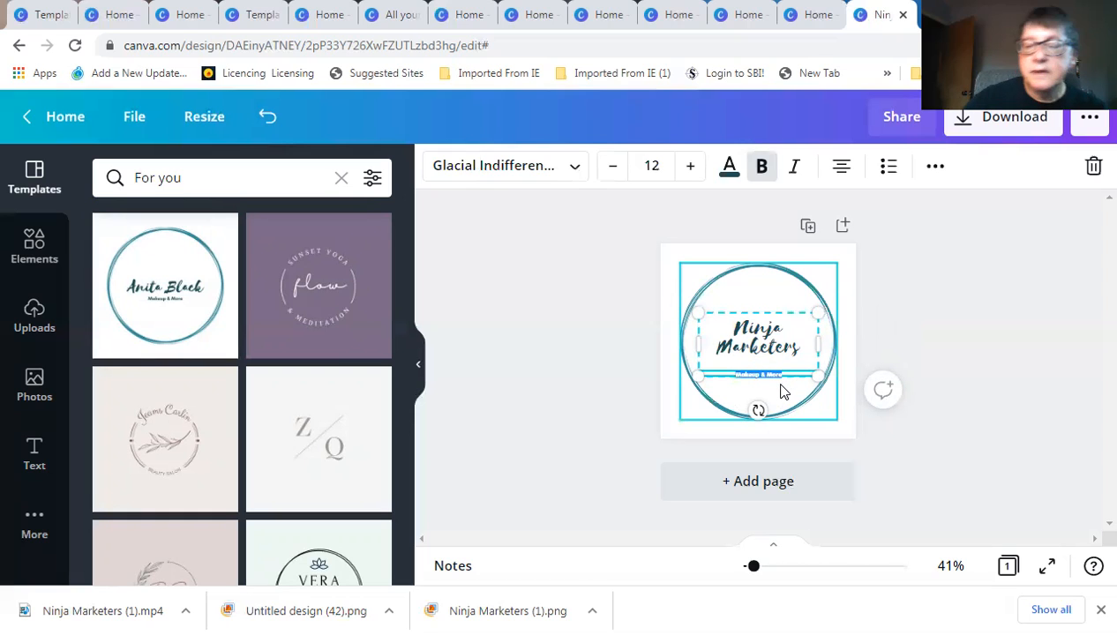
key(BackSpace)
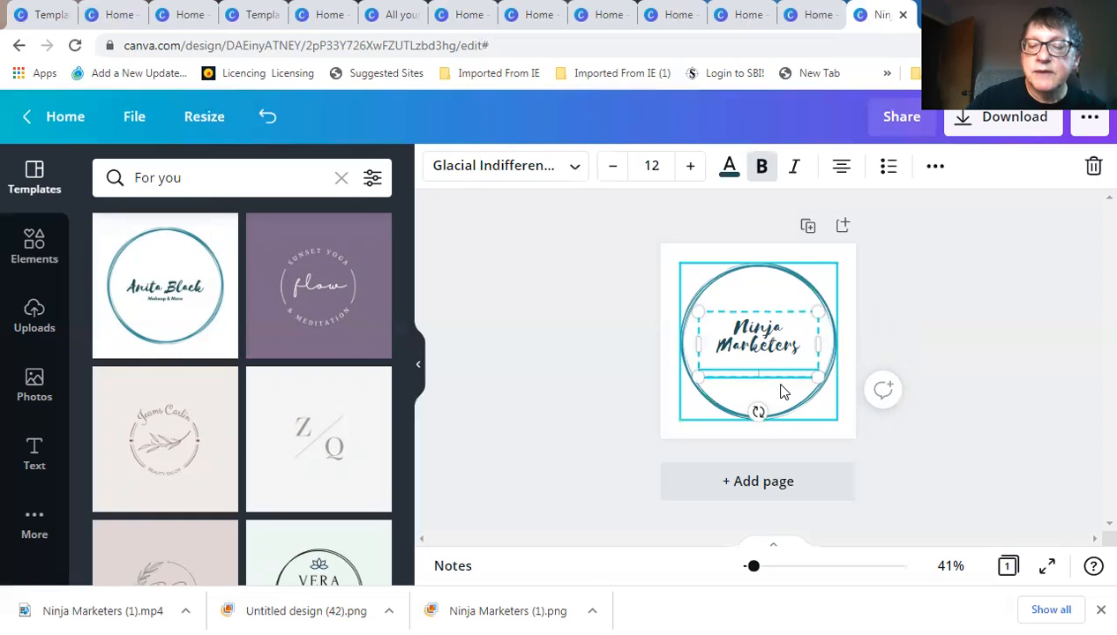
Enlarge the Ninja Marketers script title to font size 56, centred inside the teal ring
click(744, 336)
drag(744, 337, 752, 338)
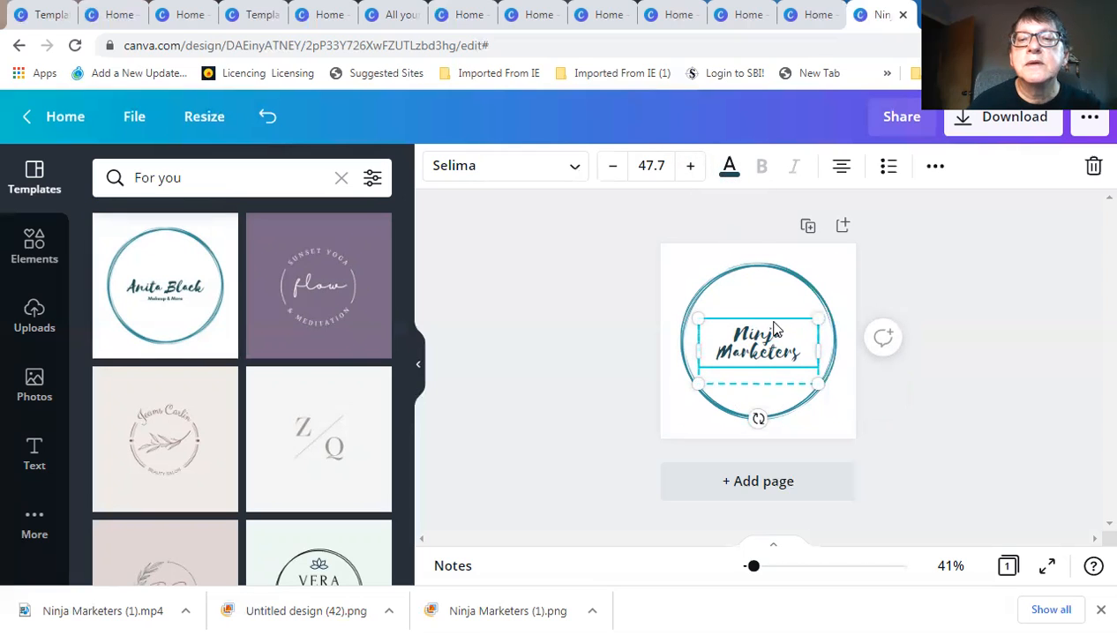
click(651, 166)
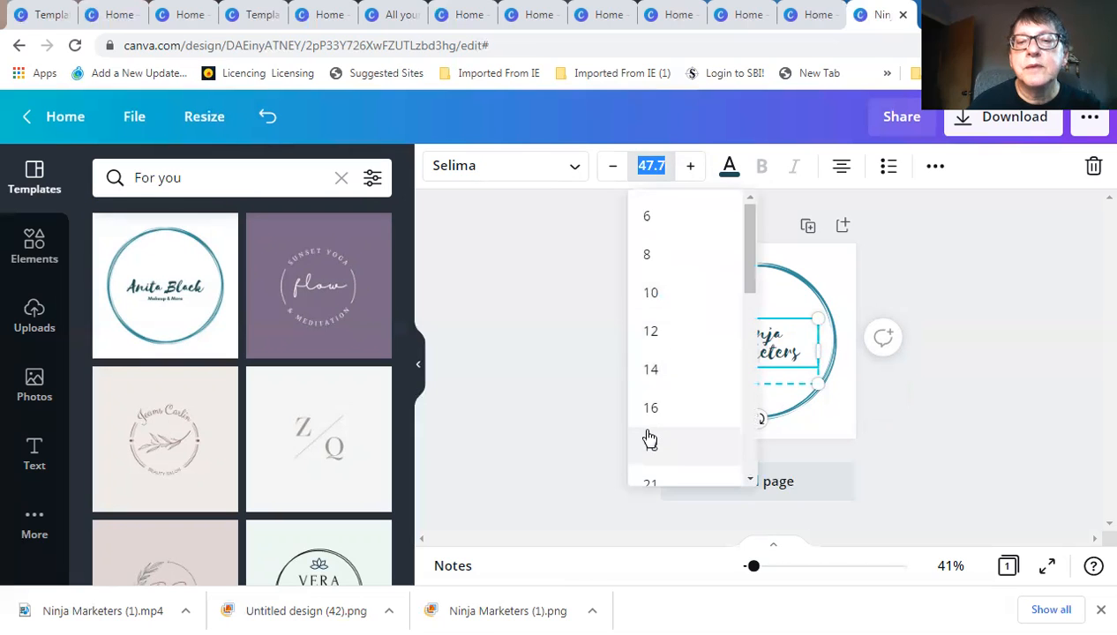
scroll(651, 423, down, 4)
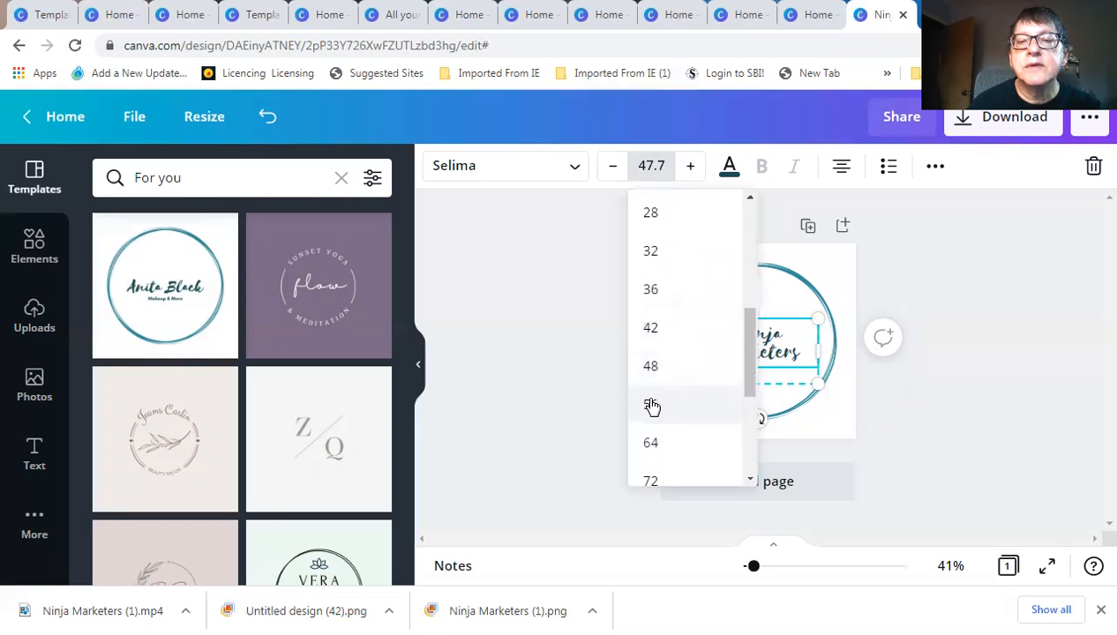
click(652, 404)
drag(757, 351, 757, 340)
click(664, 333)
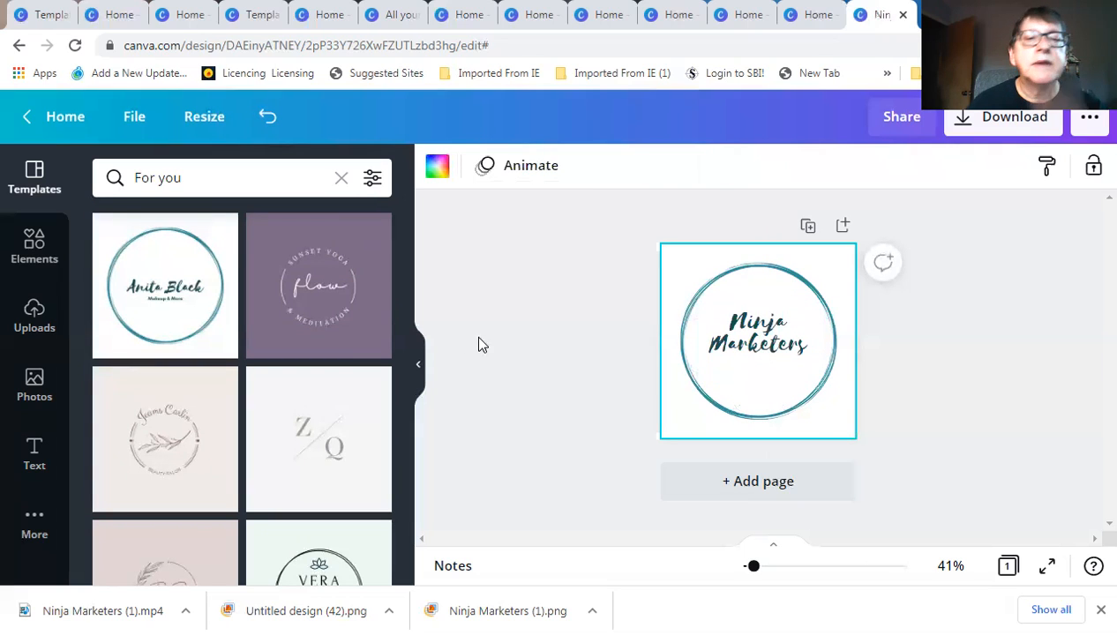
scroll(316, 406, down, 3)
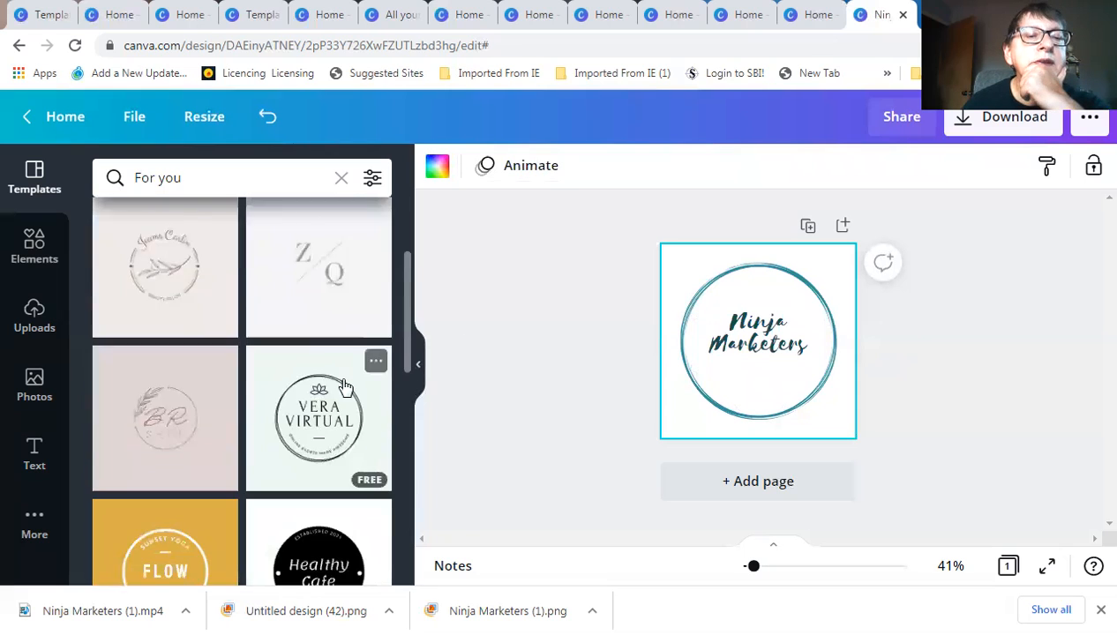
scroll(317, 383, down, 1)
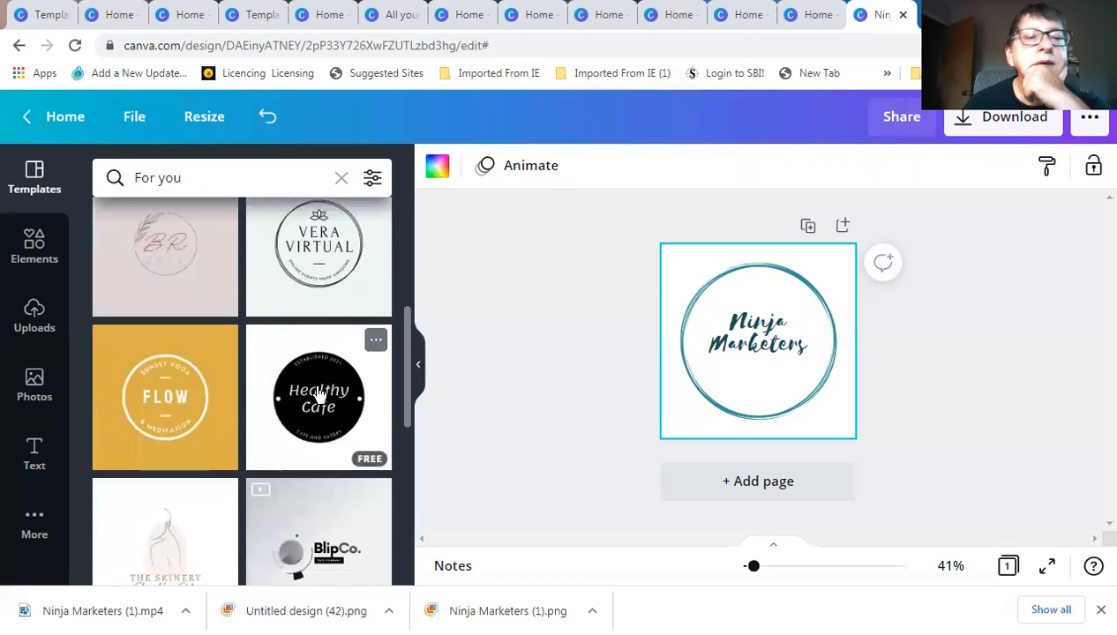
scroll(320, 394, down, 2)
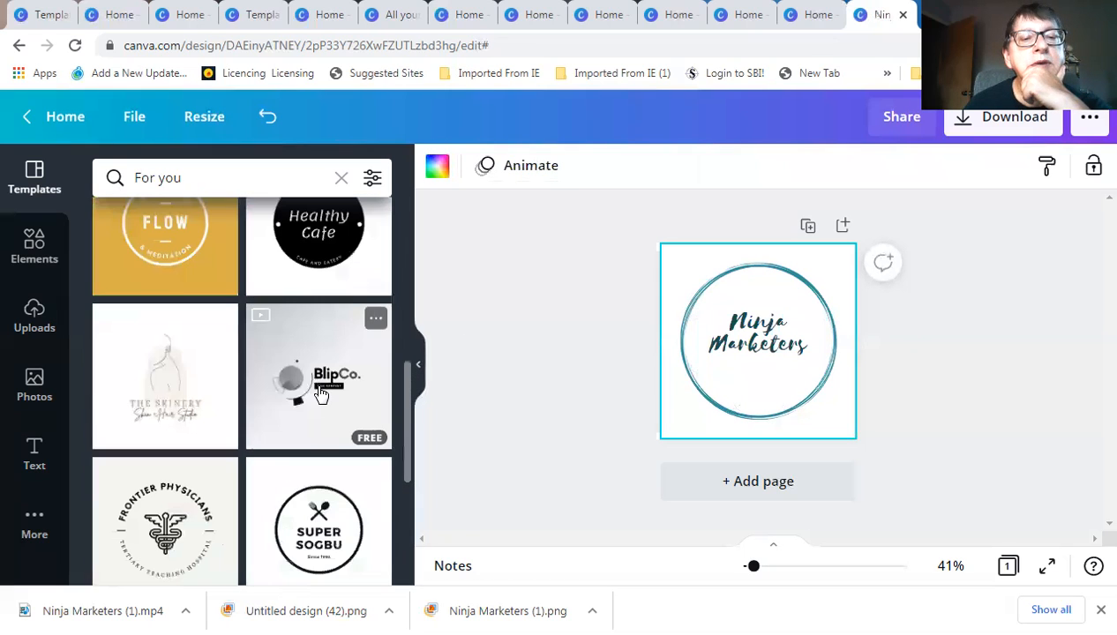
Apply The Skinery logo template and select its line-art figure
click(163, 375)
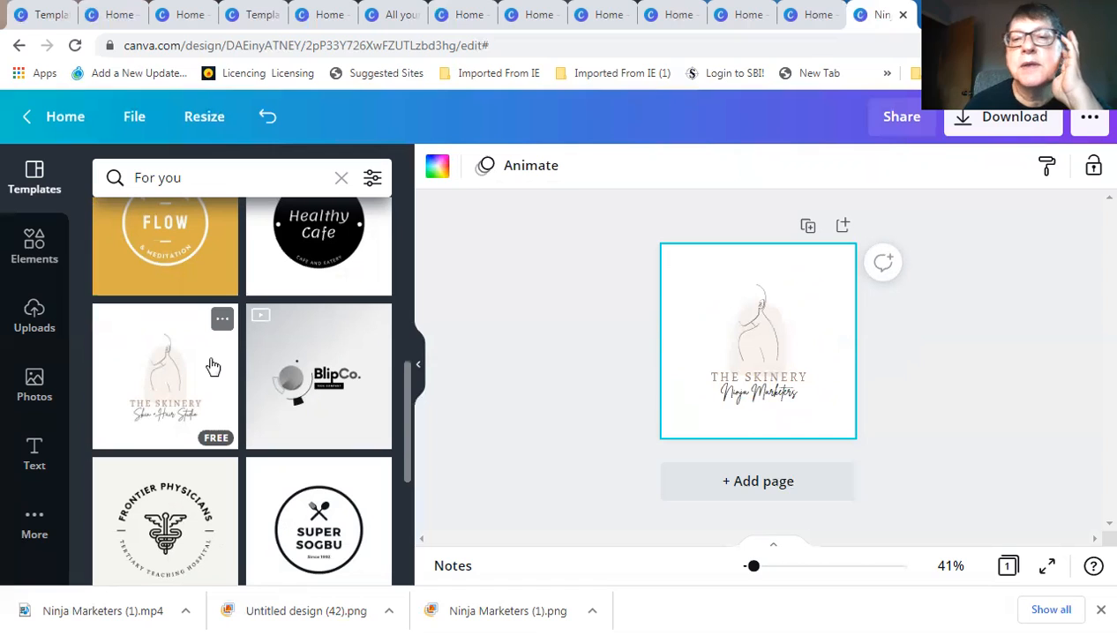
click(760, 335)
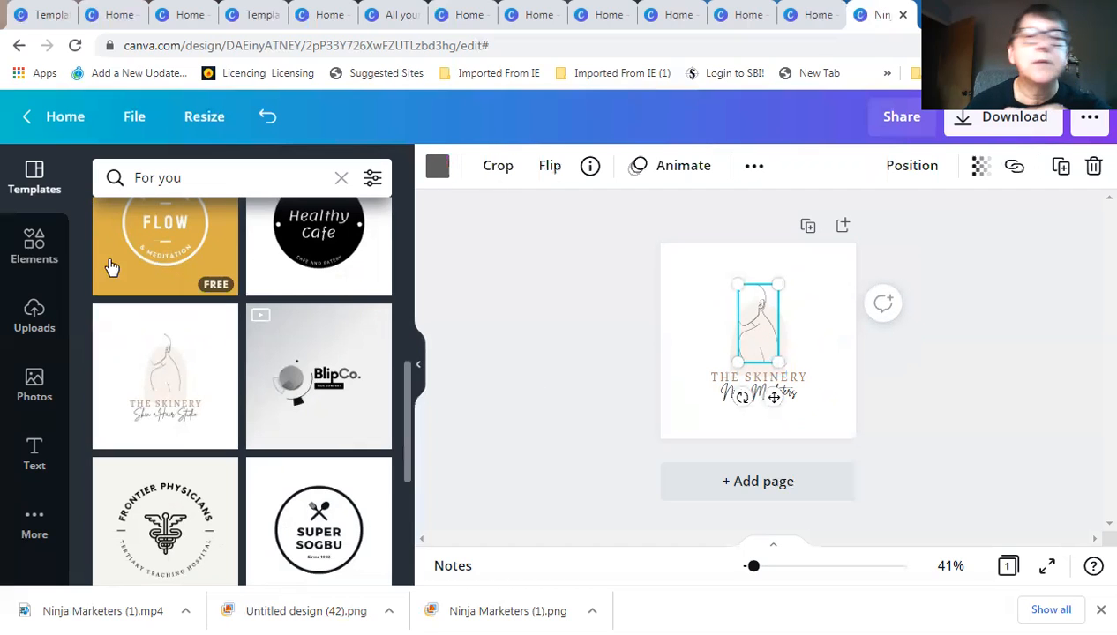
Add the black ninja head graphic from Graphics and place it above THE SKINERY heading
click(36, 253)
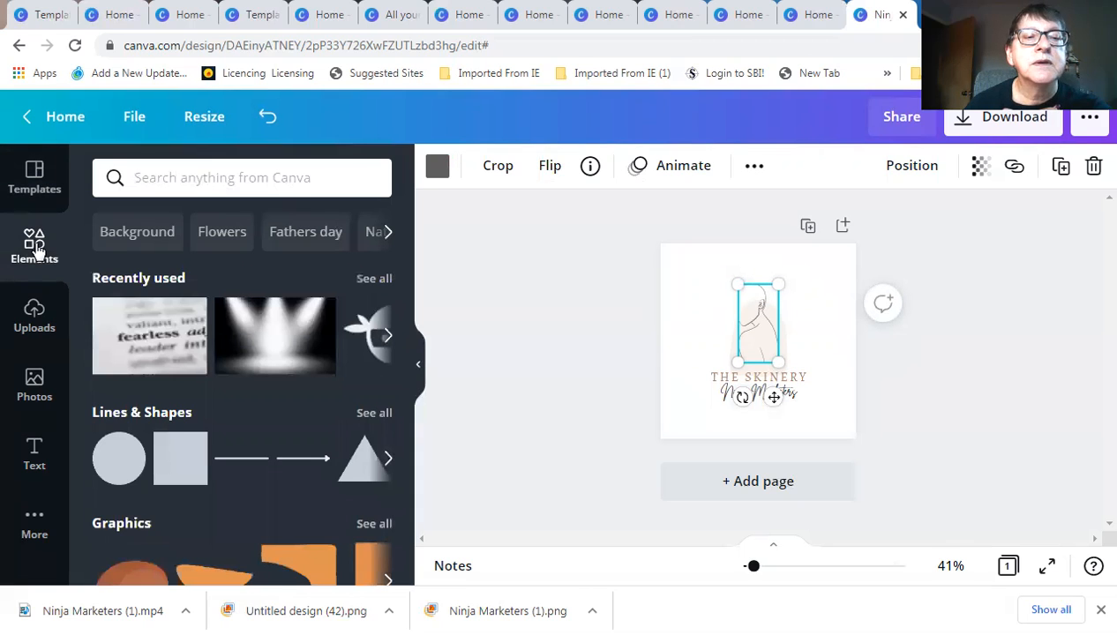
scroll(222, 432, down, 2)
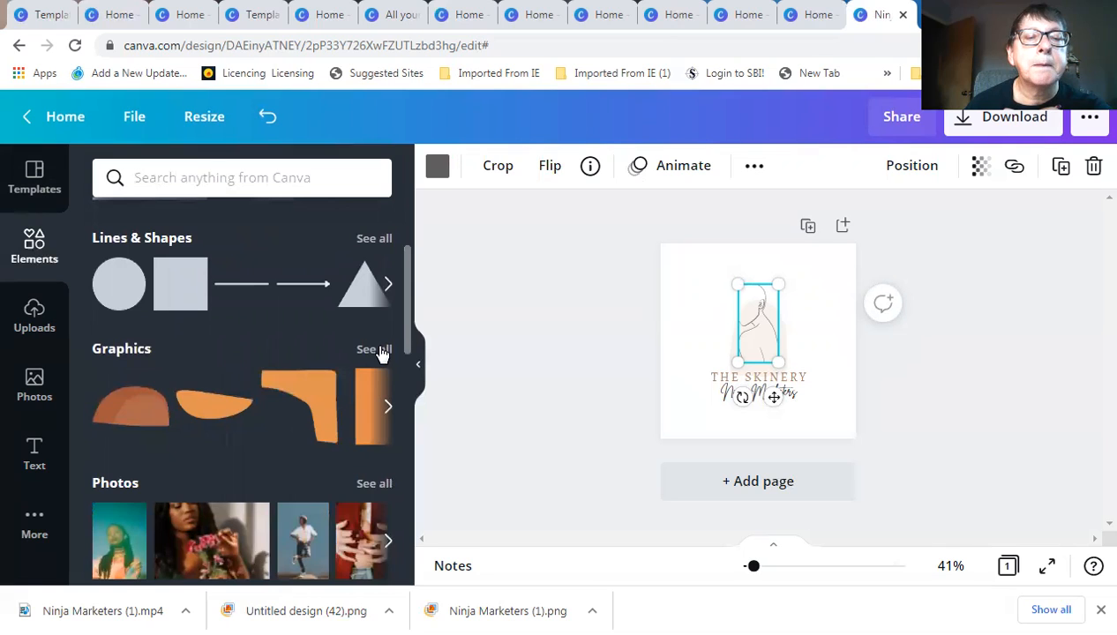
click(374, 349)
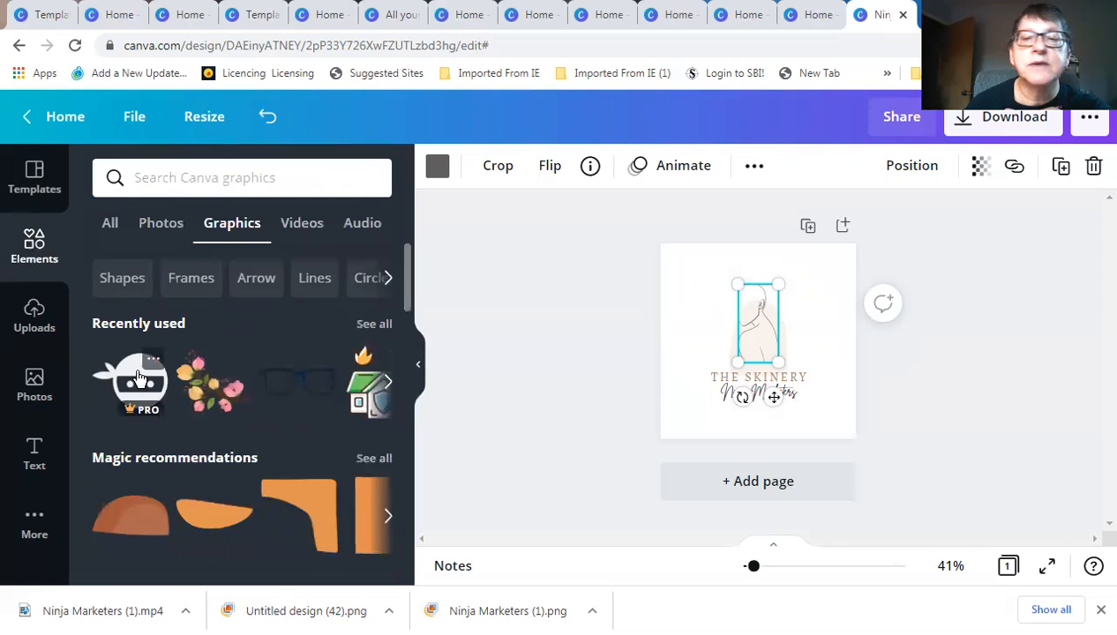
click(139, 377)
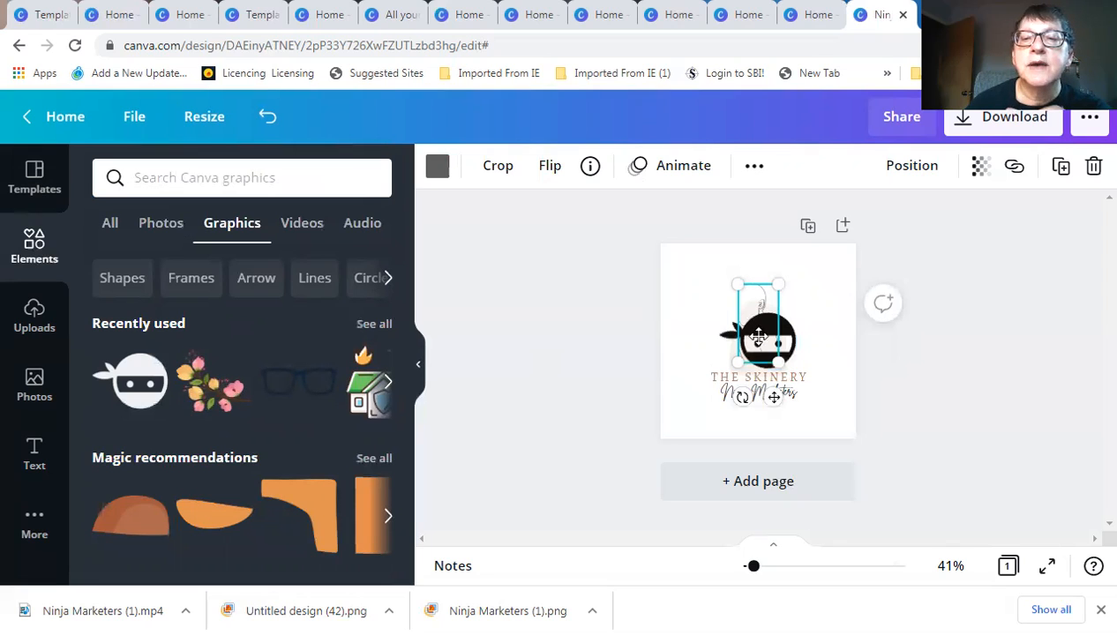
mouse_move(775, 337)
mouse_down()
mouse_move(763, 333)
mouse_move(774, 323)
mouse_up()
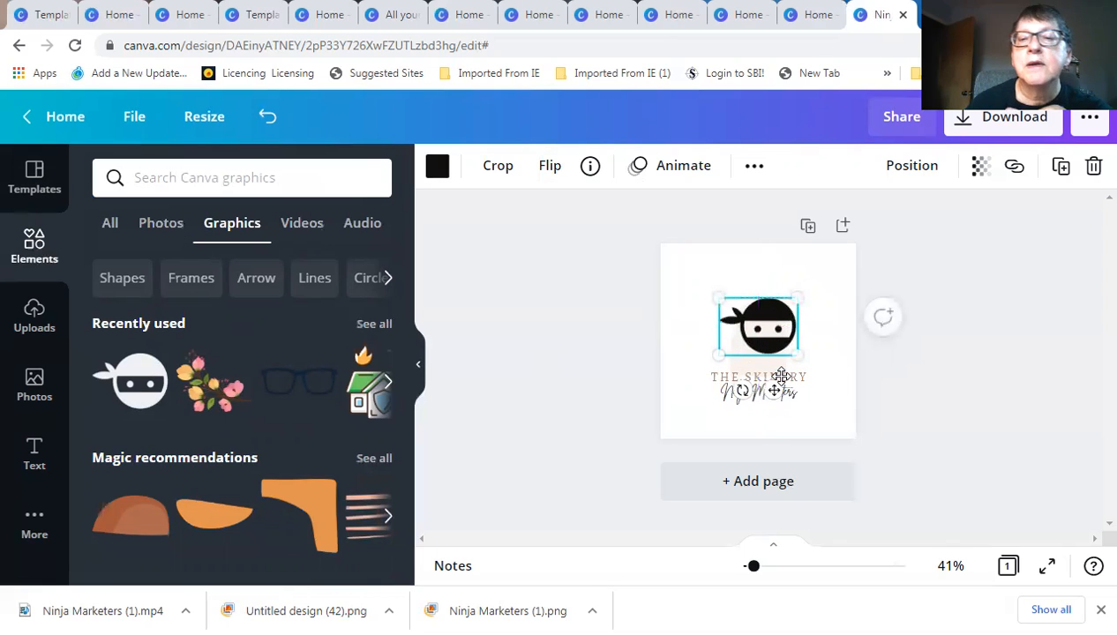
click(794, 382)
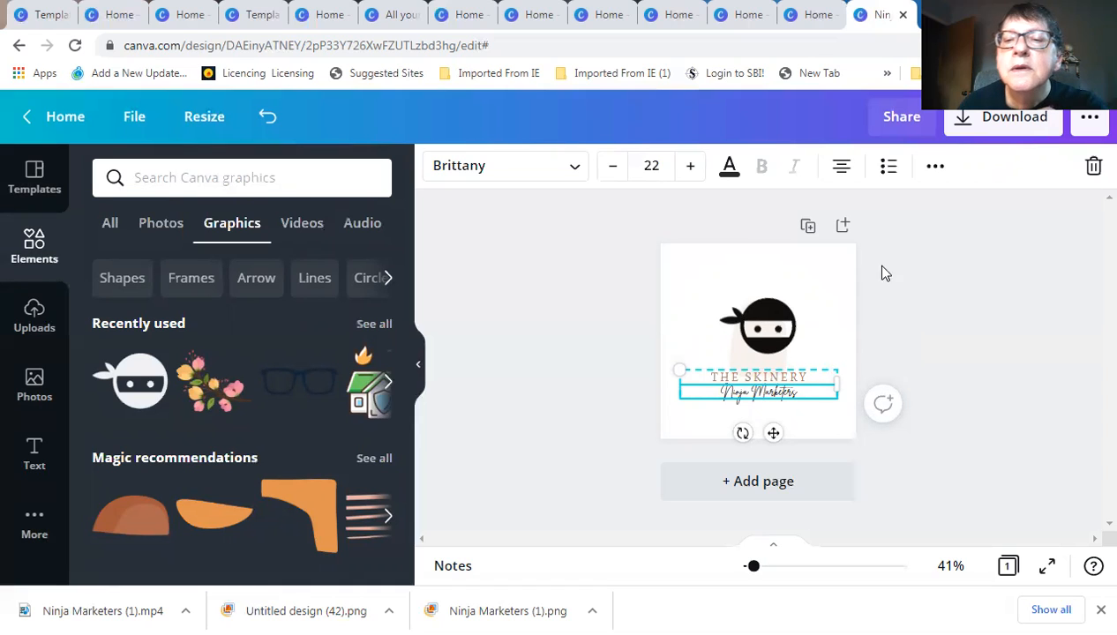
Delete the script line and retype THE SKINERY heading as 'NINJA MARKETERS' under the ninja
click(1094, 168)
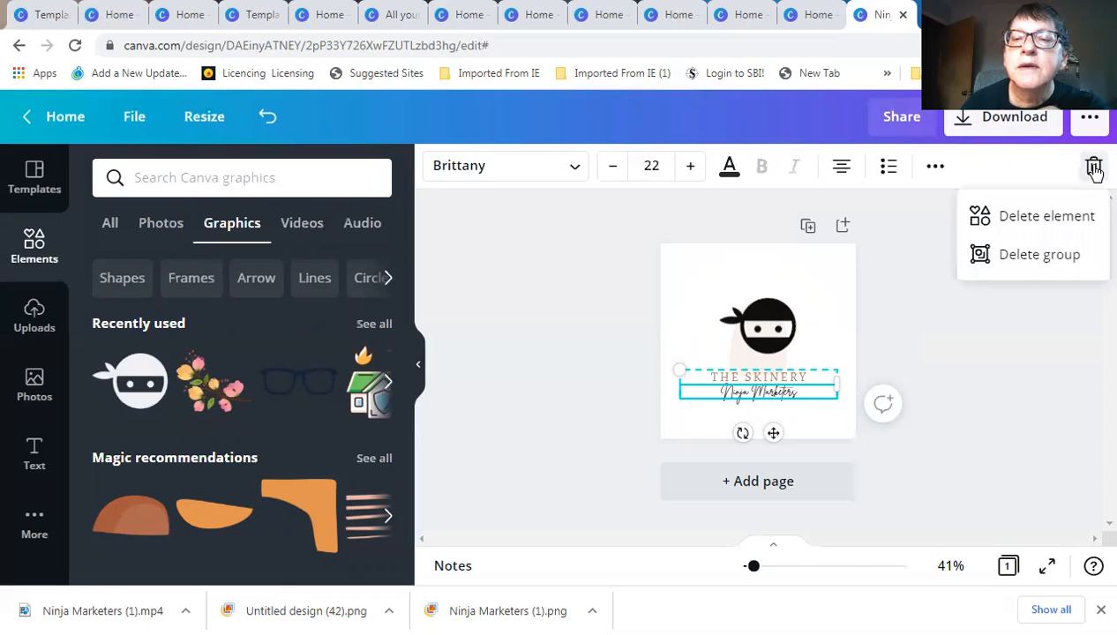
click(1046, 217)
double_click(811, 377)
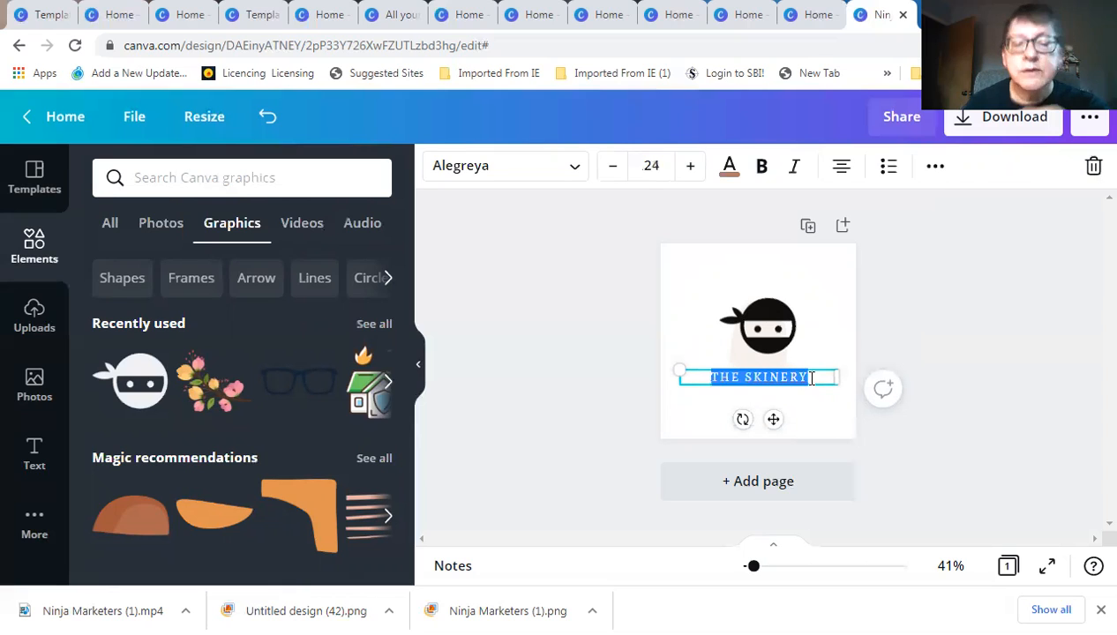
text(NIN)
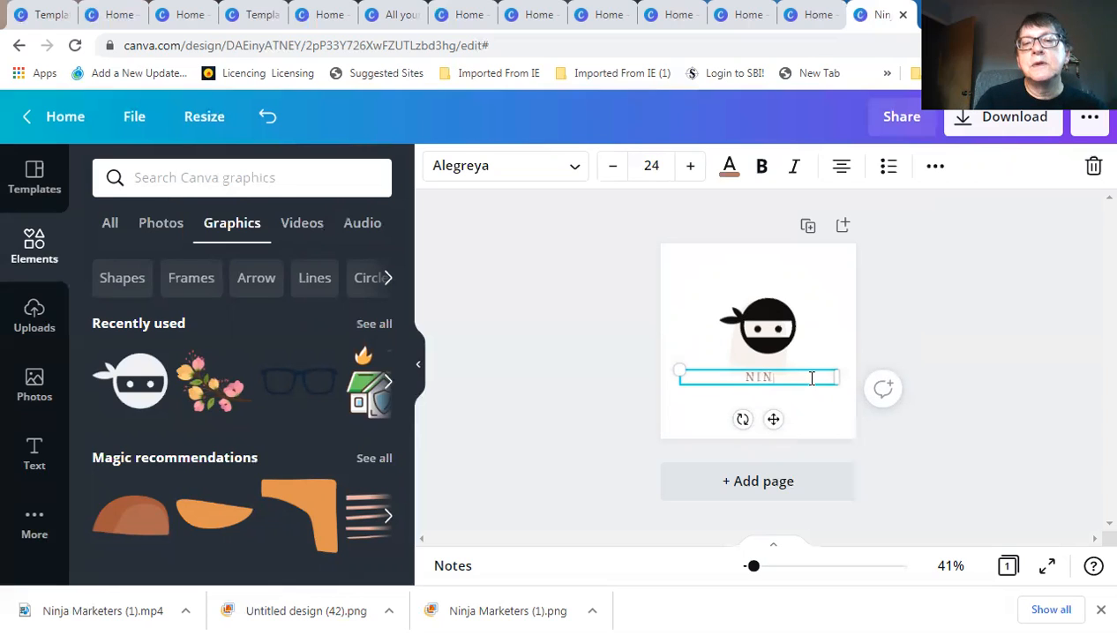
text(JA M)
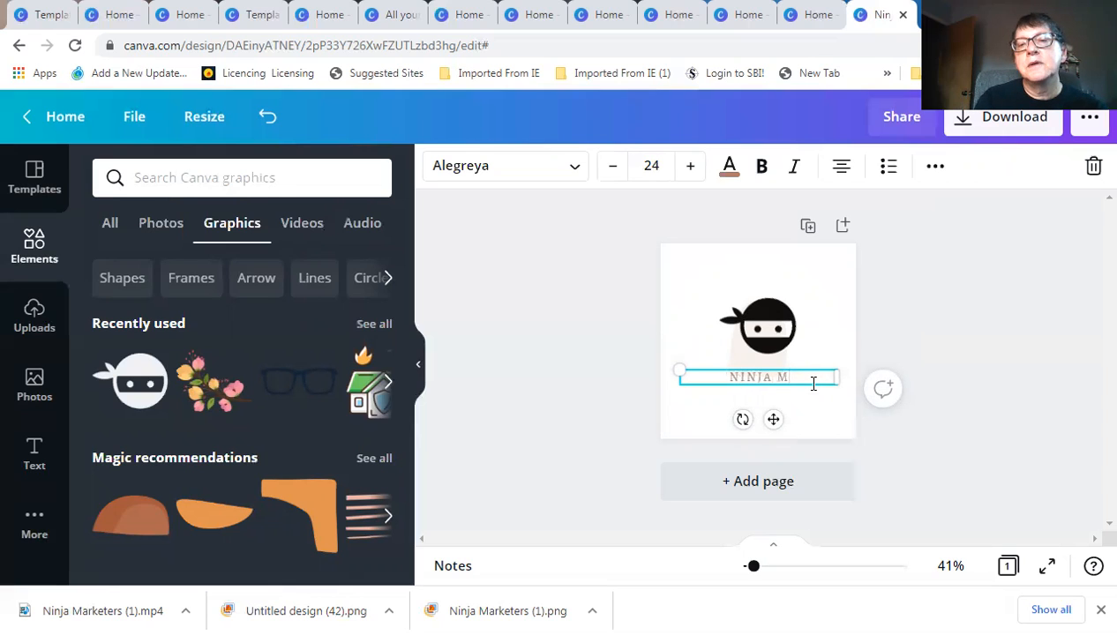
text(ARKETERS)
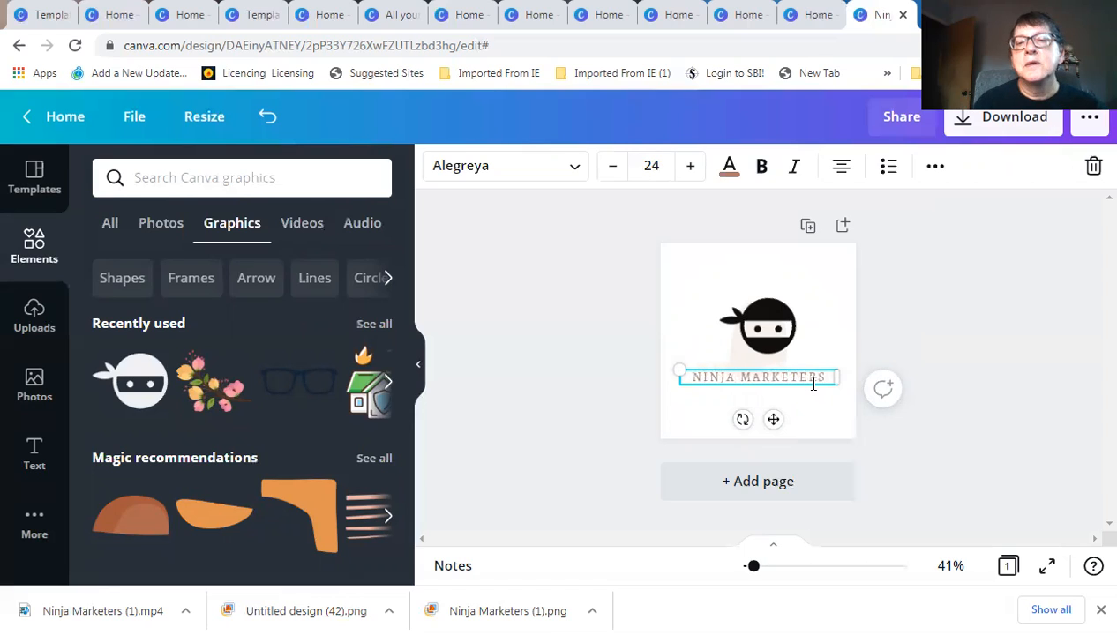
click(780, 421)
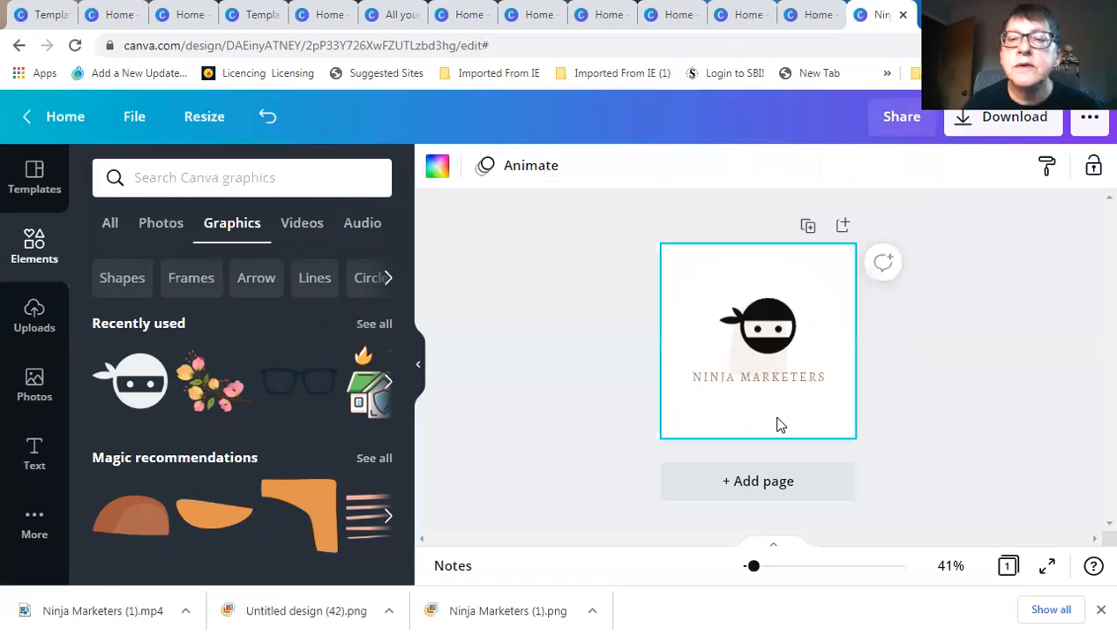
click(766, 385)
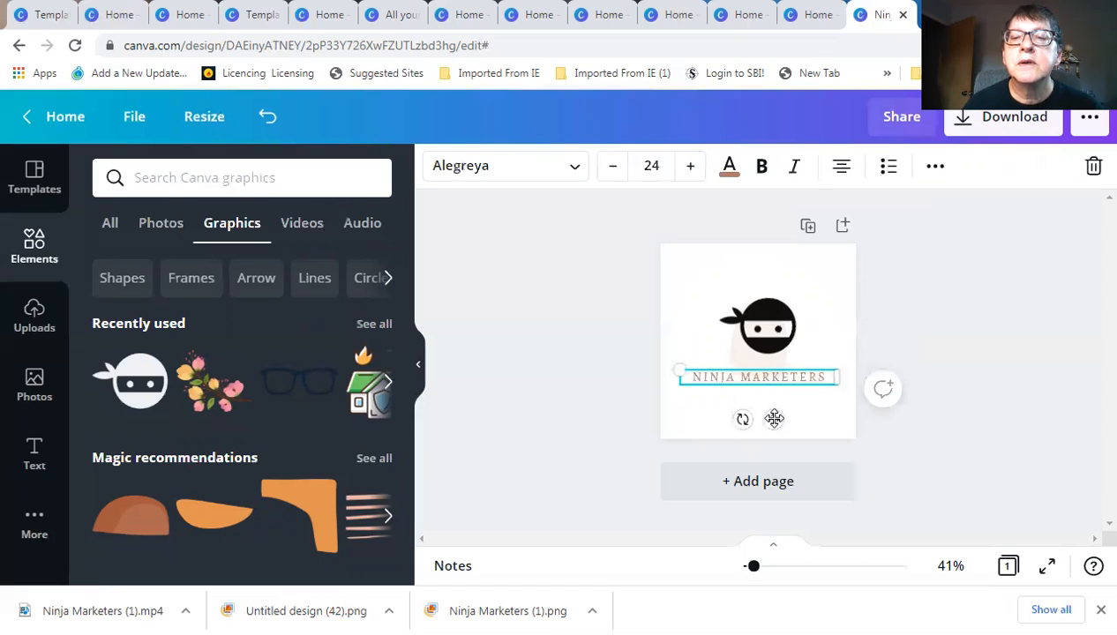
drag(774, 418, 779, 418)
click(776, 323)
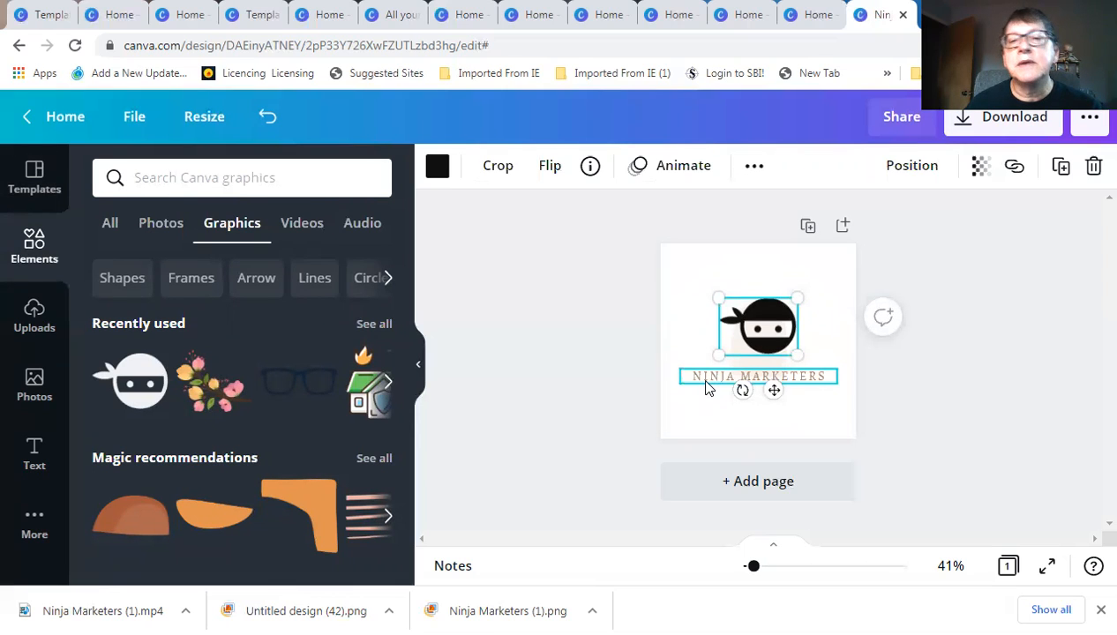
Enlarge the ninja head graphic and centre it horizontally near the top of the page
click(690, 321)
click(762, 326)
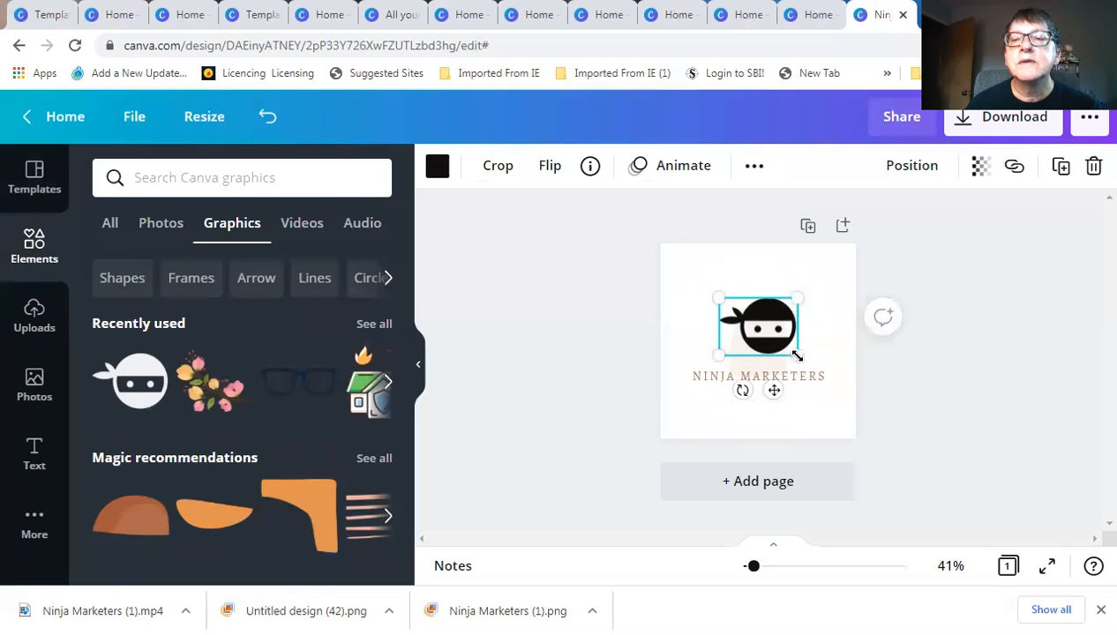
drag(817, 382, 836, 384)
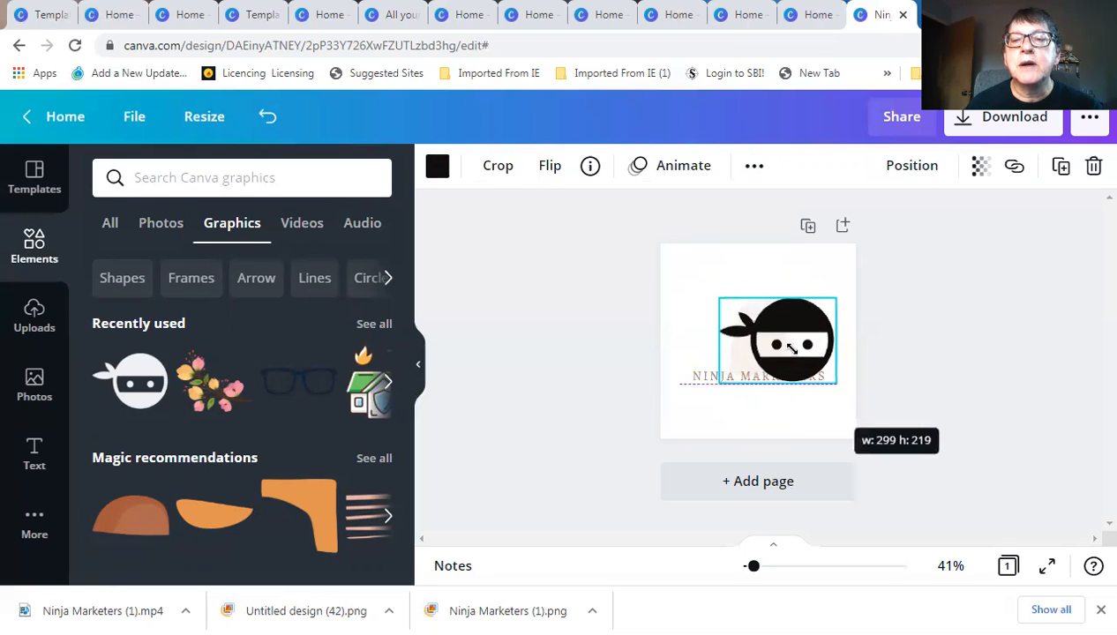
drag(792, 350, 766, 329)
drag(765, 330, 773, 329)
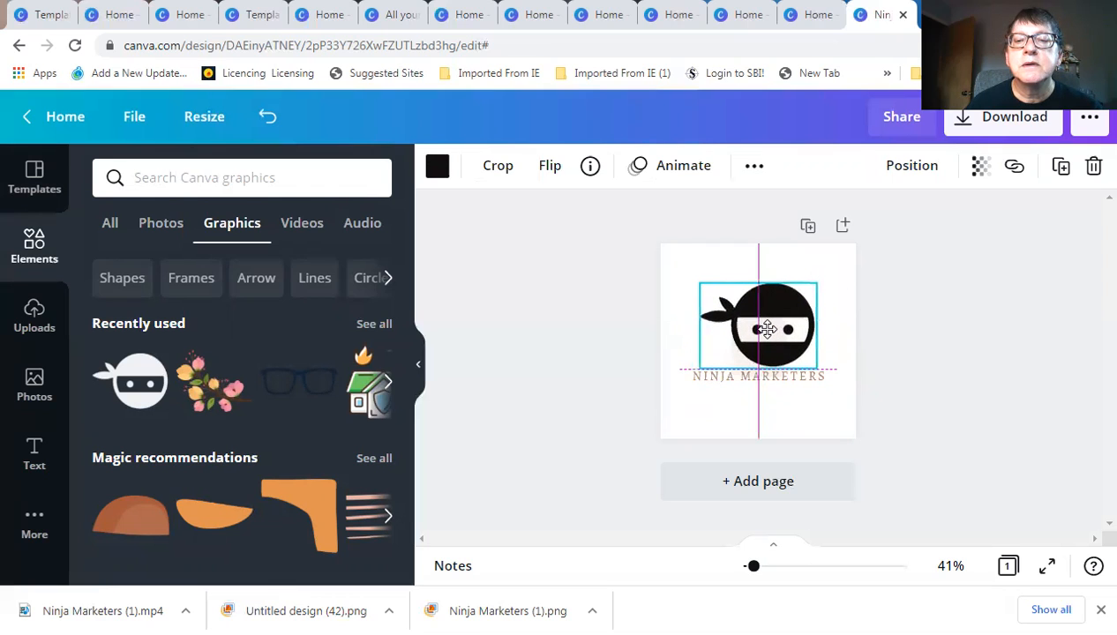
Set NINJA MARKETERS to size 32 below the ninja, then select the page background
drag(769, 380, 774, 432)
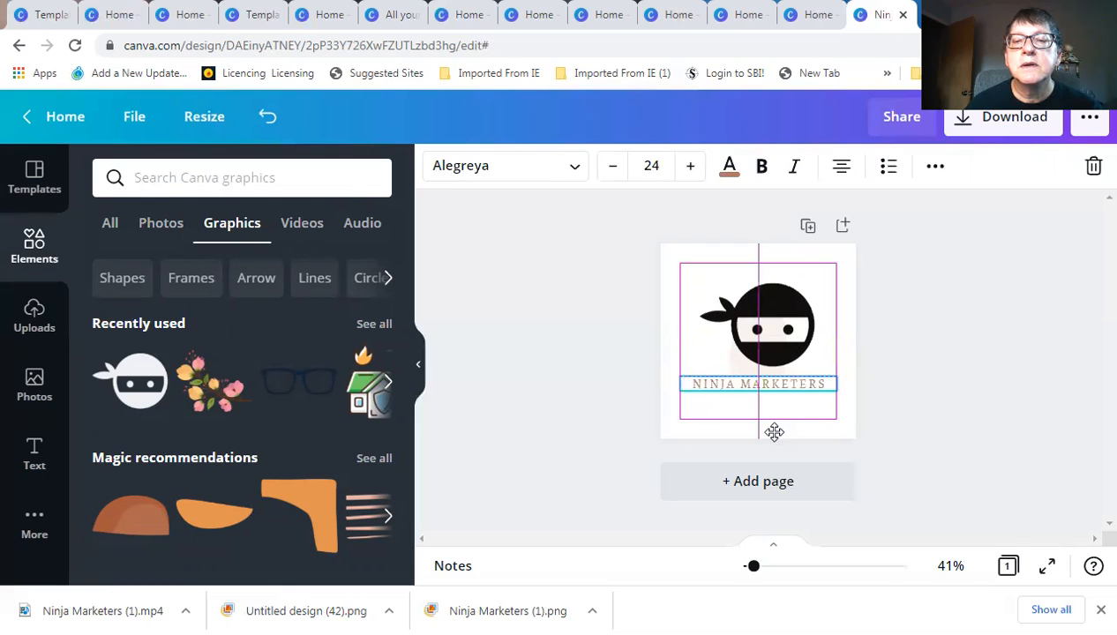
click(651, 166)
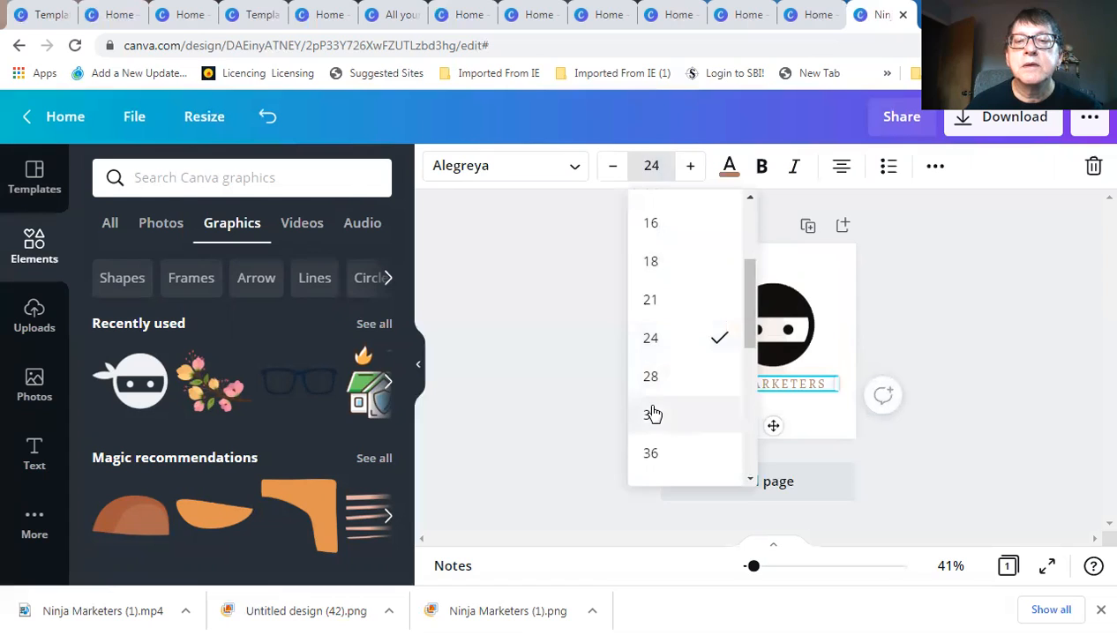
click(653, 414)
drag(773, 454, 779, 452)
click(894, 402)
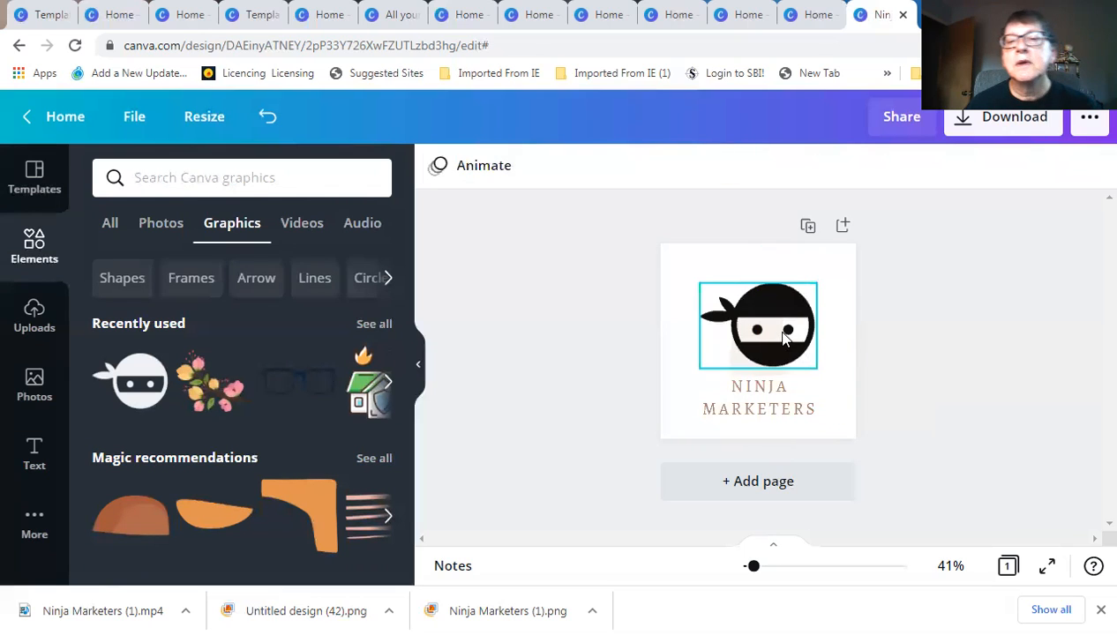
click(689, 286)
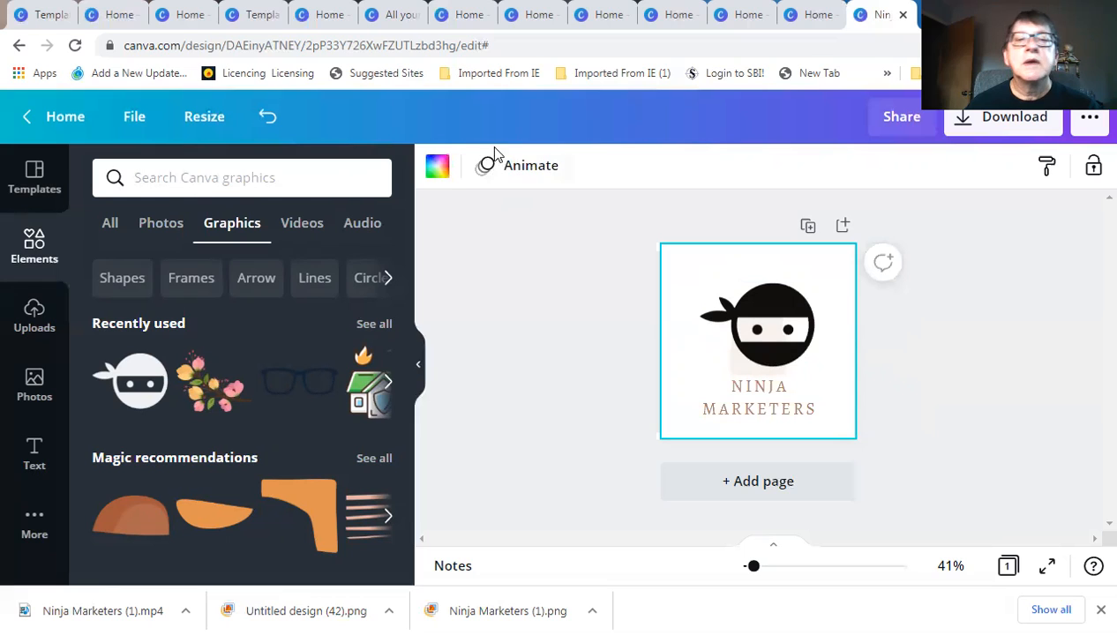
Set the page background to bright red from the Default Colors swatches
click(438, 171)
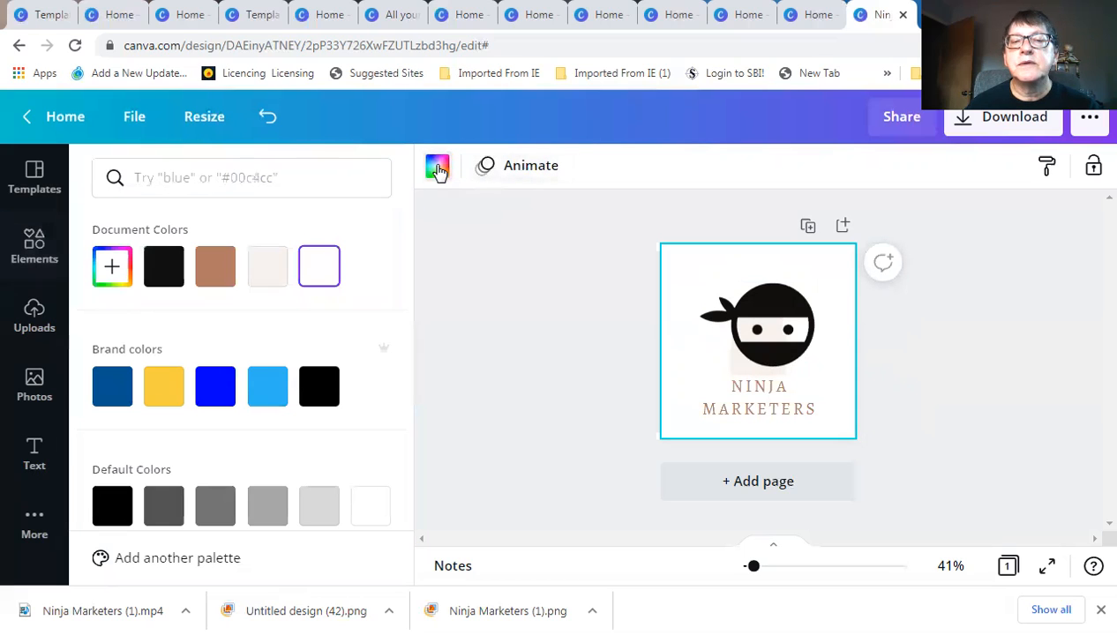
scroll(316, 431, down, 2)
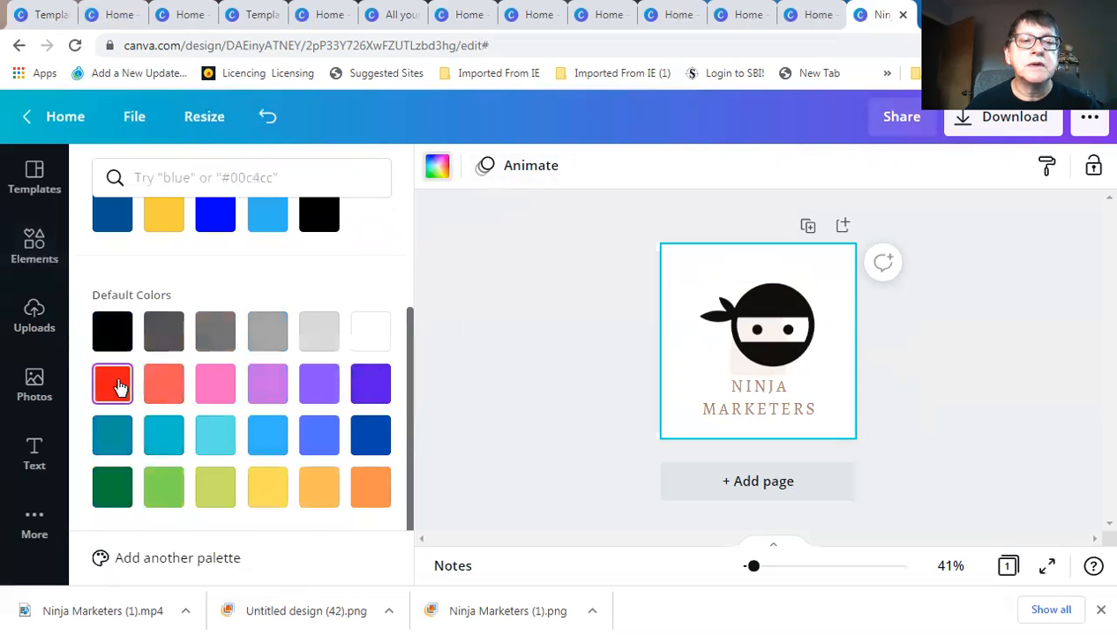
click(118, 386)
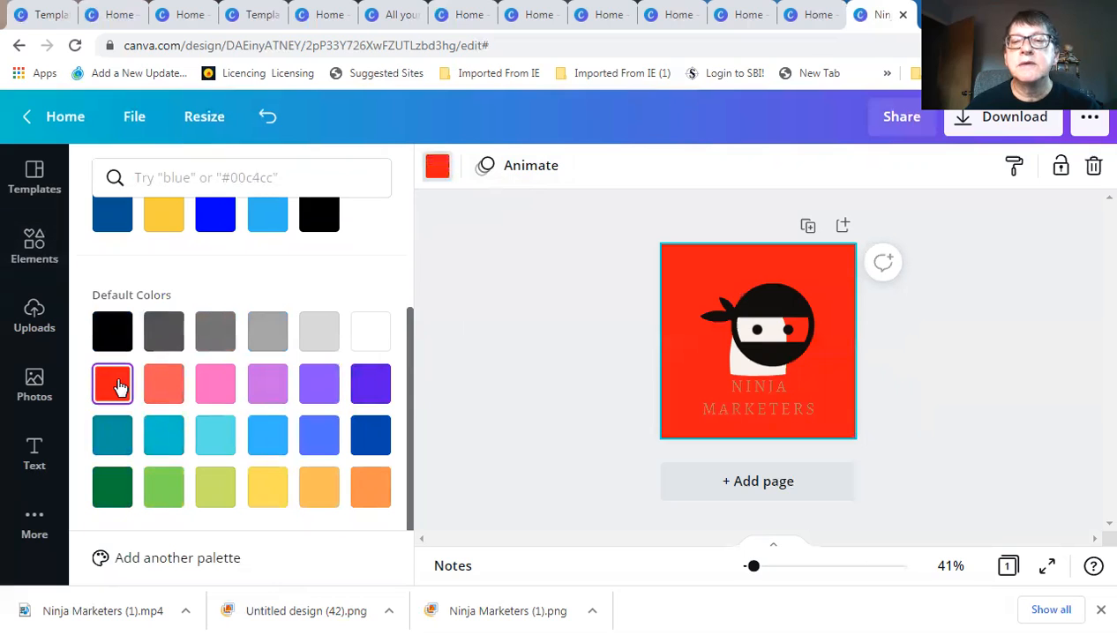
click(732, 369)
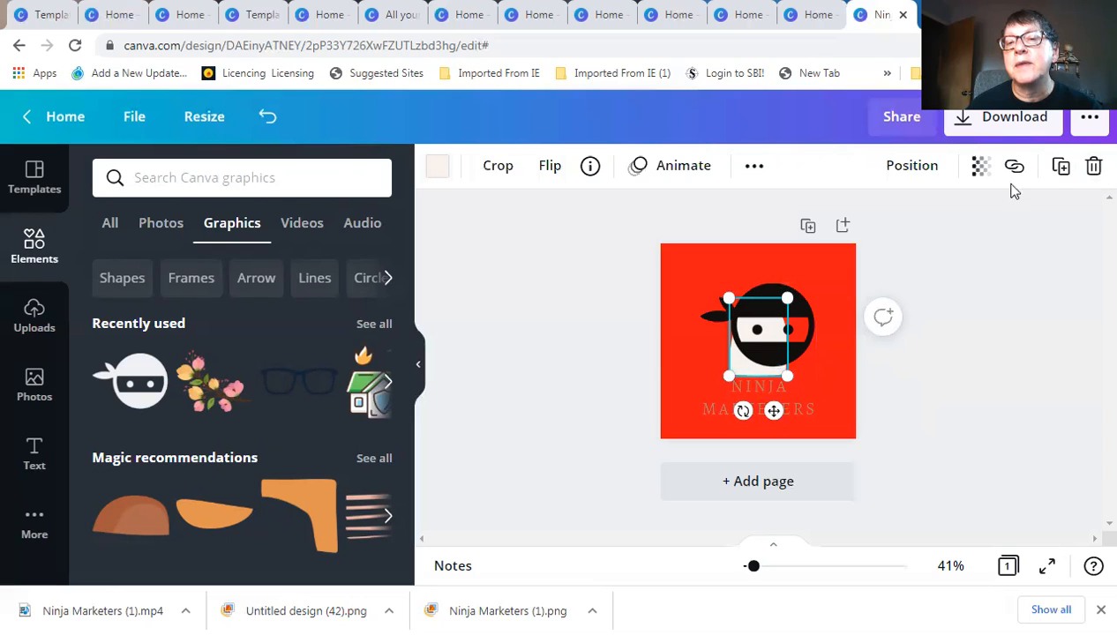
Delete the white shape behind the ninja and make the NINJA MARKETERS text black
click(1092, 169)
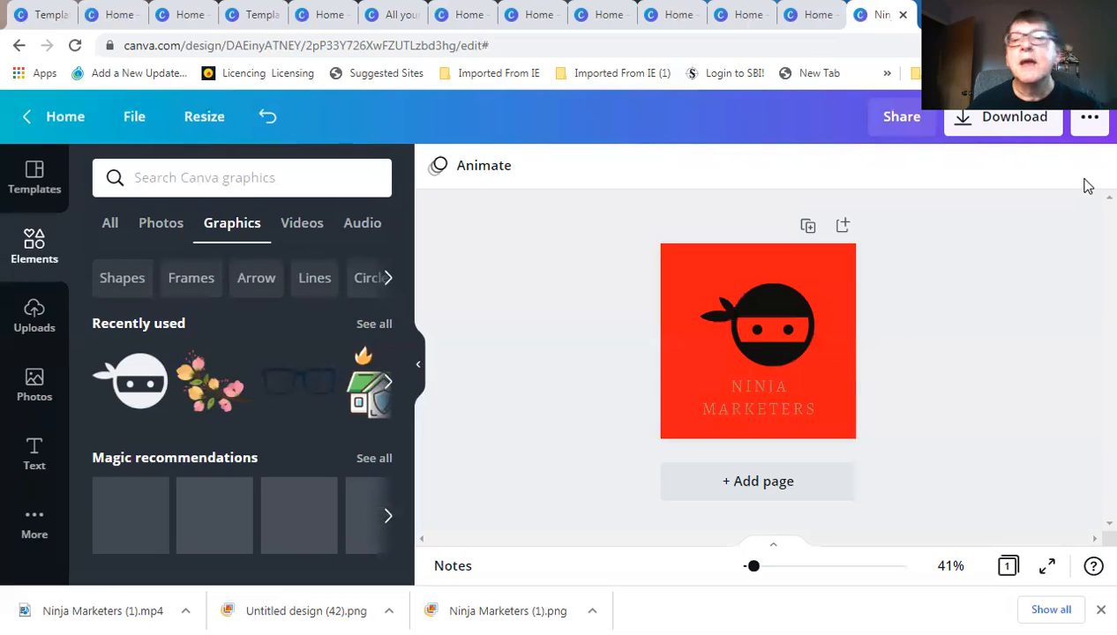
click(762, 388)
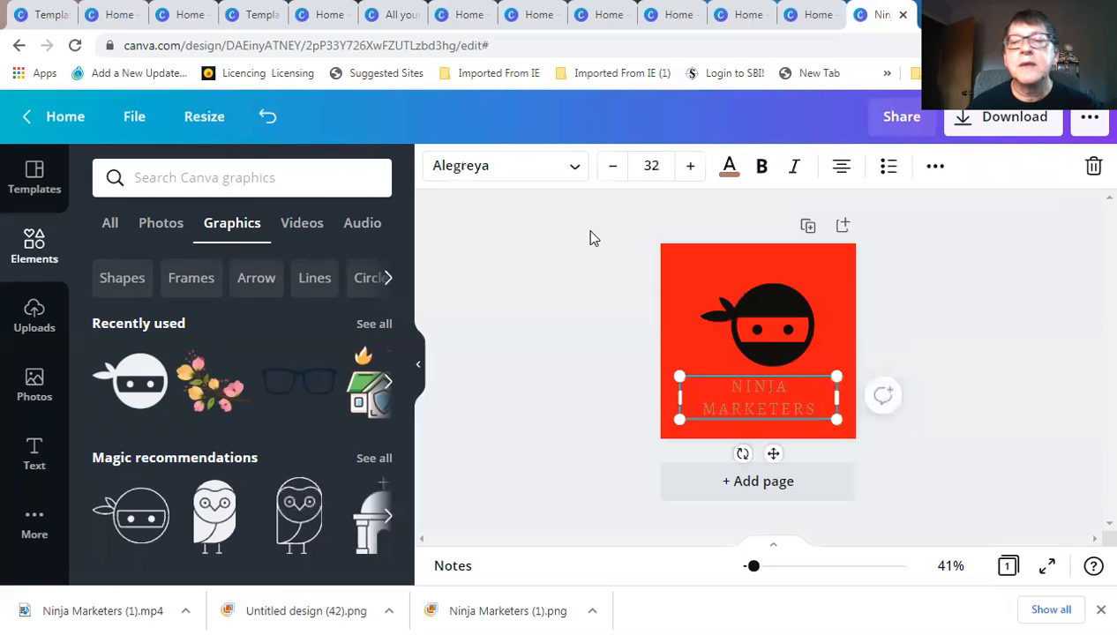
click(730, 169)
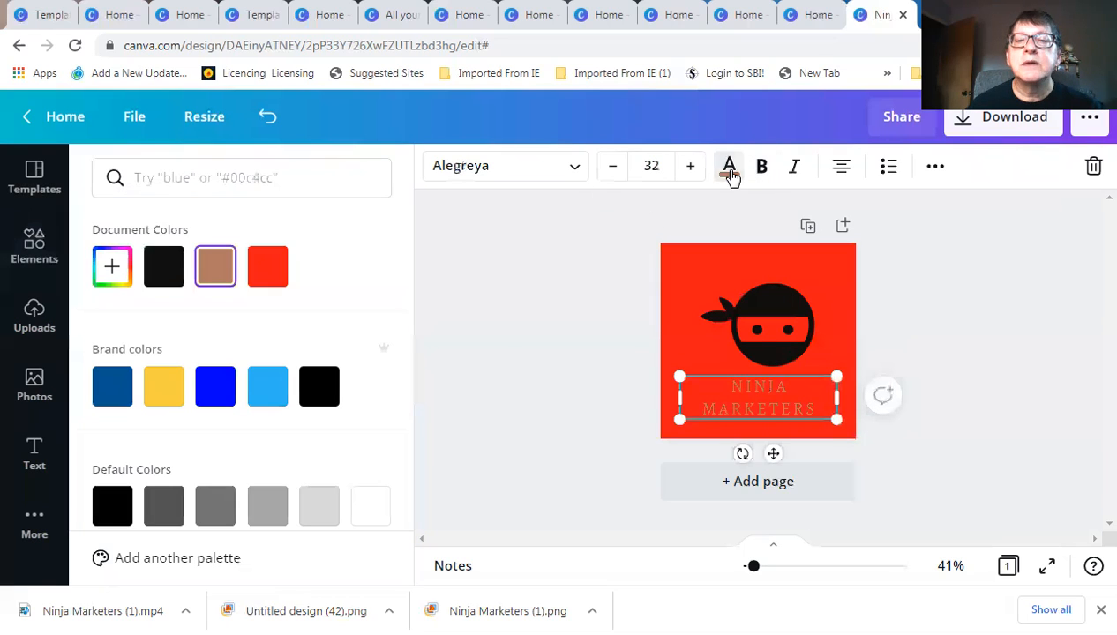
click(312, 391)
click(565, 320)
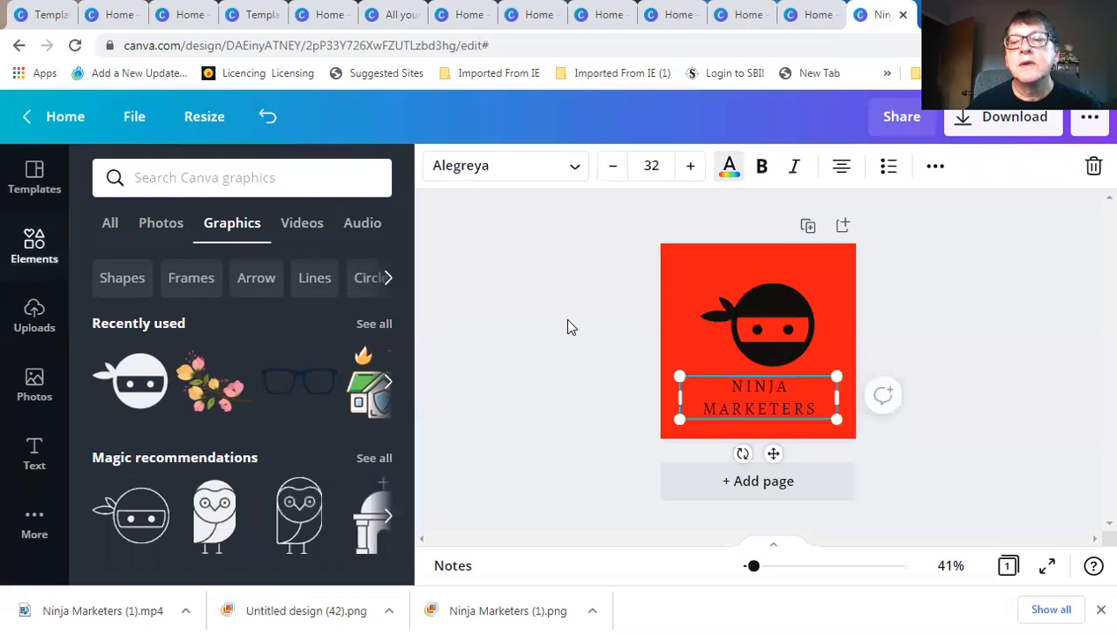
click(776, 306)
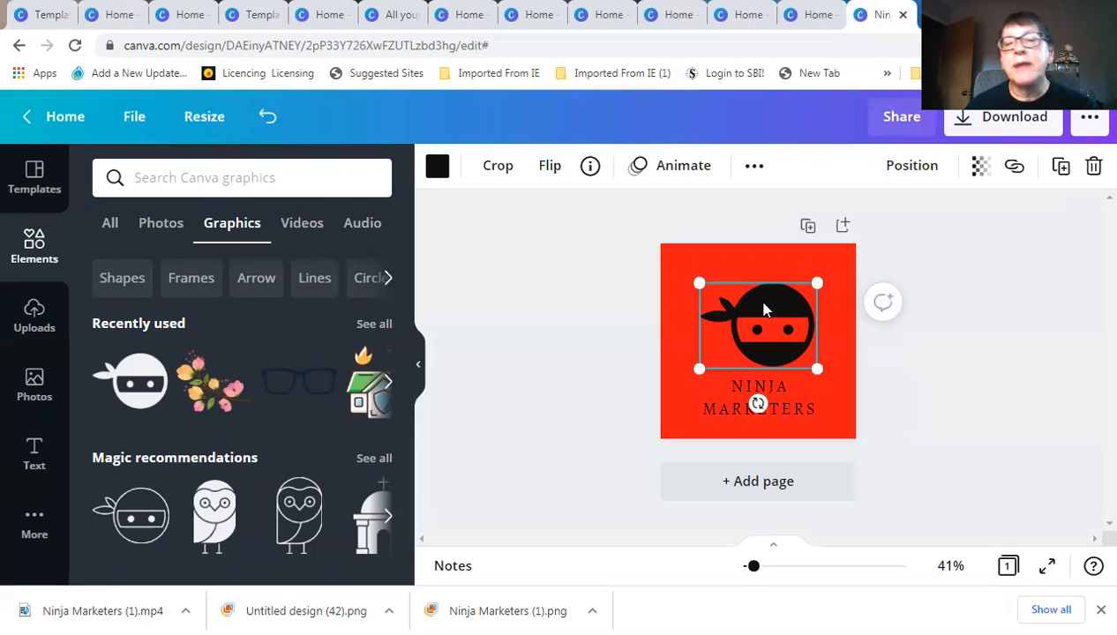
click(674, 335)
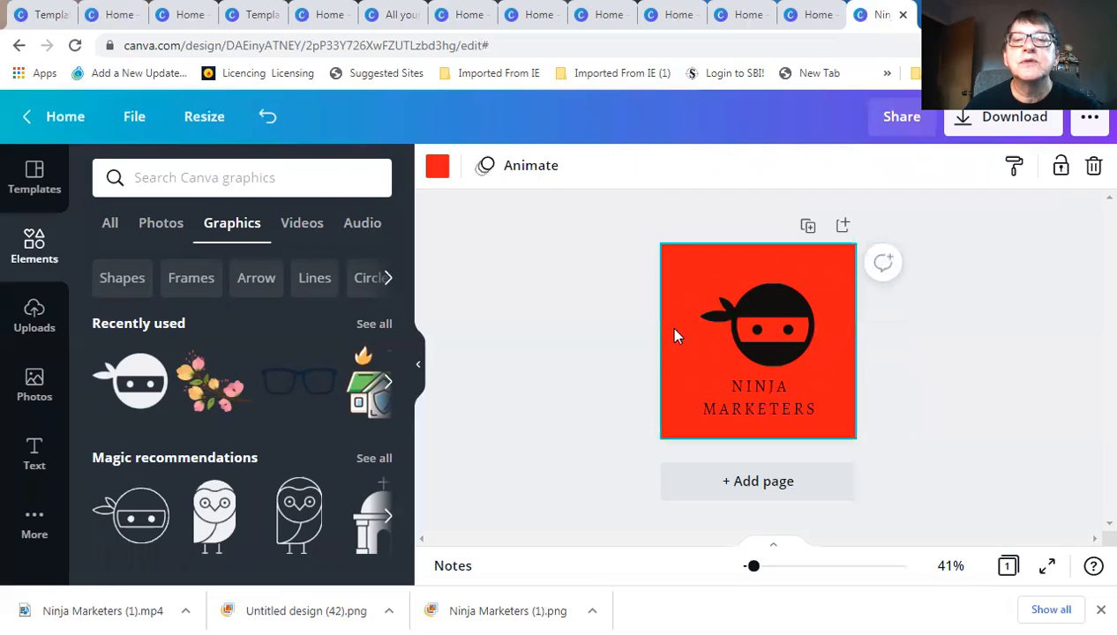
Change the page background to light grey, stepping through the Default Colors grey swatches
click(437, 167)
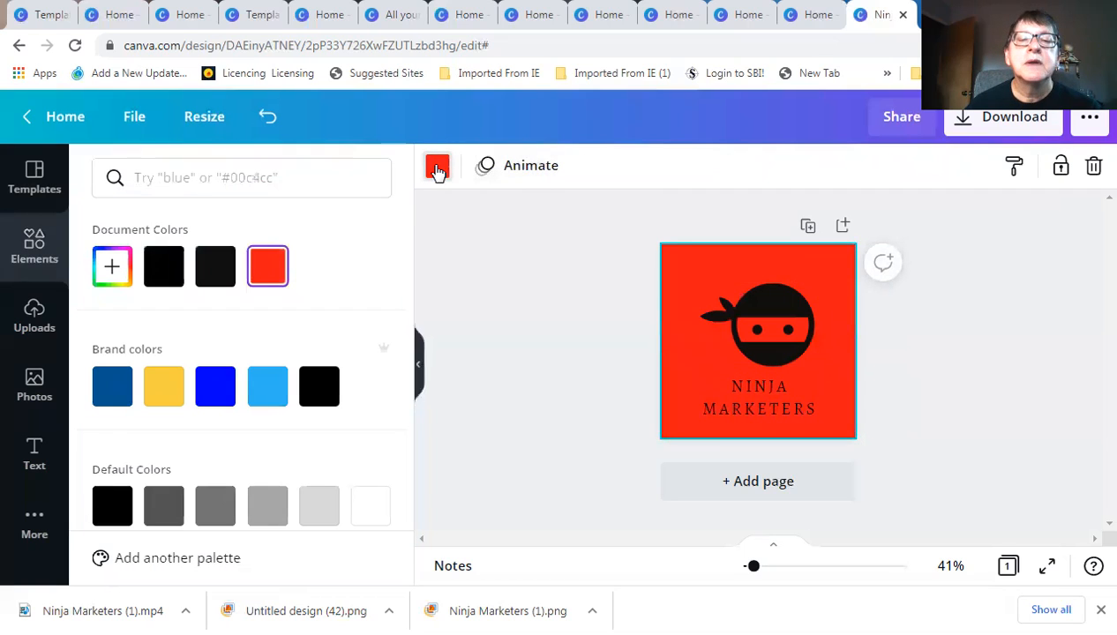
click(164, 514)
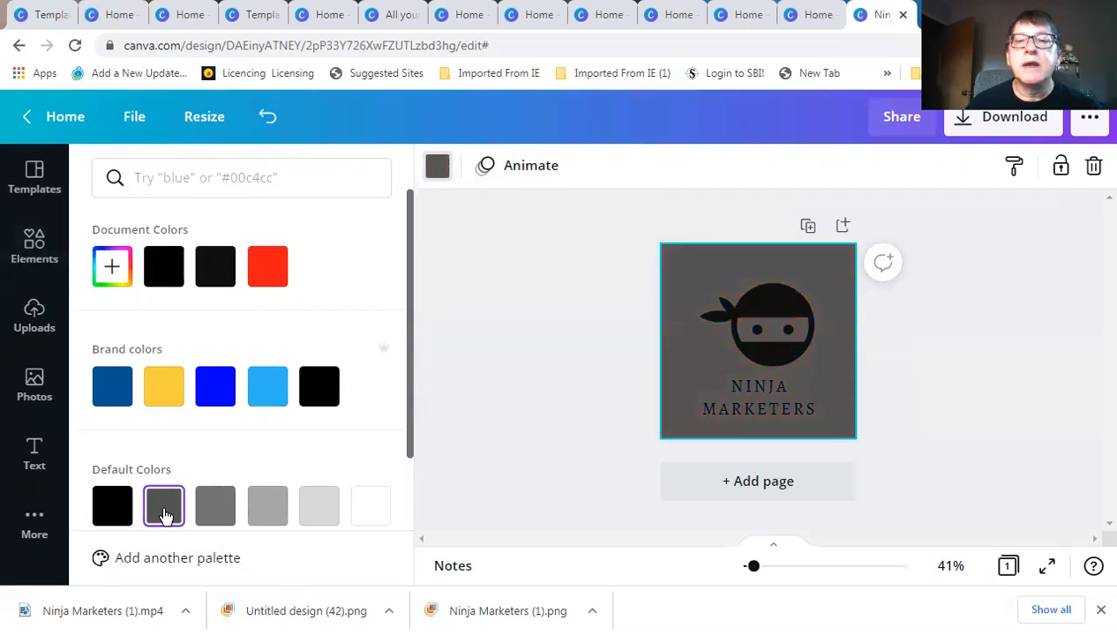
click(212, 510)
click(267, 511)
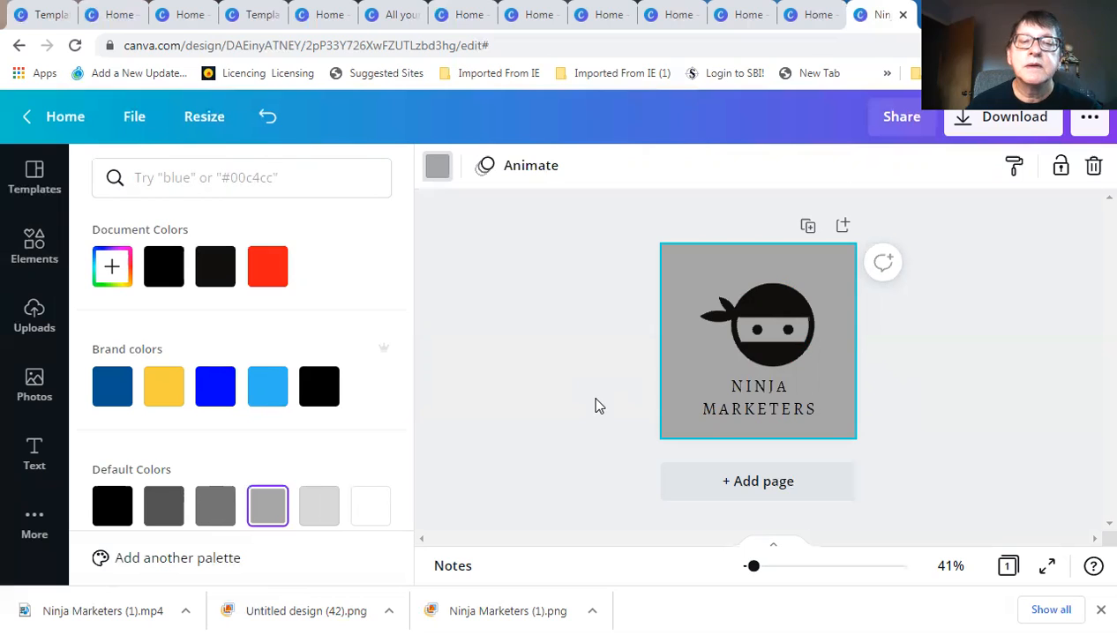
click(744, 407)
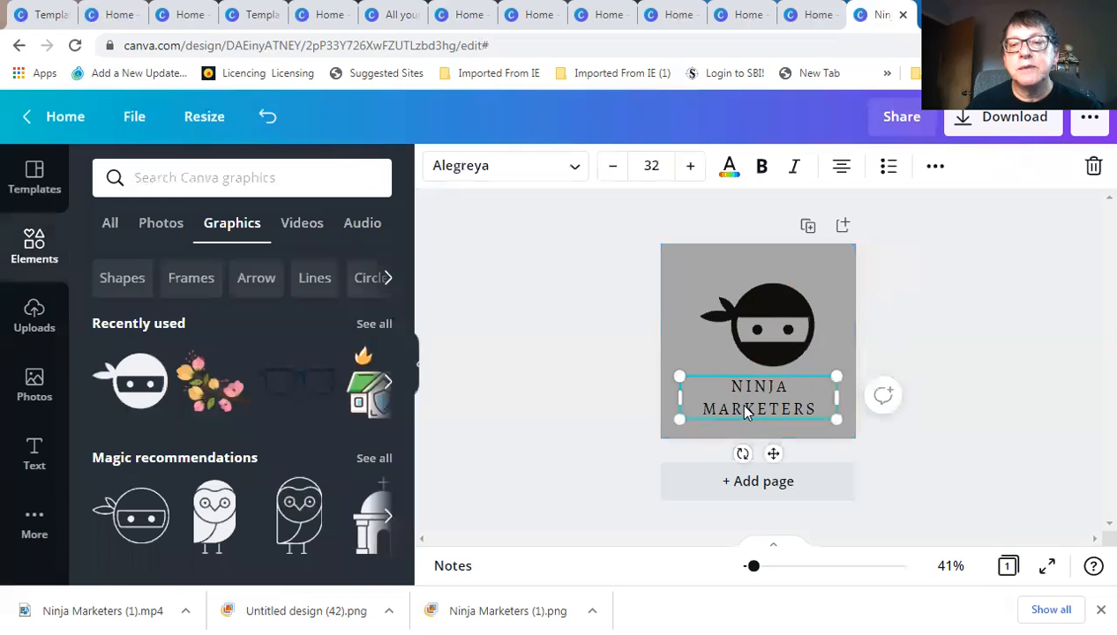
click(729, 167)
scroll(203, 450, down, 2)
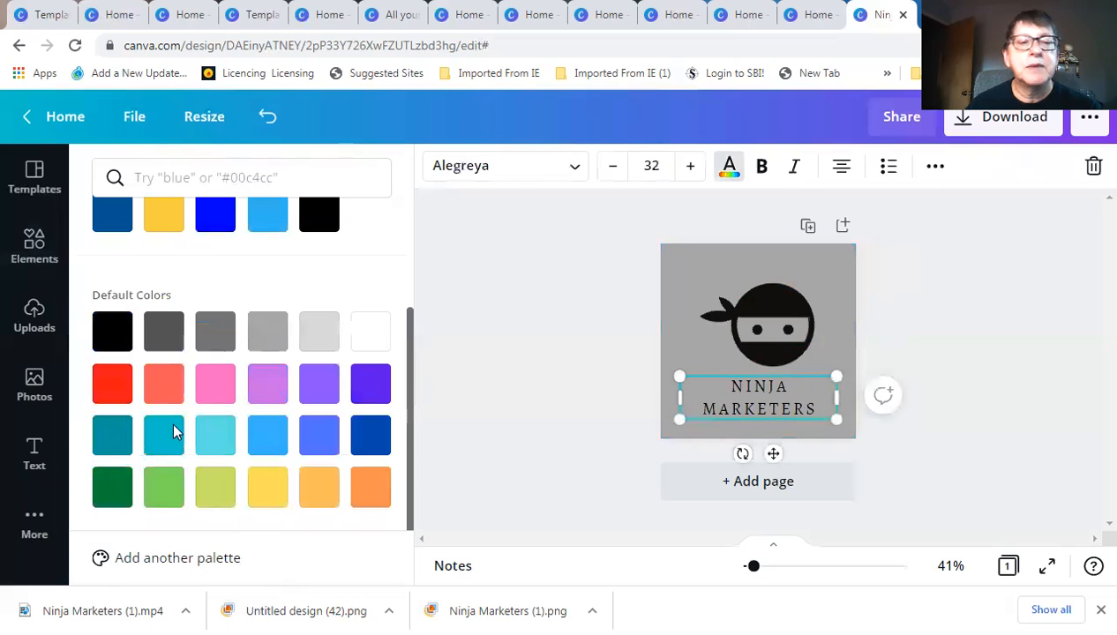
click(108, 385)
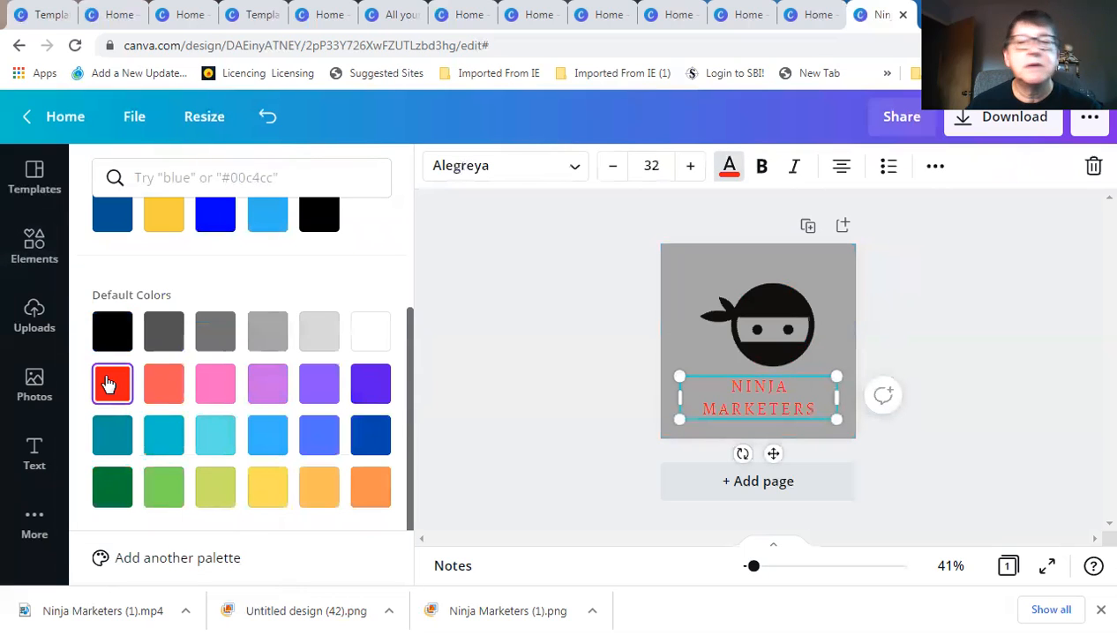
click(120, 332)
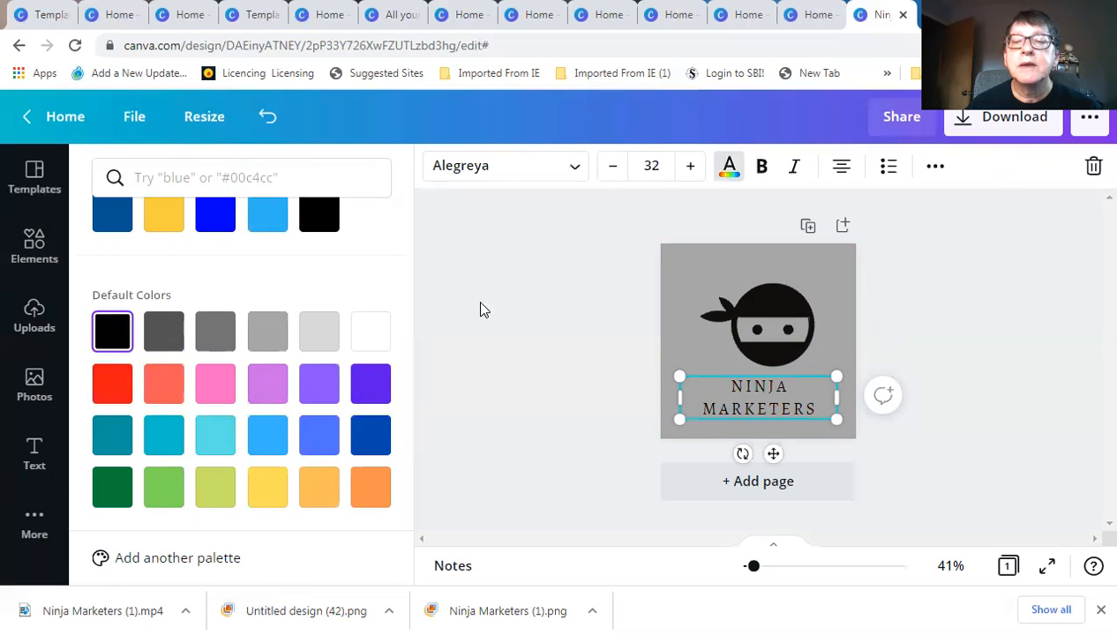
click(545, 319)
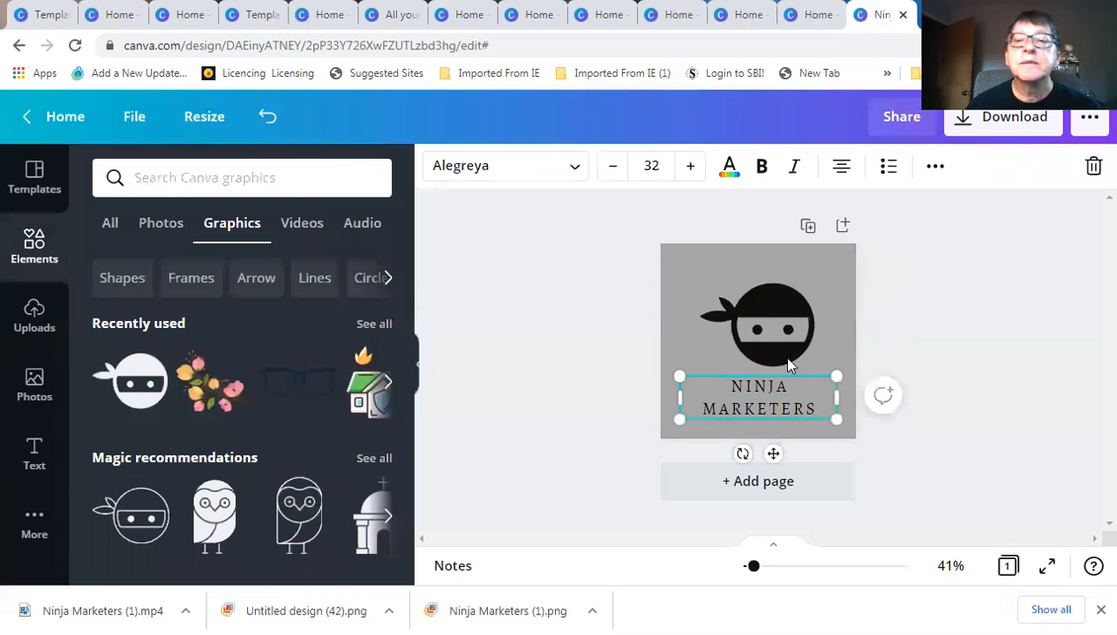
click(898, 309)
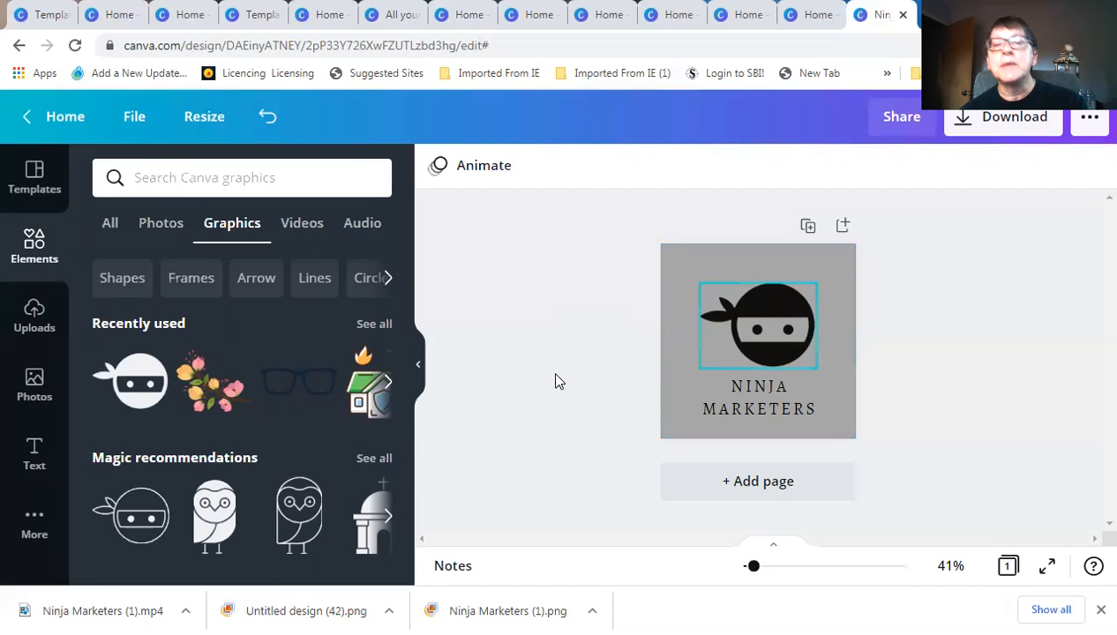
Add the outlined ninja from Magic recommendations and delete the solid black ninja
click(766, 306)
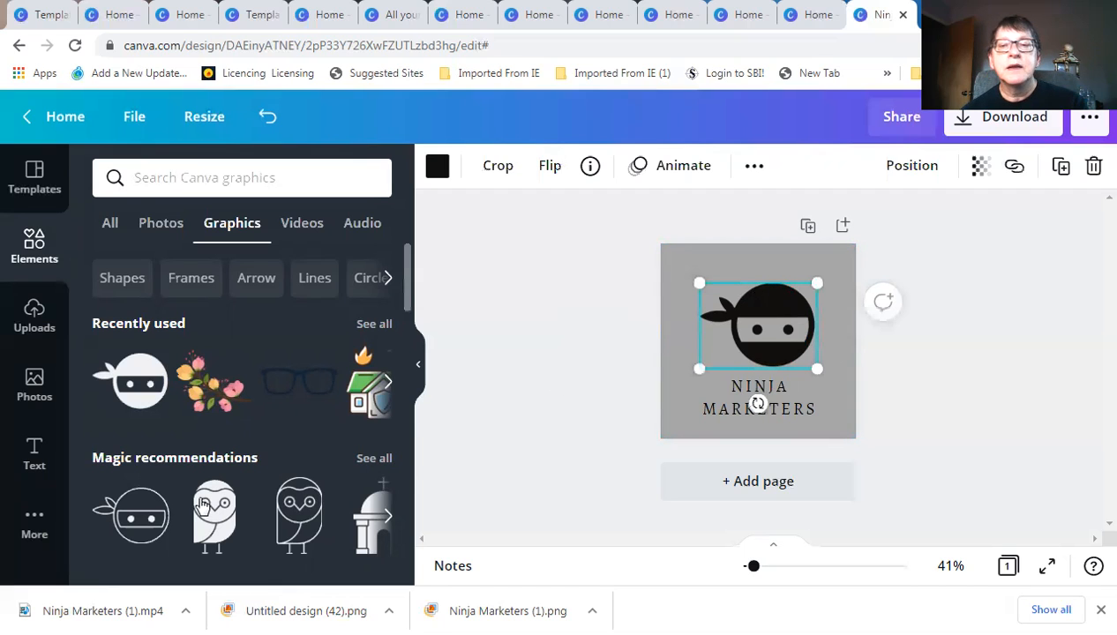
click(153, 521)
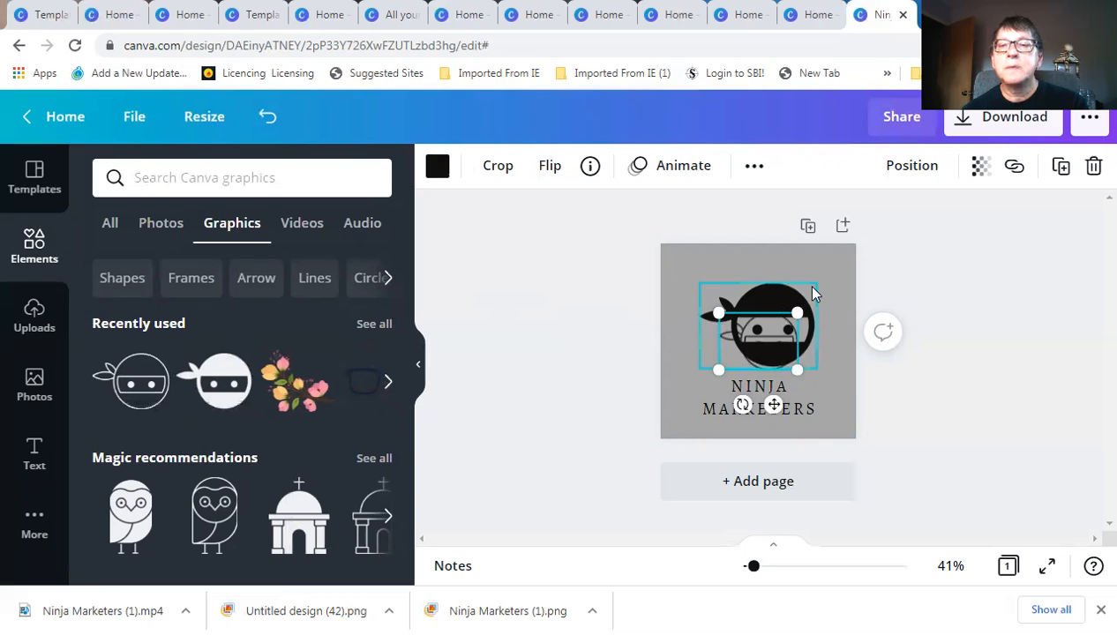
click(1080, 186)
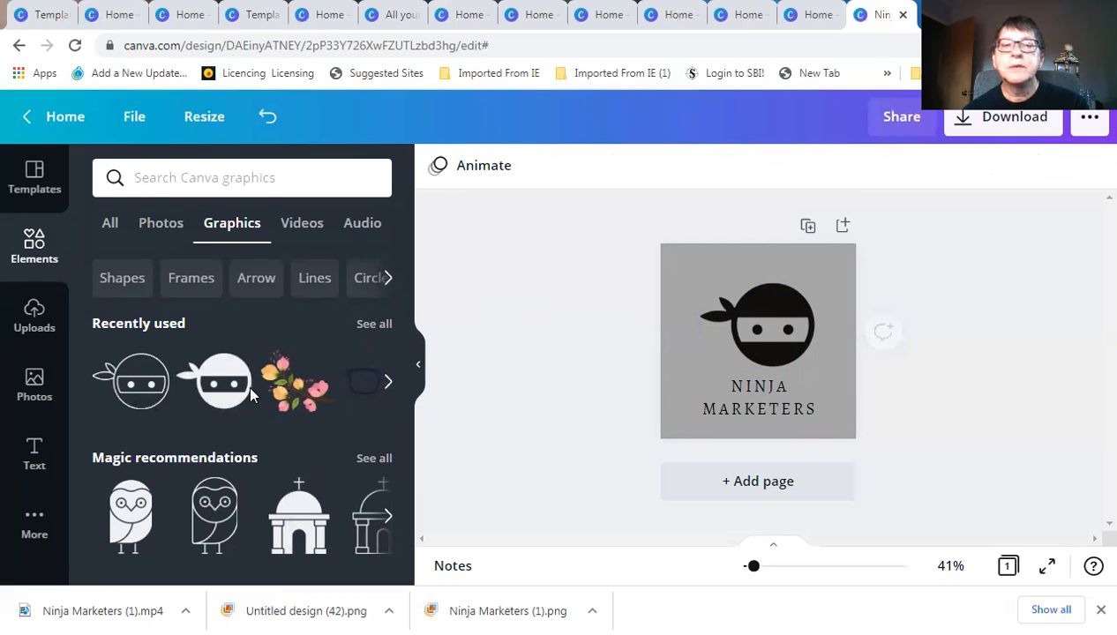
click(164, 381)
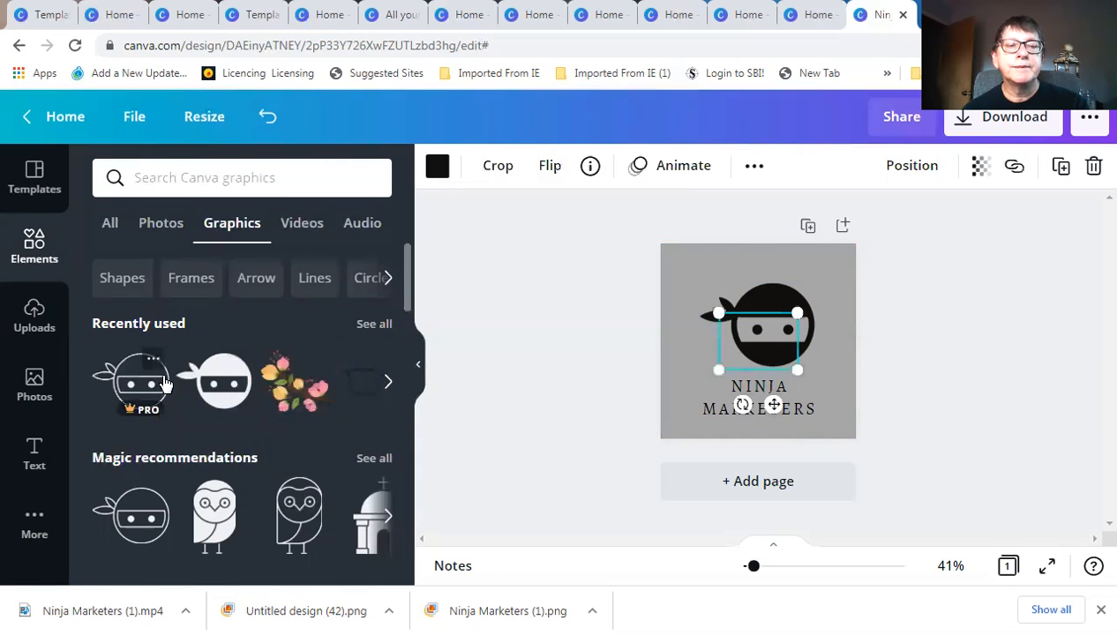
click(827, 325)
click(794, 307)
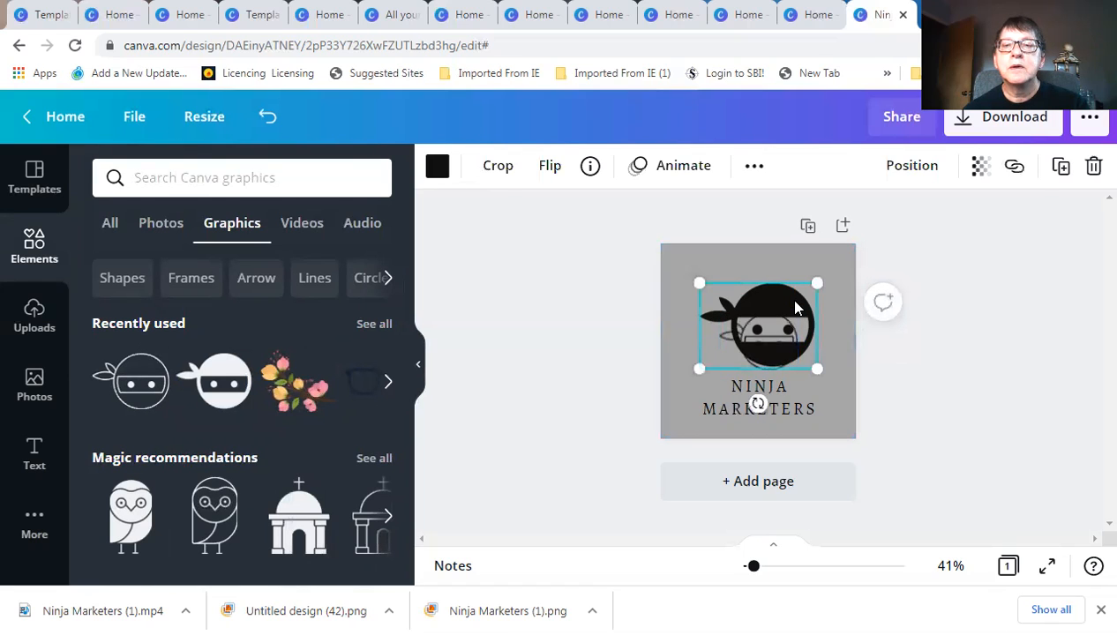
click(1094, 168)
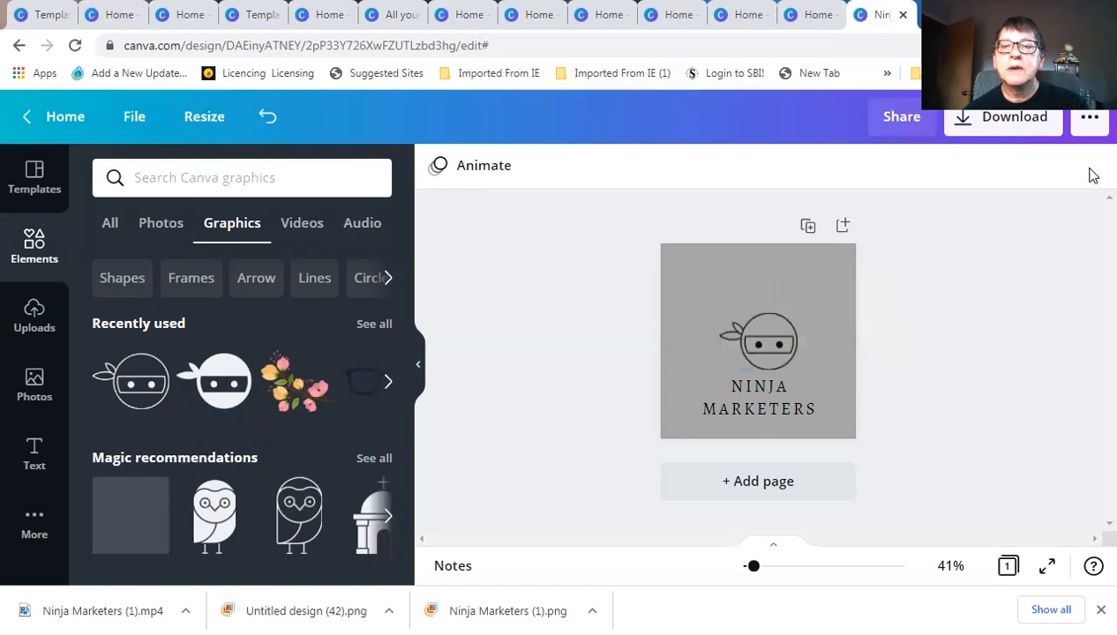
Enlarge the outlined ninja and centre it just above the NINJA MARKETERS heading
drag(754, 335, 757, 323)
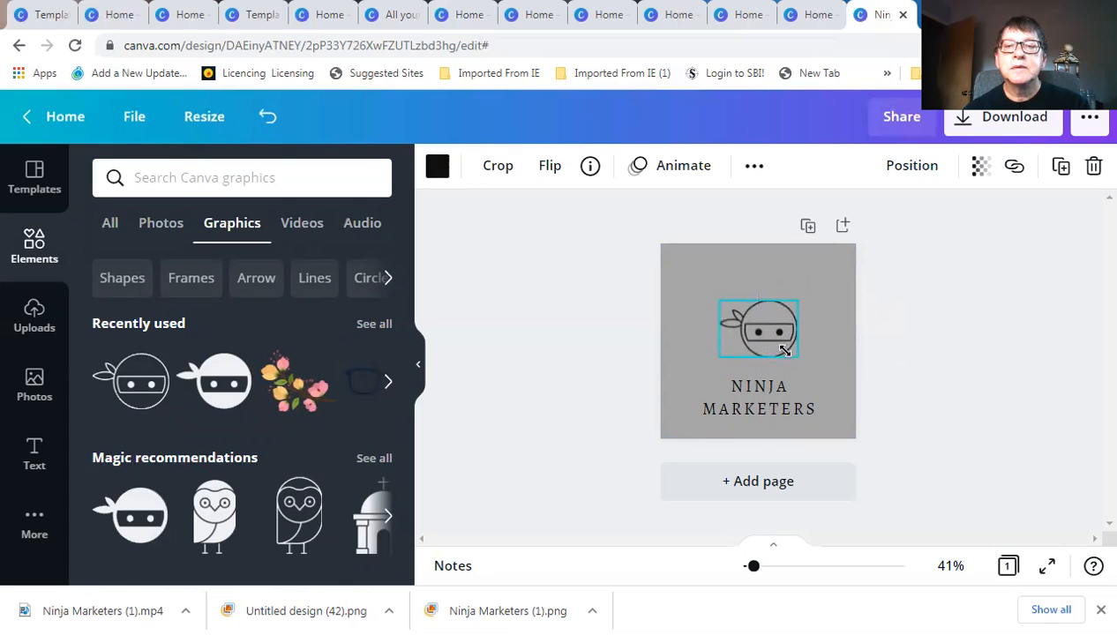
drag(798, 356, 825, 375)
drag(785, 334, 765, 321)
Colour the outlined ninja head black, after briefly trying red
click(438, 166)
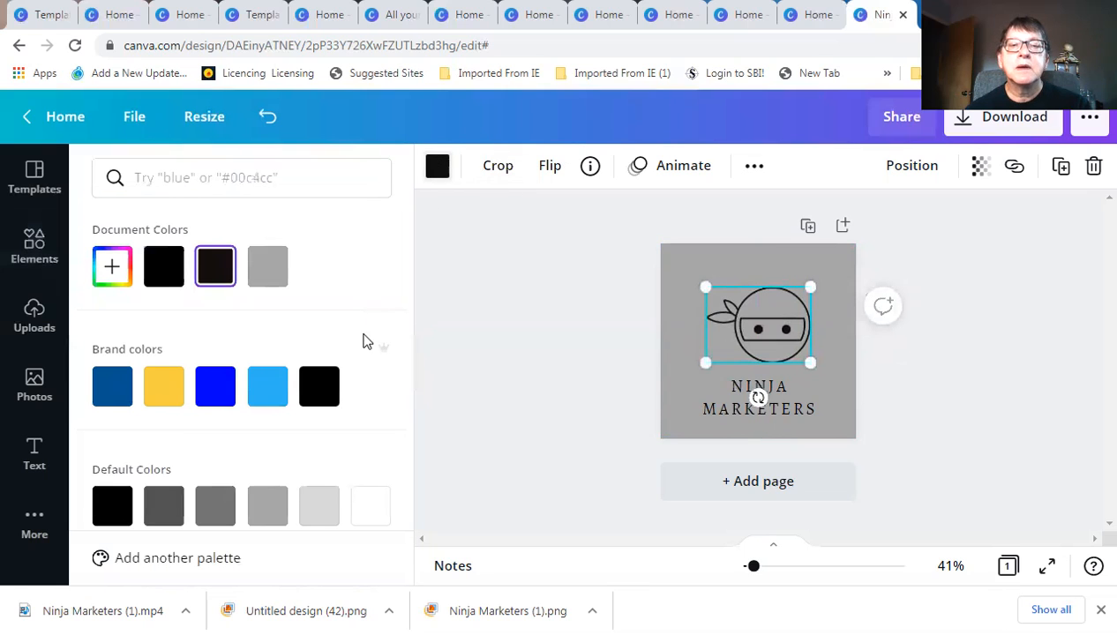
scroll(182, 416, down, 4)
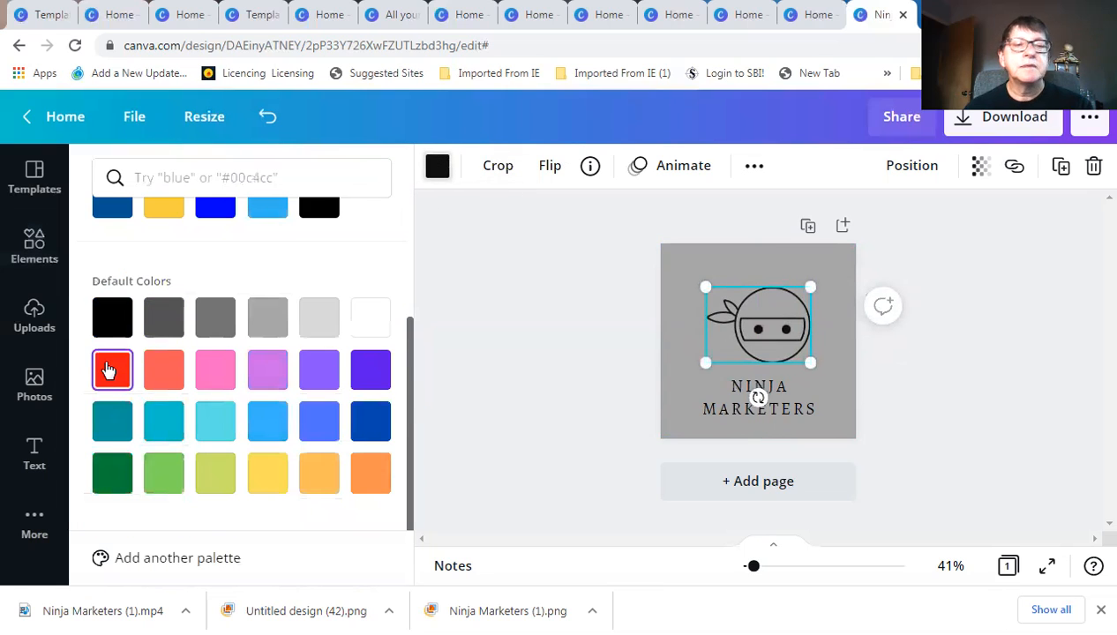
click(107, 370)
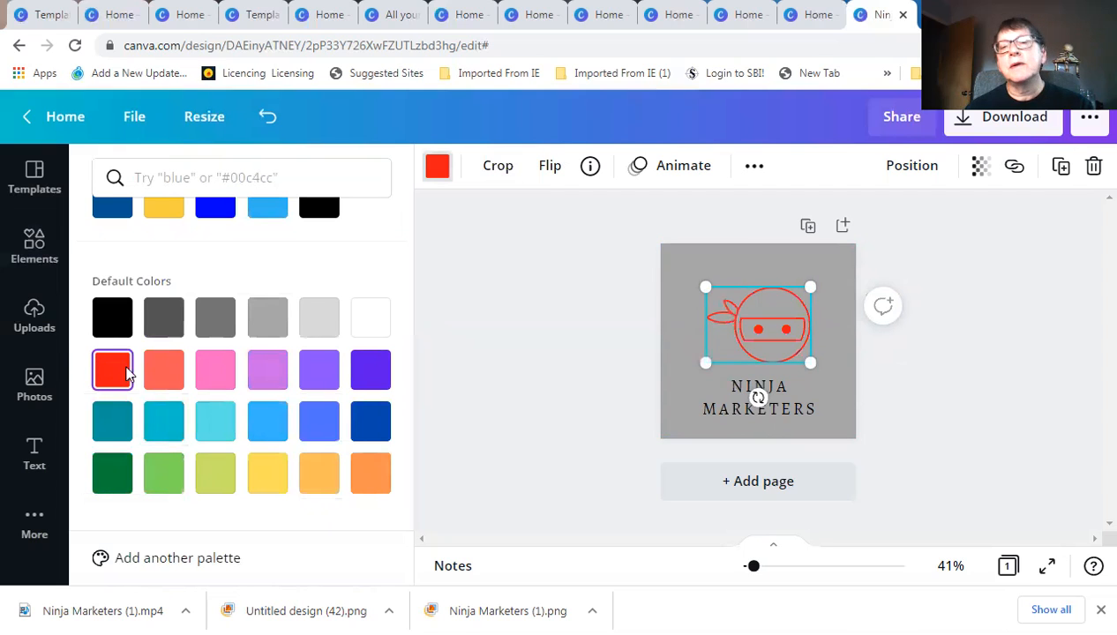
click(113, 318)
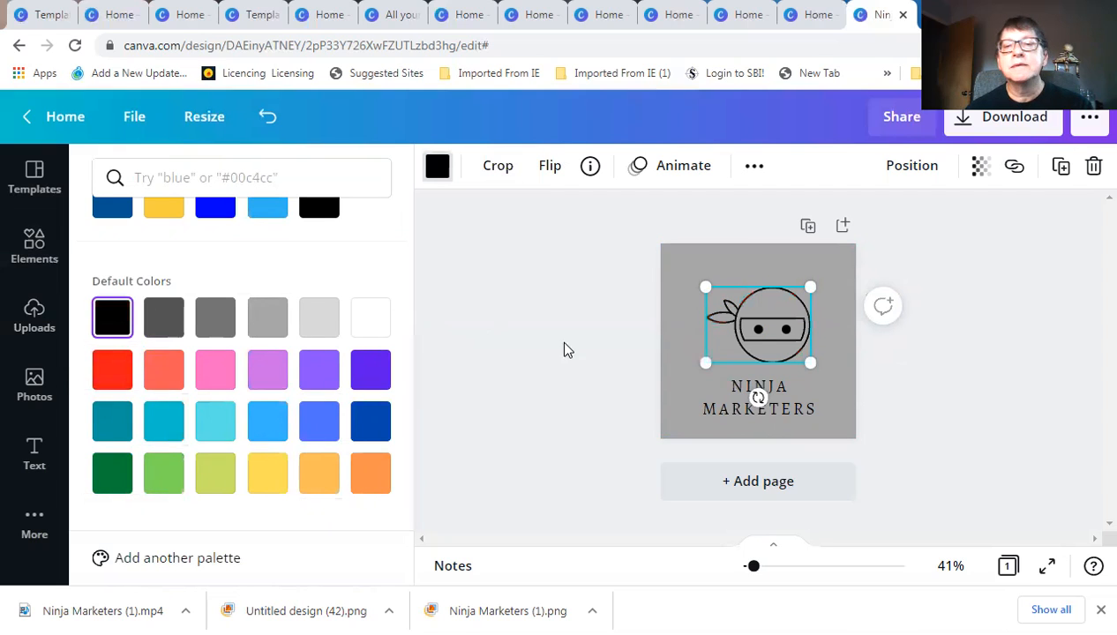
Add the solid ninja head from the elements library, then delete it again
click(751, 347)
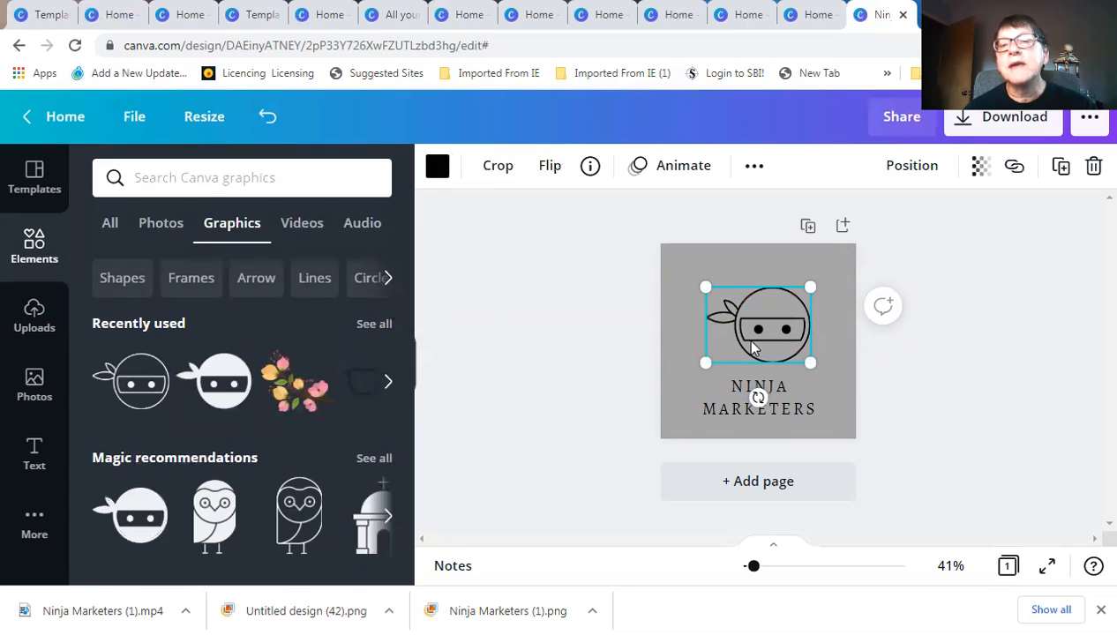
click(846, 374)
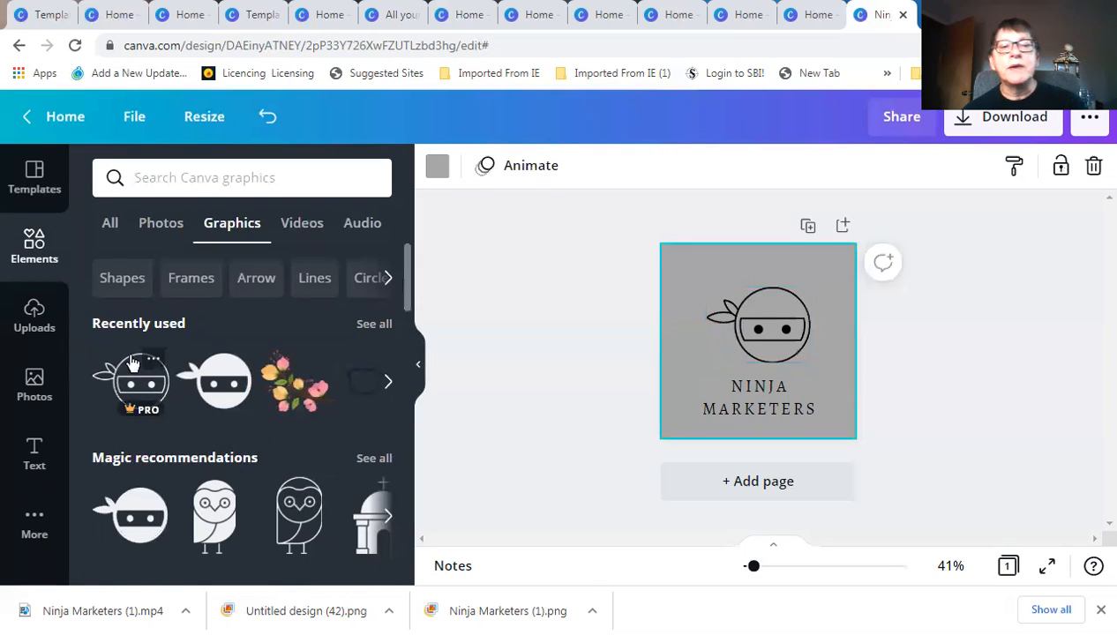
click(220, 384)
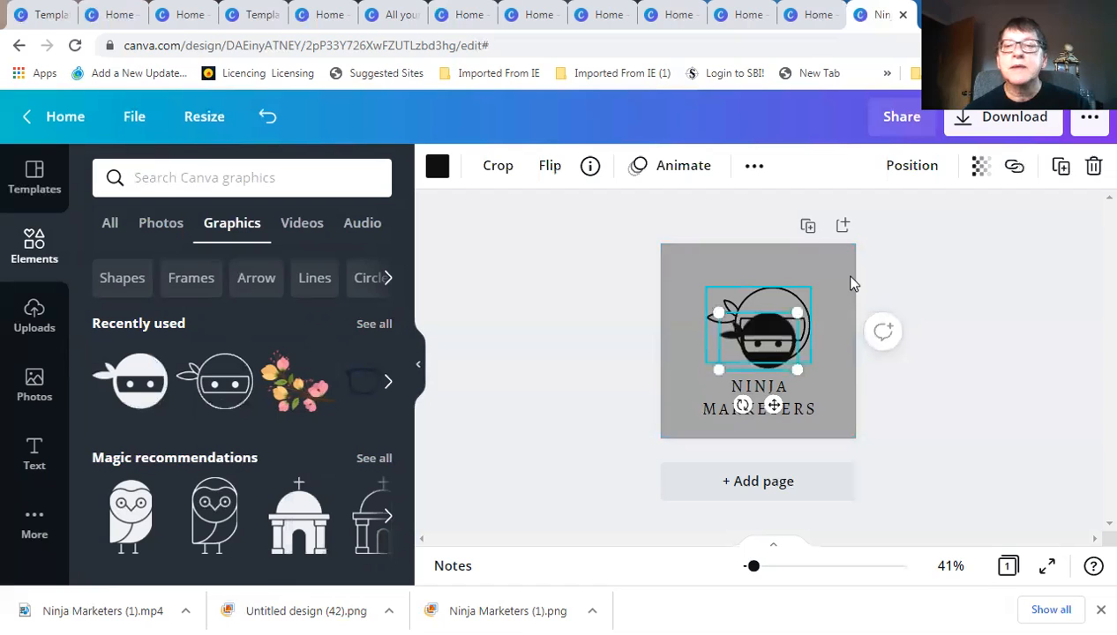
click(1093, 166)
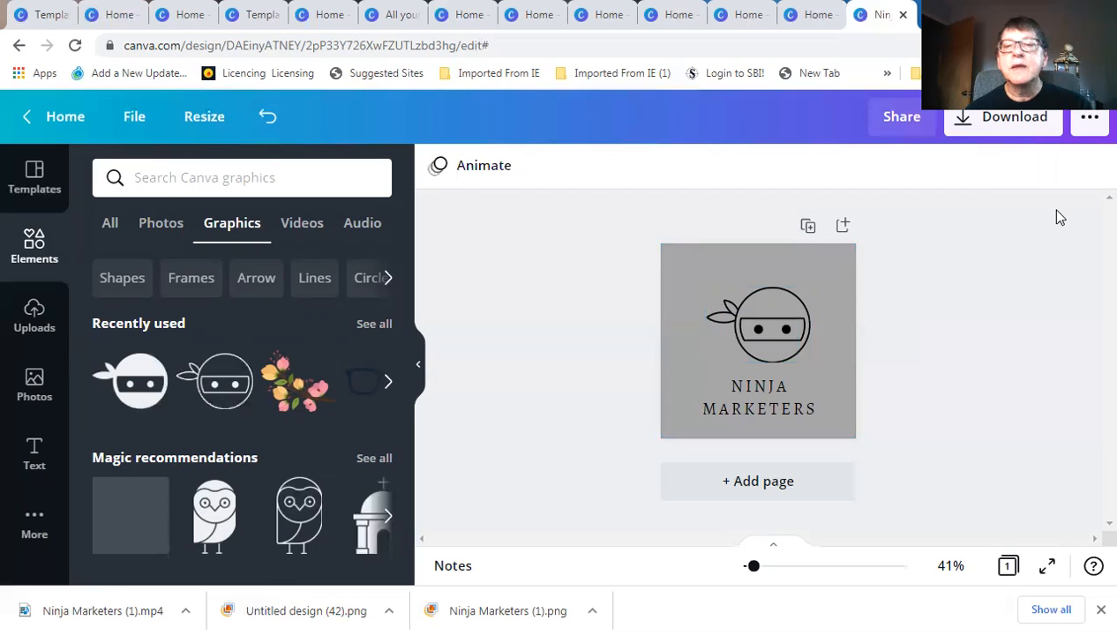
scroll(300, 367, down, 1)
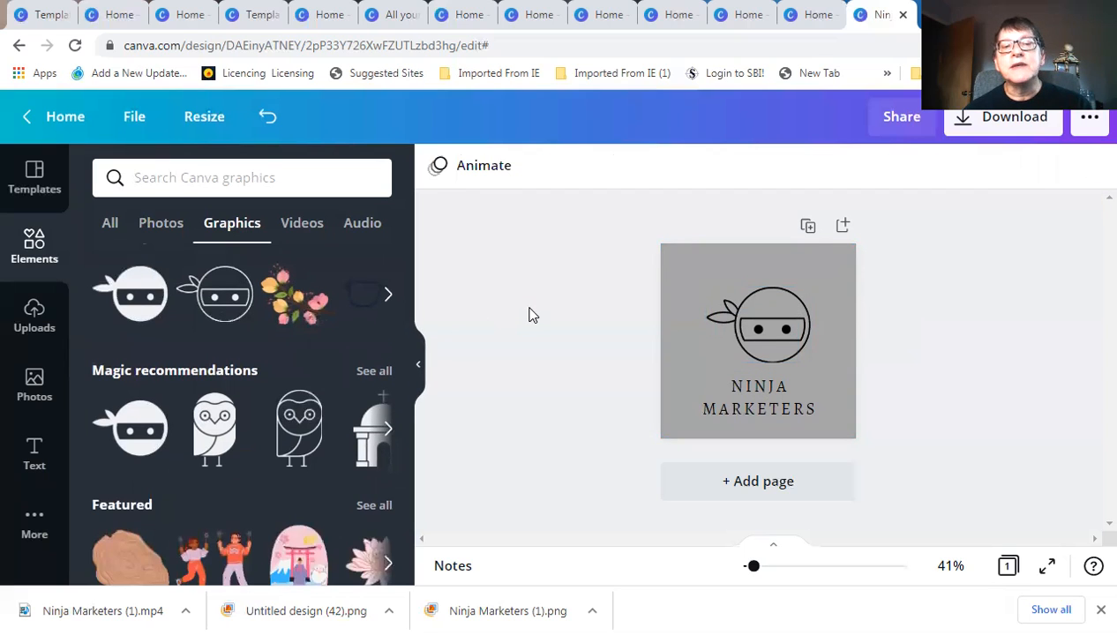
scroll(250, 177, up, 1)
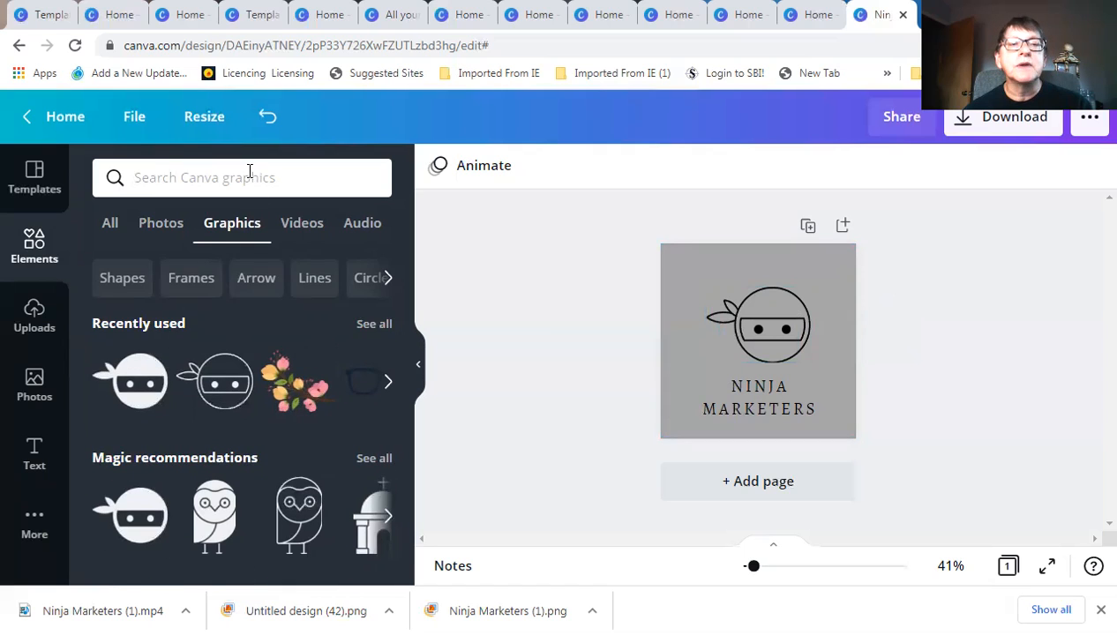
Search the Elements library for 'ninja' and browse the results
click(247, 178)
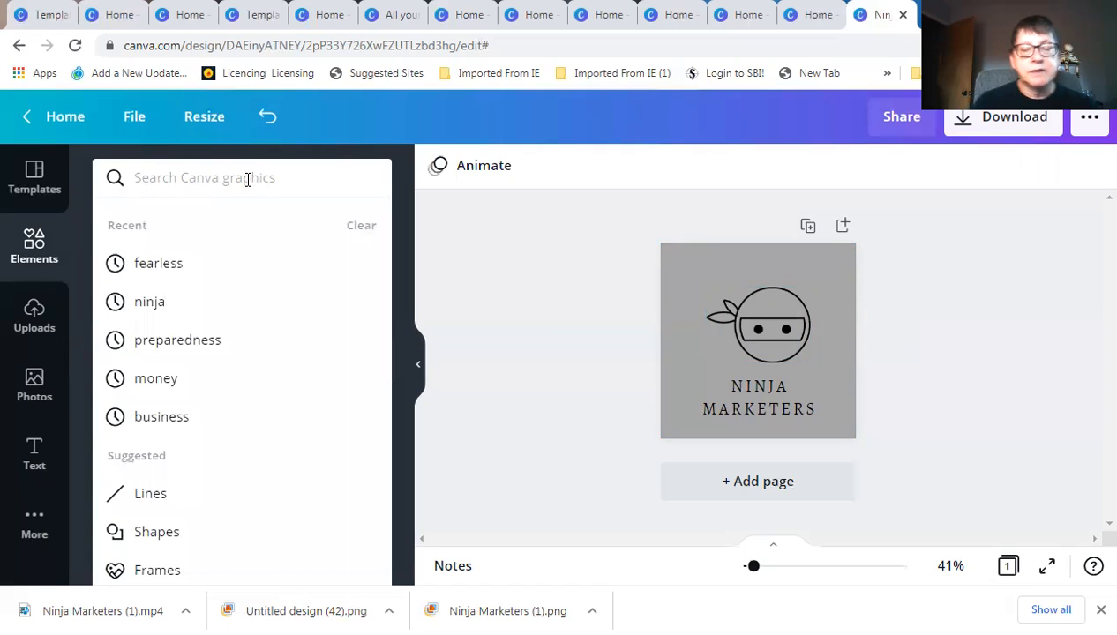
text(ninja)
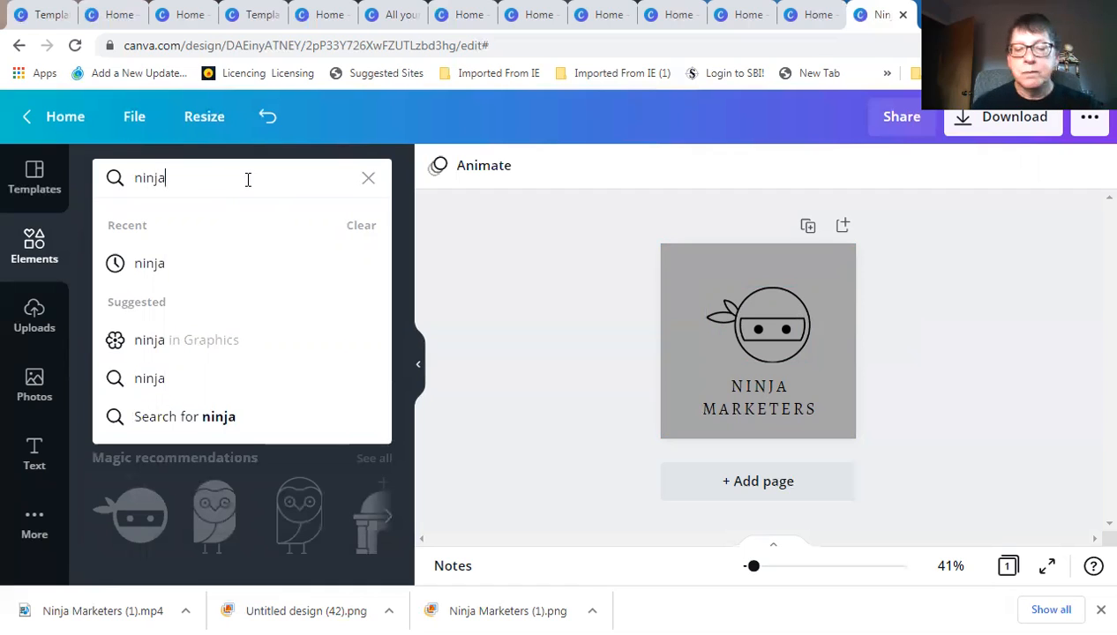
key(Return)
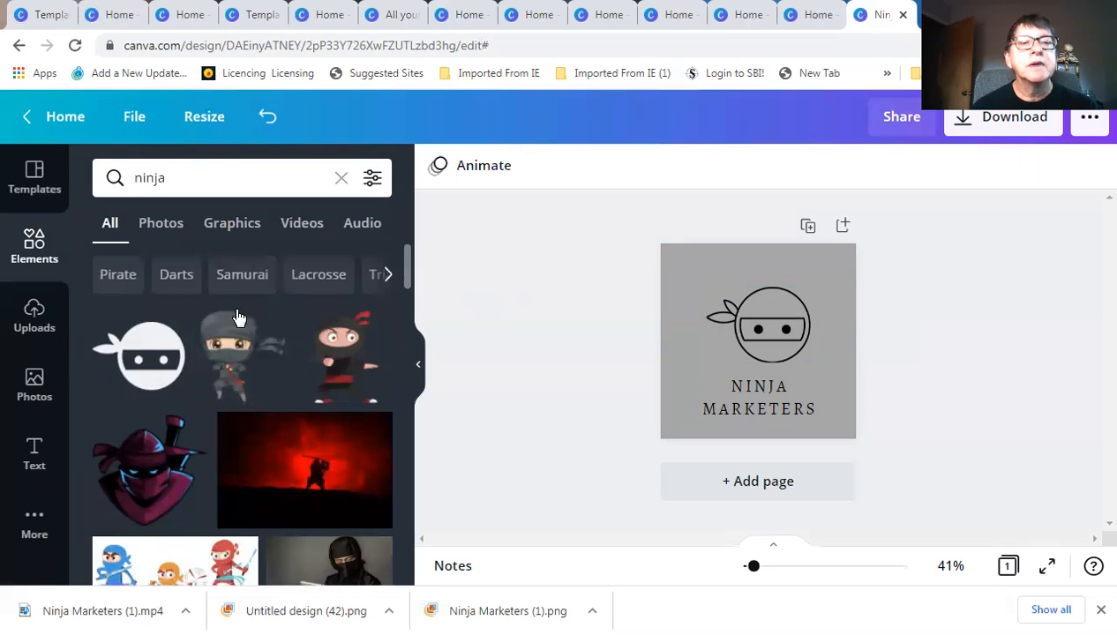
scroll(265, 321, down, 2)
scroll(336, 323, down, 2)
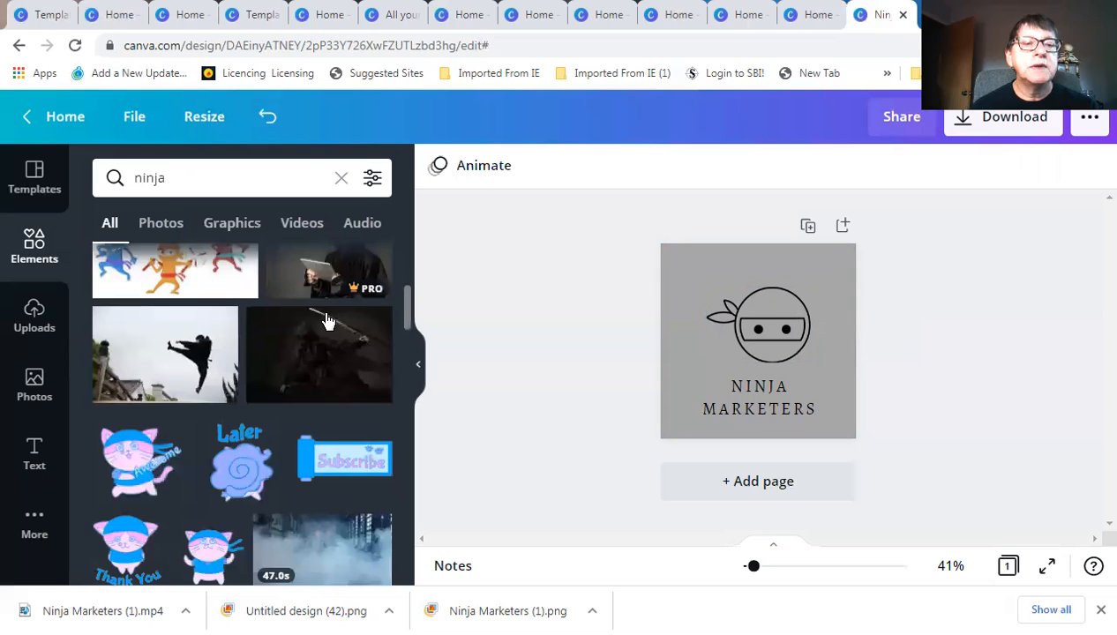
scroll(320, 320, up, 2)
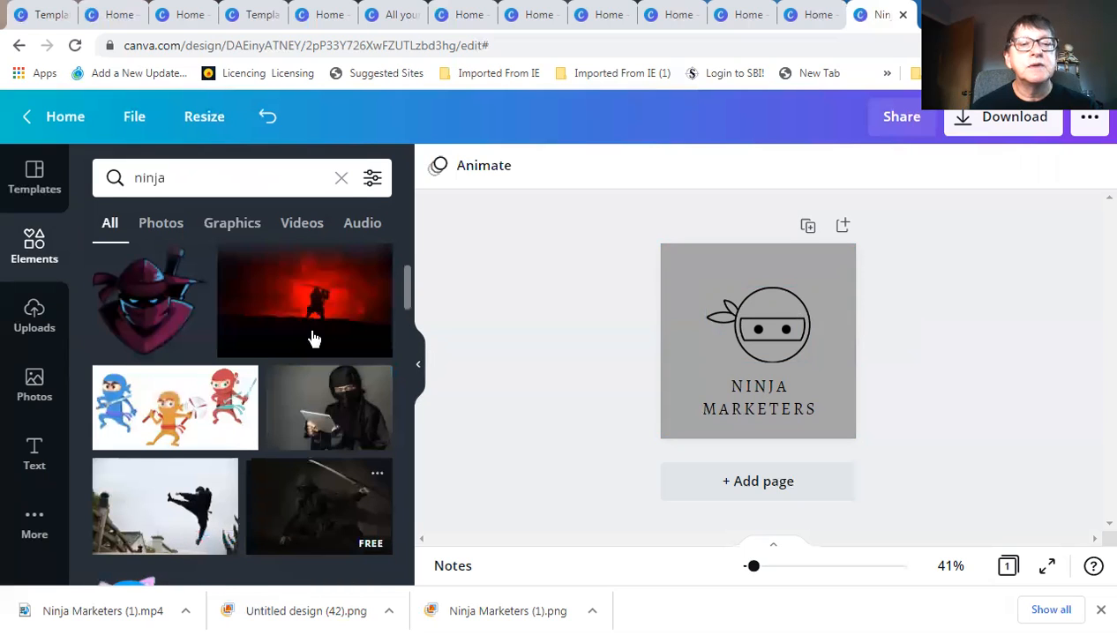
scroll(311, 336, up, 2)
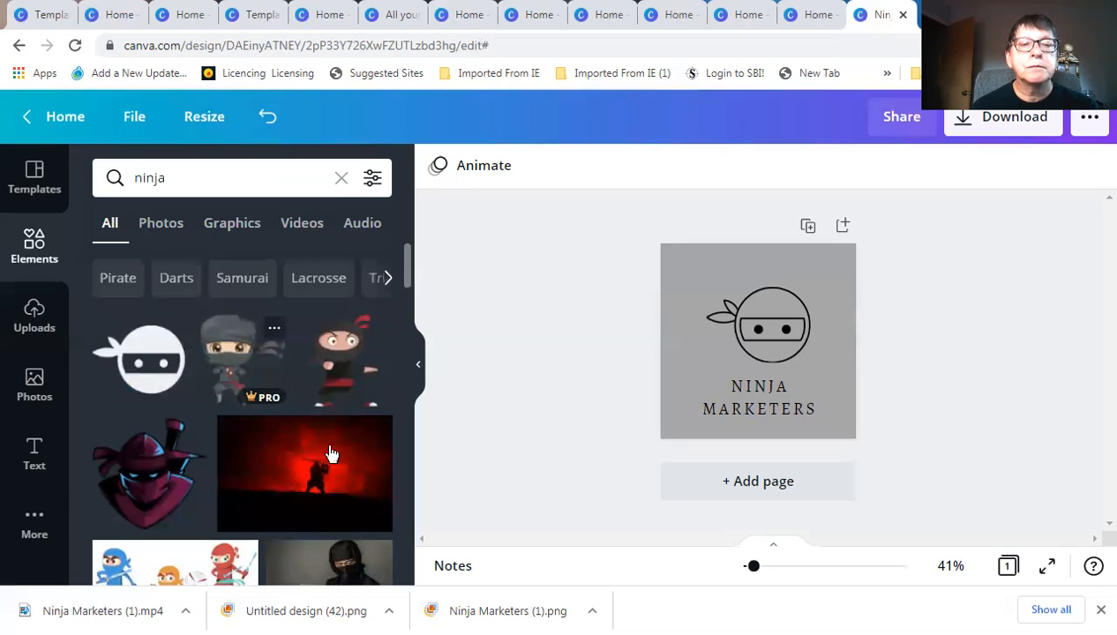
Try the red ninja video on the logo, delete it, and scroll further through the results
drag(313, 454, 772, 352)
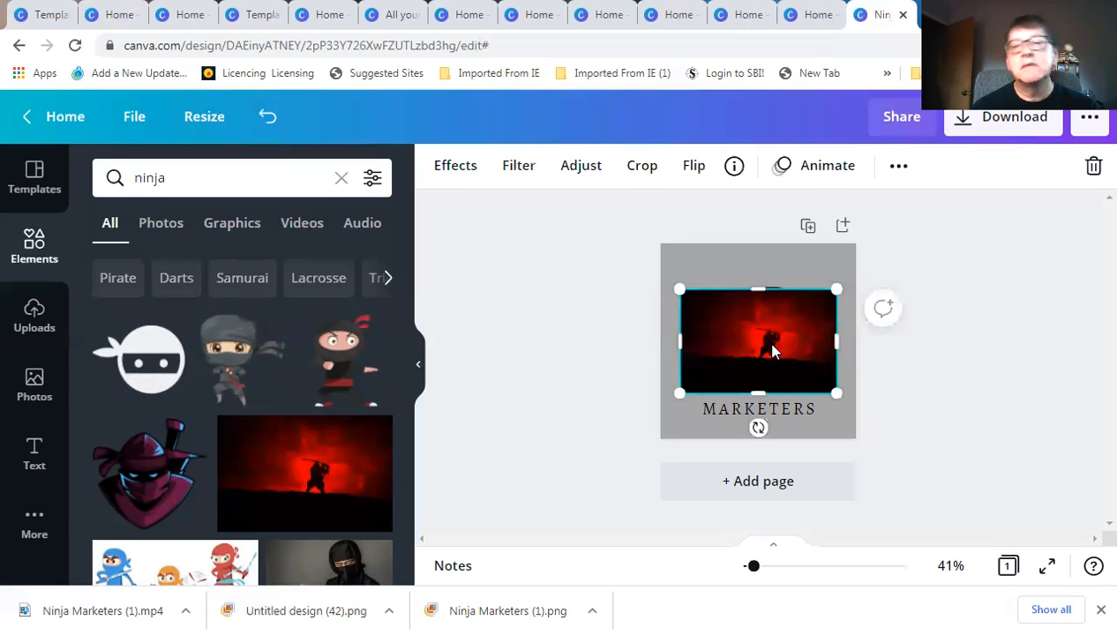
drag(740, 314, 816, 291)
click(1093, 165)
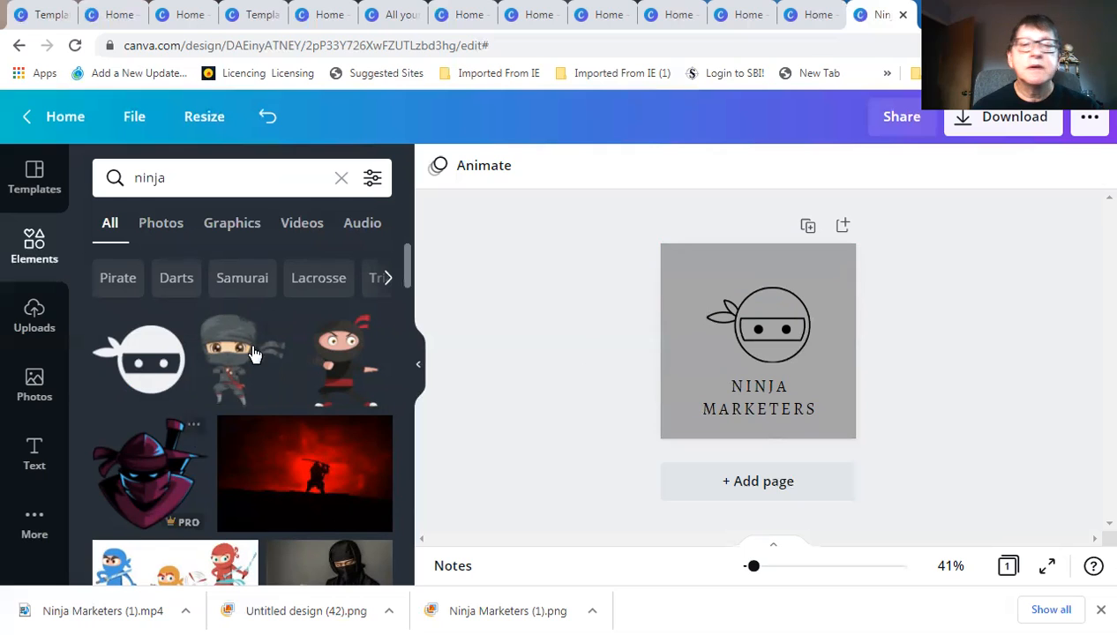
scroll(252, 407, down, 1)
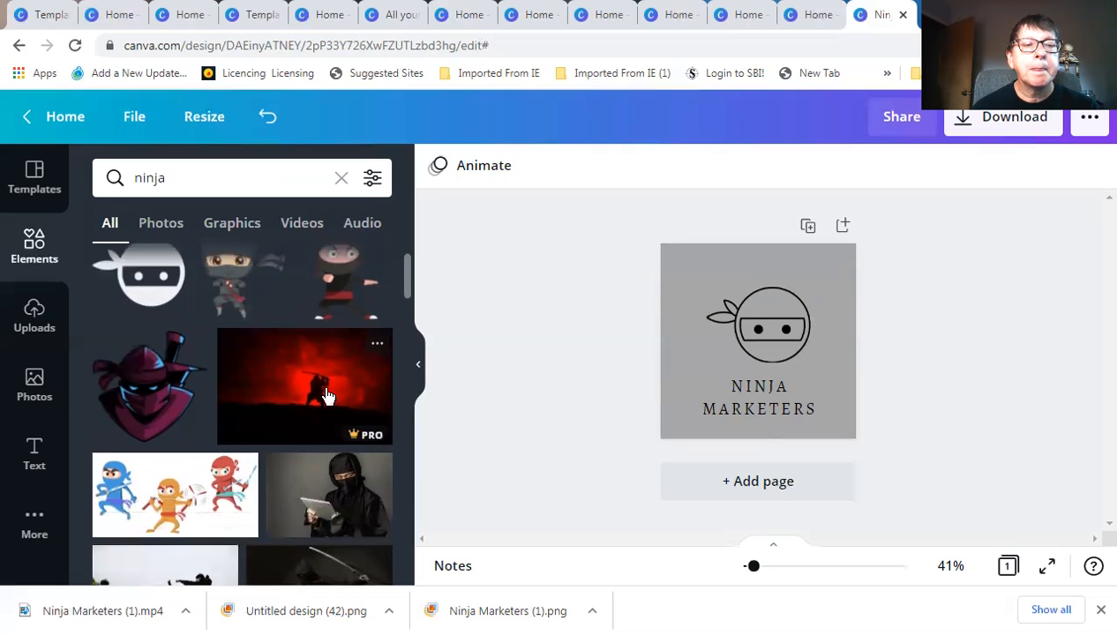
scroll(307, 418, down, 4)
scroll(307, 419, down, 2)
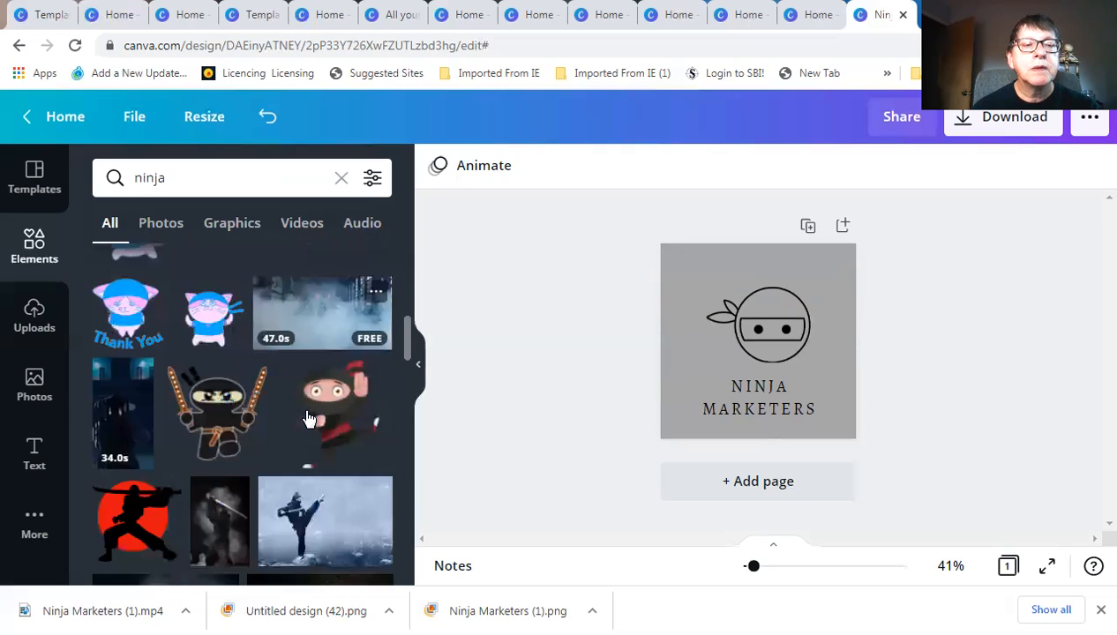
scroll(146, 450, down, 1)
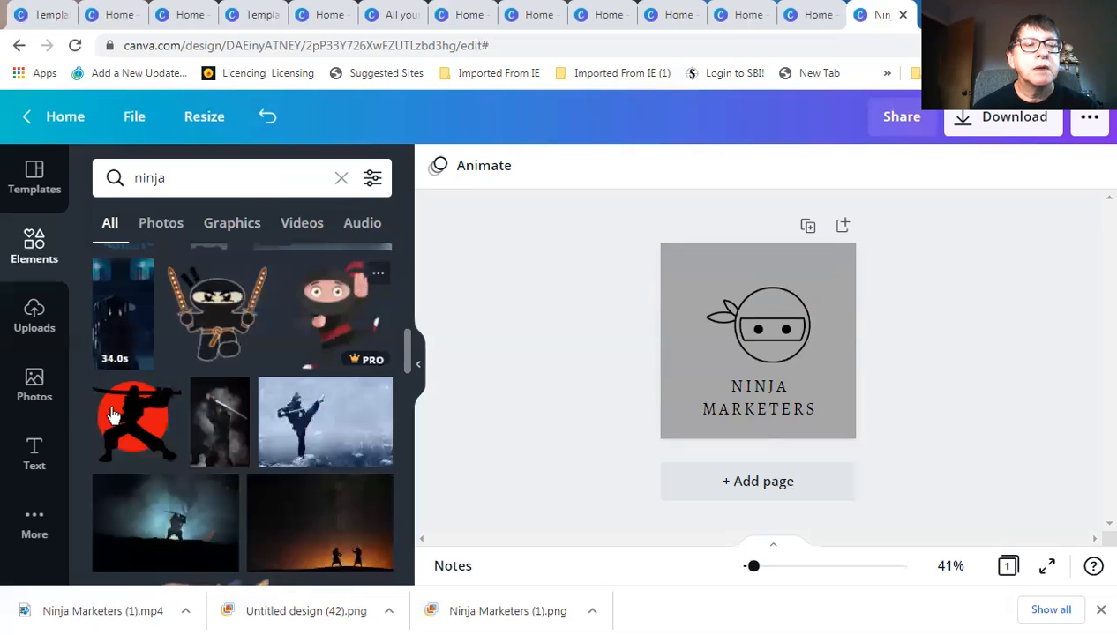
Add the ninja silhouette on a red circle and delete the old outlined ninja head
click(131, 389)
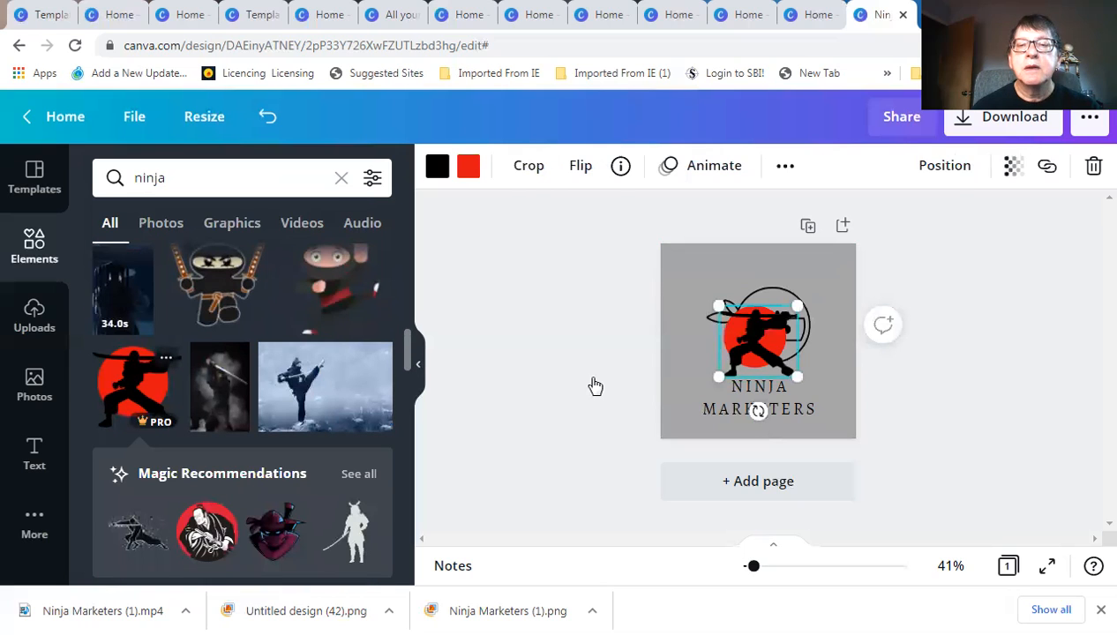
click(769, 287)
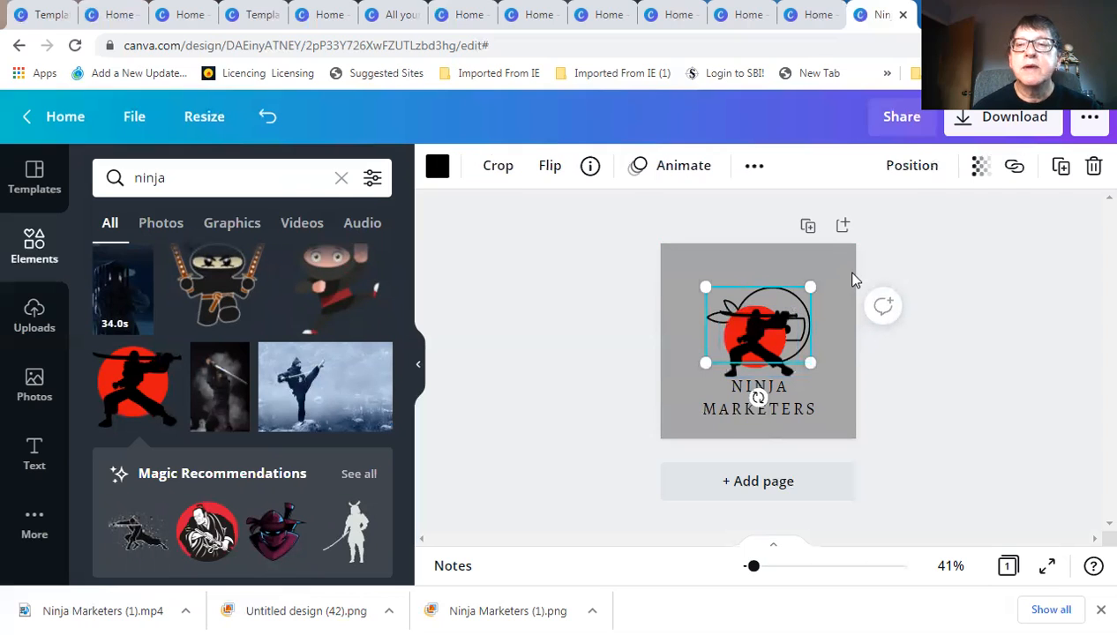
click(1092, 166)
Enlarge the red-circle ninja and position it above the NINJA MARKETERS text
mouse_move(757, 323)
mouse_down()
mouse_move(744, 299)
mouse_move(750, 306)
mouse_up()
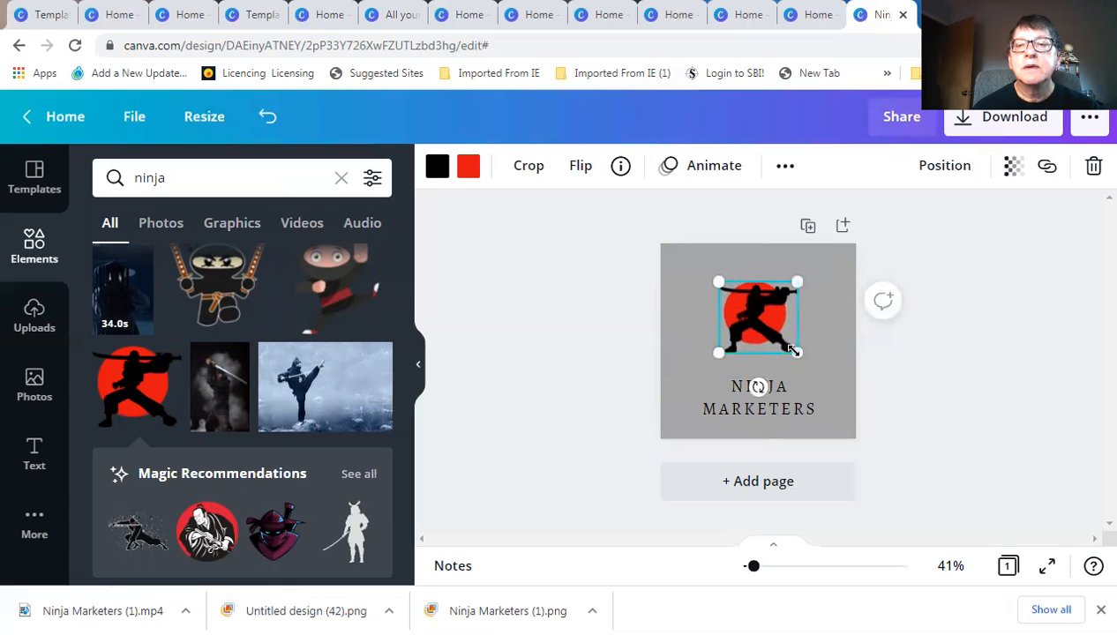
drag(800, 355, 837, 384)
drag(766, 323, 747, 314)
click(635, 336)
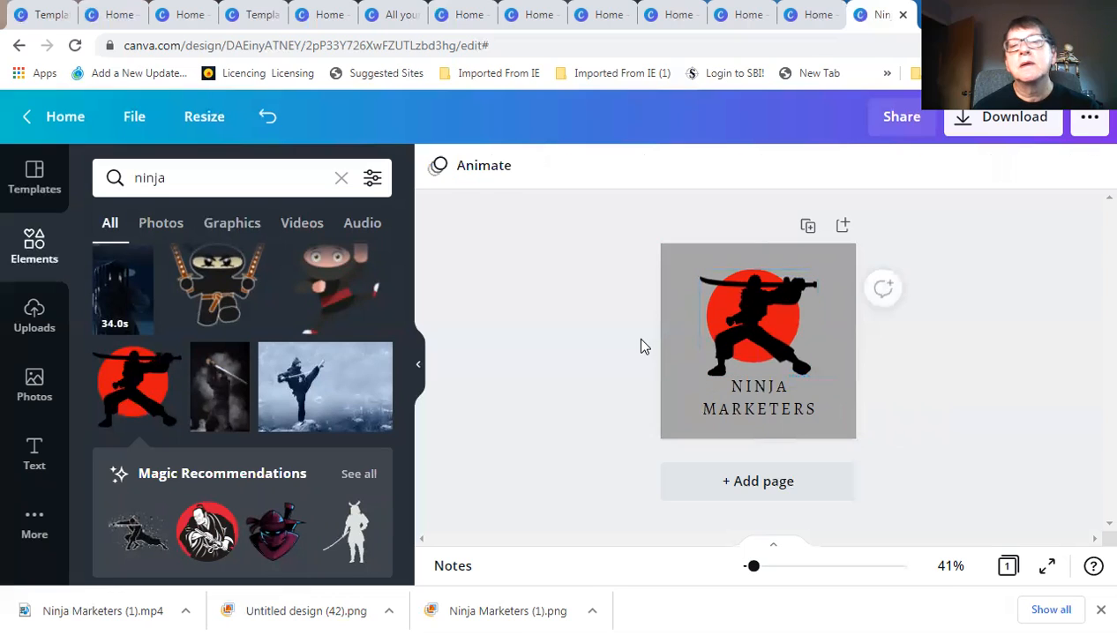
click(691, 339)
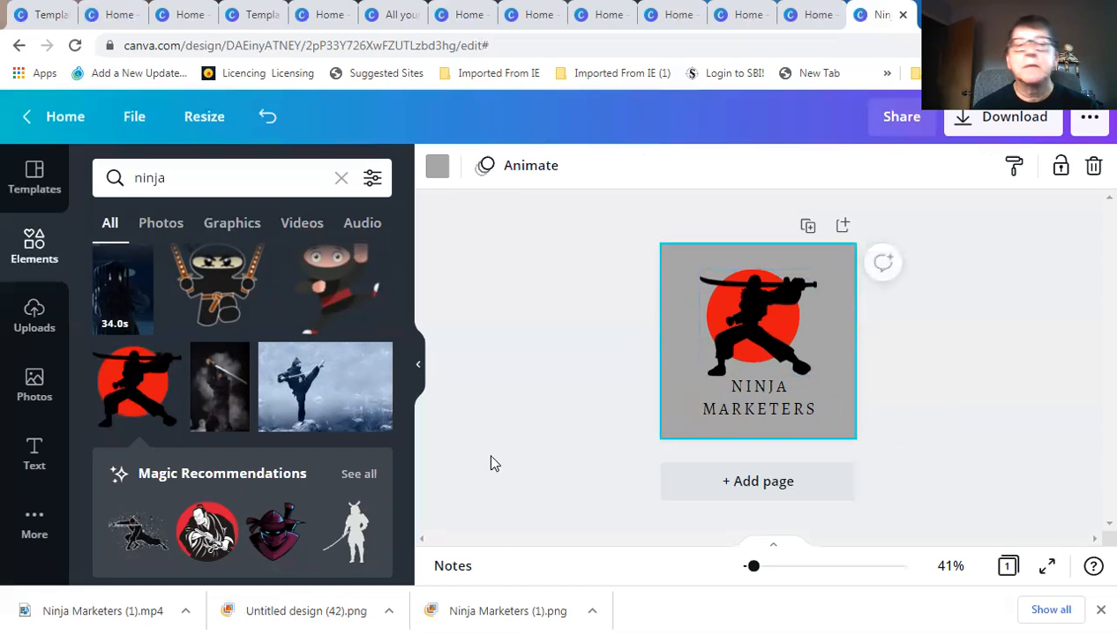
Change the page background colour to dark grey from Default Colors
click(437, 167)
click(159, 504)
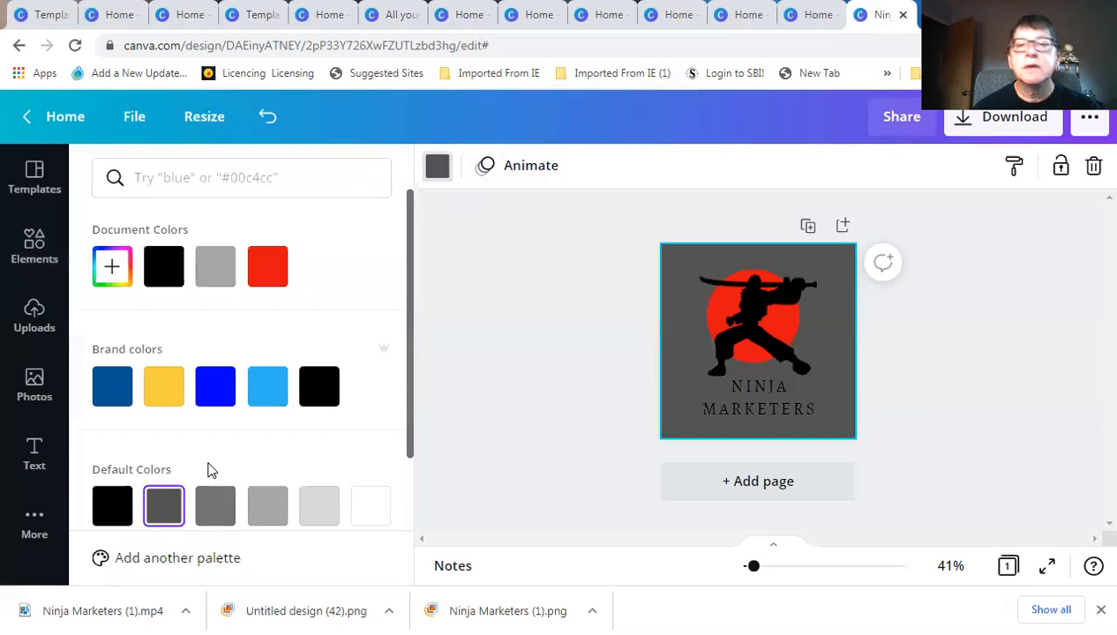
click(544, 326)
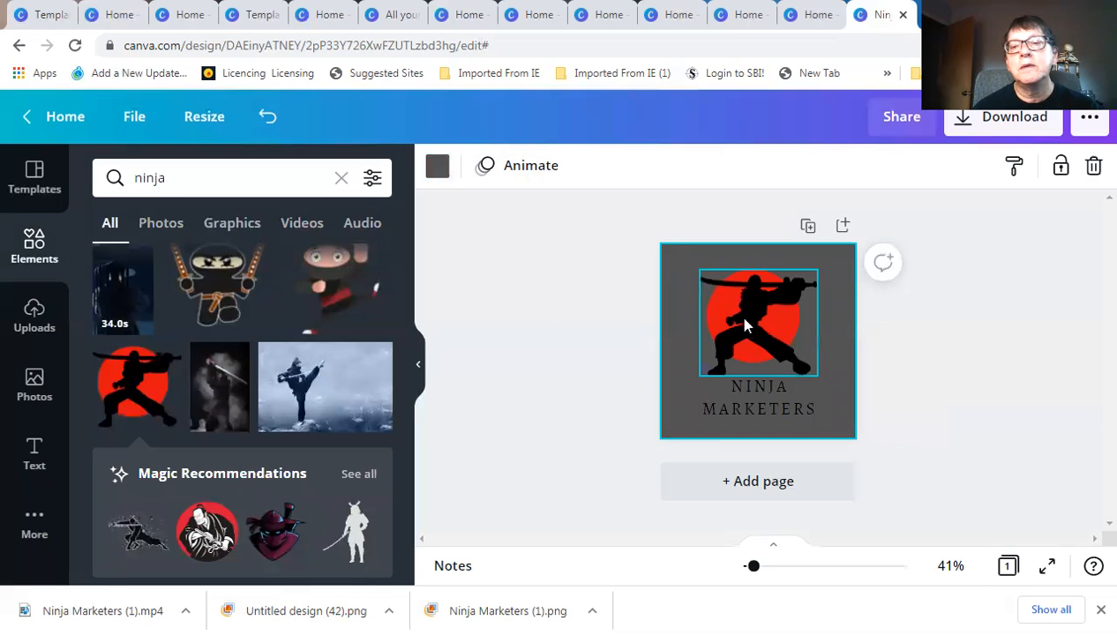
Centre the ninja silhouette horizontally on the page using the centre guide
click(741, 320)
drag(748, 319, 739, 320)
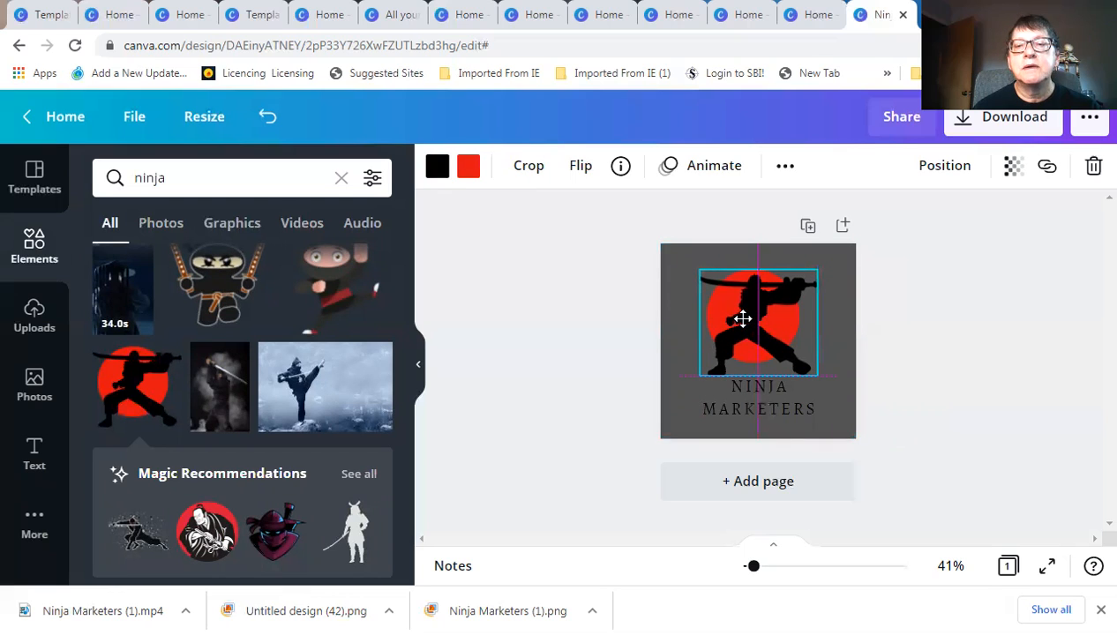
click(618, 360)
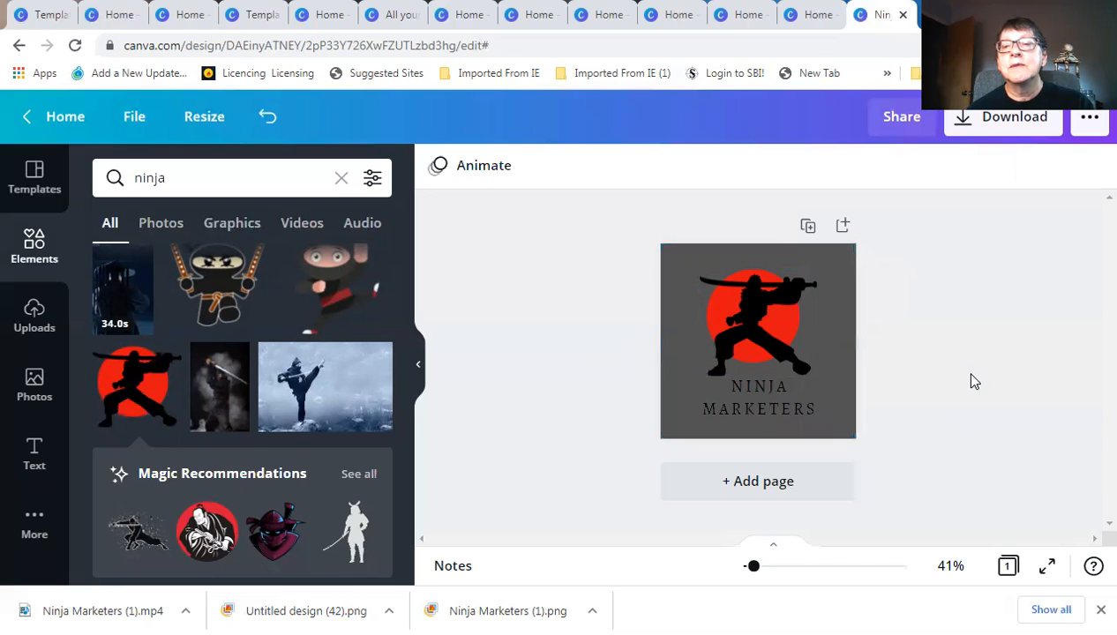
Download the logo as a 500 × 500 px PNG file
click(963, 126)
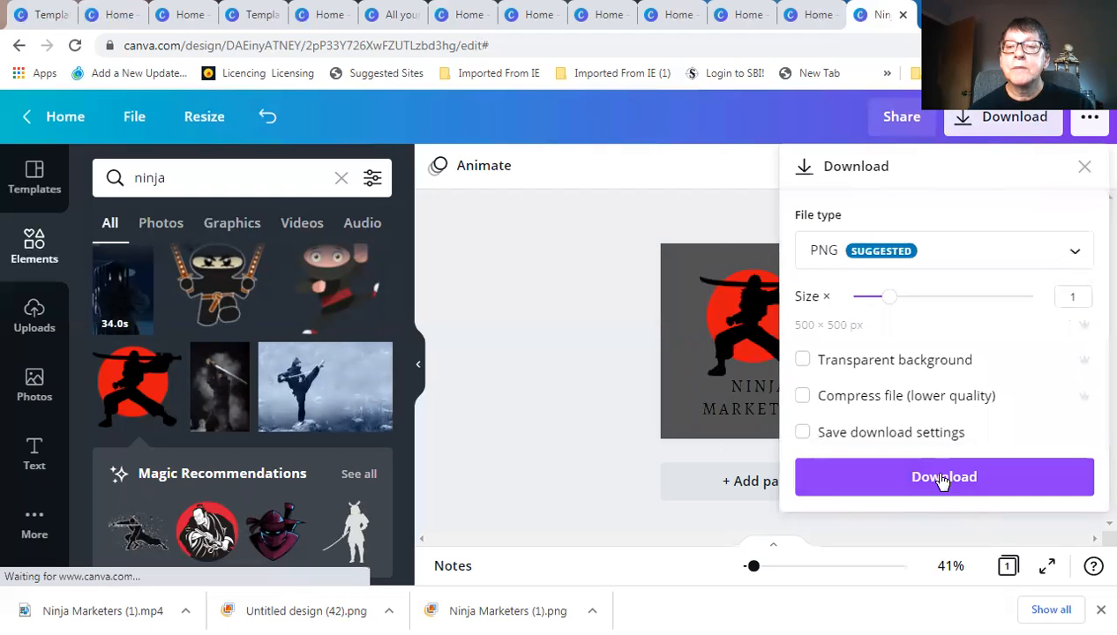
click(941, 477)
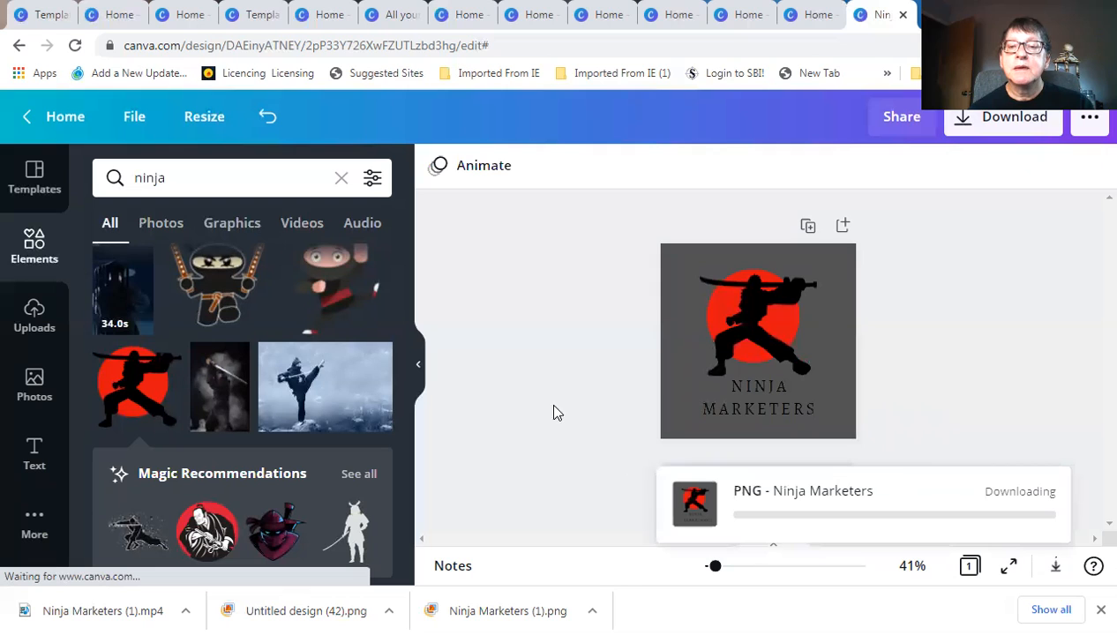
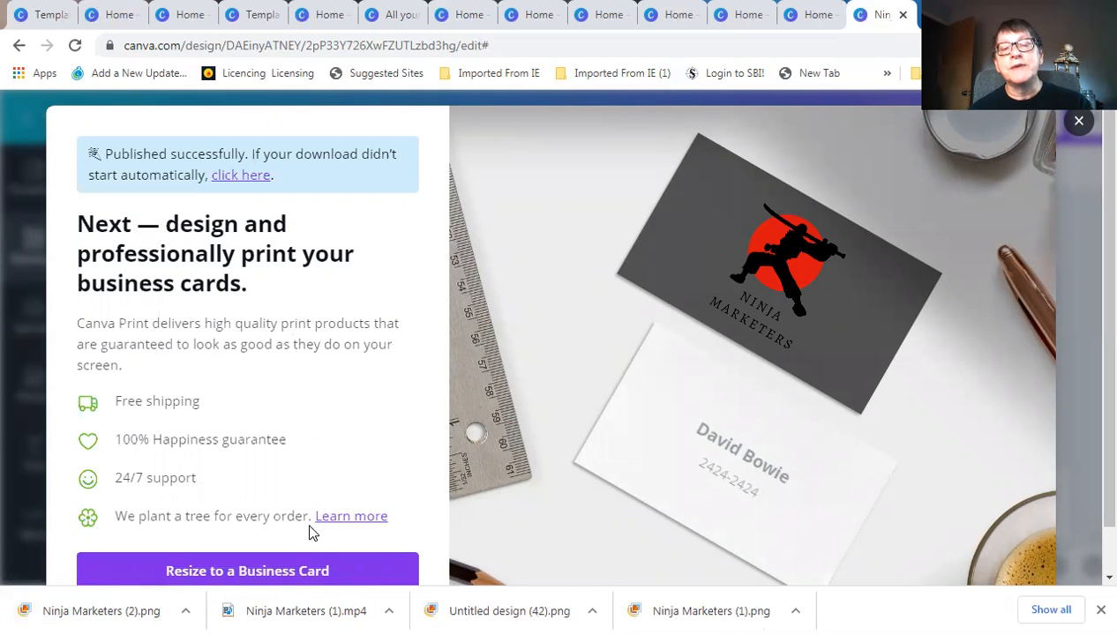
Resize the Ninja Marketers design into a Business Card copy using Resize design
scroll(267, 549, down, 1)
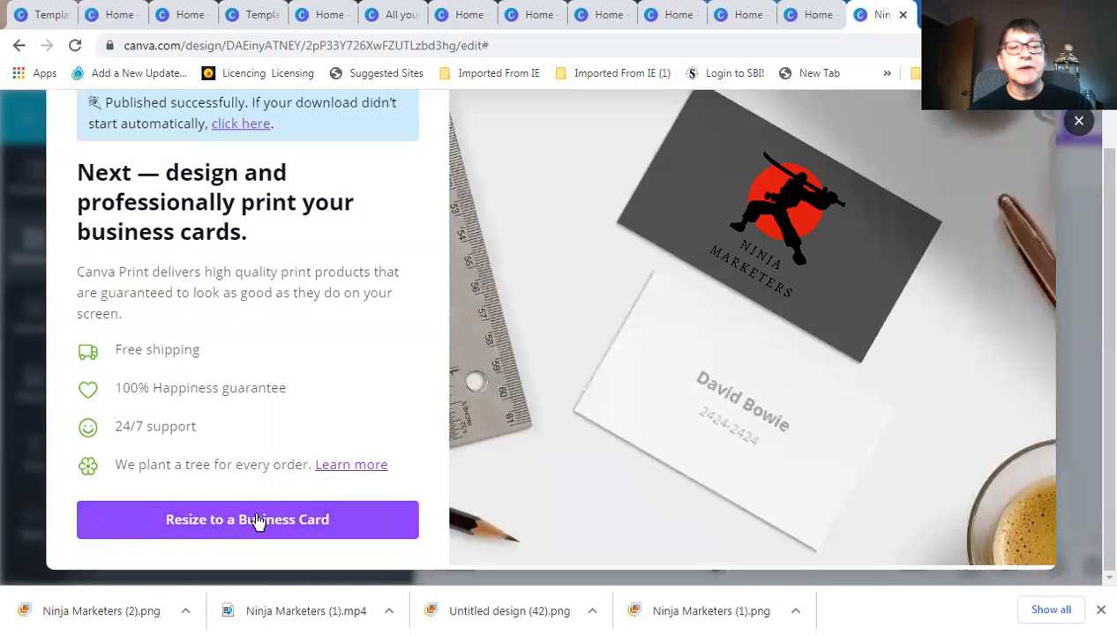
click(256, 521)
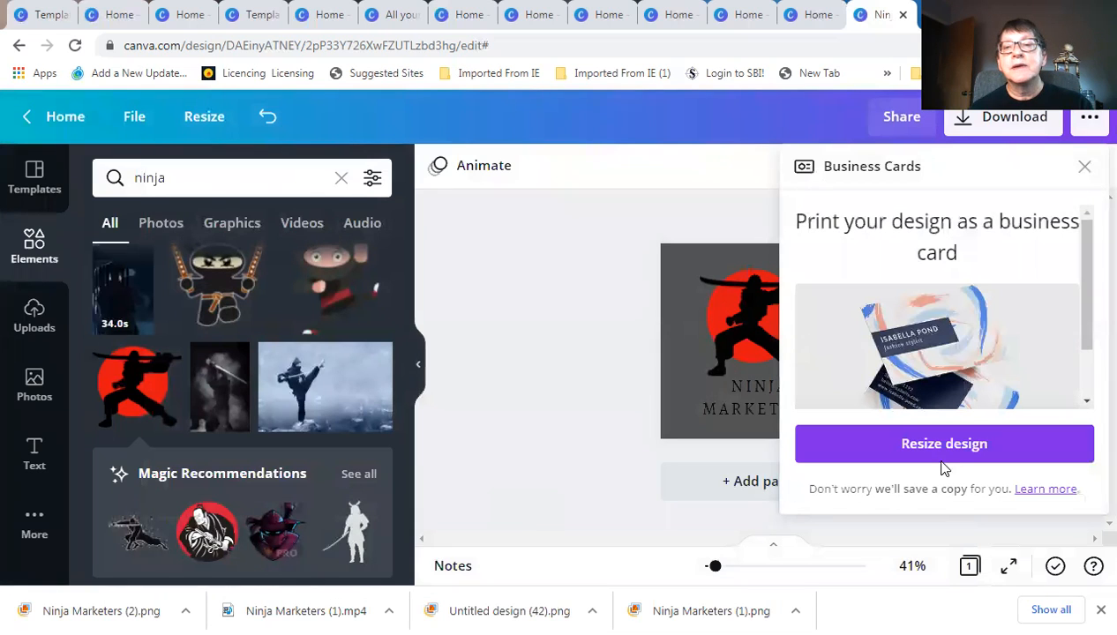
click(947, 446)
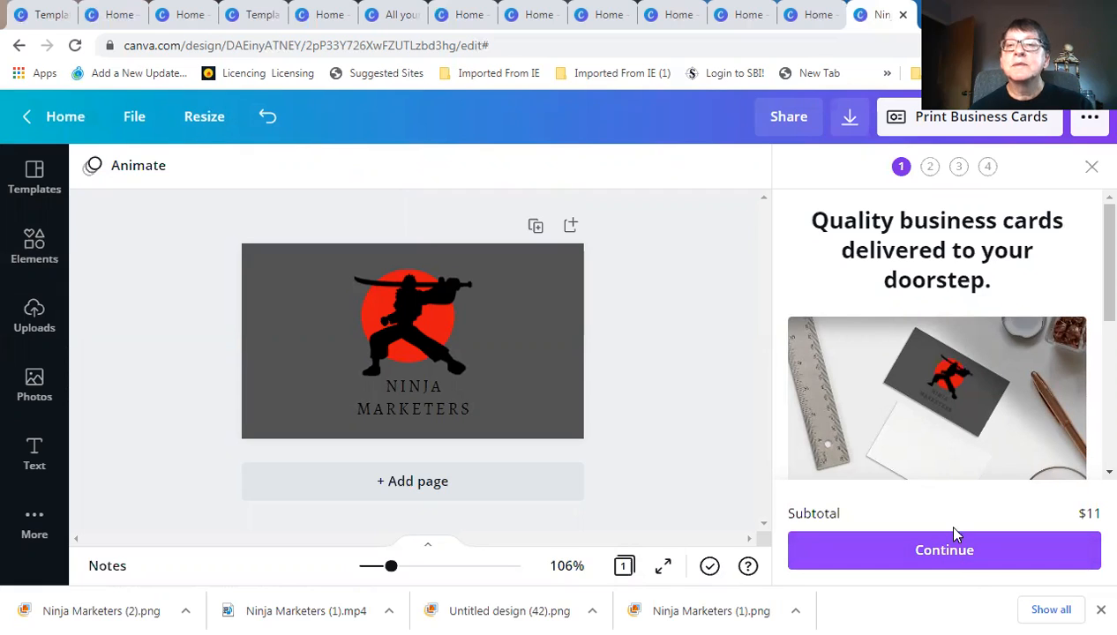
Download the business card as PNG (Ninja Marketers (3).png) and dismiss the print promotion
click(1090, 118)
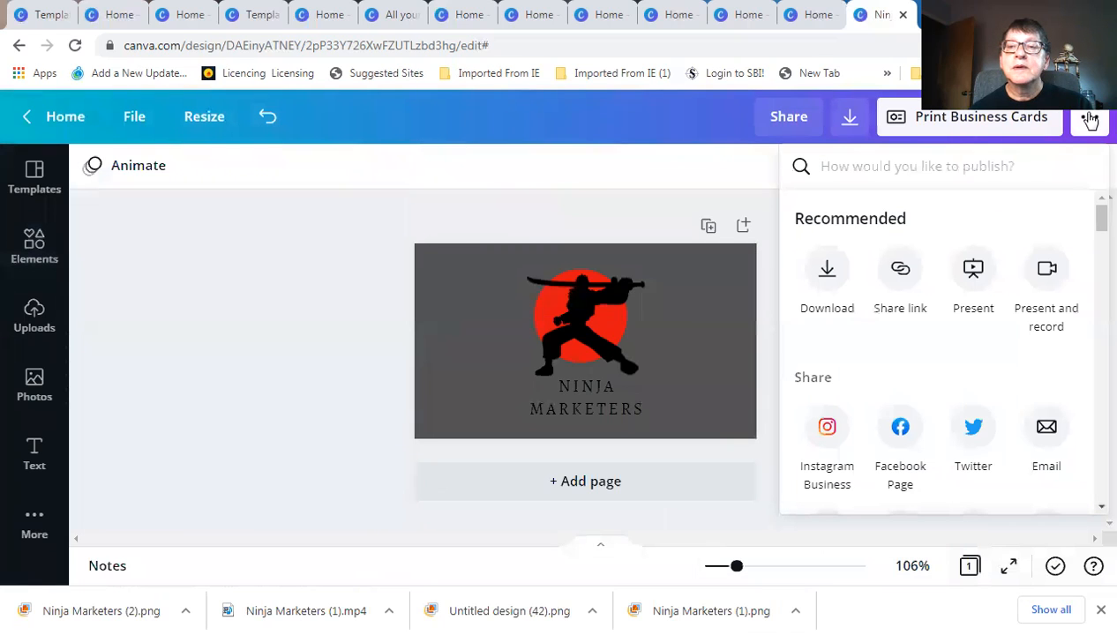
click(827, 268)
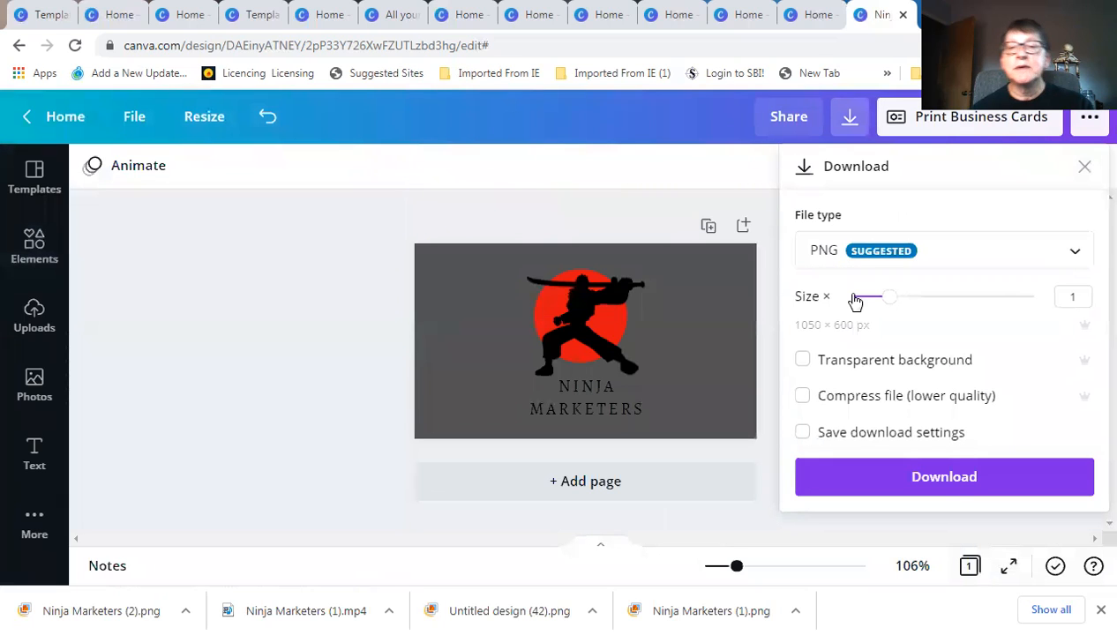
click(945, 483)
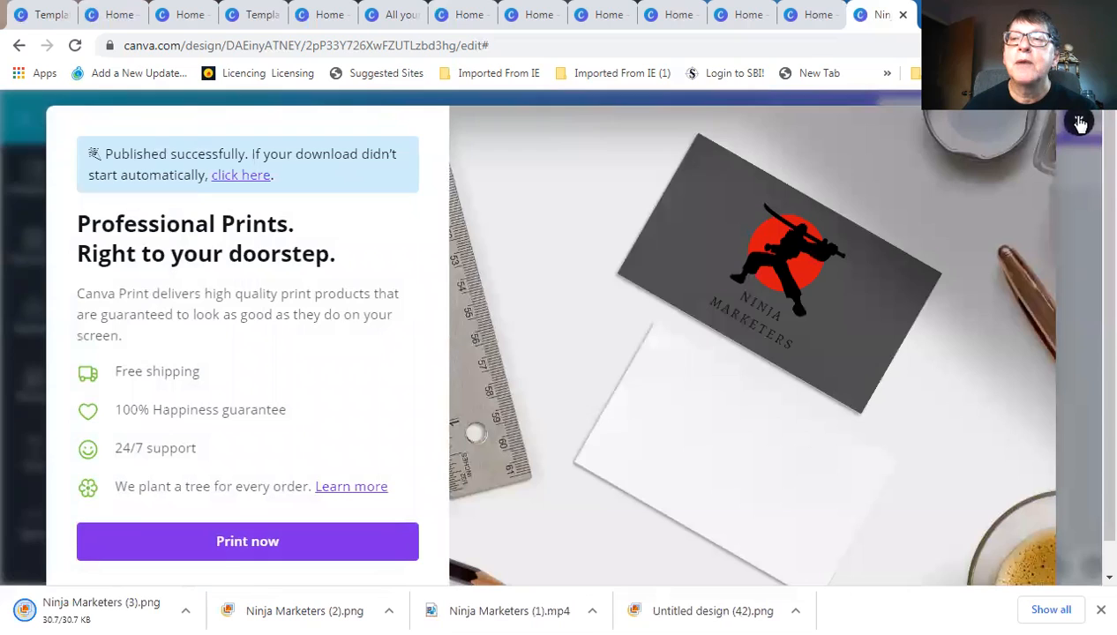
click(1080, 120)
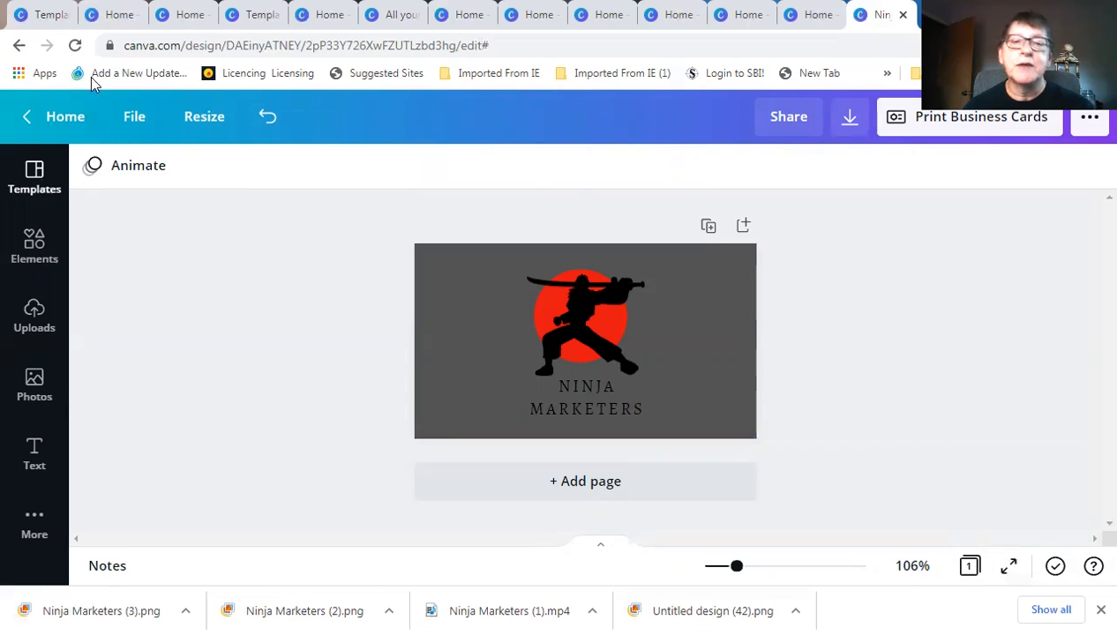
Return to the home dashboard and page the design types past Flyer, Video and Newsletter to Infographic
click(64, 119)
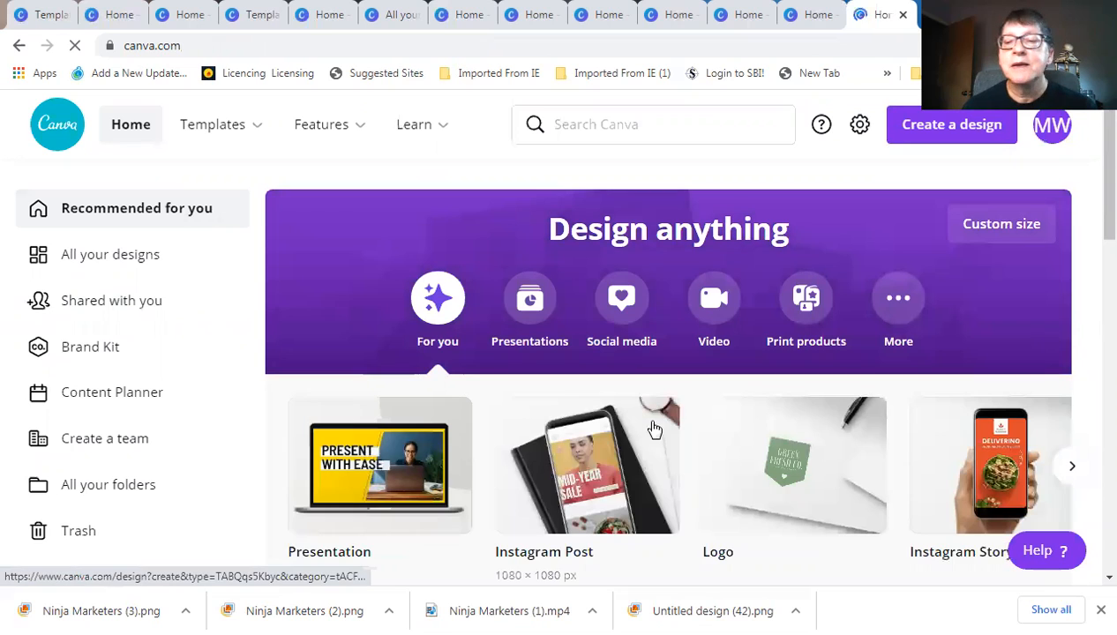
click(1072, 469)
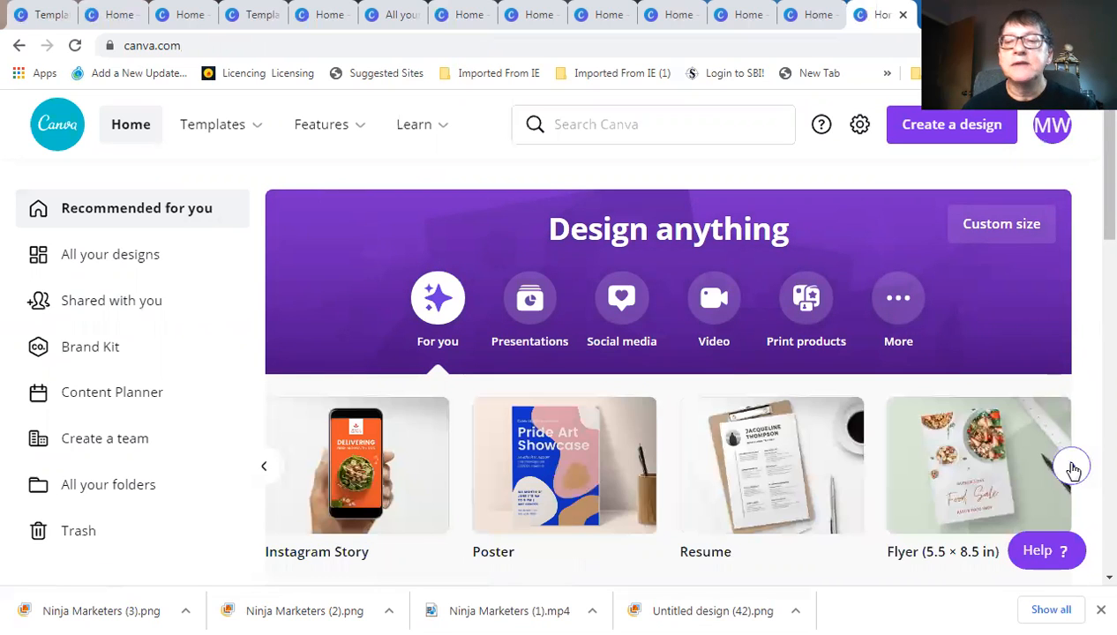
click(1072, 469)
click(1073, 468)
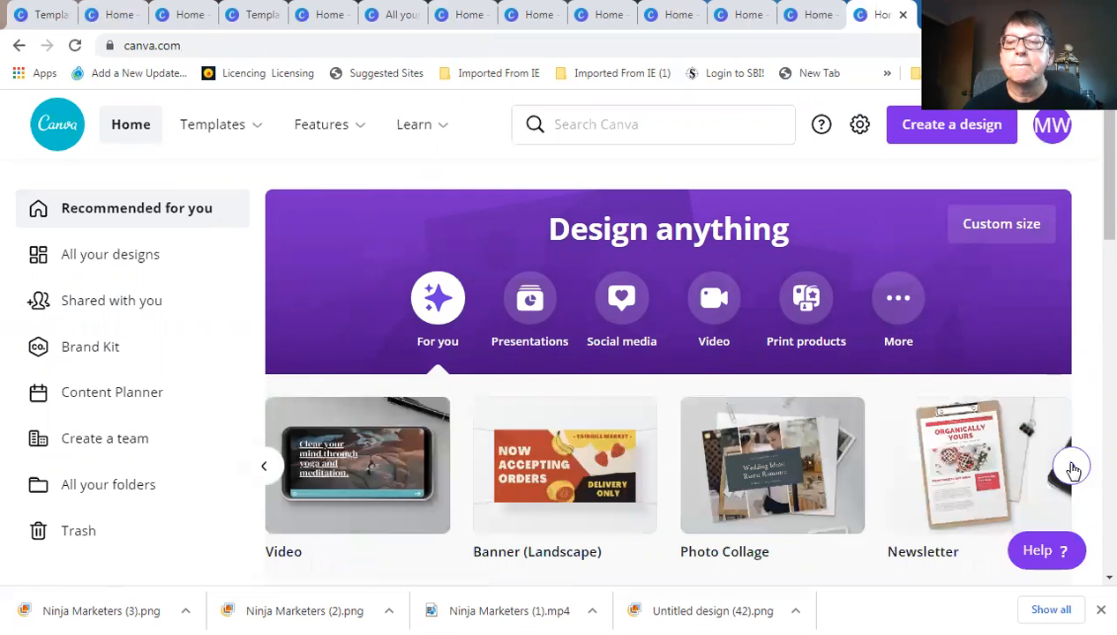
click(1073, 469)
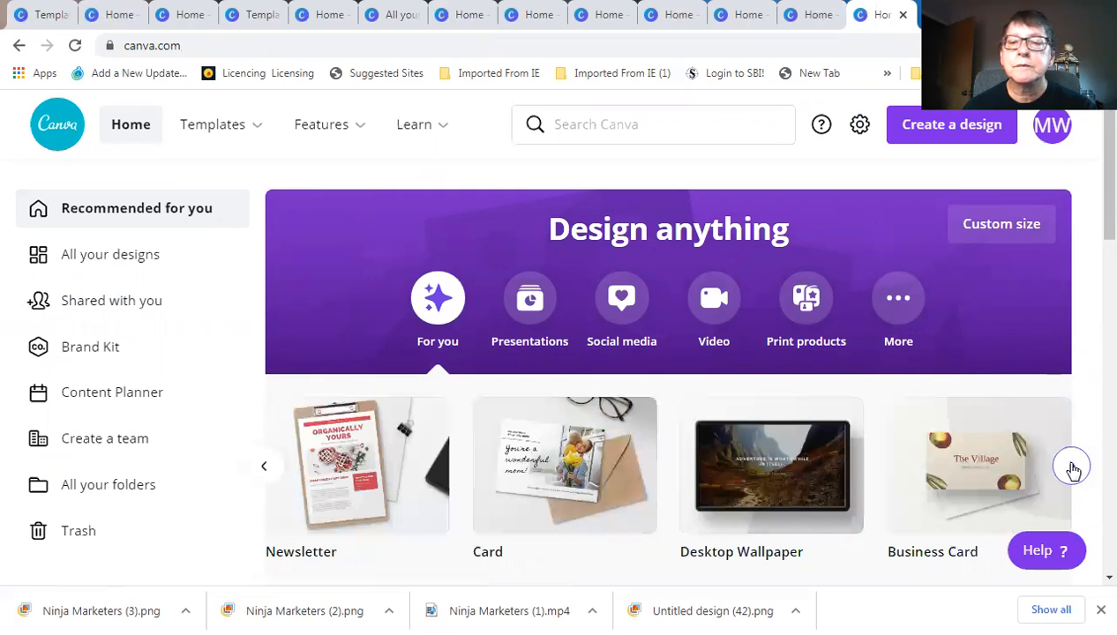
click(1073, 468)
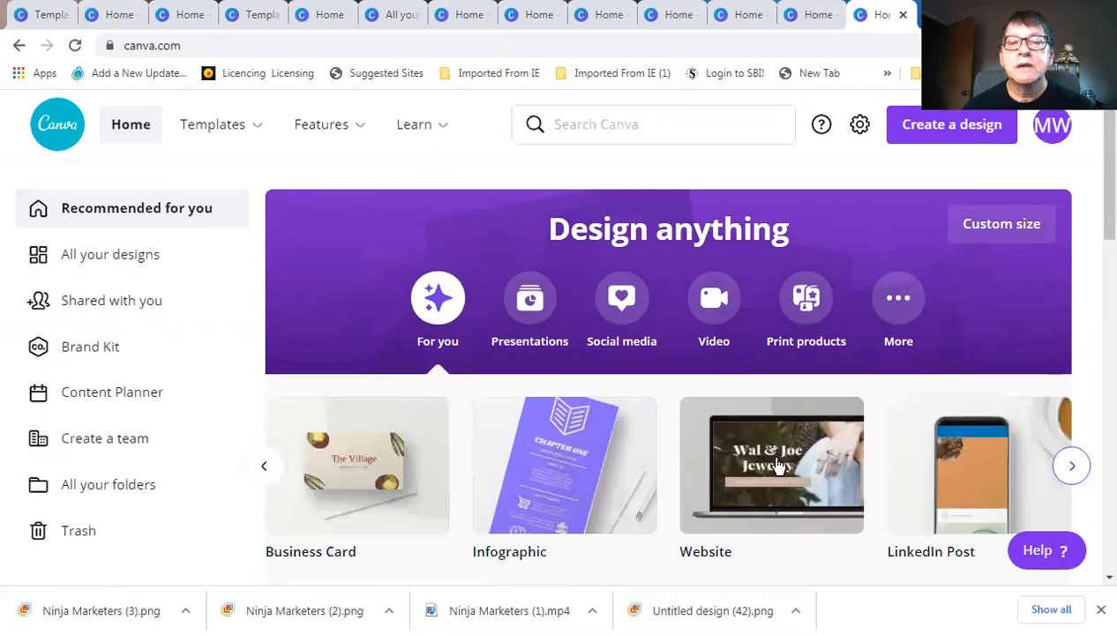
Start a new blank Infographic design and browse its suggested templates
click(565, 456)
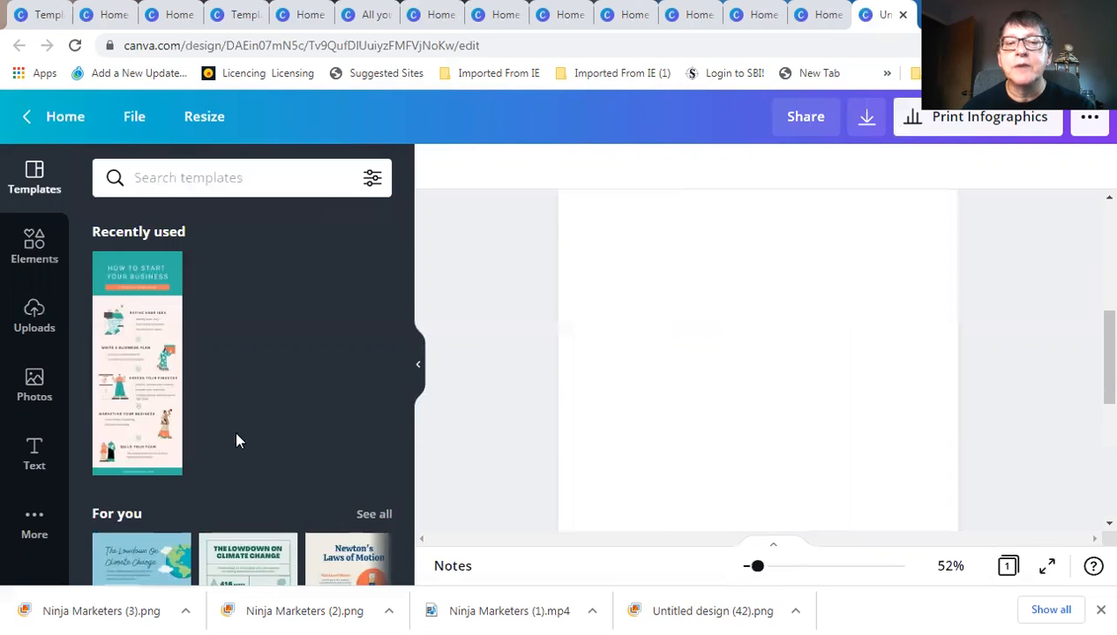
scroll(262, 483, down, 6)
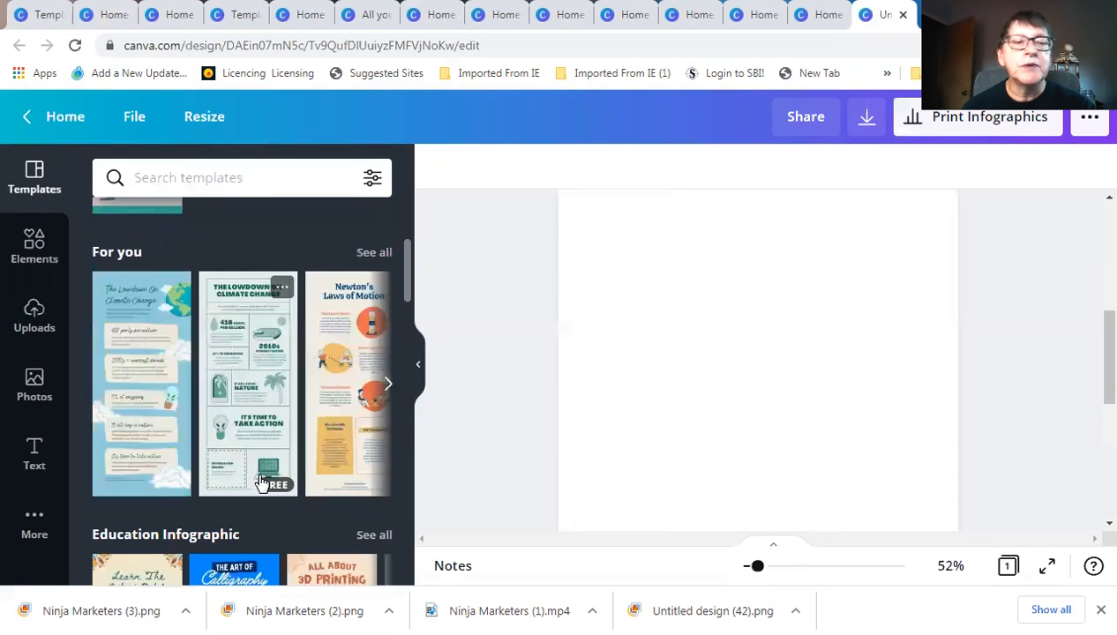
scroll(260, 478, down, 4)
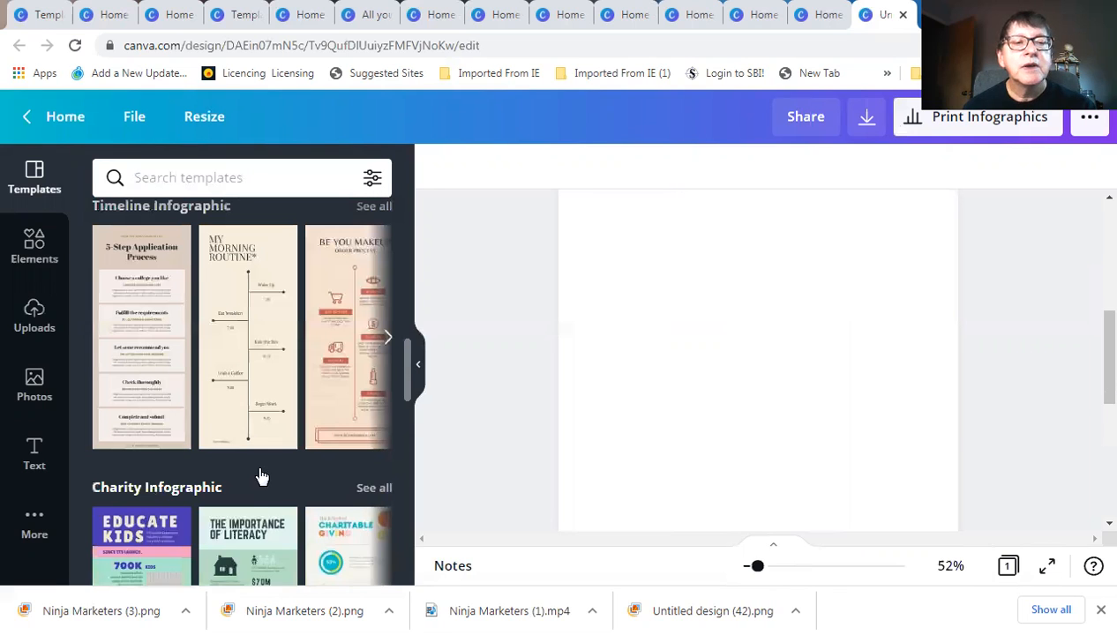
scroll(265, 465, down, 2)
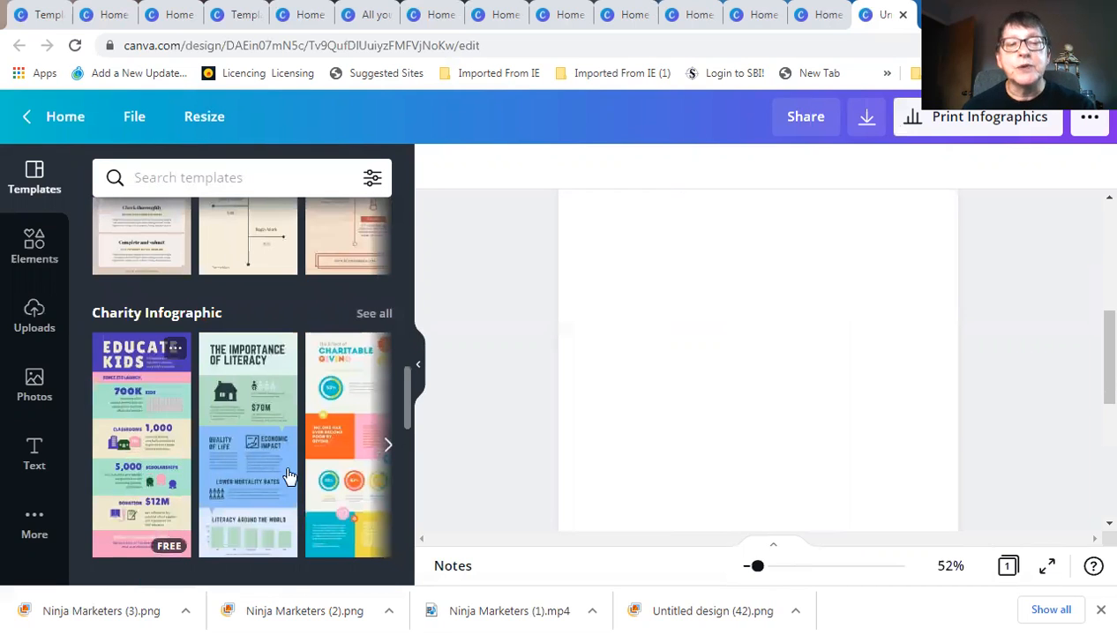
scroll(292, 475, down, 1)
scroll(286, 457, down, 3)
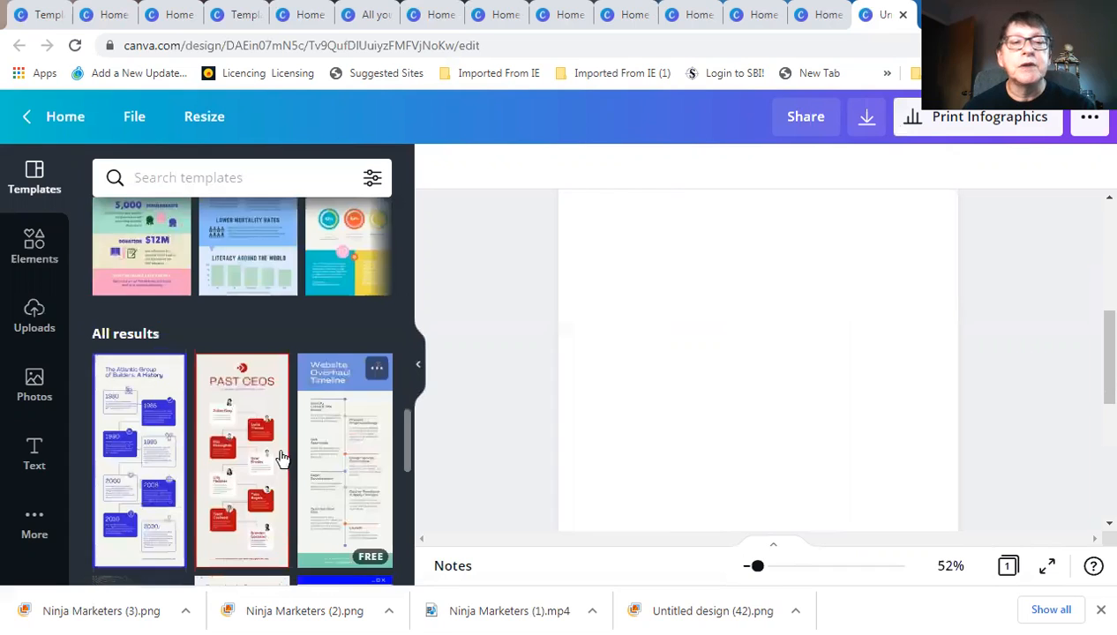
scroll(262, 456, down, 3)
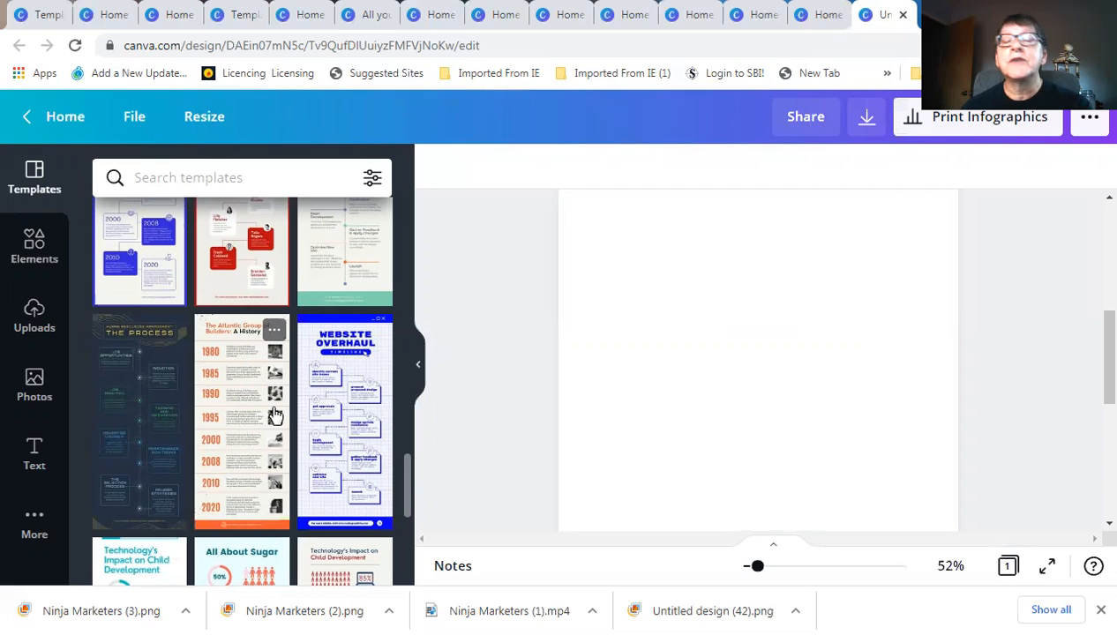
scroll(275, 415, down, 3)
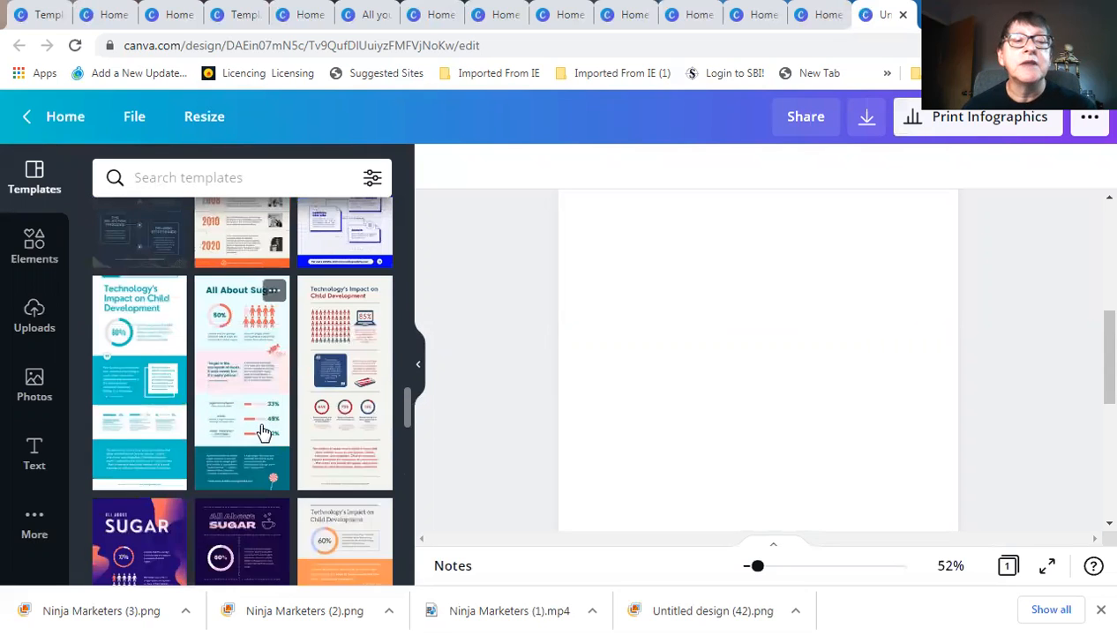
scroll(263, 432, up, 8)
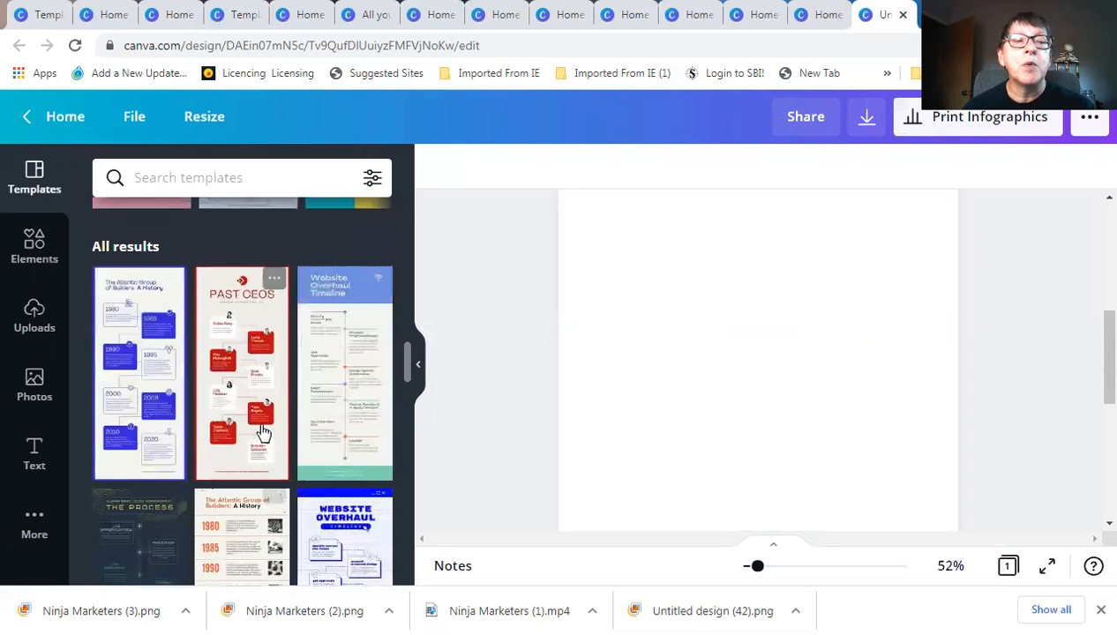
scroll(261, 430, up, 3)
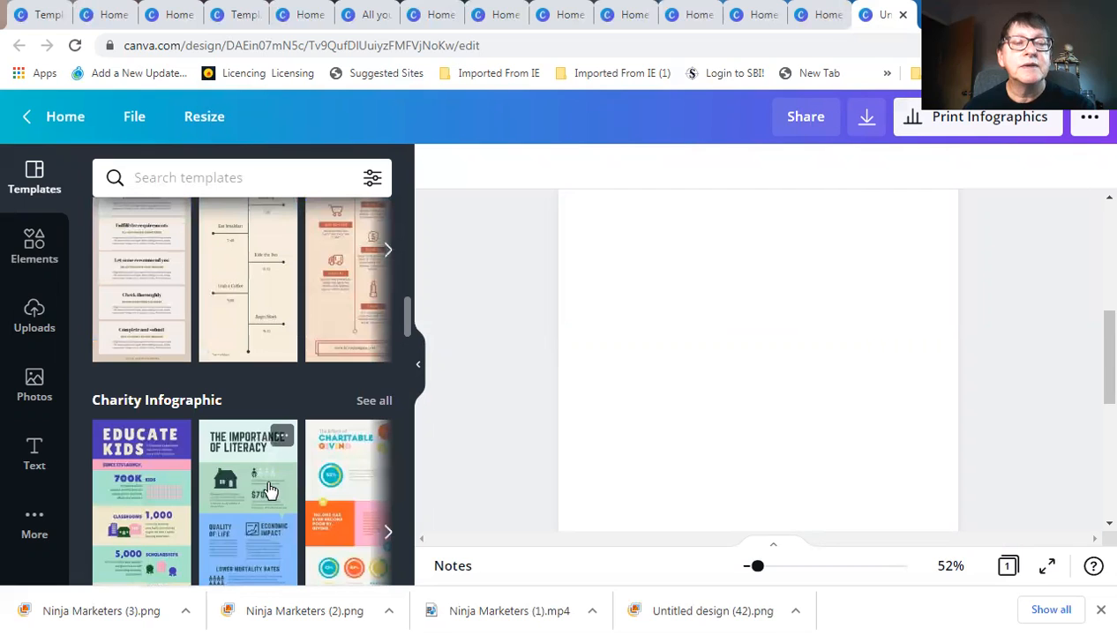
scroll(270, 490, up, 7)
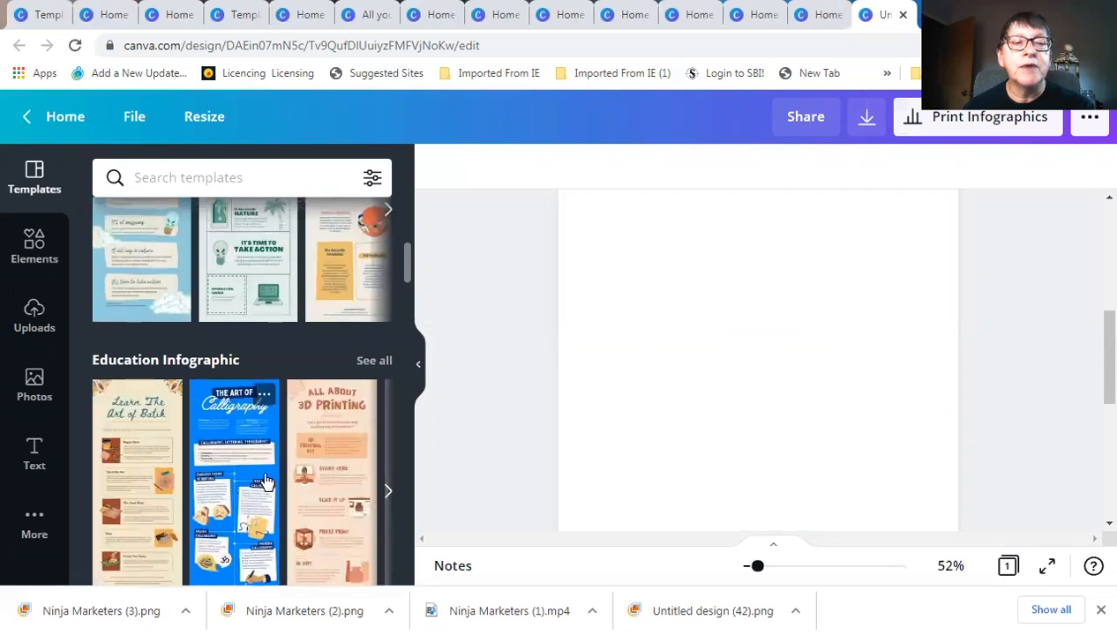
scroll(263, 477, up, 2)
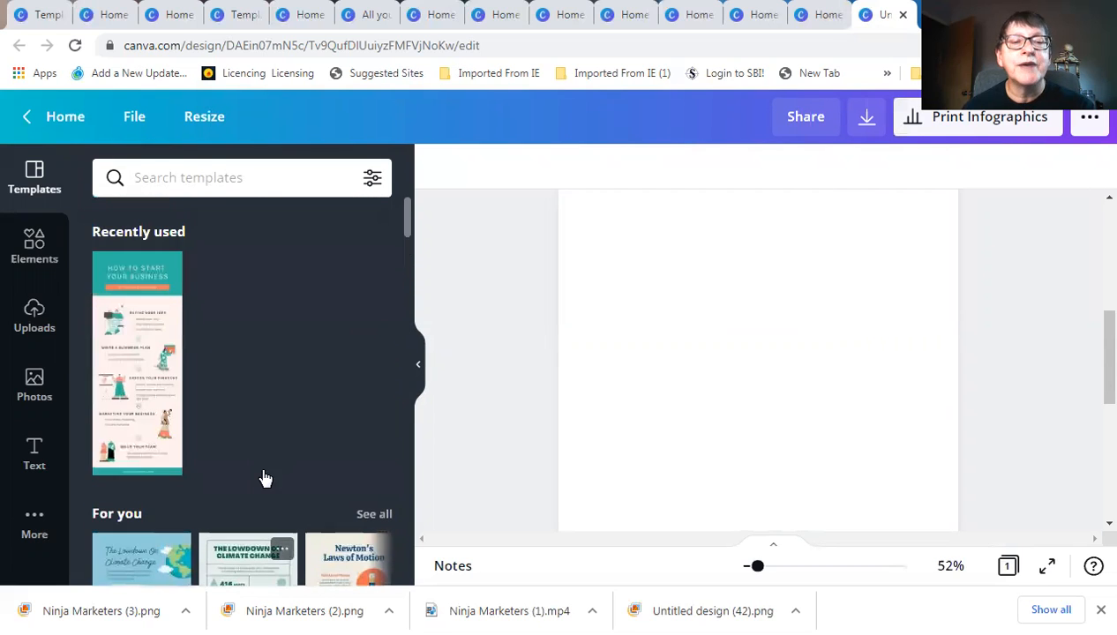
scroll(262, 477, down, 6)
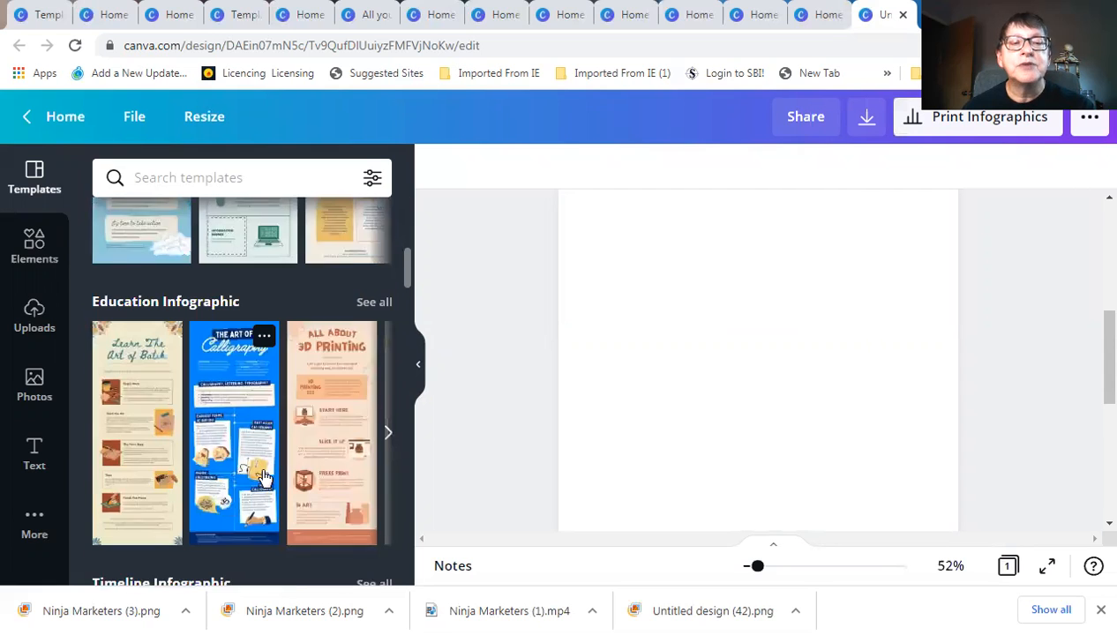
scroll(262, 468, up, 5)
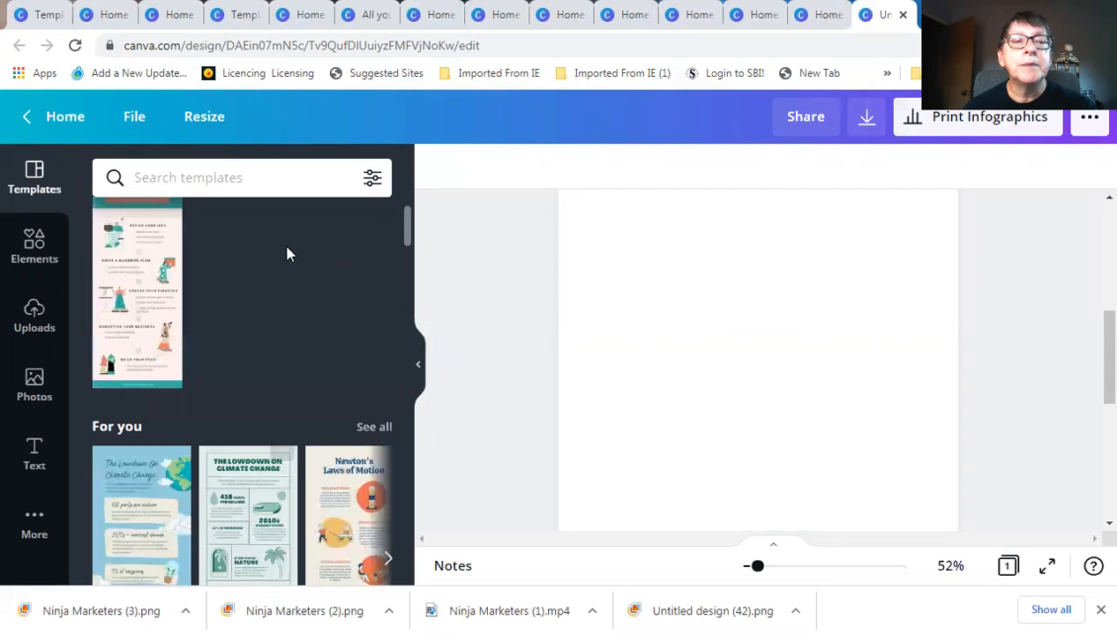
Search the templates for 'marketing' and browse the results
click(250, 178)
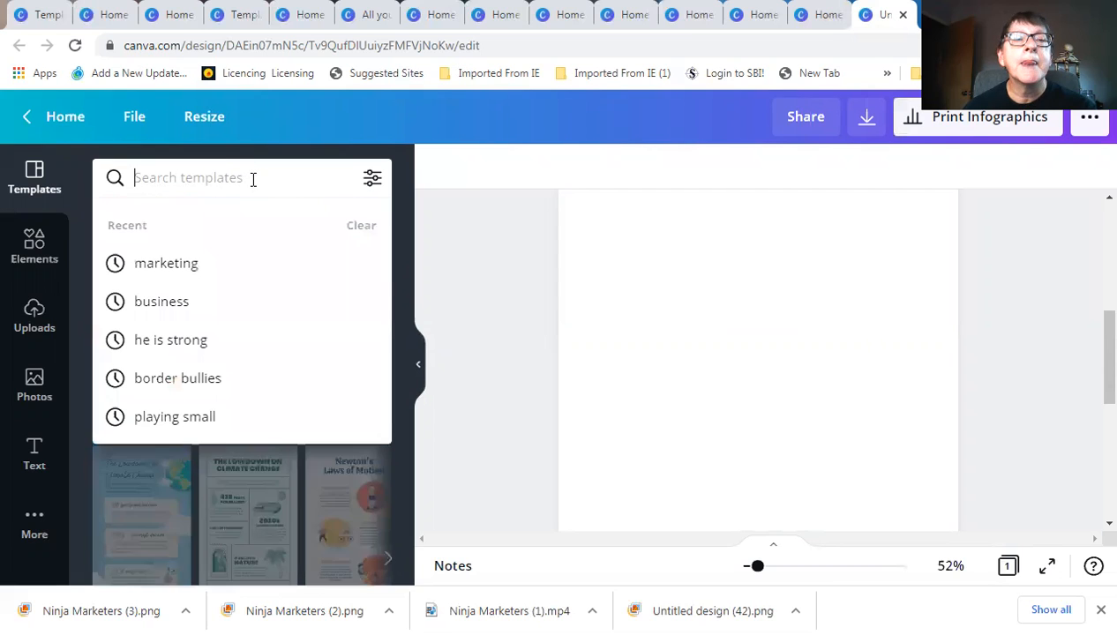
click(179, 264)
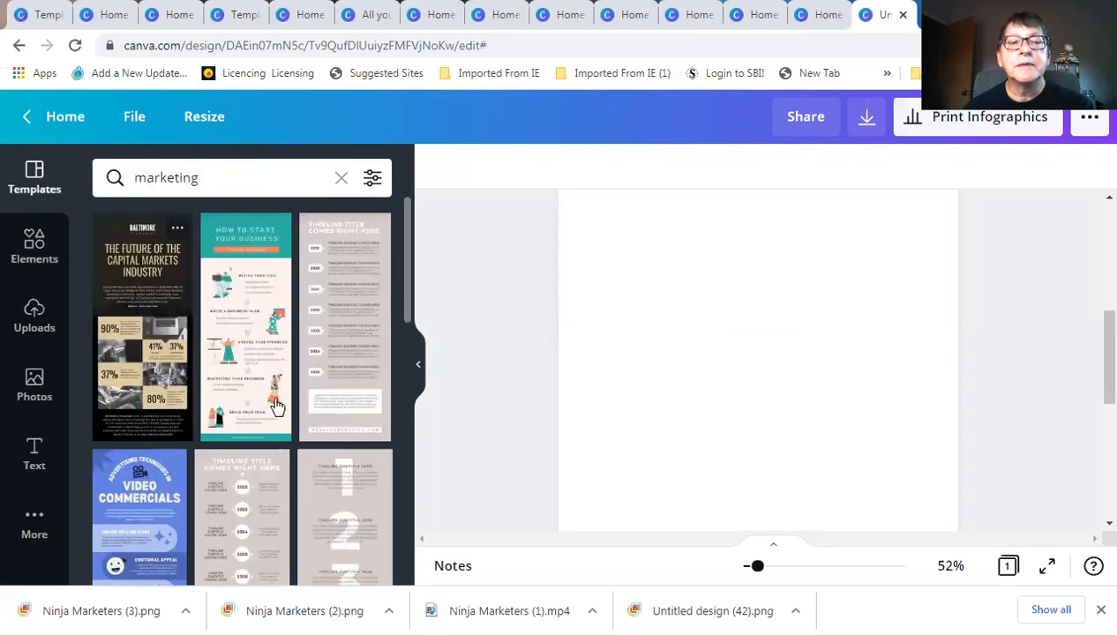
scroll(273, 344, down, 2)
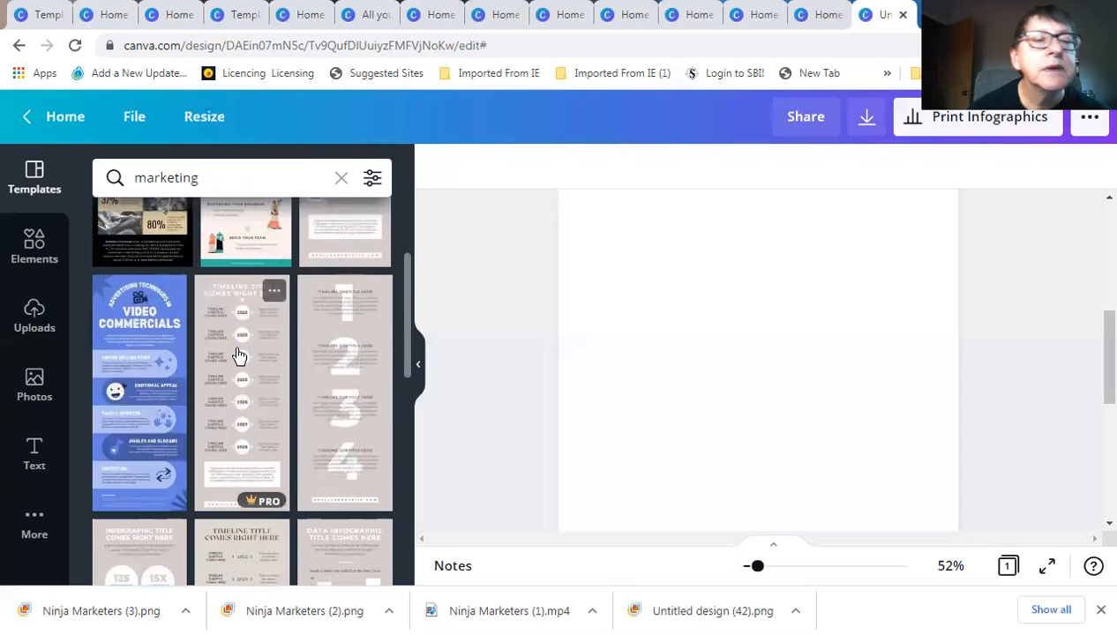
scroll(242, 335, down, 1)
scroll(249, 317, up, 3)
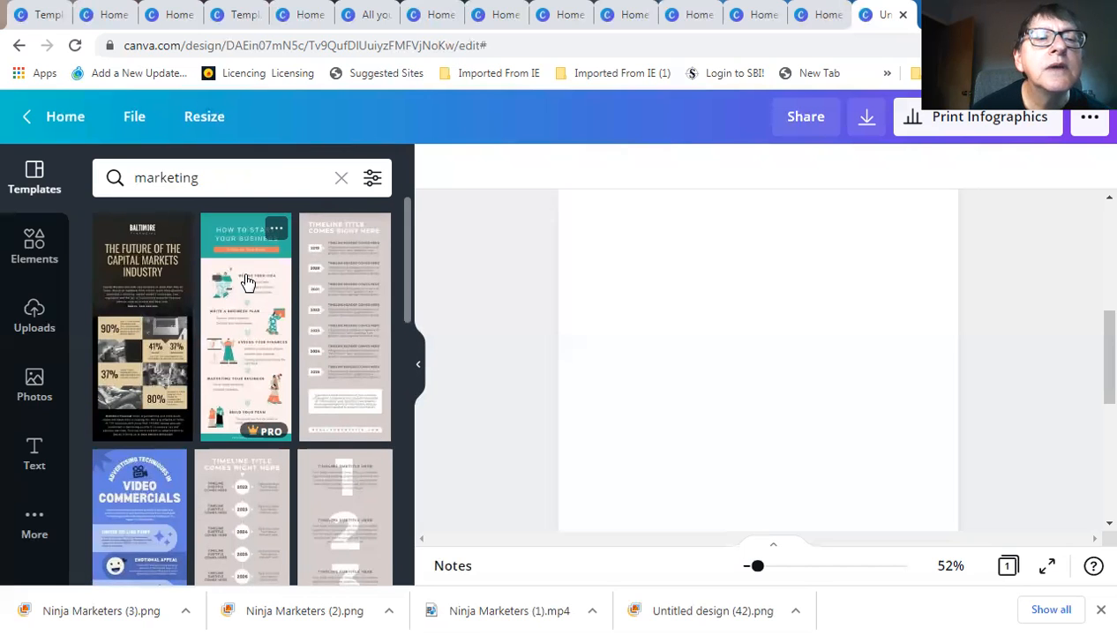
Apply the How to Start Your Business template and scroll through its sections
click(247, 283)
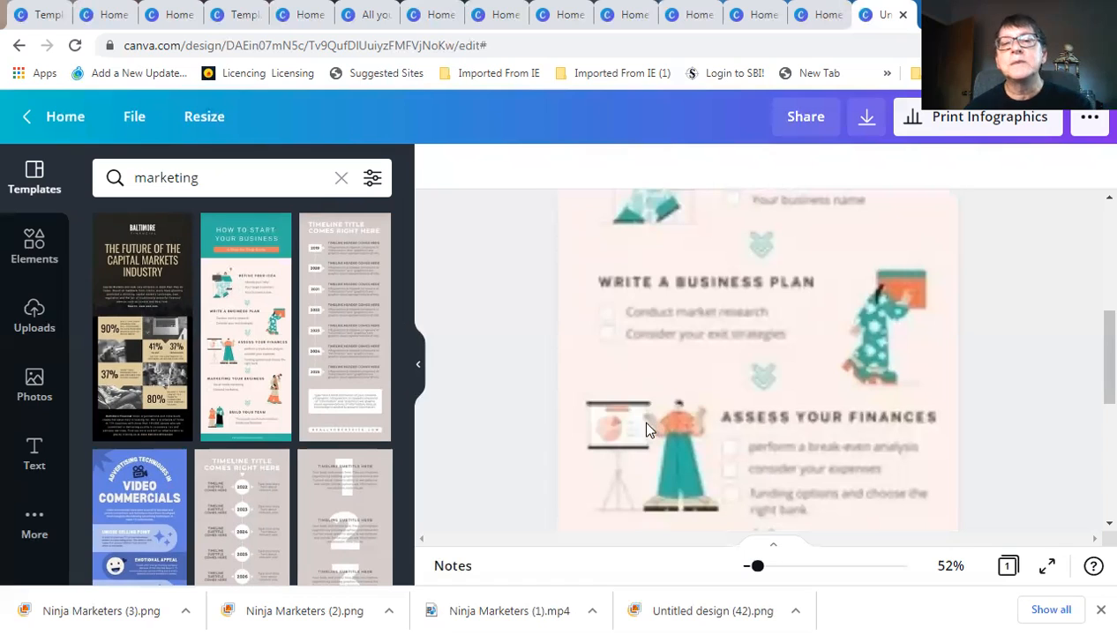
click(569, 354)
scroll(571, 363, up, 1)
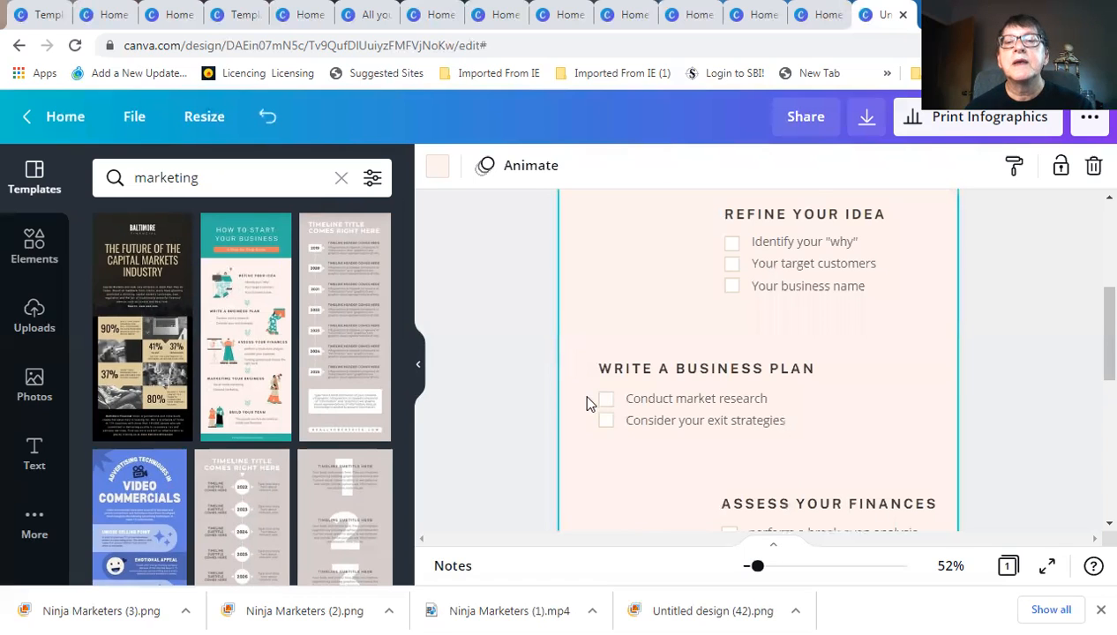
scroll(565, 414, up, 2)
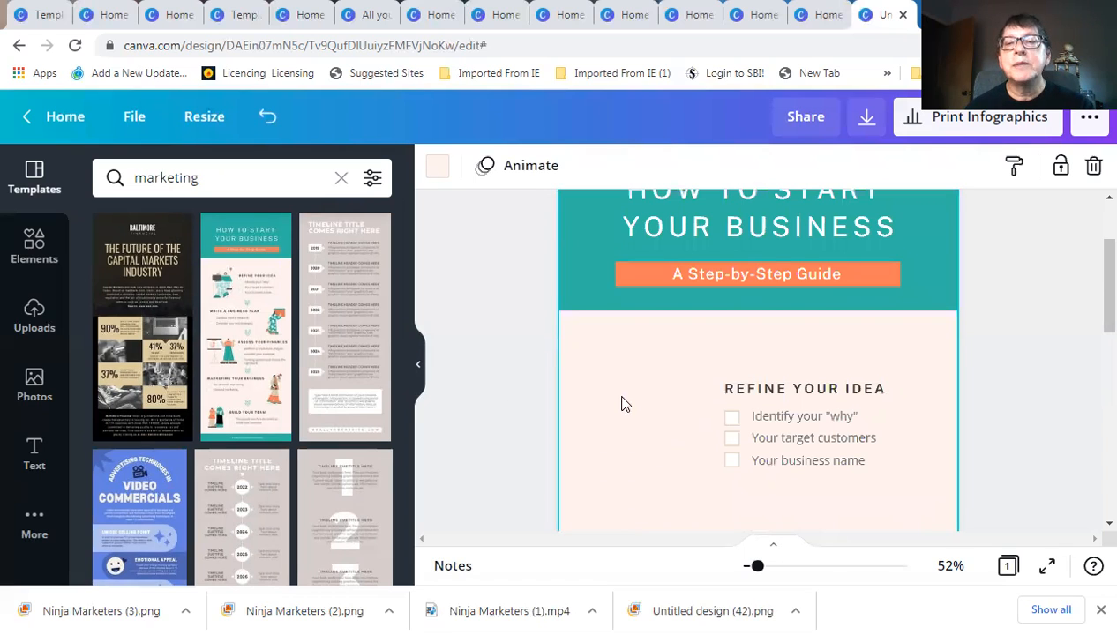
scroll(764, 441, up, 2)
scroll(757, 441, down, 1)
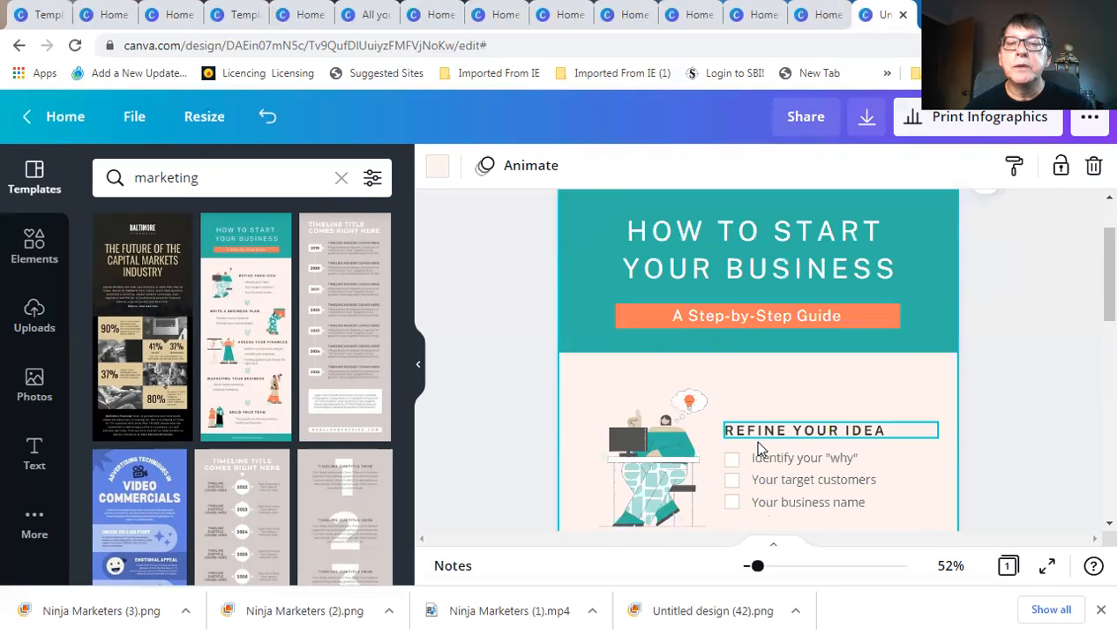
scroll(758, 441, down, 2)
scroll(762, 450, down, 1)
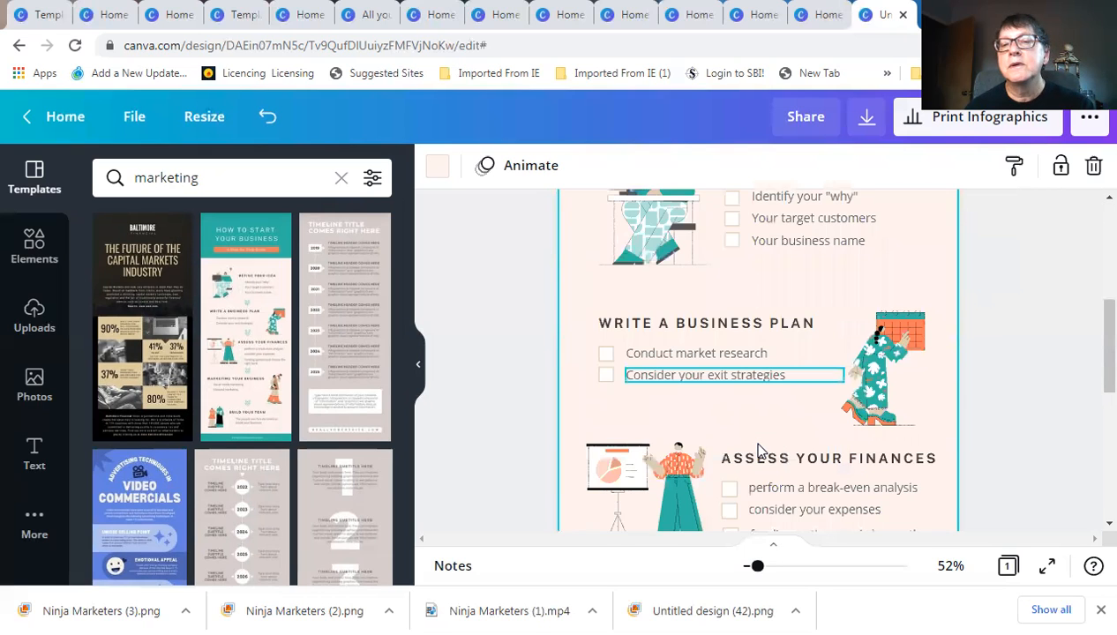
scroll(761, 450, down, 2)
scroll(777, 471, down, 3)
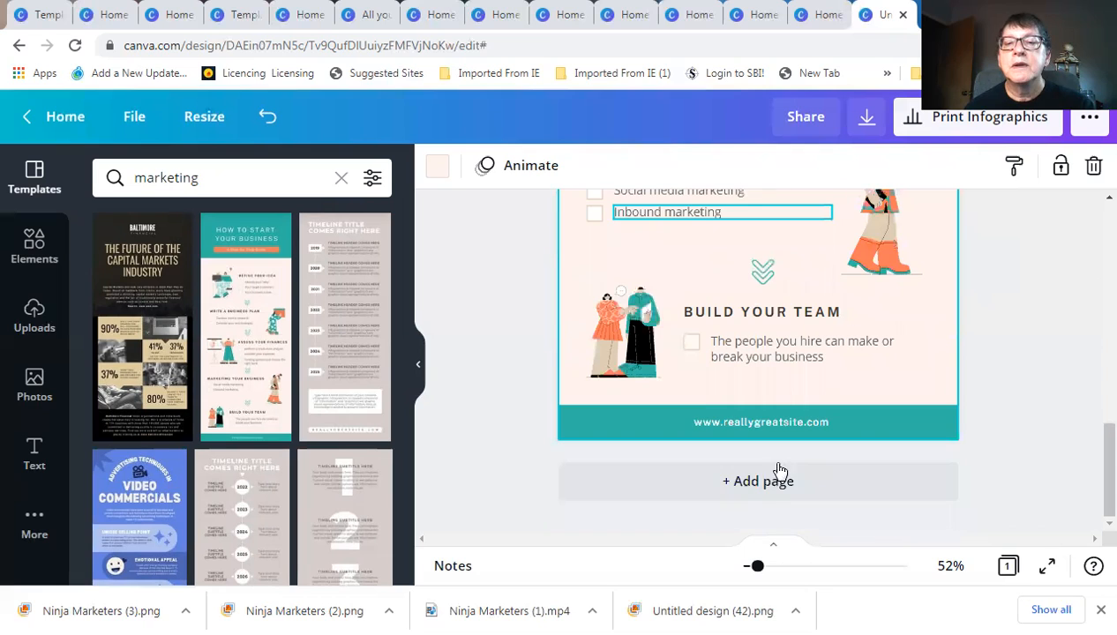
scroll(792, 423, up, 3)
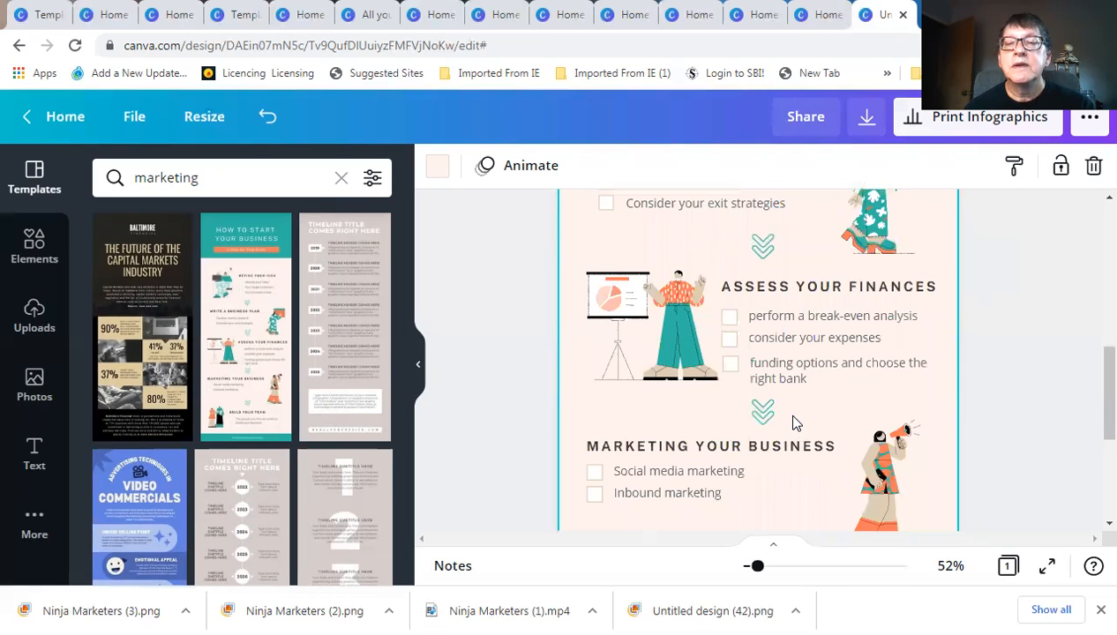
scroll(790, 426, up, 1)
scroll(790, 426, up, 3)
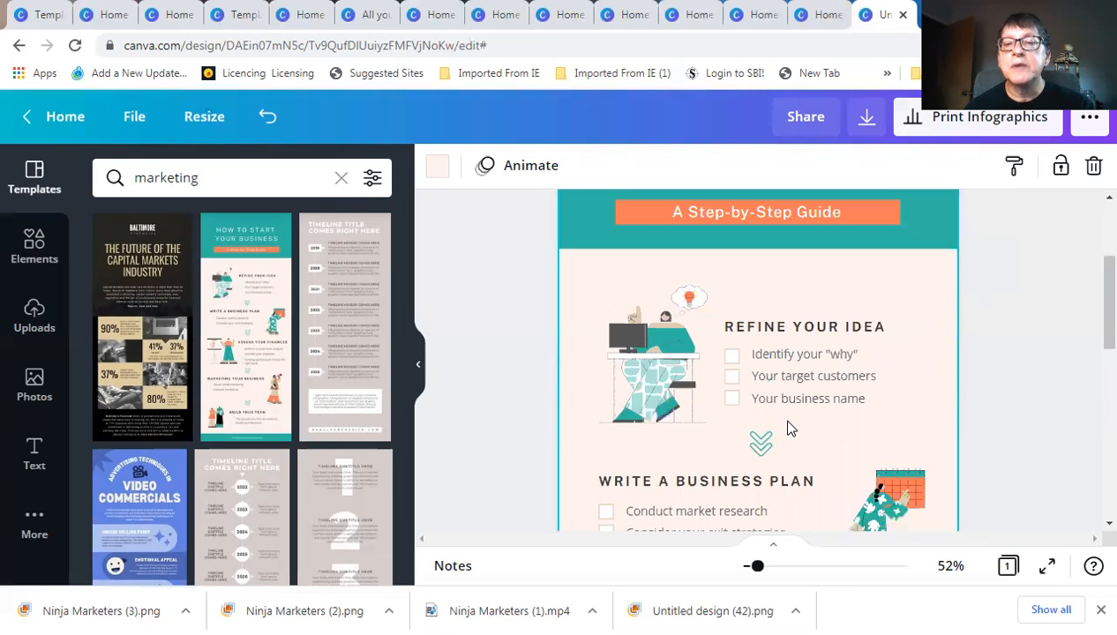
scroll(790, 428, up, 2)
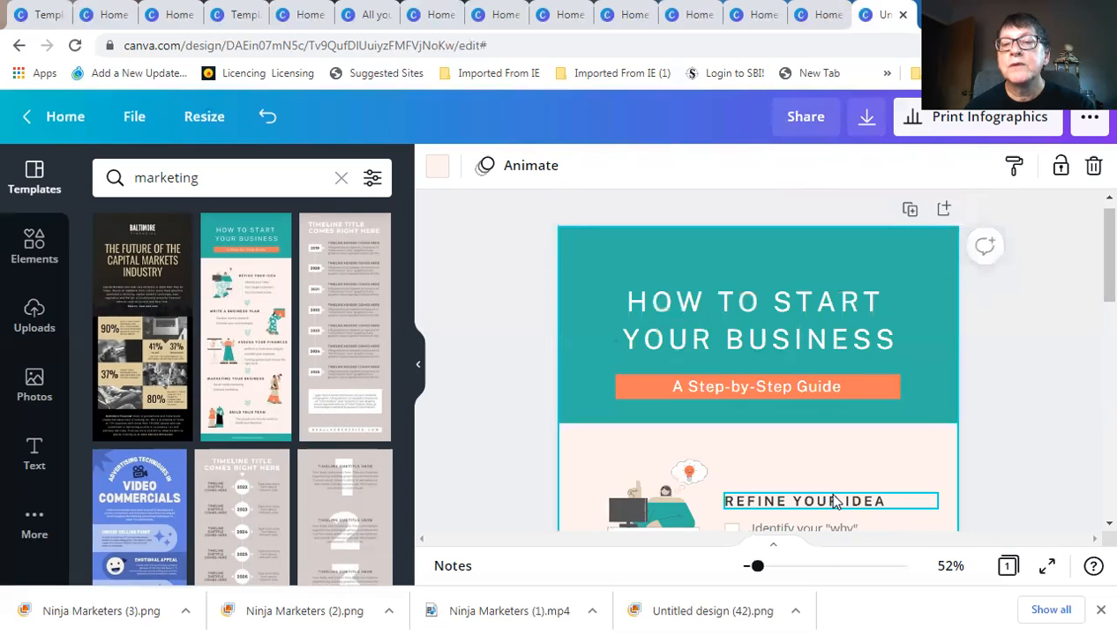
Select the teal header block at the top of the infographic
click(599, 262)
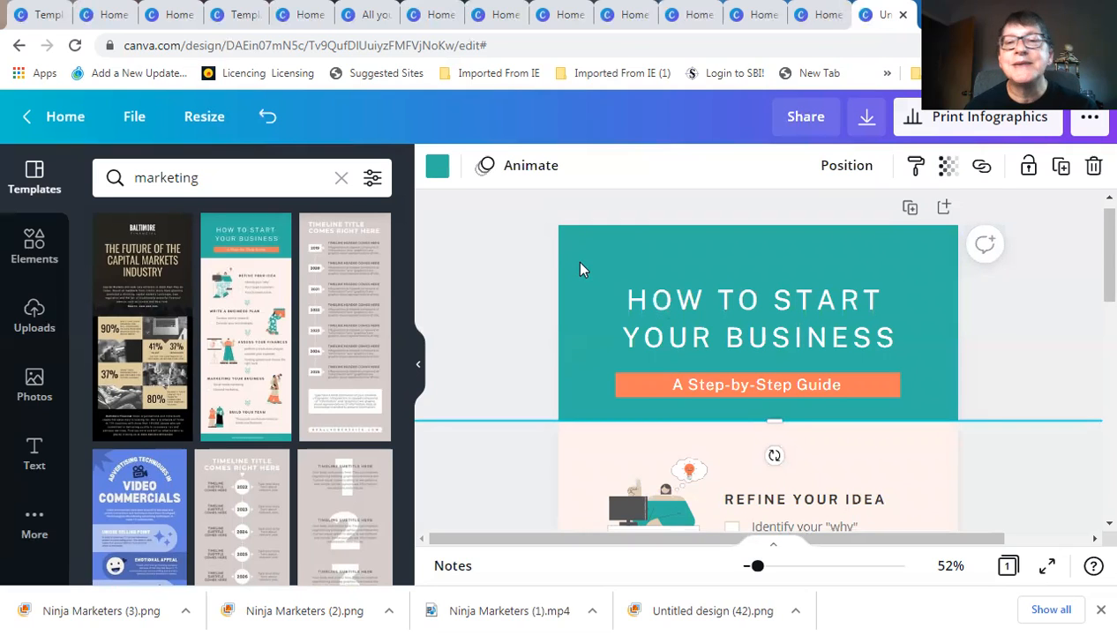
scroll(577, 282, down, 1)
scroll(574, 298, up, 1)
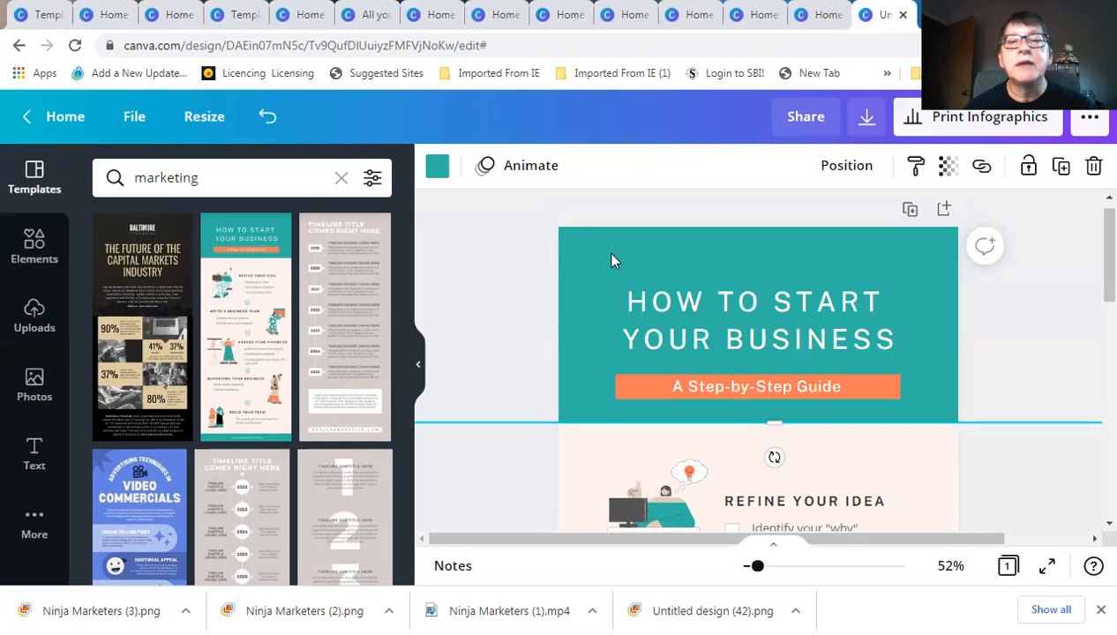
Recolour the header dark blue #025492 and the A Step-by-Step Guide bar bright blue #0000ff
click(437, 168)
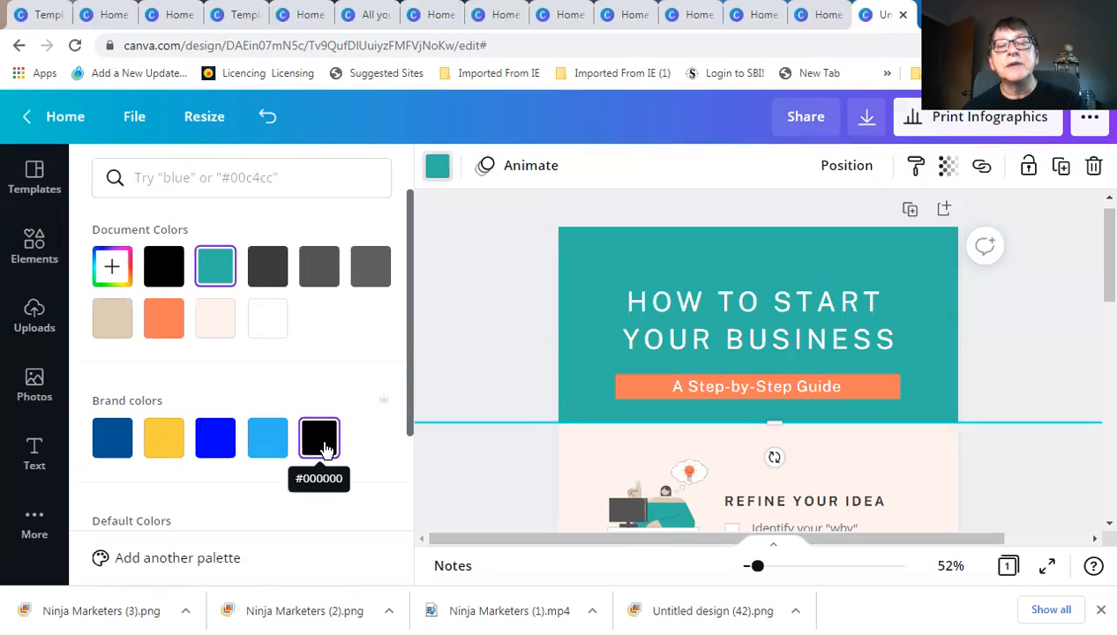
click(119, 441)
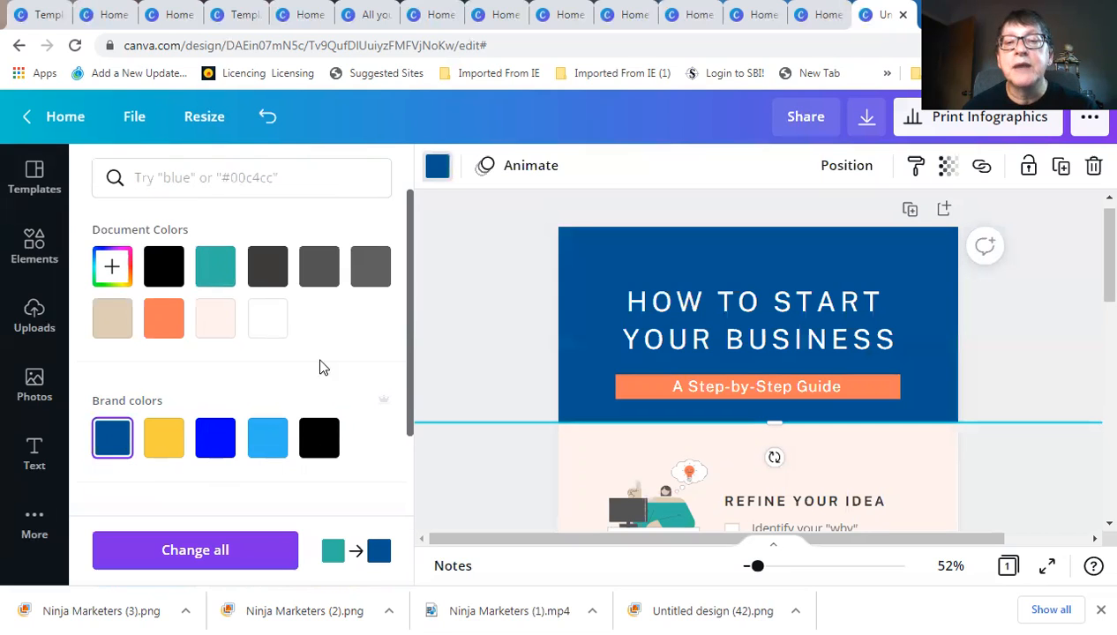
click(643, 386)
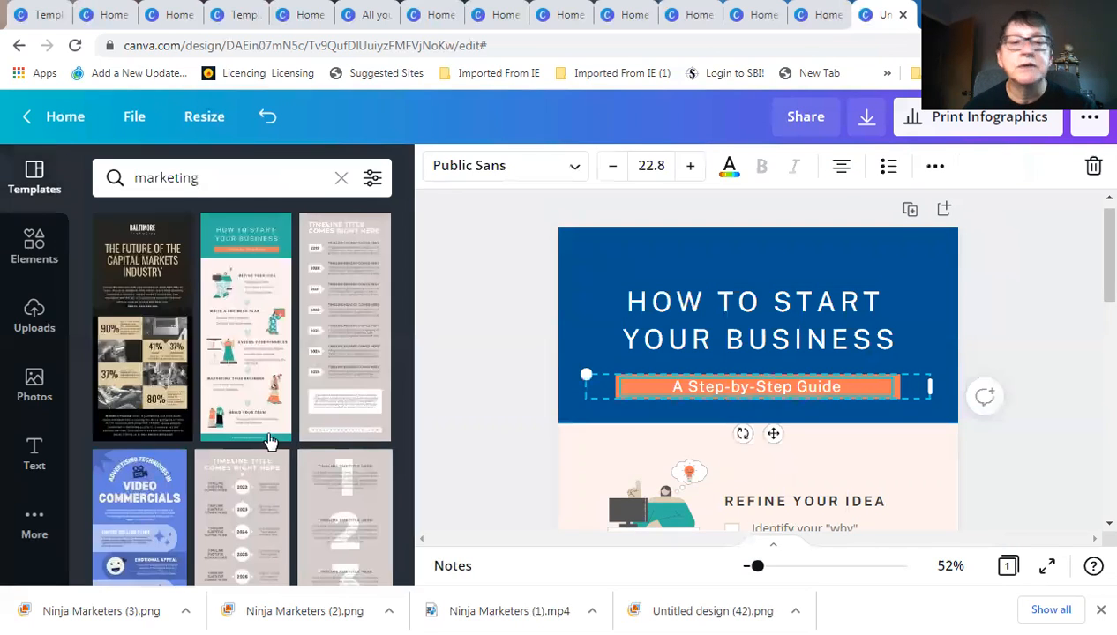
click(617, 386)
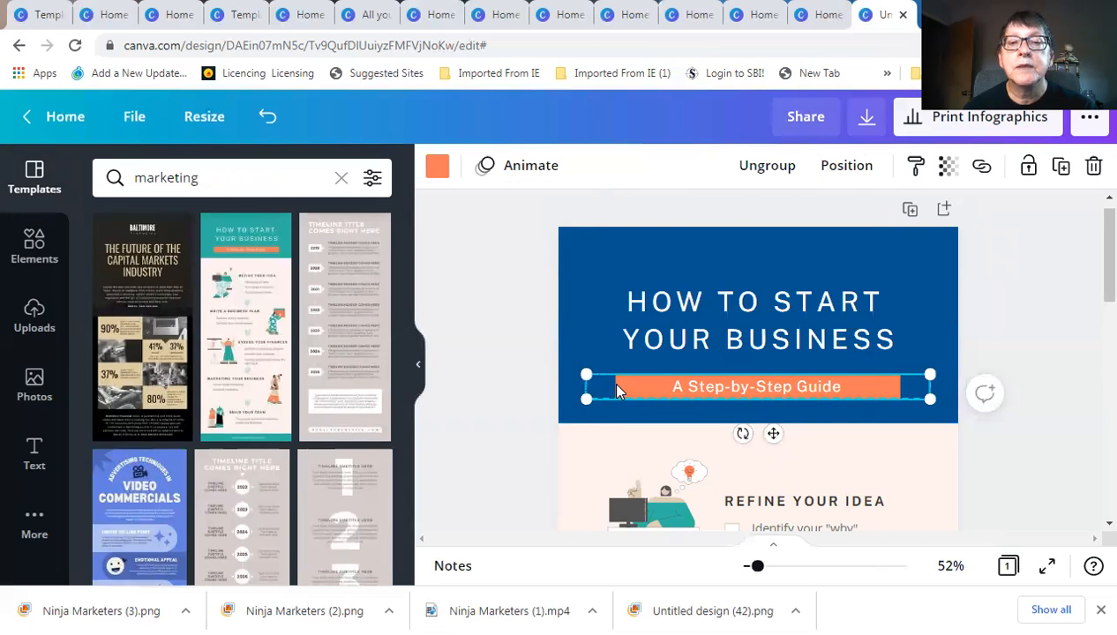
click(435, 169)
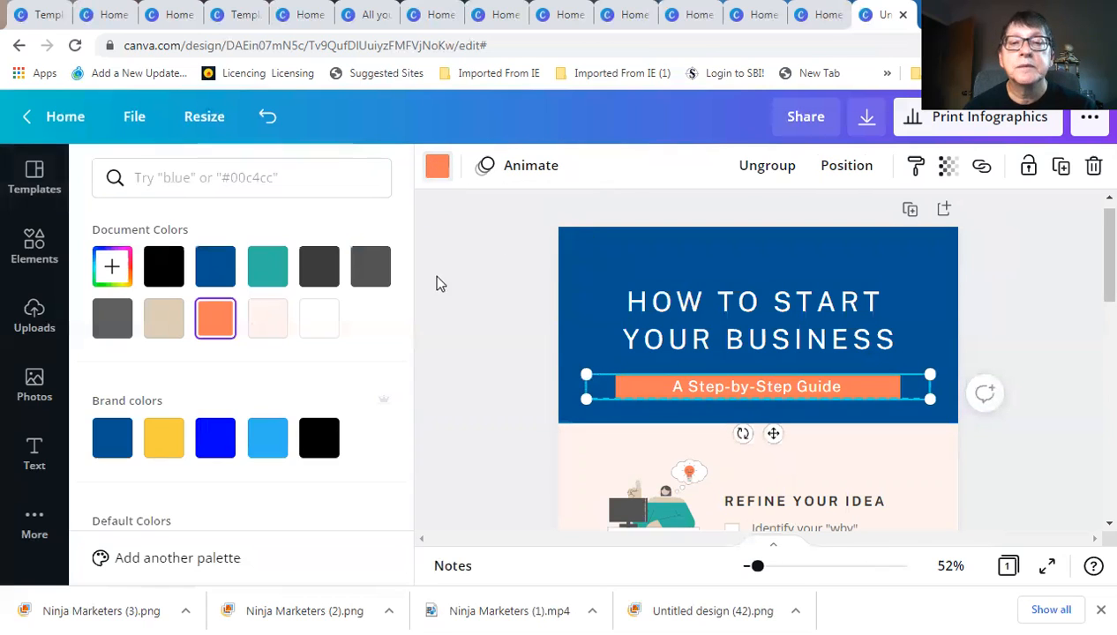
click(216, 442)
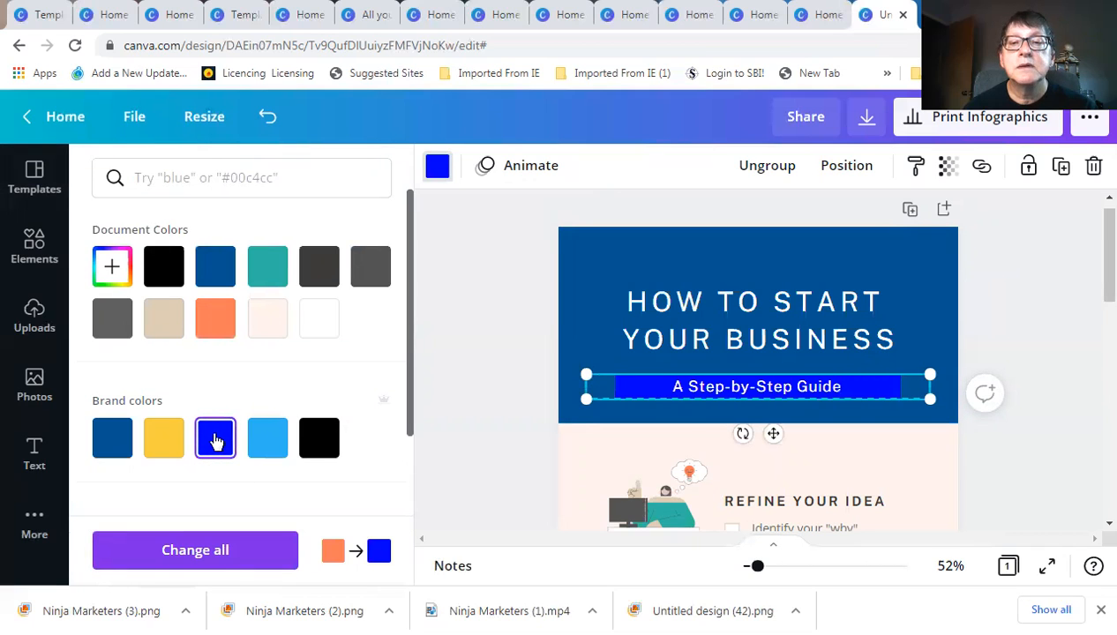
click(166, 442)
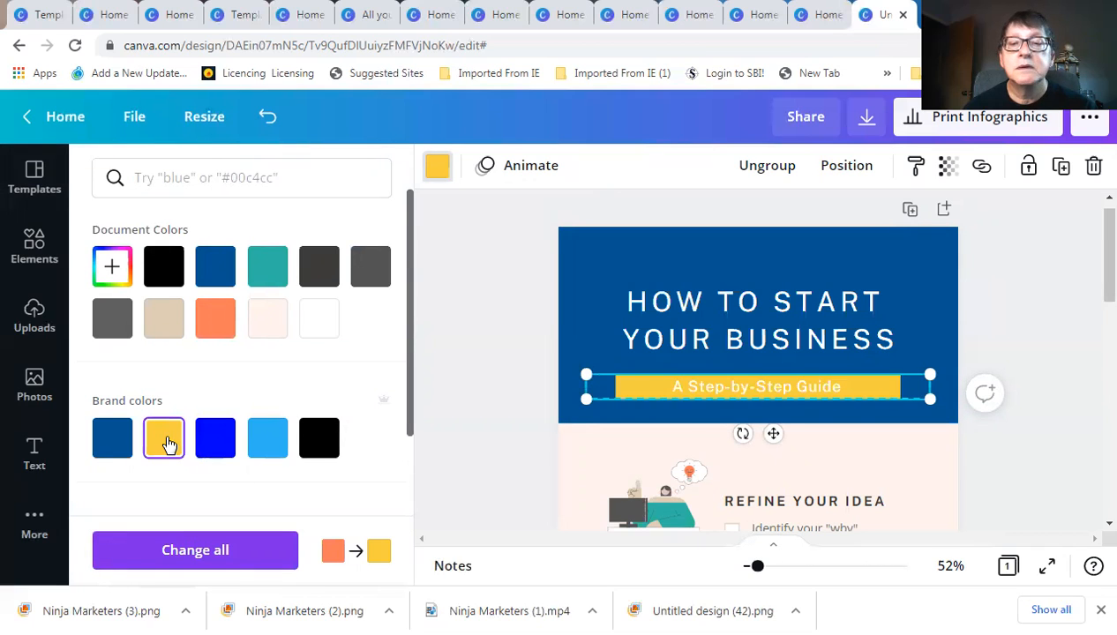
click(215, 441)
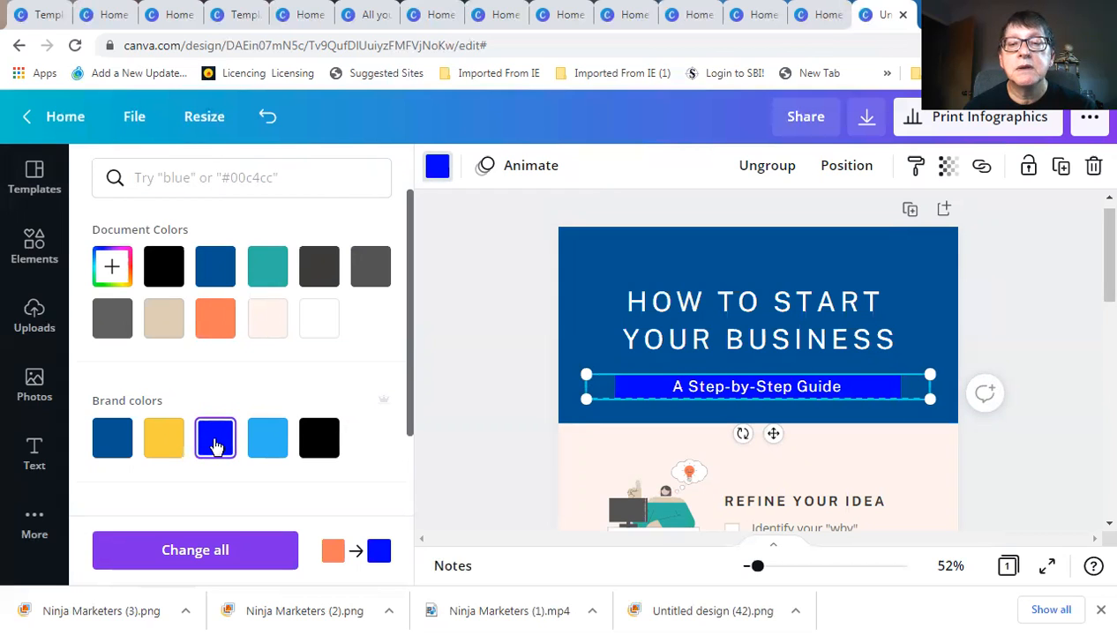
Turn the infographic's page background light blue
click(467, 312)
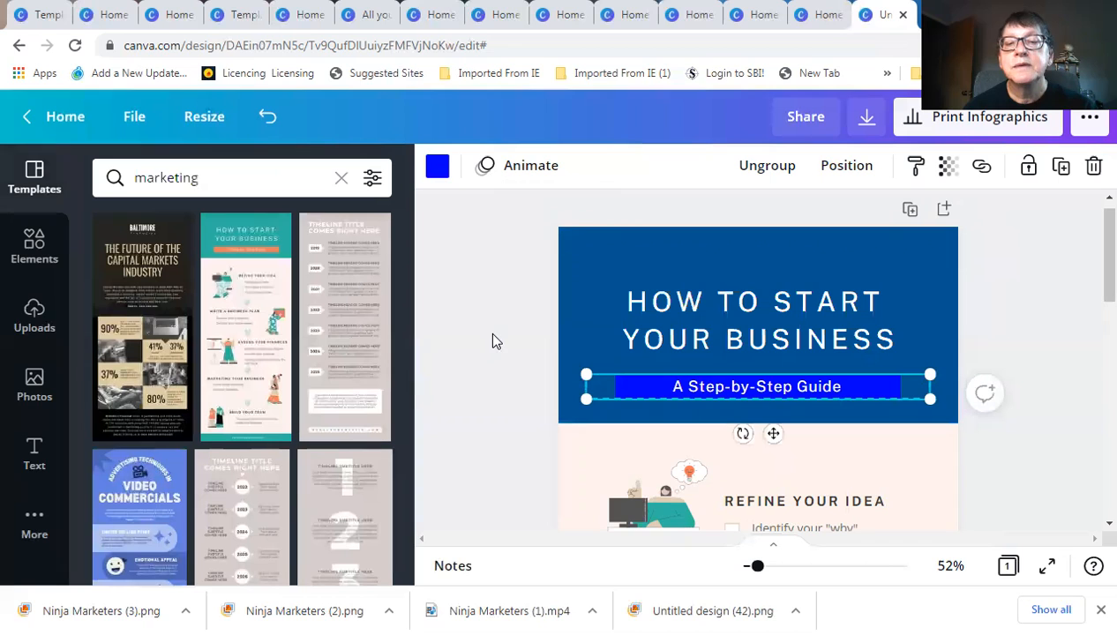
scroll(584, 374, down, 3)
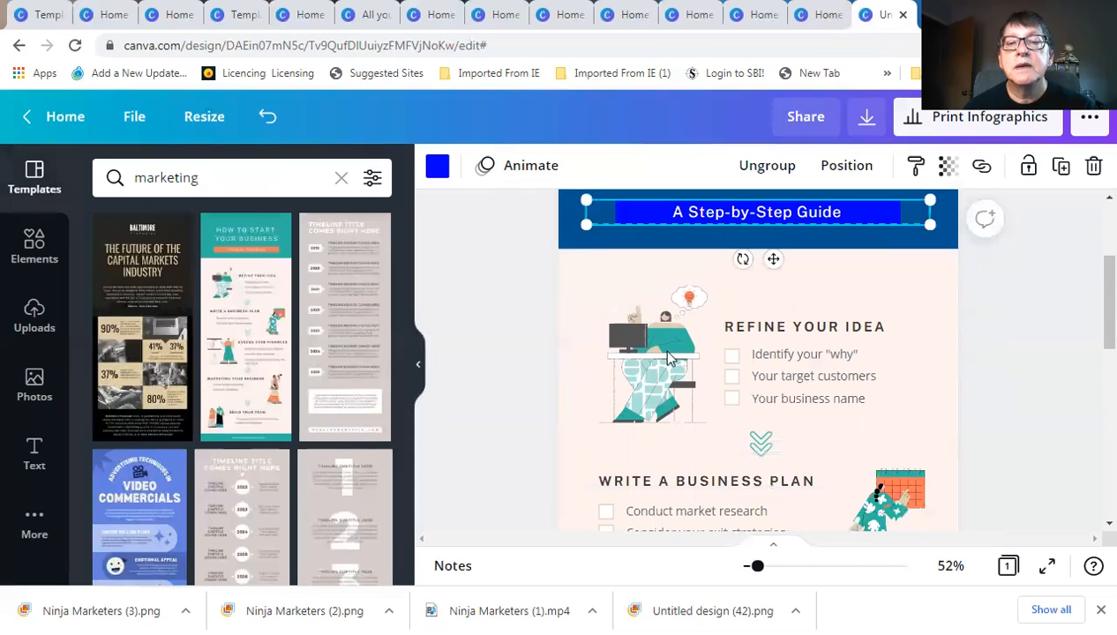
click(591, 283)
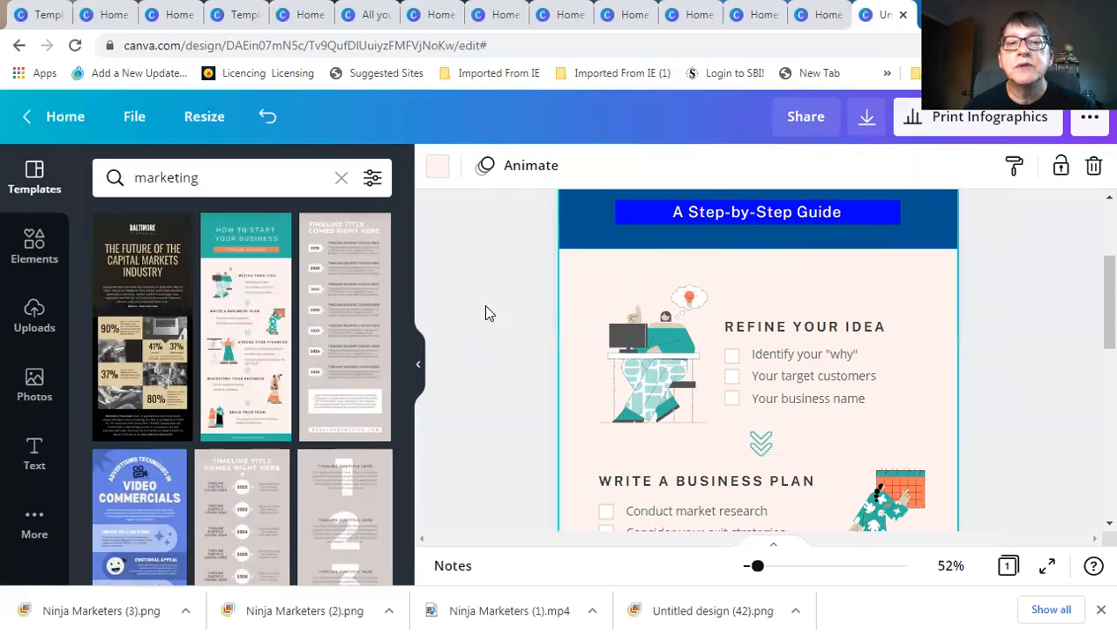
click(439, 170)
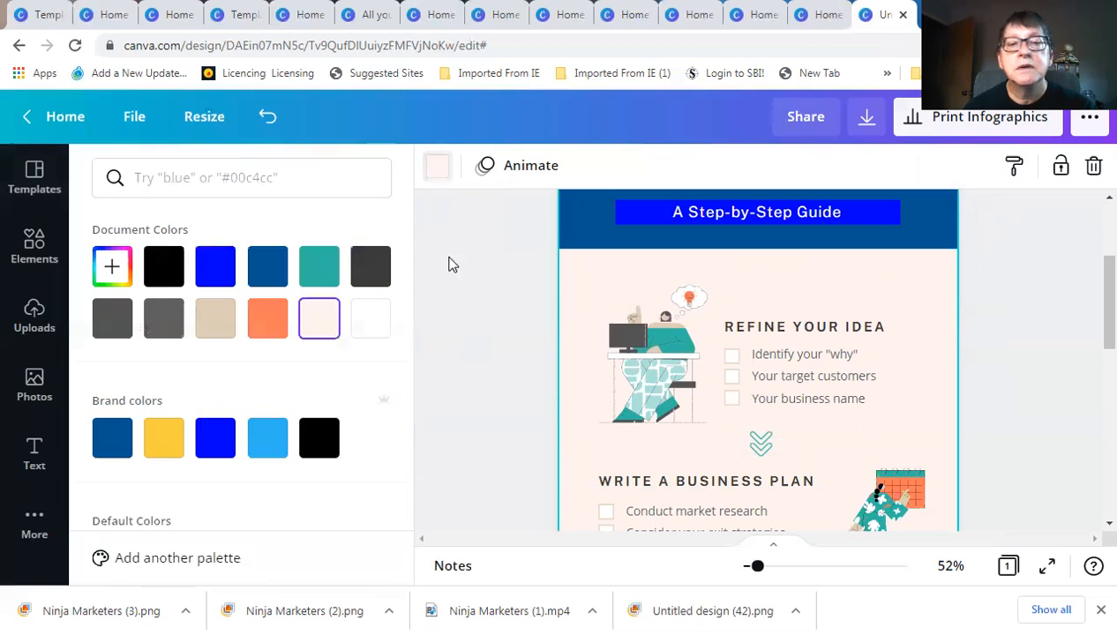
click(276, 442)
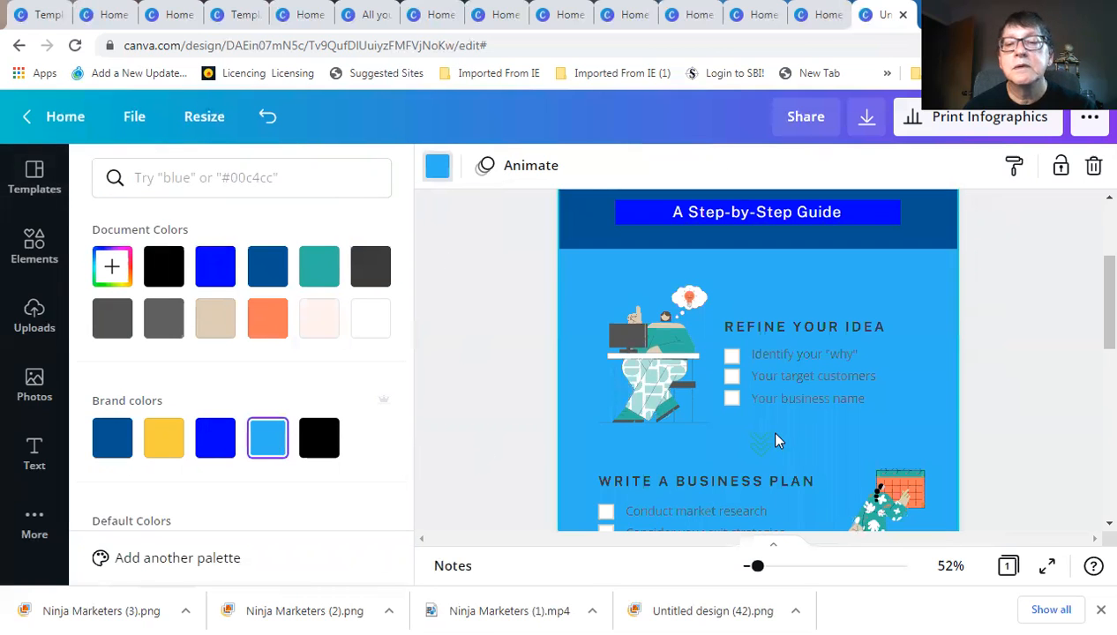
scroll(772, 440, down, 3)
scroll(742, 442, down, 7)
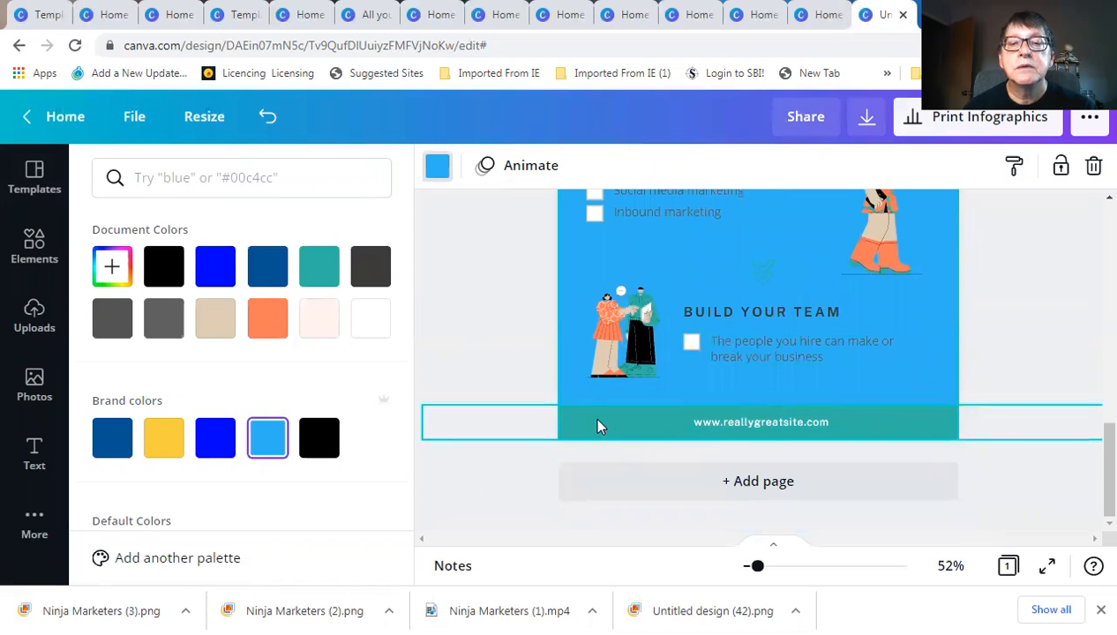
click(597, 426)
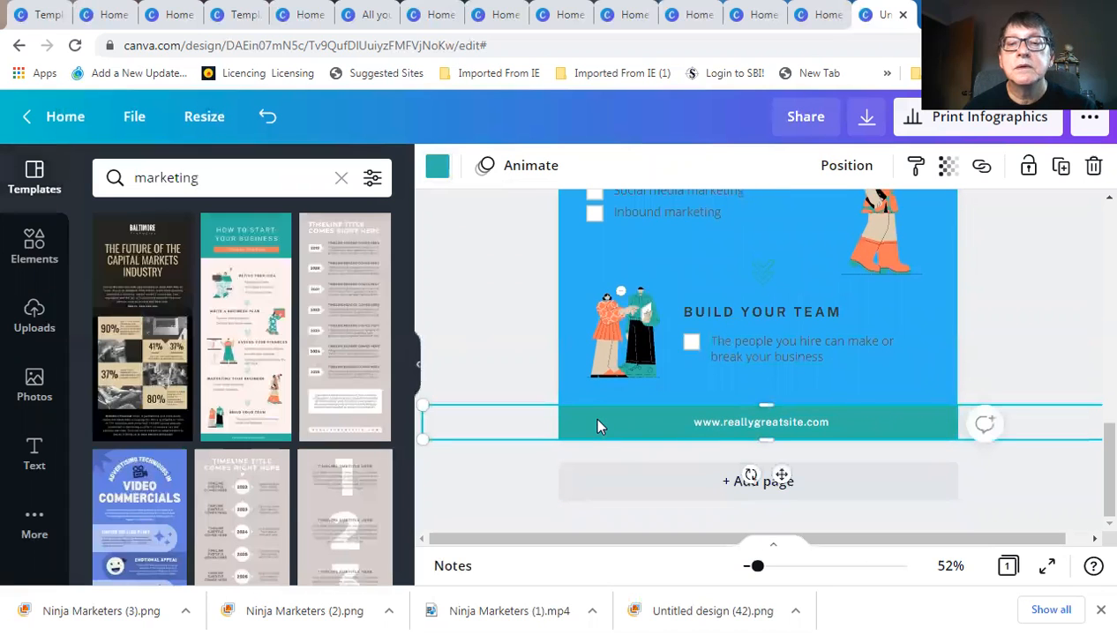
click(438, 167)
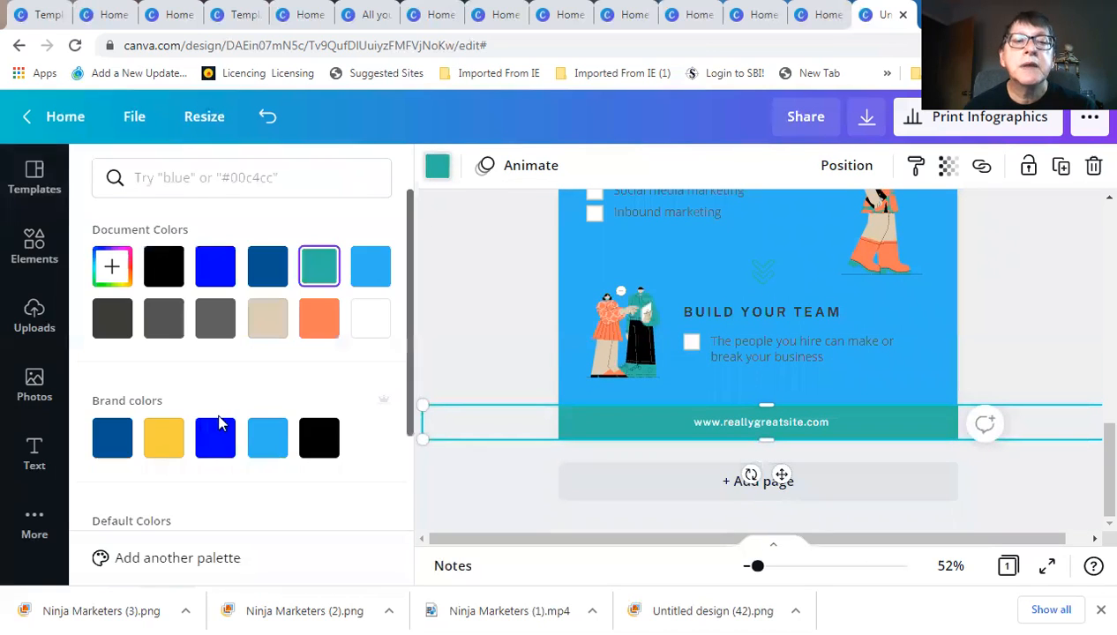
click(119, 445)
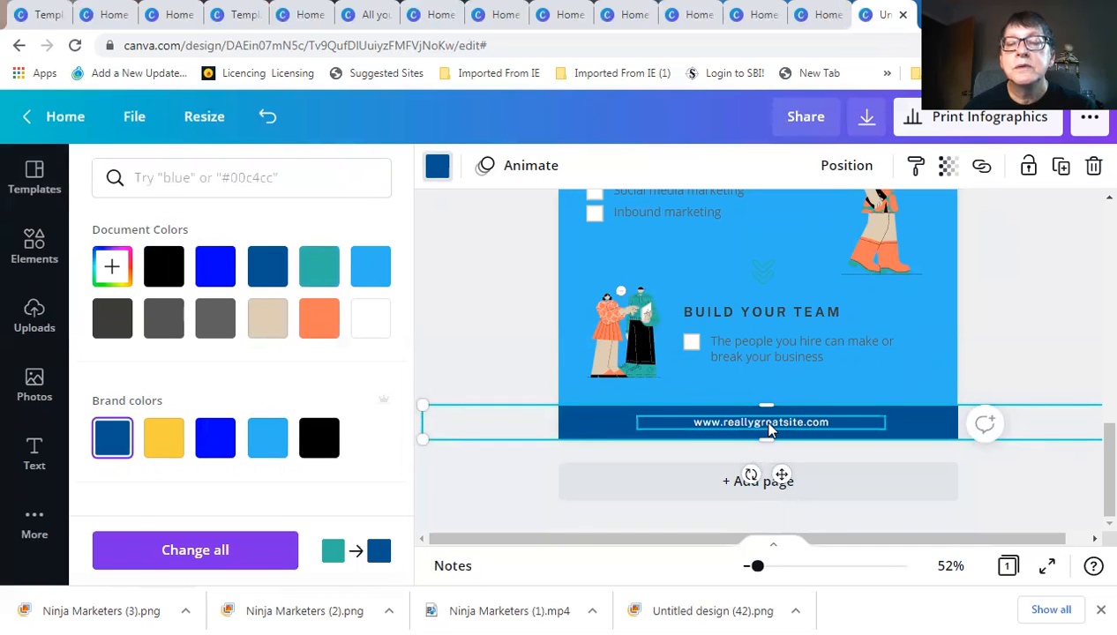
click(767, 428)
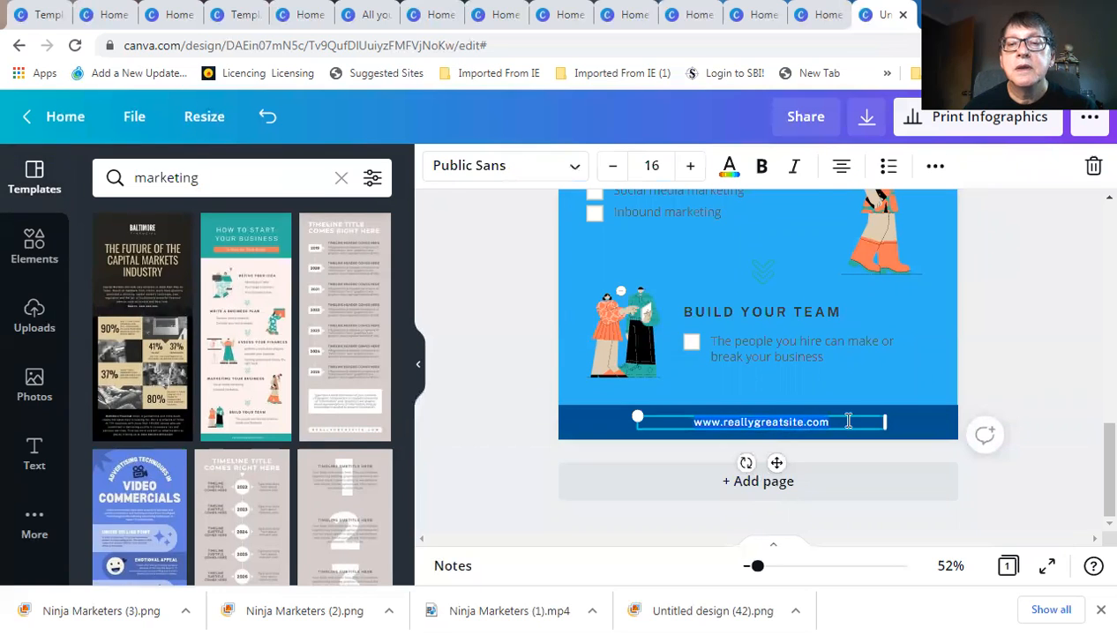
text(www)
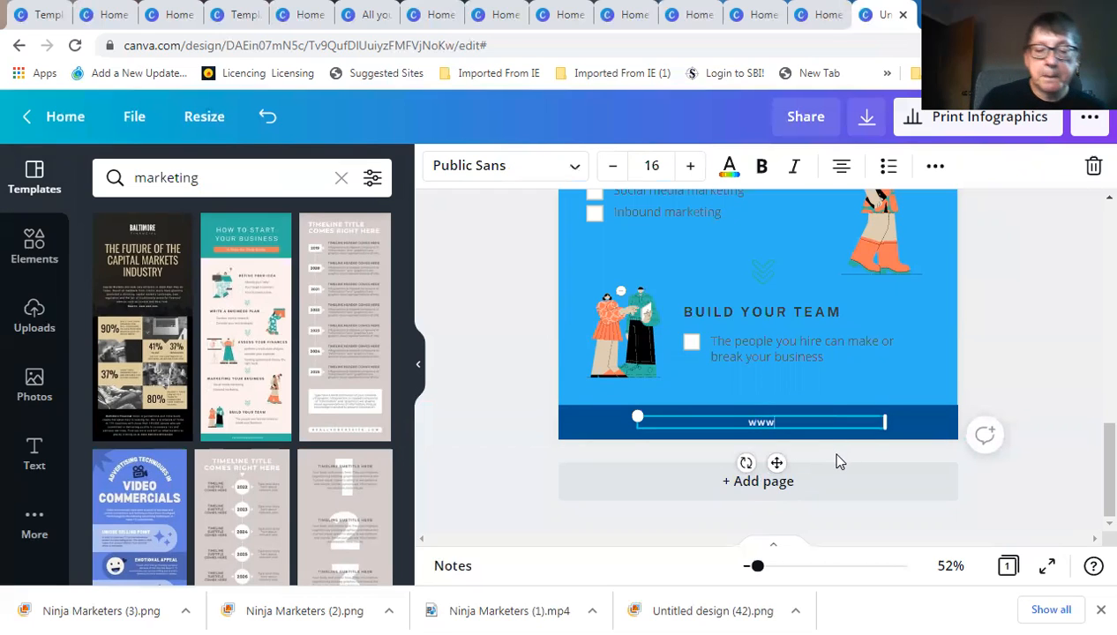
text(.smartabou)
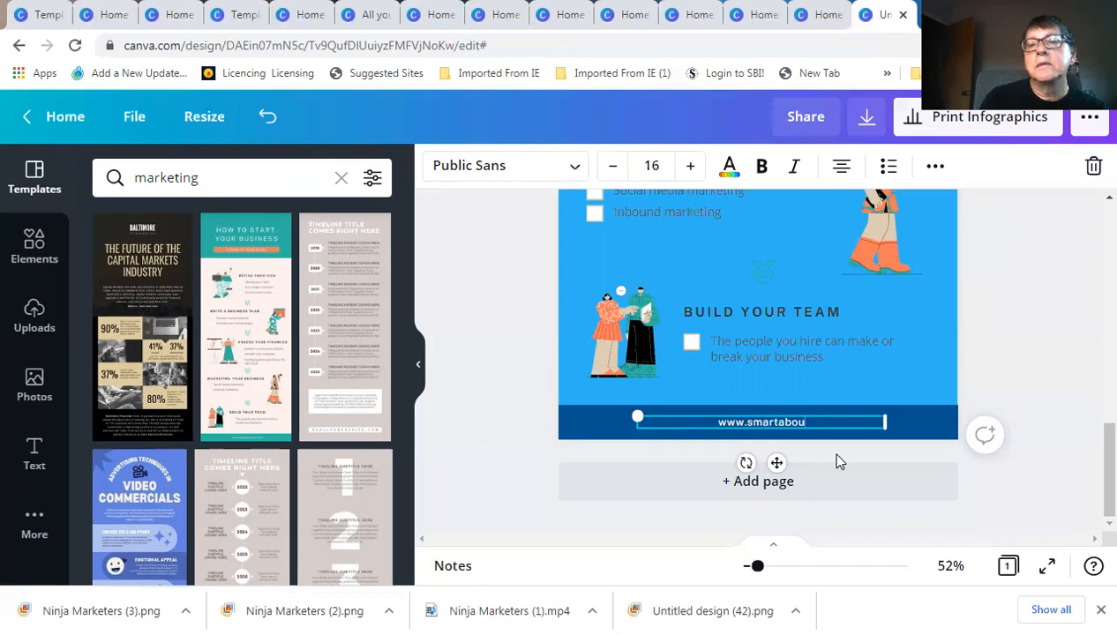
text(tstuff.com)
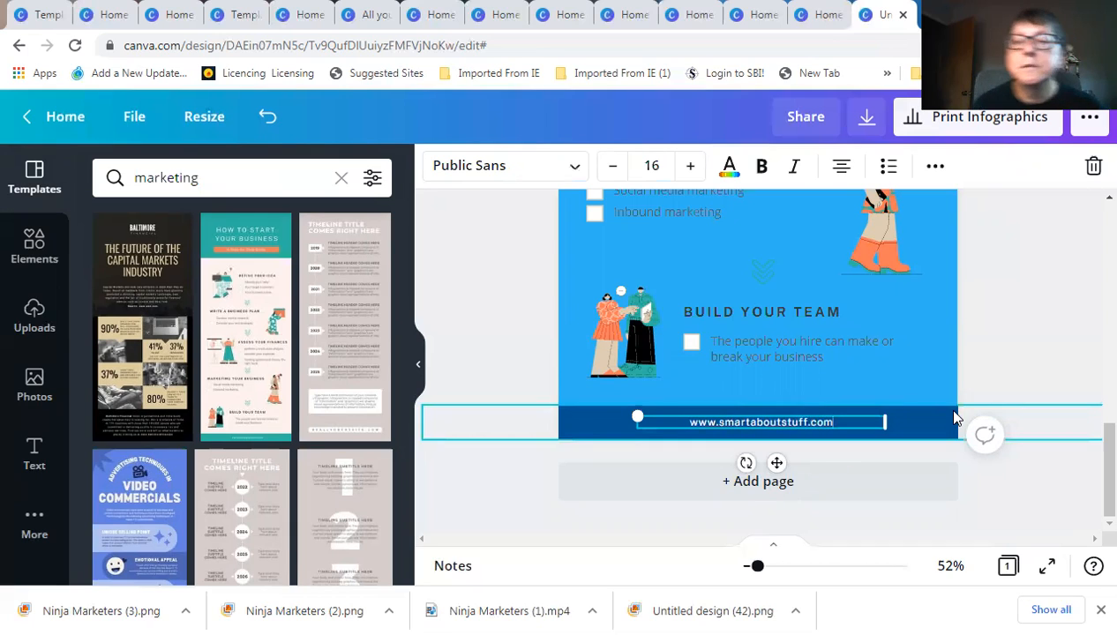
click(936, 430)
scroll(787, 418, up, 5)
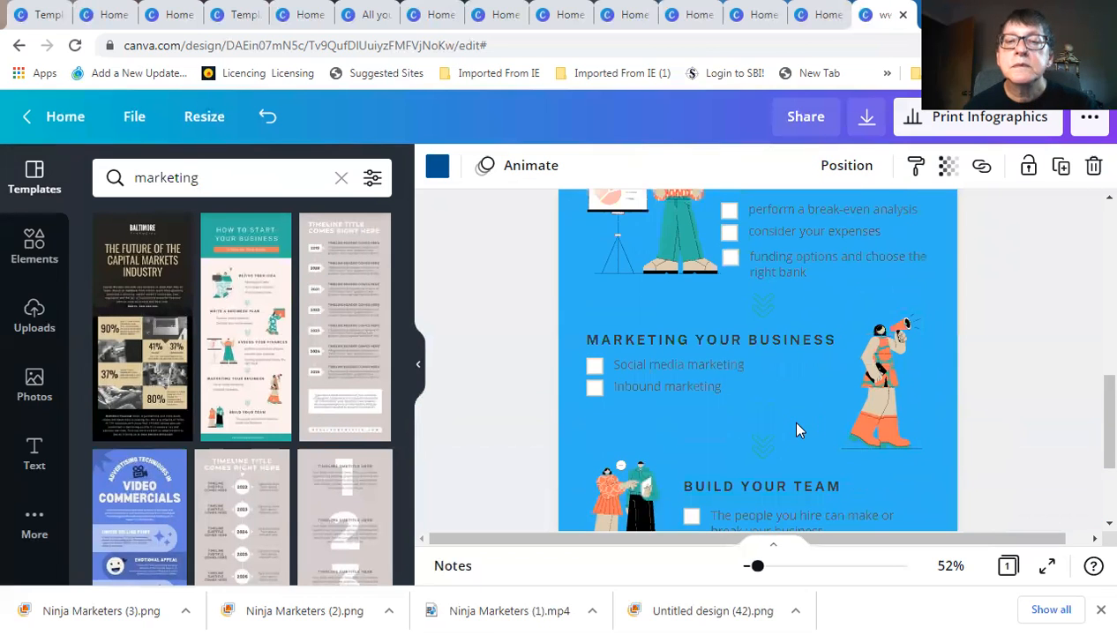
scroll(785, 423, up, 4)
scroll(750, 406, down, 1)
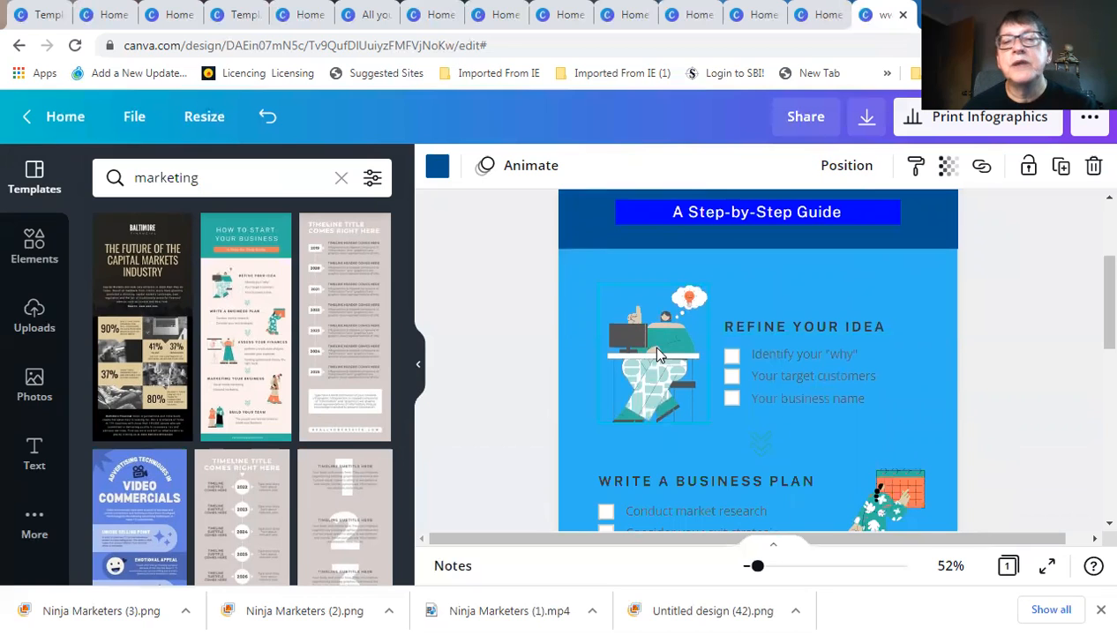
scroll(657, 353, down, 3)
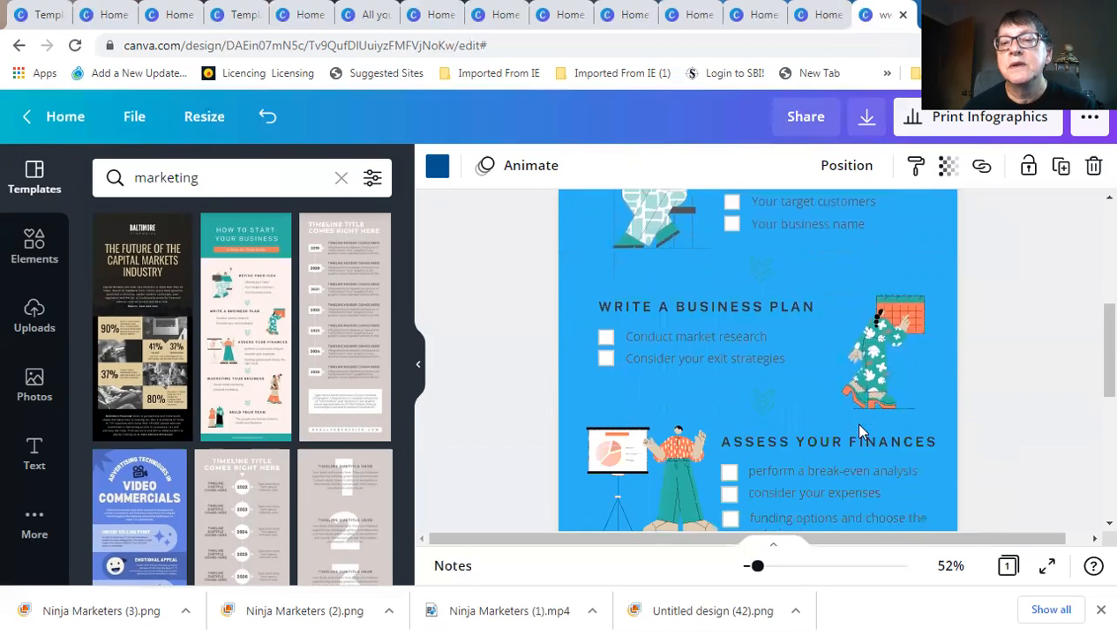
scroll(640, 393, down, 1)
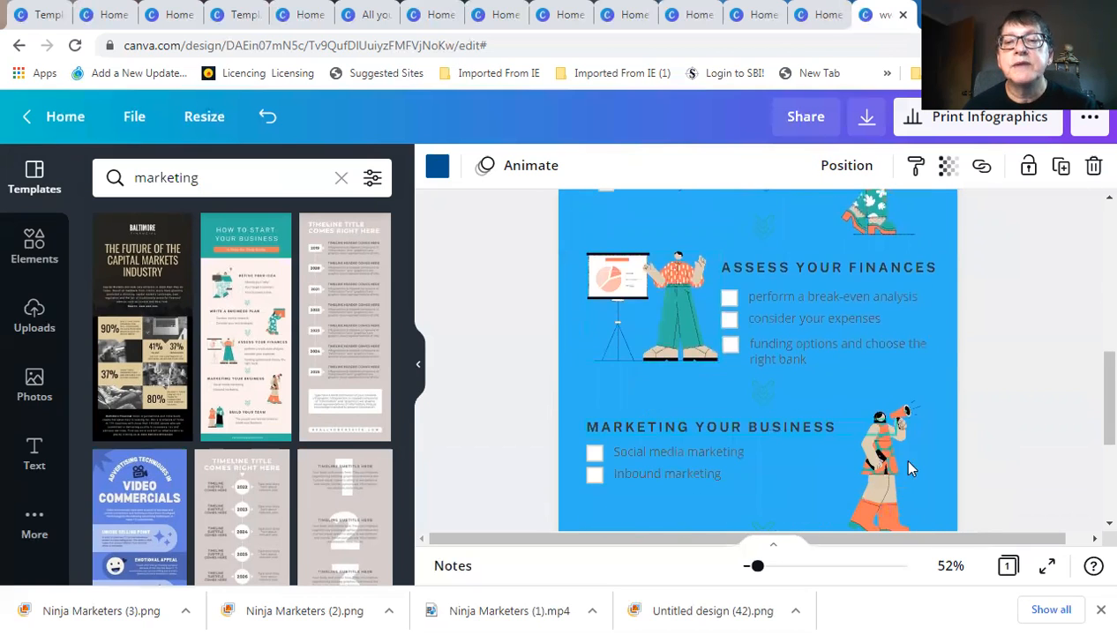
scroll(865, 441, down, 2)
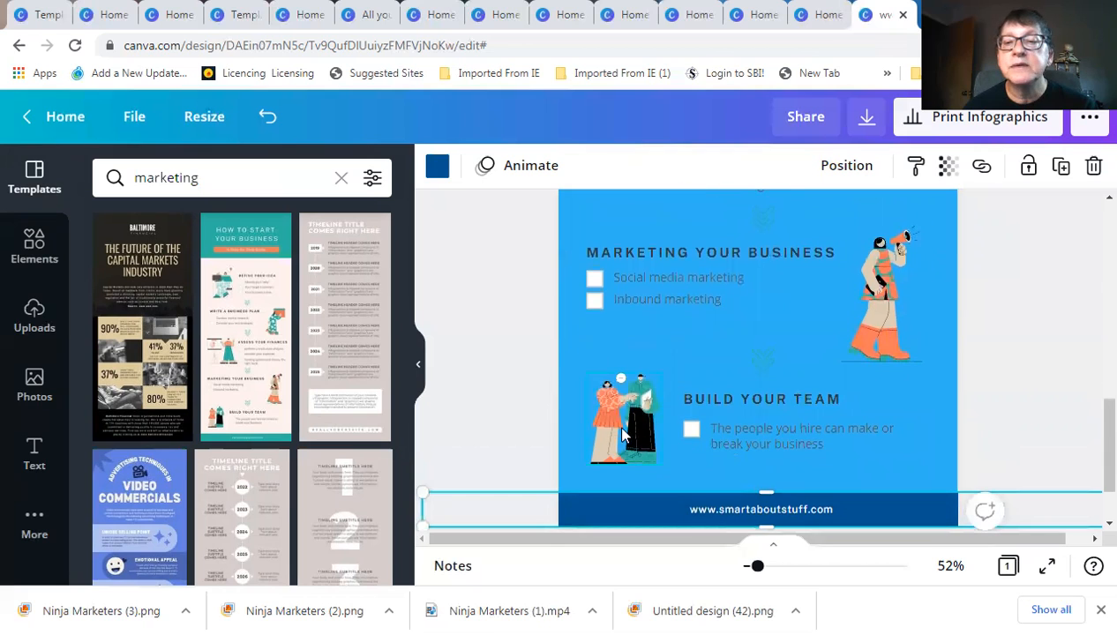
scroll(628, 429, up, 7)
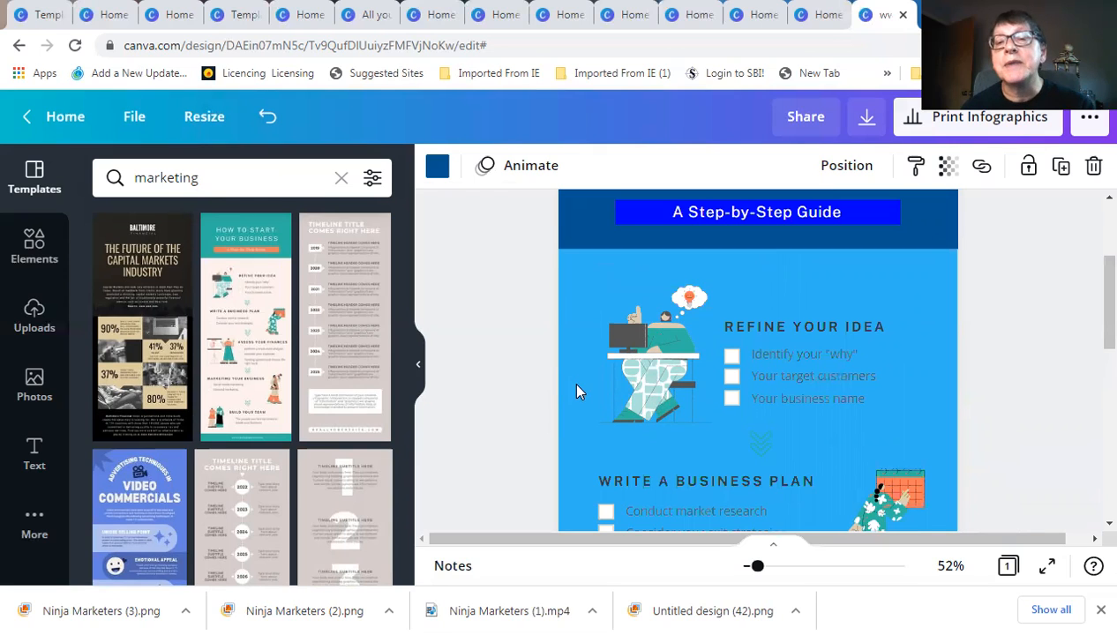
scroll(727, 383, down, 3)
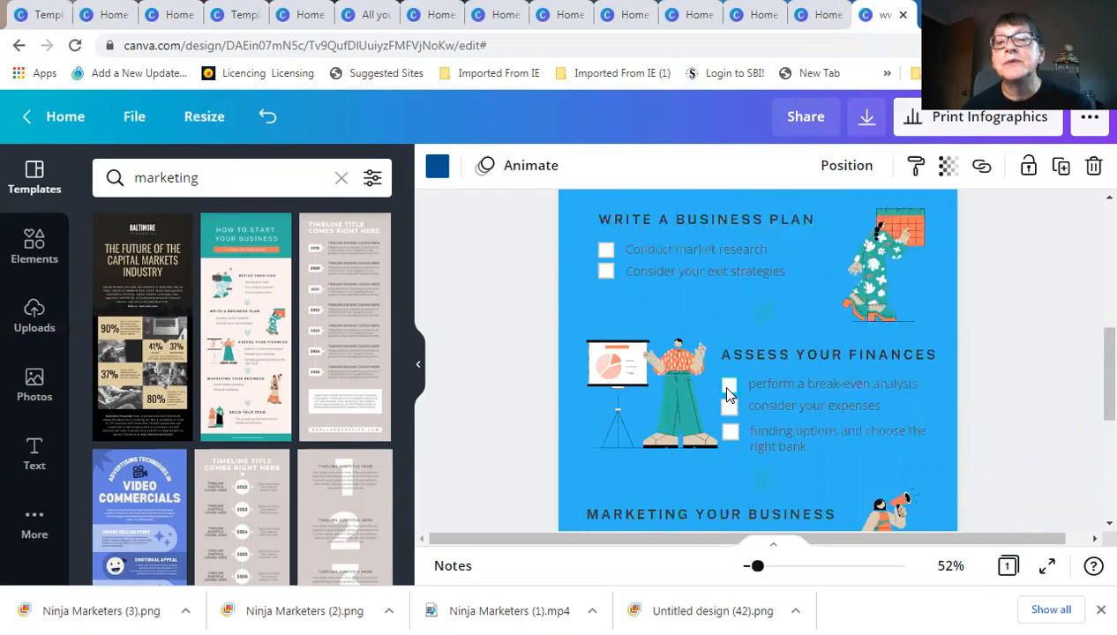
scroll(729, 394, down, 4)
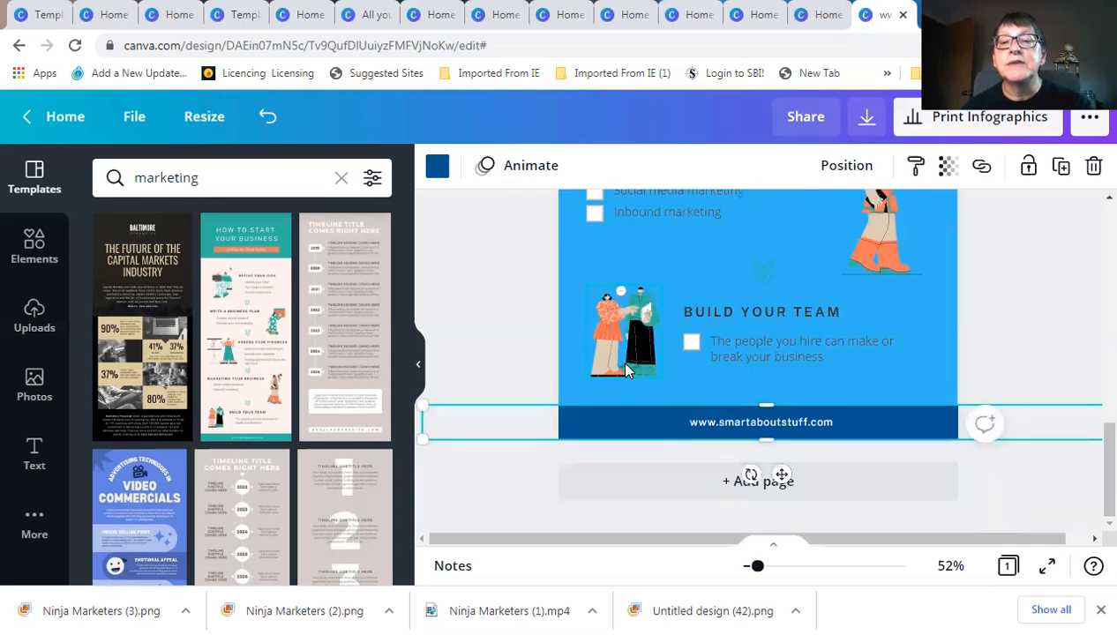
scroll(624, 369, up, 7)
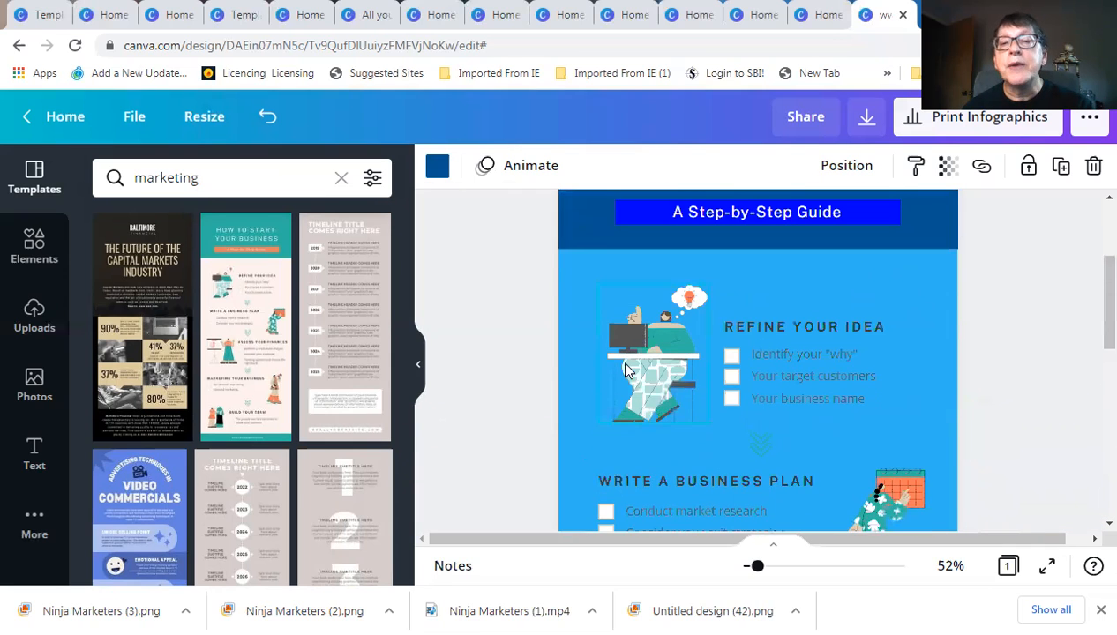
scroll(543, 366, up, 2)
scroll(506, 346, down, 1)
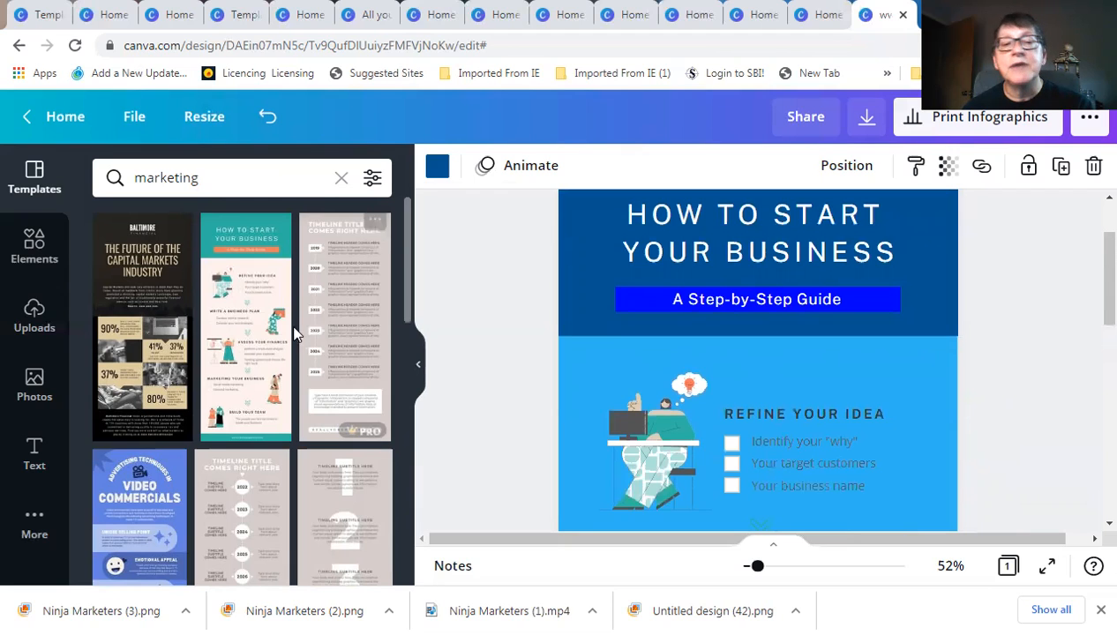
scroll(260, 441, down, 1)
scroll(257, 448, down, 4)
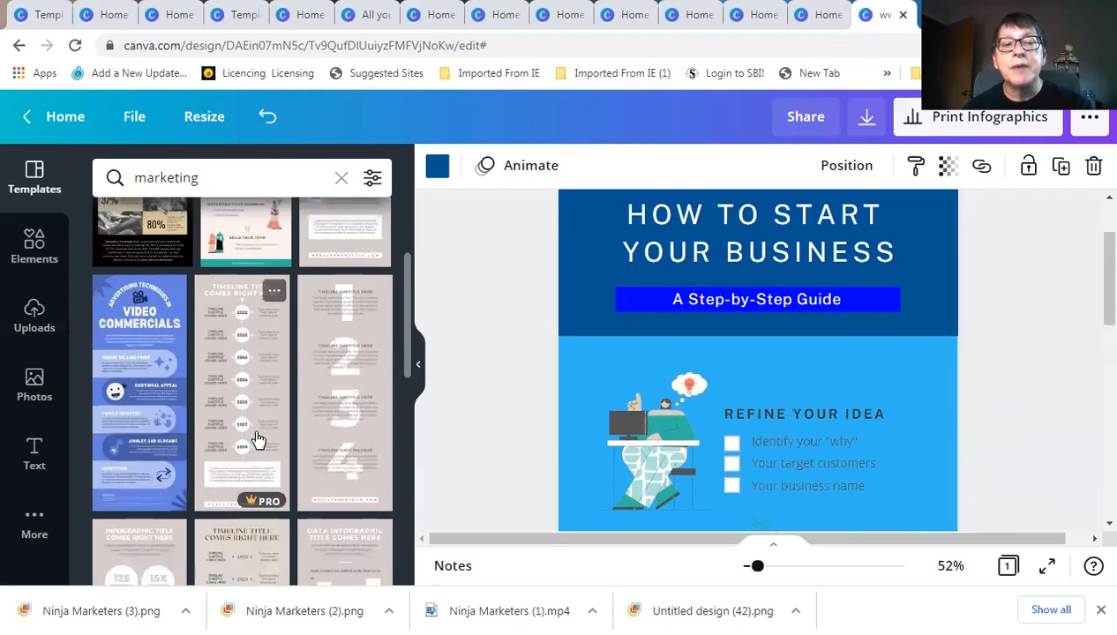
scroll(265, 407, down, 1)
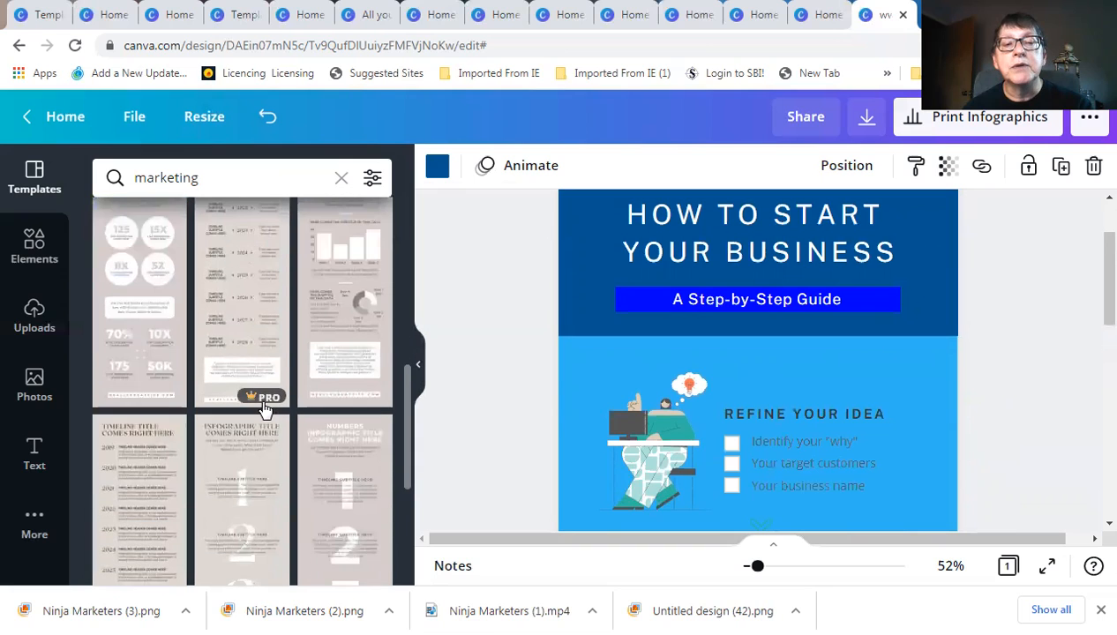
scroll(357, 398, down, 2)
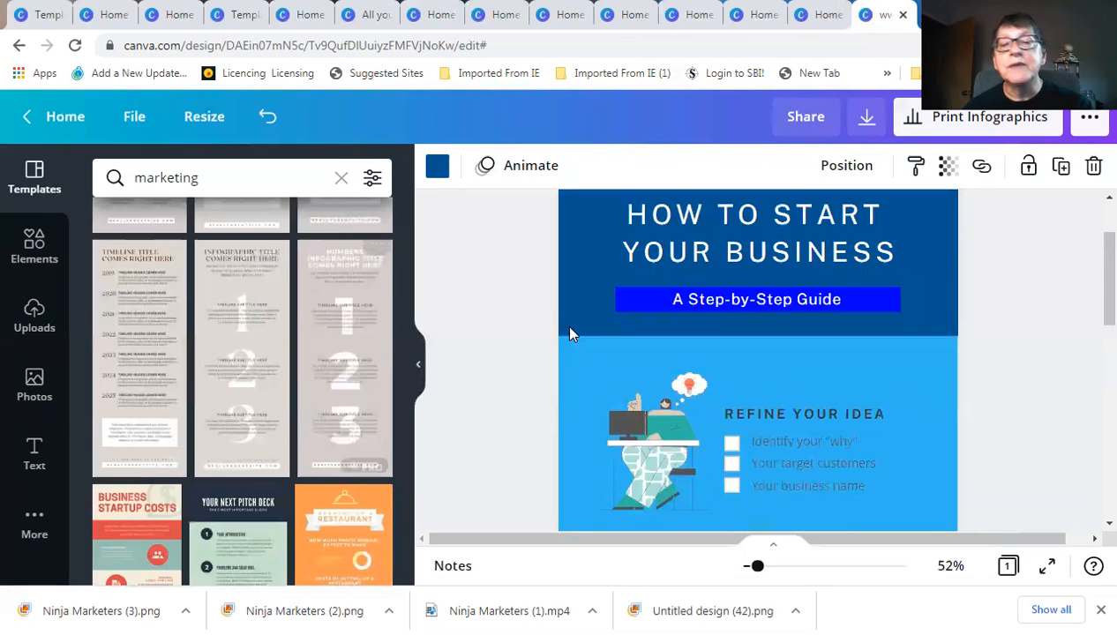
scroll(541, 335, down, 1)
scroll(541, 335, down, 2)
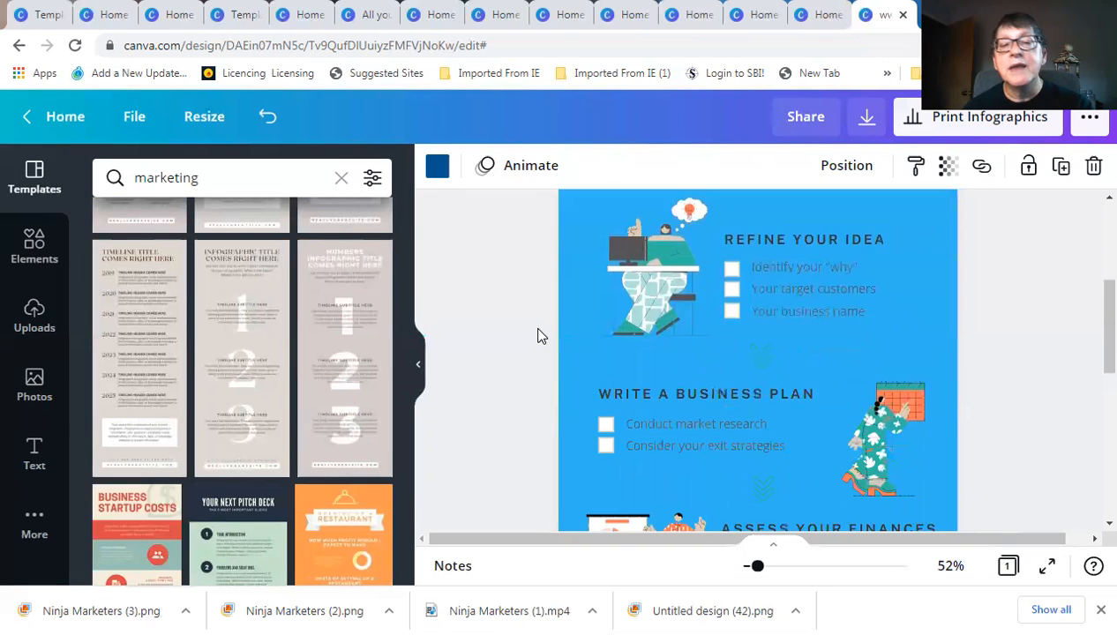
scroll(537, 338, down, 1)
scroll(537, 337, down, 4)
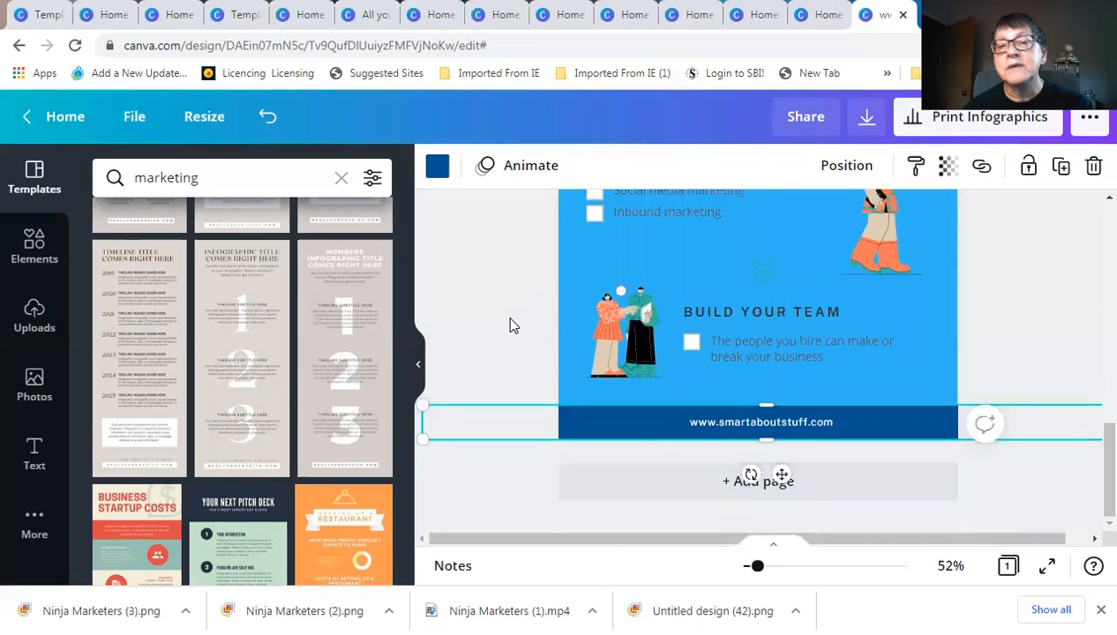
click(515, 325)
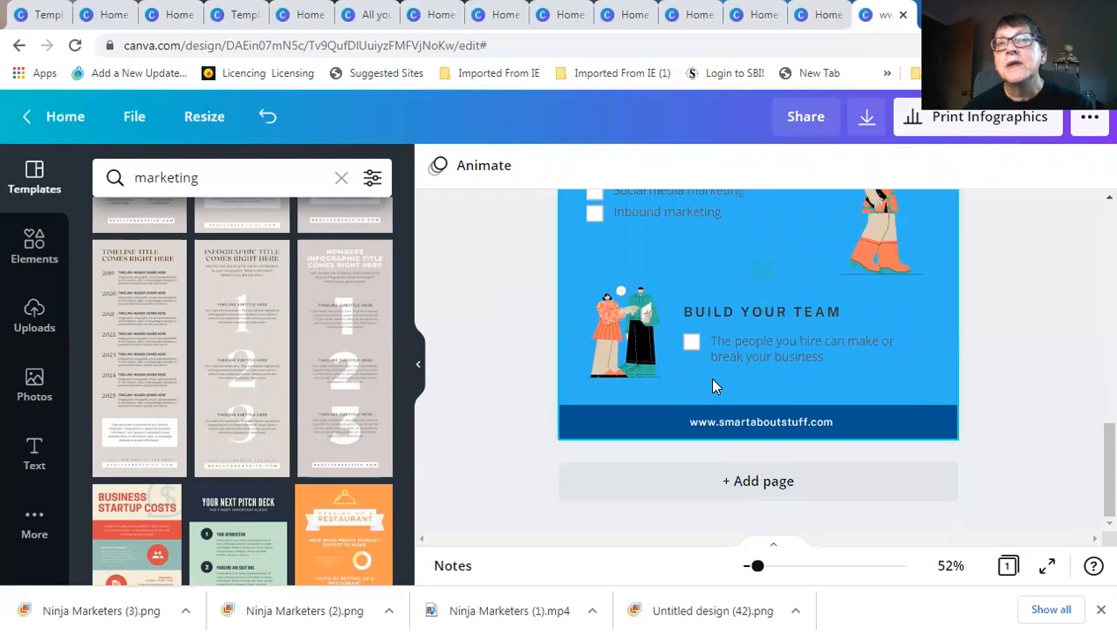
scroll(706, 379, up, 3)
scroll(710, 381, up, 6)
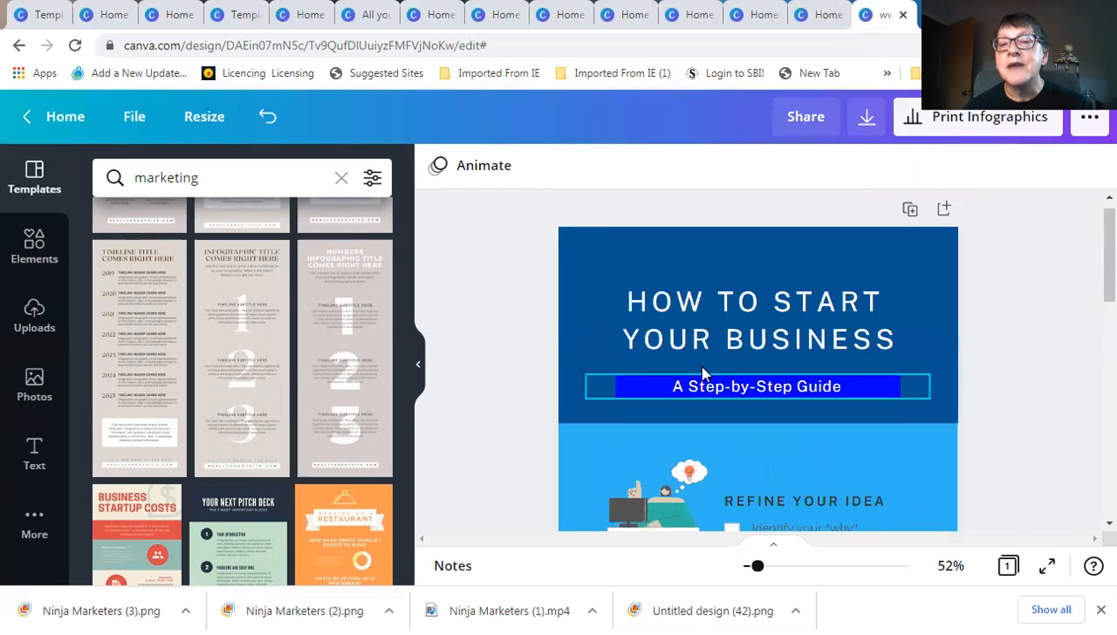
scroll(670, 379, down, 1)
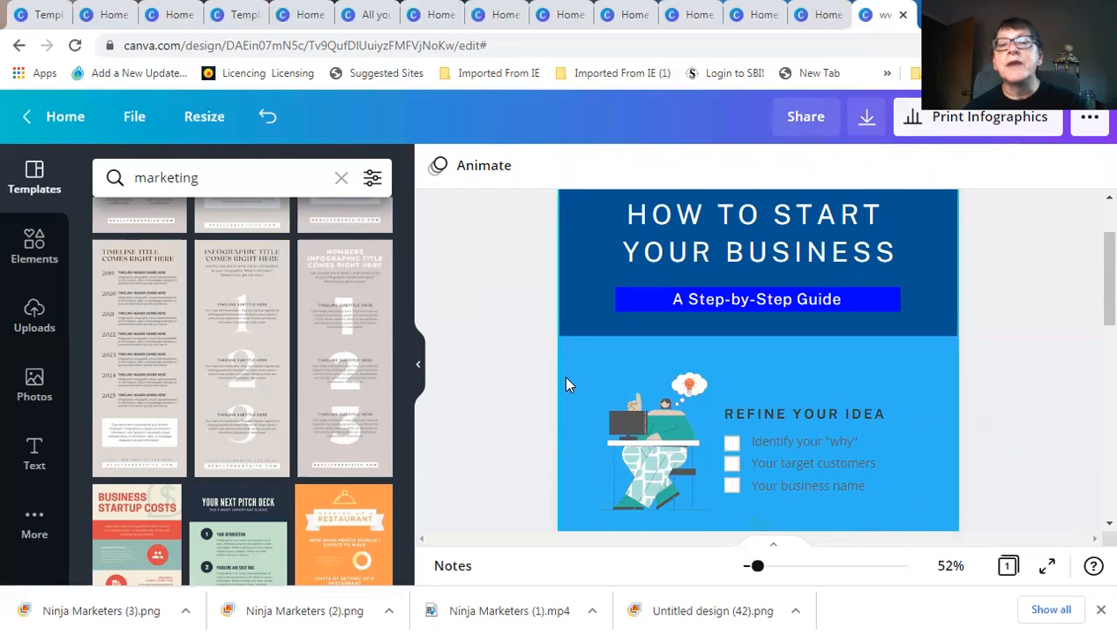
scroll(583, 370, down, 2)
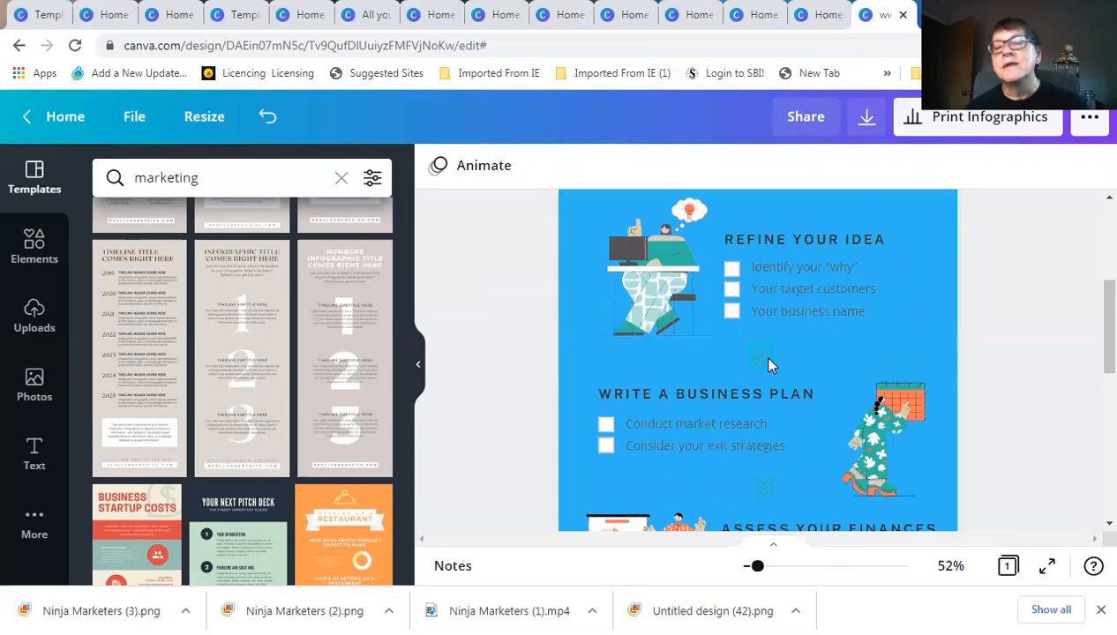
scroll(745, 355, down, 1)
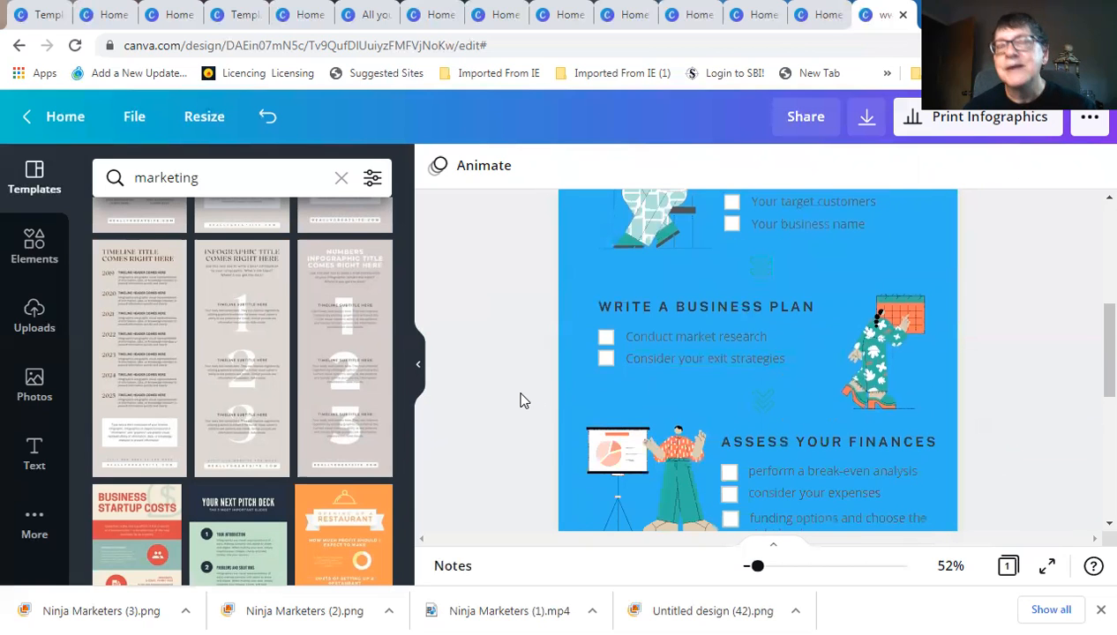
scroll(520, 400, down, 6)
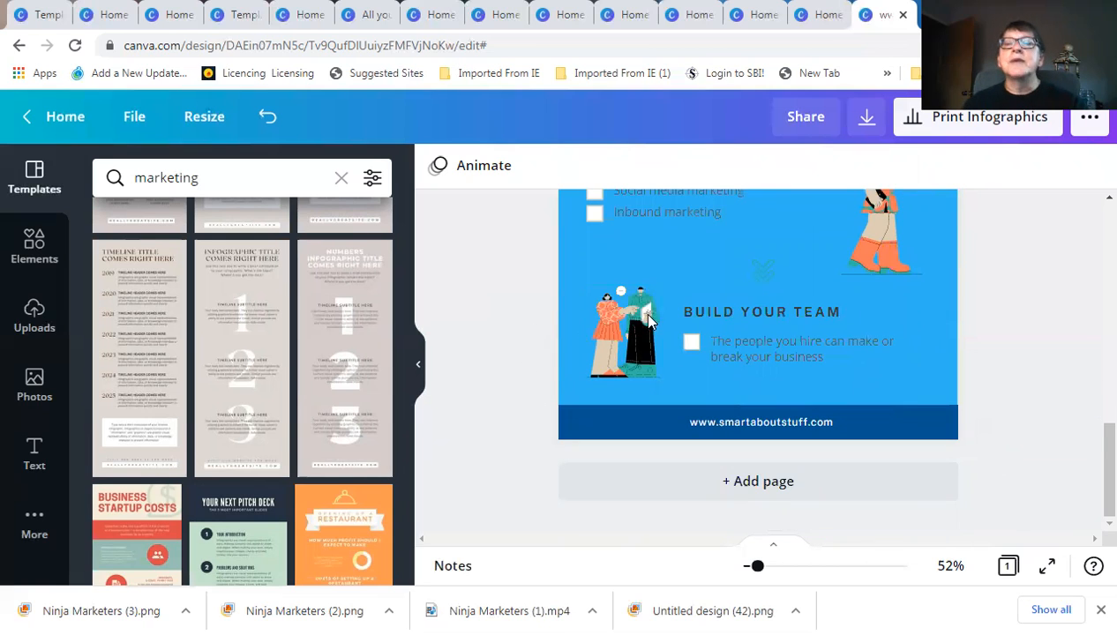
scroll(547, 357, up, 2)
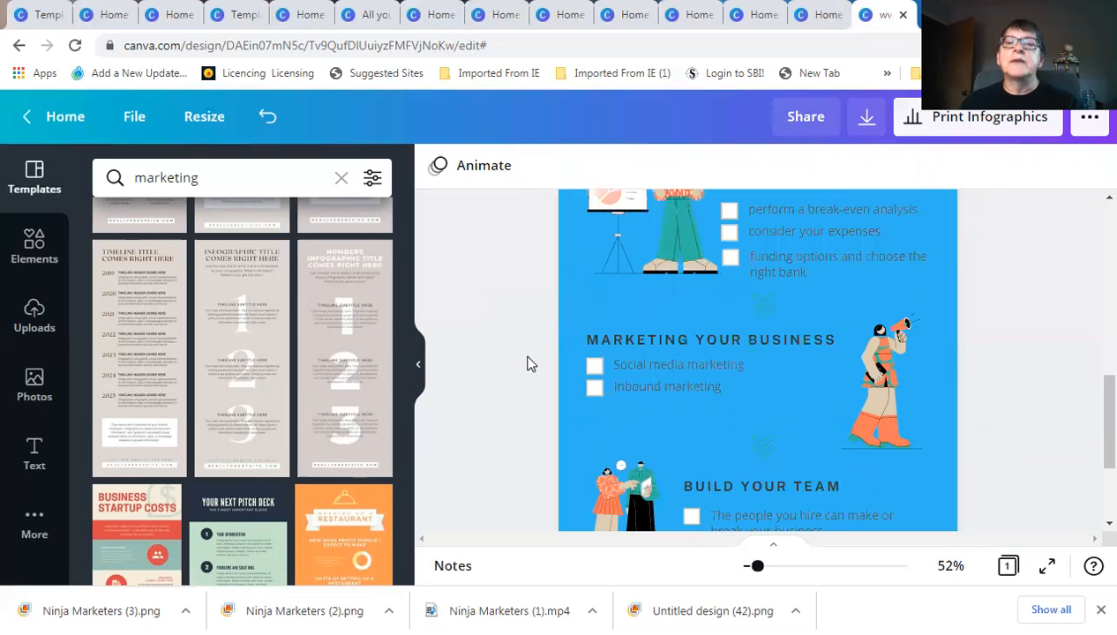
scroll(526, 362, up, 6)
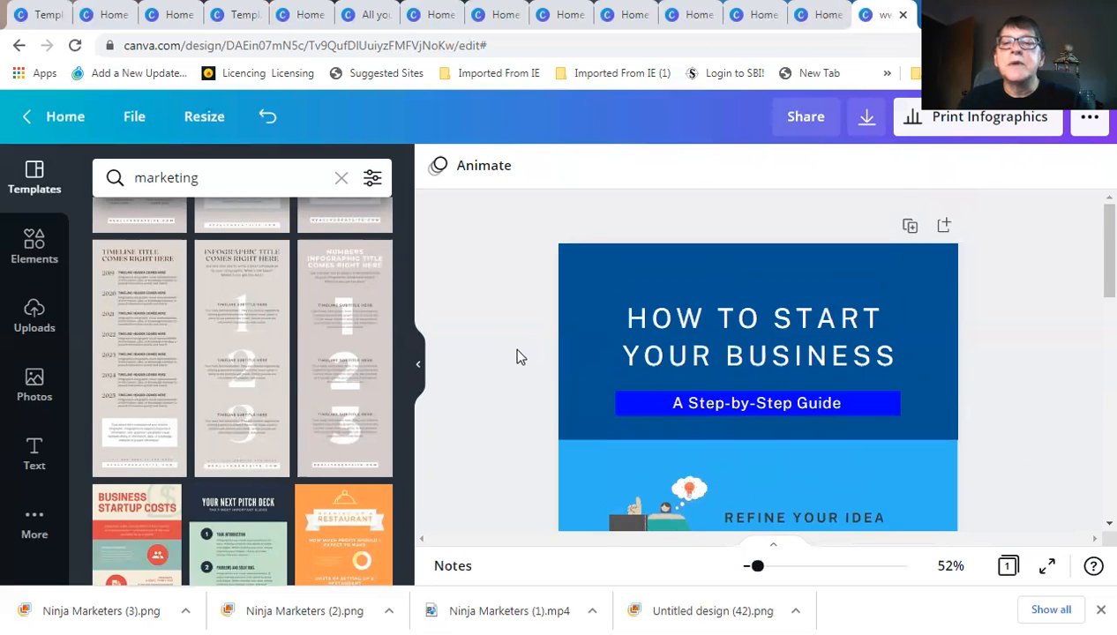
scroll(516, 357, down, 2)
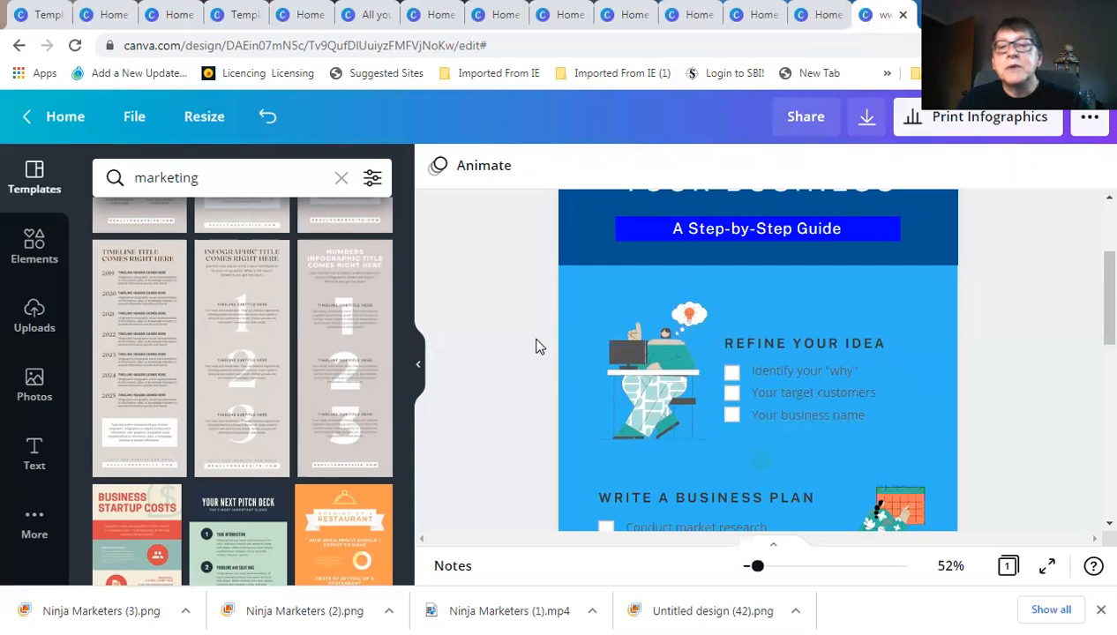
scroll(538, 346, down, 1)
scroll(692, 344, up, 3)
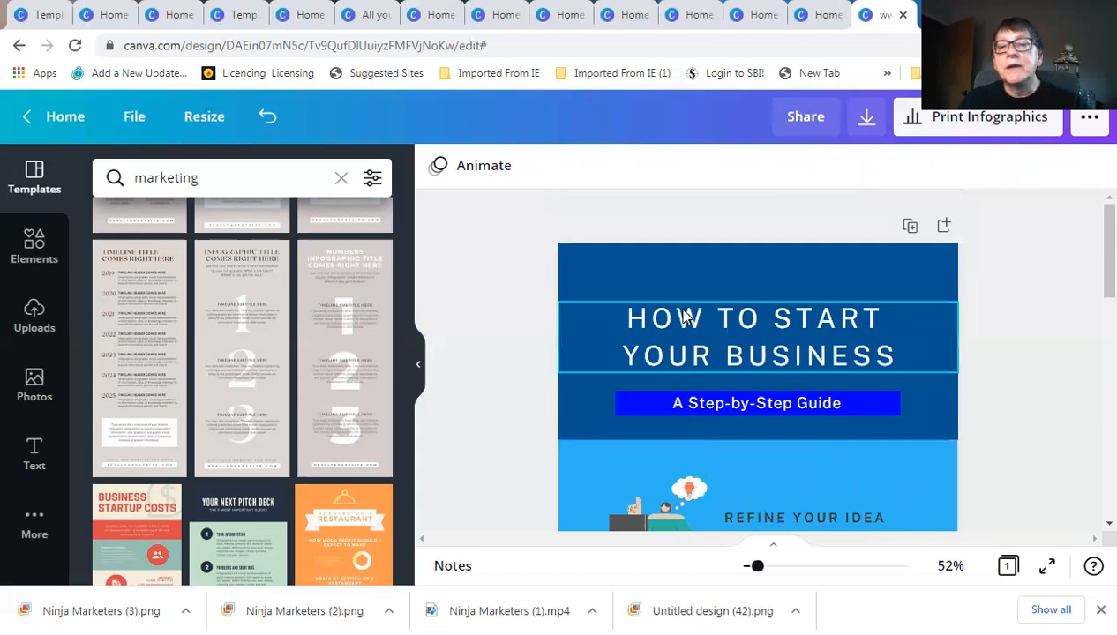
scroll(763, 384, down, 2)
scroll(755, 375, down, 3)
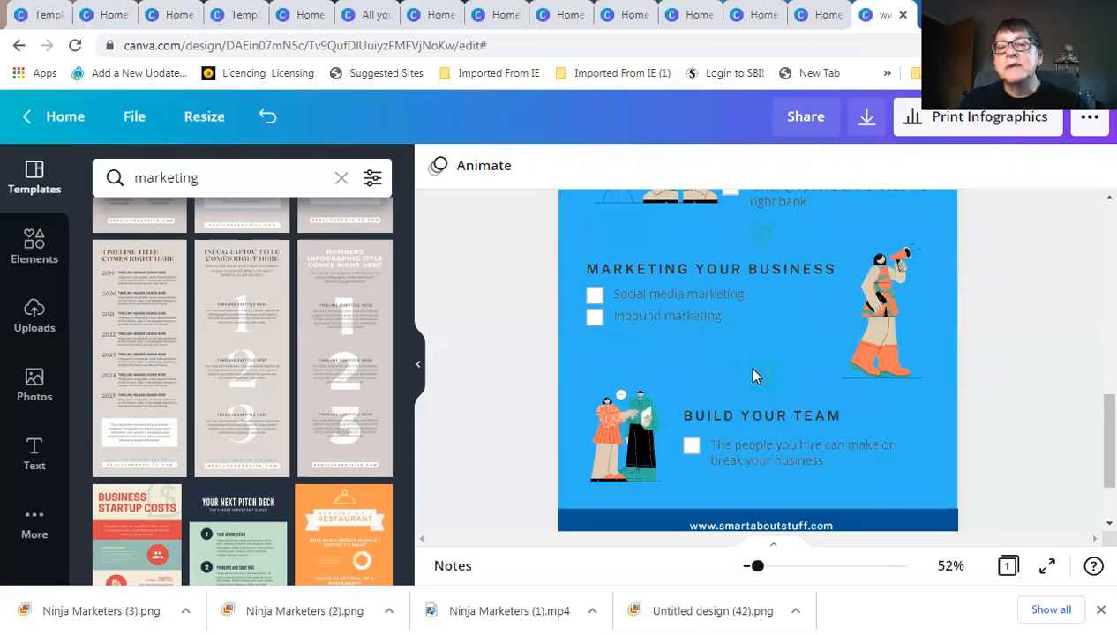
scroll(753, 374, down, 2)
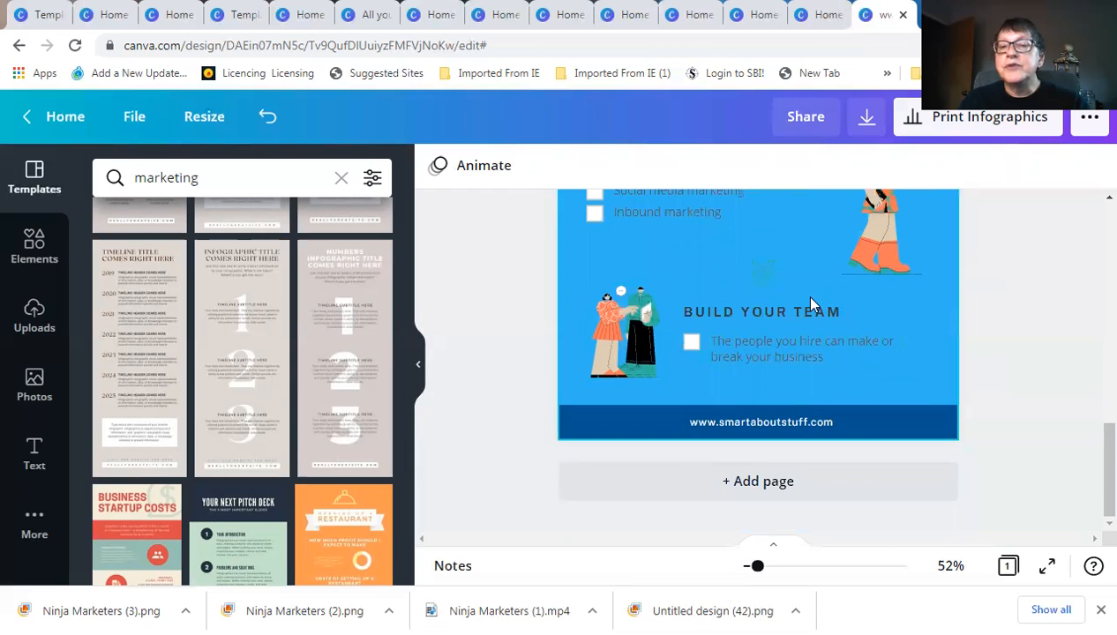
scroll(811, 304, up, 4)
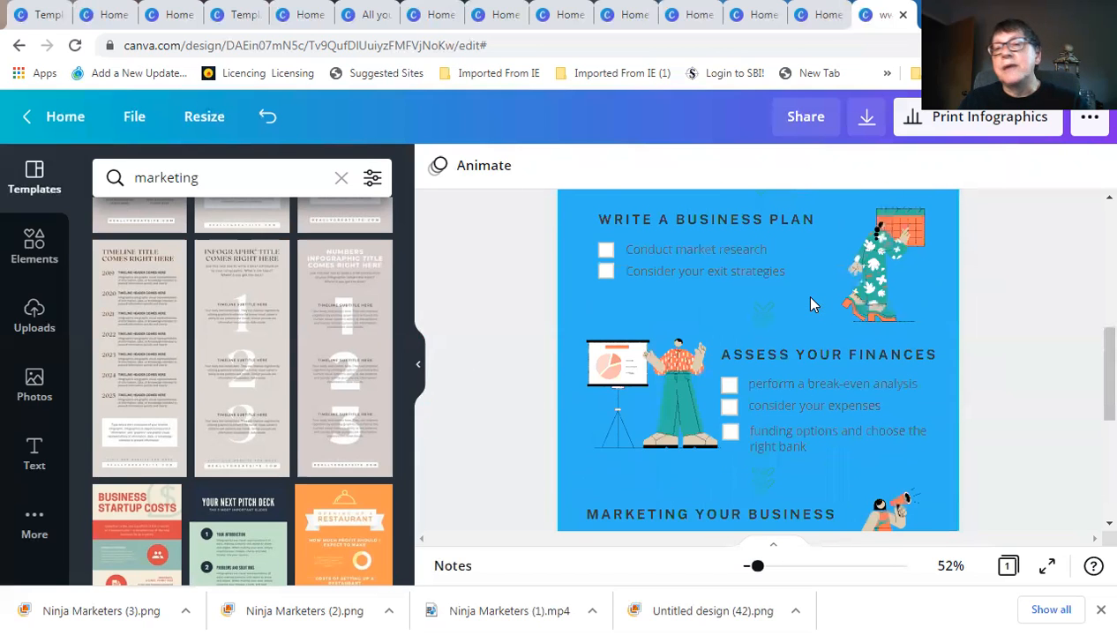
scroll(811, 304, up, 5)
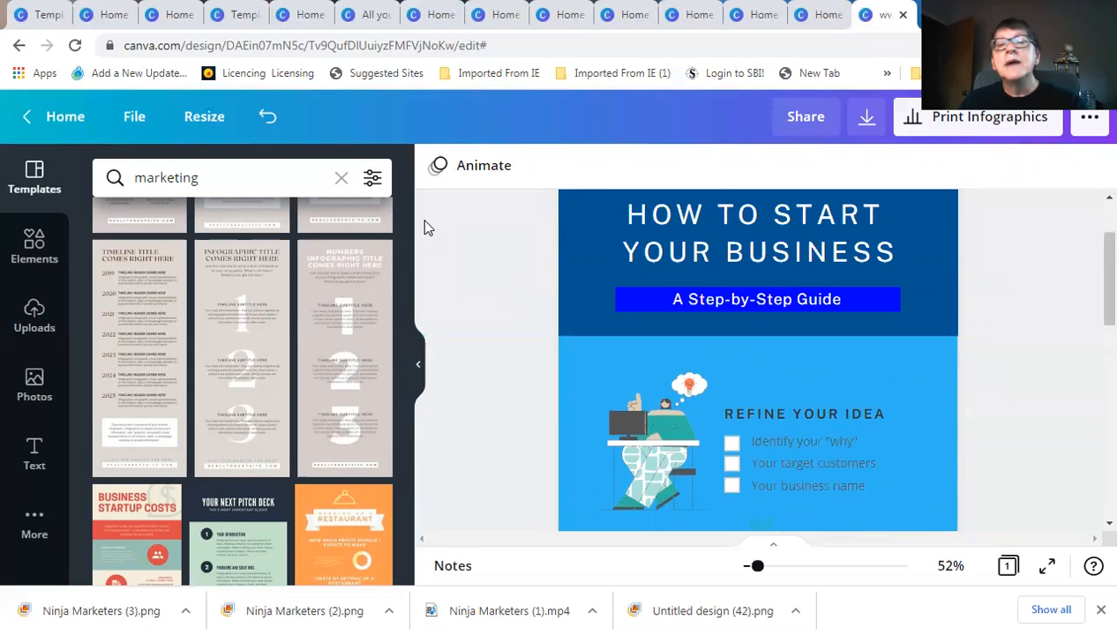
Go home and page the design types past Invitation, Invoice, Brochure and Magazine Cover to Ebook Cover
click(65, 122)
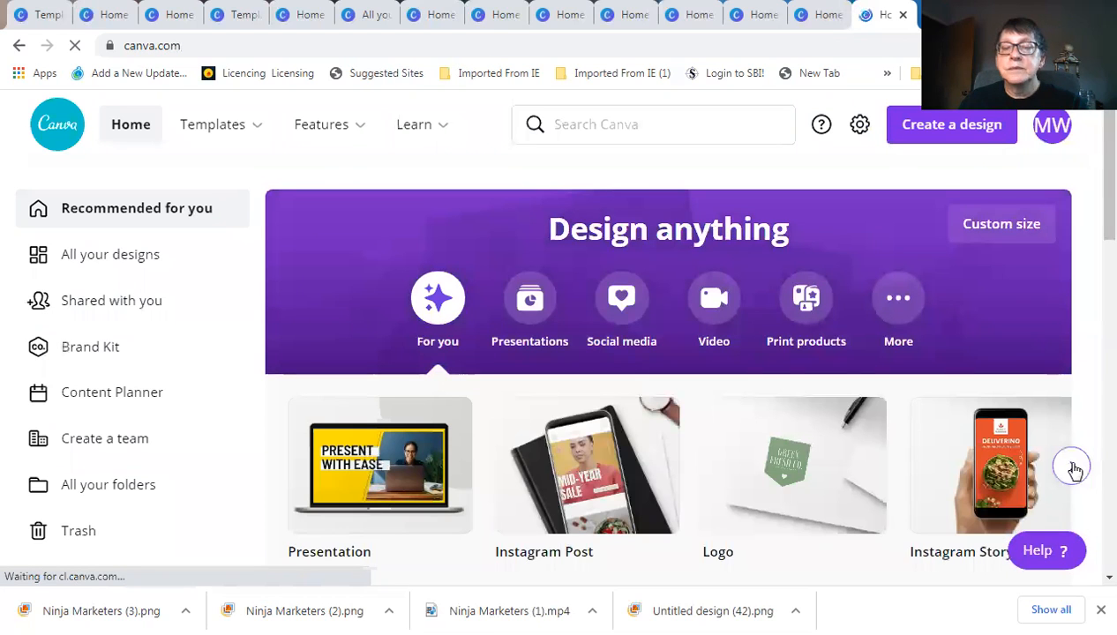
click(1073, 468)
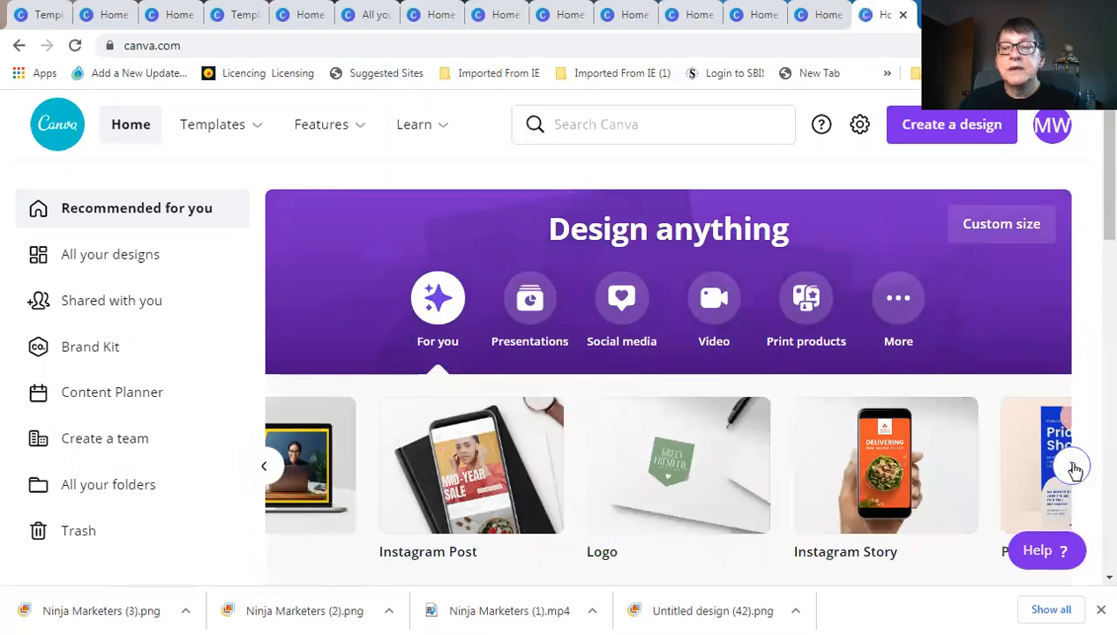
click(1073, 467)
click(1072, 468)
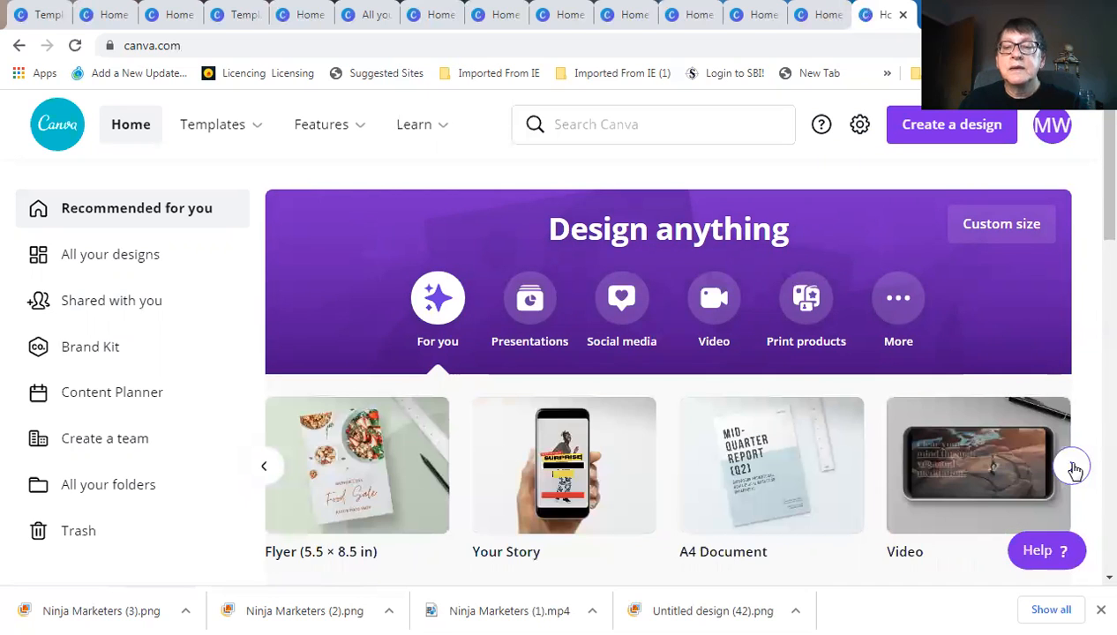
click(1072, 468)
click(1073, 468)
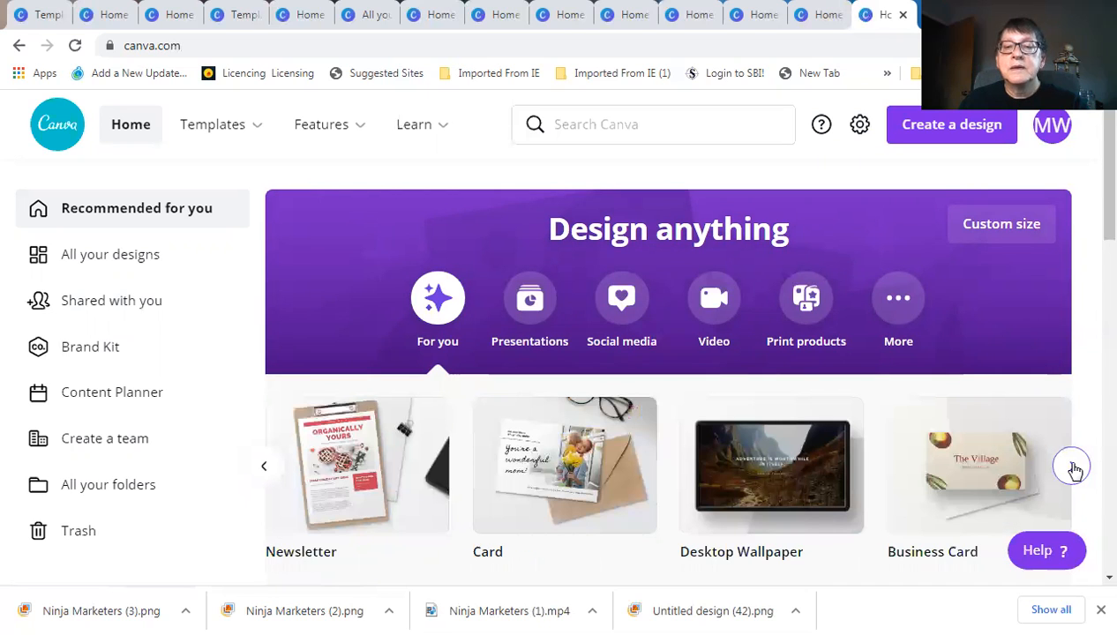
click(1073, 467)
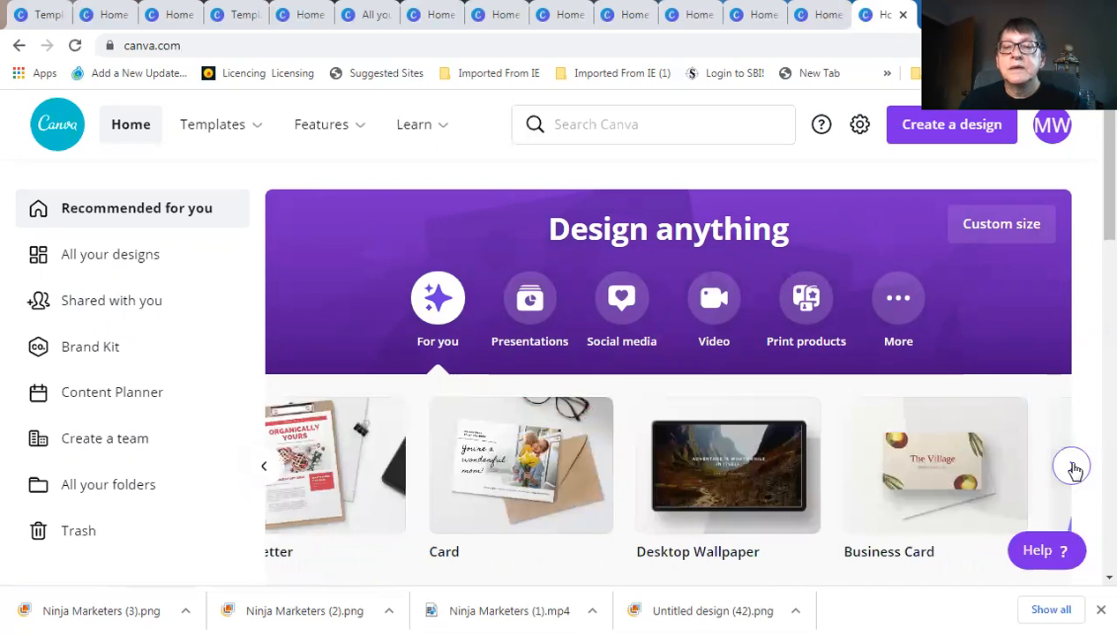
click(1072, 468)
click(1073, 467)
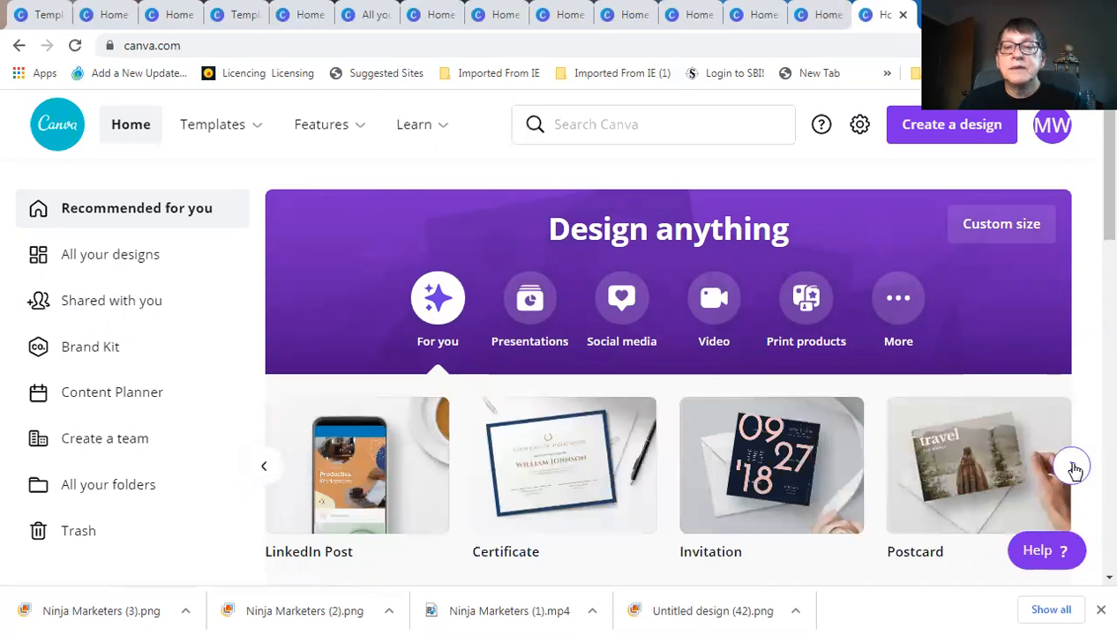
click(1073, 467)
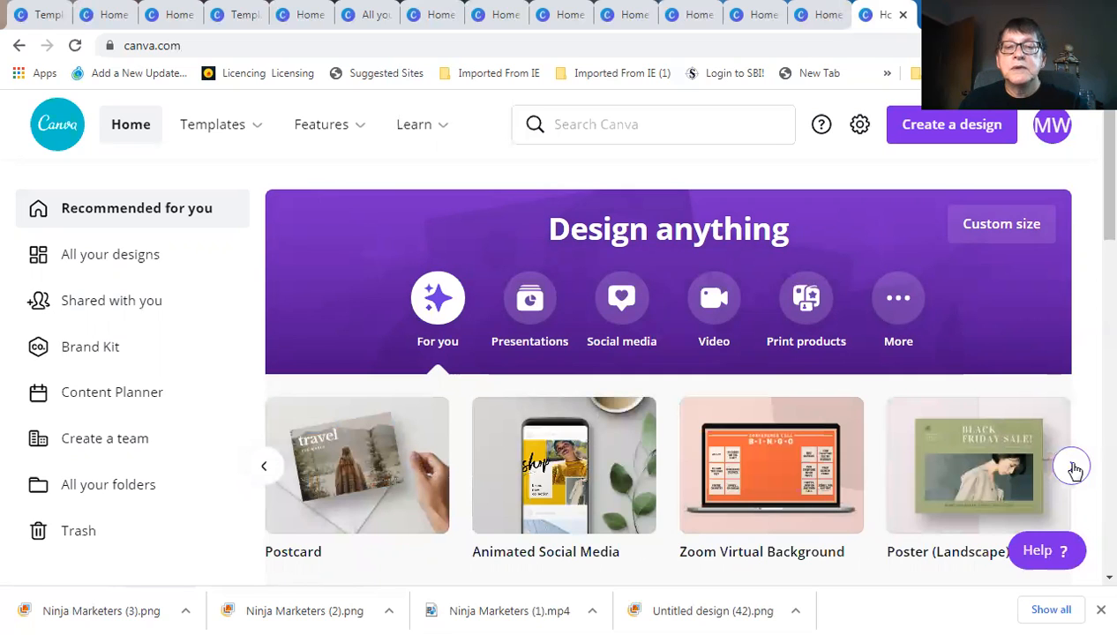
click(1073, 467)
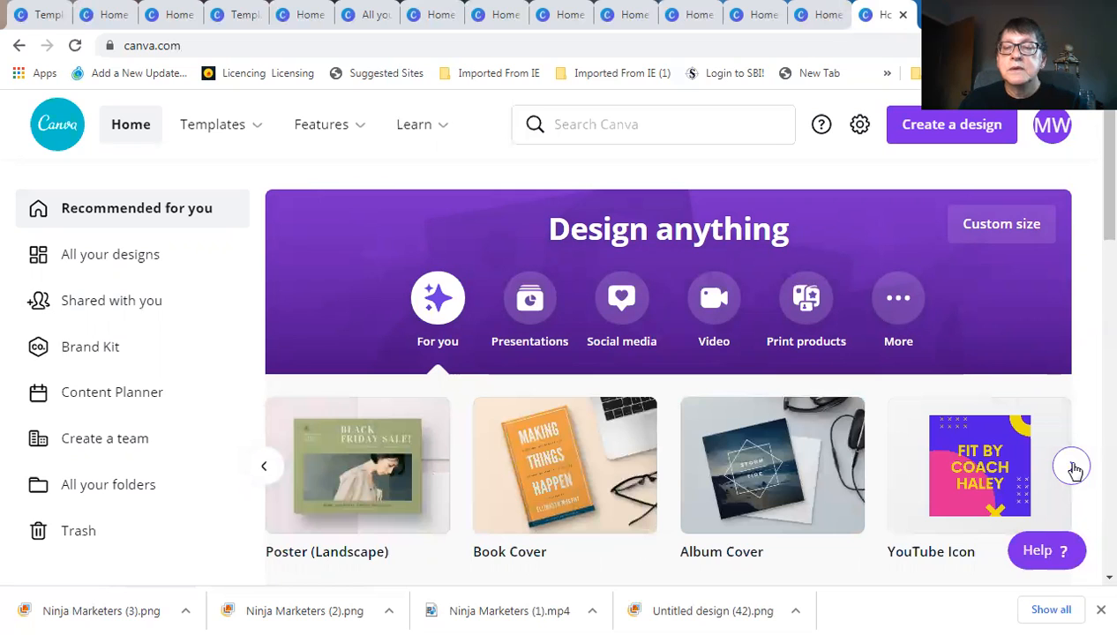
click(1073, 468)
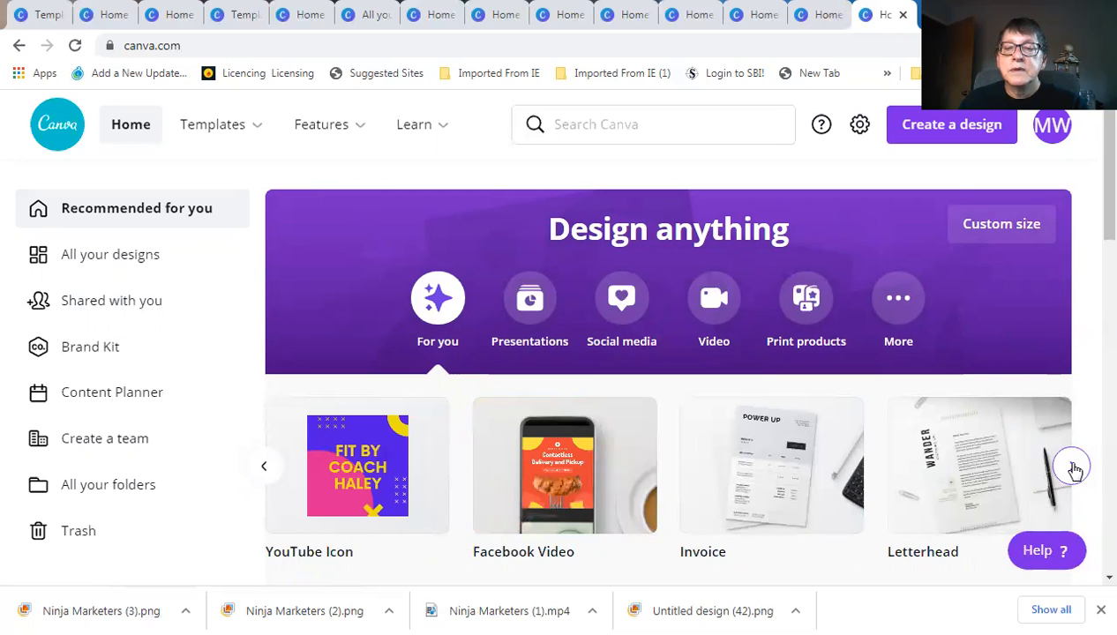
click(1073, 468)
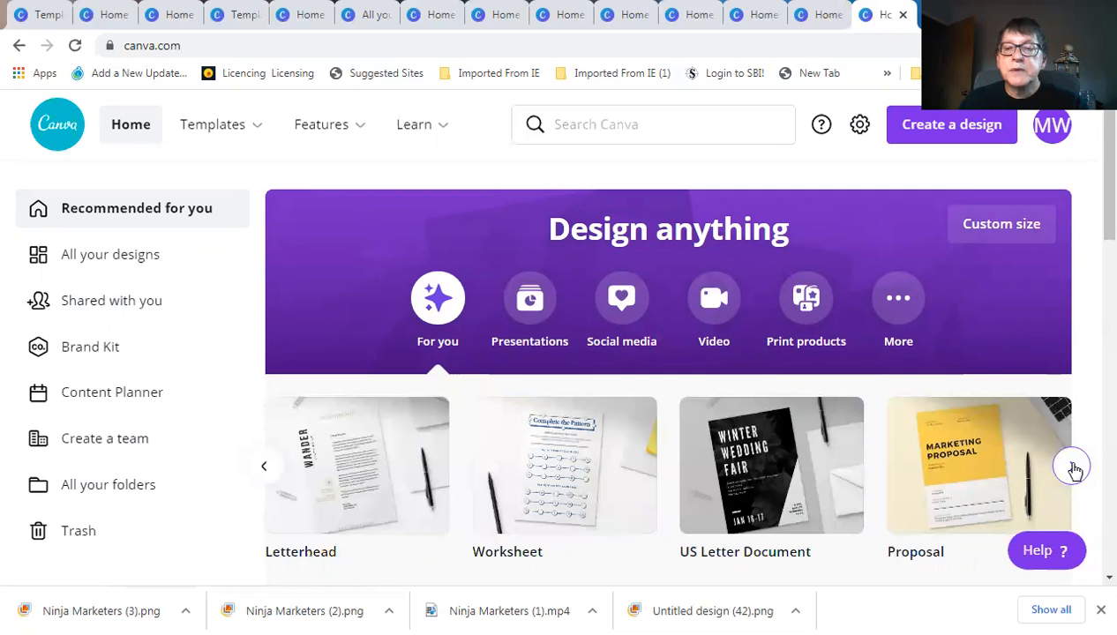
click(1073, 468)
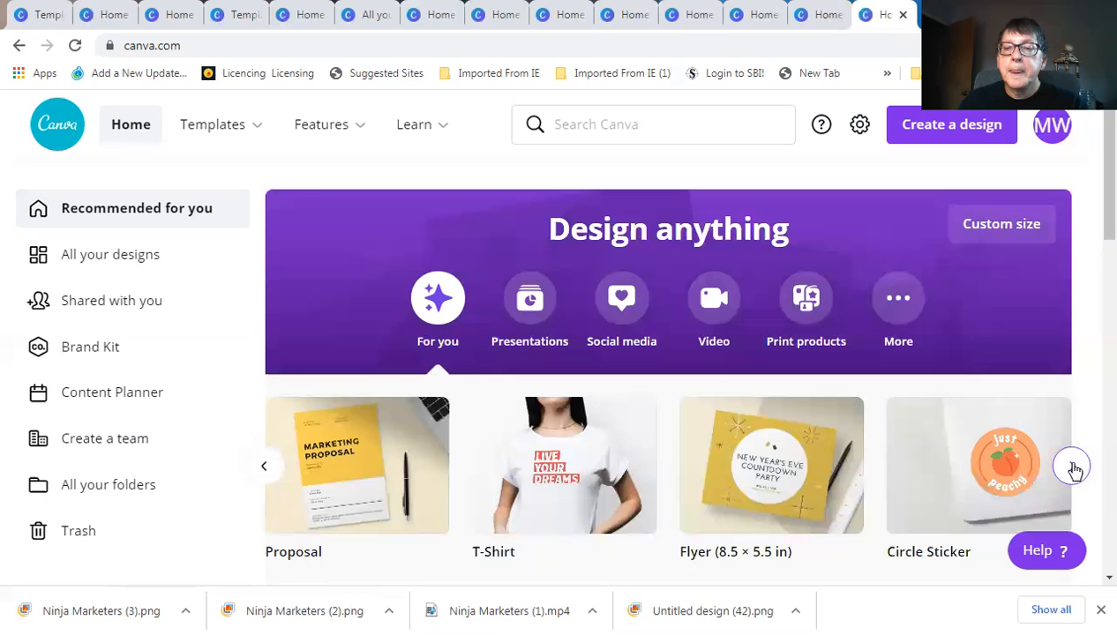
click(1072, 468)
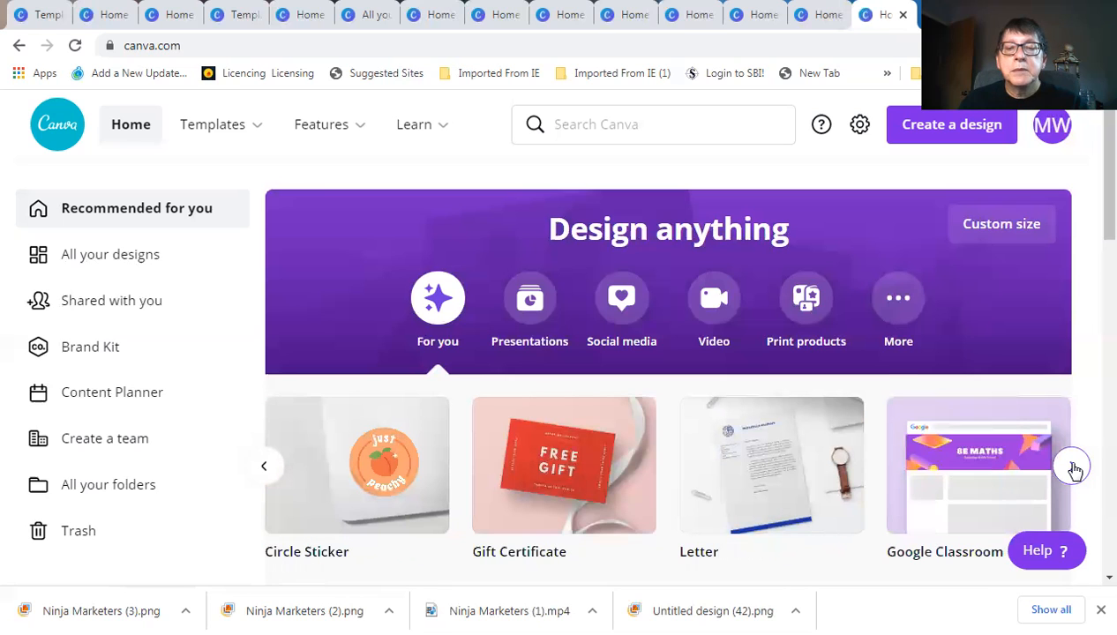
click(1072, 467)
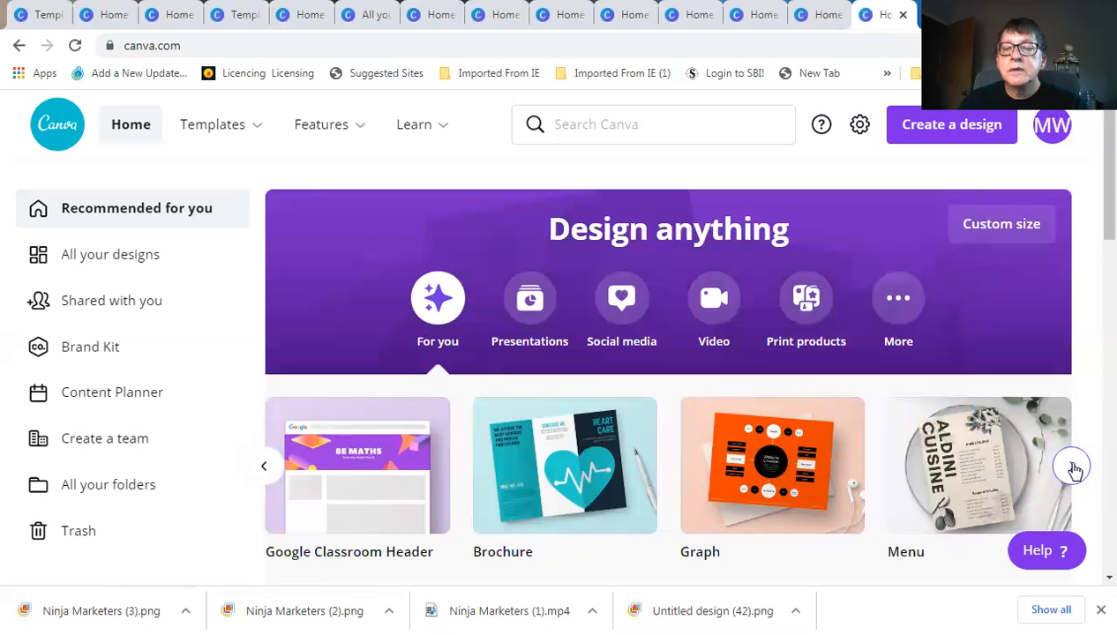
click(1073, 468)
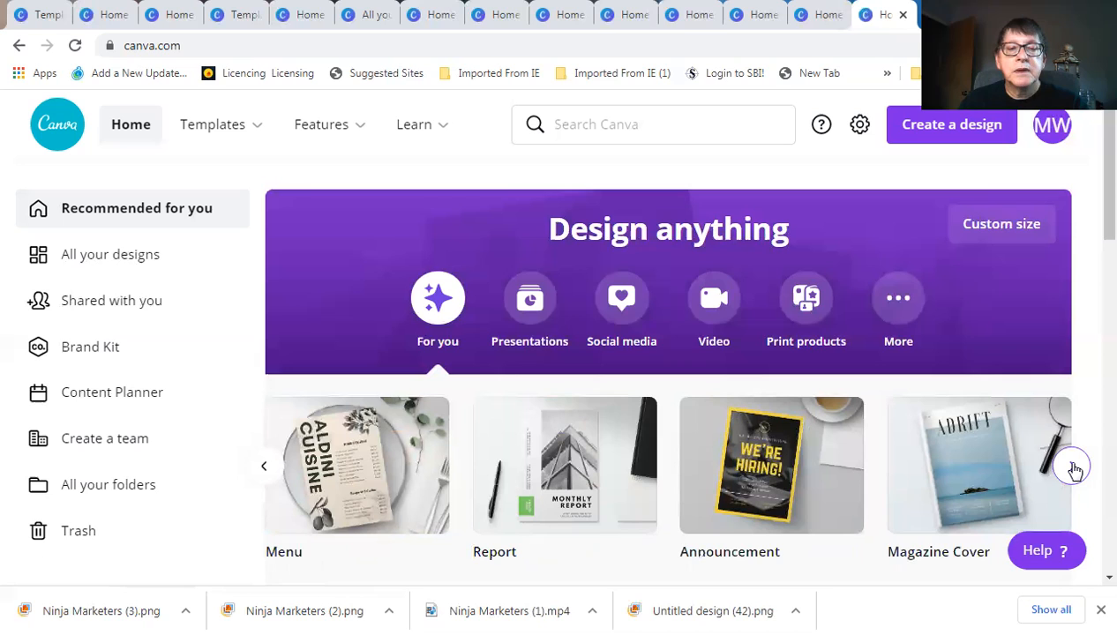
click(1072, 468)
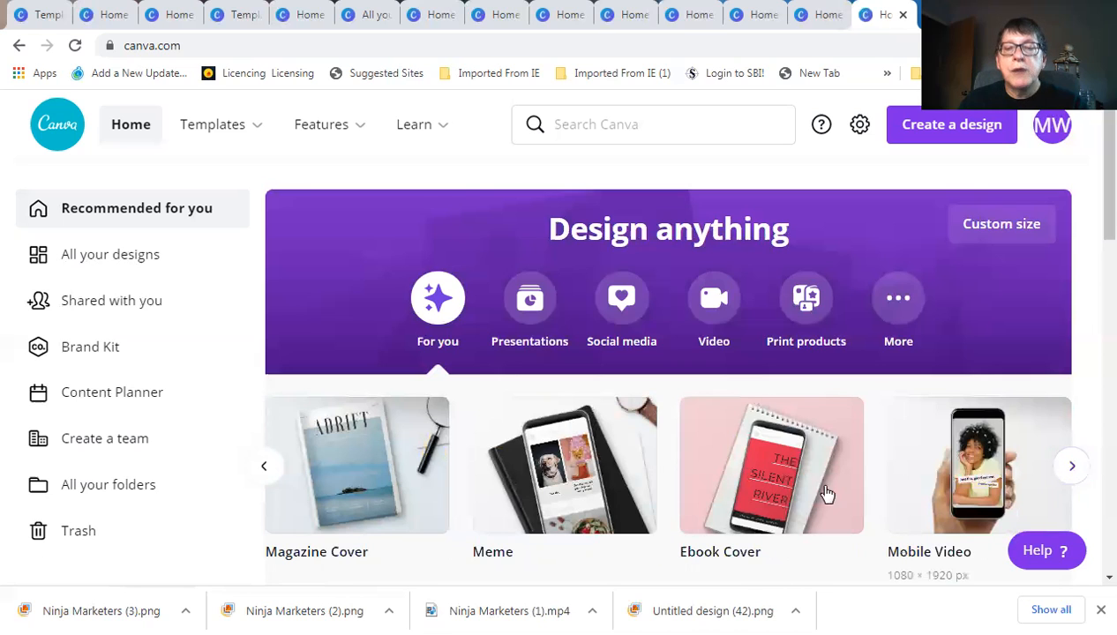
Create an Ebook Cover from the Lovestruck Diaries template, then return to the home dashboard
click(772, 492)
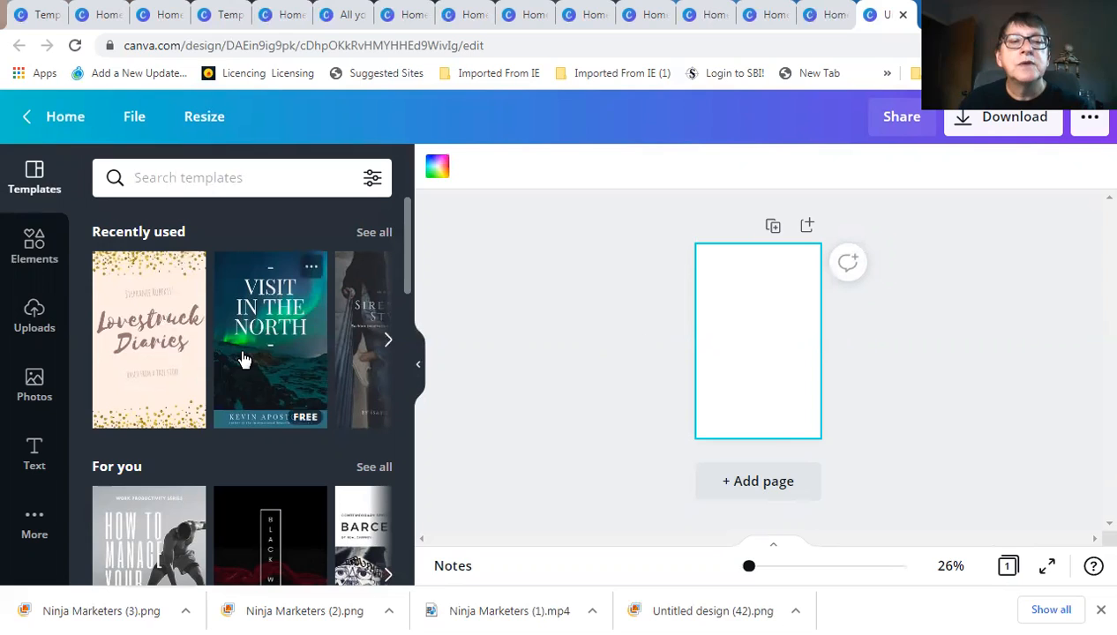
click(147, 363)
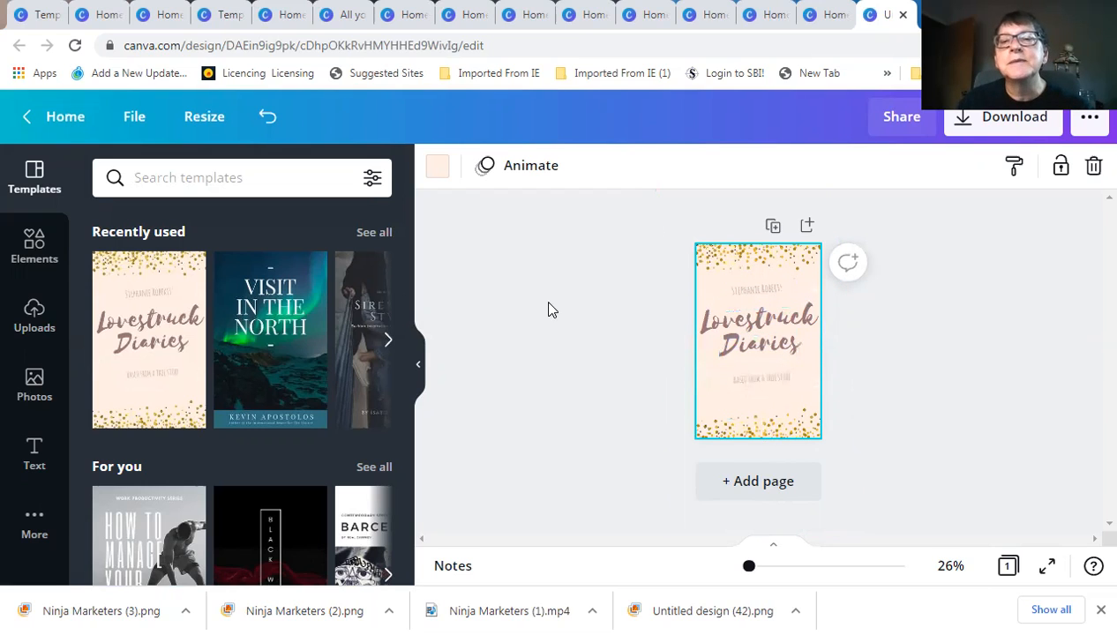
click(62, 117)
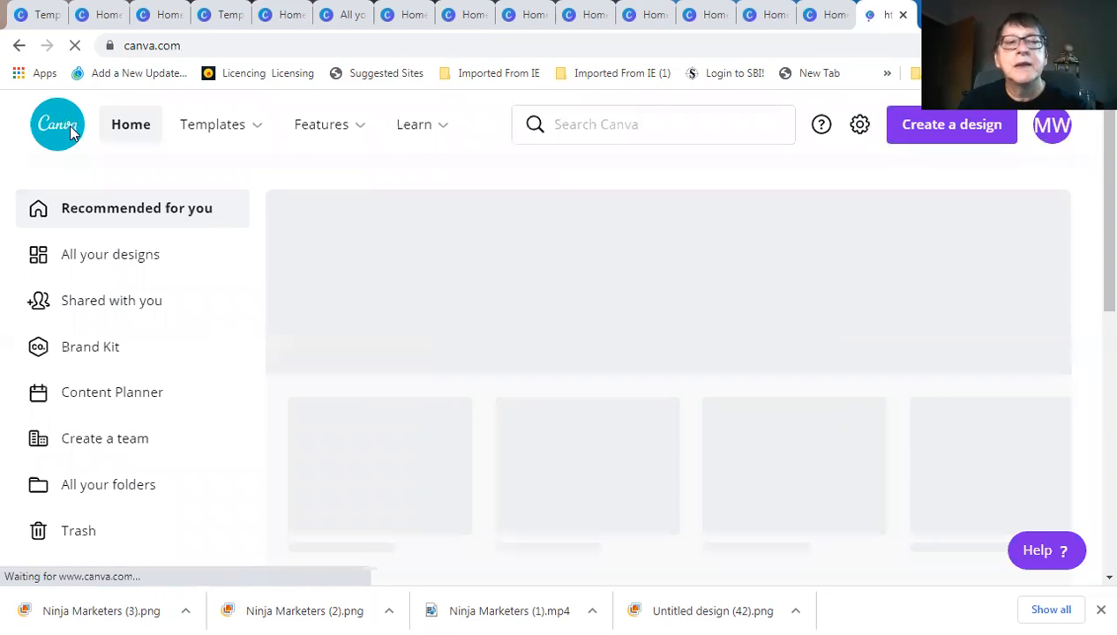
Open All your designs and scroll down to the Hello Summer wallpaper and Husband Birthday Card
click(129, 258)
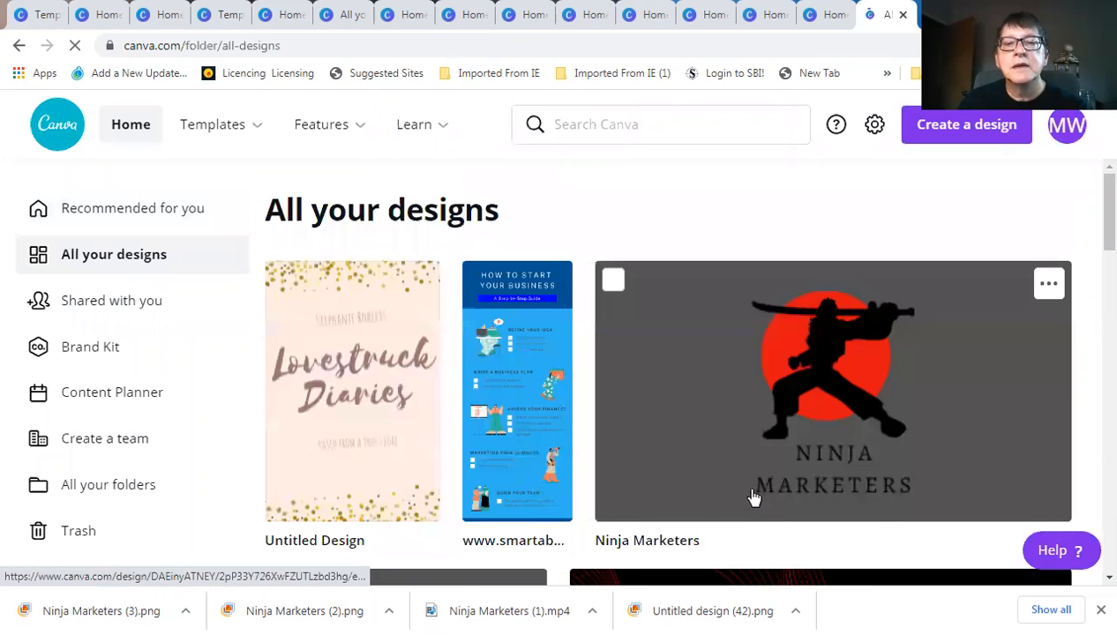
scroll(757, 501, down, 1)
scroll(754, 497, down, 3)
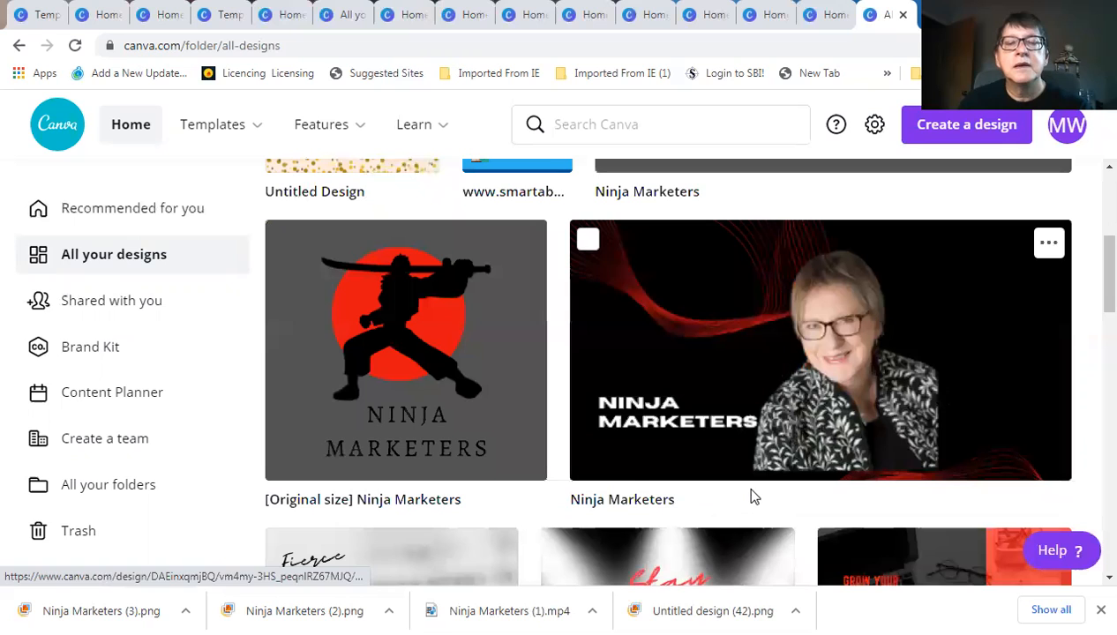
scroll(754, 497, up, 3)
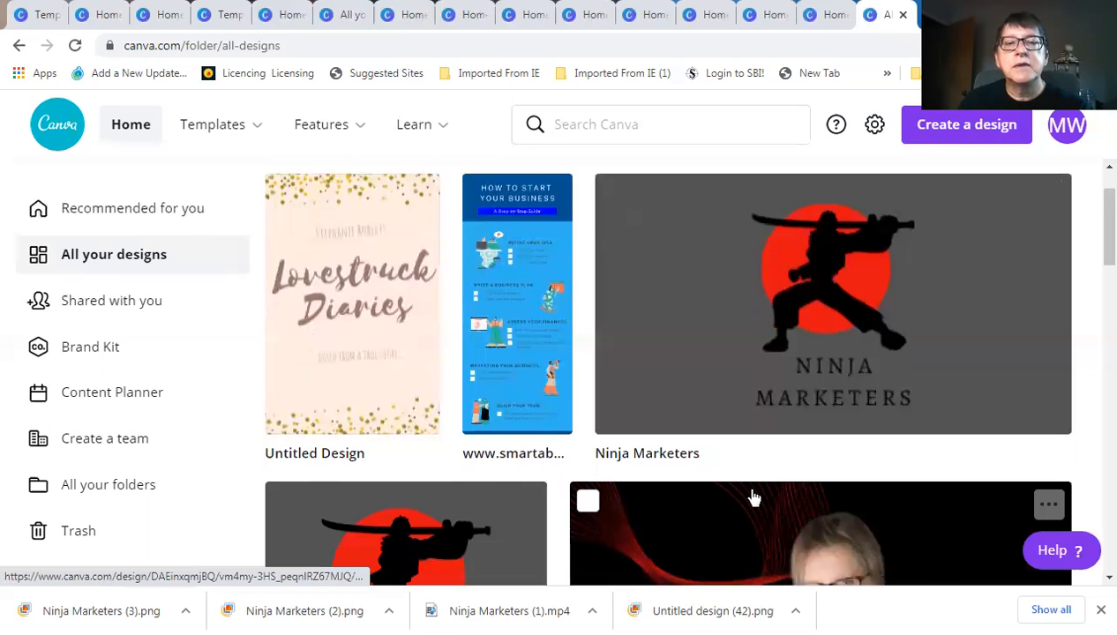
scroll(755, 499, down, 1)
scroll(754, 499, down, 4)
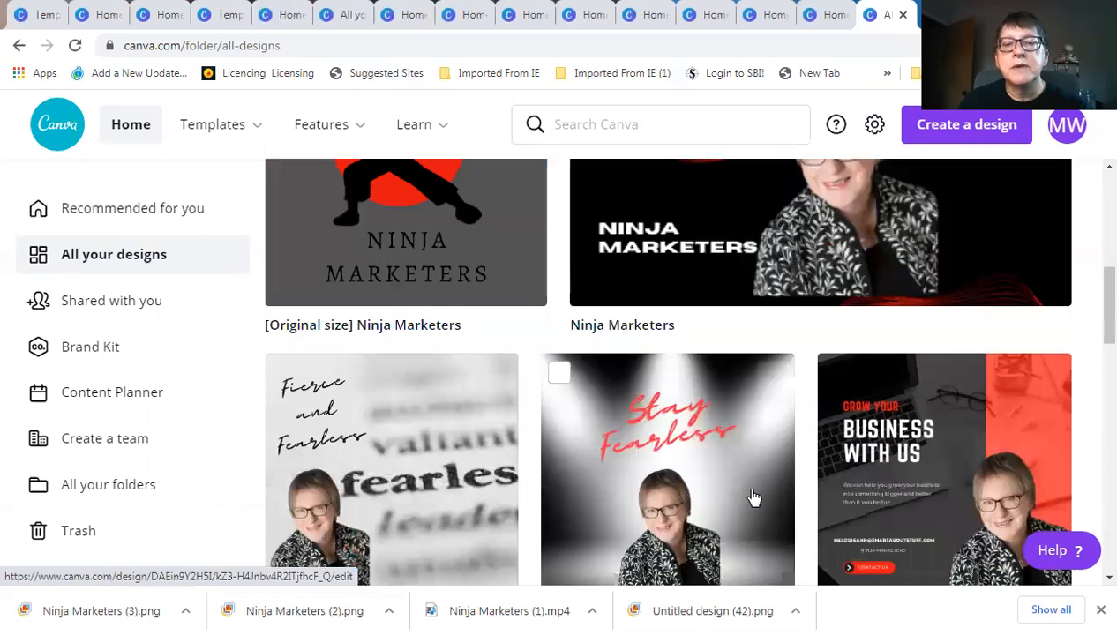
scroll(754, 498, down, 2)
scroll(754, 499, down, 6)
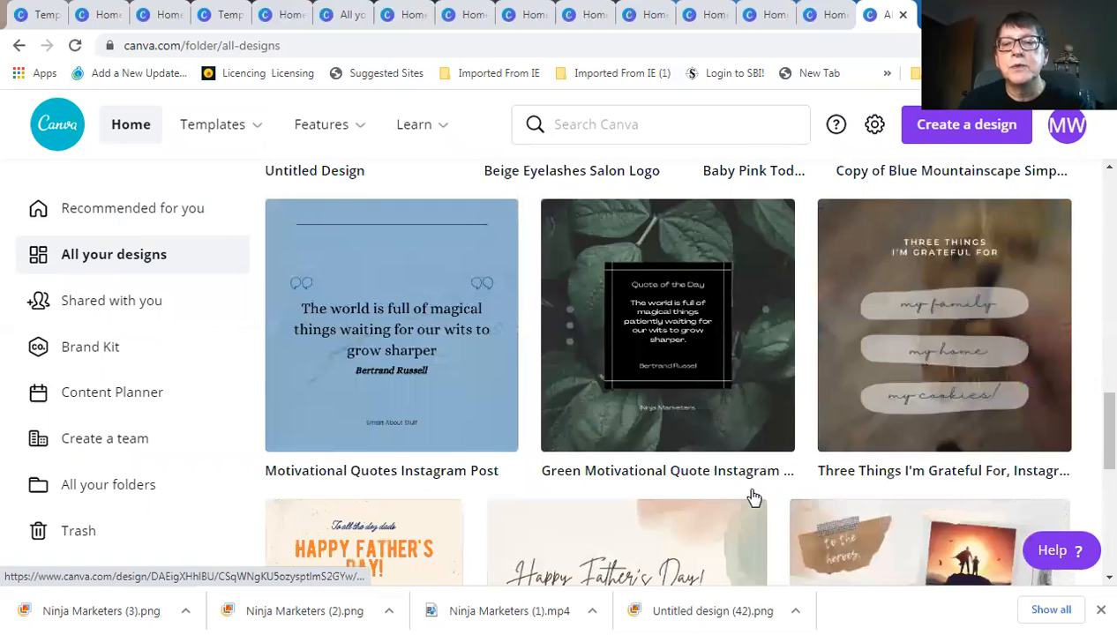
scroll(754, 497, down, 4)
scroll(754, 498, down, 3)
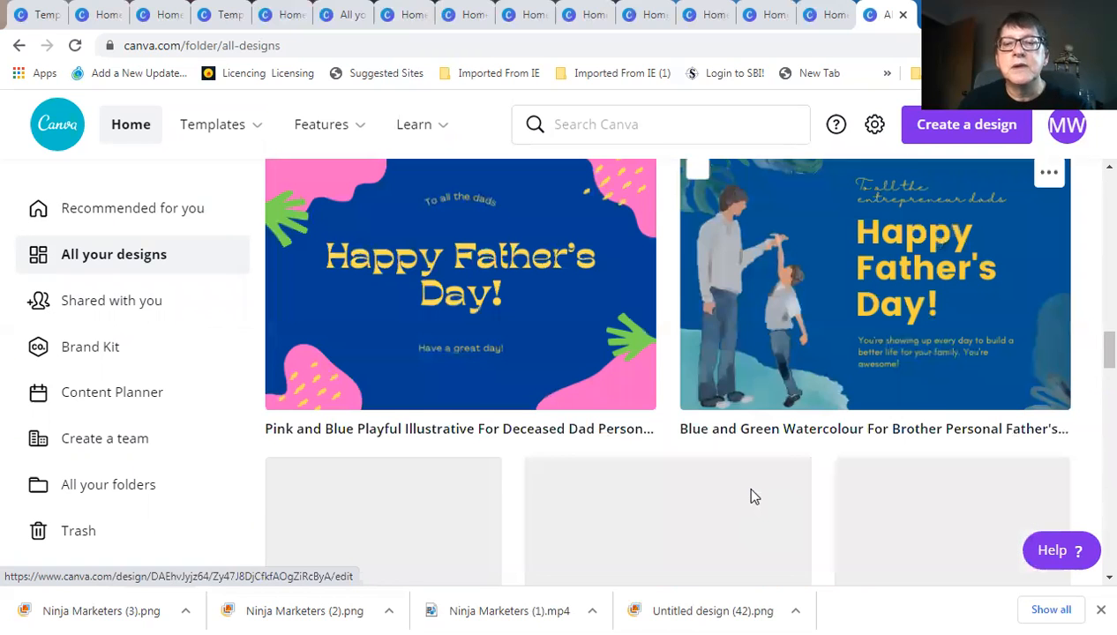
scroll(754, 497, down, 5)
scroll(755, 497, down, 3)
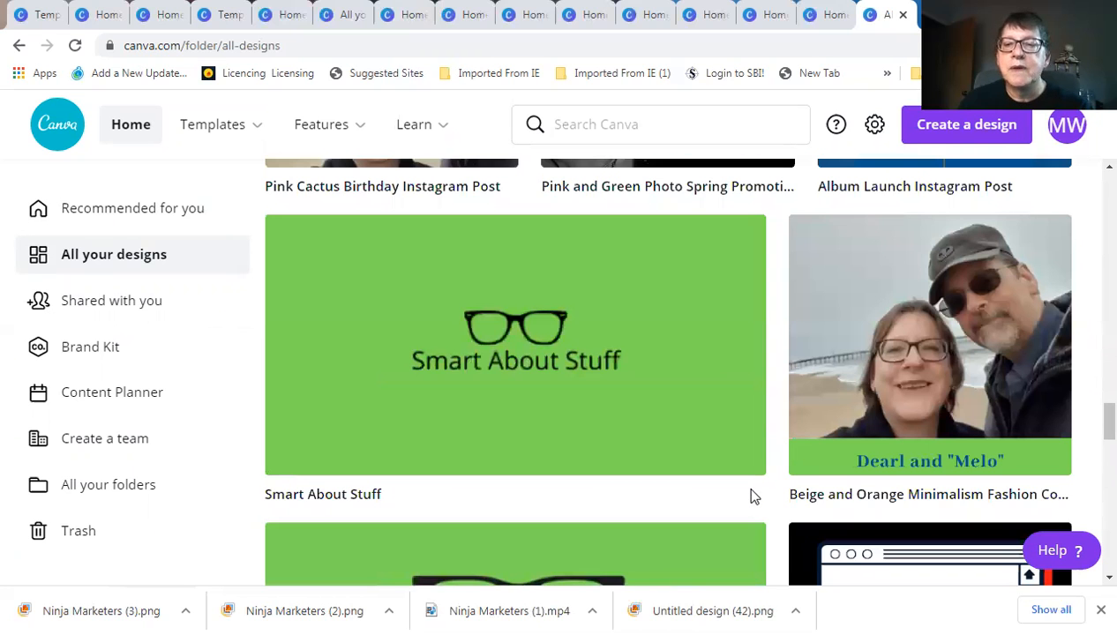
scroll(751, 496, down, 3)
scroll(751, 496, down, 2)
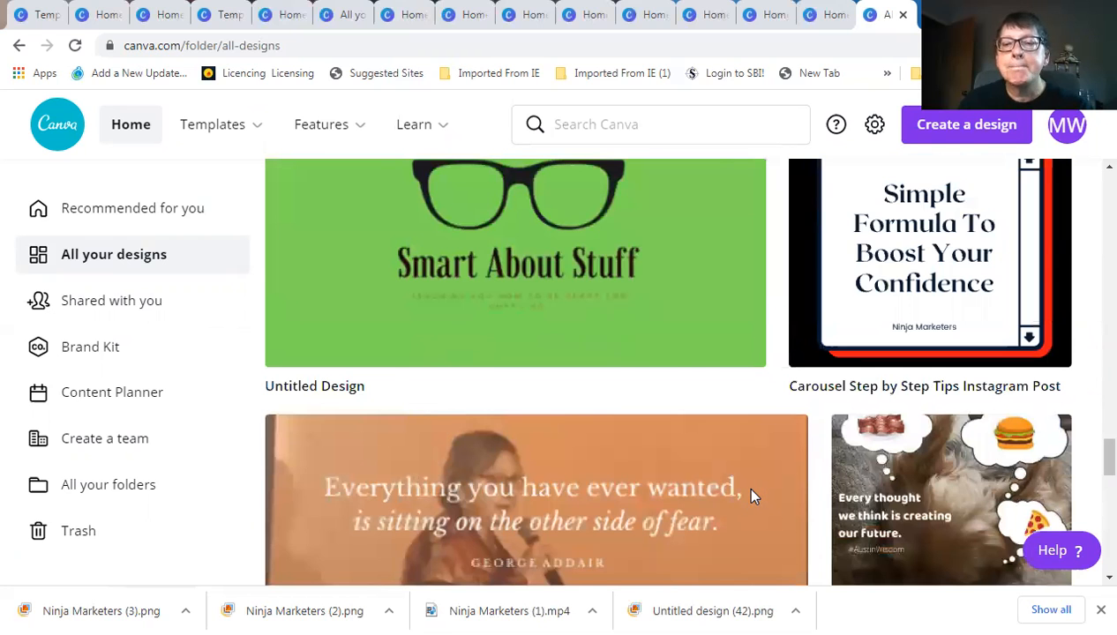
scroll(751, 496, down, 5)
scroll(752, 498, down, 2)
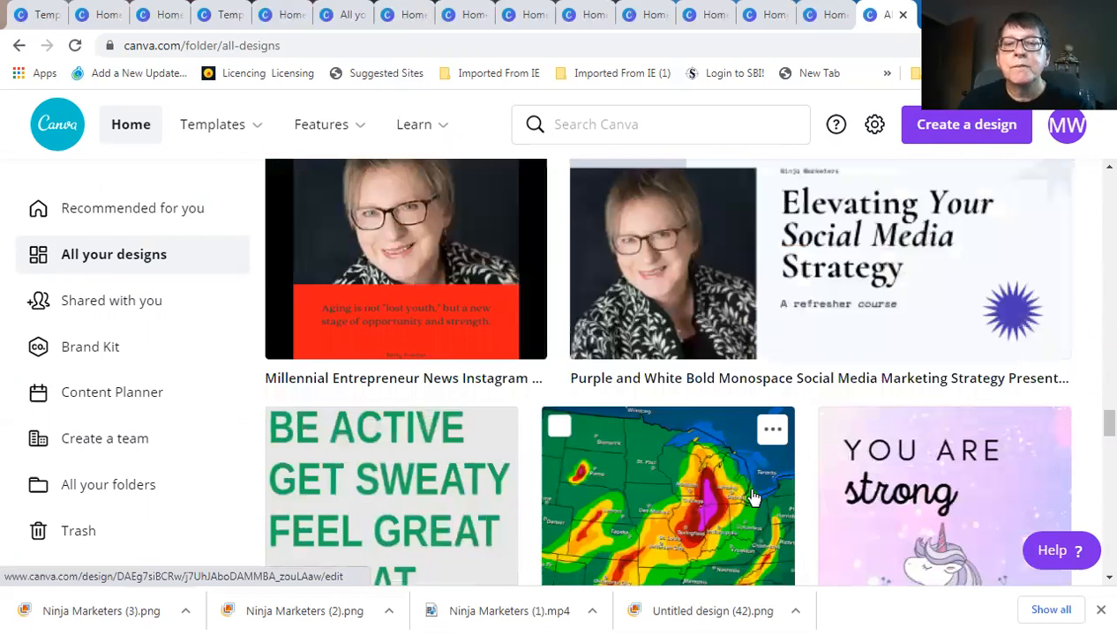
scroll(752, 497, down, 8)
scroll(752, 498, down, 3)
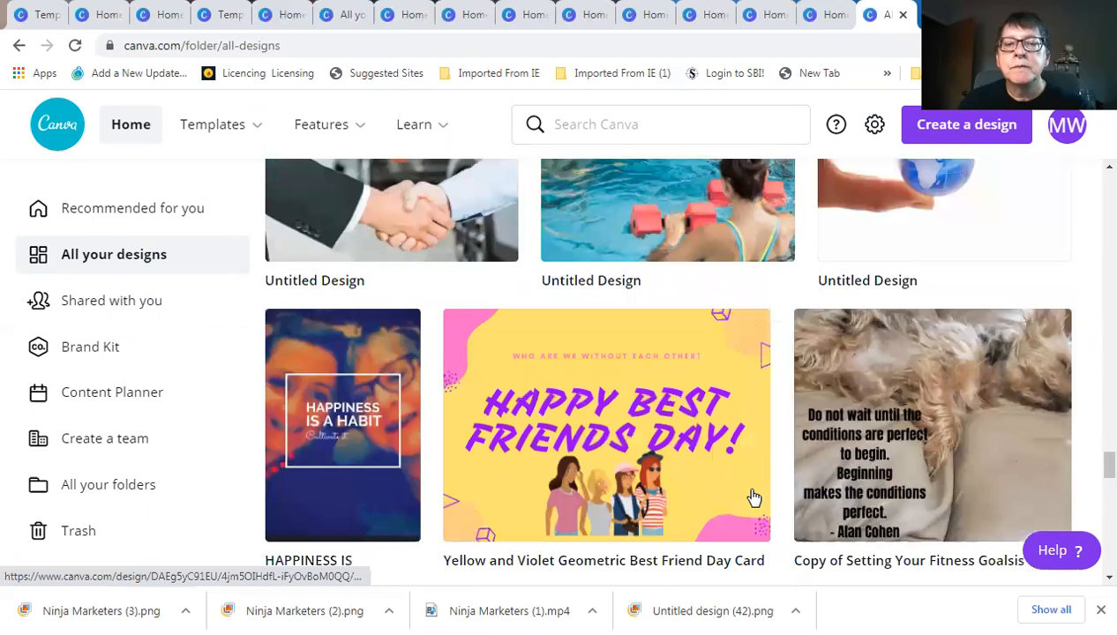
scroll(752, 497, down, 3)
scroll(753, 498, down, 2)
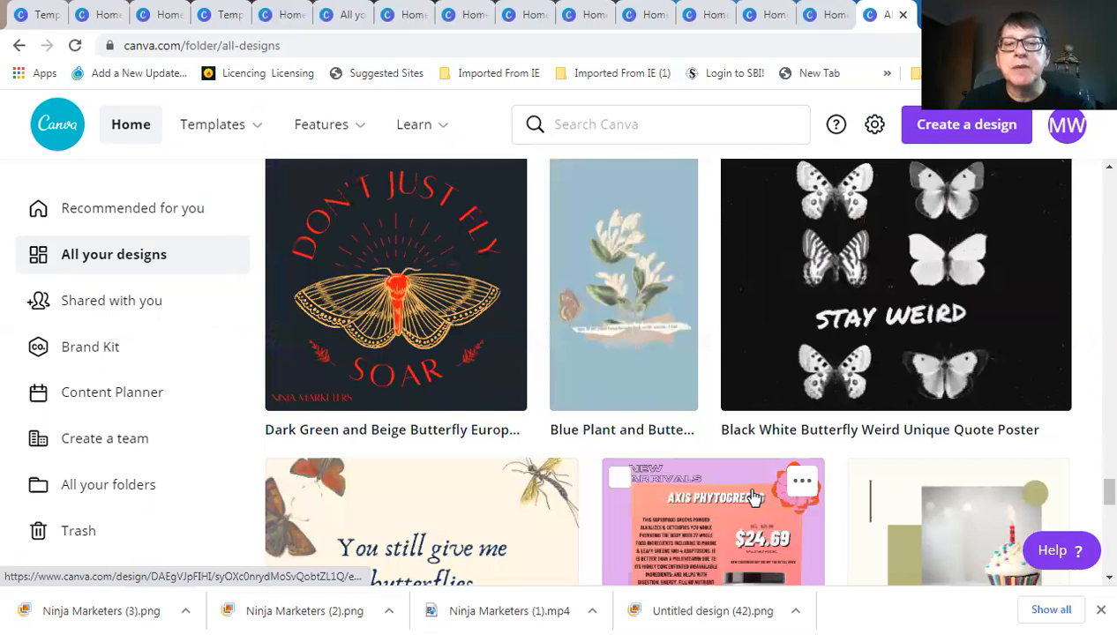
scroll(753, 497, down, 4)
scroll(752, 498, down, 3)
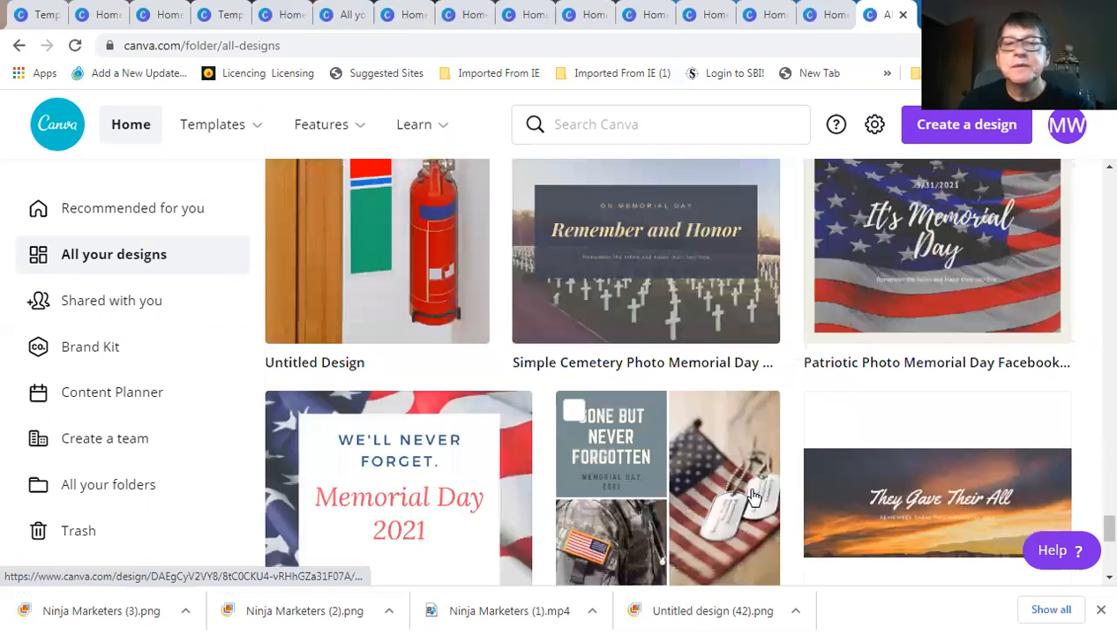
scroll(752, 497, down, 3)
scroll(754, 498, down, 3)
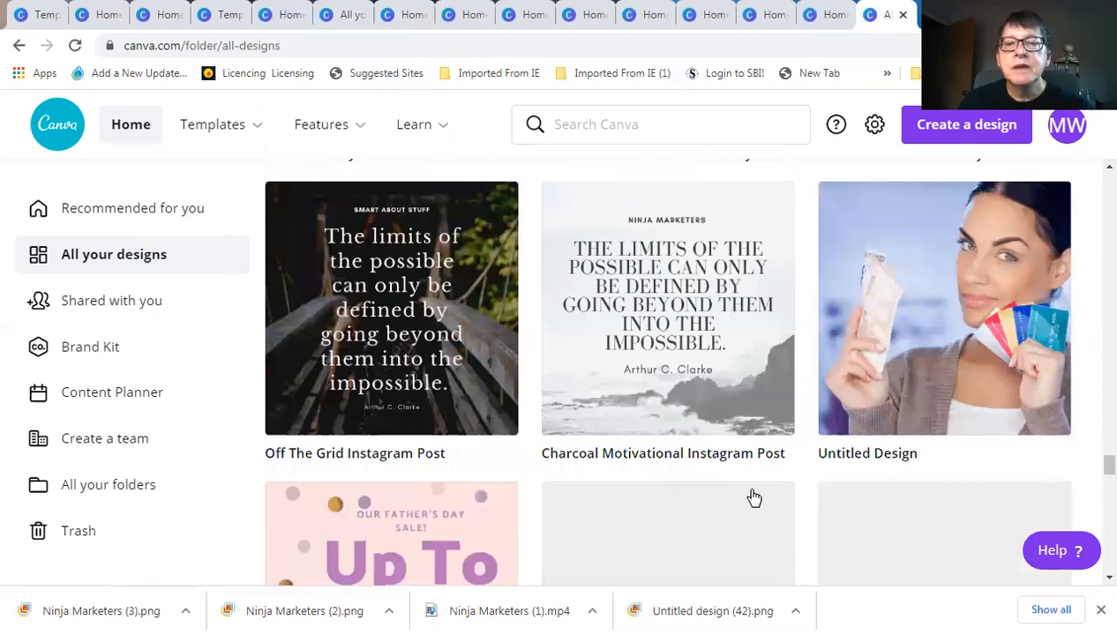
scroll(754, 499, down, 2)
scroll(754, 499, down, 2)
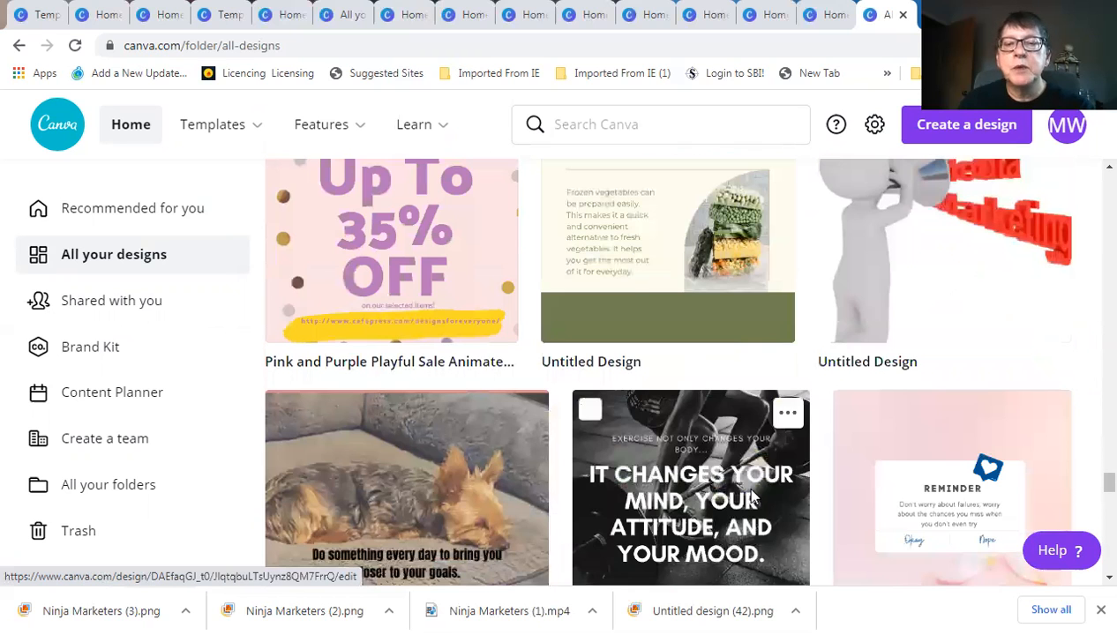
scroll(753, 498, down, 3)
scroll(753, 499, down, 3)
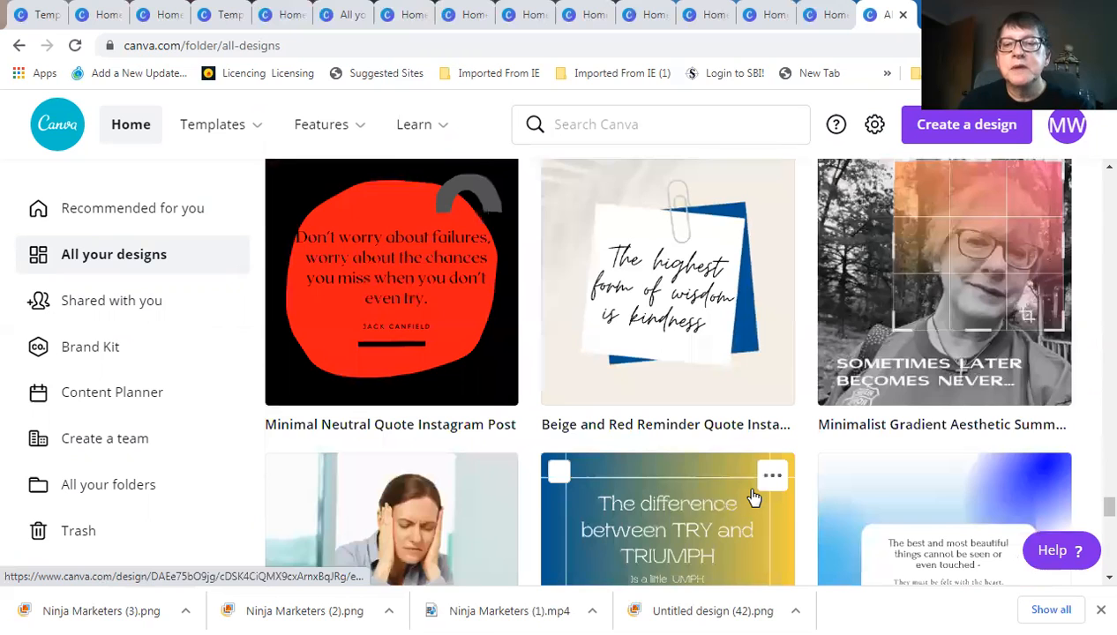
scroll(755, 499, down, 2)
scroll(752, 499, down, 4)
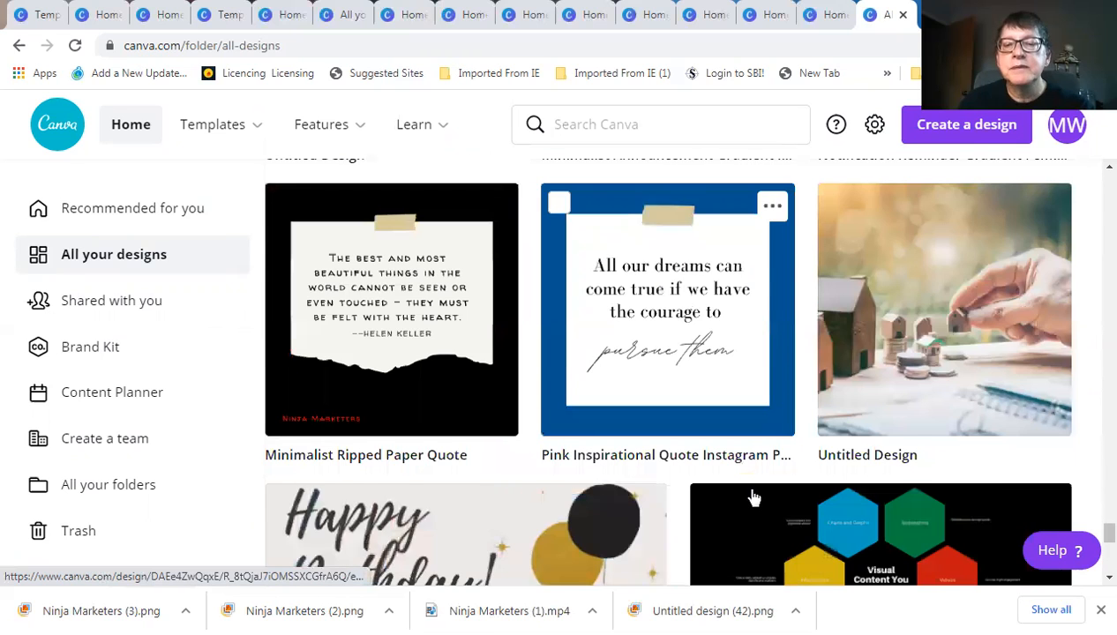
scroll(753, 498, down, 3)
scroll(753, 499, down, 2)
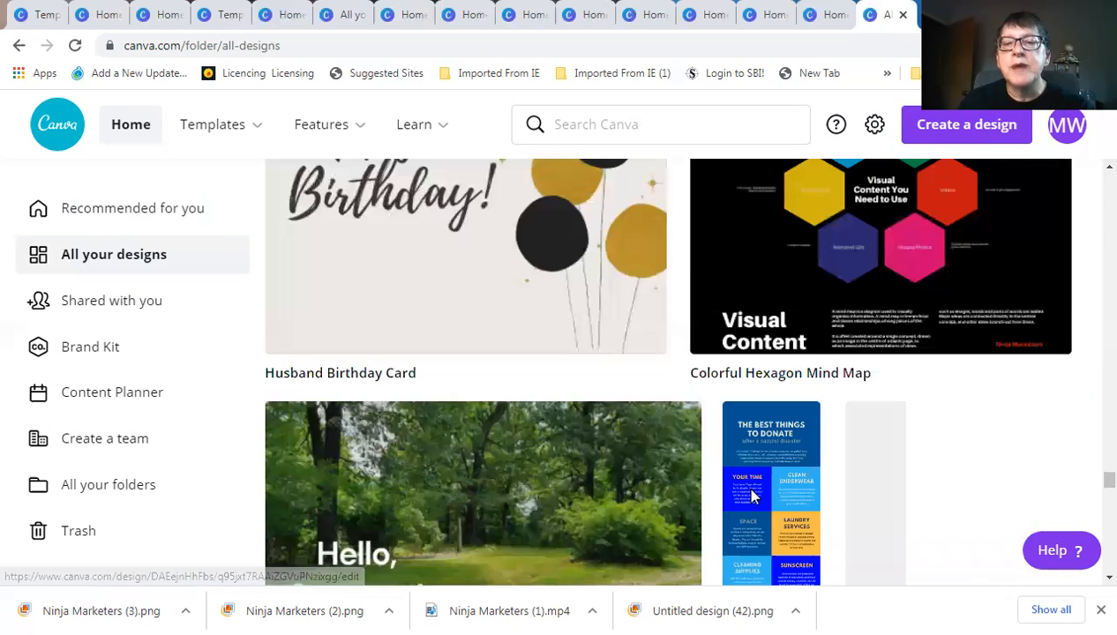
scroll(752, 496, down, 2)
scroll(751, 496, down, 1)
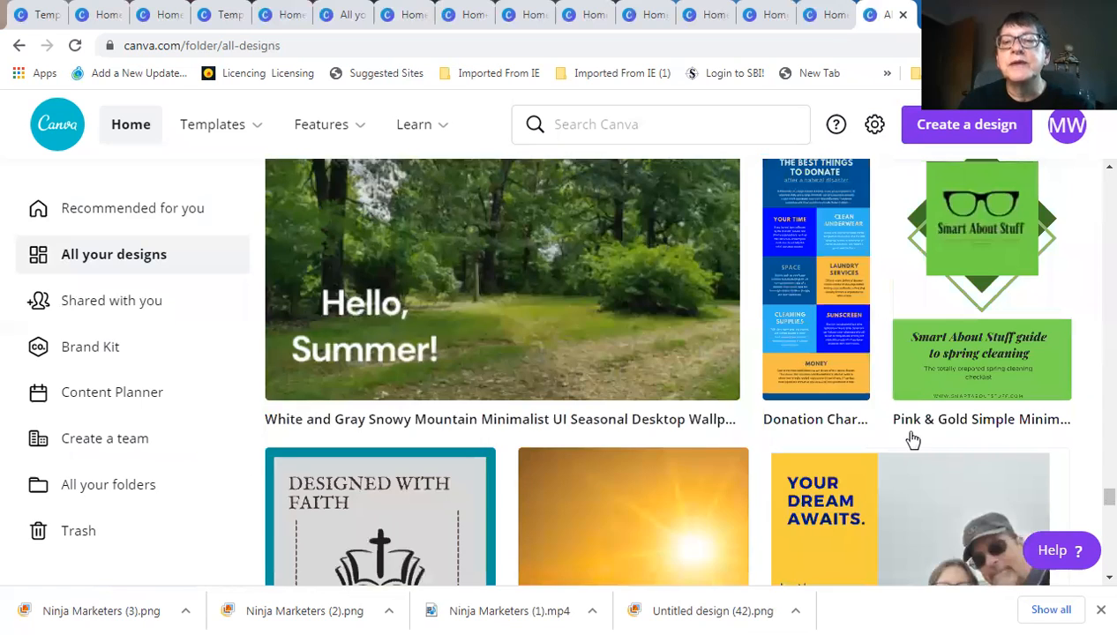
scroll(882, 433, up, 2)
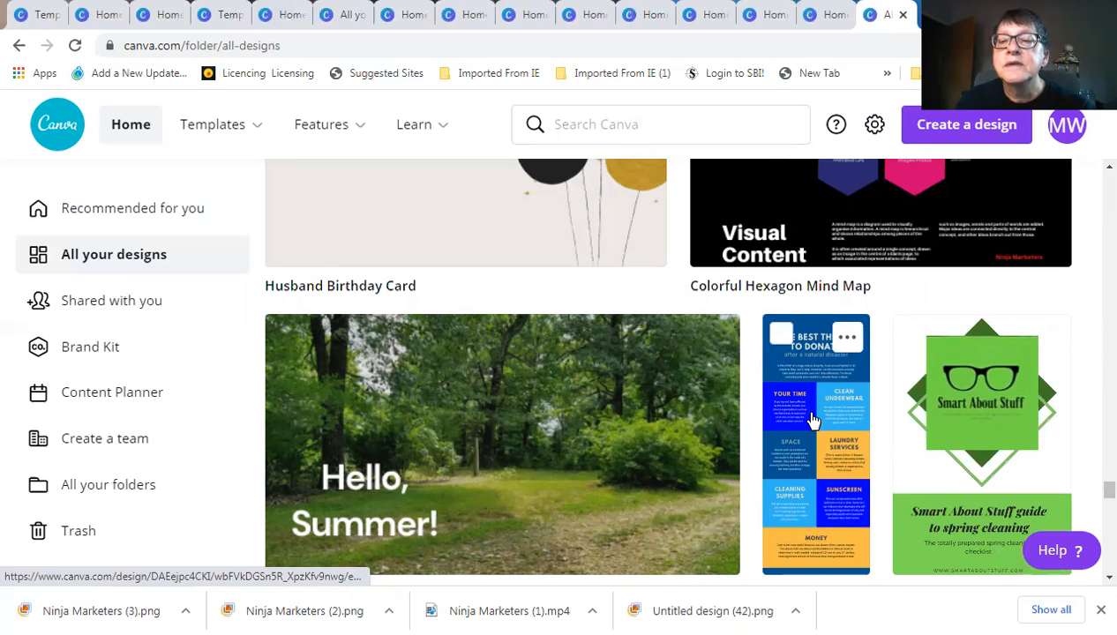
Scroll far down All your designs to the 24-page Designing My Best Life vision board journal
scroll(808, 414, down, 3)
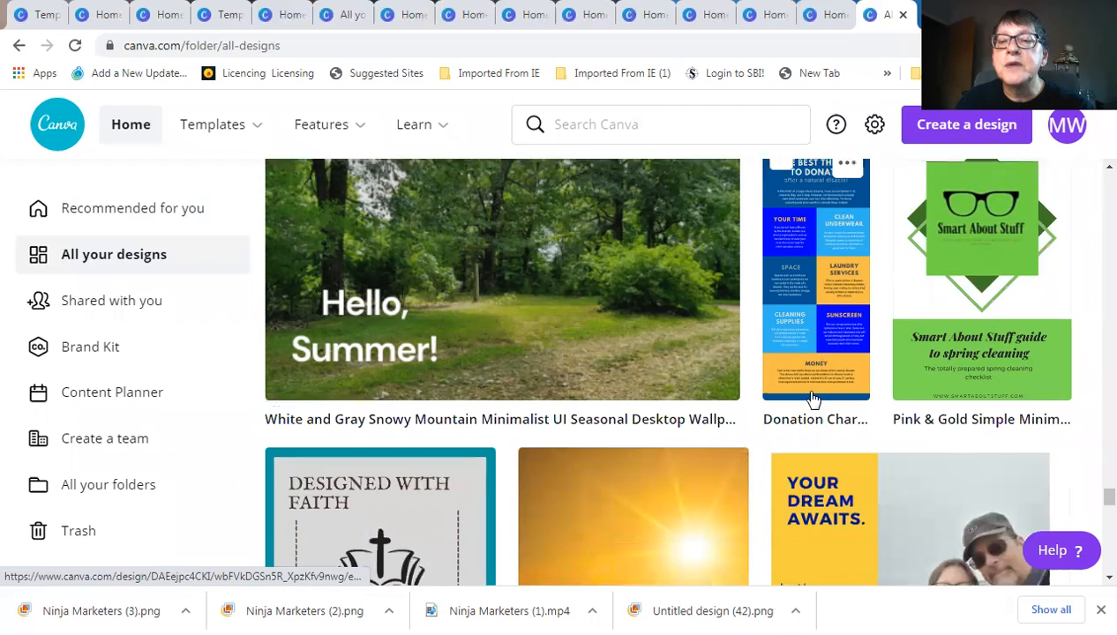
scroll(809, 406, down, 2)
scroll(808, 416, down, 5)
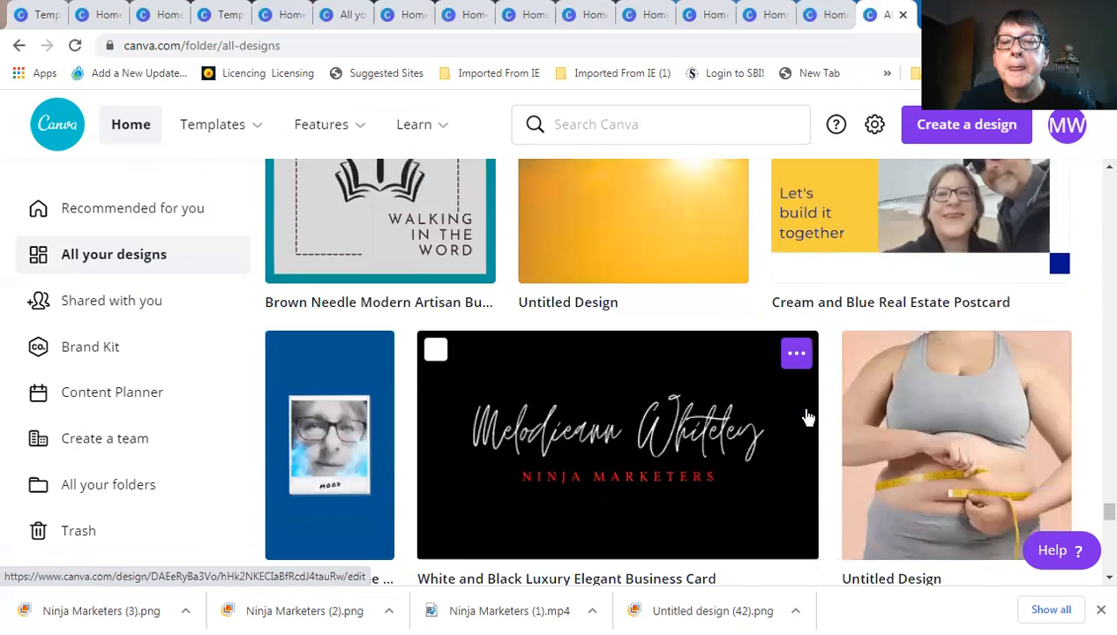
scroll(808, 416, down, 5)
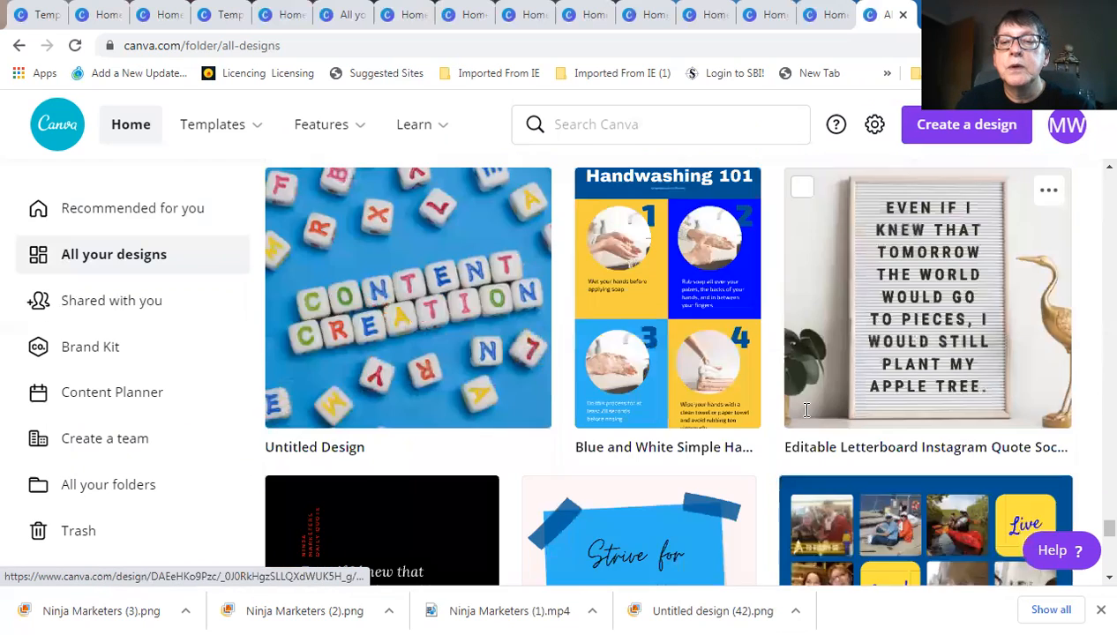
scroll(809, 416, down, 6)
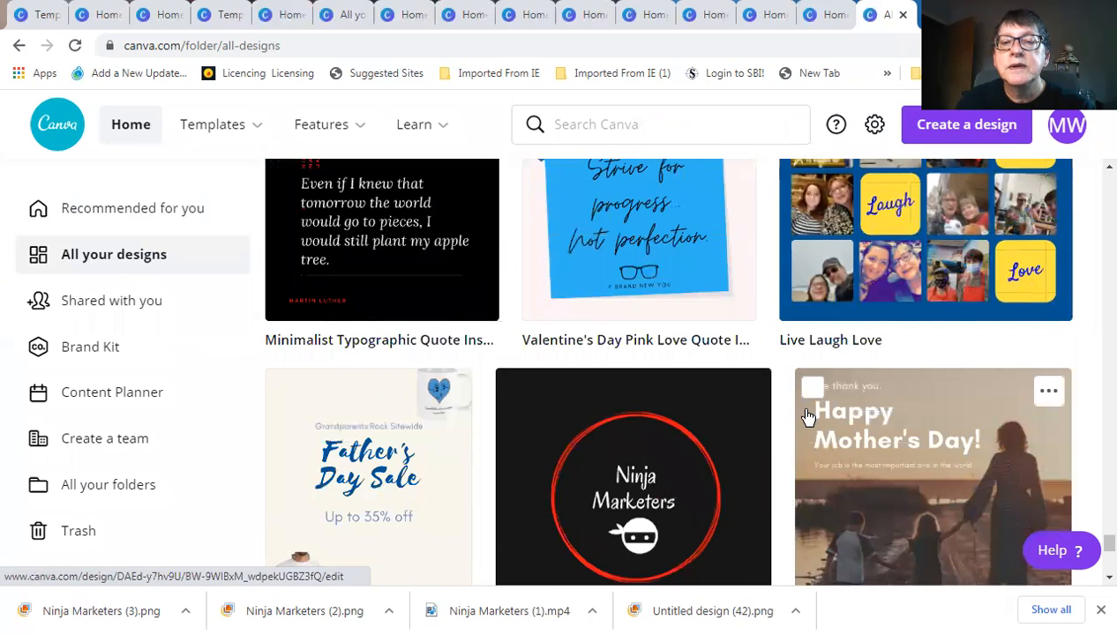
scroll(807, 417, down, 1)
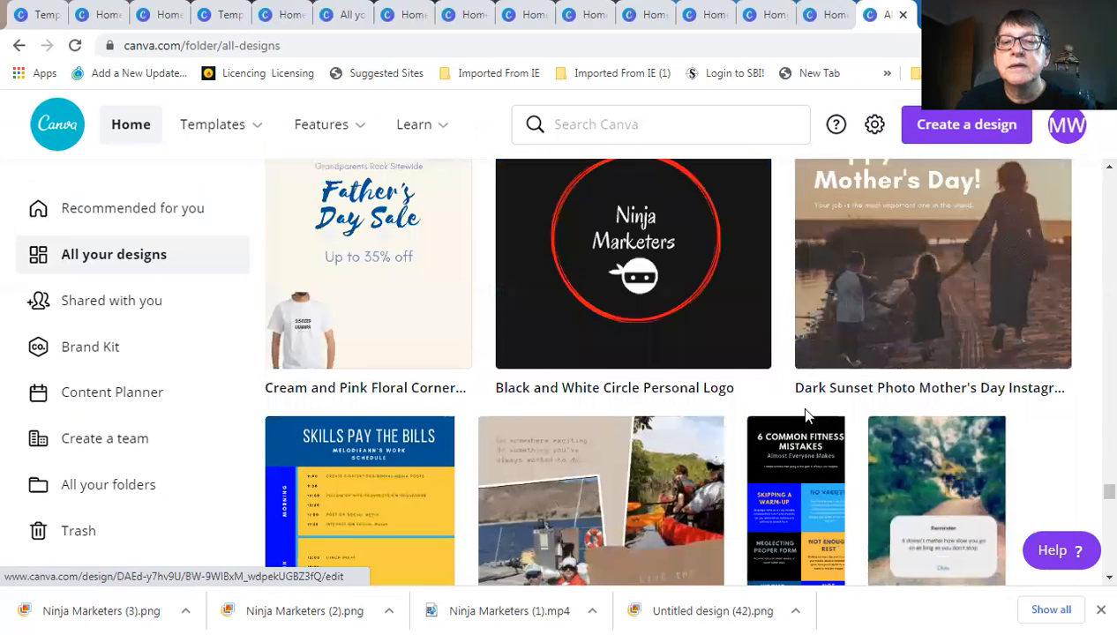
scroll(743, 384, down, 2)
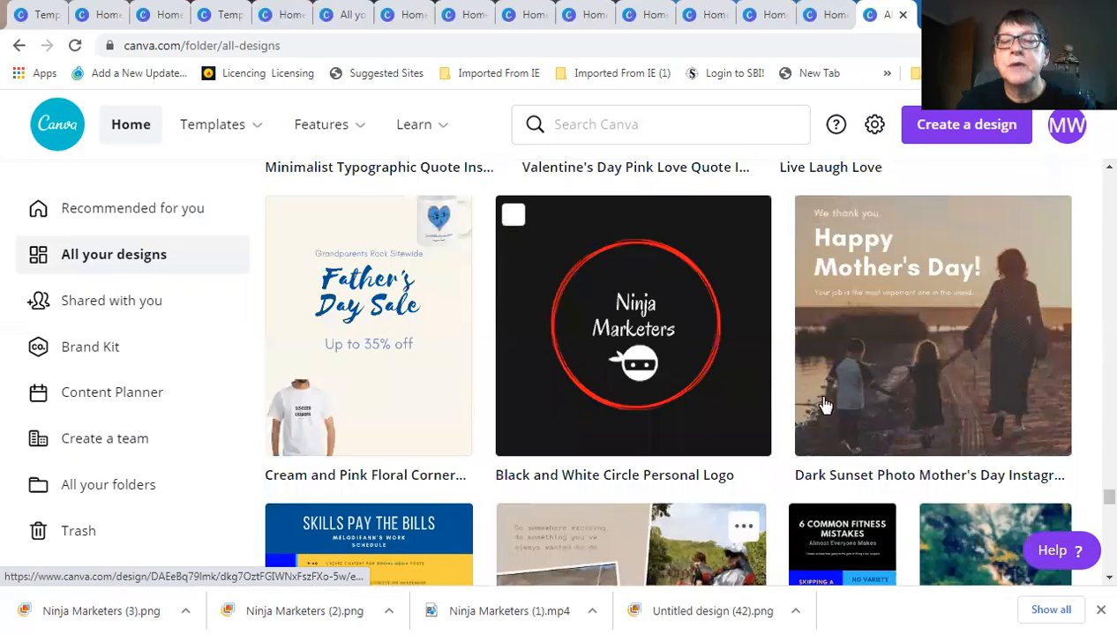
scroll(825, 403, down, 2)
scroll(825, 403, down, 2)
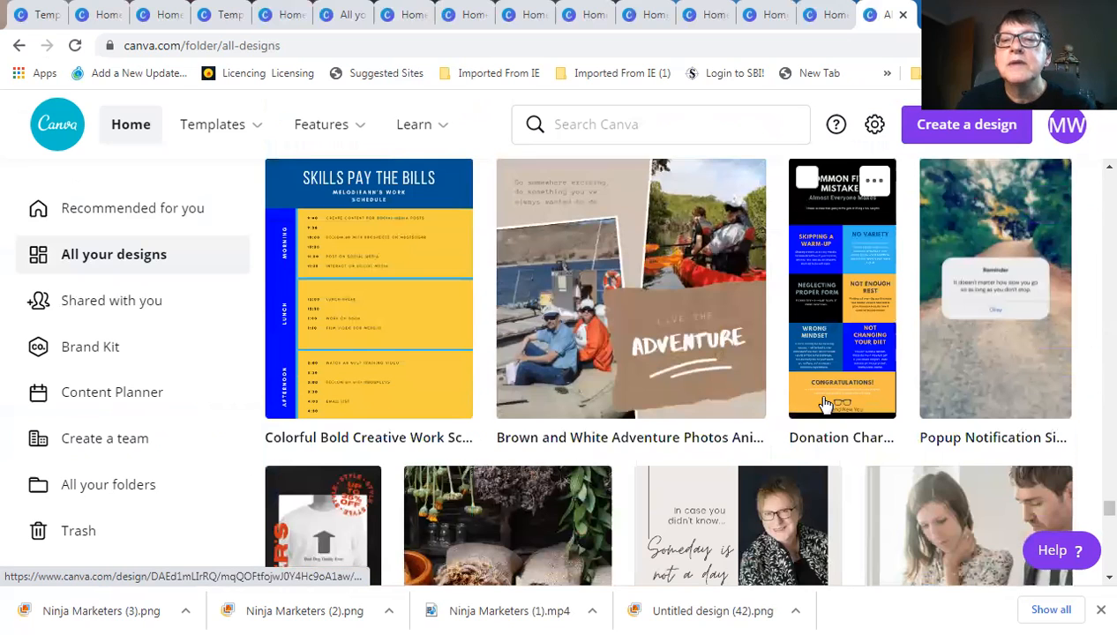
scroll(824, 403, down, 2)
scroll(825, 403, down, 2)
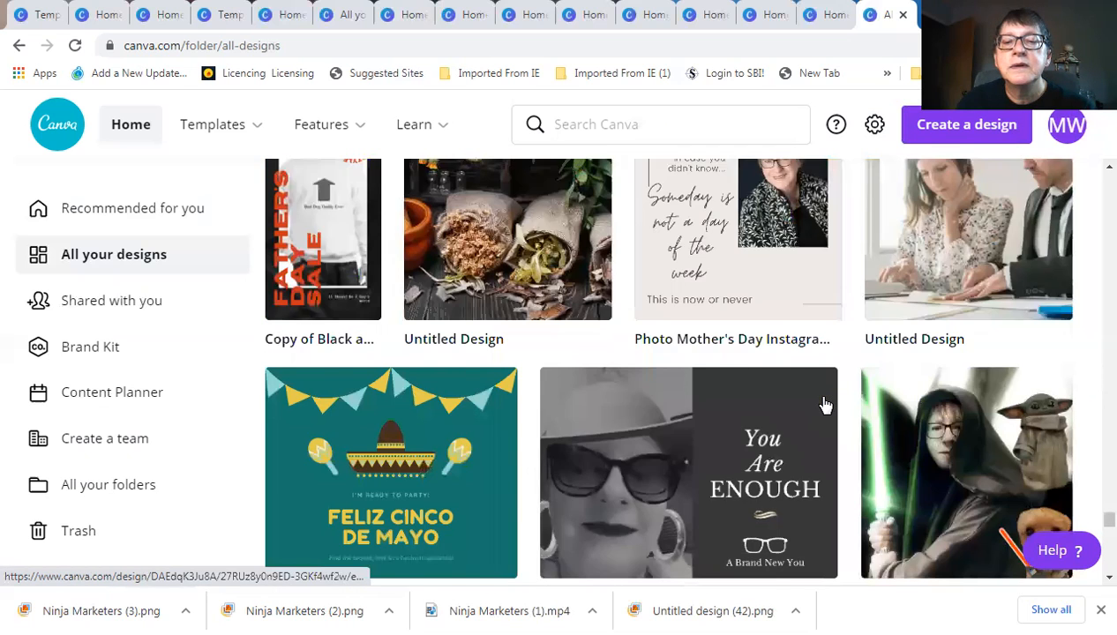
scroll(825, 403, down, 2)
scroll(825, 403, down, 3)
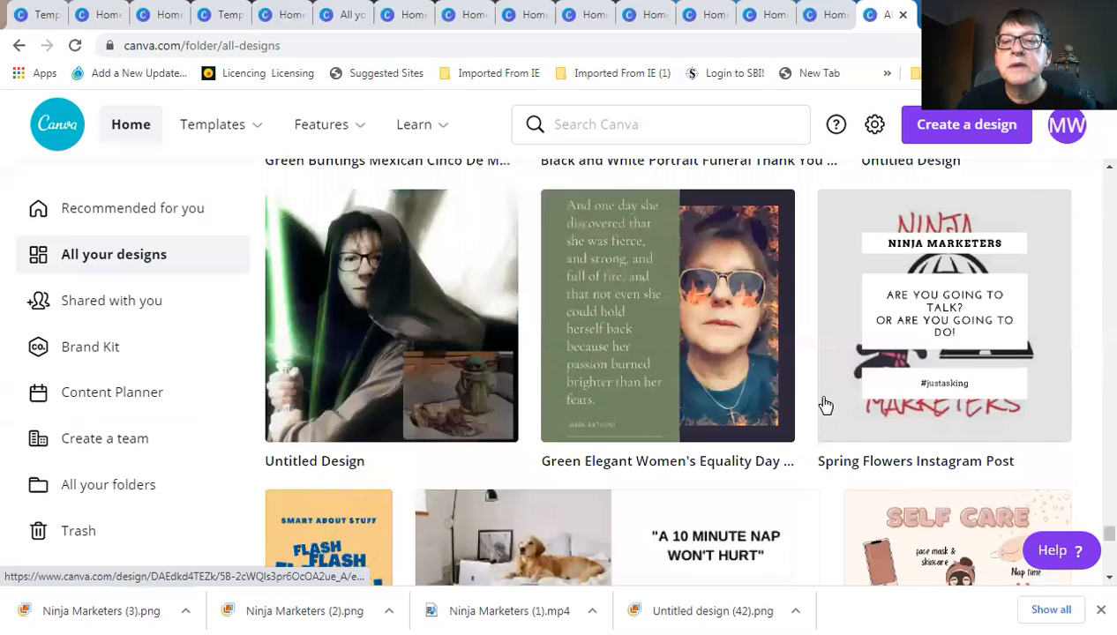
scroll(825, 404, down, 2)
scroll(825, 403, down, 2)
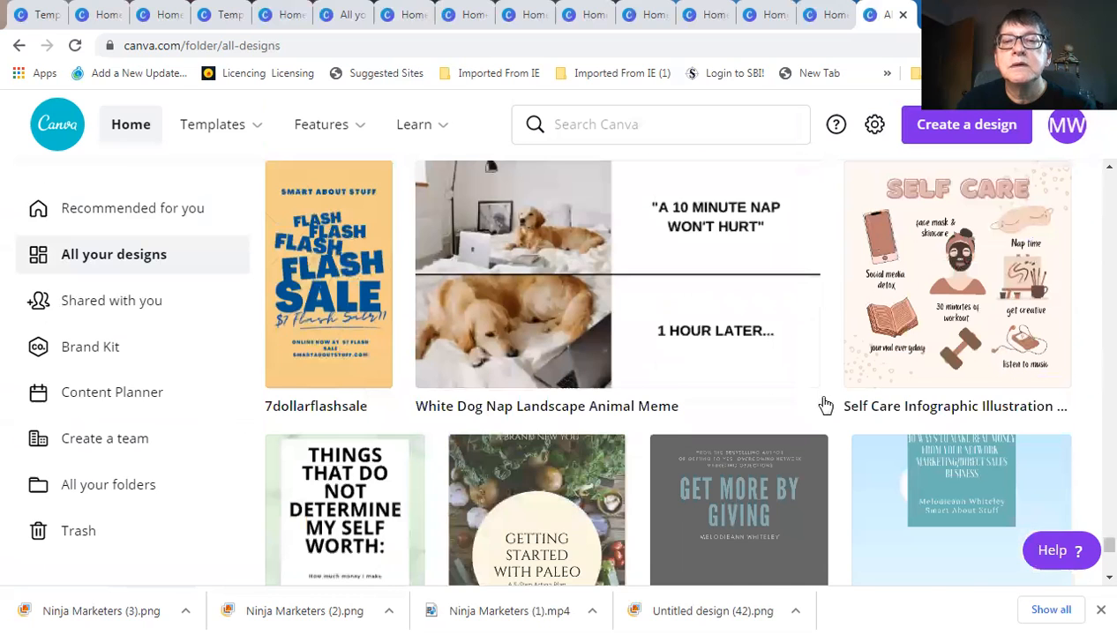
scroll(825, 404, down, 1)
scroll(825, 404, down, 2)
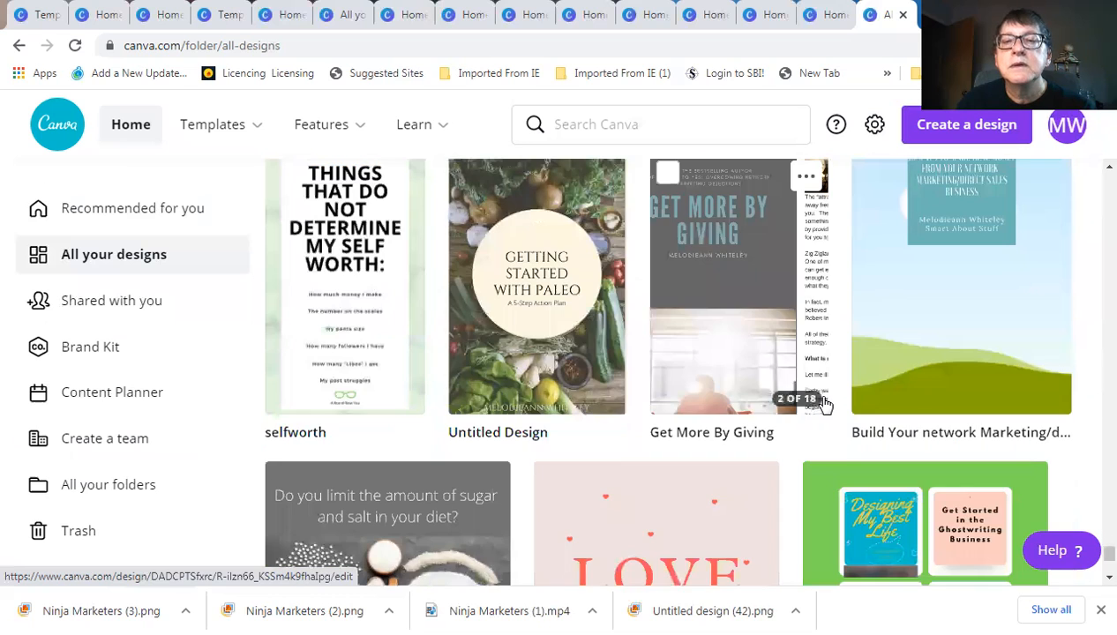
scroll(825, 404, down, 2)
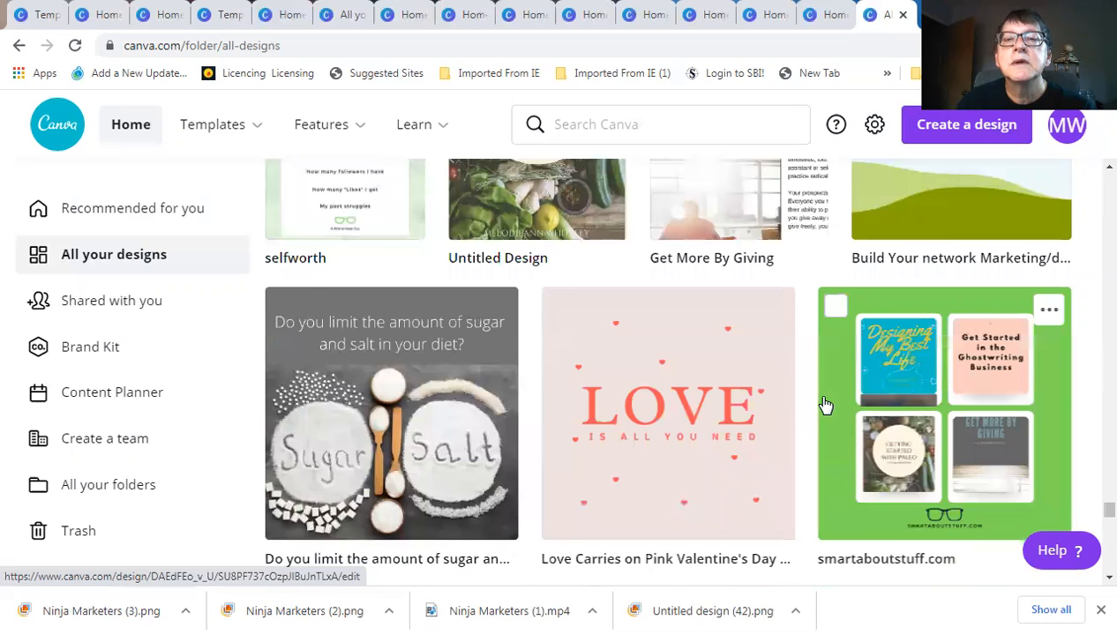
scroll(825, 404, up, 2)
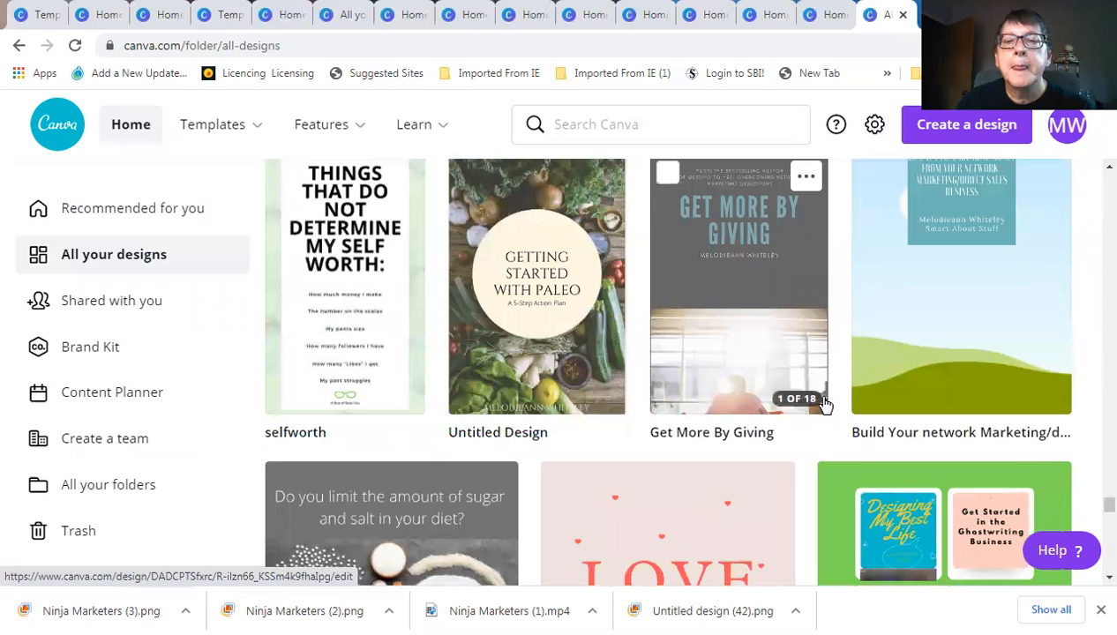
scroll(825, 404, down, 1)
scroll(825, 404, down, 2)
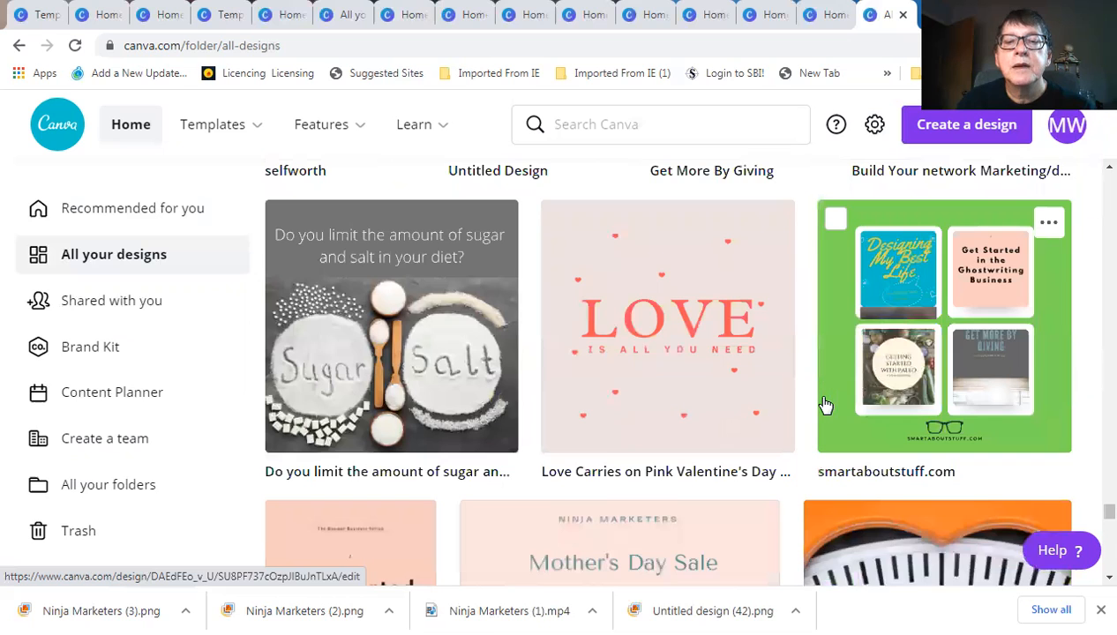
scroll(824, 404, down, 3)
scroll(825, 404, down, 3)
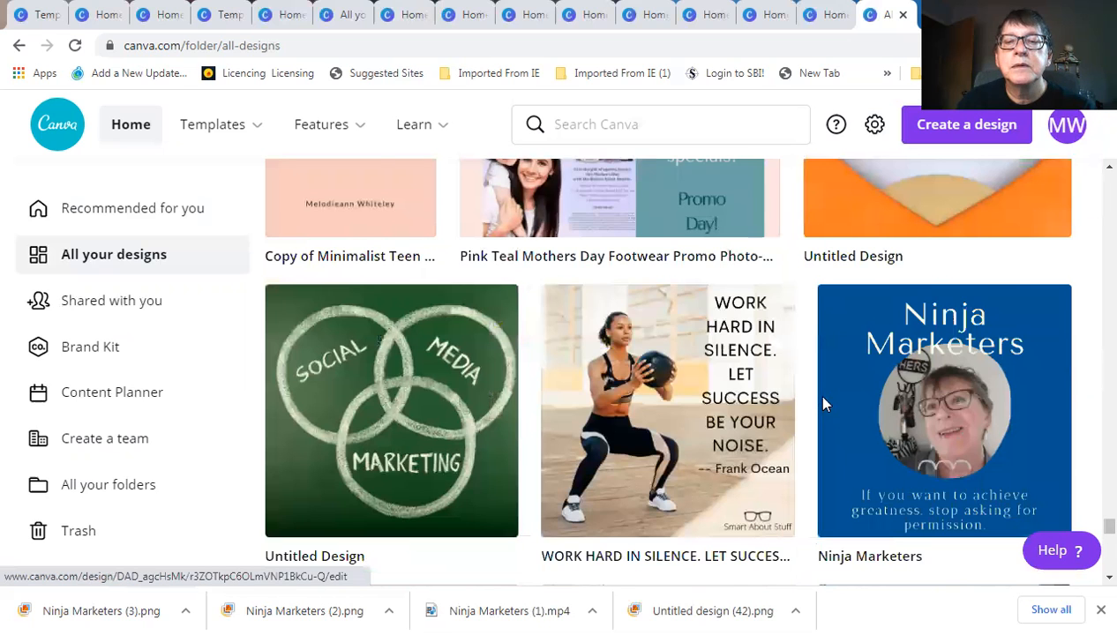
scroll(825, 404, down, 2)
scroll(824, 404, down, 3)
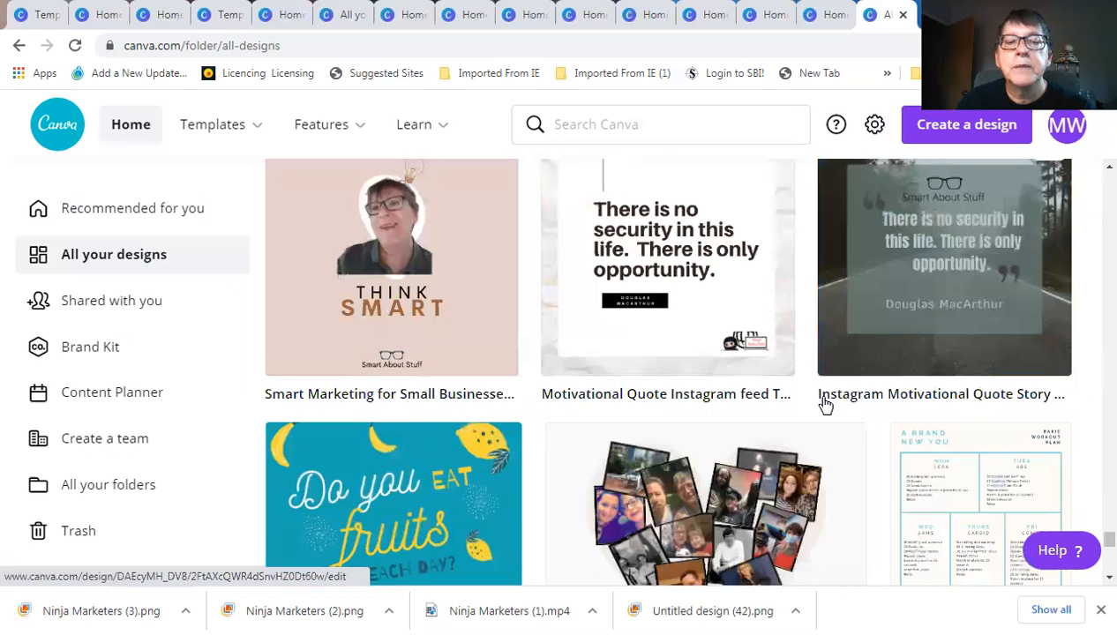
scroll(824, 404, down, 1)
scroll(825, 405, down, 4)
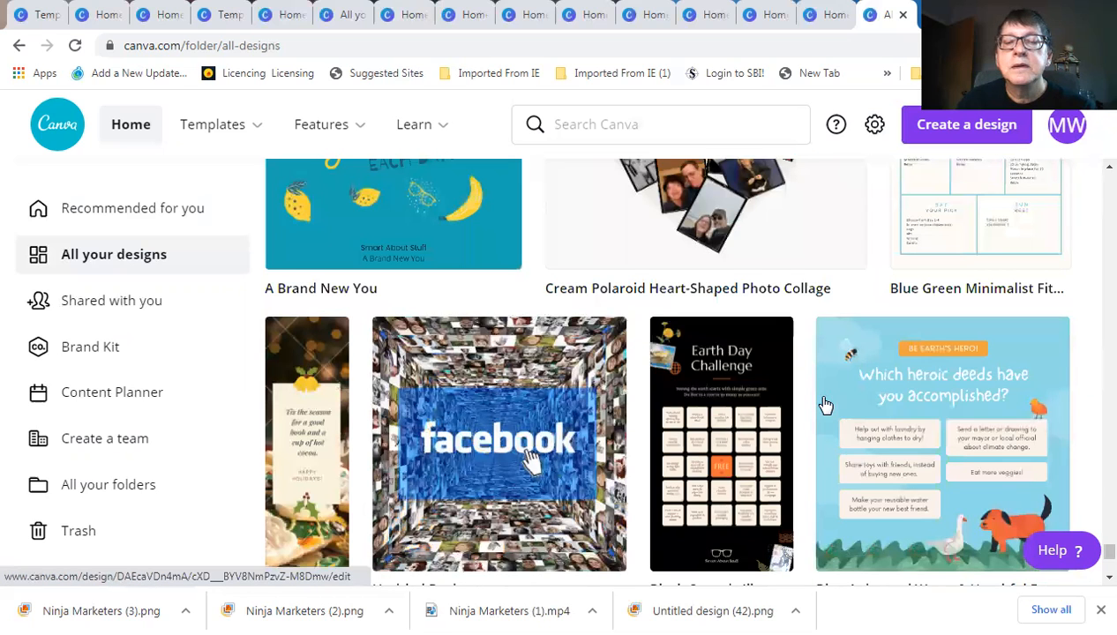
scroll(825, 404, down, 5)
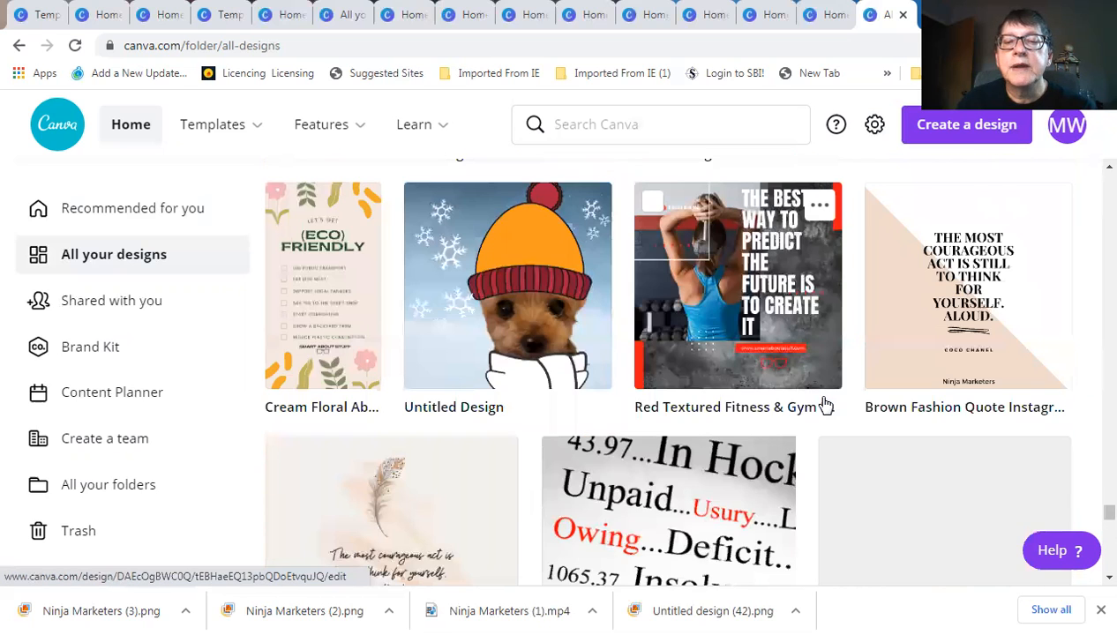
scroll(825, 404, down, 2)
scroll(825, 405, down, 3)
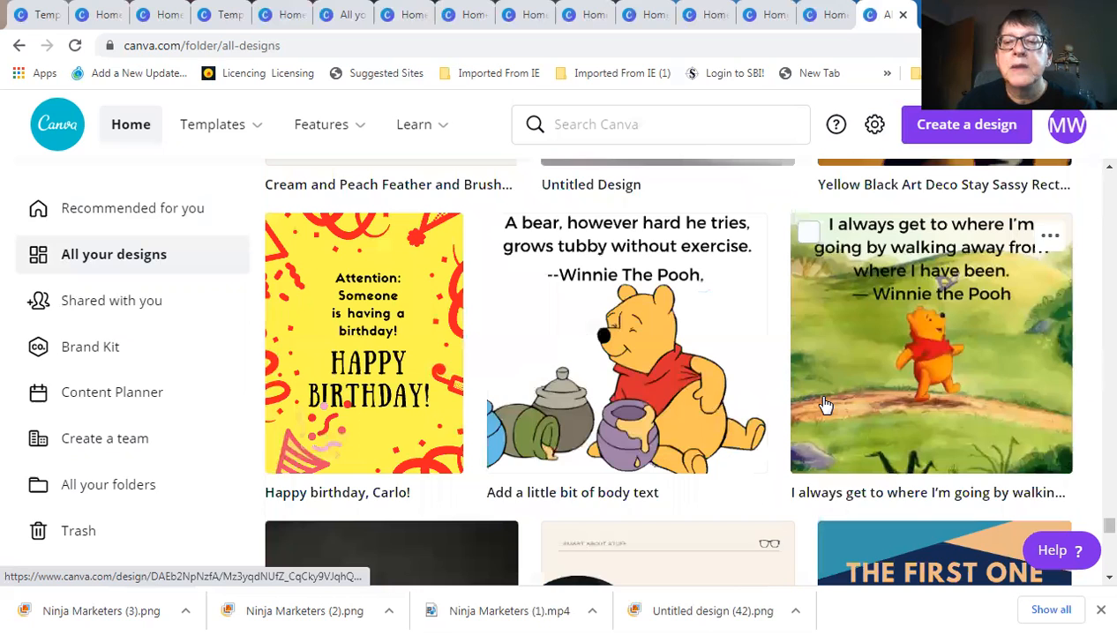
scroll(825, 404, down, 3)
scroll(824, 404, down, 3)
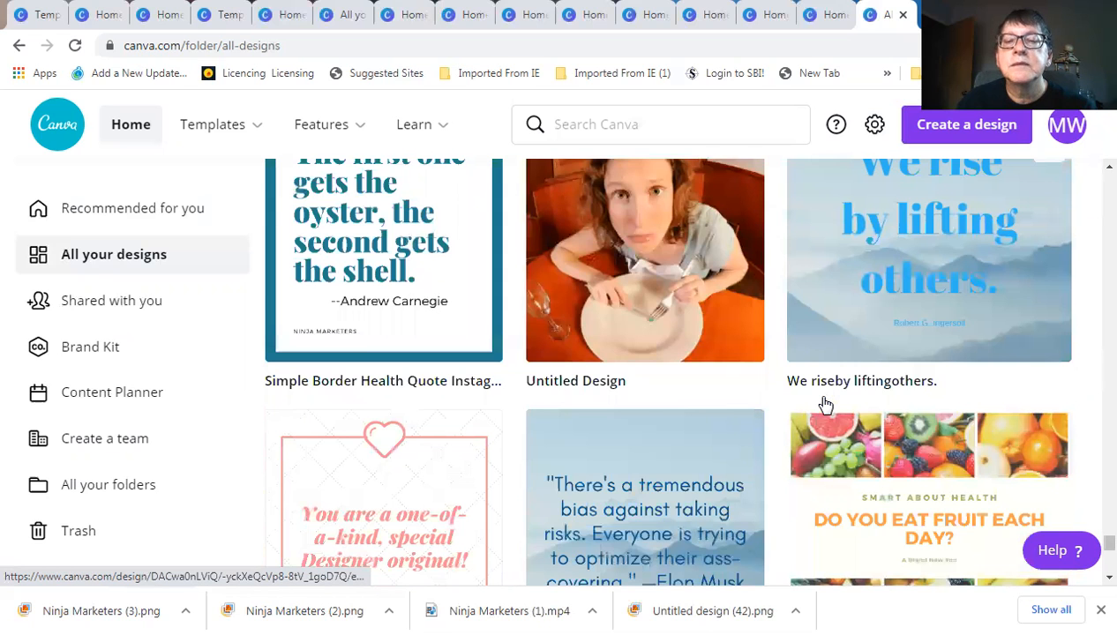
scroll(824, 404, down, 1)
scroll(825, 404, down, 3)
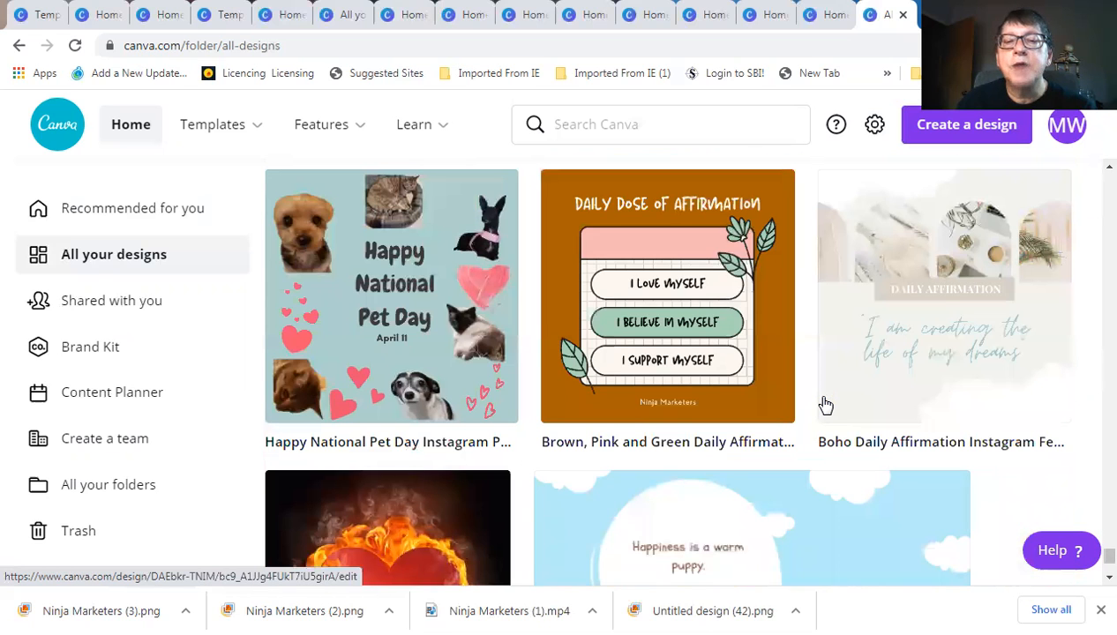
scroll(825, 404, down, 2)
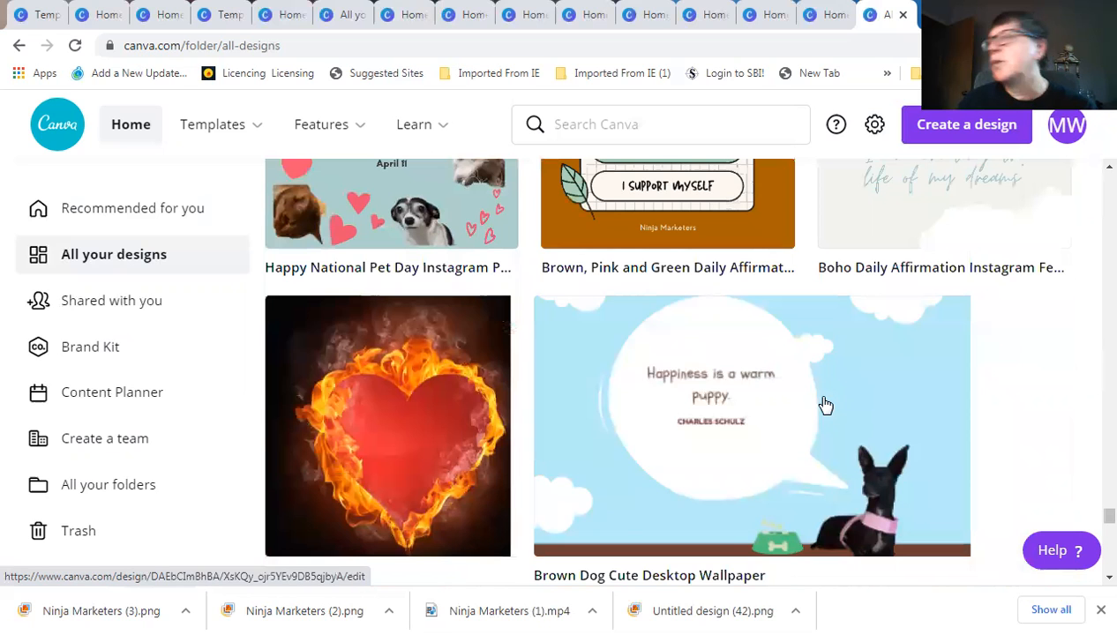
scroll(824, 404, down, 3)
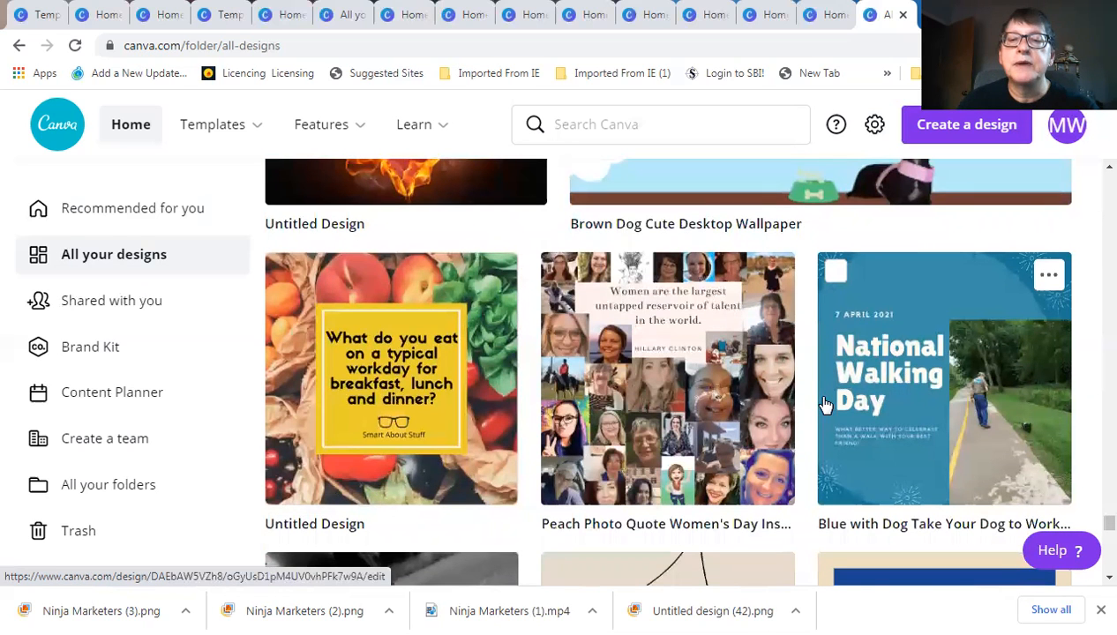
scroll(825, 404, down, 3)
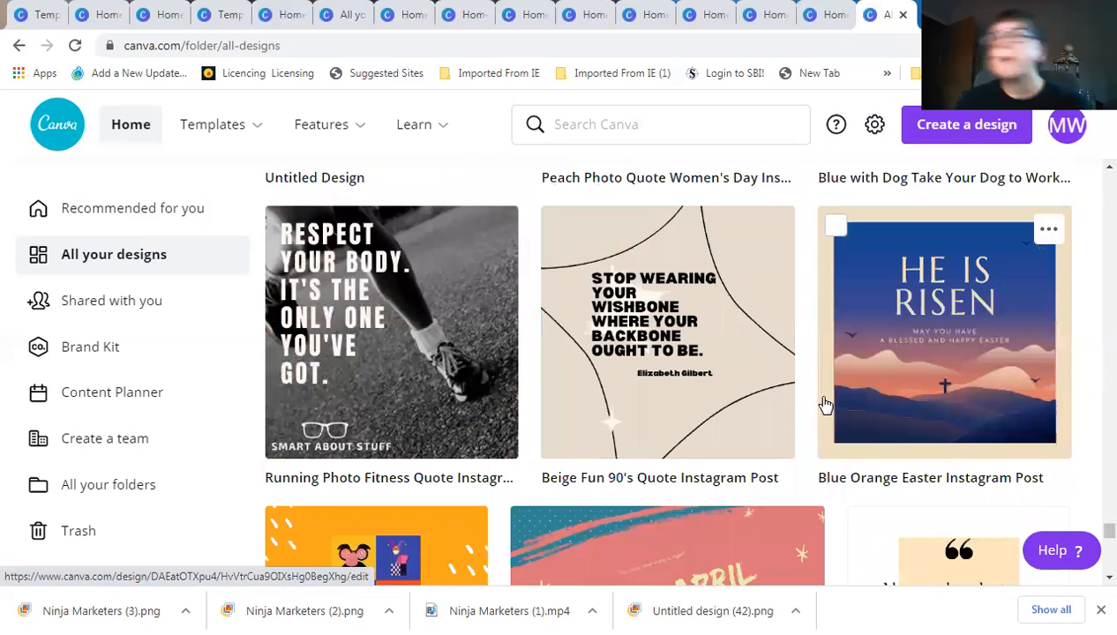
scroll(825, 404, down, 1)
scroll(825, 404, down, 1)
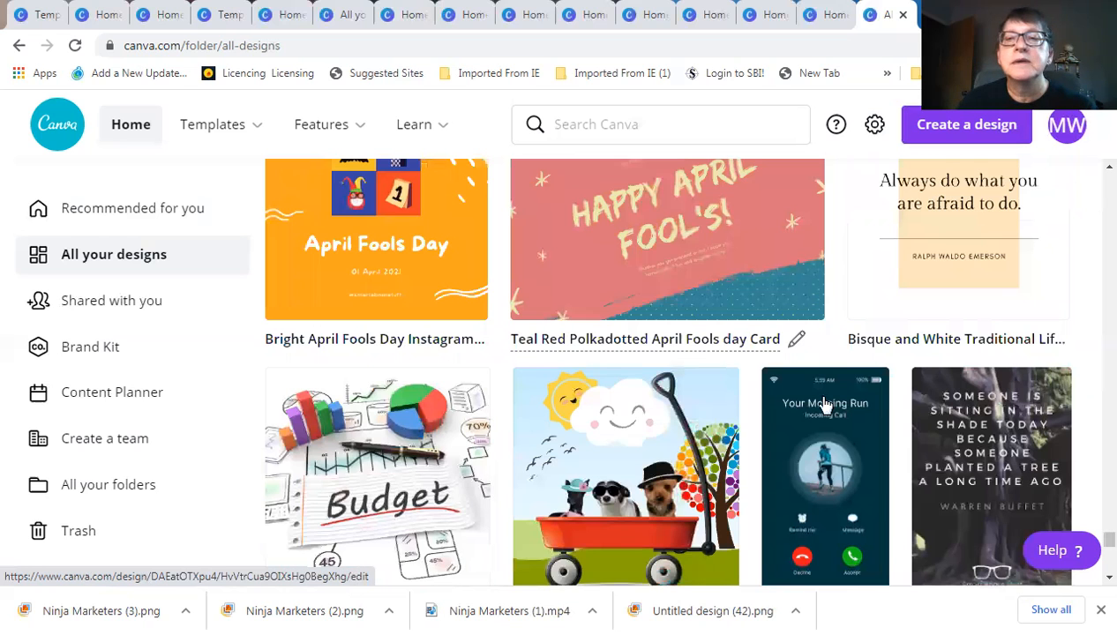
scroll(825, 405, down, 1)
scroll(823, 402, down, 3)
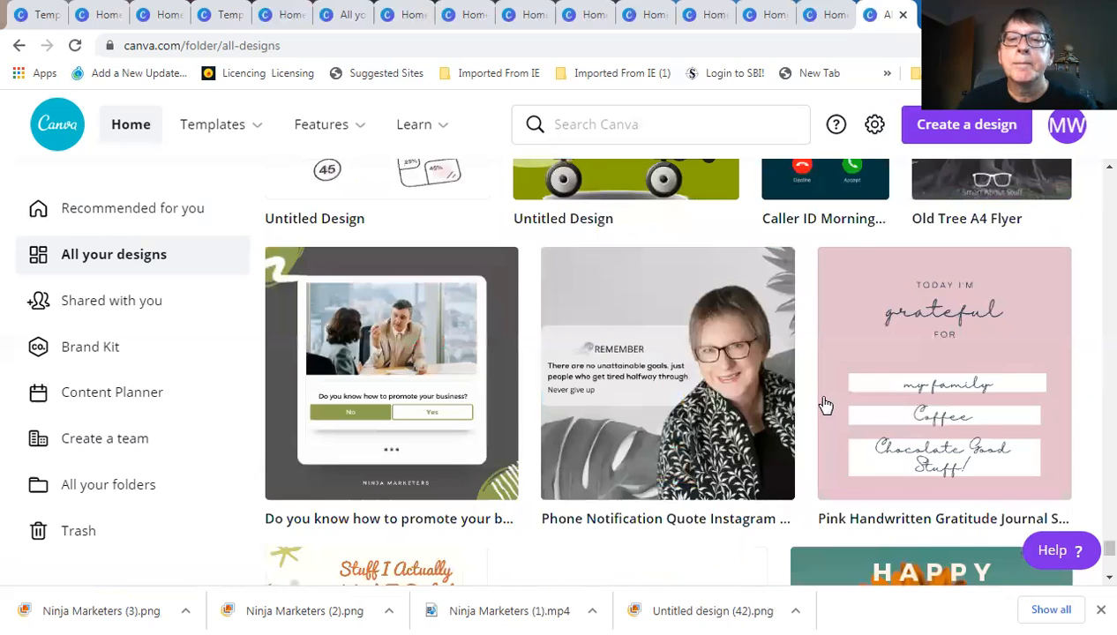
scroll(825, 404, down, 3)
scroll(824, 404, down, 3)
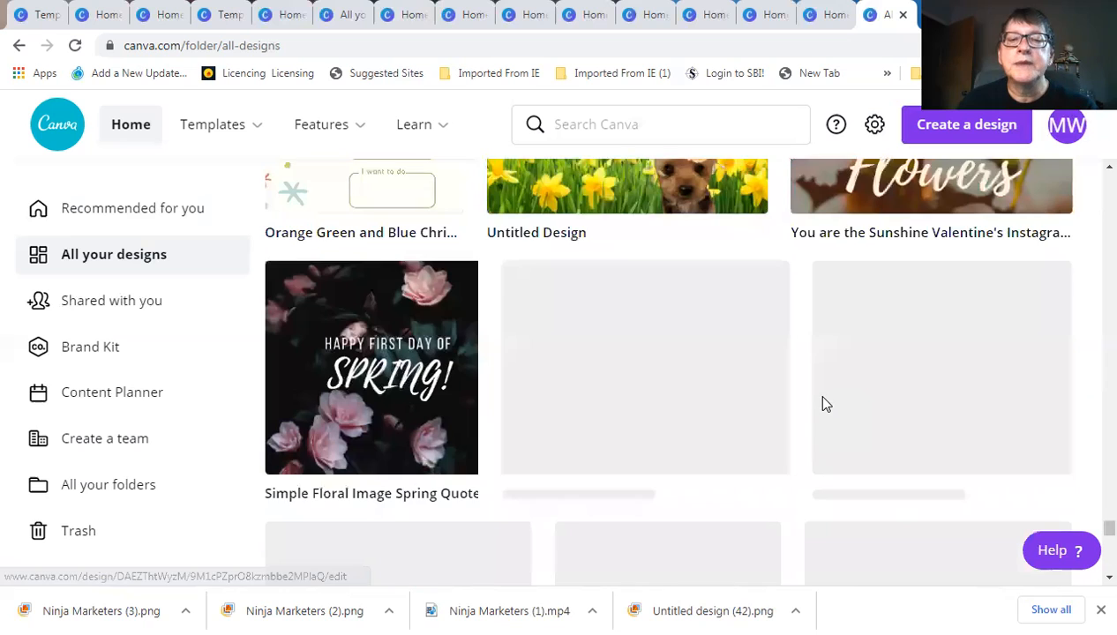
scroll(825, 405, down, 2)
scroll(825, 404, down, 1)
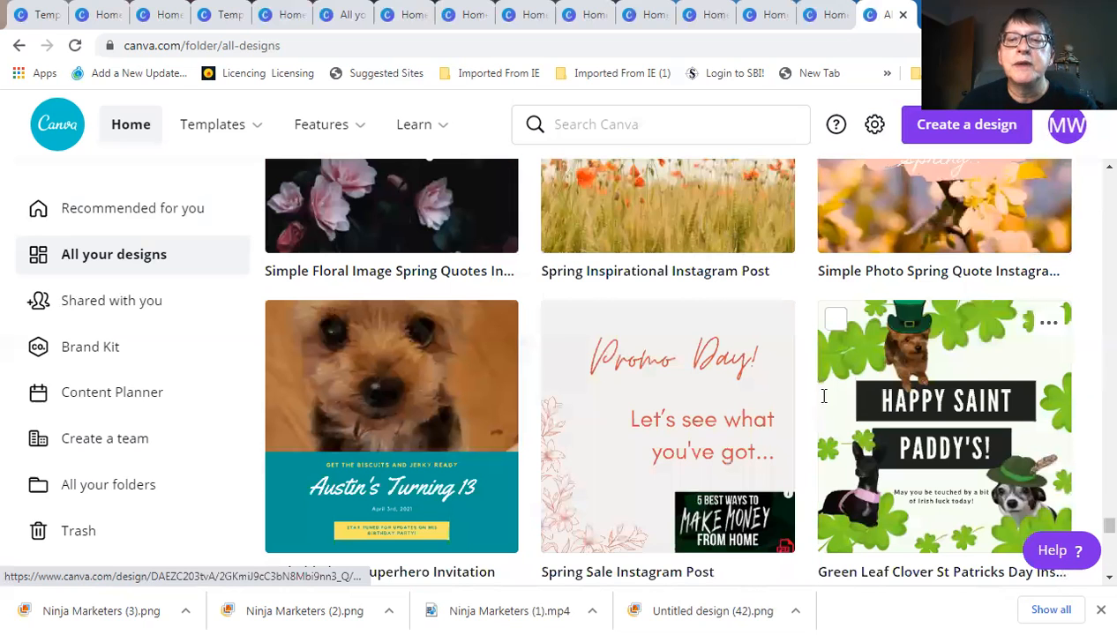
scroll(825, 405, down, 2)
scroll(825, 404, down, 3)
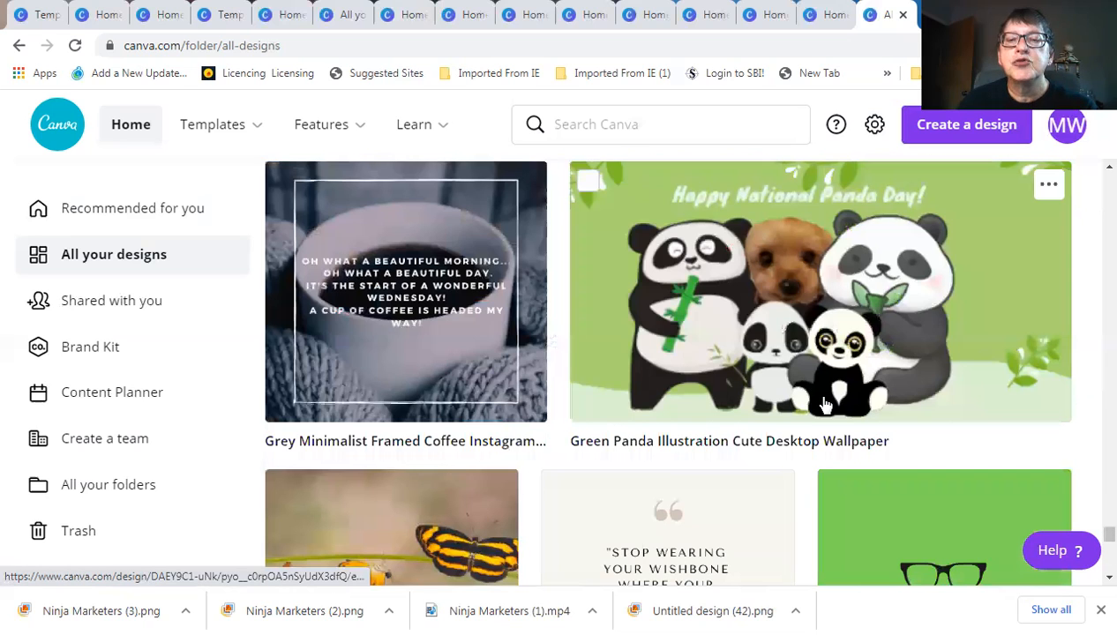
scroll(825, 404, down, 3)
scroll(824, 405, down, 3)
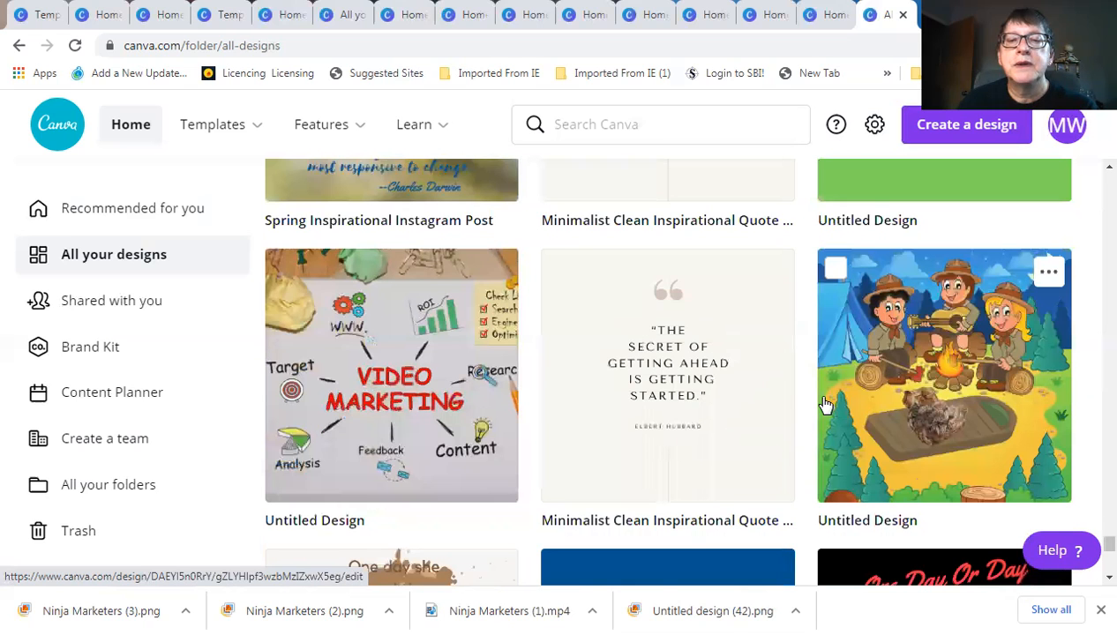
scroll(825, 404, down, 5)
scroll(825, 404, down, 2)
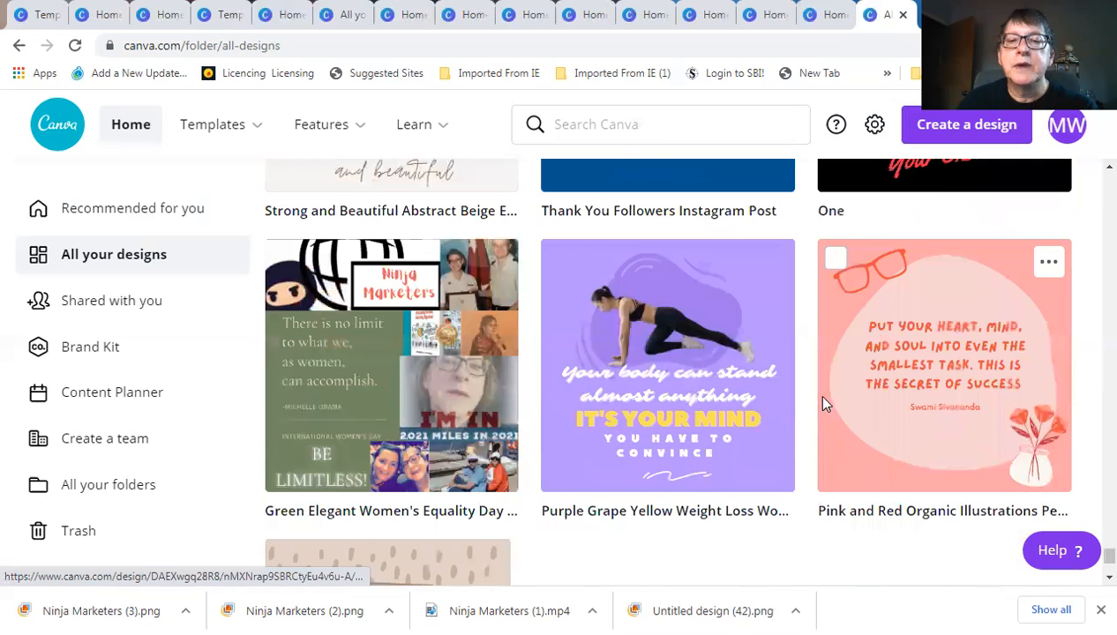
scroll(825, 404, down, 4)
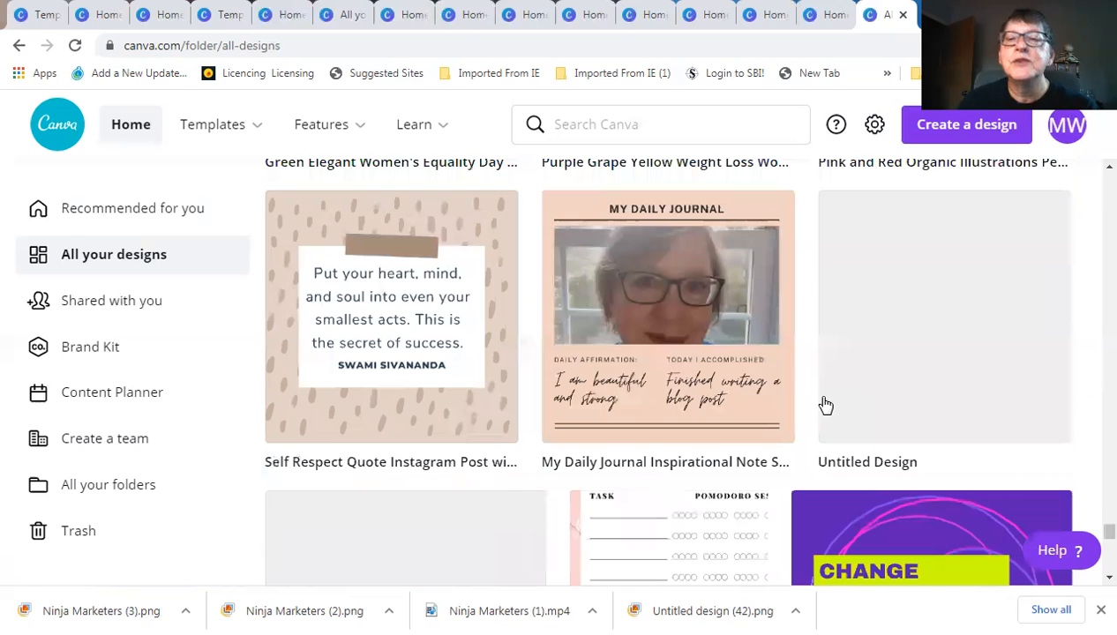
scroll(825, 405, down, 4)
scroll(825, 404, down, 4)
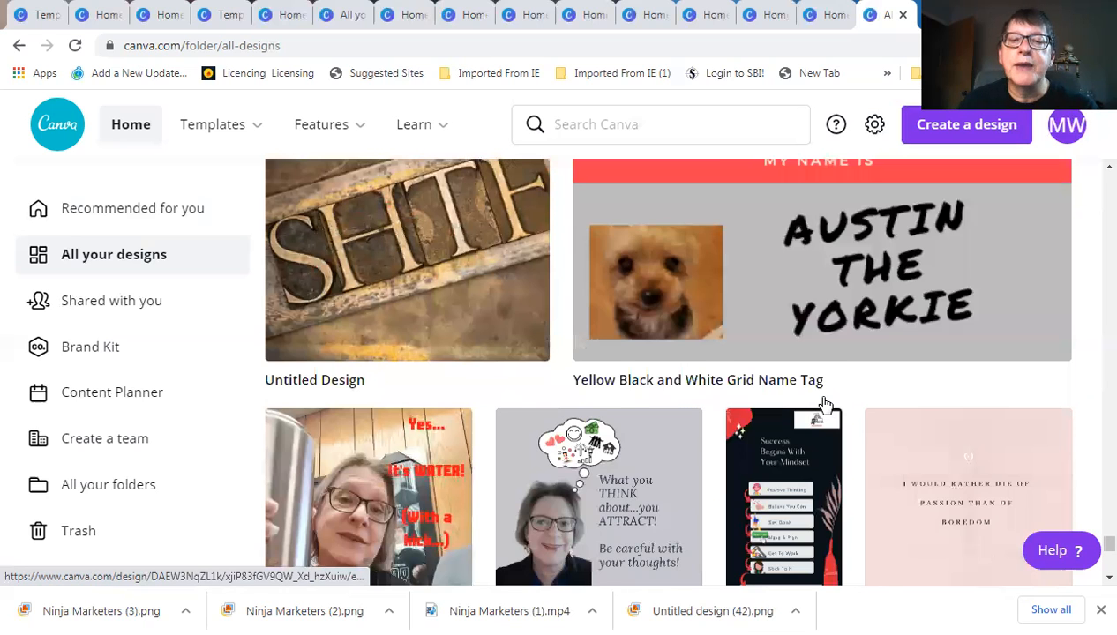
scroll(825, 404, down, 4)
scroll(825, 404, down, 2)
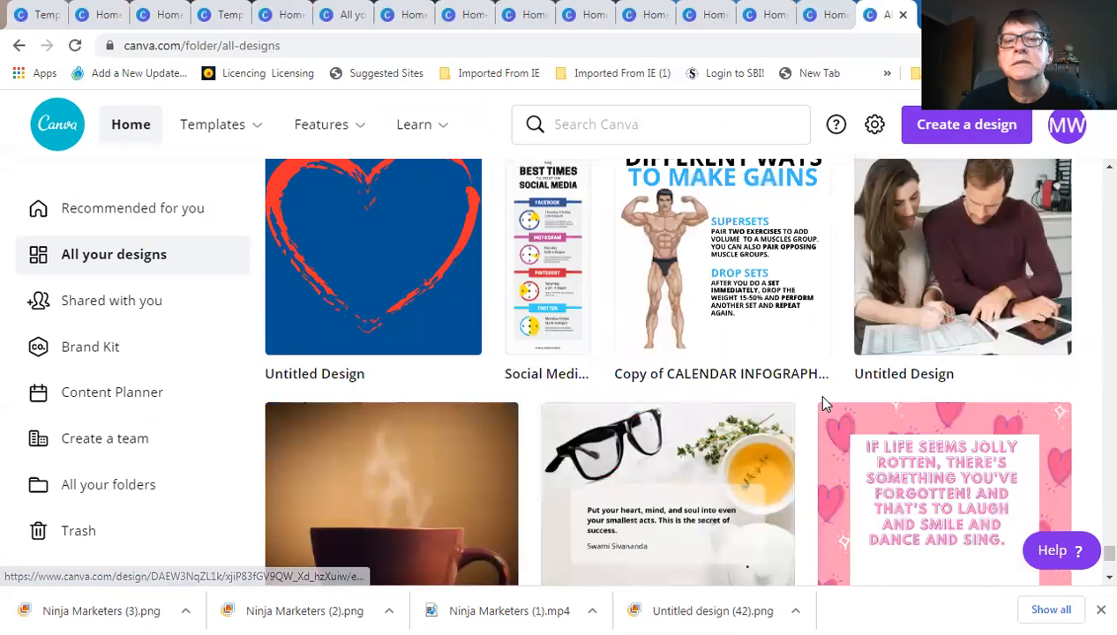
scroll(825, 404, down, 3)
scroll(825, 404, down, 4)
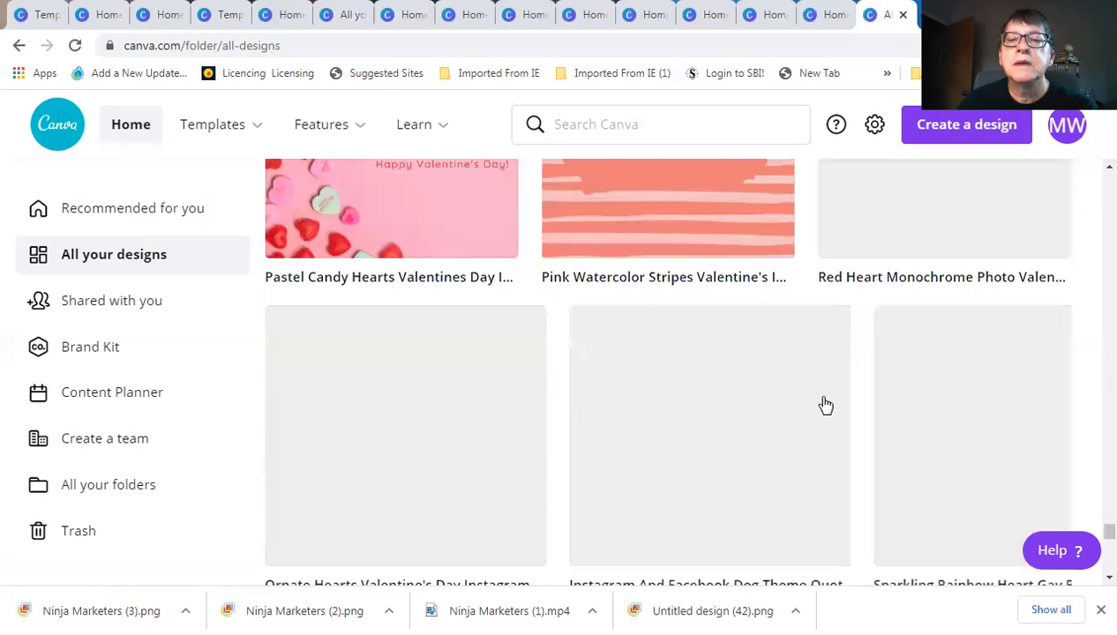
scroll(825, 404, down, 2)
scroll(825, 404, down, 3)
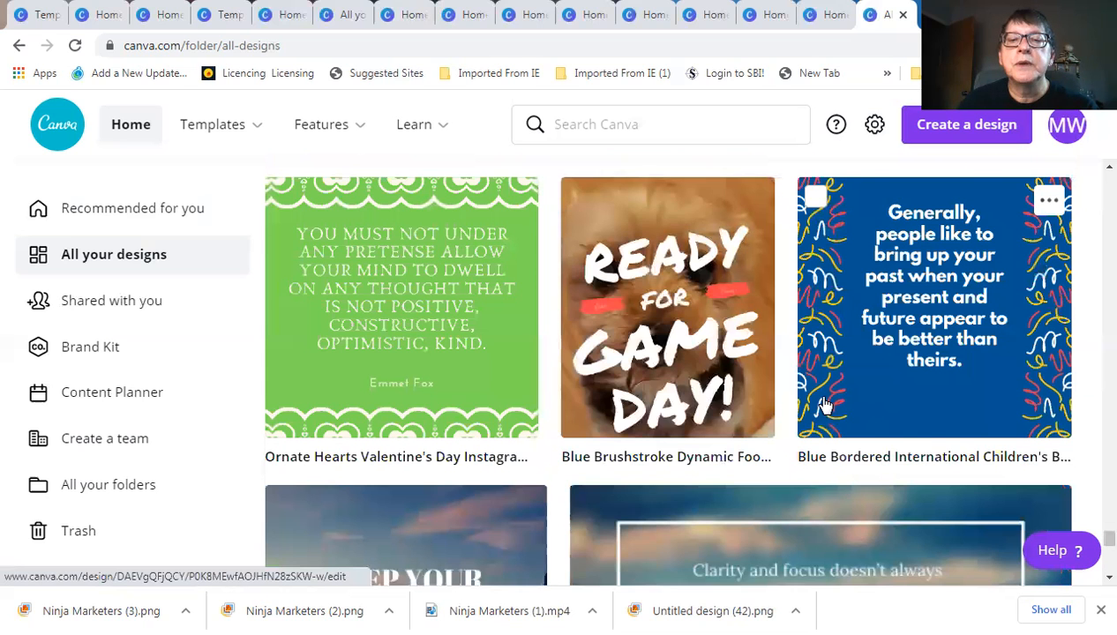
scroll(825, 404, down, 3)
scroll(822, 403, down, 4)
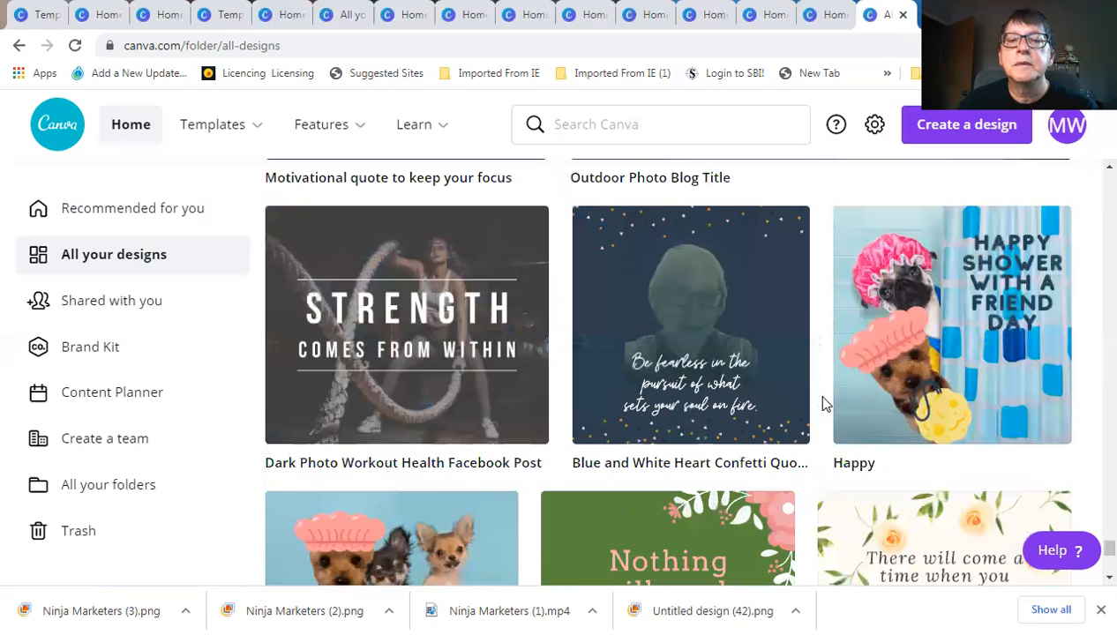
scroll(825, 404, down, 3)
scroll(825, 404, down, 1)
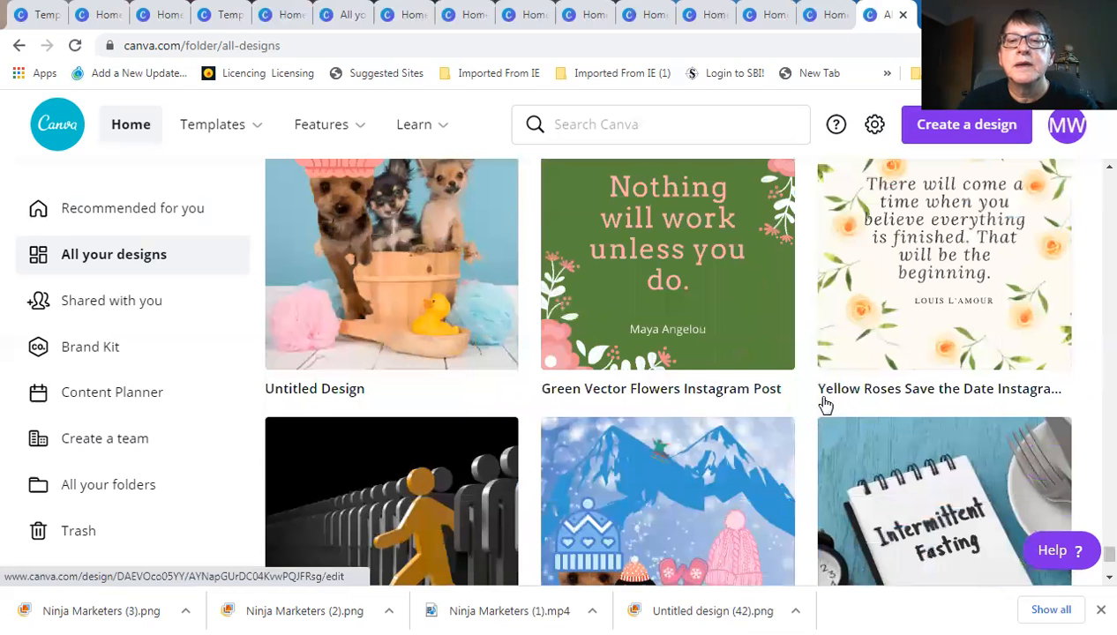
scroll(825, 404, up, 3)
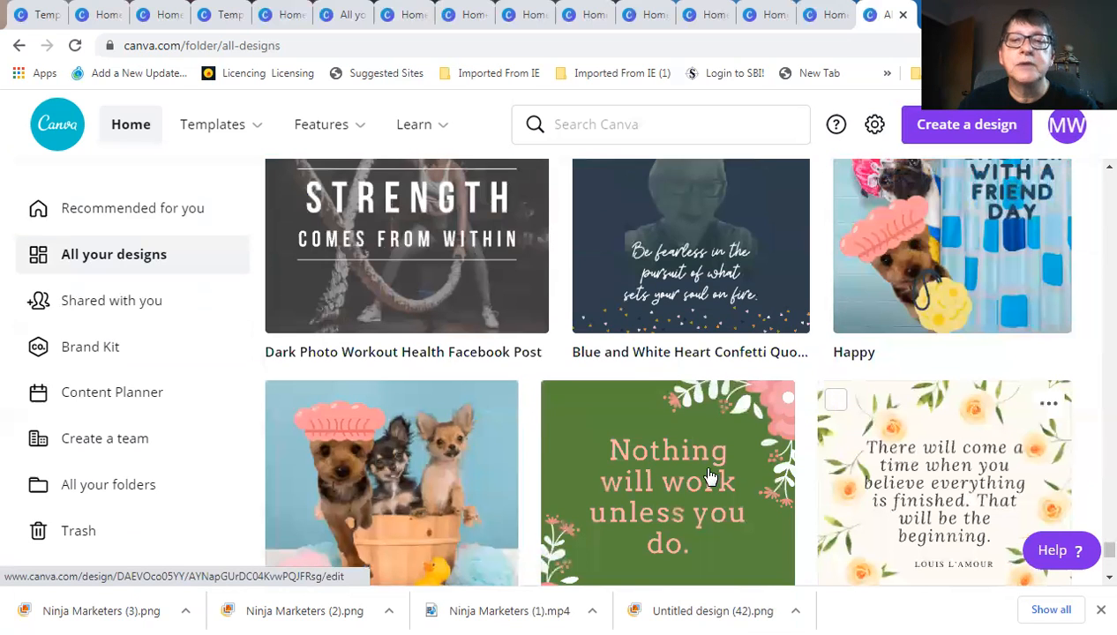
scroll(408, 519, up, 1)
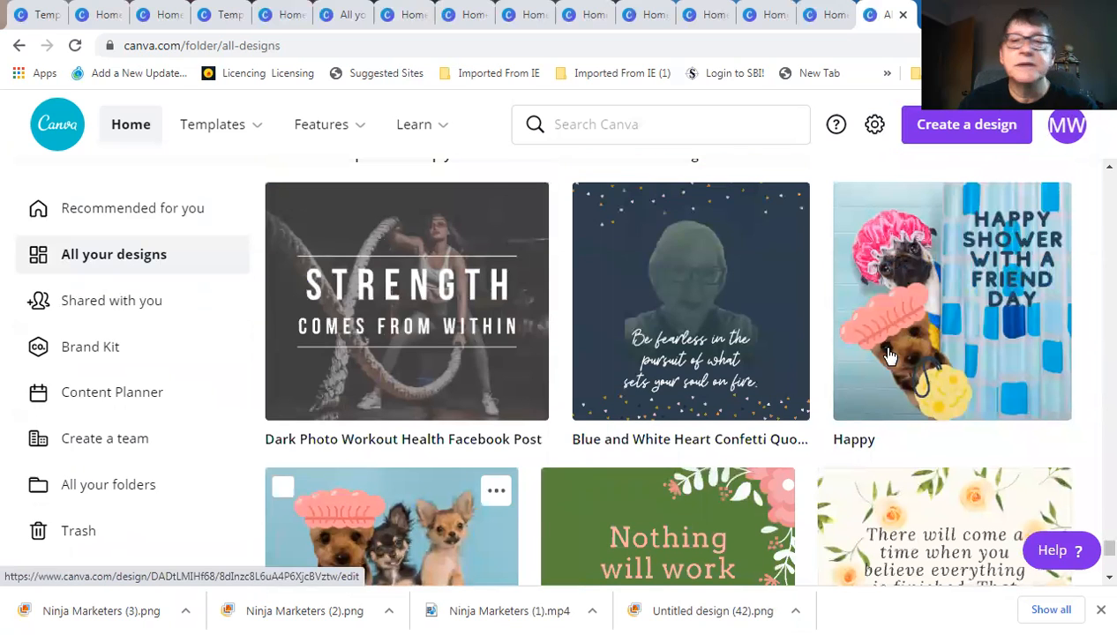
scroll(789, 409, down, 5)
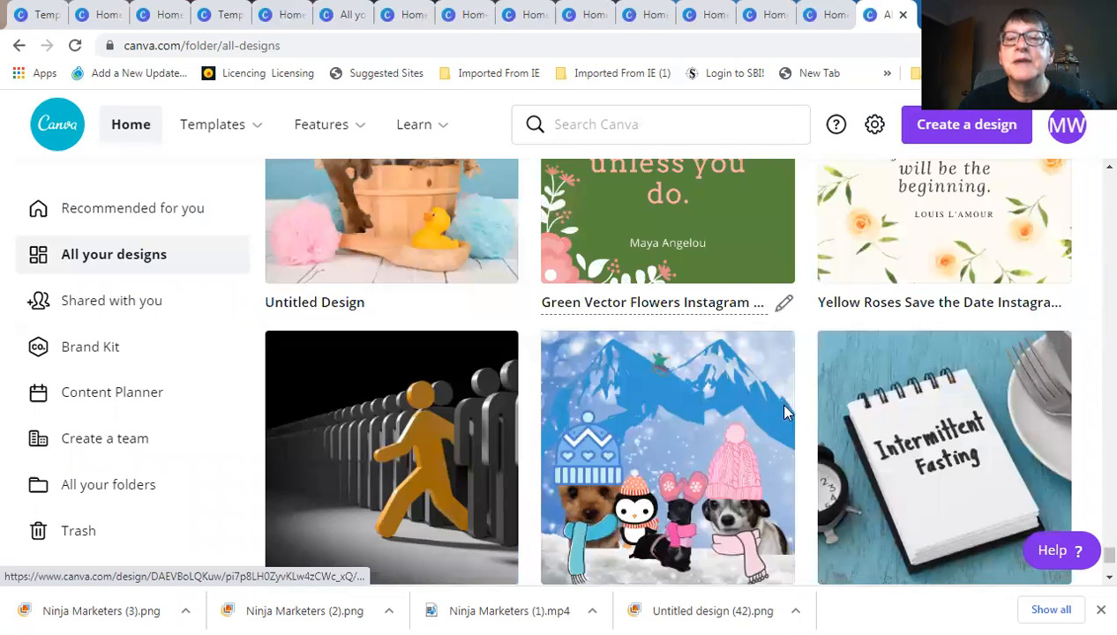
scroll(785, 412, down, 4)
scroll(785, 414, down, 2)
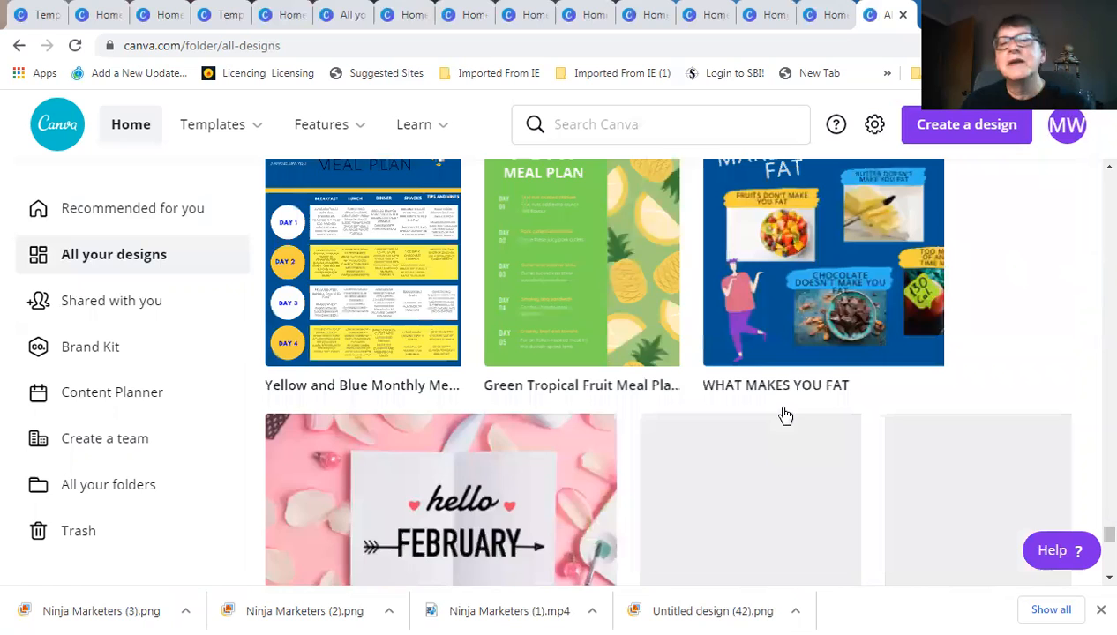
scroll(786, 413, down, 5)
scroll(784, 411, down, 2)
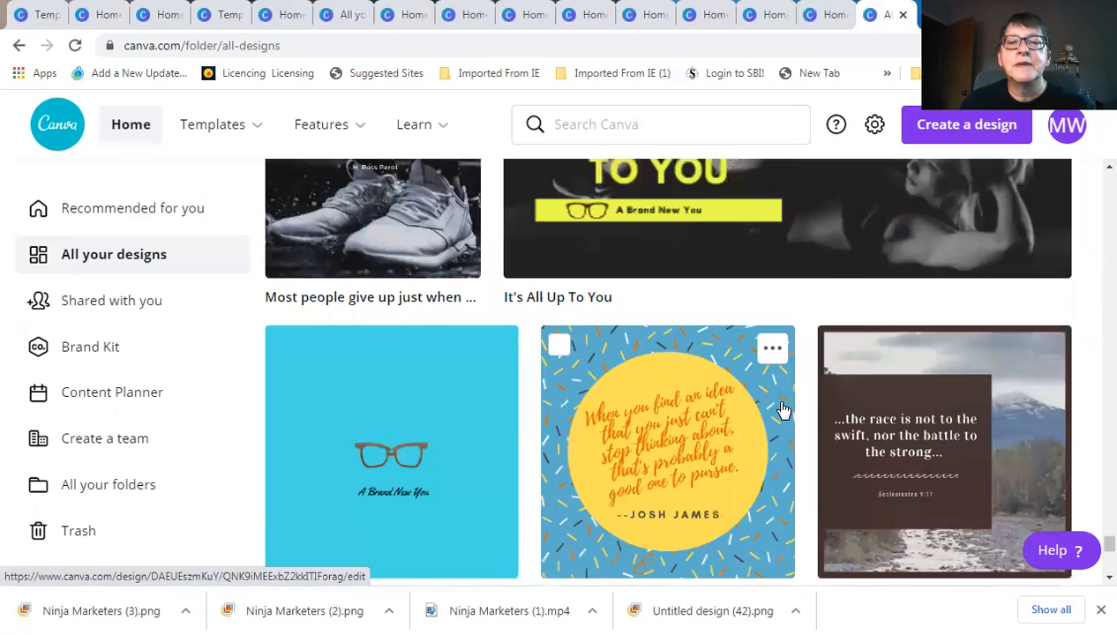
scroll(783, 410, down, 4)
scroll(784, 411, down, 2)
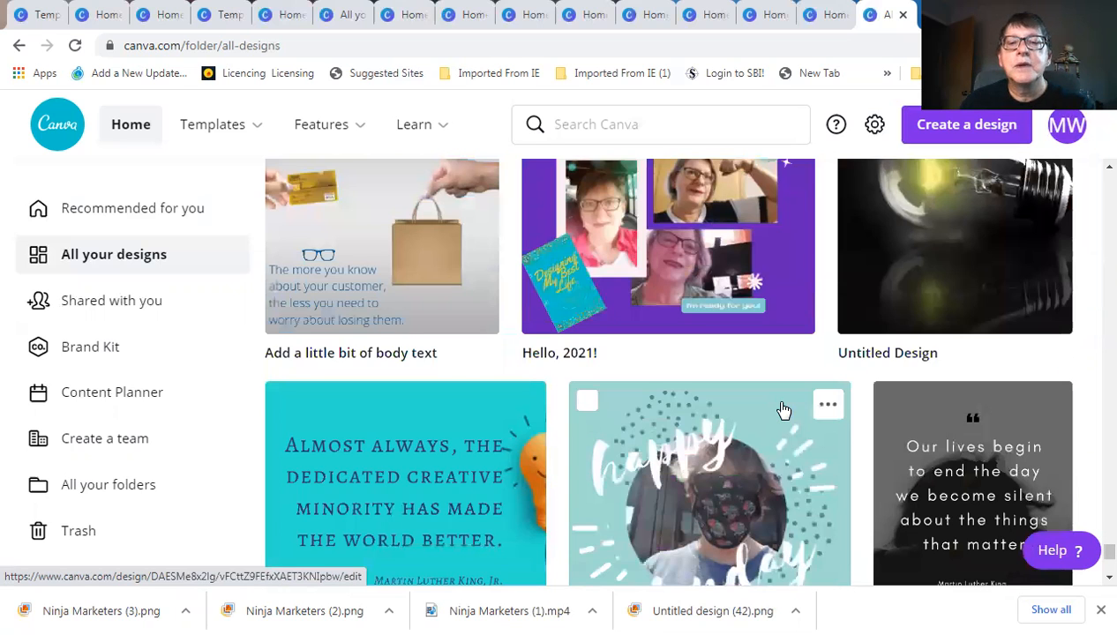
scroll(783, 410, down, 4)
scroll(779, 409, down, 3)
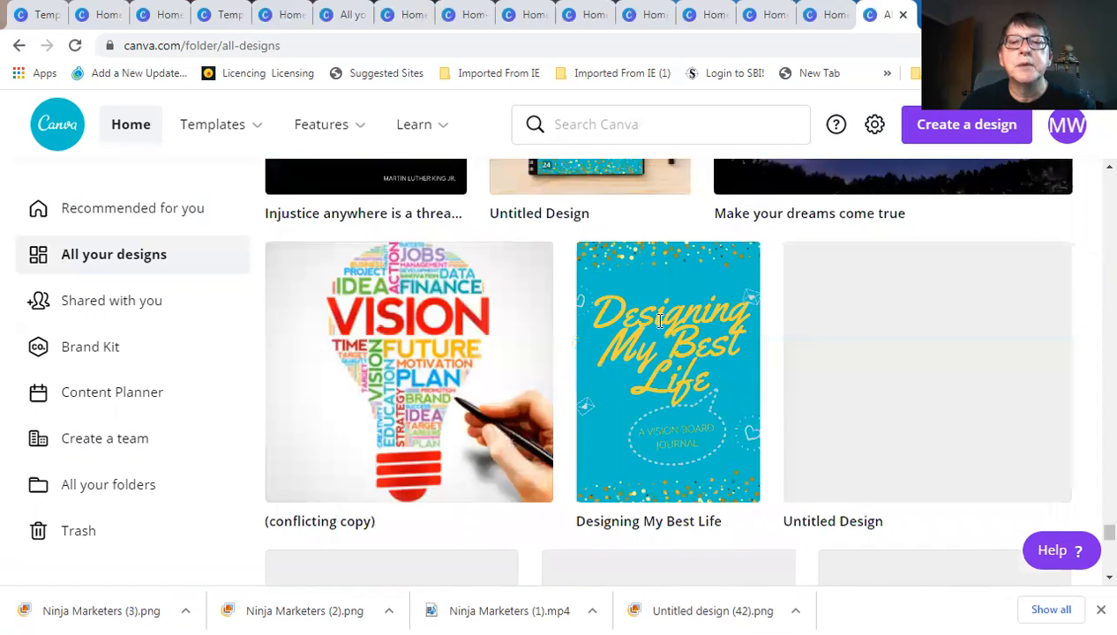
scroll(649, 305, down, 2)
scroll(649, 302, up, 1)
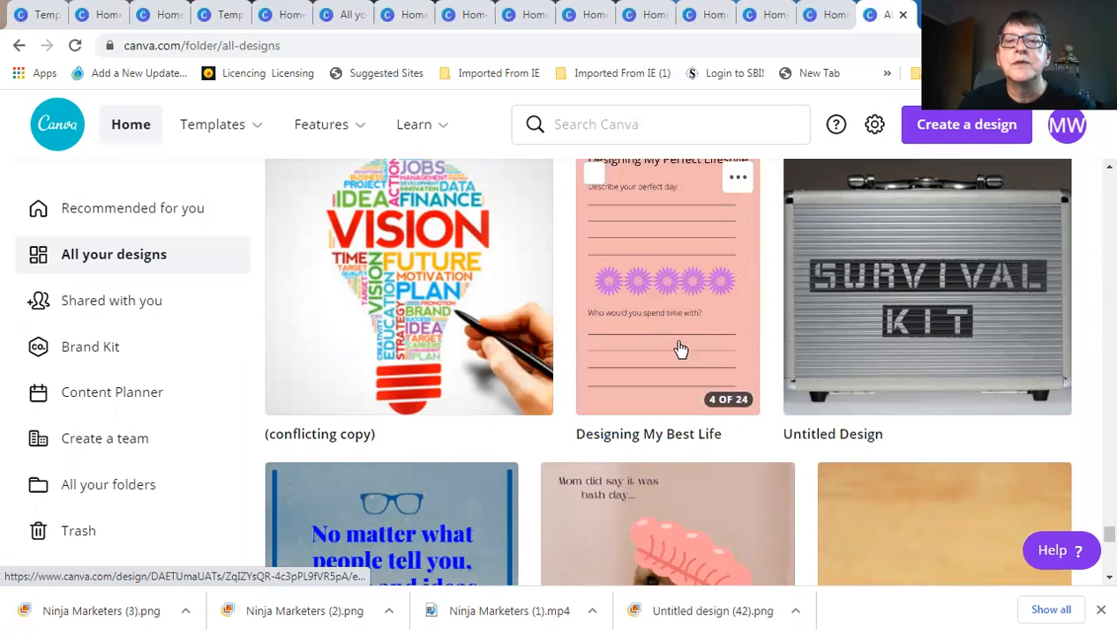
scroll(675, 353, up, 1)
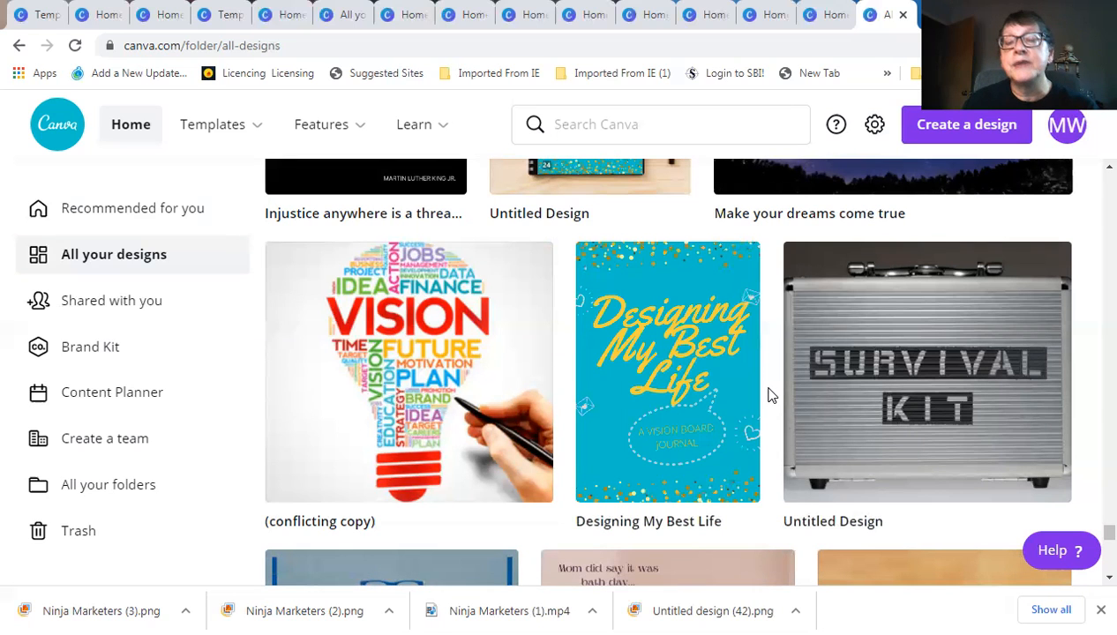
Scroll back up to the Mother's Day Sale promo and 30-page Ghostwriting Business document
scroll(755, 388, up, 3)
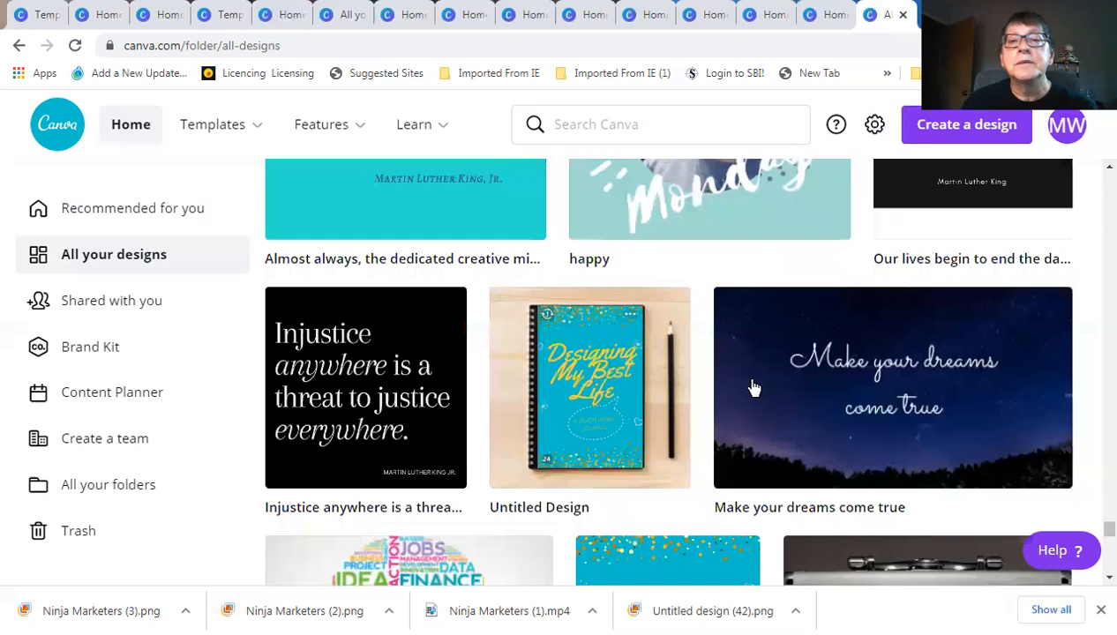
scroll(754, 388, up, 5)
scroll(754, 388, up, 5)
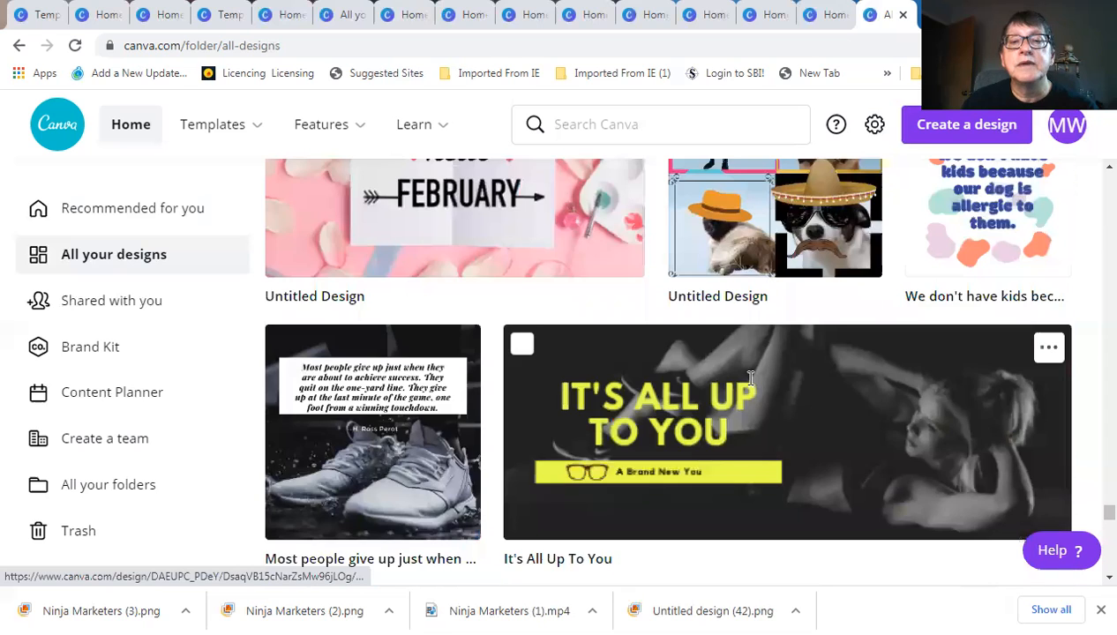
scroll(749, 377, up, 5)
scroll(749, 379, up, 3)
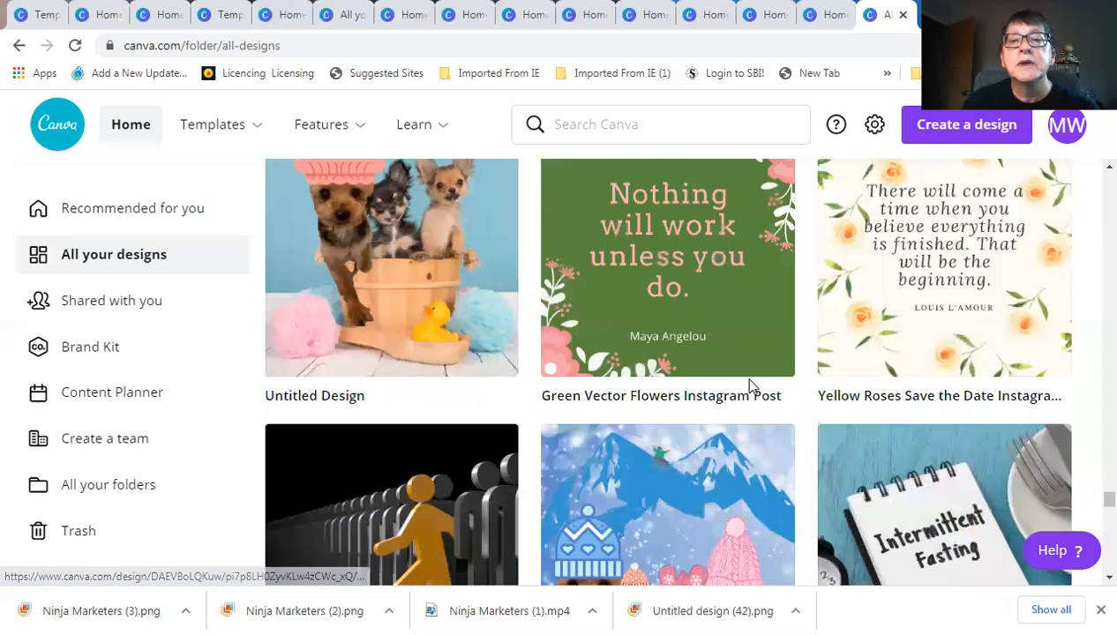
scroll(749, 385, up, 3)
scroll(749, 384, up, 3)
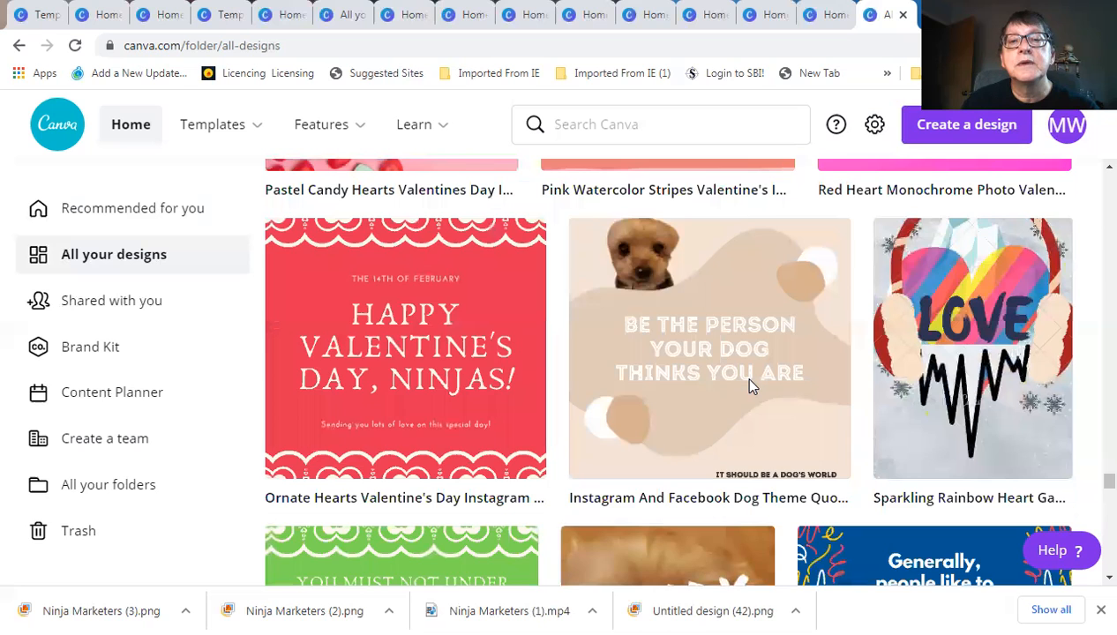
scroll(749, 386, up, 5)
scroll(749, 385, up, 3)
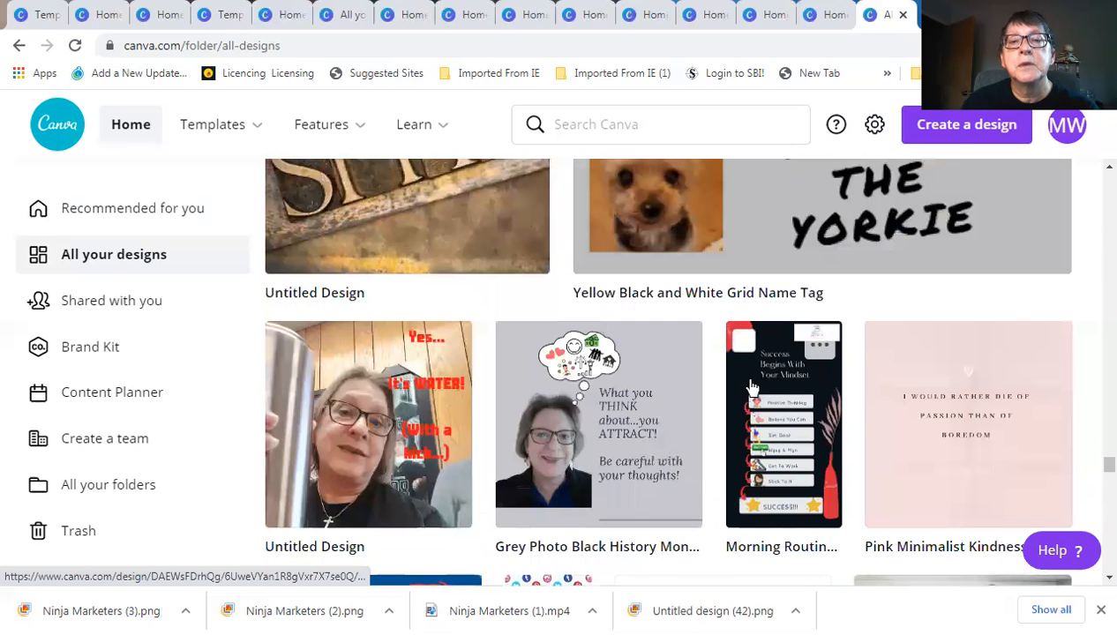
scroll(749, 385, up, 5)
scroll(750, 386, up, 3)
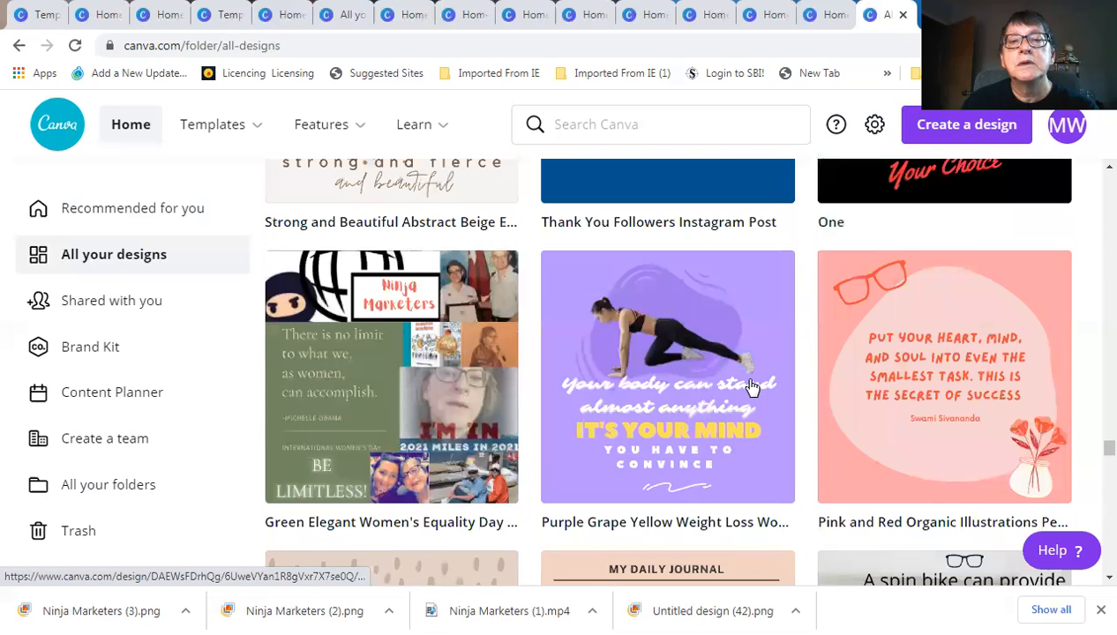
scroll(749, 385, up, 5)
scroll(752, 388, up, 5)
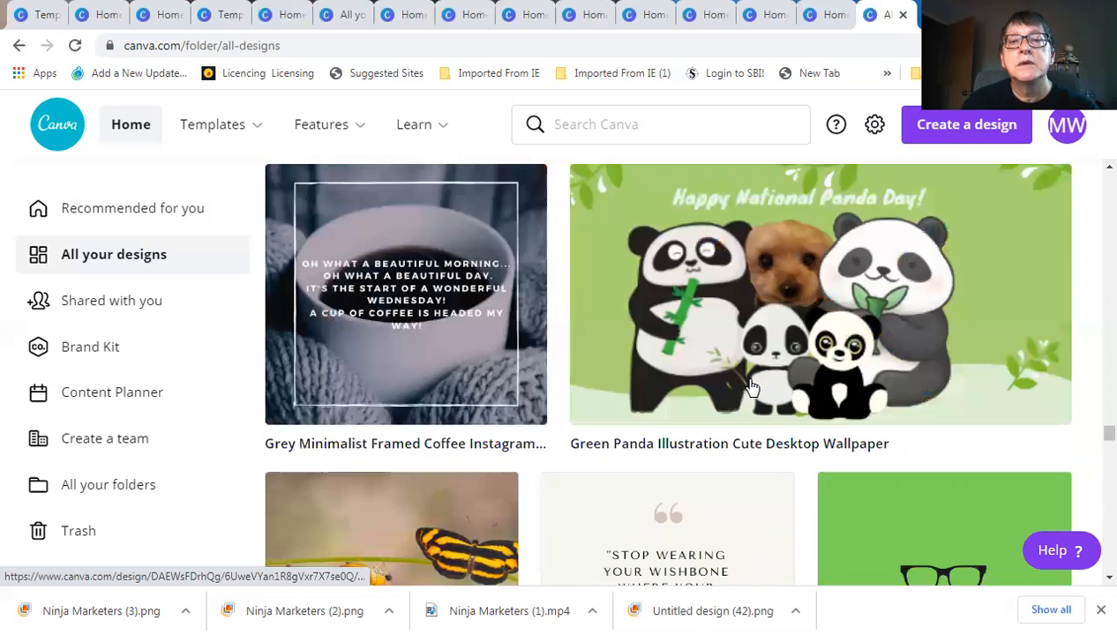
scroll(752, 389, up, 3)
scroll(752, 388, up, 3)
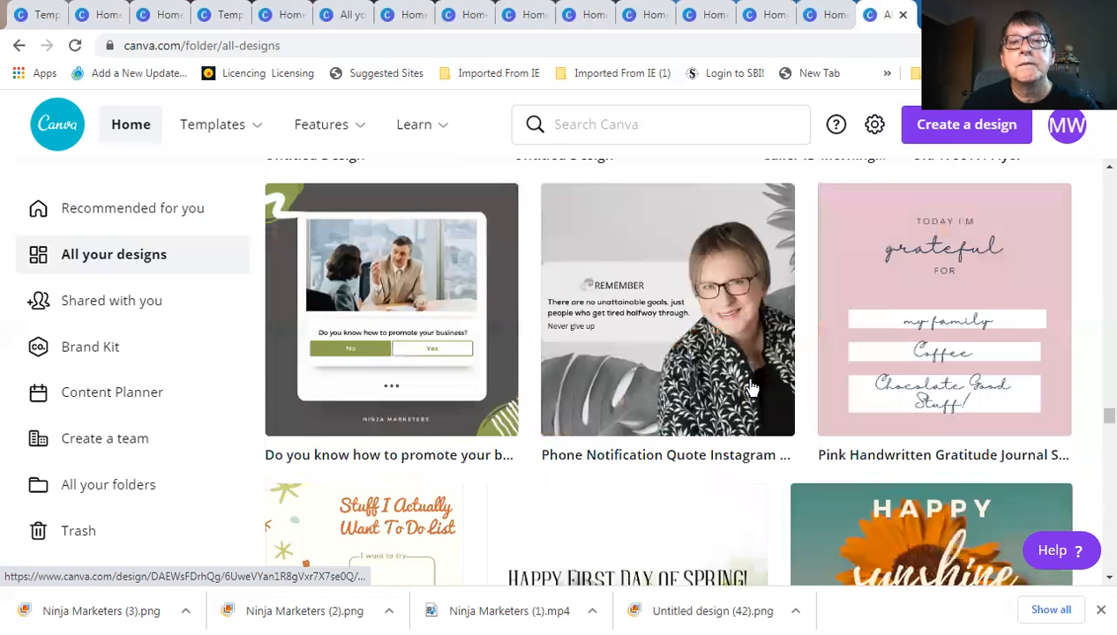
scroll(752, 388, up, 3)
scroll(751, 388, up, 5)
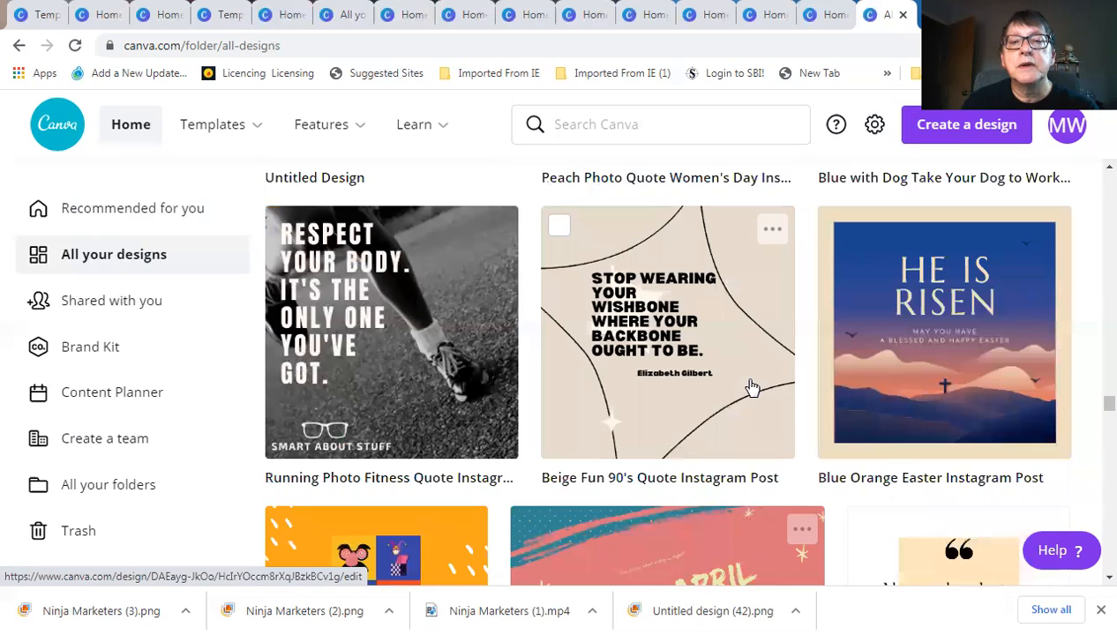
scroll(752, 388, up, 10)
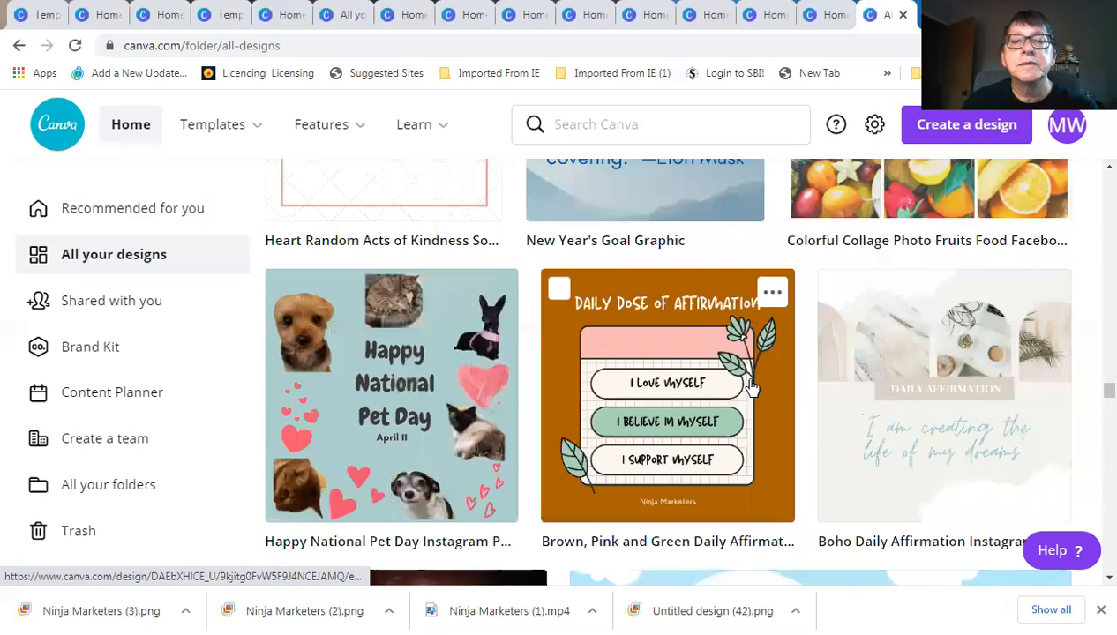
scroll(748, 386, up, 5)
scroll(746, 385, up, 3)
scroll(745, 386, up, 3)
scroll(745, 385, up, 5)
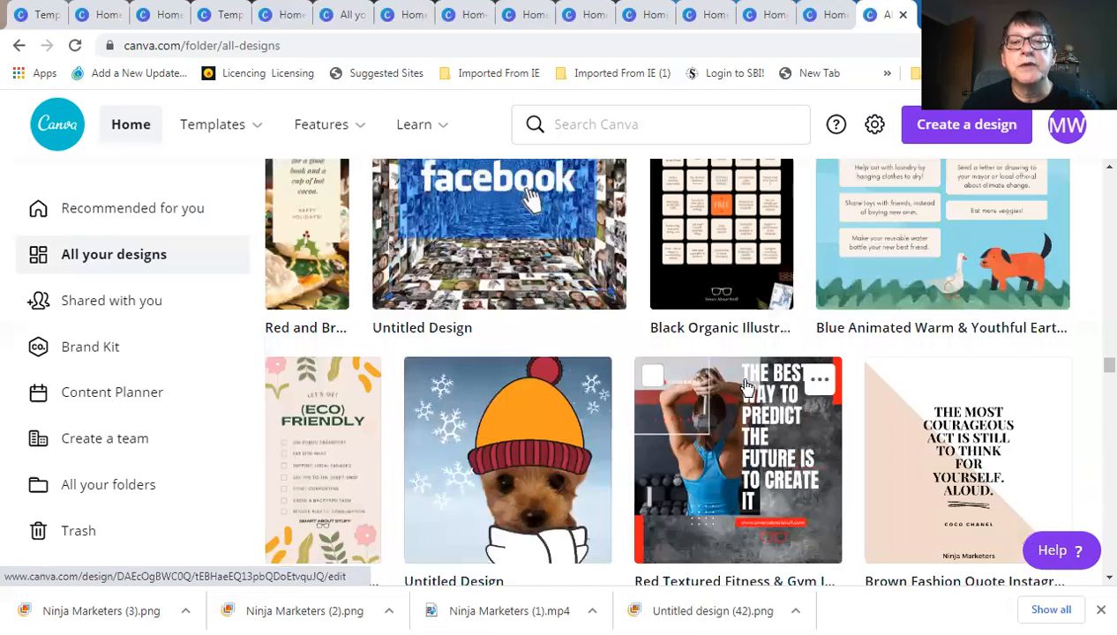
scroll(746, 386, up, 3)
scroll(745, 386, up, 3)
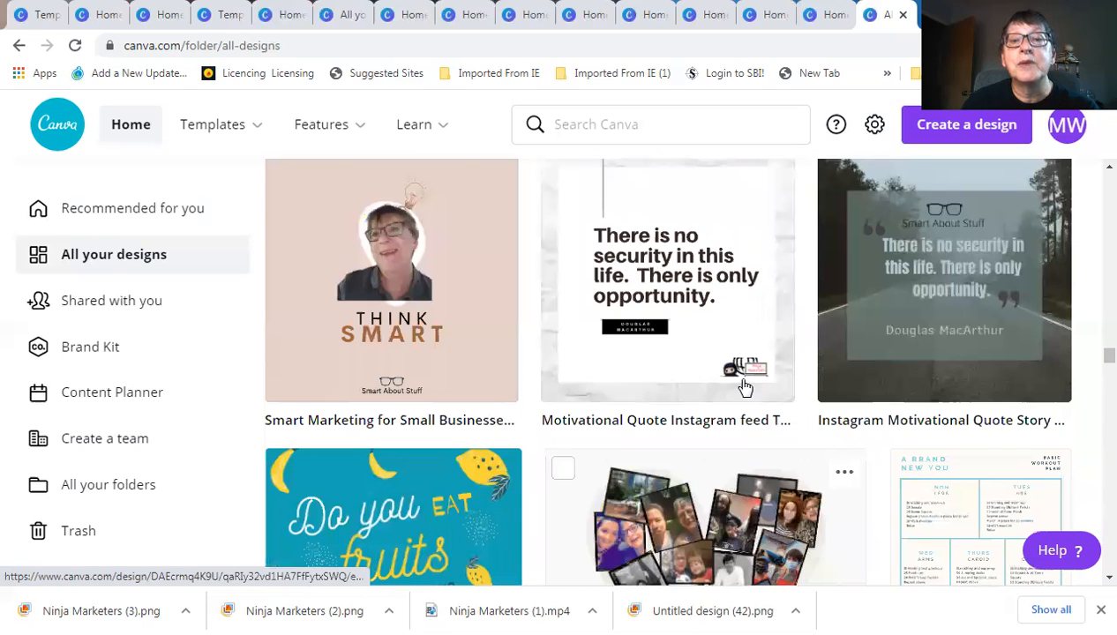
scroll(746, 385, up, 2)
scroll(745, 388, up, 2)
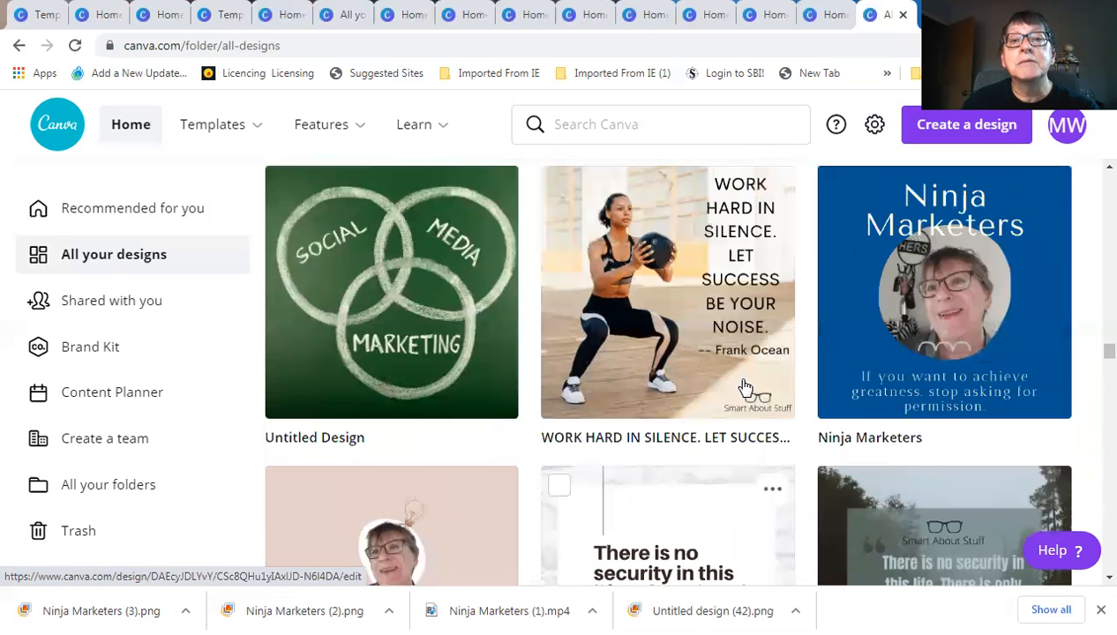
scroll(744, 386, up, 3)
scroll(744, 387, up, 4)
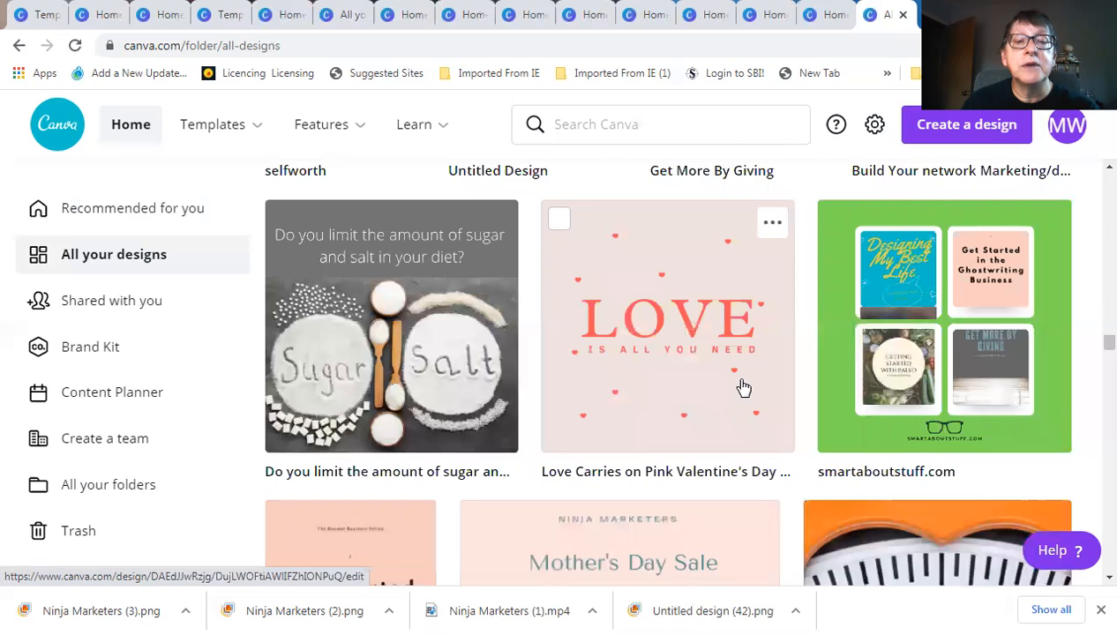
scroll(744, 387, down, 2)
scroll(741, 388, down, 2)
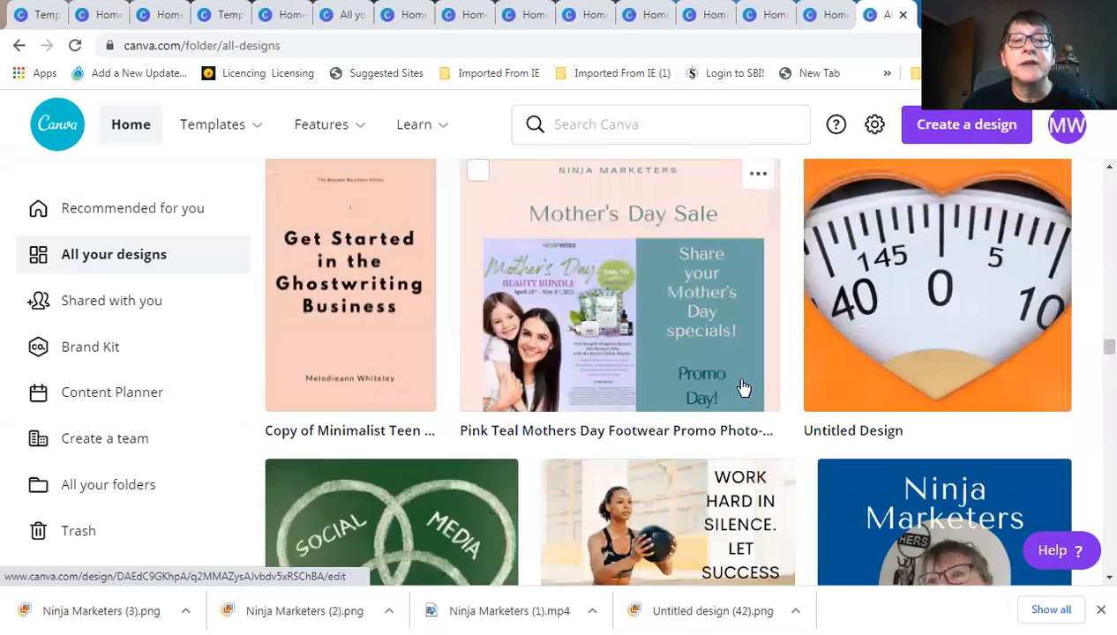
scroll(740, 387, up, 2)
scroll(707, 384, down, 1)
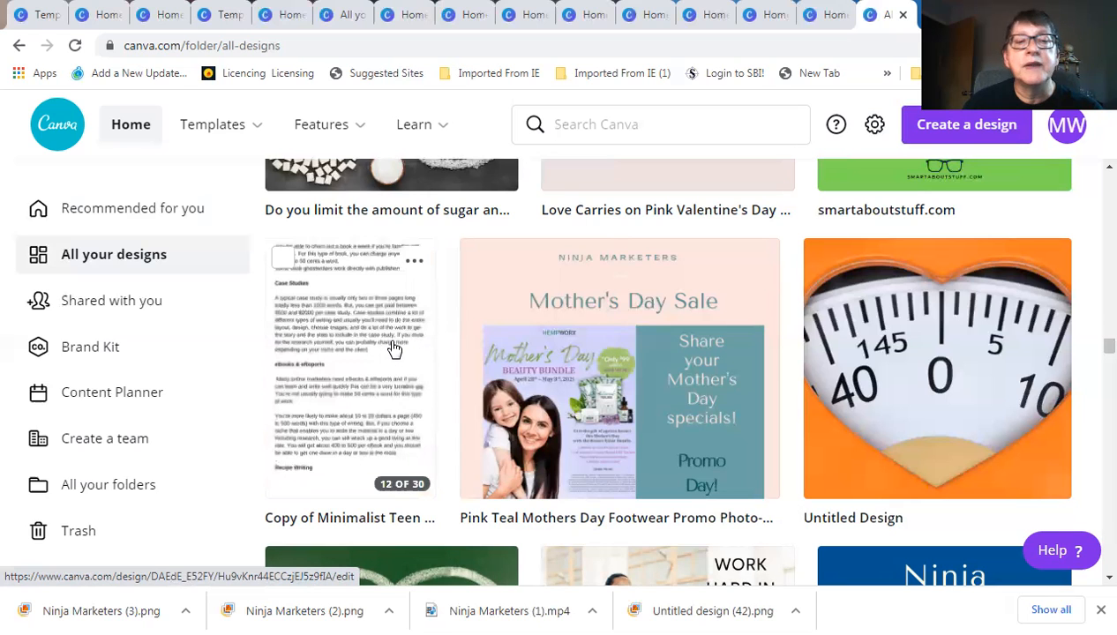
Scroll up to the Father's Day Sale, Ninja Marketers circle logo and Happy Mother's Day post
scroll(601, 375, up, 2)
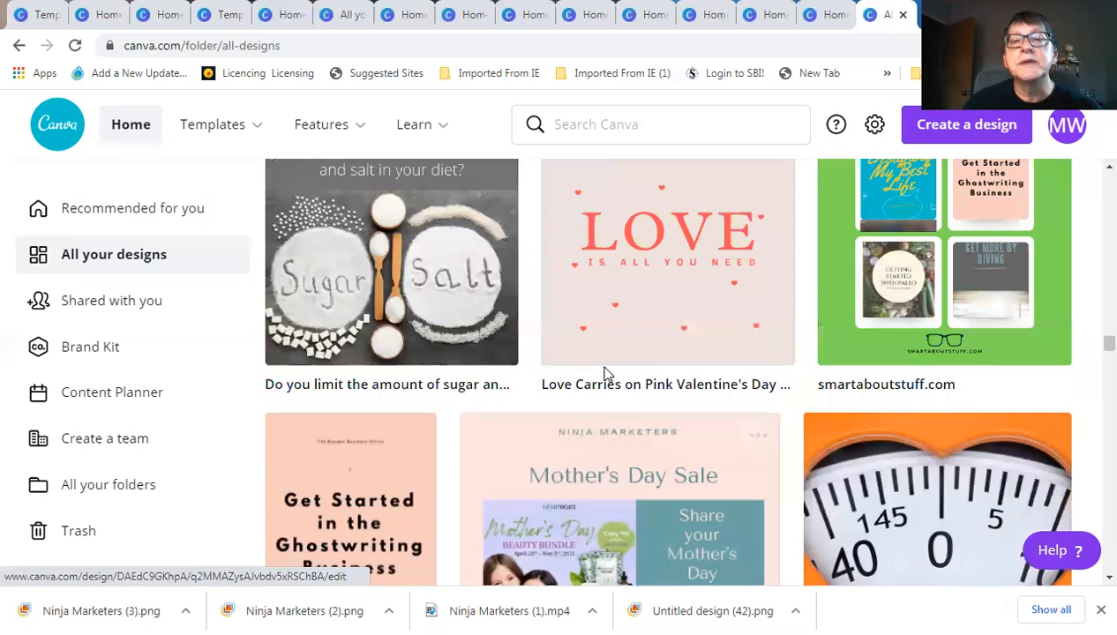
scroll(601, 375, up, 3)
scroll(630, 407, up, 1)
scroll(590, 357, down, 1)
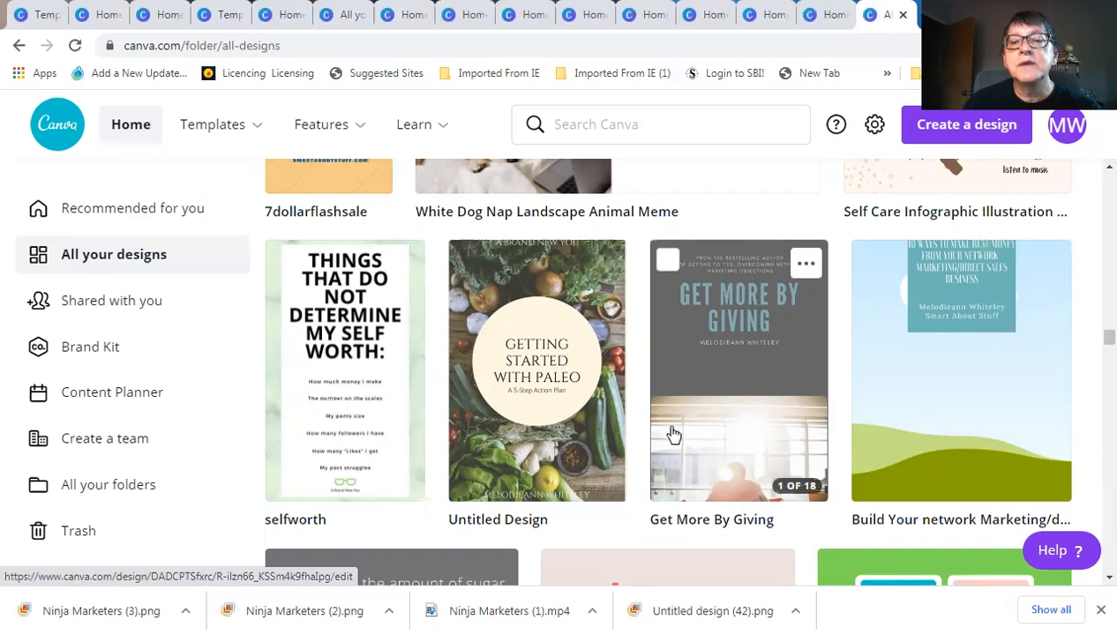
scroll(673, 435, up, 3)
scroll(670, 431, down, 2)
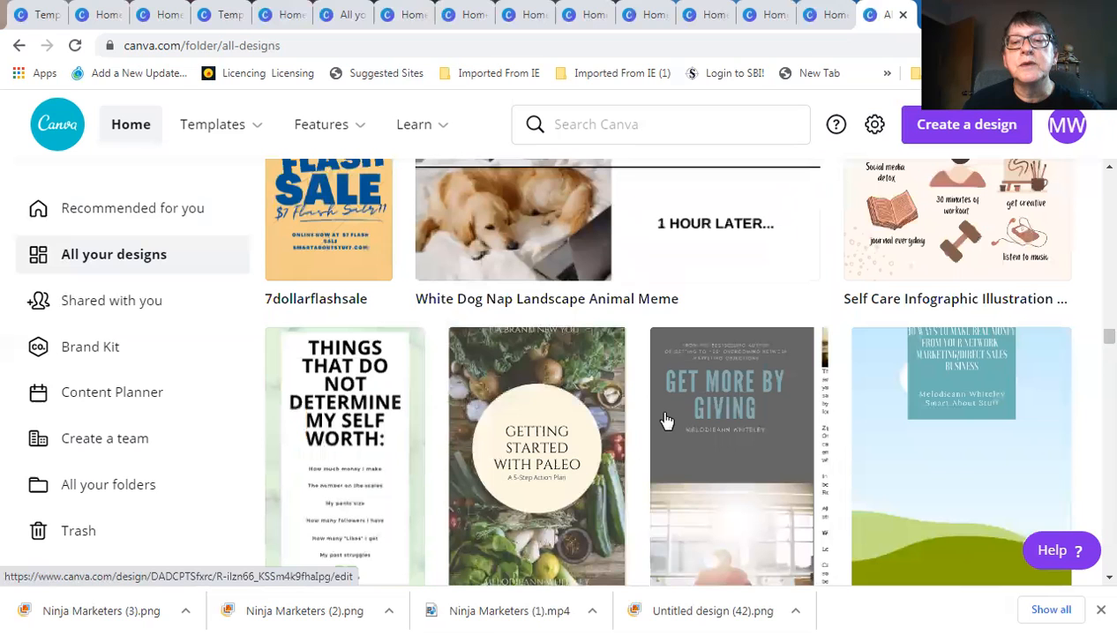
scroll(820, 441, up, 3)
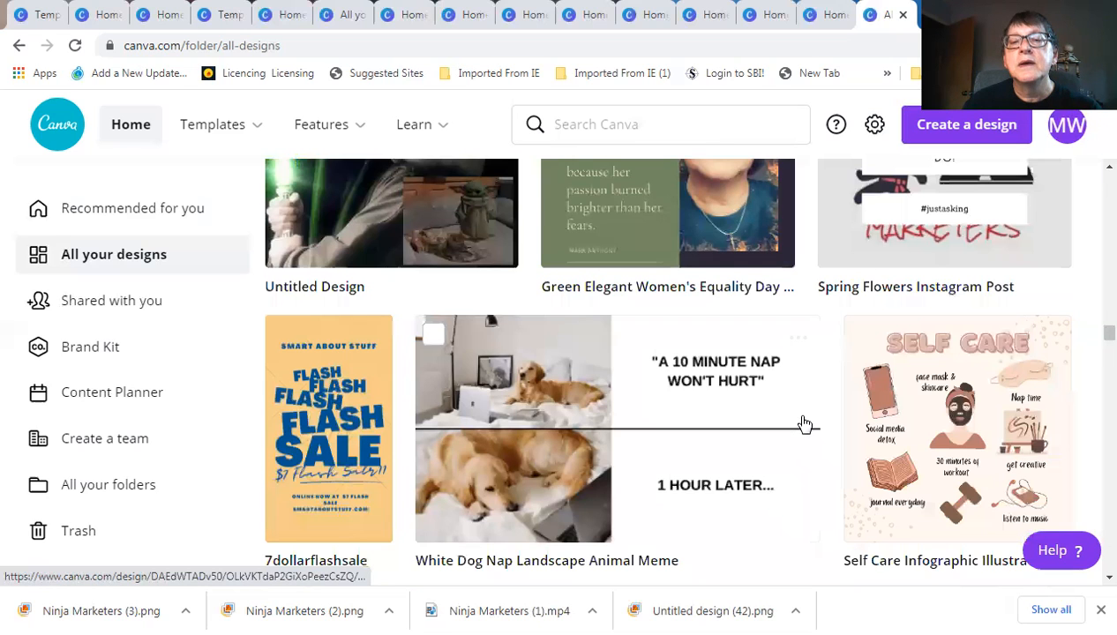
scroll(804, 419, up, 3)
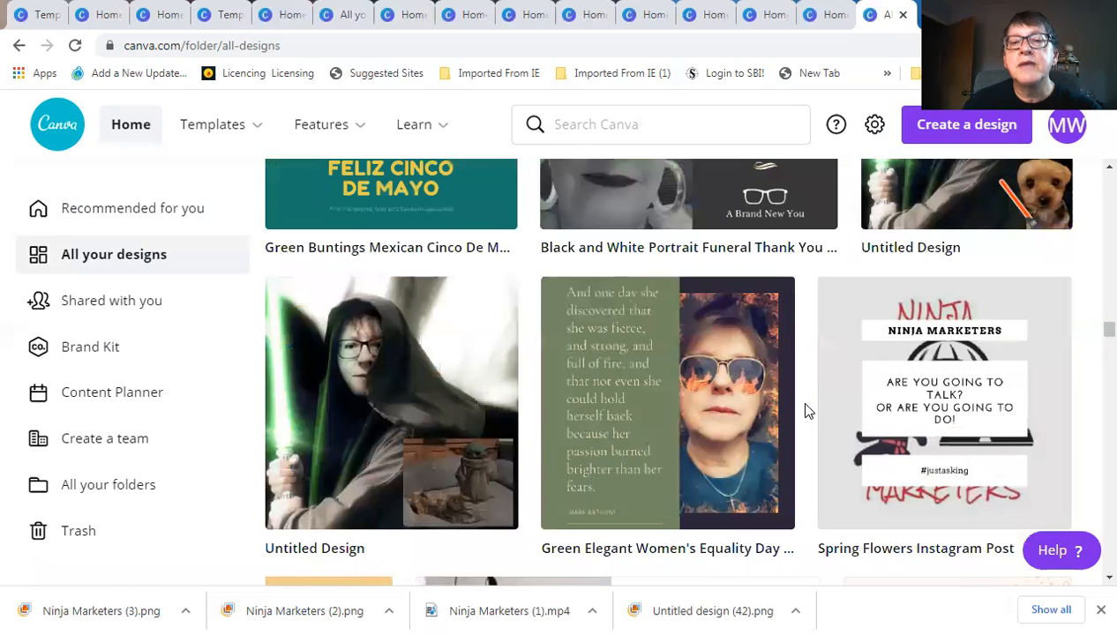
scroll(806, 410, up, 3)
scroll(805, 410, up, 3)
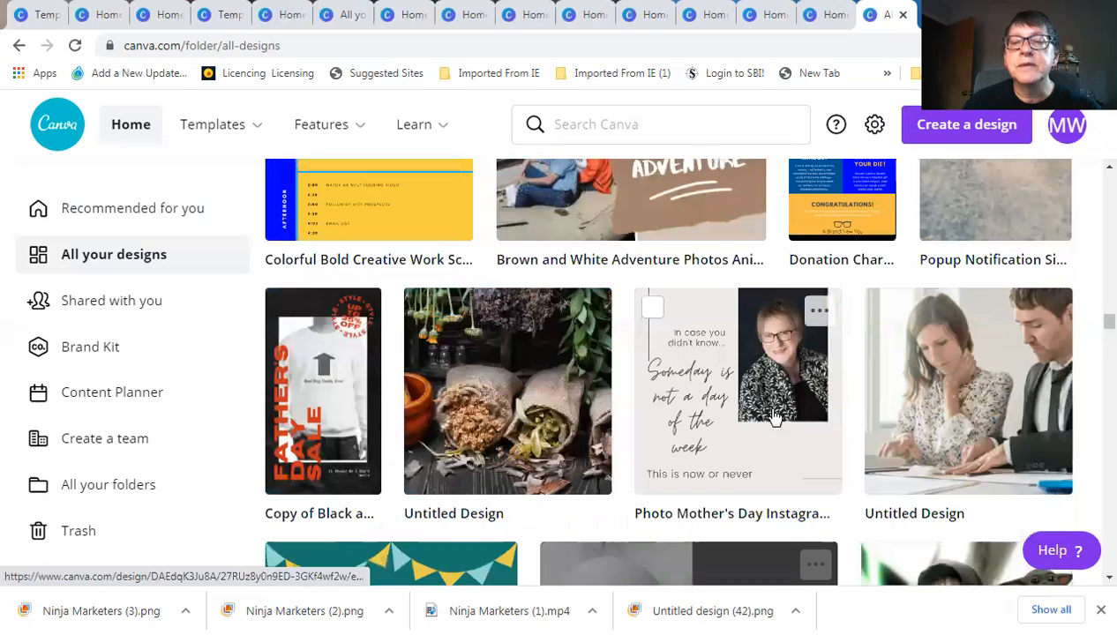
scroll(578, 381, up, 3)
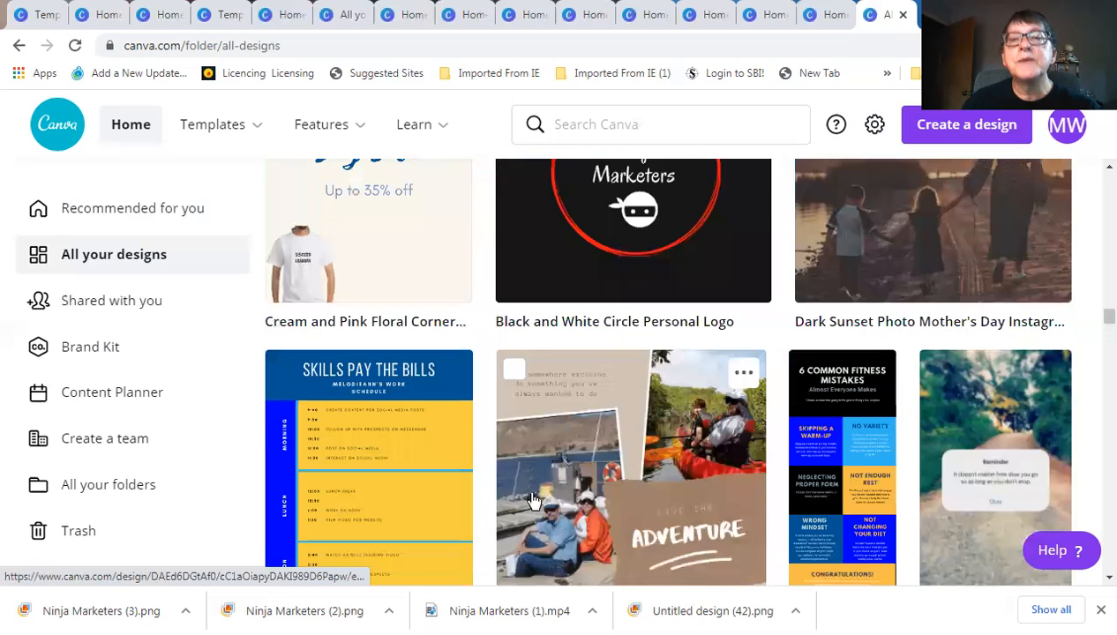
scroll(679, 440, up, 2)
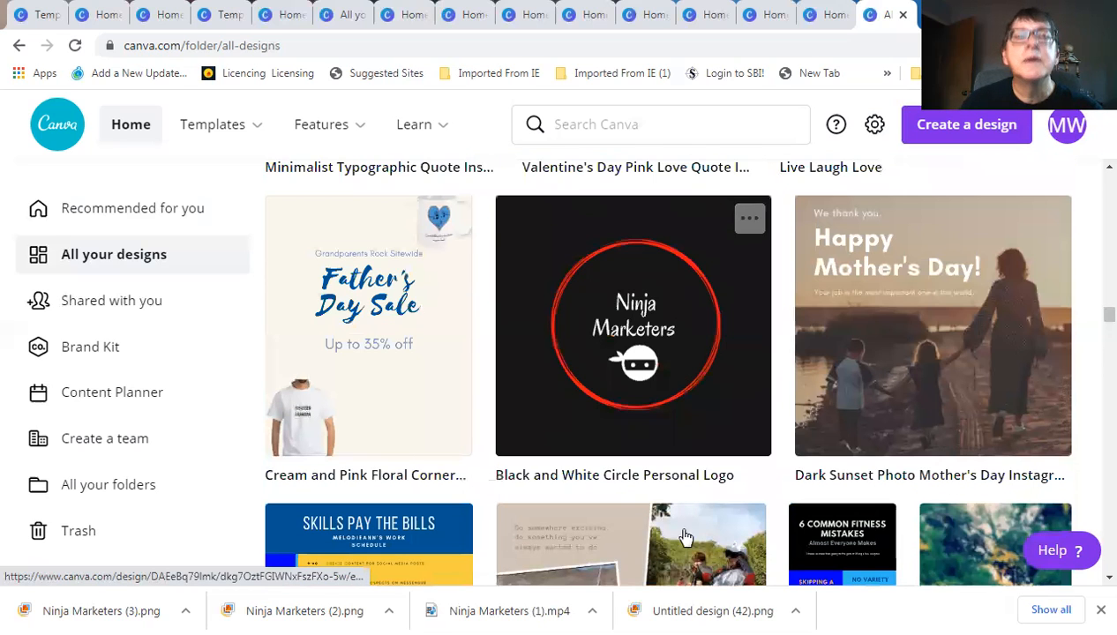